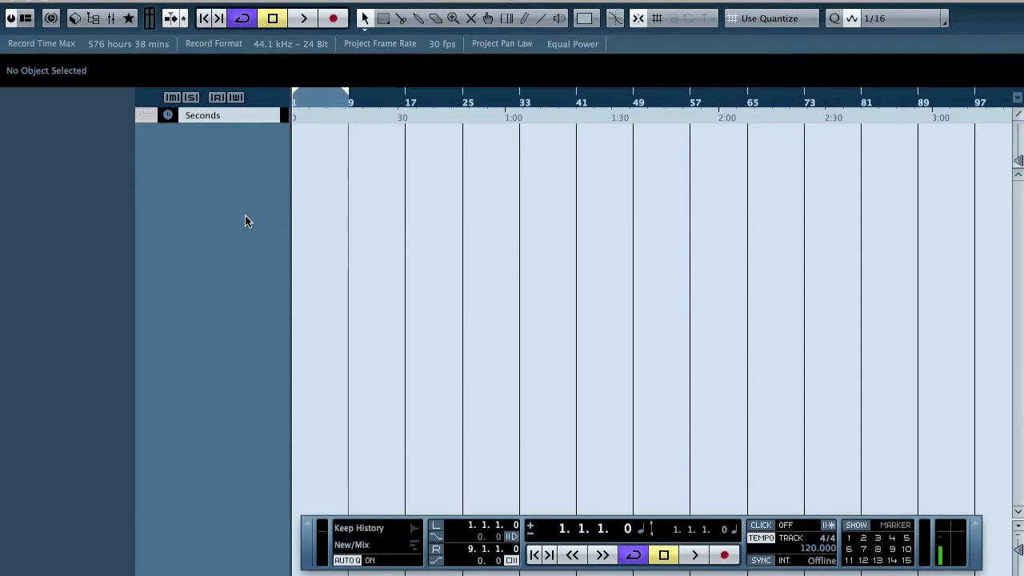
# Import all WAV files from Finder's Puremix_Zelab Drums folder, excluding Effects.zip, onto different tracks at bar 1 without copying them
pyautogui.press('super+Tab')
pyautogui.press('super+Tab')
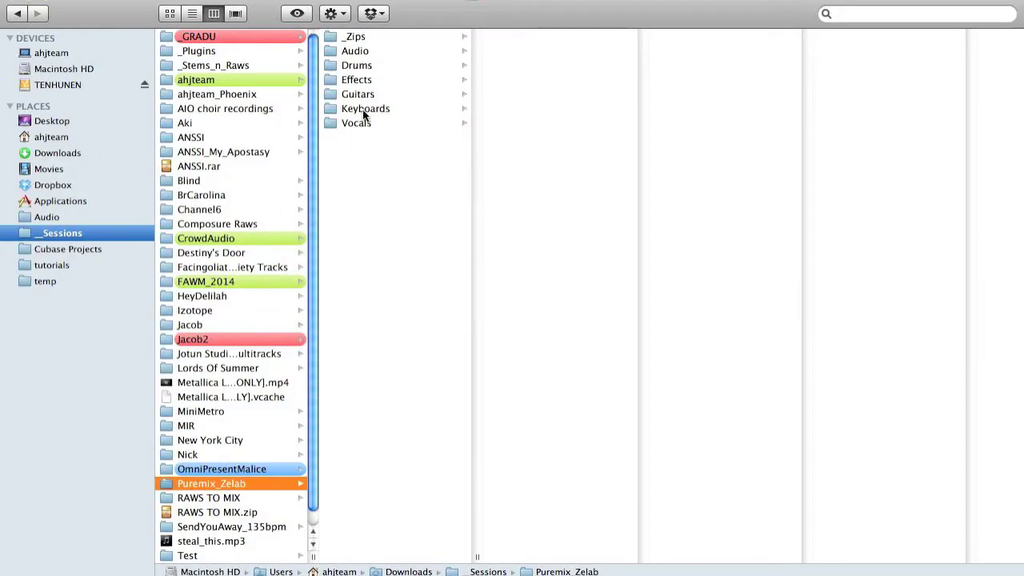
pyautogui.click(360, 65)
pyautogui.press('super+a')
pyautogui.keyDown('super'); pyautogui.click(529, 65); pyautogui.keyUp('super')
pyautogui.moveTo(517, 36); pyautogui.dragTo(296, 138)
pyautogui.press('super+Tab')
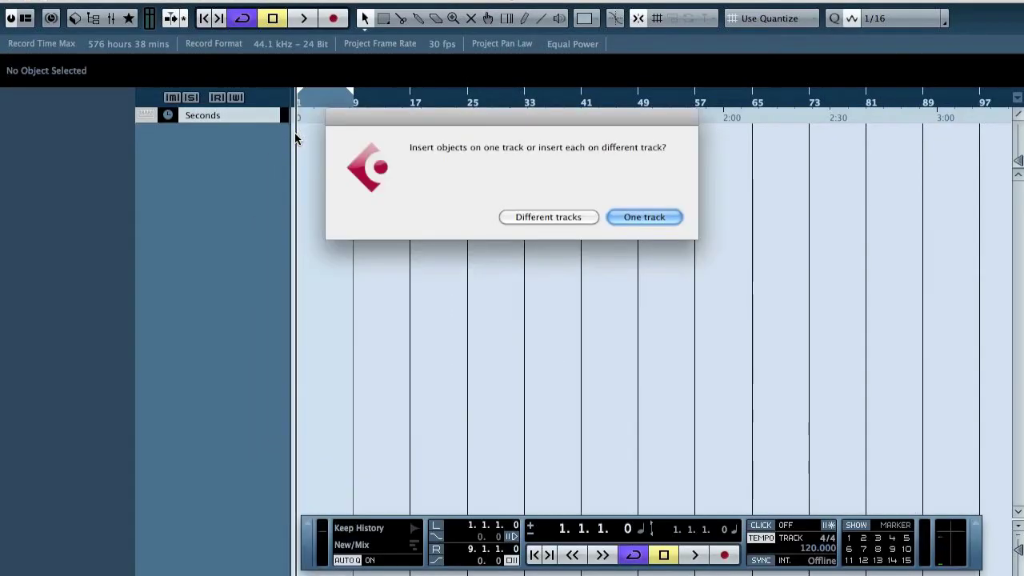
pyautogui.click(543, 217)
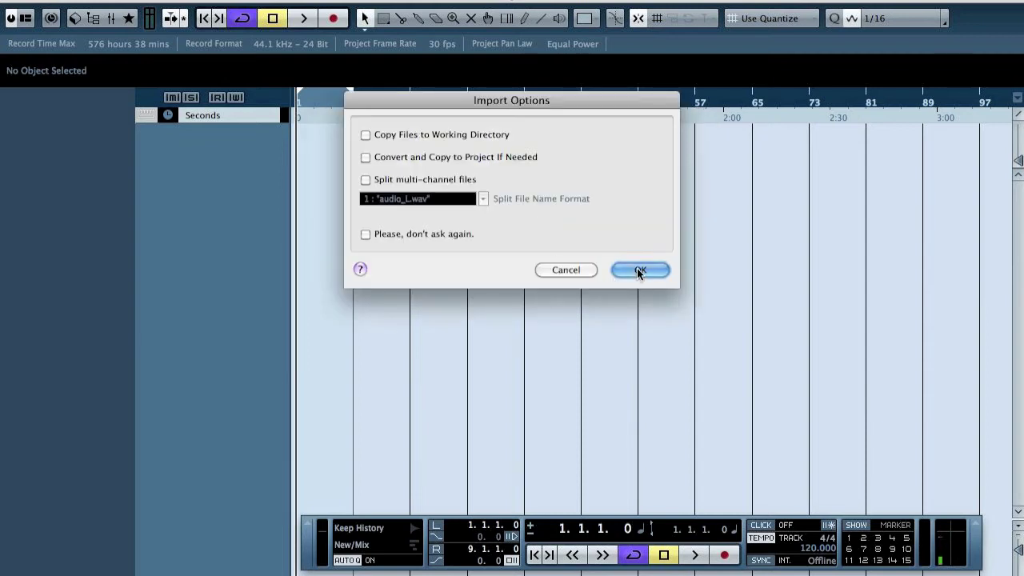
pyautogui.click(639, 272)
pyautogui.click(641, 303)
pyautogui.click(641, 303)
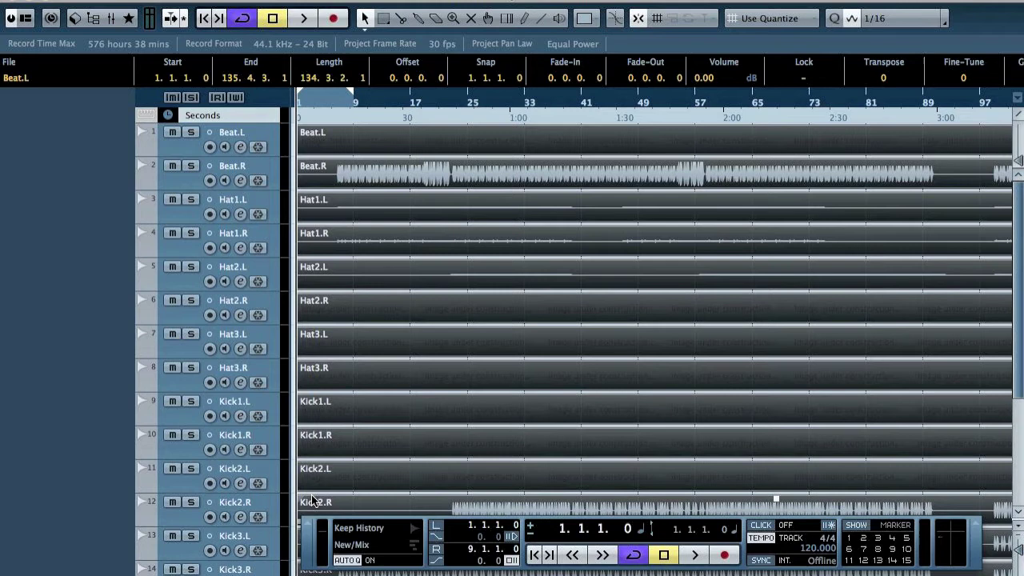
# Deselect all drum events and move the Seconds ruler track below the last drum track, Snares Hook.R
pyautogui.scroll(-5, 400, 506)
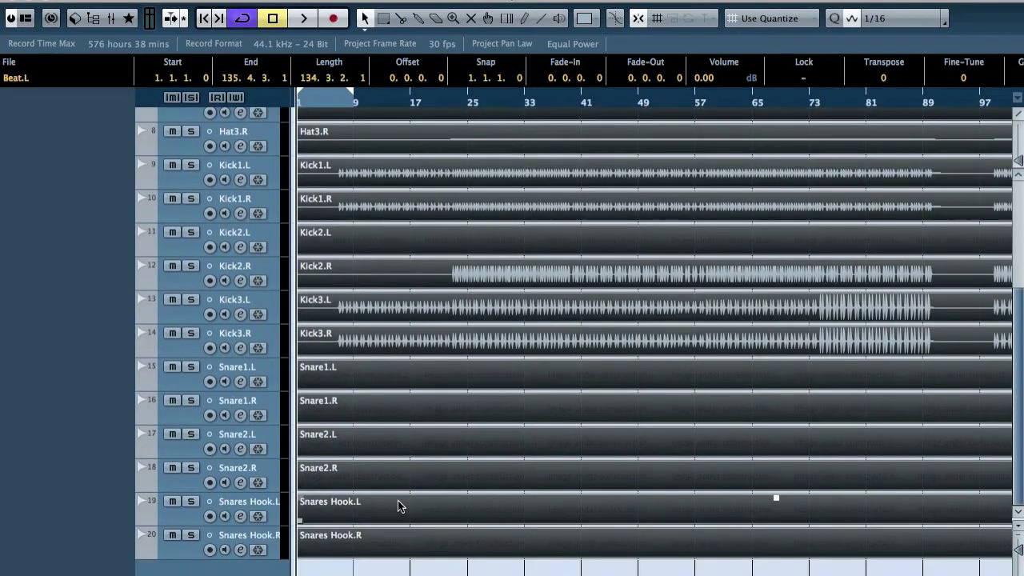
pyautogui.press('super+shift+a')
pyautogui.hotkey('shift', 'f')
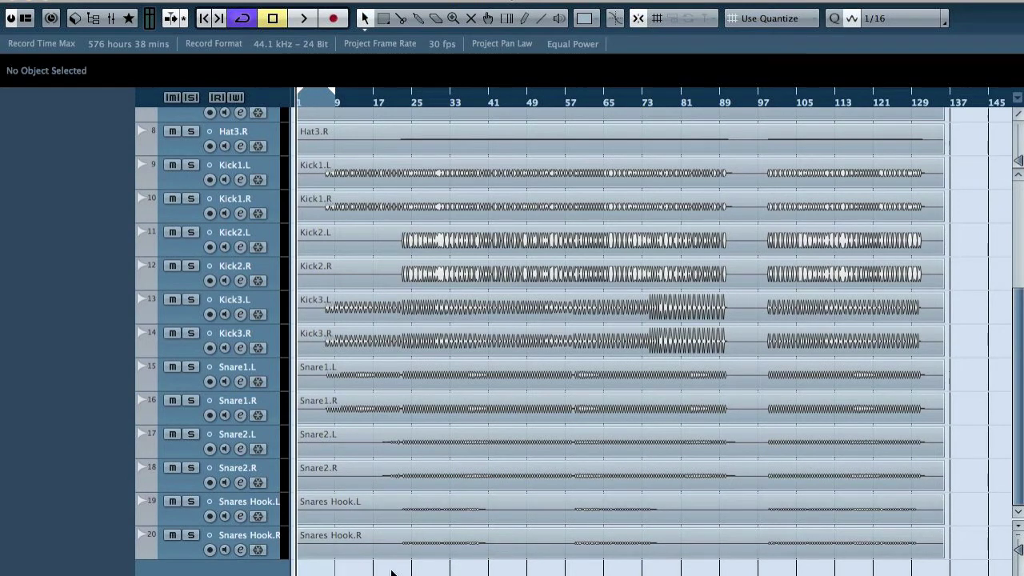
pyautogui.hotkey('shift', 'g')
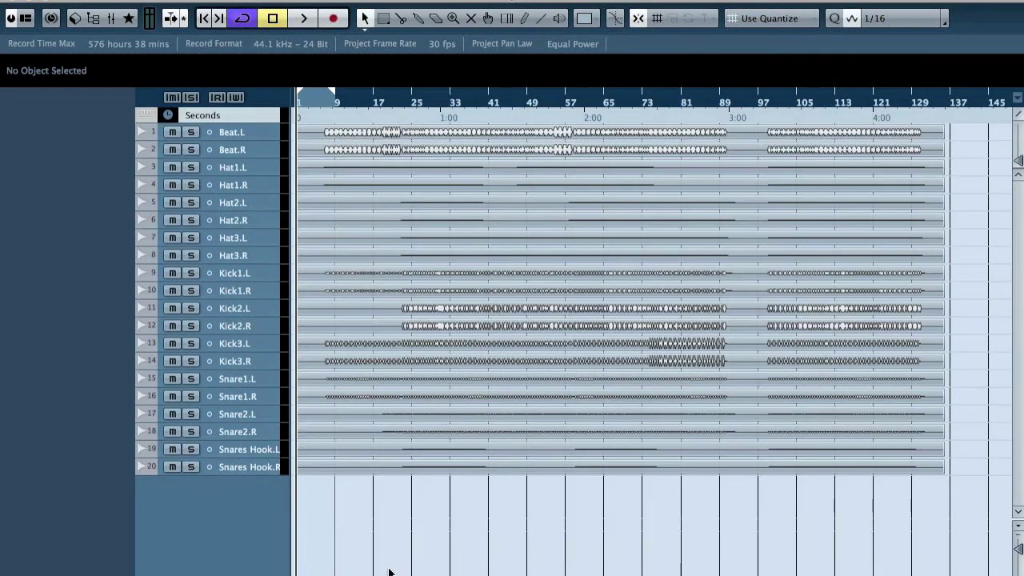
pyautogui.click(209, 115)
pyautogui.click(275, 121)
pyautogui.moveTo(259, 116); pyautogui.dragTo(260, 480)
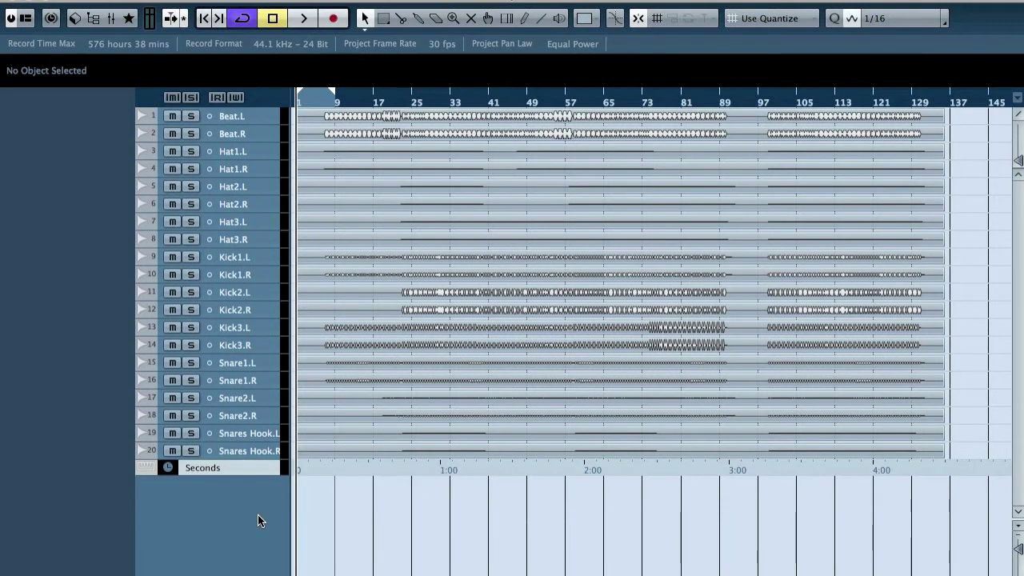
# Assign Color 3 to all drum tracks from Beat.L to Snares Hook.R, and select the Seconds ruler track
pyautogui.click(245, 434)
pyautogui.click(242, 114)
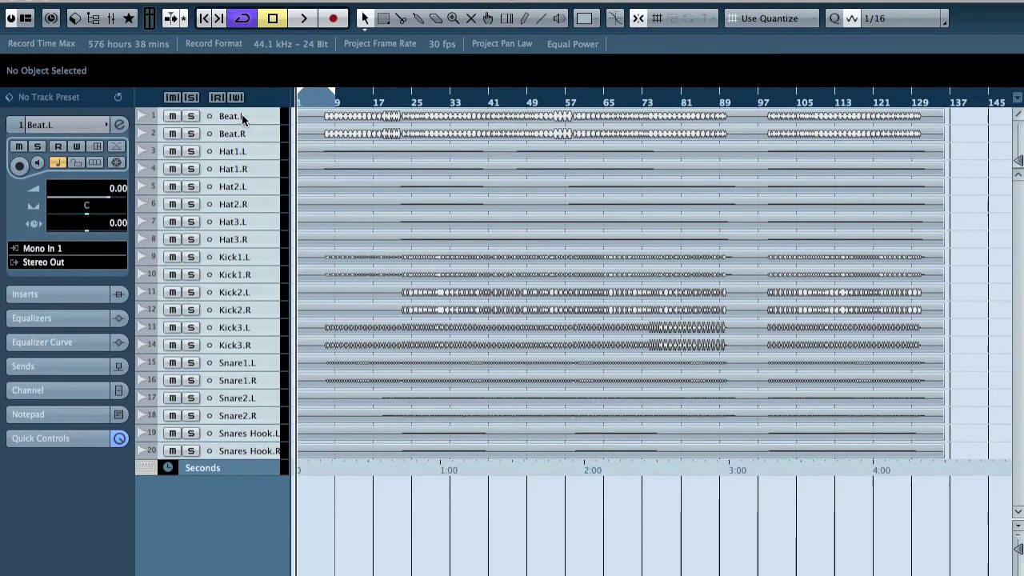
pyautogui.click(574, 20)
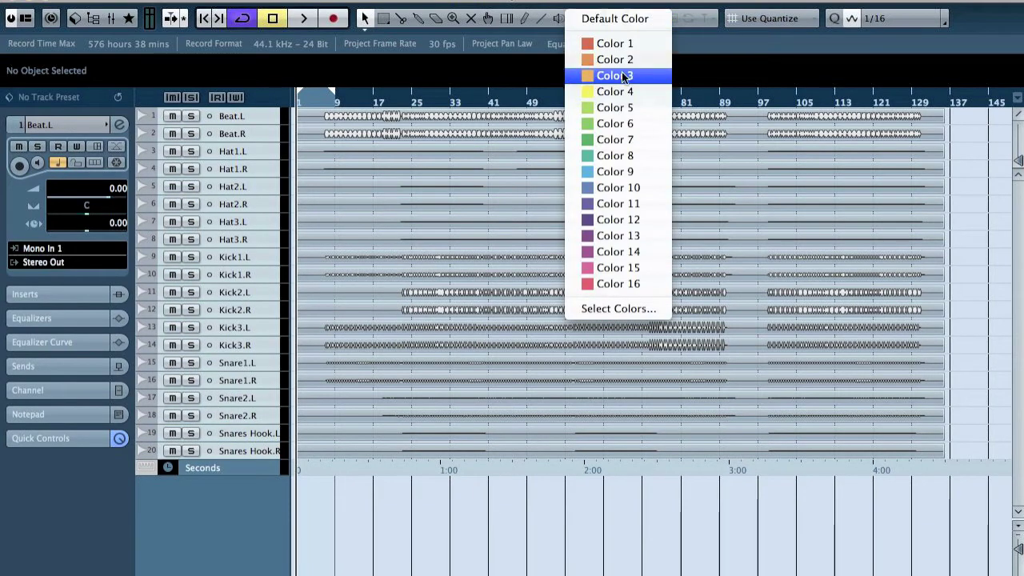
pyautogui.click(616, 75)
pyautogui.click(202, 467)
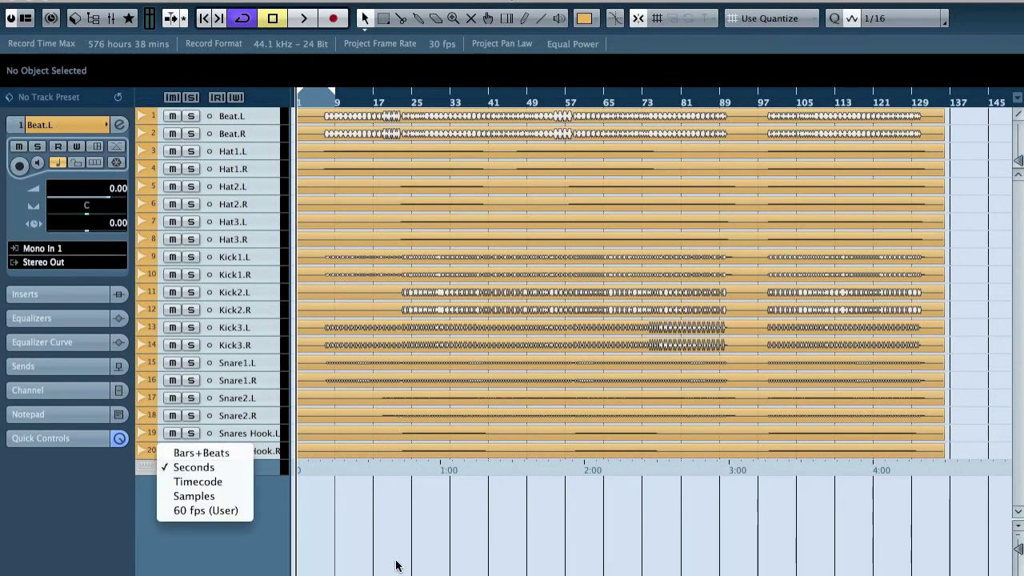
pyautogui.click(347, 556)
pyautogui.click(142, 468)
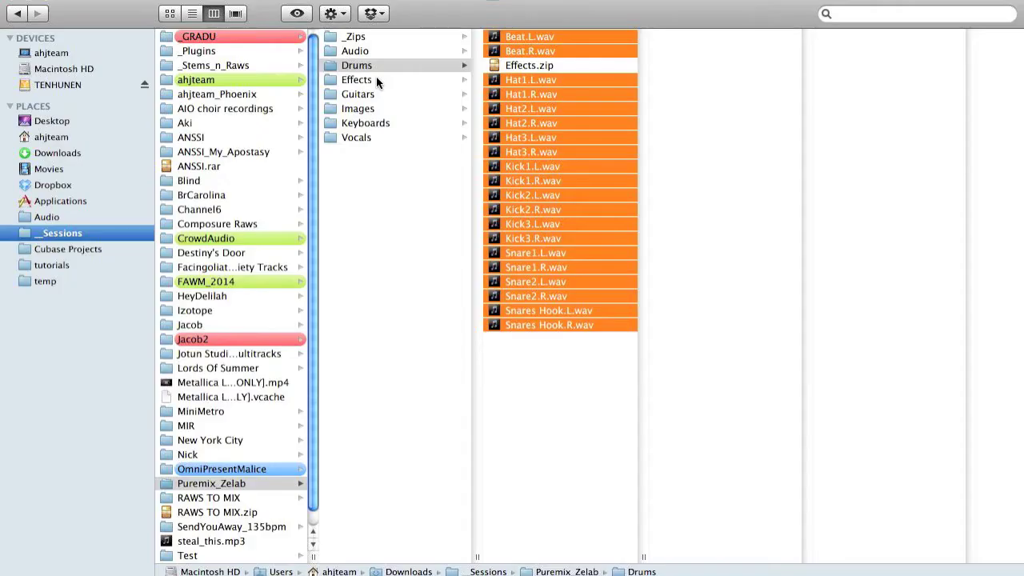
# Import all WAV files from Finder's Effects folder onto different tracks at bar 1 without copying, and turn on "Please, don't ask again"
pyautogui.click(378, 79)
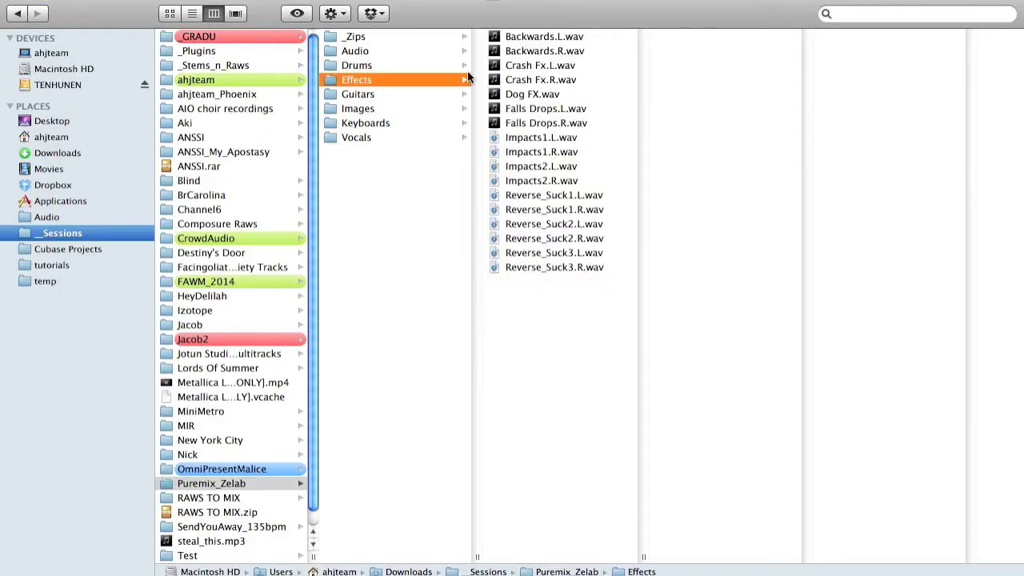
pyautogui.moveTo(591, 265); pyautogui.dragTo(293, 488)
pyautogui.press('super+Tab')
pyautogui.click(550, 214)
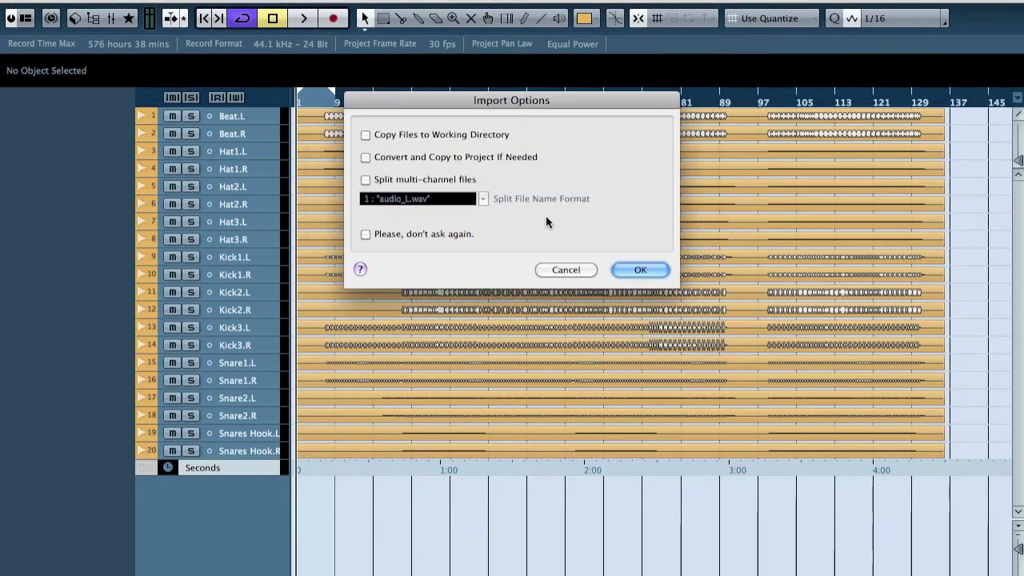
pyautogui.click(640, 271)
pyautogui.click(639, 305)
pyautogui.click(448, 264)
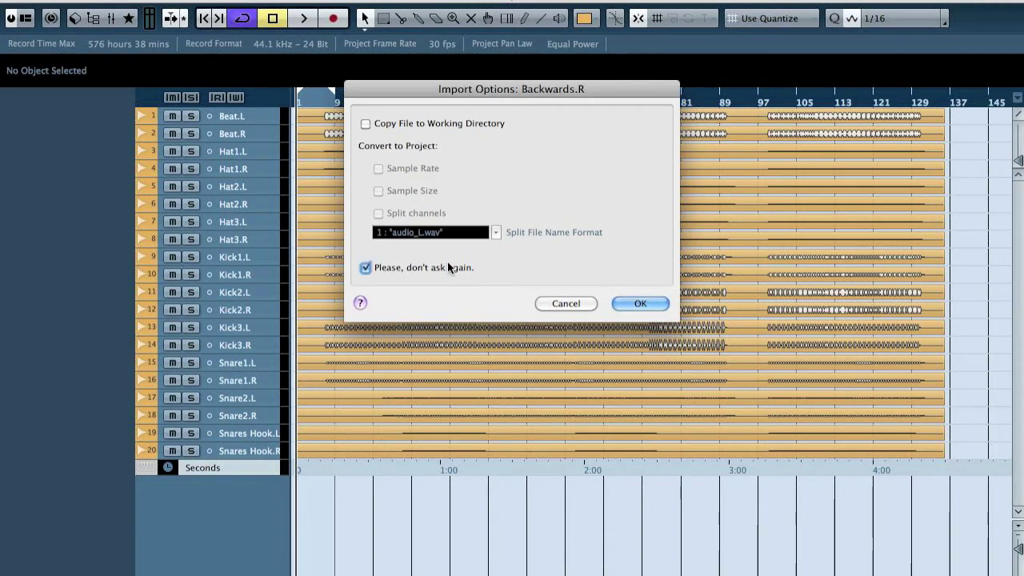
pyautogui.click(651, 310)
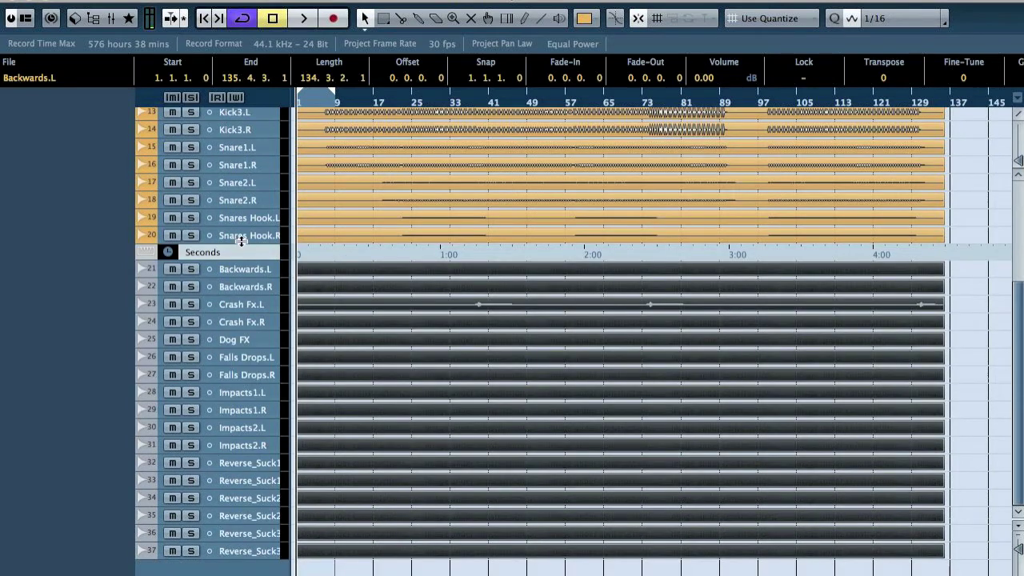
# Move the Seconds ruler track below the effects tracks, and assign Color 13 to Backwards.L through Reverse_Suck3.R
pyautogui.moveTo(241, 241); pyautogui.dragTo(232, 563)
pyautogui.click(242, 534)
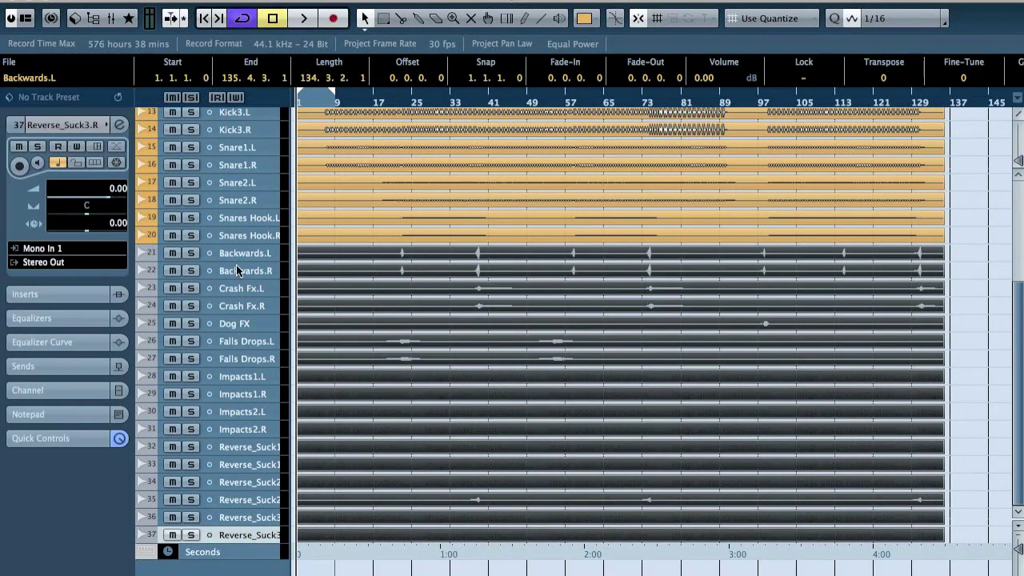
pyautogui.click(446, 566)
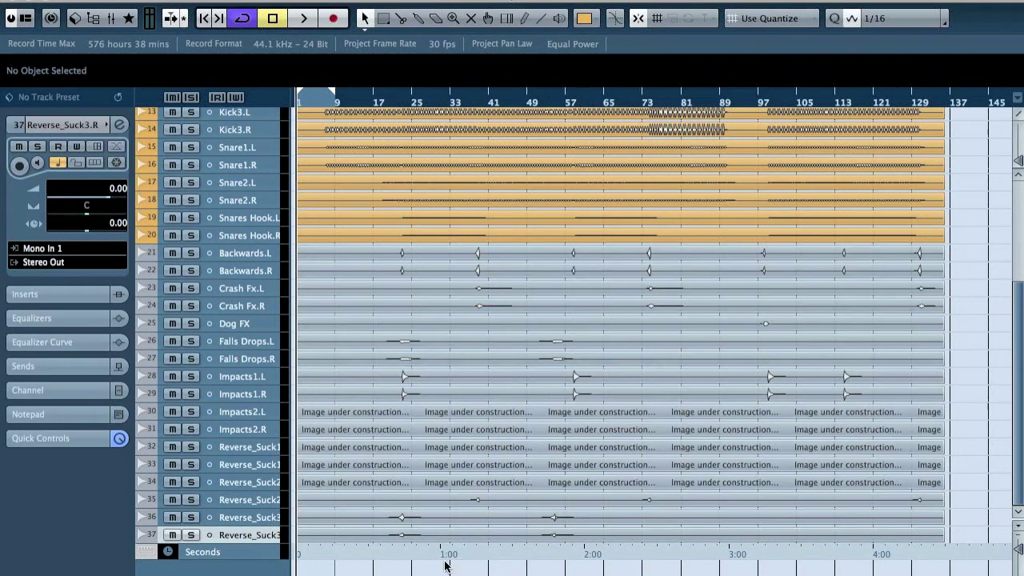
pyautogui.keyDown('shift'); pyautogui.click(245, 253); pyautogui.keyUp('shift')
pyautogui.click(593, 18)
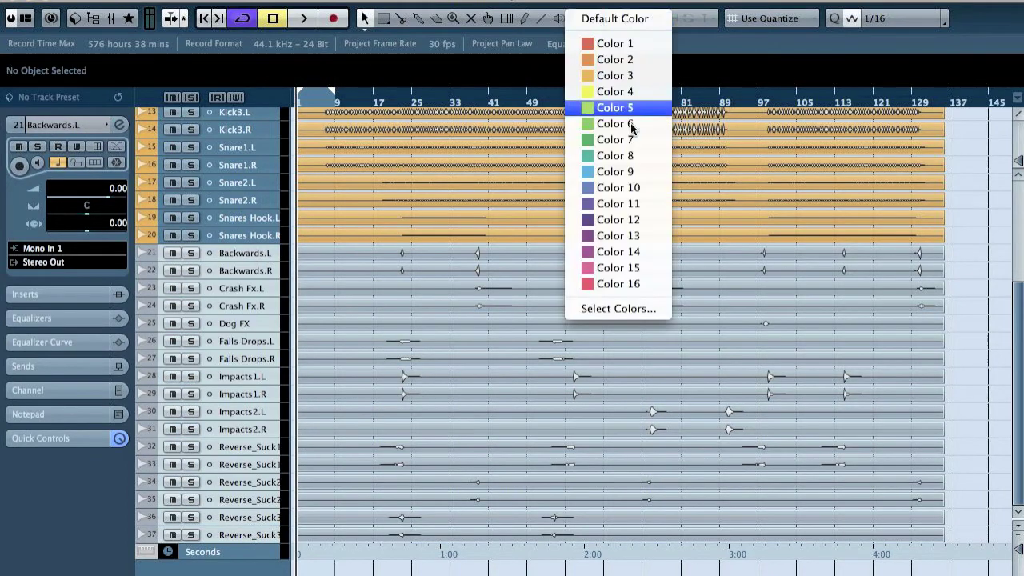
pyautogui.click(630, 237)
# Import all WAV files from Finder's Guitars folder onto different tracks at bar 1, below the effects tracks
pyautogui.press('super+Tab')
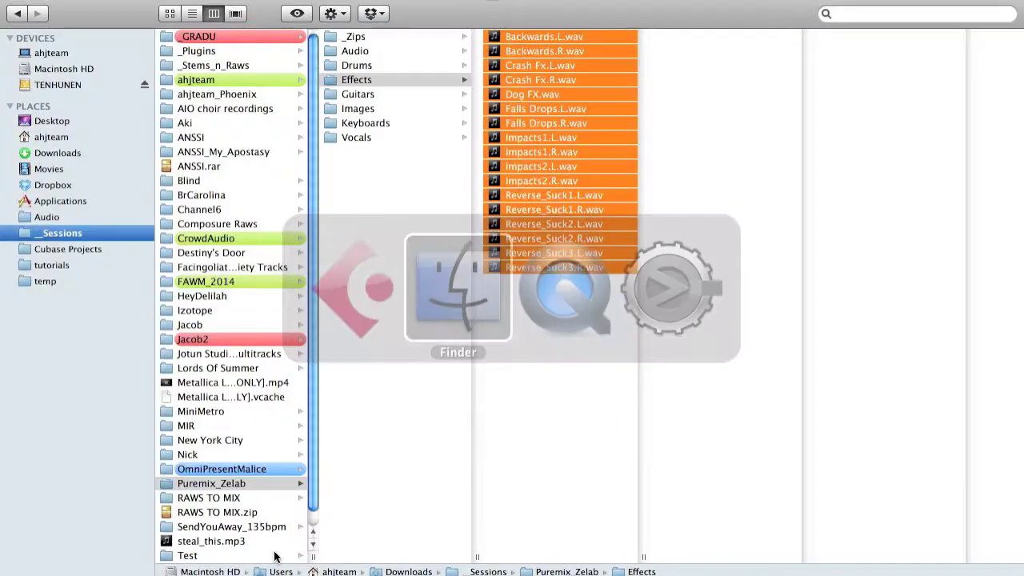
pyautogui.click(375, 95)
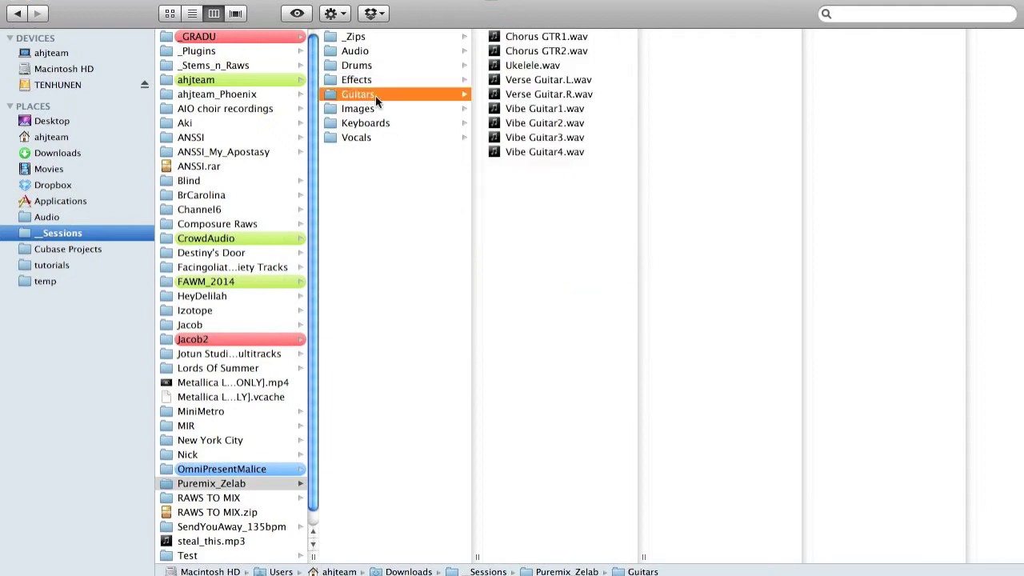
pyautogui.click(574, 262)
pyautogui.press('super+a')
pyautogui.moveTo(527, 34); pyautogui.dragTo(294, 573)
pyautogui.press('super+Tab')
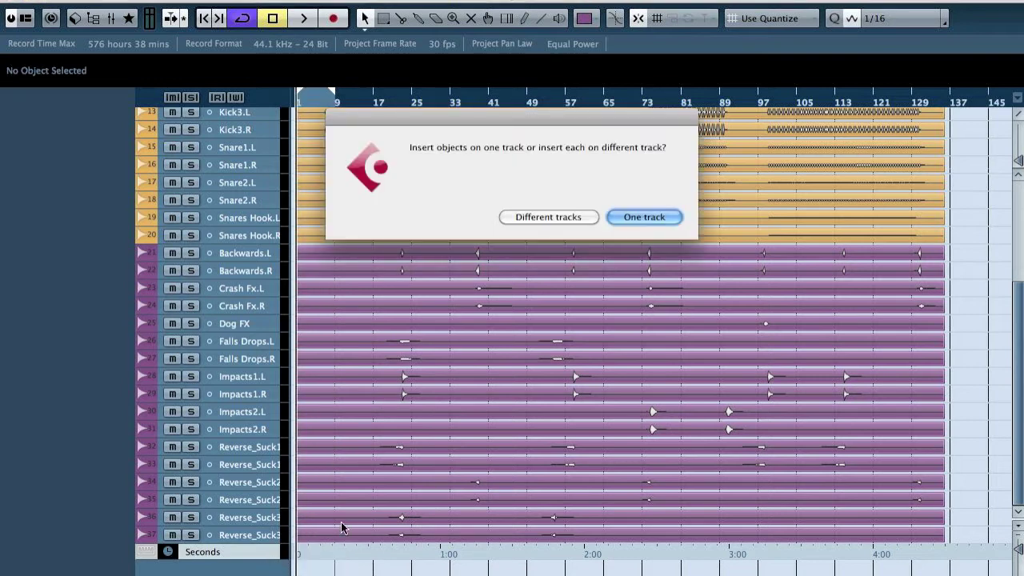
pyautogui.click(538, 219)
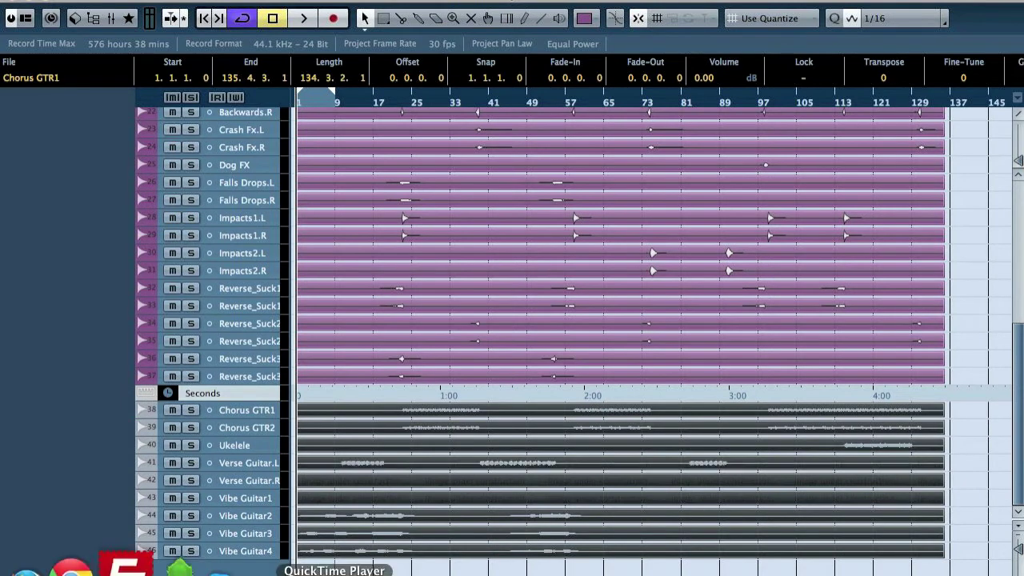
# Move the Seconds ruler track below the guitar tracks, and assign Color 10 to Chorus GTR1 through Vibe Guitar4
pyautogui.scroll(-1, 156, 564)
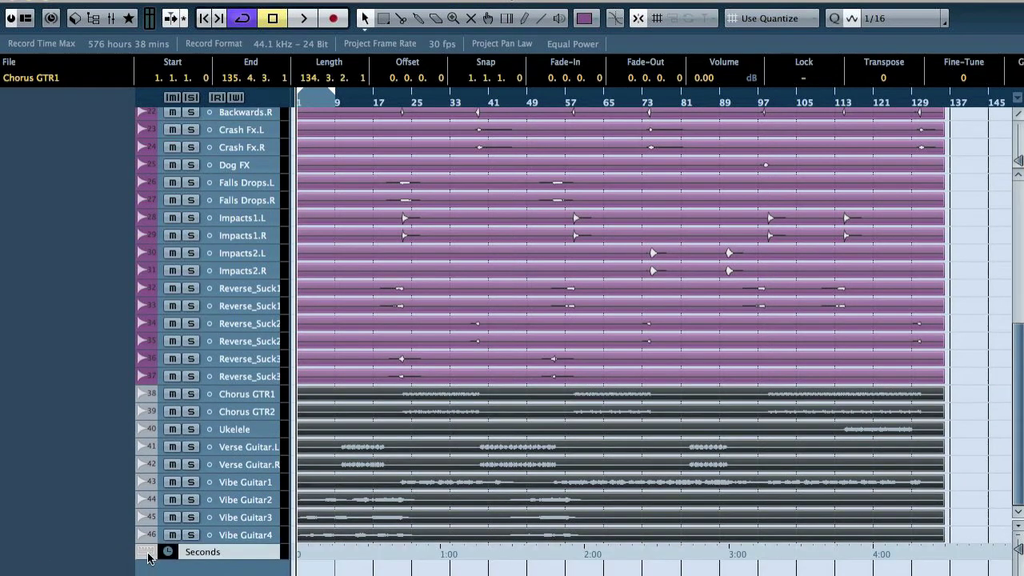
pyautogui.click(343, 555)
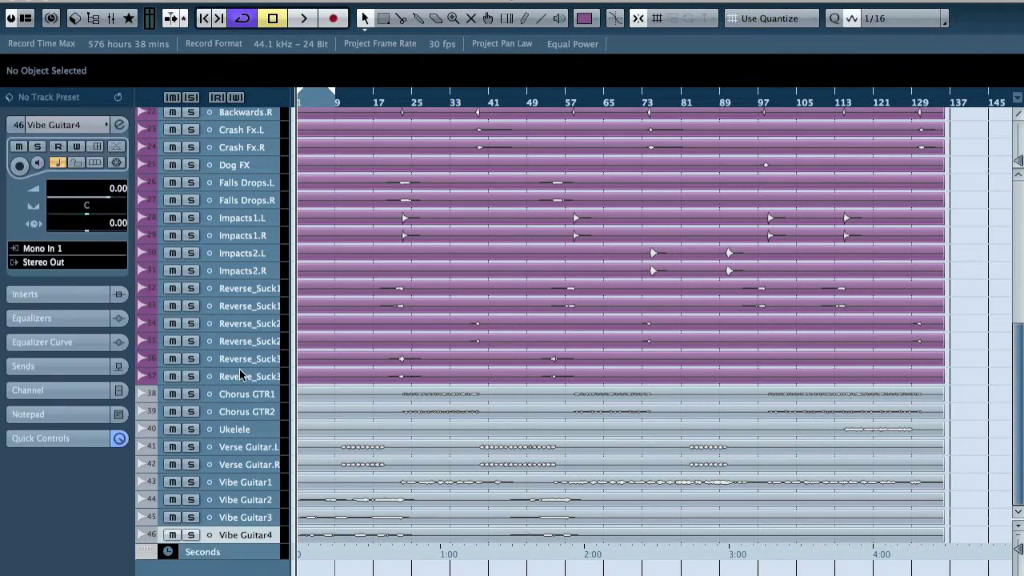
pyautogui.keyDown('shift'); pyautogui.click(242, 391); pyautogui.keyUp('shift')
pyautogui.click(592, 22)
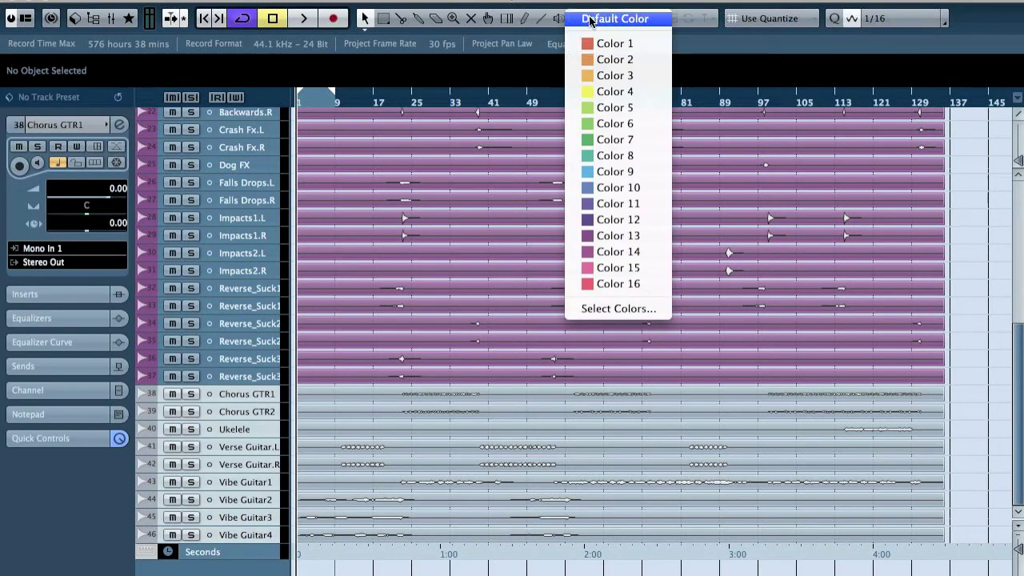
pyautogui.click(640, 187)
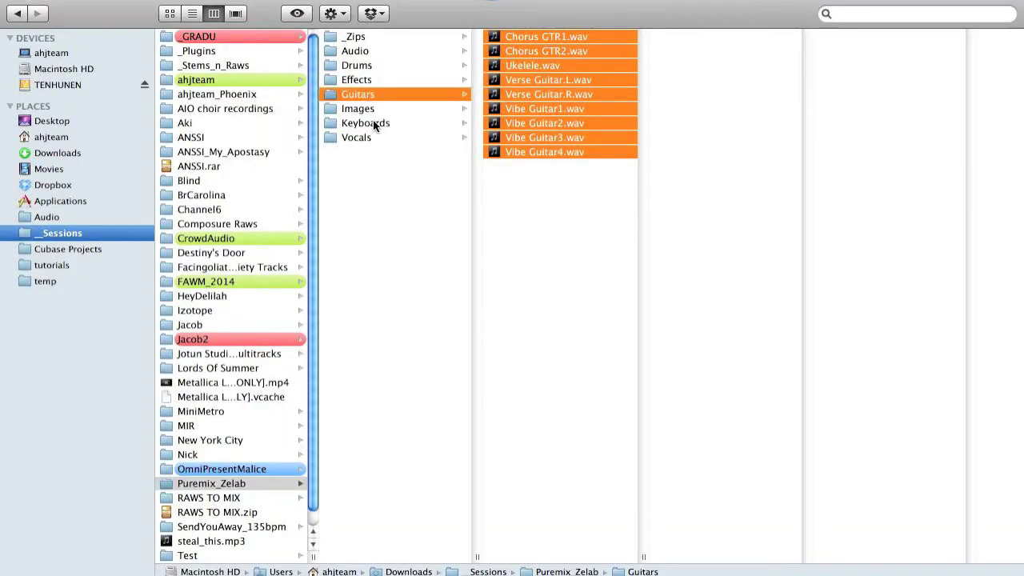
# Import all WAV files from Finder's Keyboards folder onto different tracks at bar 1, below the guitar tracks
pyautogui.click(373, 122)
pyautogui.moveTo(500, 241); pyautogui.dragTo(296, 571)
pyautogui.press('super+Tab')
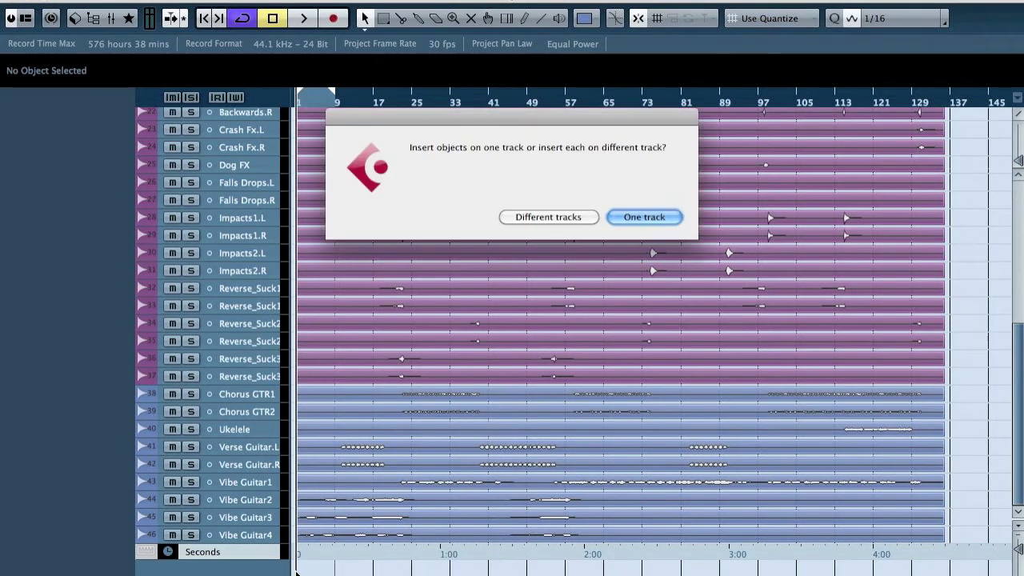
pyautogui.click(521, 216)
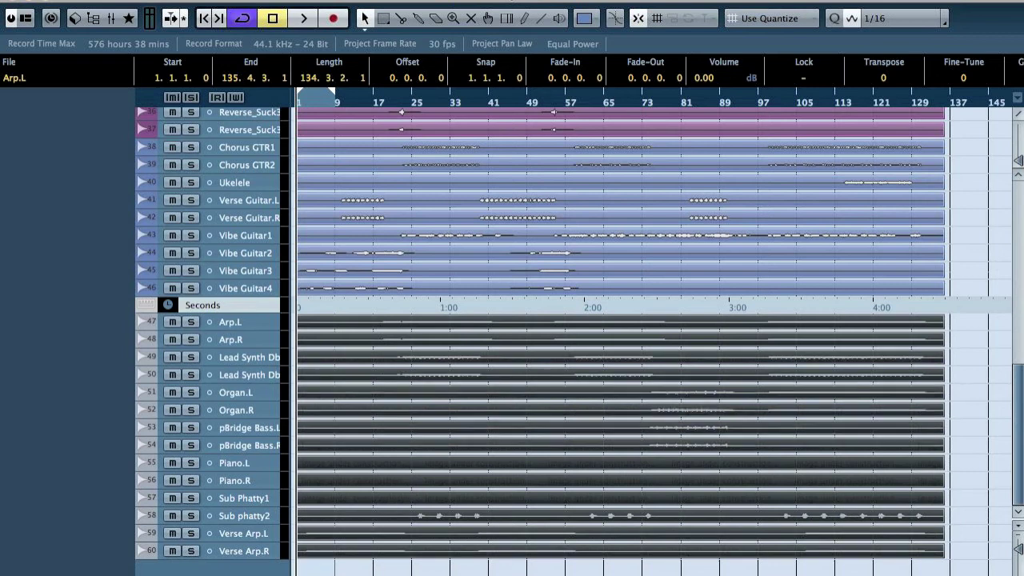
# Assign Color 12 to the keyboard tracks Arp.L through Verse Arp.R, and move the Seconds ruler track below them
pyautogui.click(246, 552)
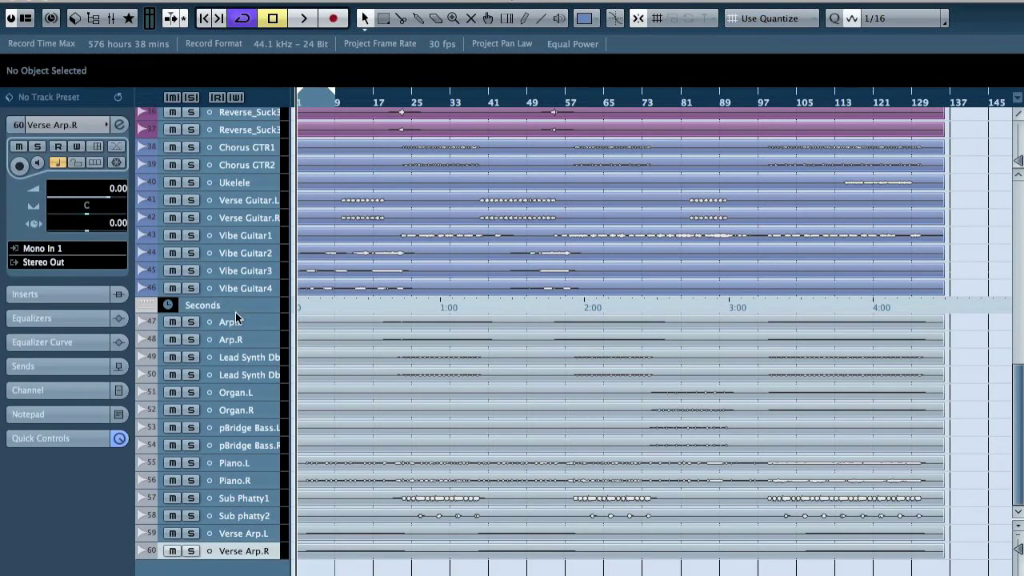
pyautogui.keyDown('shift'); pyautogui.click(236, 320); pyautogui.keyUp('shift')
pyautogui.click(585, 19)
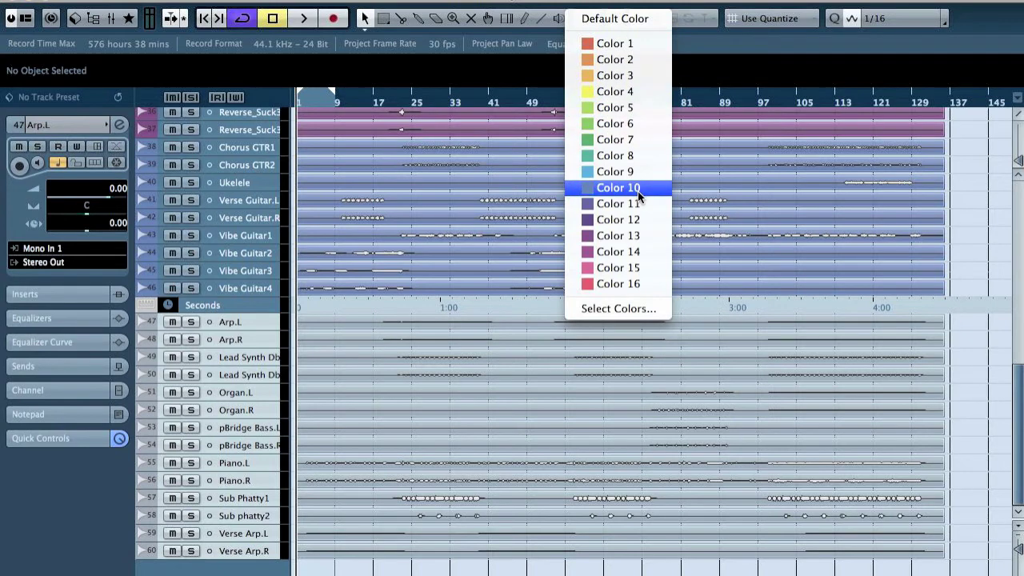
pyautogui.click(637, 224)
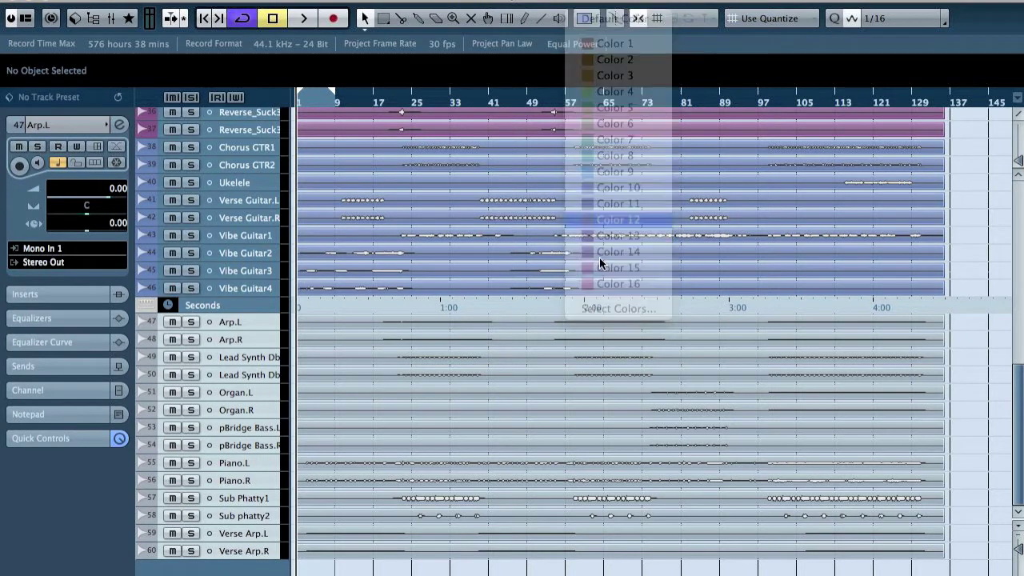
pyautogui.moveTo(149, 310); pyautogui.dragTo(149, 560)
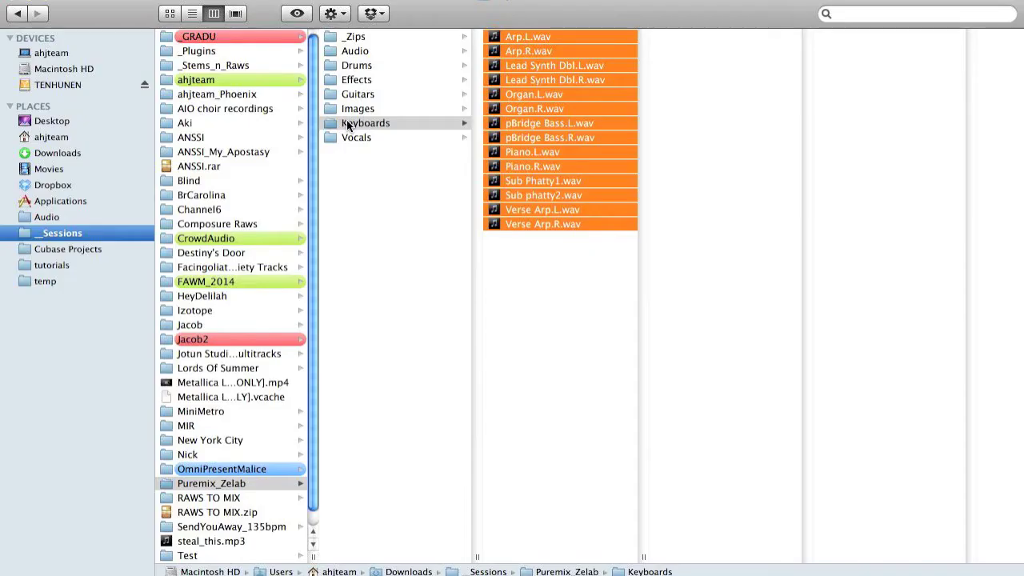
# Import all WAV files from Finder's Vocals folder onto different tracks at bar 1, below the keyboard tracks
pyautogui.click(357, 137)
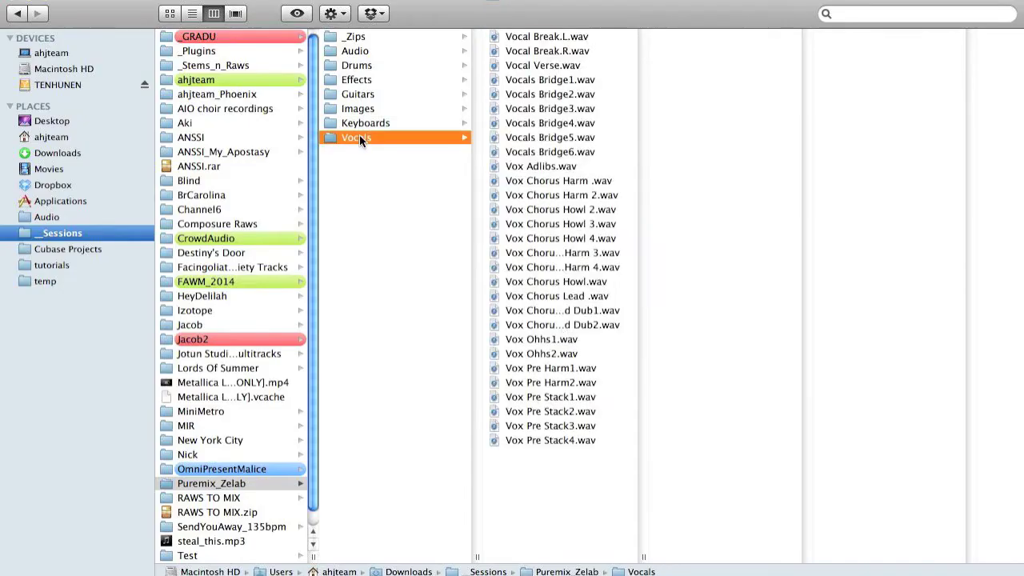
pyautogui.moveTo(563, 492); pyautogui.dragTo(295, 568)
pyautogui.press('super+Tab')
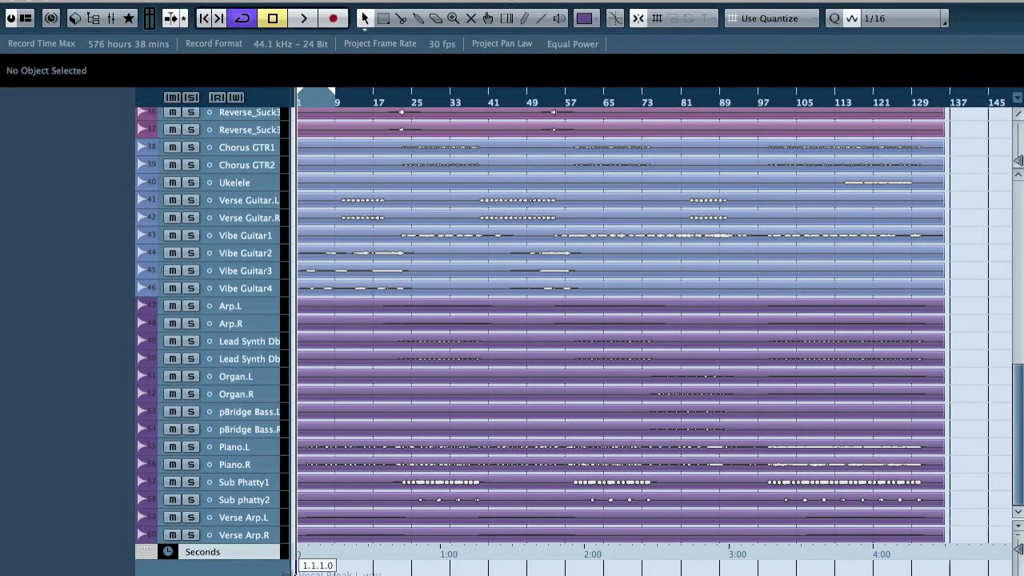
pyautogui.click(547, 217)
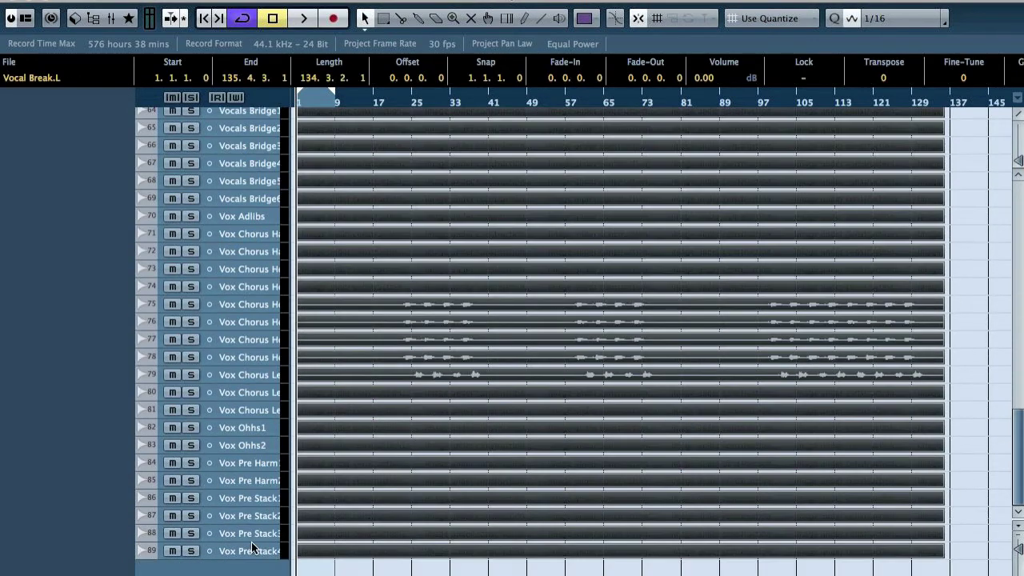
# Assign Color 4 to the vocal tracks Vocal Break.L through Vox Pre Stack4
pyautogui.scroll(10, 264, 506)
pyautogui.scroll(-10, 265, 481)
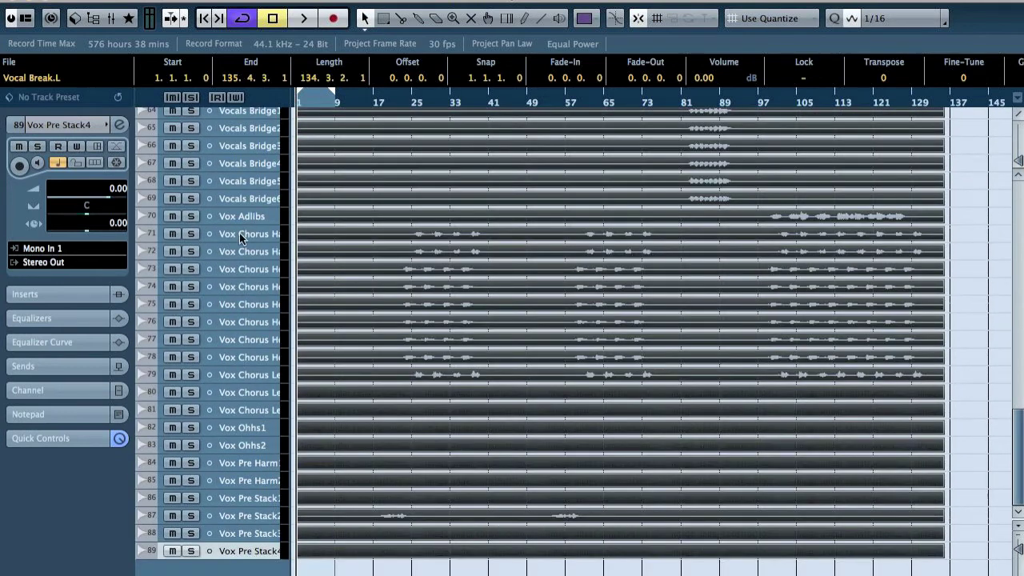
pyautogui.scroll(5, 260, 265)
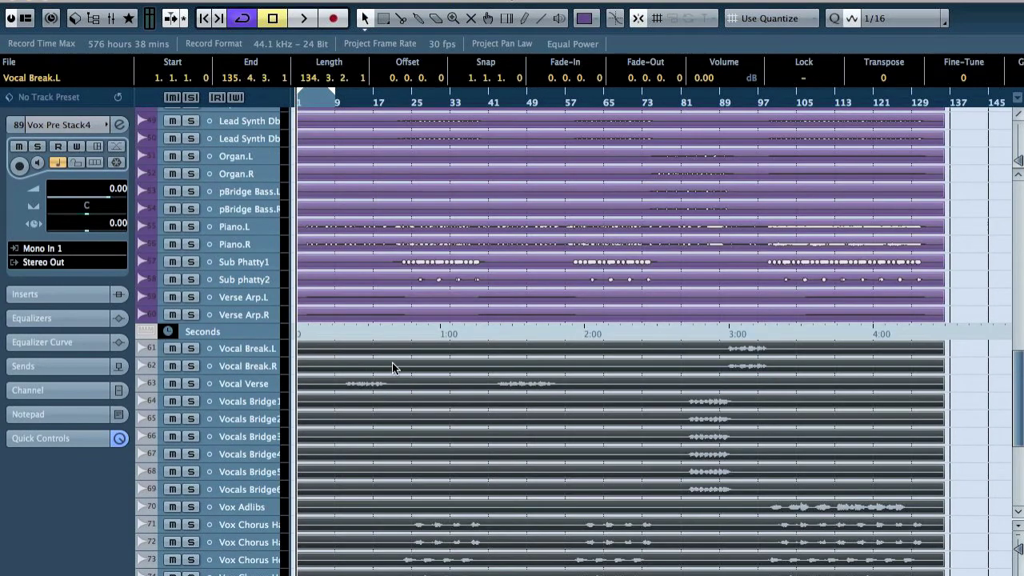
pyautogui.click(961, 366)
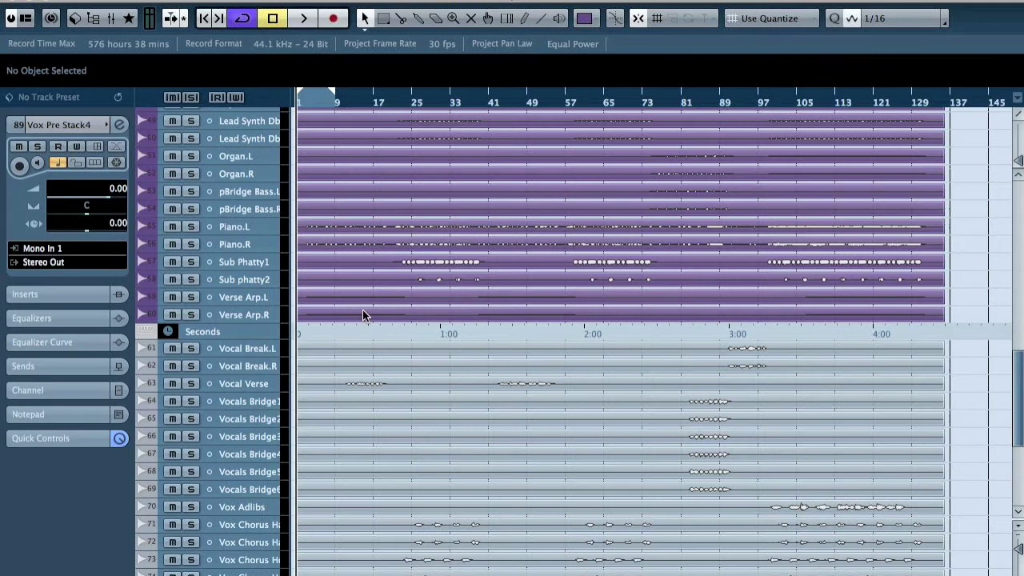
pyautogui.click(249, 348)
pyautogui.click(584, 17)
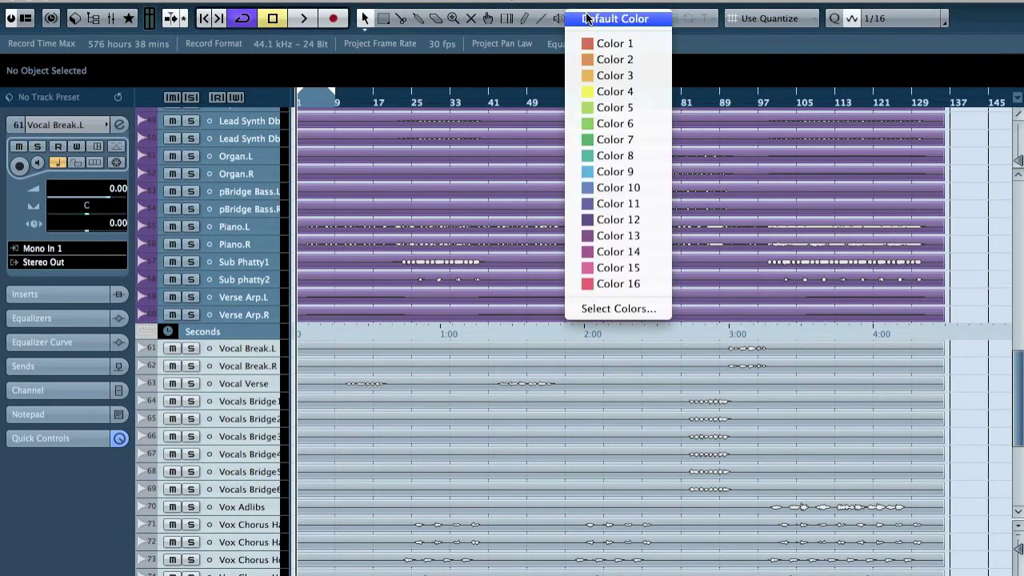
pyautogui.click(616, 91)
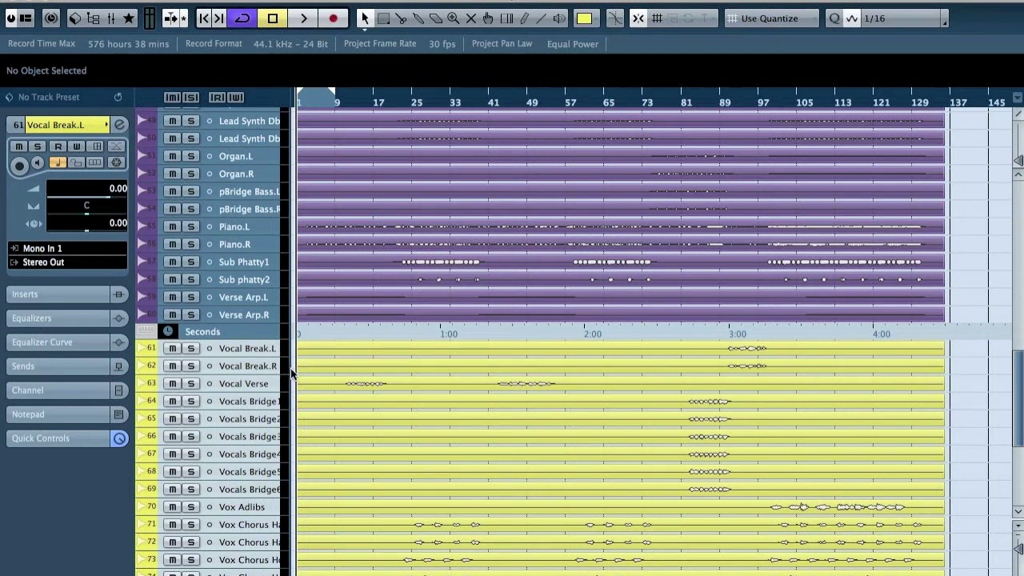
# Widen the track list to fit the full track names, and set the locators around all audio events
pyautogui.moveTo(290, 372); pyautogui.dragTo(330, 375)
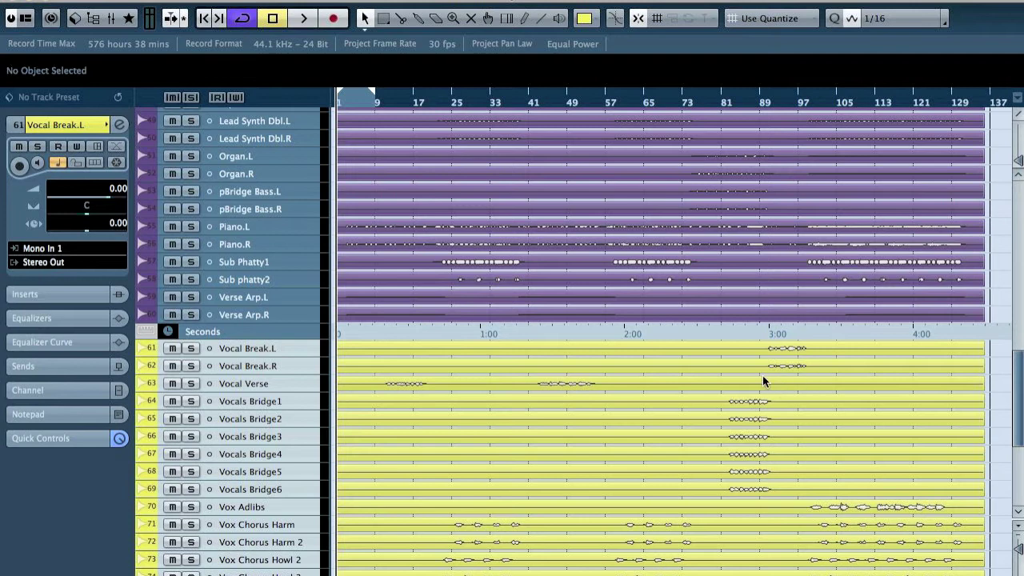
pyautogui.scroll(-5, 706, 436)
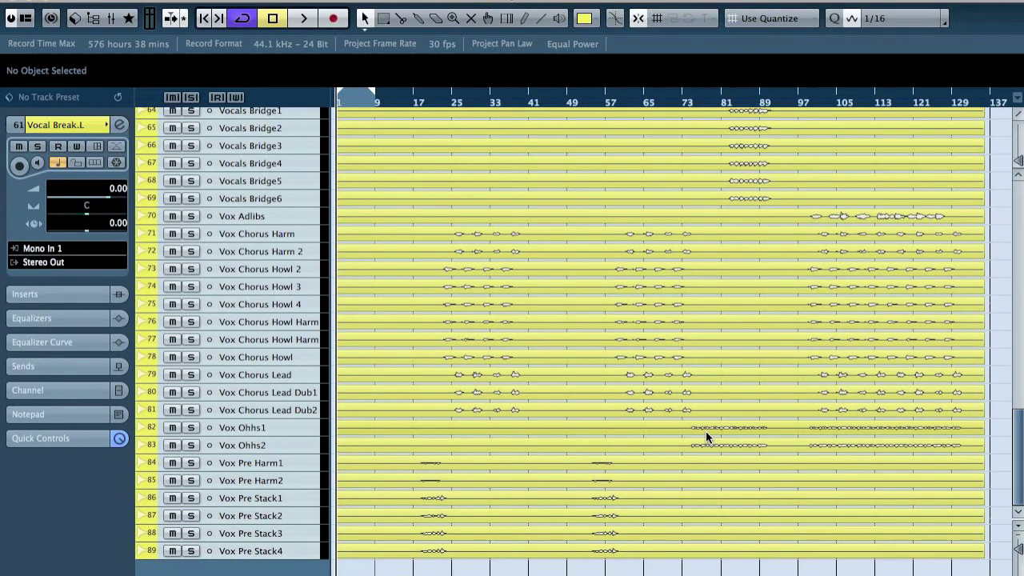
pyautogui.hotkey('ctrl', 'a')
pyautogui.press('p')
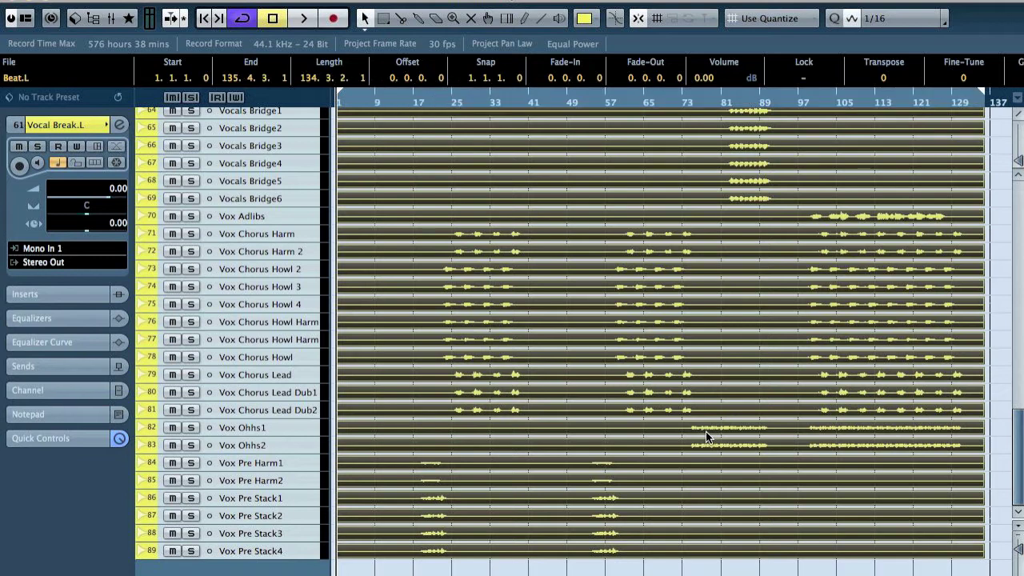
# Open the mixer in its extended view, hide the input channels, and show the insert slots on all channels
pyautogui.press('F3')
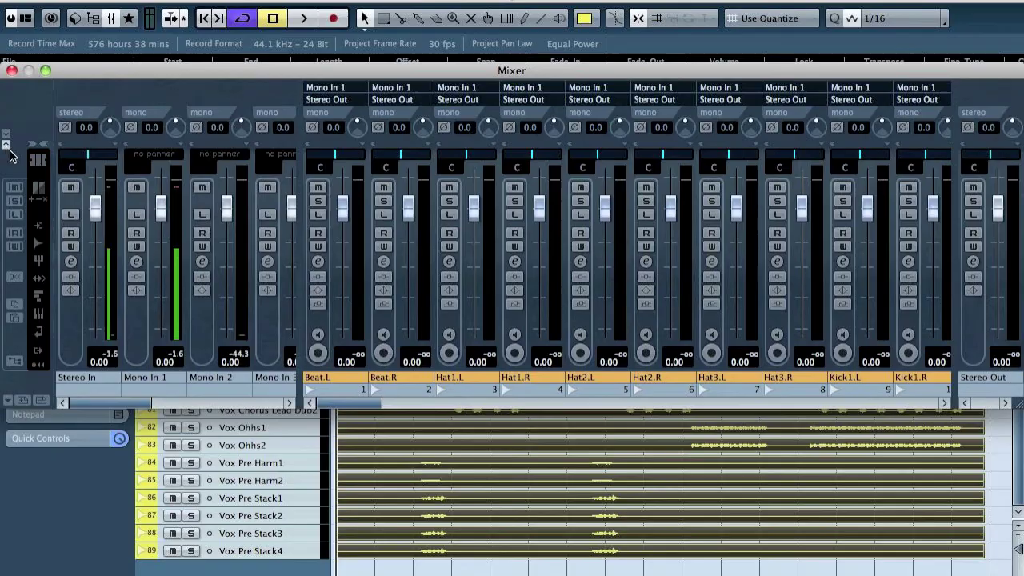
pyautogui.press('F3')
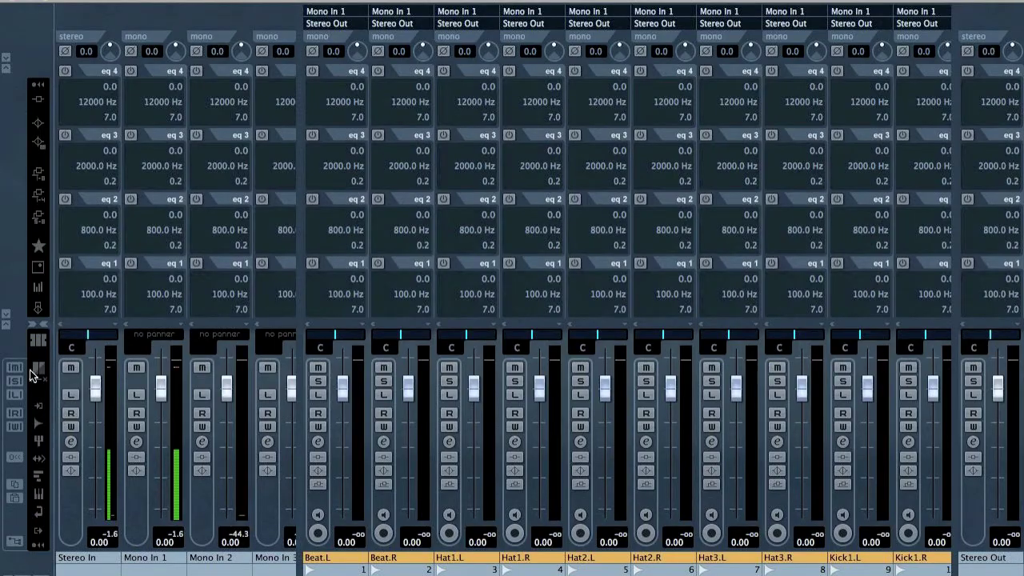
pyautogui.click(39, 408)
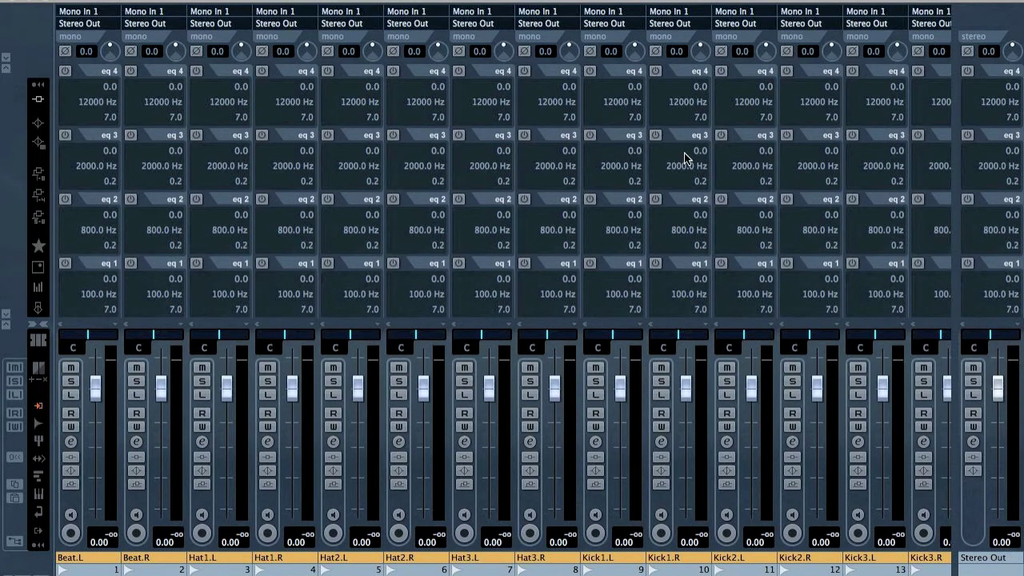
pyautogui.click(38, 172)
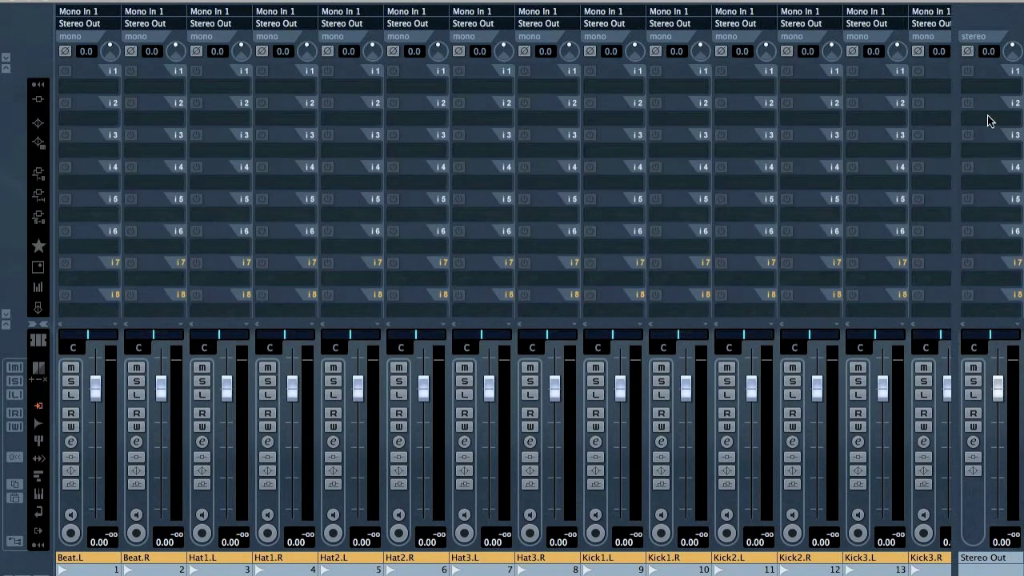
# Load the L2 Stereo limiter into insert slot 2 of the Stereo Out channel and close its plug-in window
pyautogui.click(991, 120)
pyautogui.moveTo(934, 299)
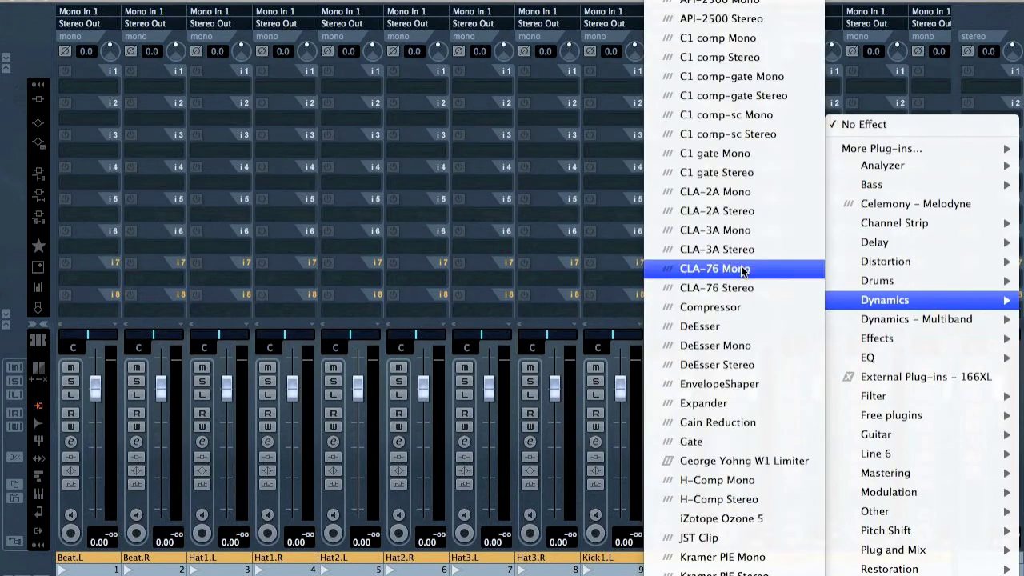
pyautogui.click(572, 56)
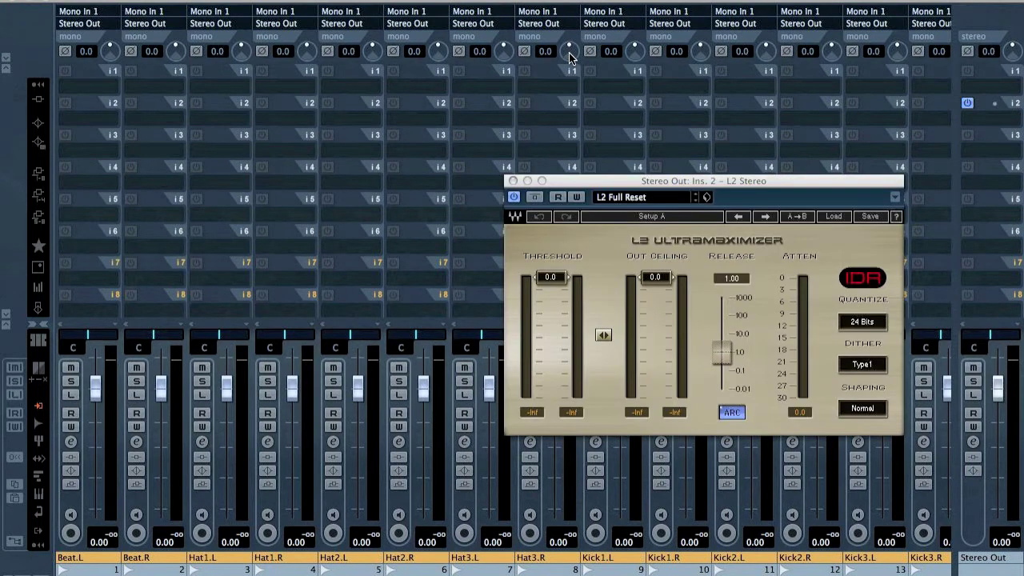
pyautogui.click(513, 181)
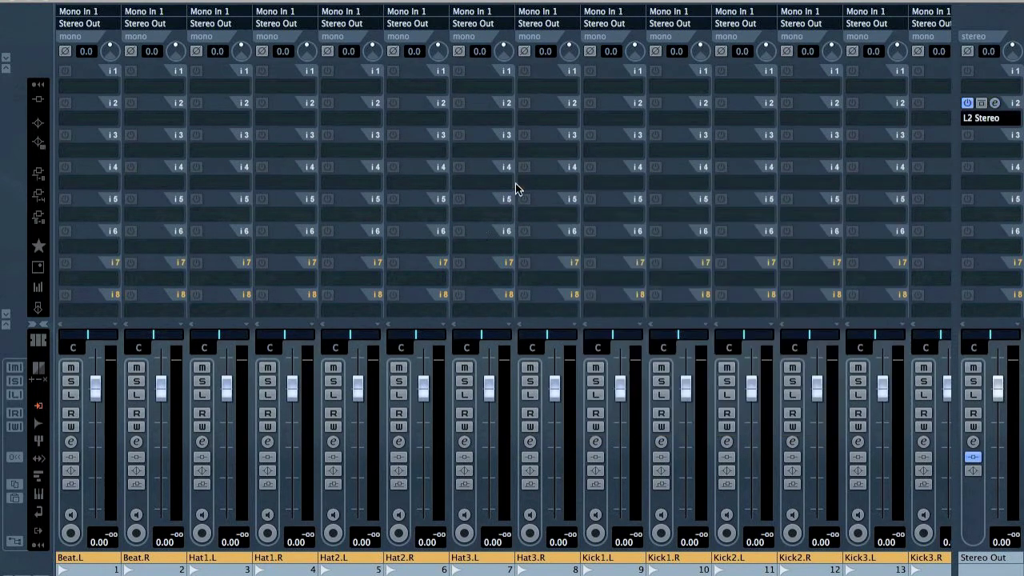
# Link all audio channels in the mixer, from Beat.L through Vox PreStack4
pyautogui.click(76, 508)
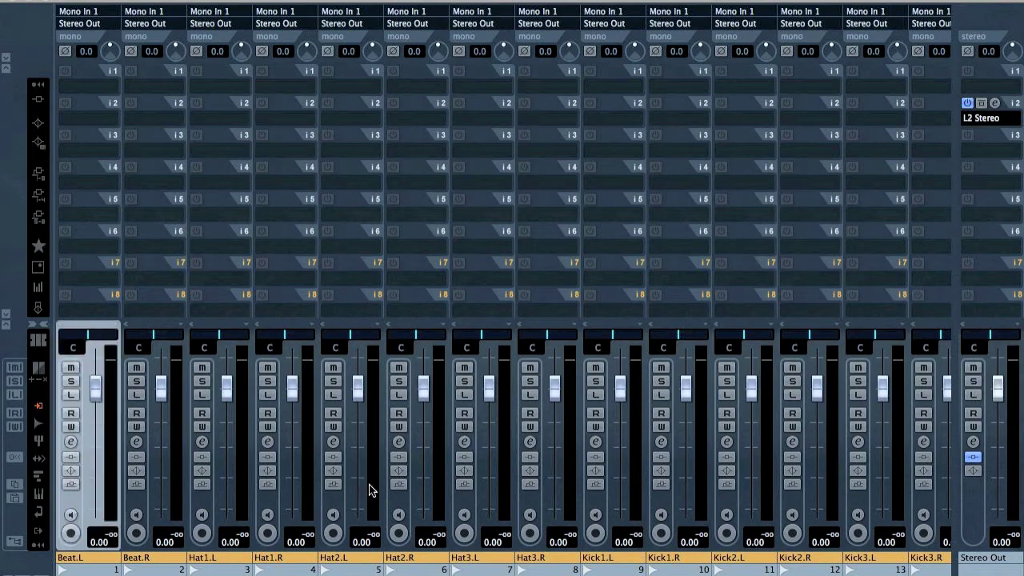
pyautogui.hscroll(15, 544, 490)
pyautogui.hscroll(16, 543, 489)
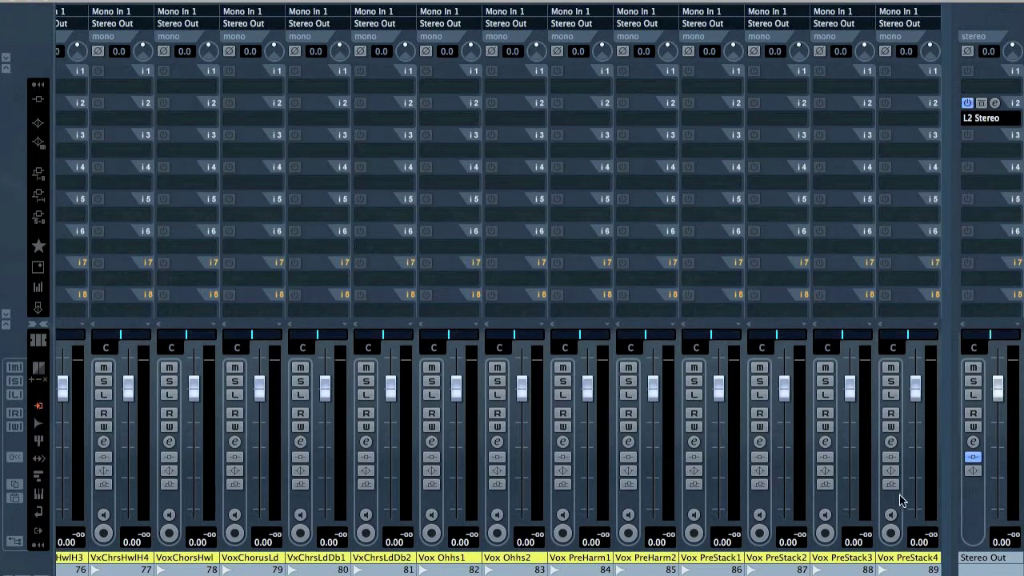
pyautogui.keyDown('shift'); pyautogui.click(896, 500); pyautogui.keyUp('shift')
pyautogui.rightClick(894, 503)
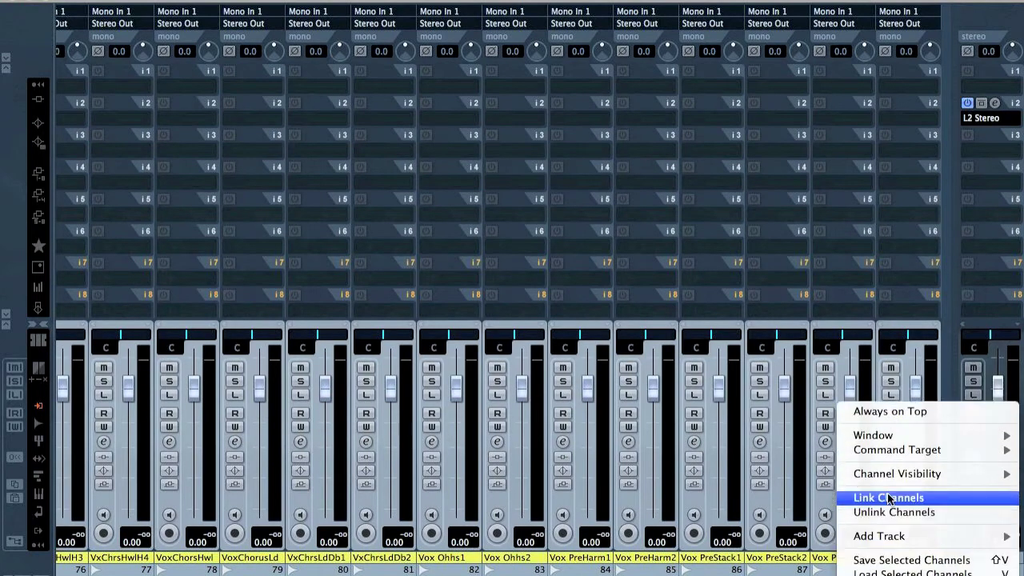
pyautogui.click(888, 499)
# Set the fader level of all linked channels to -12 dB
pyautogui.click(919, 543)
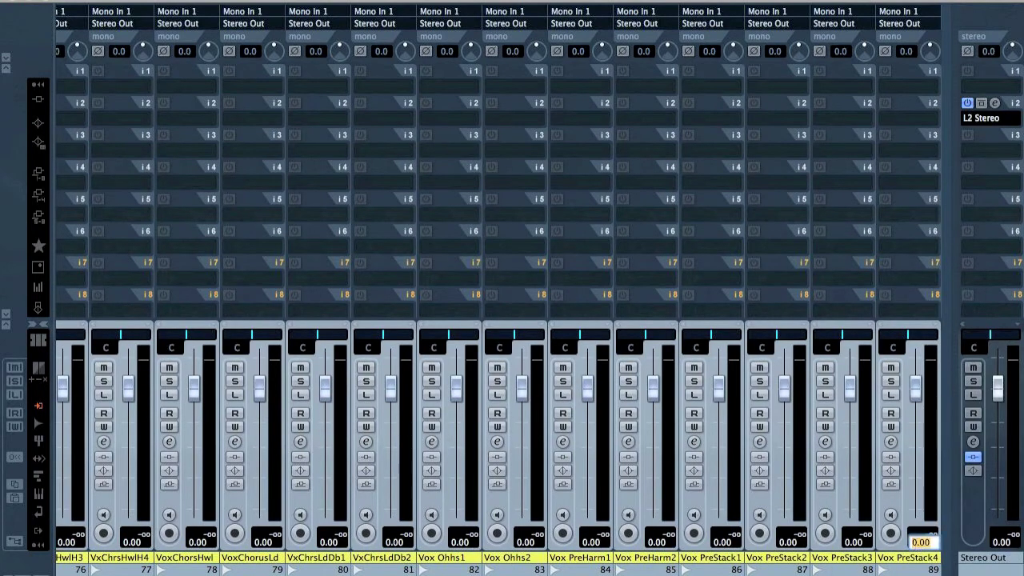
pyautogui.write('-12')
pyautogui.press('Return')
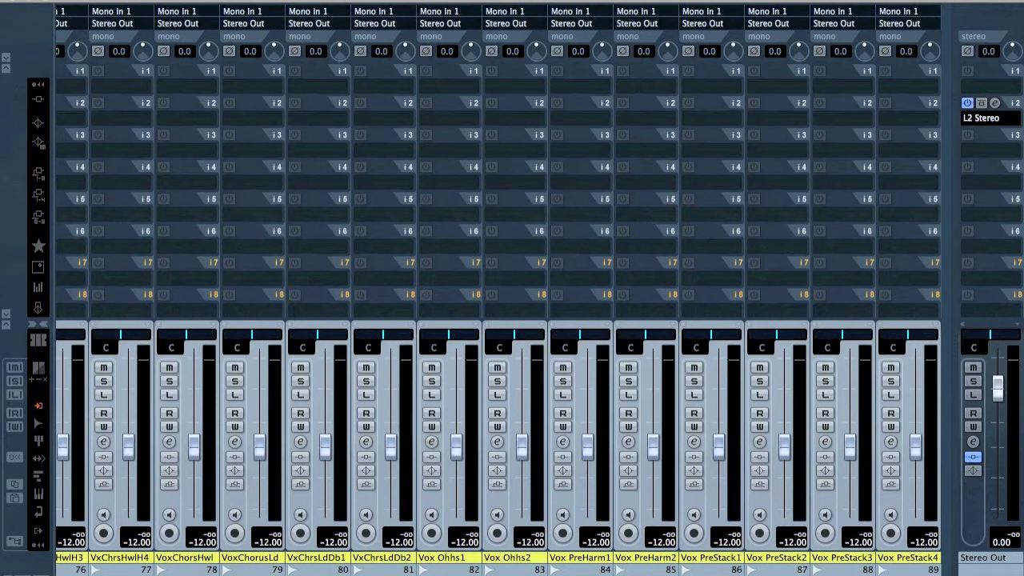
# Play the project from bar 1 in the project window, with the timeline zoomed in to about 33 bars
pyautogui.press('F3')
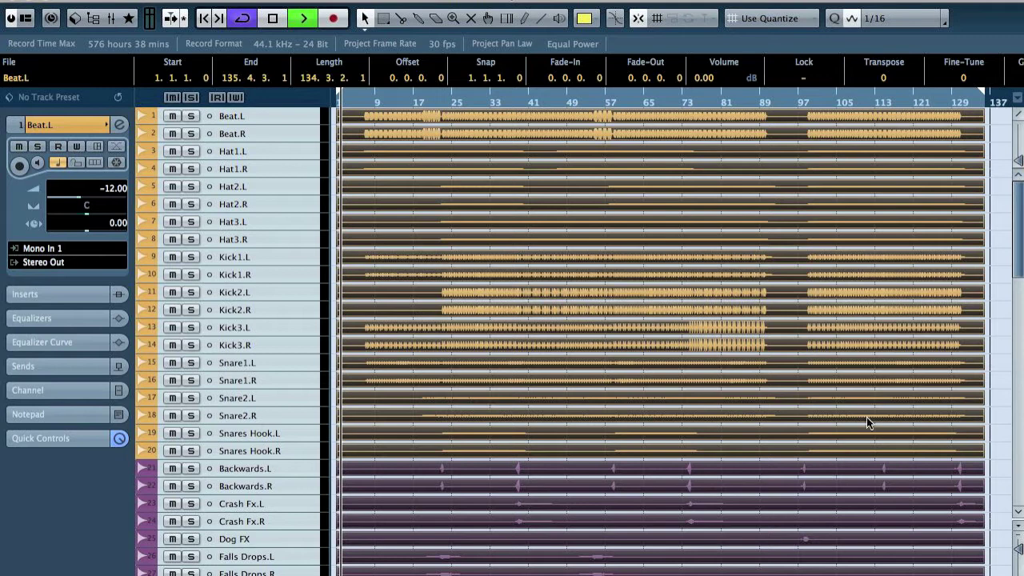
pyautogui.click(1004, 316)
pyautogui.press('h')
pyautogui.press('h')
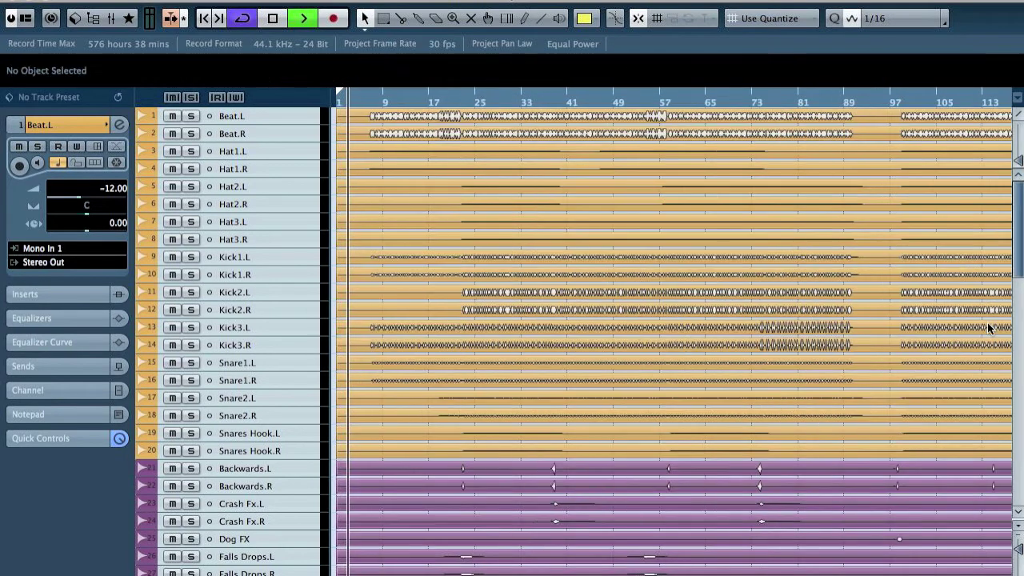
pyautogui.press('h')
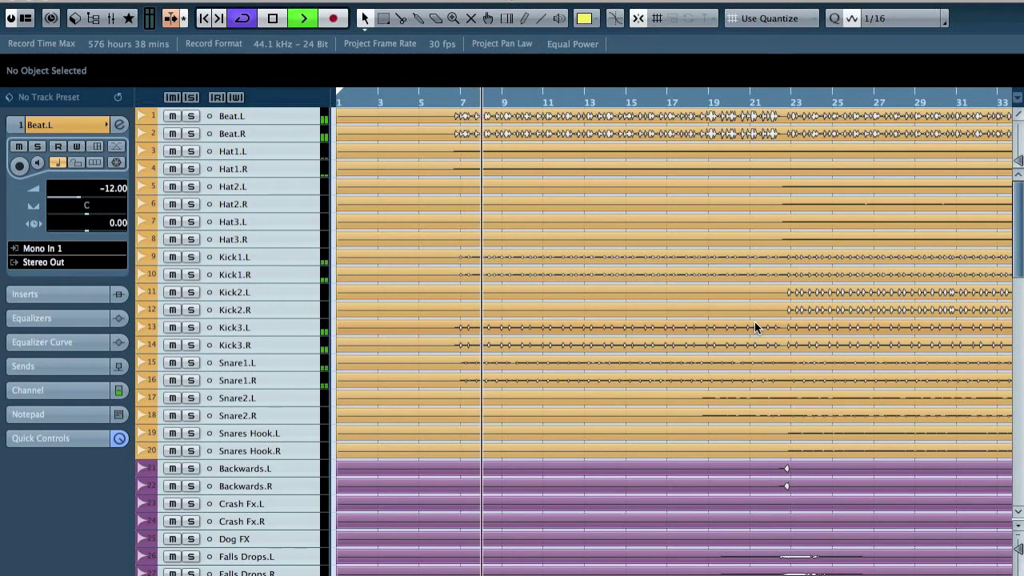
# Unlink all audio channels in the mixer
pyautogui.click(267, 116)
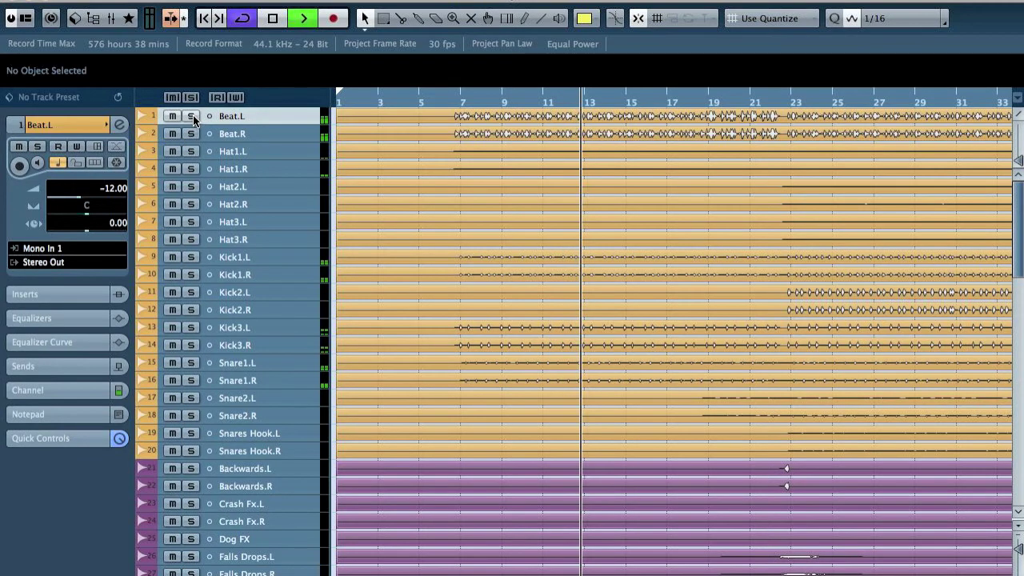
pyautogui.press('F3')
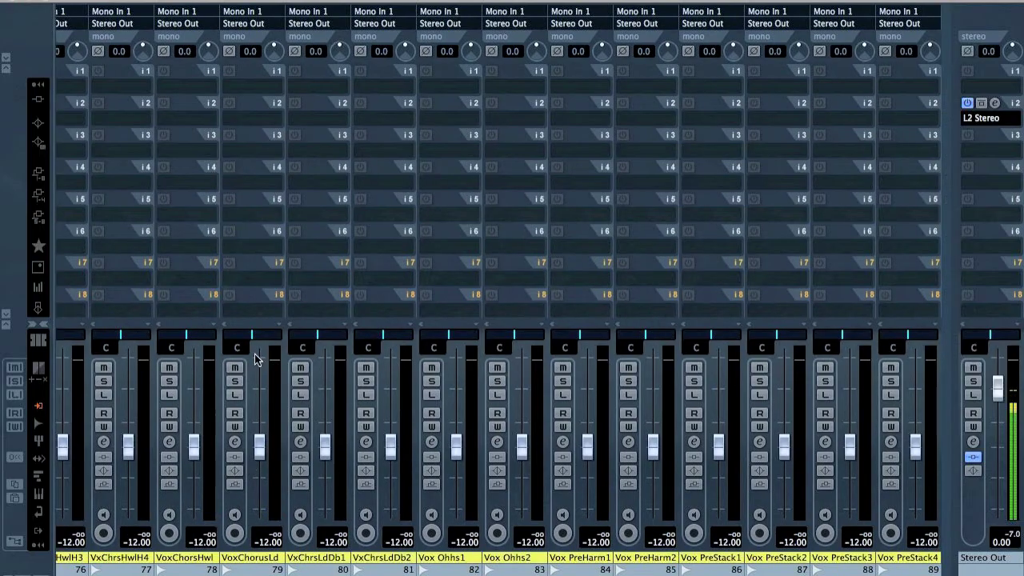
pyautogui.rightClick(165, 502)
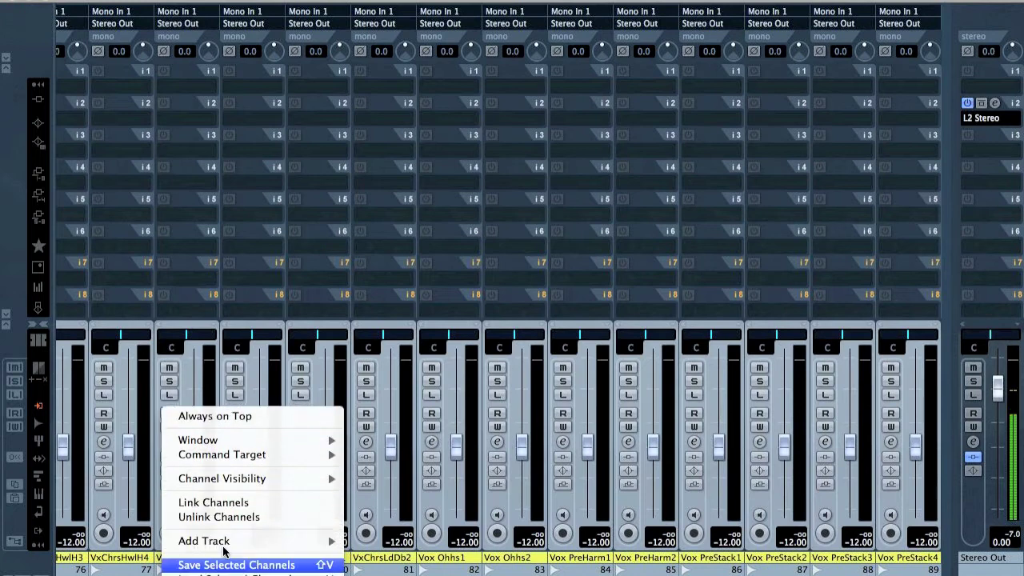
pyautogui.click(222, 517)
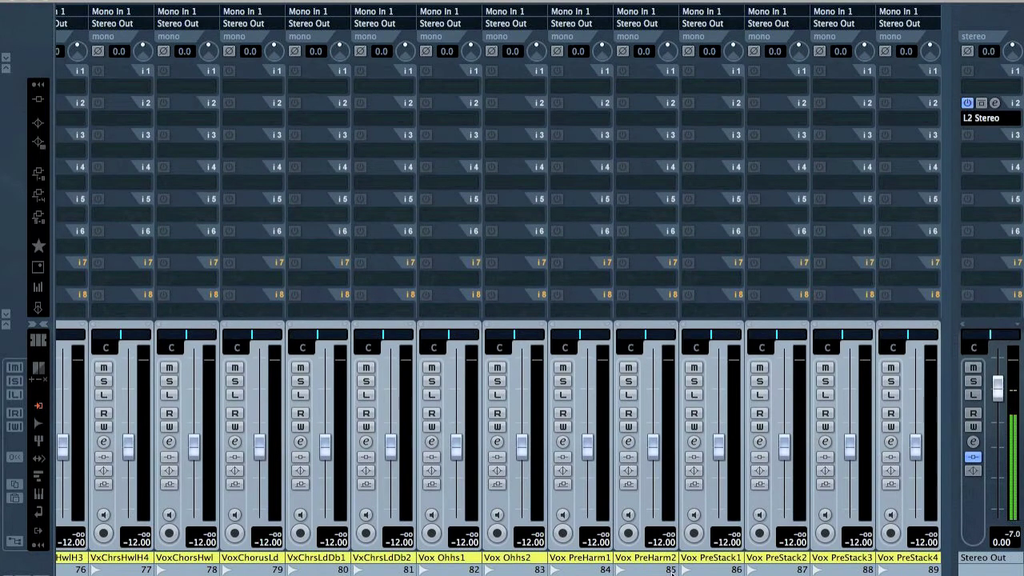
# Raise the Vocal Verse channel's fader to about -4.45 dB
pyautogui.hscroll(-6, 392, 497)
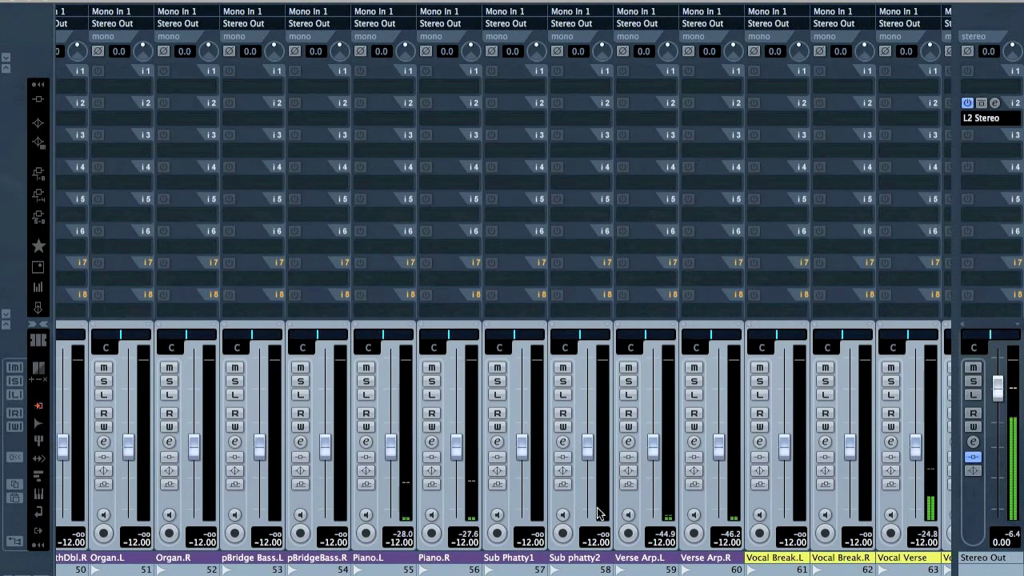
pyautogui.click(896, 502)
pyautogui.hscroll(3, 896, 502)
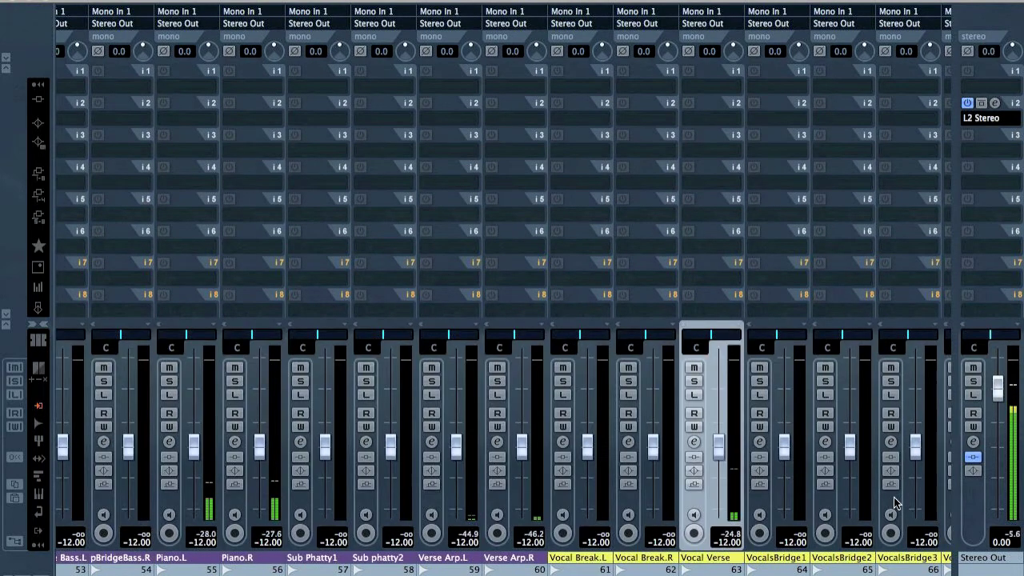
pyautogui.moveTo(720, 452); pyautogui.dragTo(720, 416)
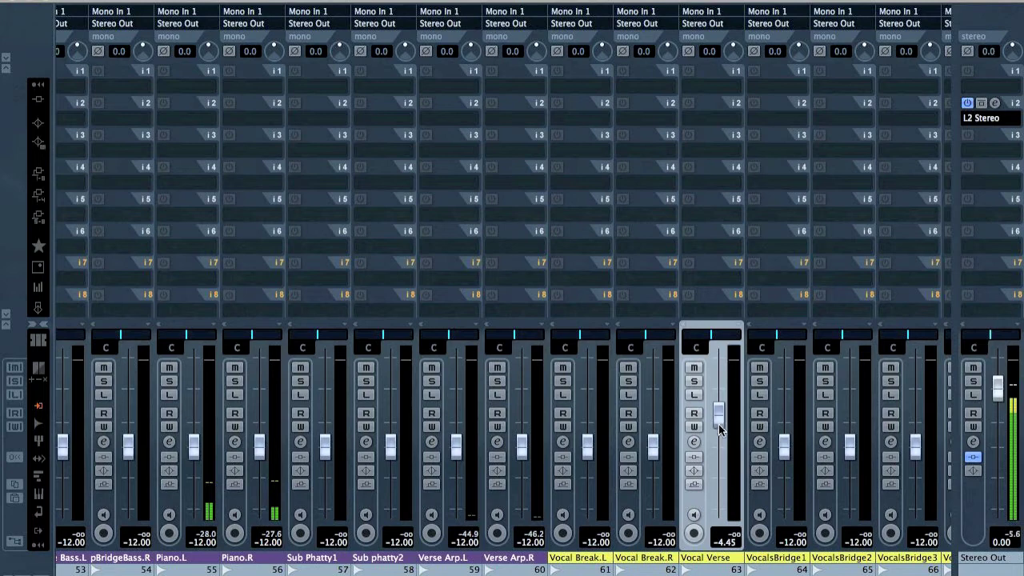
# Colour the Vox PreHarm1 and Vox PreHarm2 mixer channels pink
pyautogui.hscroll(10, 737, 477)
pyautogui.hscroll(5, 772, 500)
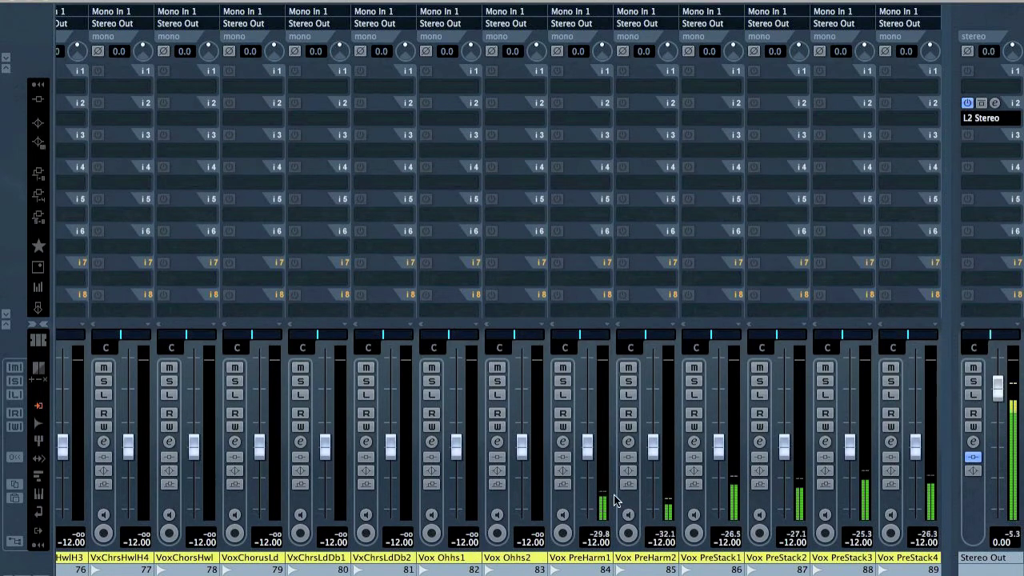
pyautogui.click(575, 503)
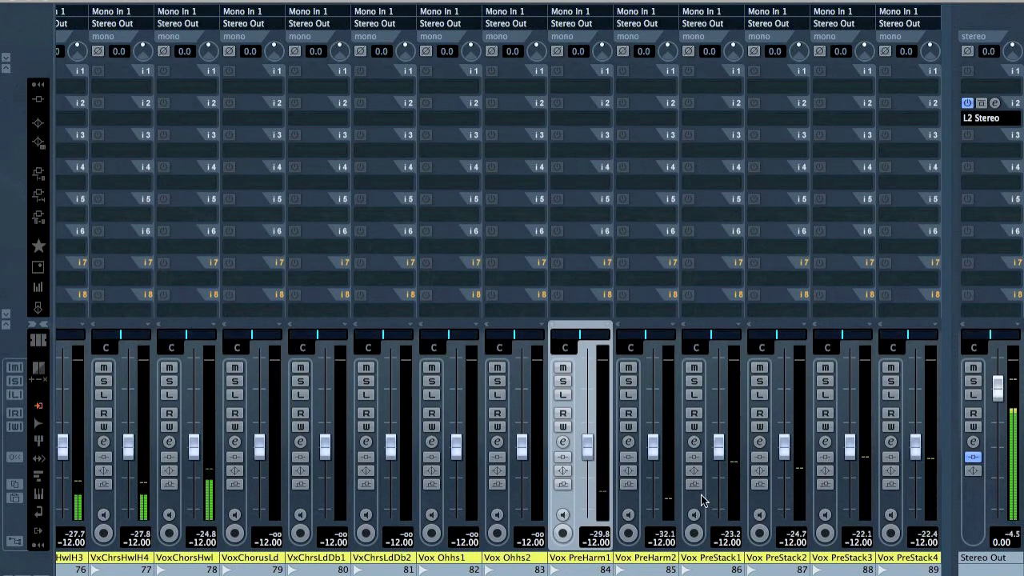
pyautogui.keyDown('shift'); pyautogui.click(638, 493); pyautogui.keyUp('shift')
pyautogui.click(658, 573)
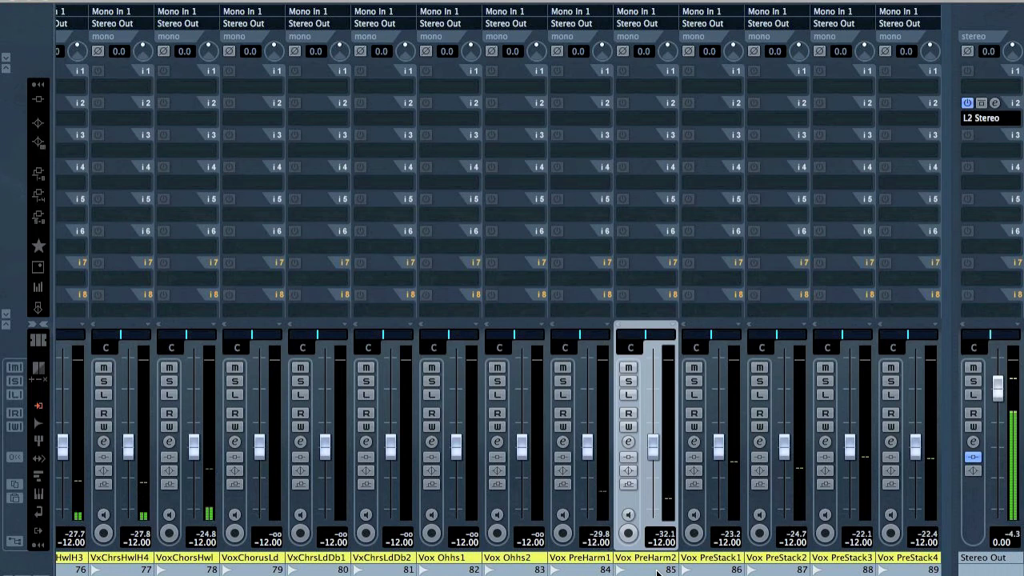
pyautogui.keyDown('ctrl'); pyautogui.click(664, 572); pyautogui.keyUp('ctrl')
pyautogui.click(671, 572)
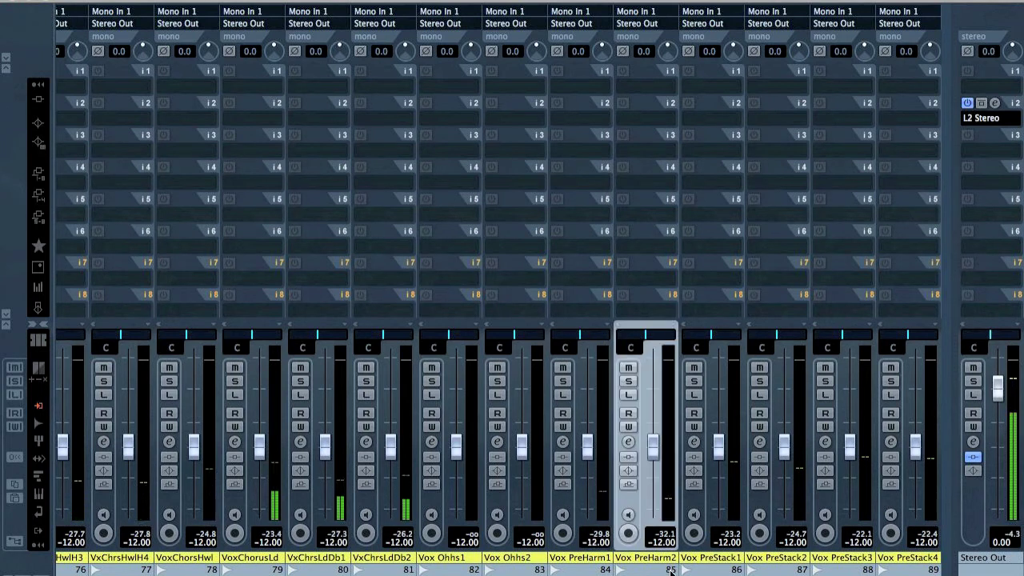
pyautogui.click(673, 568)
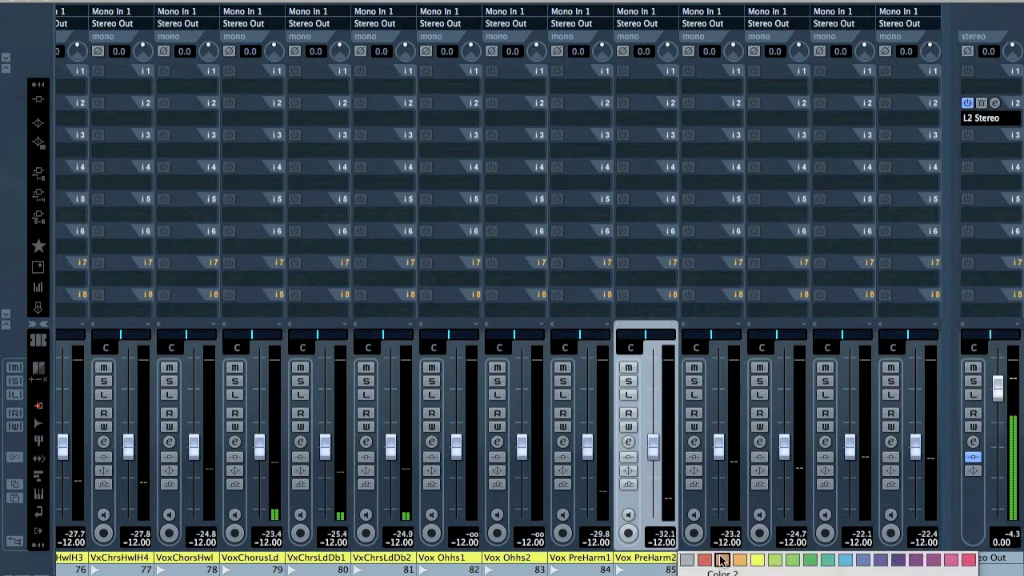
pyautogui.click(968, 560)
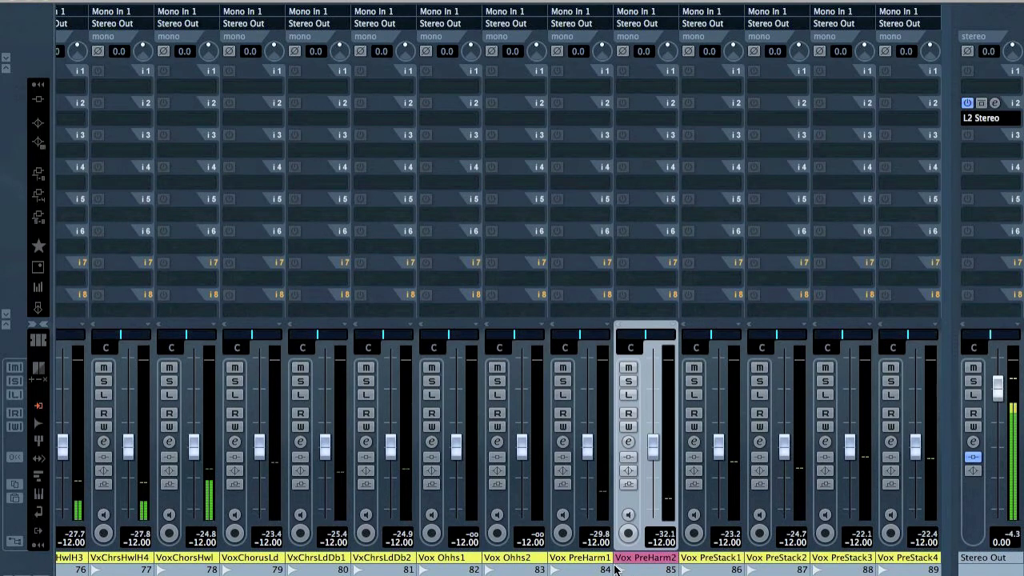
pyautogui.click(574, 562)
pyautogui.click(884, 560)
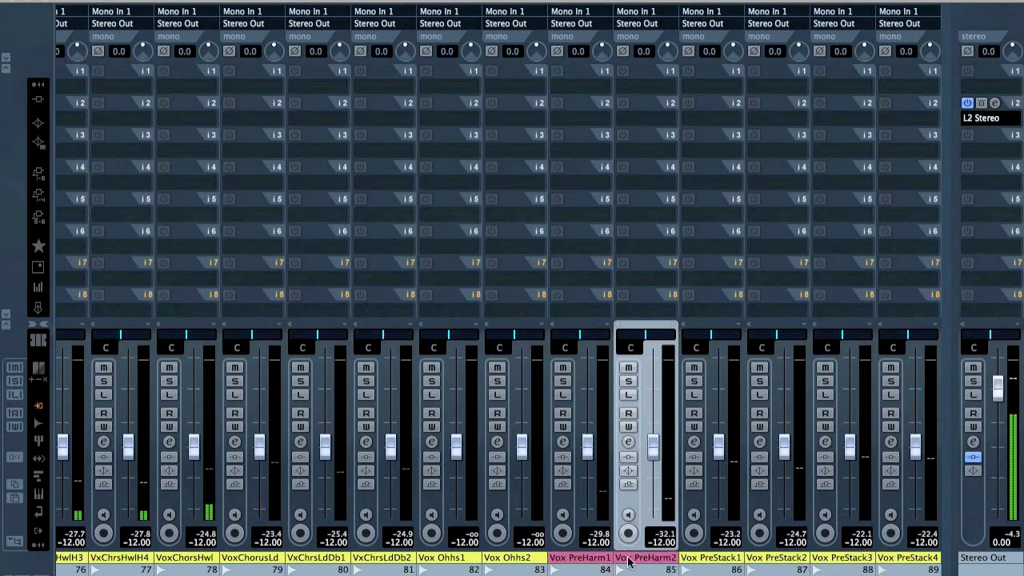
# Colour the VoxChorusLd, VxChrsLdDb1 and VxChrsLdDb2 mixer channels pink
pyautogui.click(228, 497)
pyautogui.keyDown('shift'); pyautogui.click(376, 496); pyautogui.keyUp('shift')
pyautogui.click(400, 560)
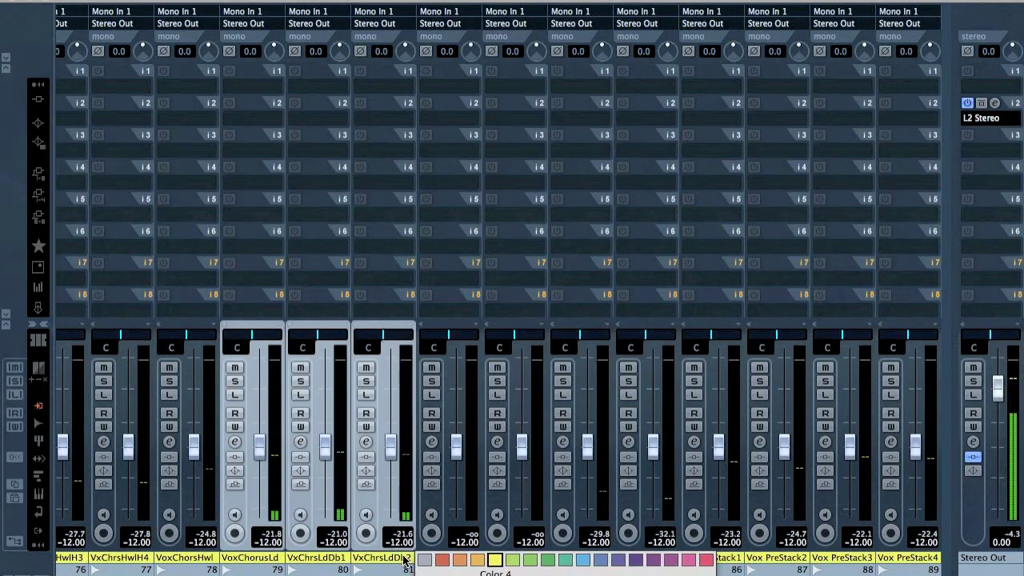
pyautogui.click(670, 560)
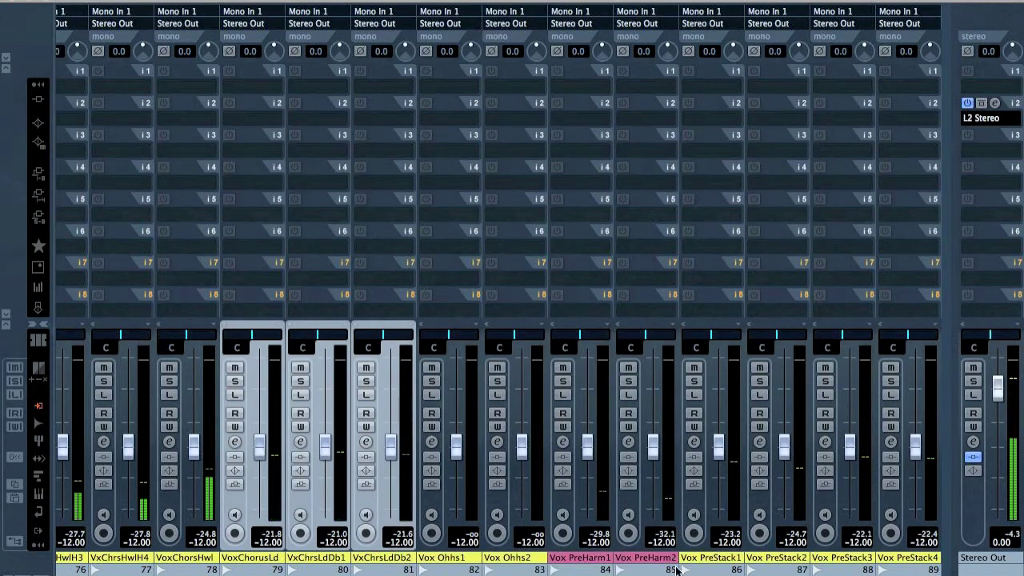
pyautogui.click(342, 560)
pyautogui.click(623, 559)
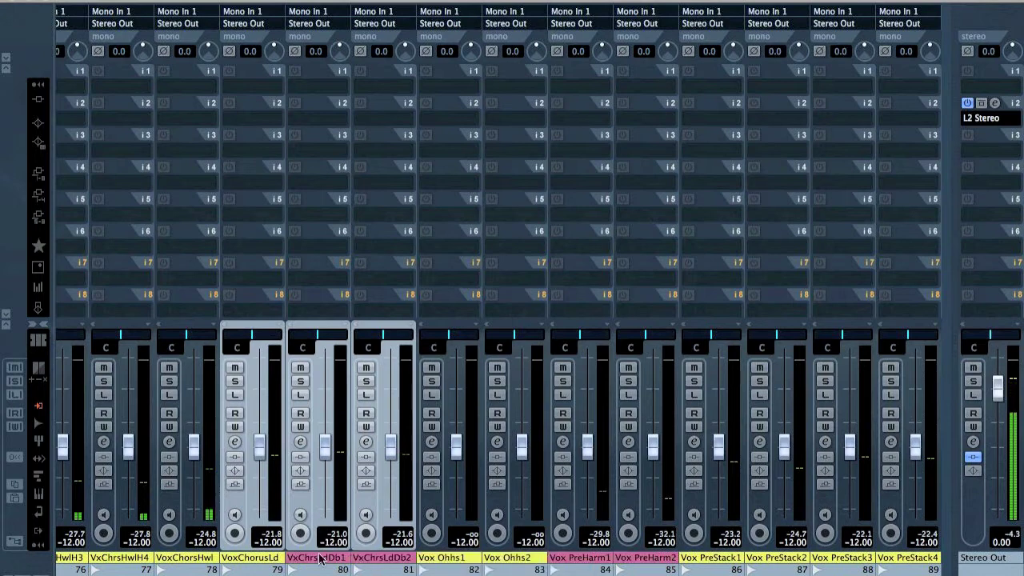
pyautogui.click(268, 563)
pyautogui.click(553, 558)
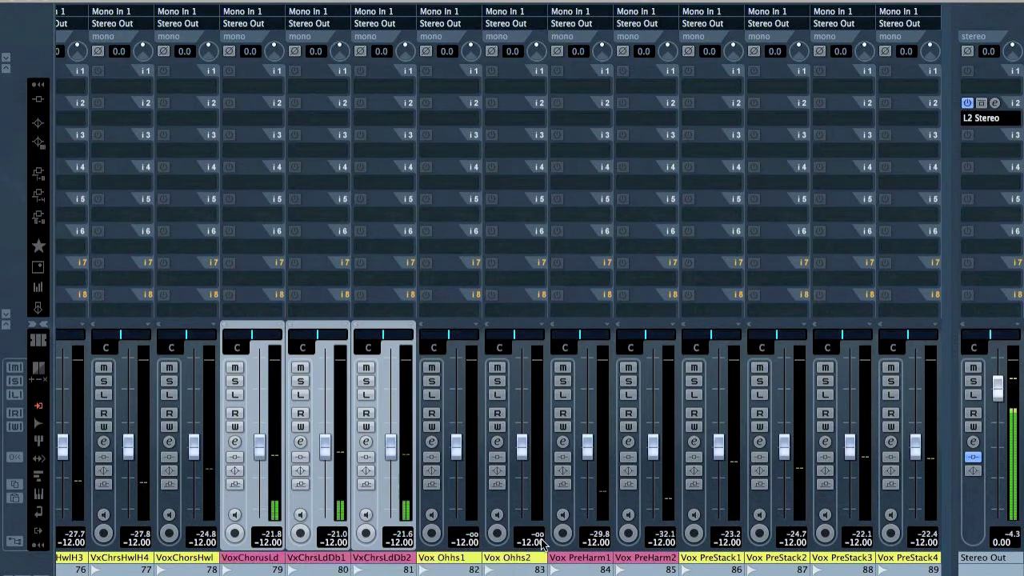
# Stop playback and move the Vox Chorus Harm and Vox Chorus Harm 2 tracks directly below Vox Chorus Lead Dub2 in the project window
pyautogui.hscroll(-3, 567, 552)
pyautogui.hscroll(-3, 567, 552)
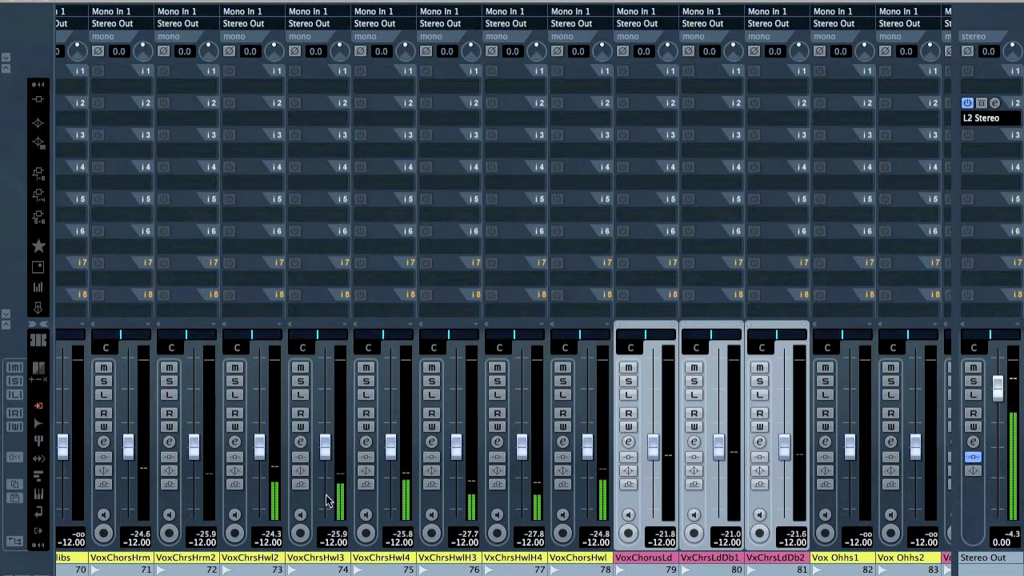
pyautogui.hscroll(-3, 256, 506)
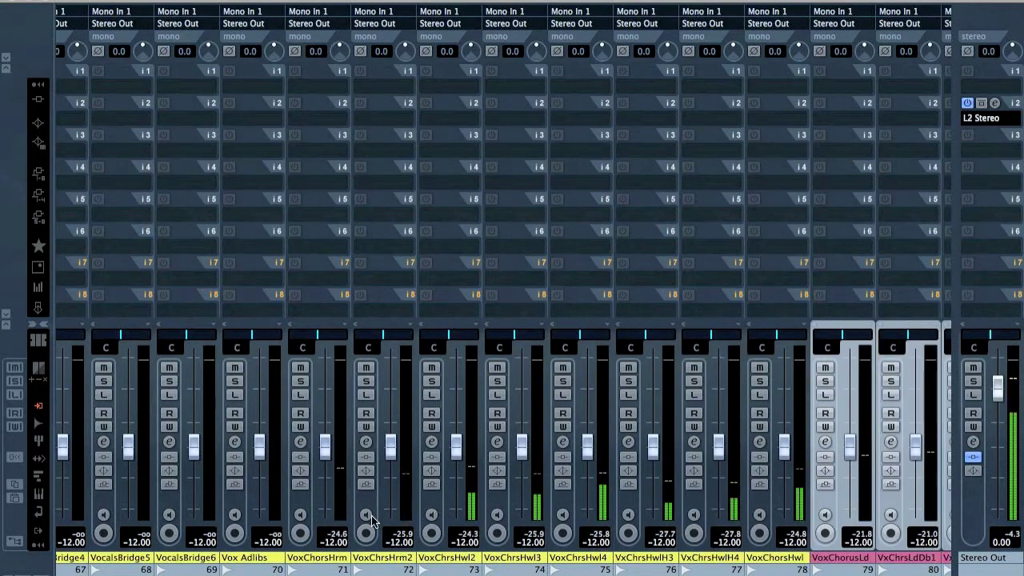
pyautogui.click(298, 509)
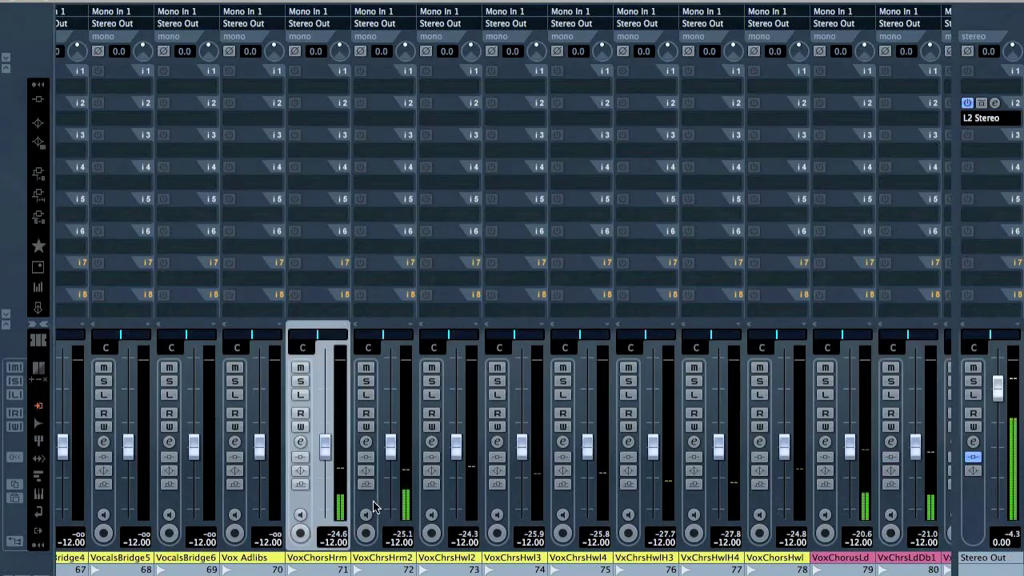
pyautogui.keyDown('shift'); pyautogui.click(372, 510); pyautogui.keyUp('shift')
pyautogui.press('F3')
pyautogui.scroll(-3, 384, 480)
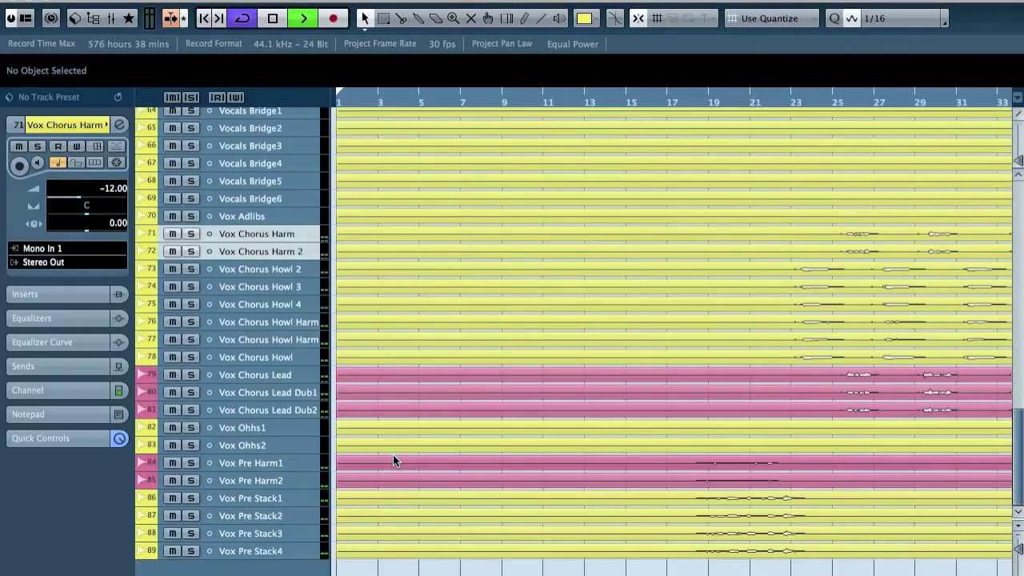
pyautogui.press('space')
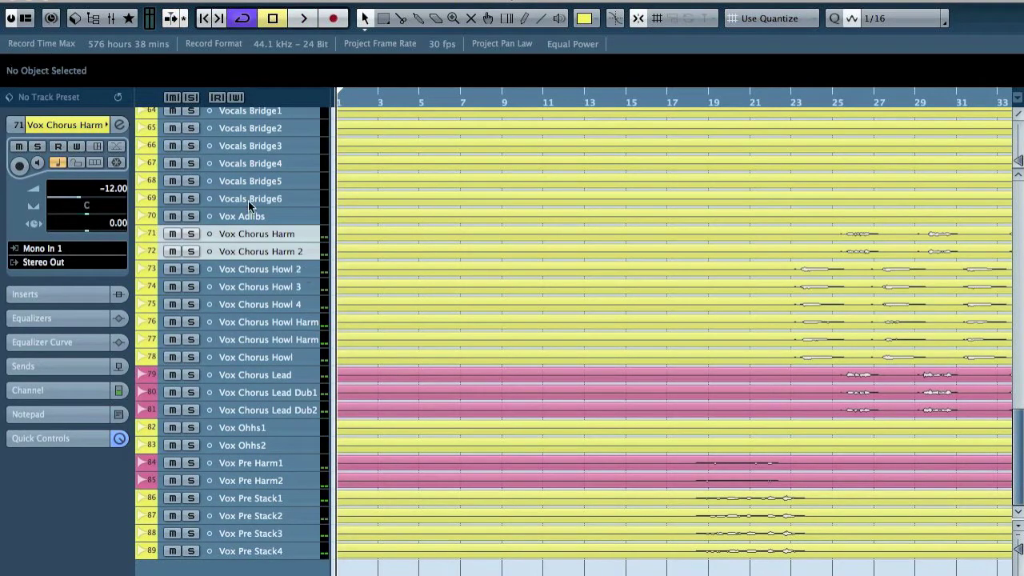
pyautogui.moveTo(249, 232); pyautogui.dragTo(274, 394)
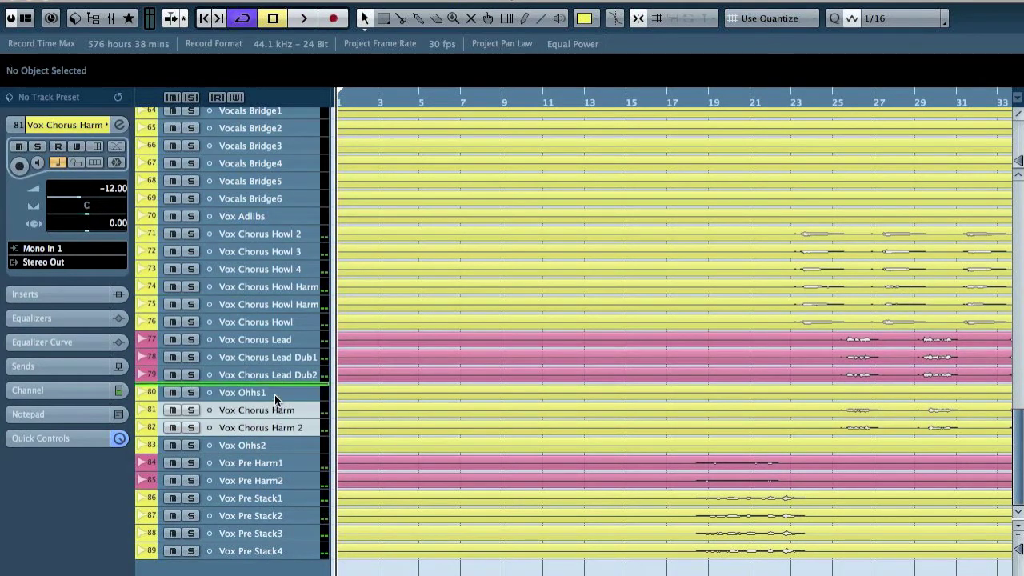
pyautogui.click(269, 433)
# Examine where the vocal parts occur along the timeline, zoomed out to the whole song
pyautogui.hscroll(15, 551, 454)
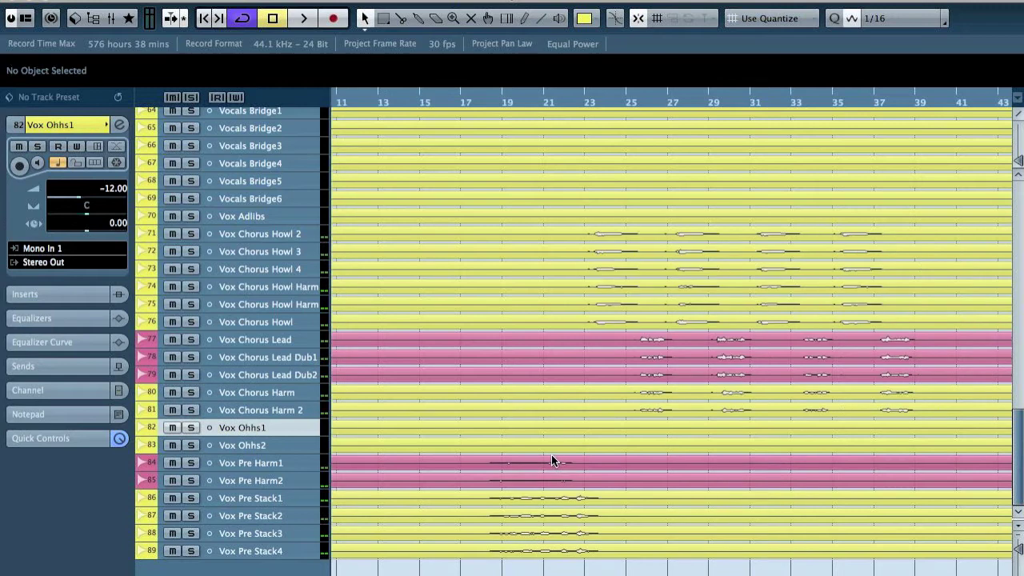
pyautogui.hscroll(-2, 576, 456)
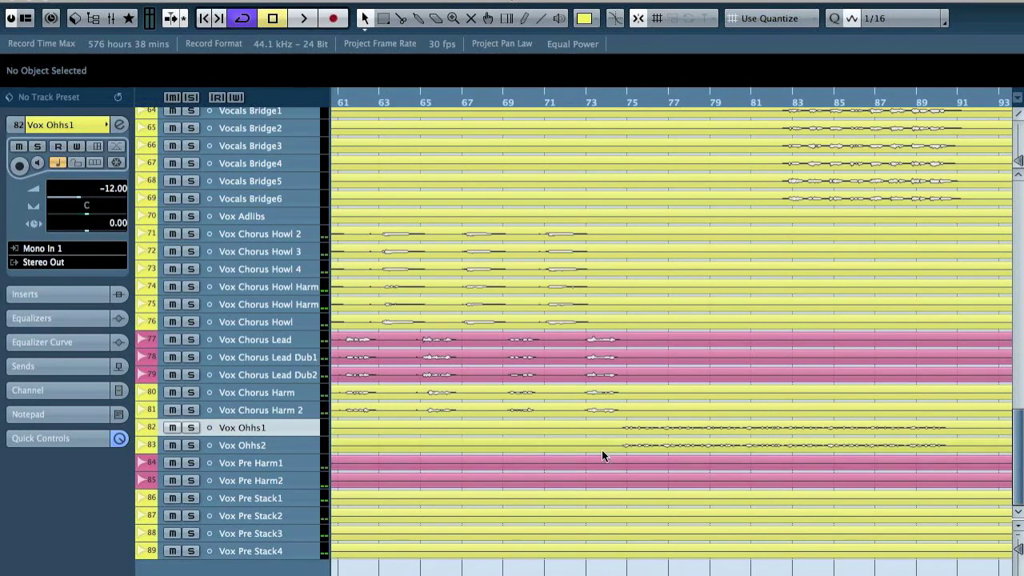
pyautogui.scroll(5, 596, 472)
pyautogui.scroll(-5, 593, 490)
pyautogui.press('g')
pyautogui.press('g')
pyautogui.press('g')
pyautogui.press('g')
pyautogui.press('g')
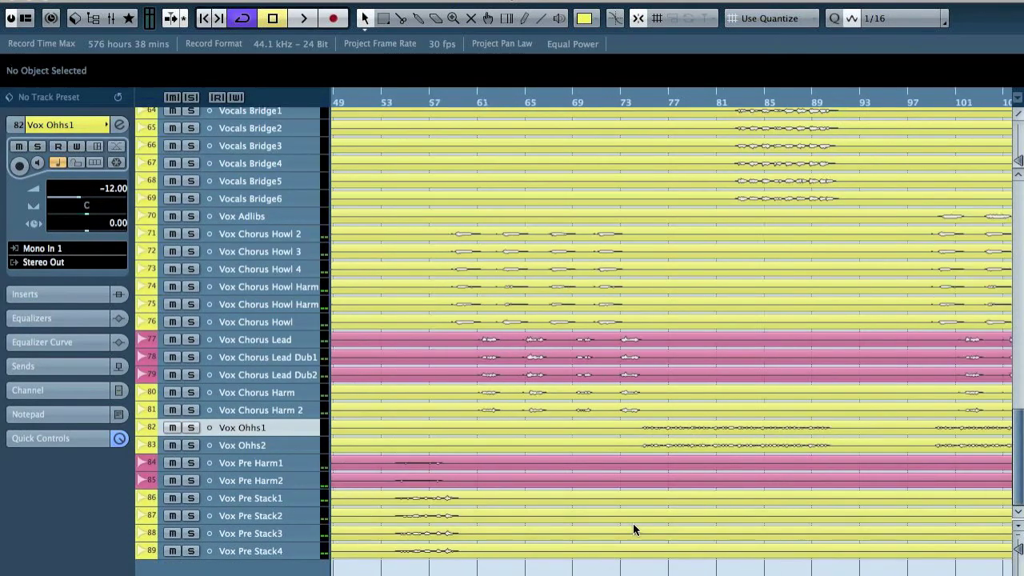
# Colour all vocal tracks from Vocal Break.L through Vox Pre Stack4 with Color 15
pyautogui.scroll(5, 632, 446)
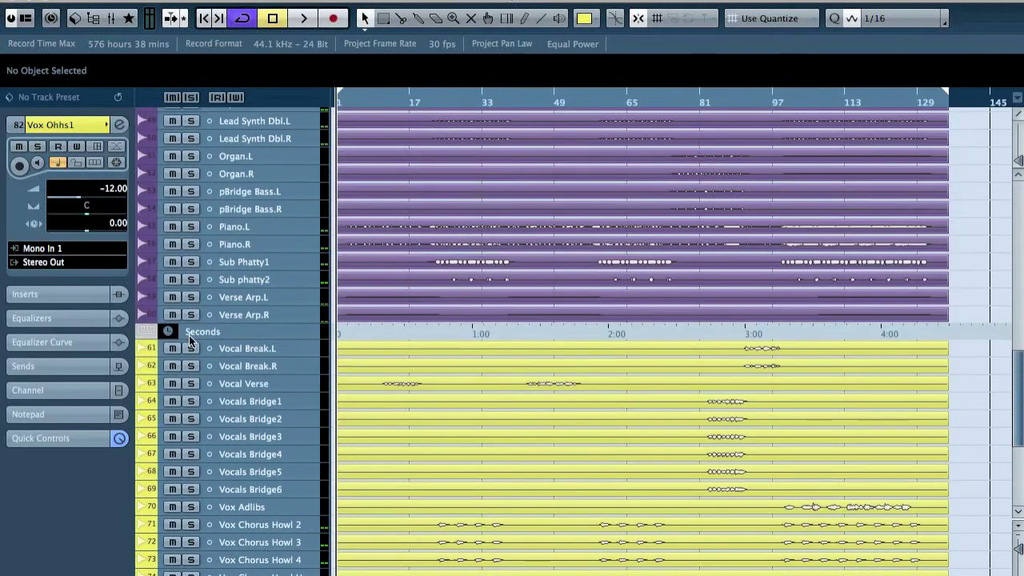
pyautogui.click(248, 348)
pyautogui.scroll(-5, 272, 518)
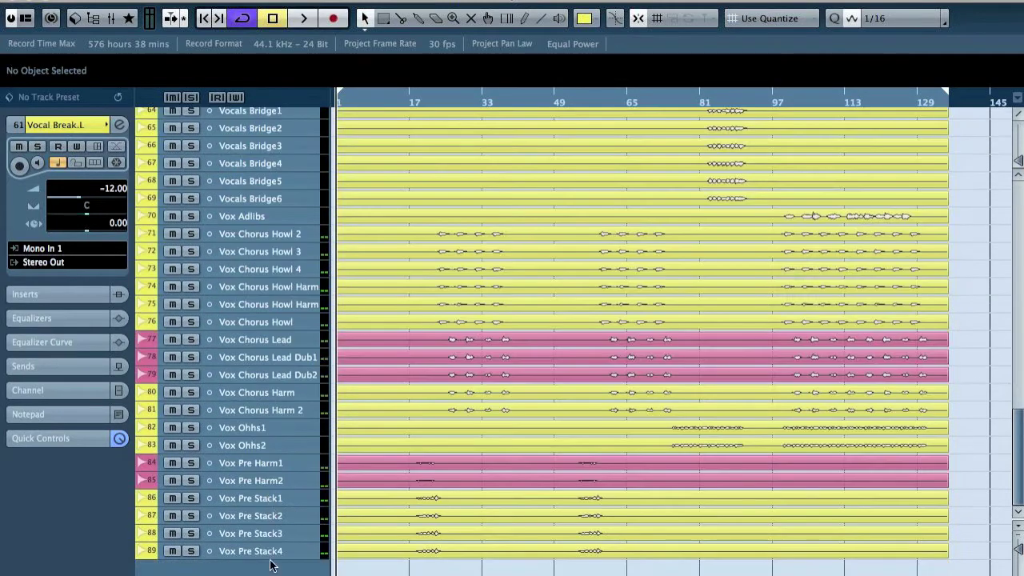
pyautogui.click(595, 18)
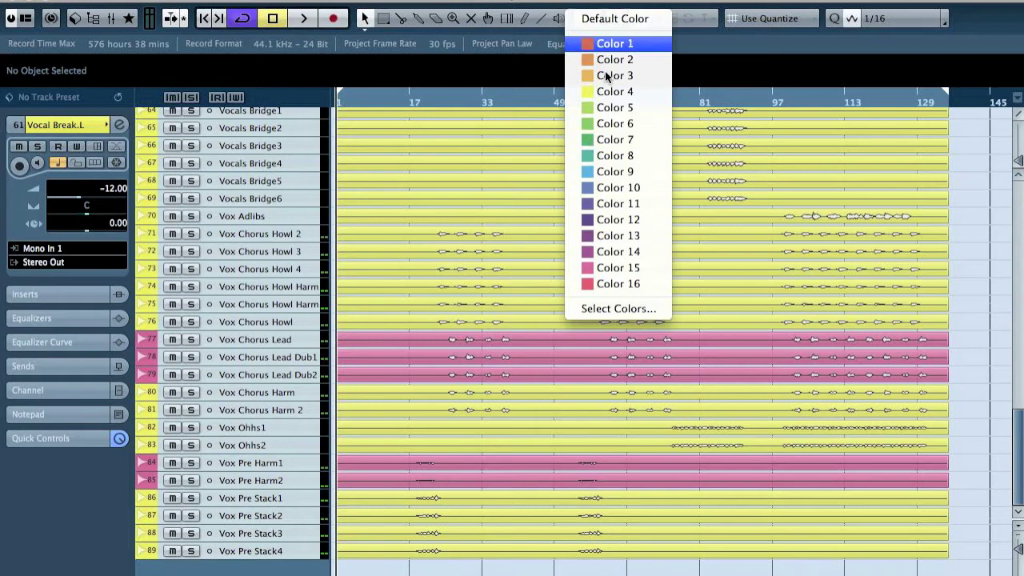
pyautogui.click(614, 266)
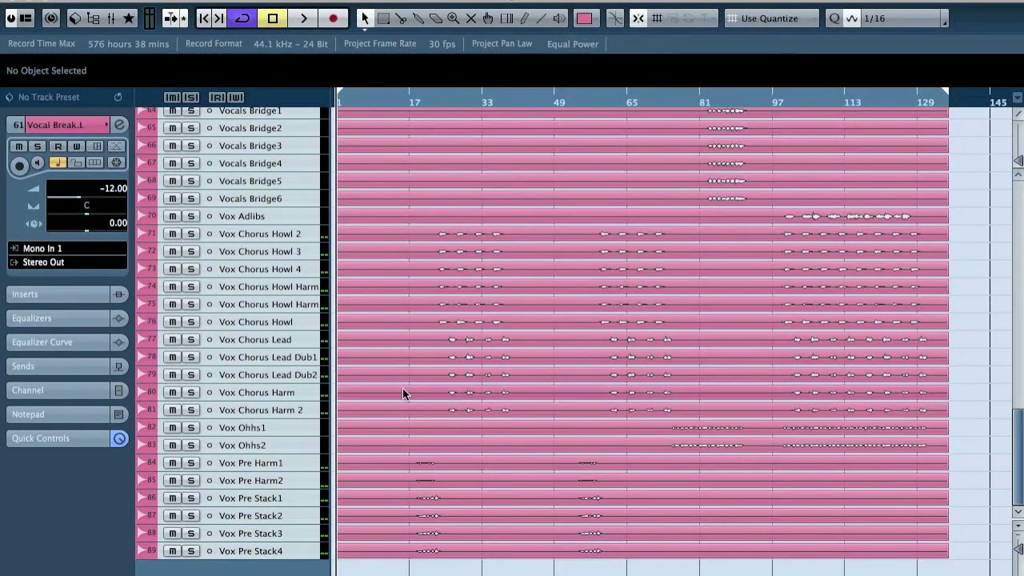
# Recolour the Vox Chorus Lead and Vocal Verse tracks with Color 4
pyautogui.click(291, 341)
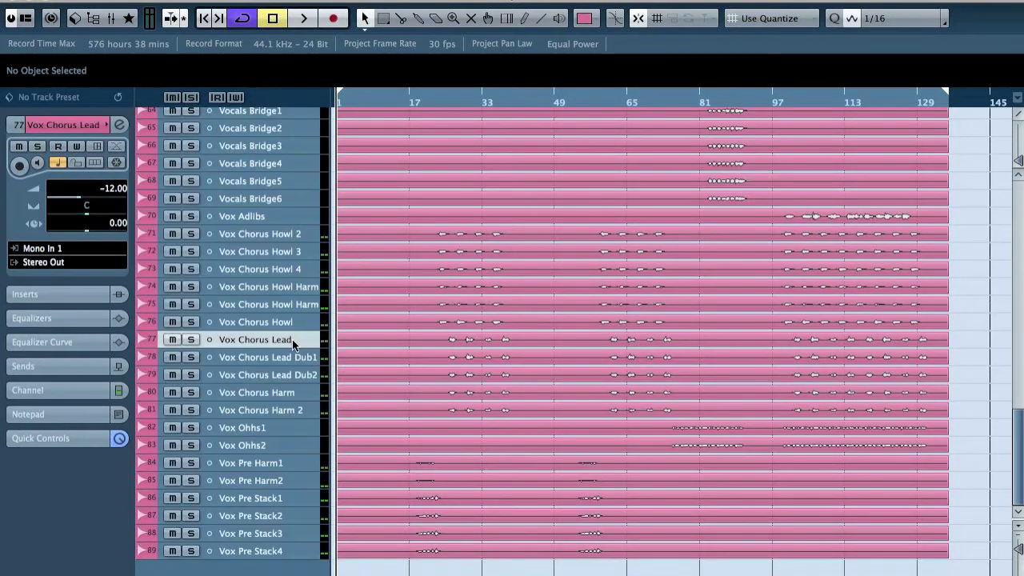
pyautogui.click(592, 17)
pyautogui.click(627, 90)
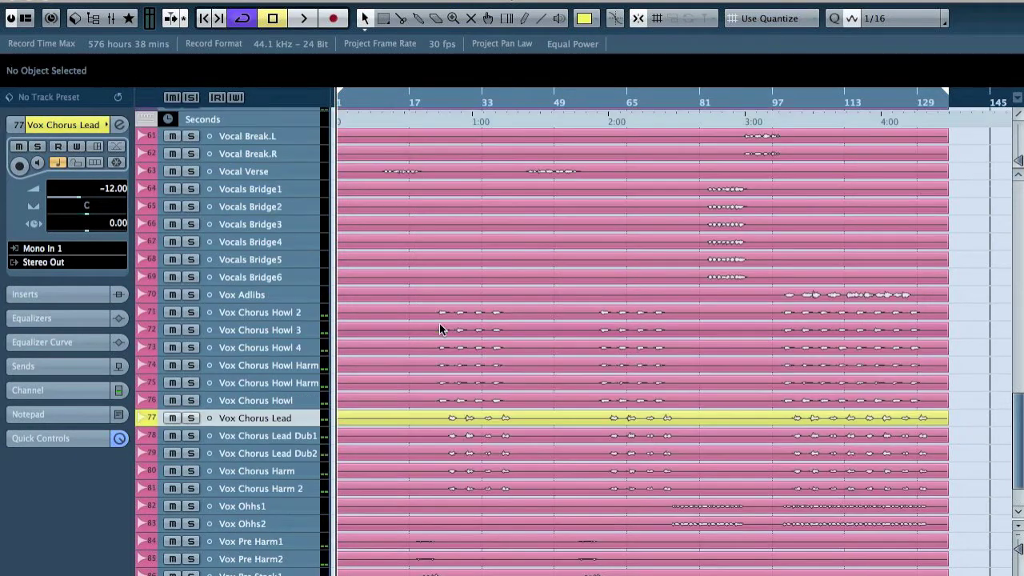
pyautogui.scroll(3, 352, 264)
pyautogui.click(258, 171)
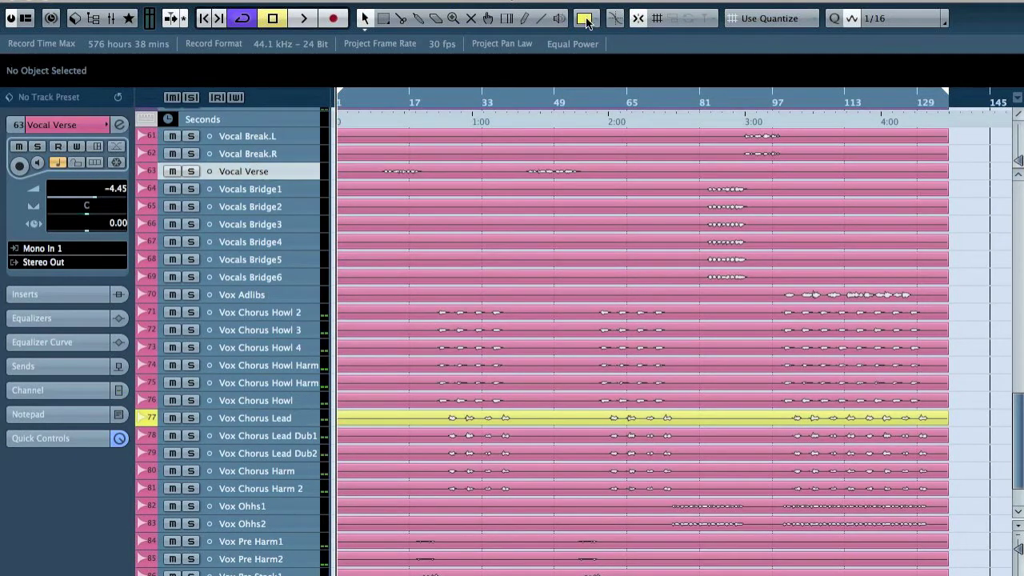
pyautogui.click(587, 20)
pyautogui.click(631, 88)
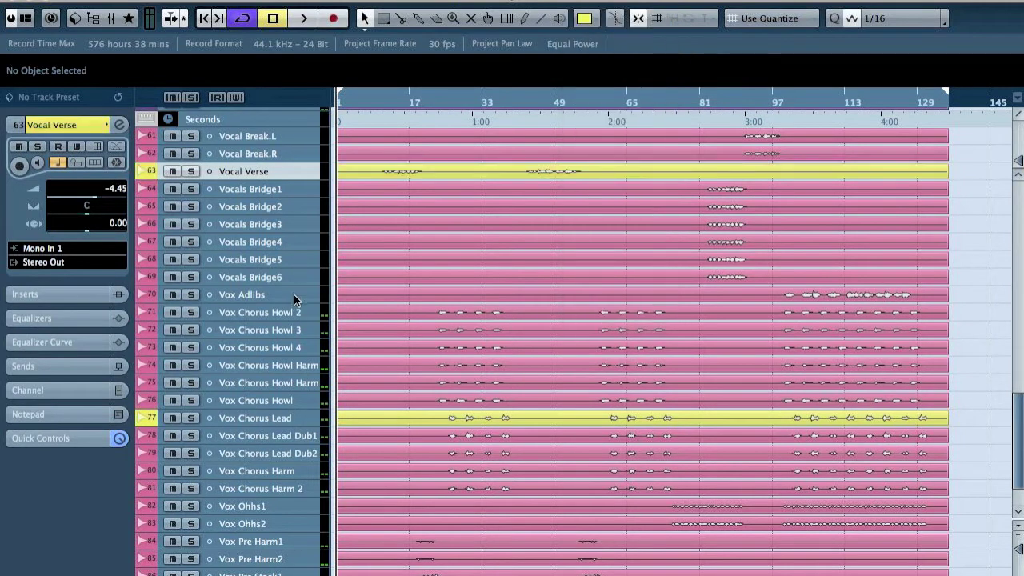
pyautogui.click(269, 422)
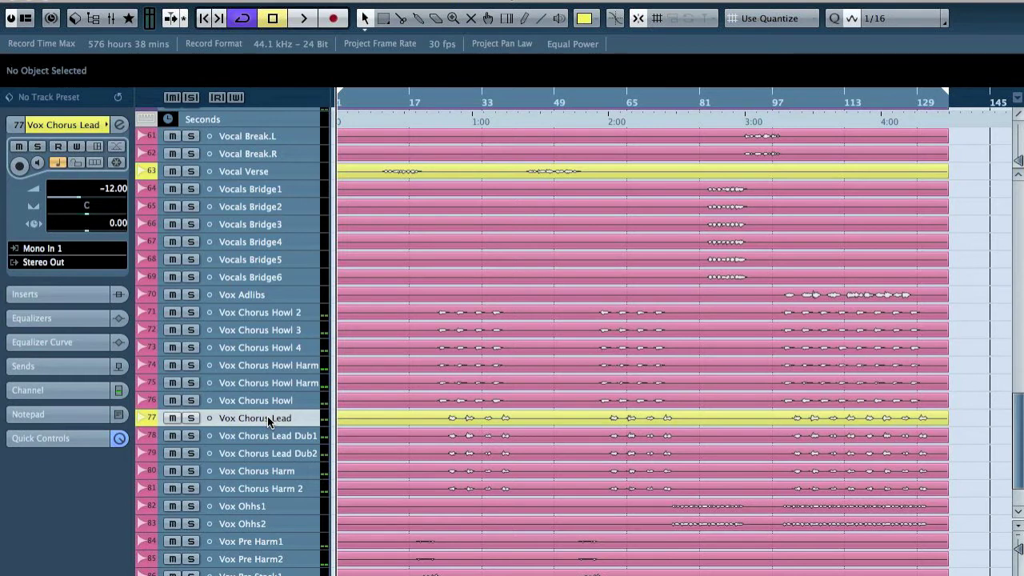
# Move the six Vox Pre Harm and Vox Pre Stack tracks directly above Vox Adlibs and enlarge the waveform display
pyautogui.scroll(-3, 301, 528)
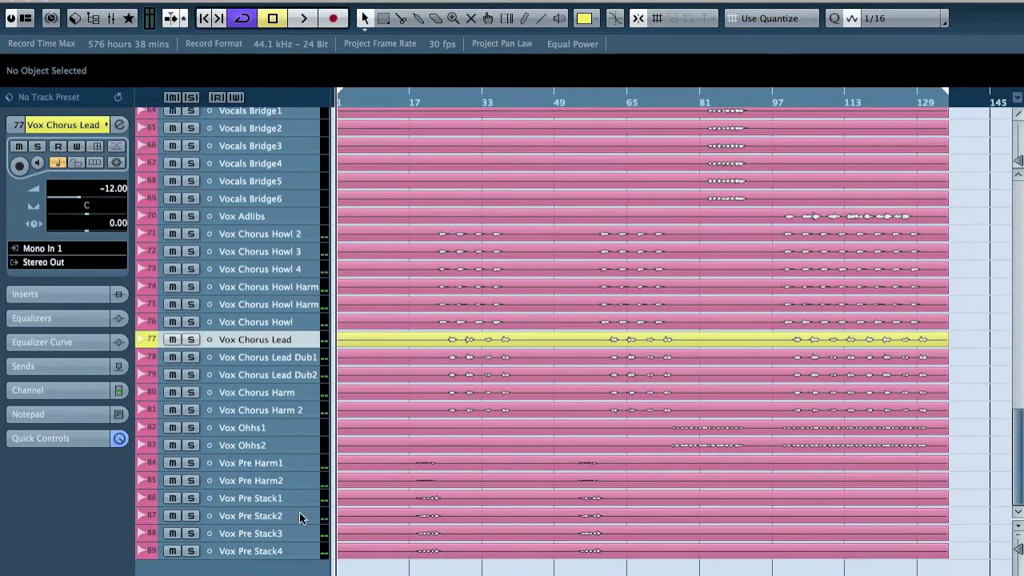
pyautogui.click(282, 462)
pyautogui.keyDown('shift'); pyautogui.click(285, 552); pyautogui.keyUp('shift')
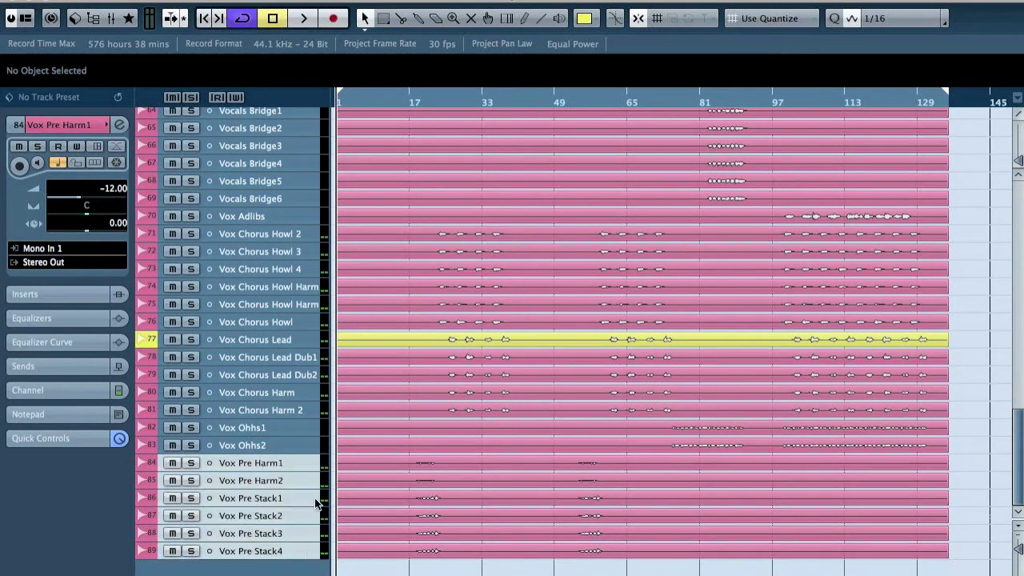
pyautogui.moveTo(281, 458); pyautogui.dragTo(254, 213)
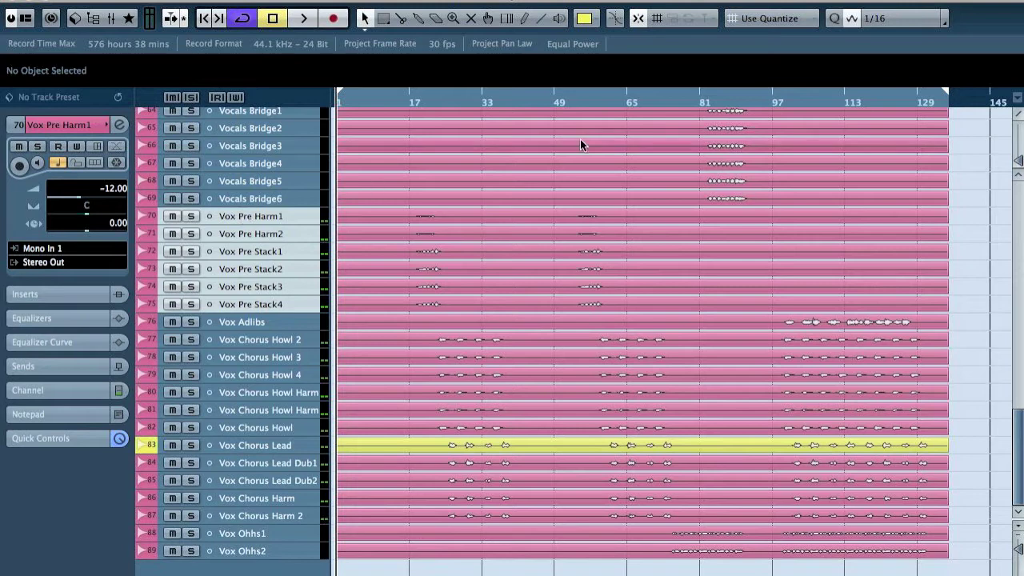
pyautogui.moveTo(1020, 158); pyautogui.dragTo(1020, 151)
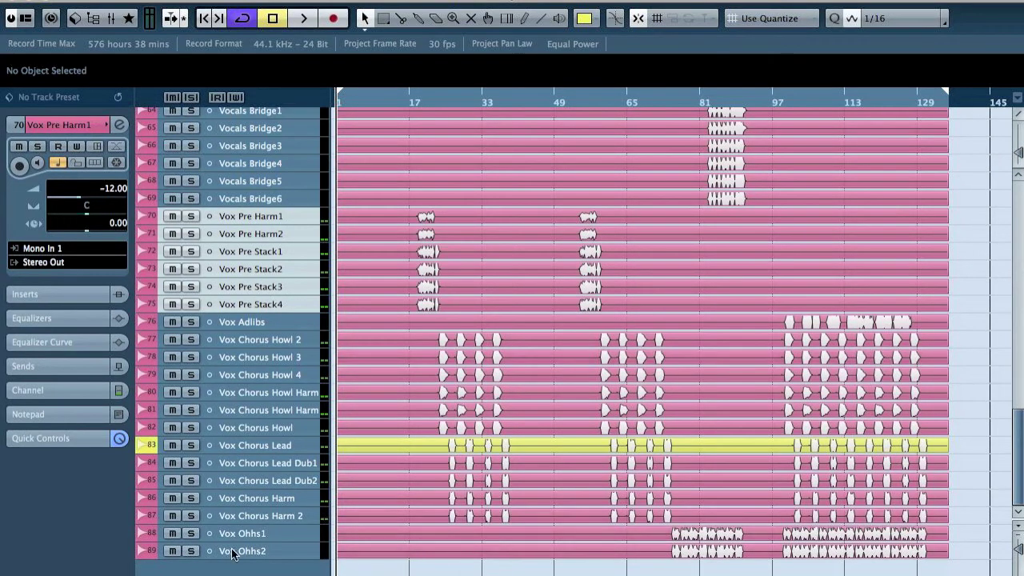
# Recolour the Vox Ohhs1 and Vox Ohhs2 tracks with Color 16
pyautogui.click(261, 534)
pyautogui.keyDown('shift'); pyautogui.click(267, 555); pyautogui.keyUp('shift')
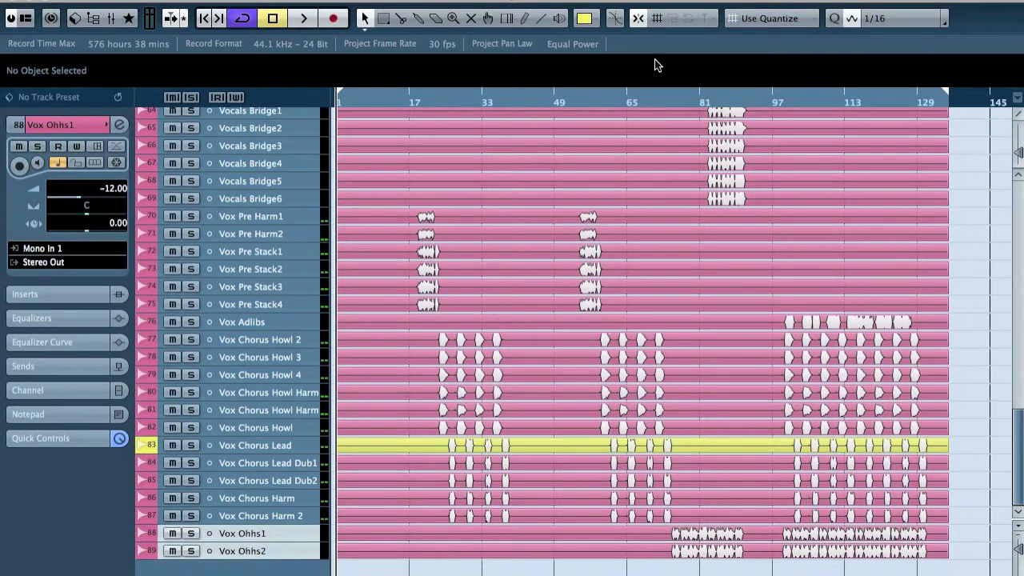
pyautogui.click(608, 8)
pyautogui.click(629, 285)
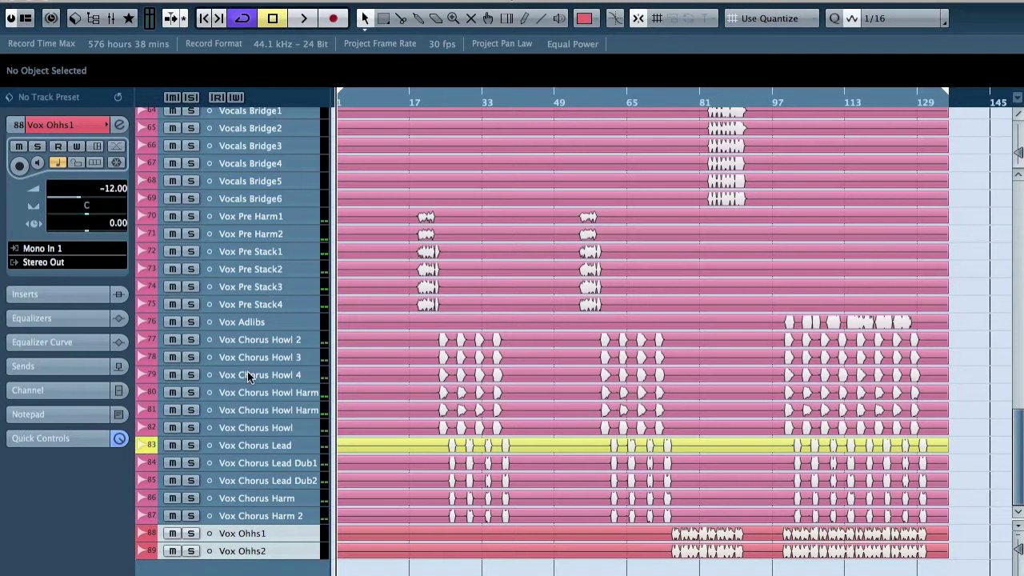
# Recolour the Vox Adlibs track with Color 4
pyautogui.click(253, 339)
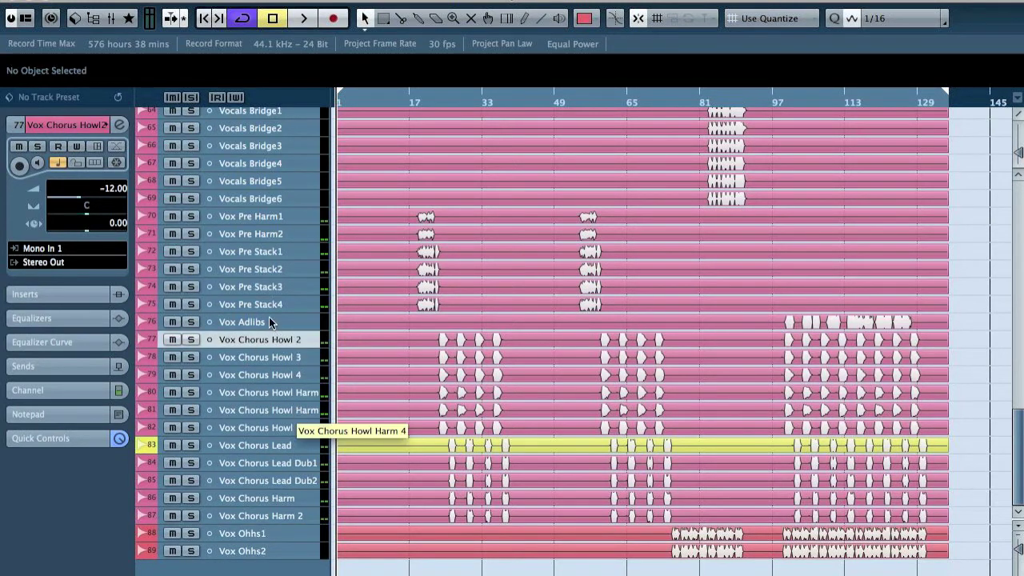
pyautogui.click(247, 322)
pyautogui.click(592, 19)
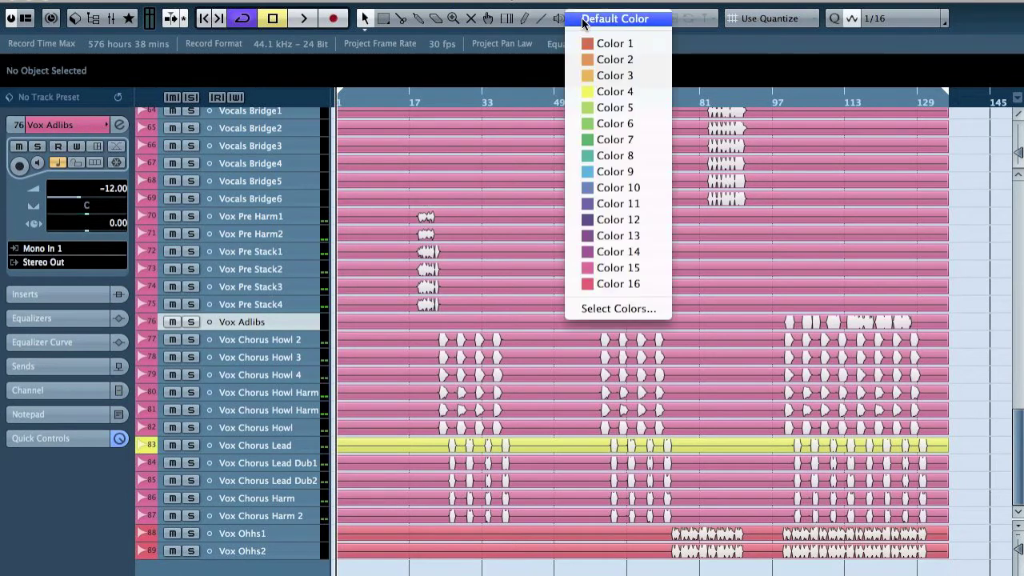
pyautogui.click(620, 93)
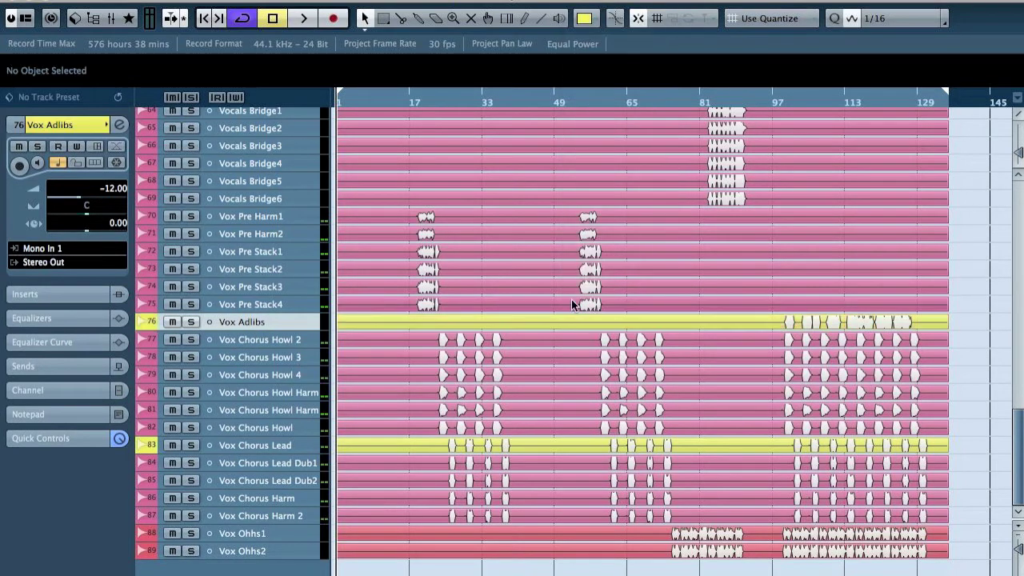
# Move the Vocal Break.L and Vocal Break.R tracks directly below Vocal Verse
pyautogui.scroll(5, 917, 360)
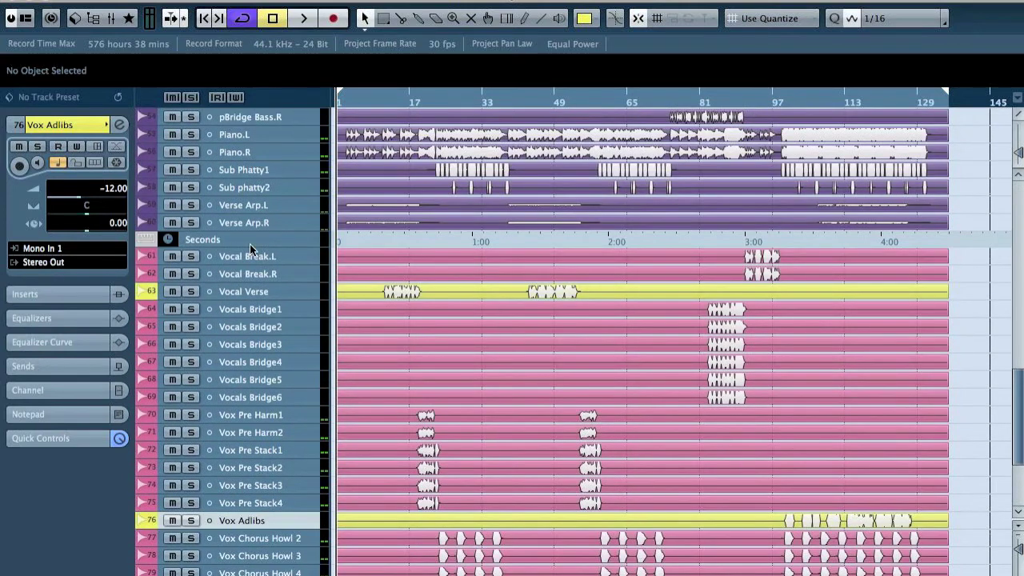
pyautogui.click(256, 256)
pyautogui.keyDown('shift'); pyautogui.click(270, 275); pyautogui.keyUp('shift')
pyautogui.moveTo(271, 261); pyautogui.dragTo(240, 296)
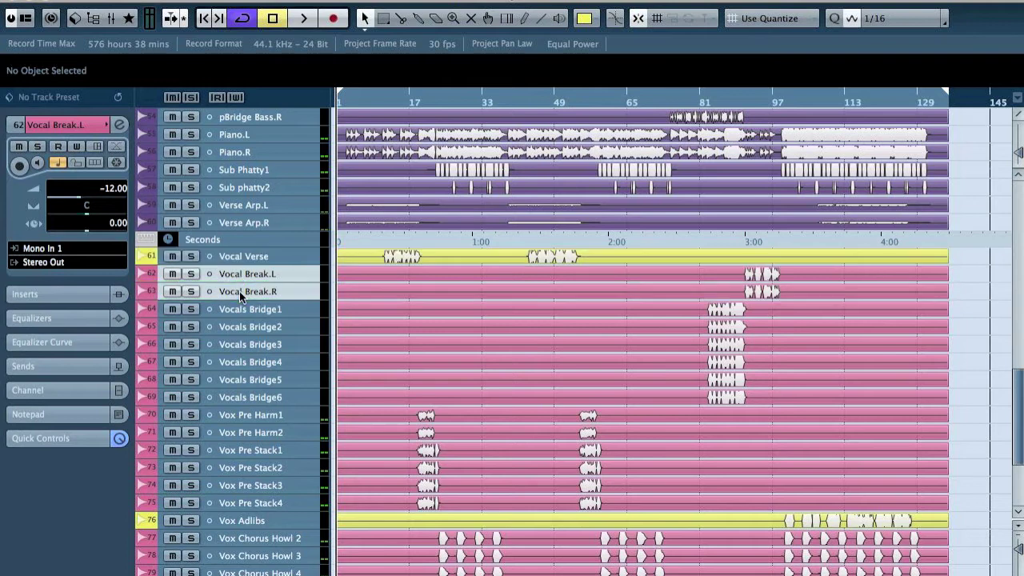
# Move Vox Adlibs and Vox Chorus Lead between Vocal Verse and Vocal Break.L, with Vox Adlibs first
pyautogui.moveTo(276, 520); pyautogui.dragTo(265, 268)
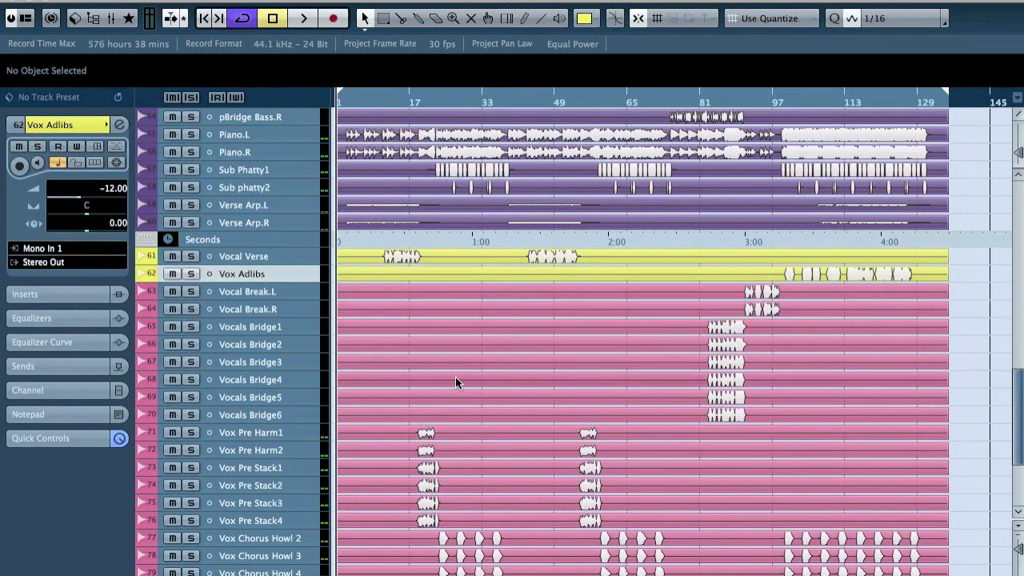
pyautogui.scroll(-4, 455, 377)
pyautogui.moveTo(258, 448); pyautogui.dragTo(228, 179)
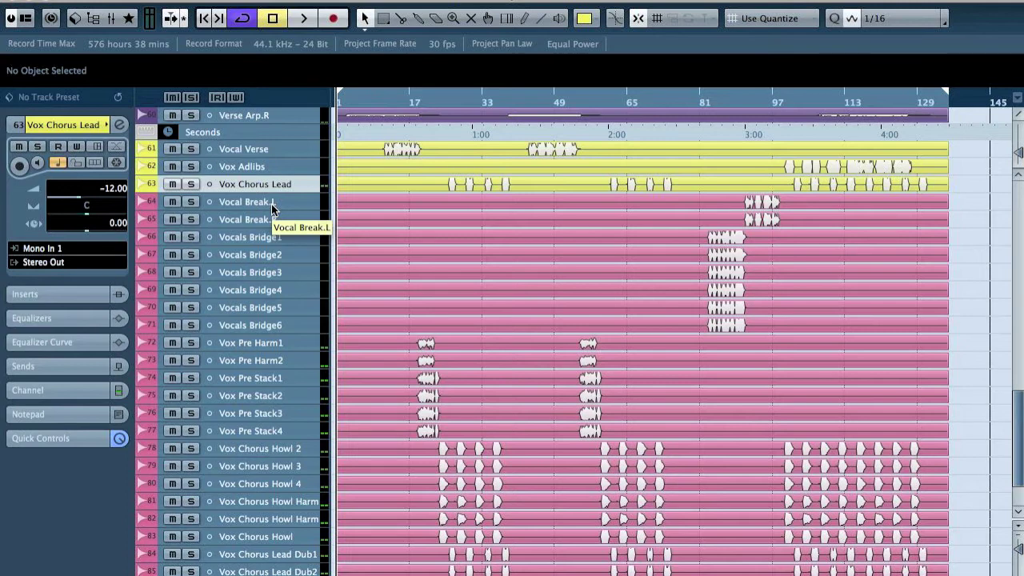
# Recolour the six tracks from Vox Pre Harm1 through Vox Pre Stack4 with Color 16
pyautogui.scroll(-3, 344, 268)
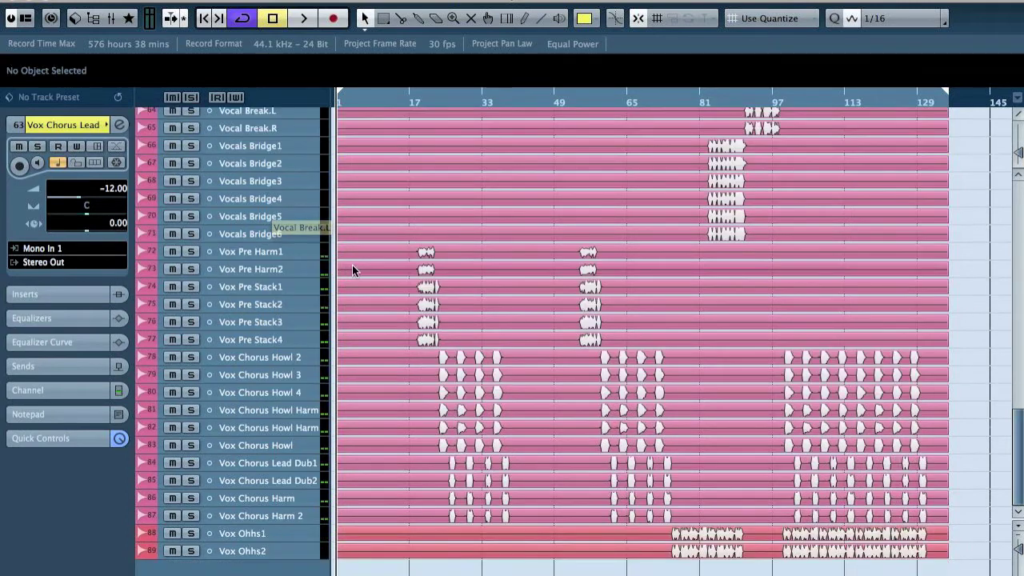
pyautogui.click(270, 253)
pyautogui.keyDown('shift'); pyautogui.click(288, 344); pyautogui.keyUp('shift')
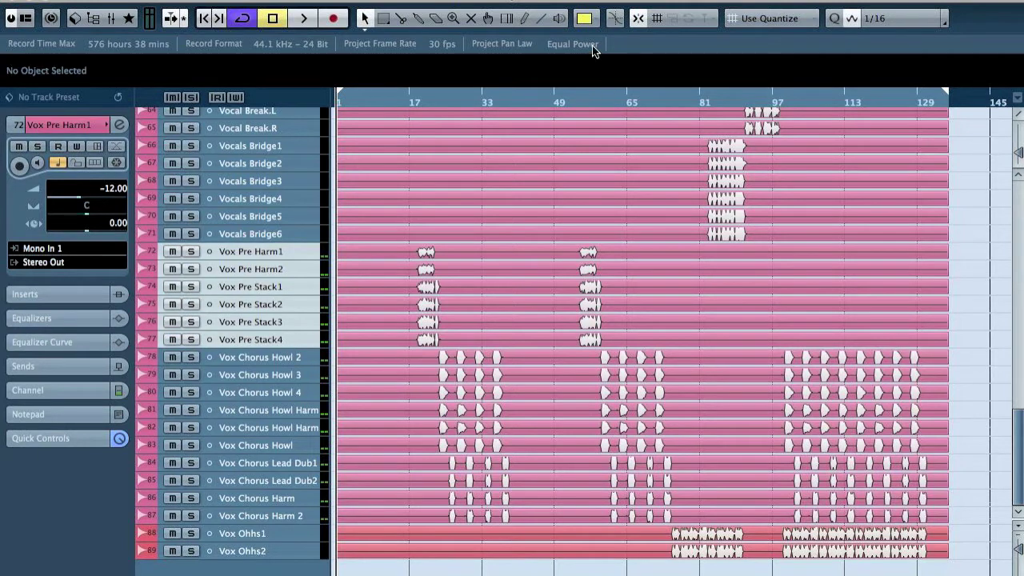
pyautogui.click(583, 24)
pyautogui.click(618, 279)
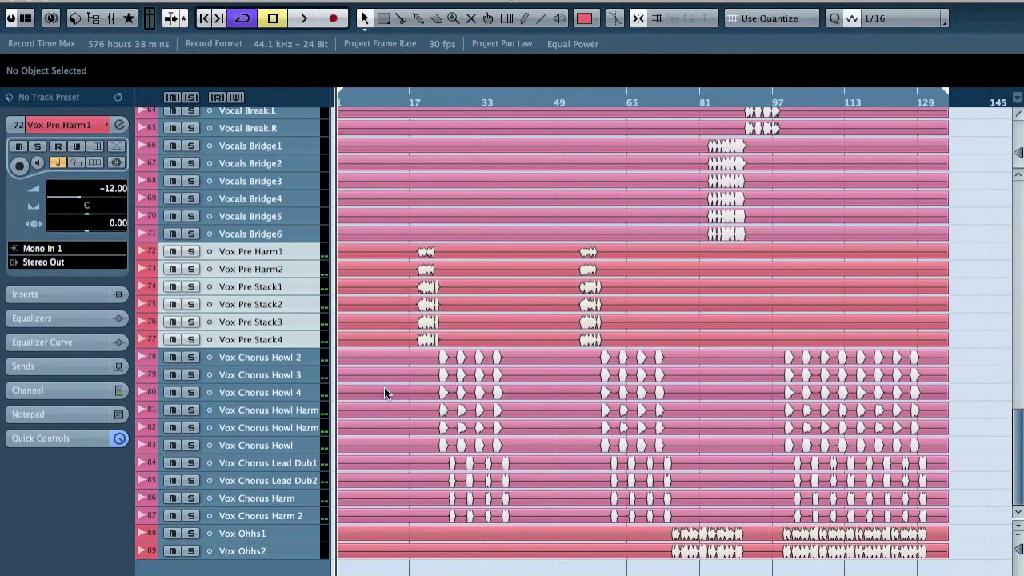
# Recolour the four tracks from Vox Chorus Lead Dub1 through Vox Chorus Harm 2 with Color 14
pyautogui.click(301, 463)
pyautogui.keyDown('shift'); pyautogui.click(301, 516); pyautogui.keyUp('shift')
pyautogui.click(583, 24)
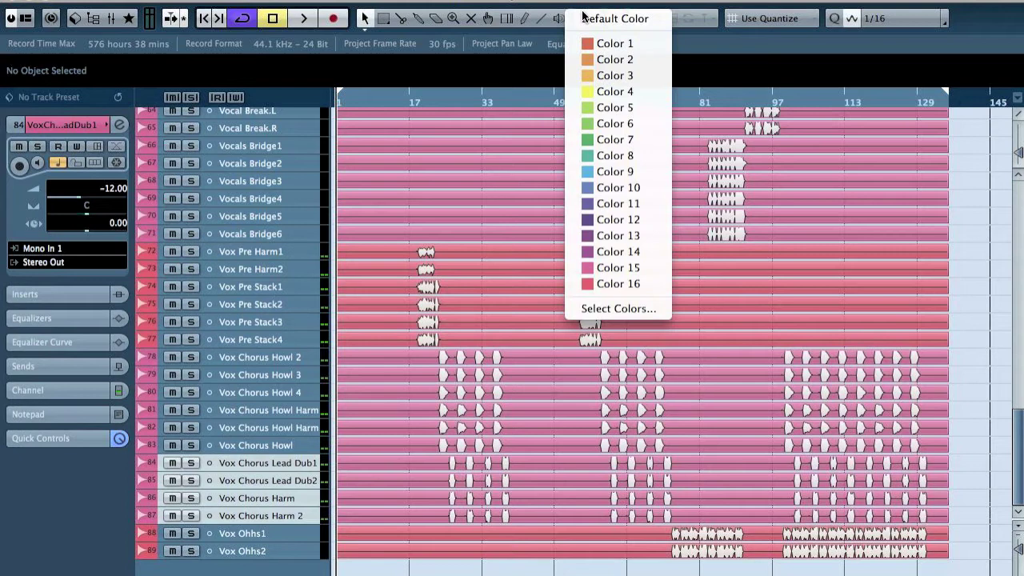
pyautogui.click(625, 257)
# Recolour the Vocal Break.L and Vocal Break.R tracks with Color 4
pyautogui.scroll(5, 508, 317)
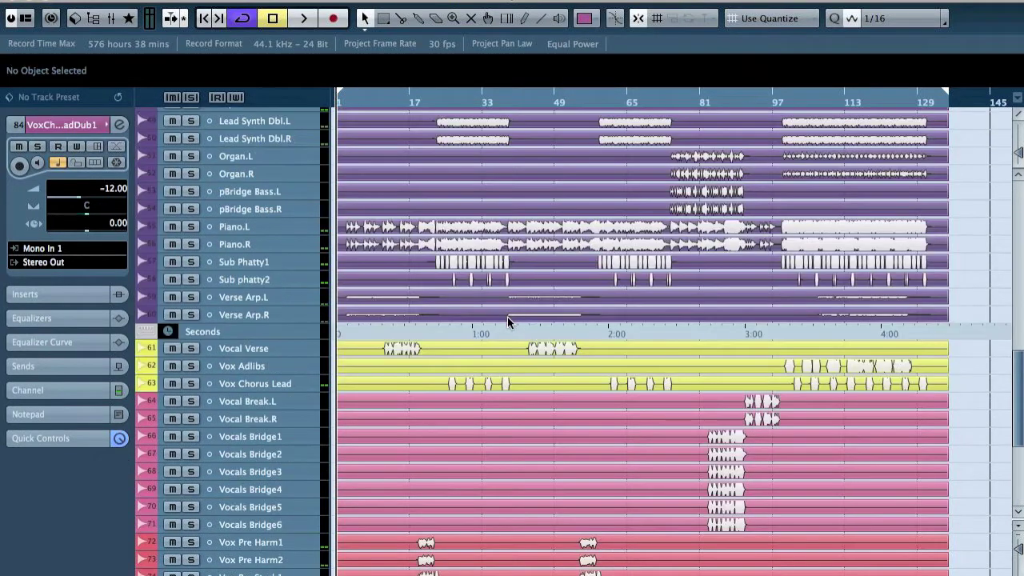
pyautogui.click(253, 401)
pyautogui.keyDown('shift'); pyautogui.click(277, 420); pyautogui.keyUp('shift')
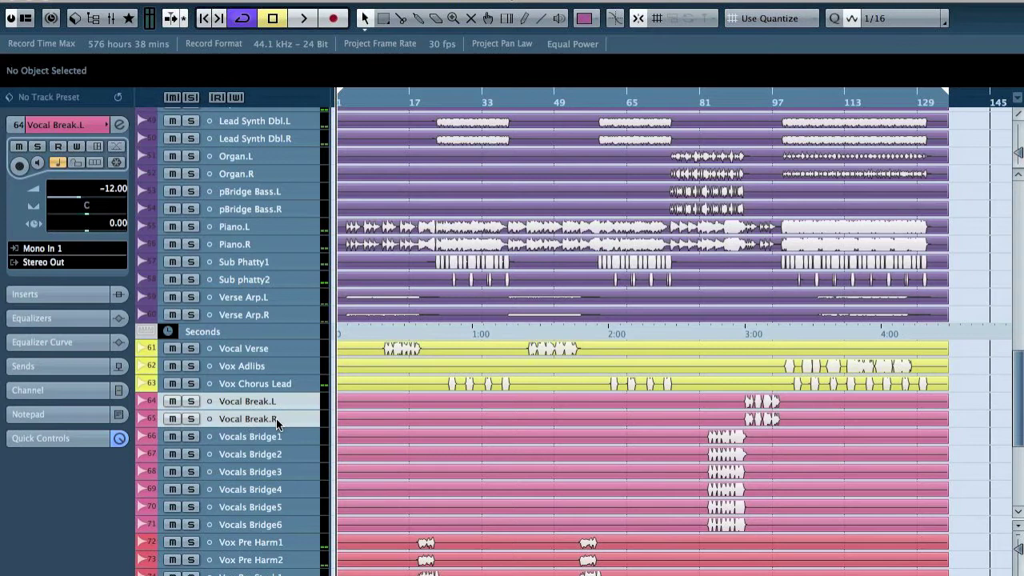
pyautogui.click(589, 18)
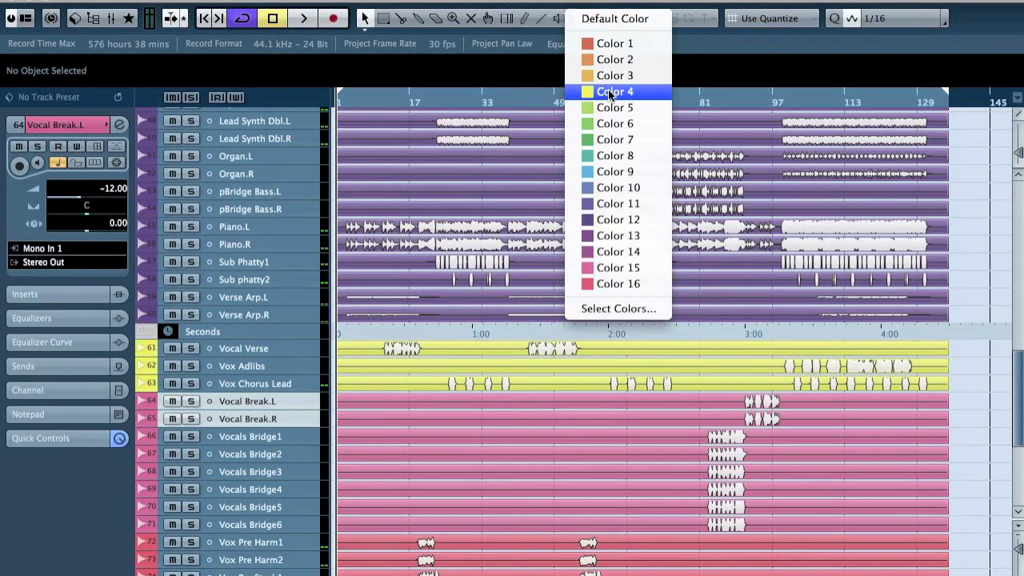
pyautogui.click(602, 126)
# Play the vocal break with both Vocal Break tracks soloed, check their mixer channels, and clear the solo
pyautogui.moveTo(749, 103); pyautogui.dragTo(716, 166)
pyautogui.press('space')
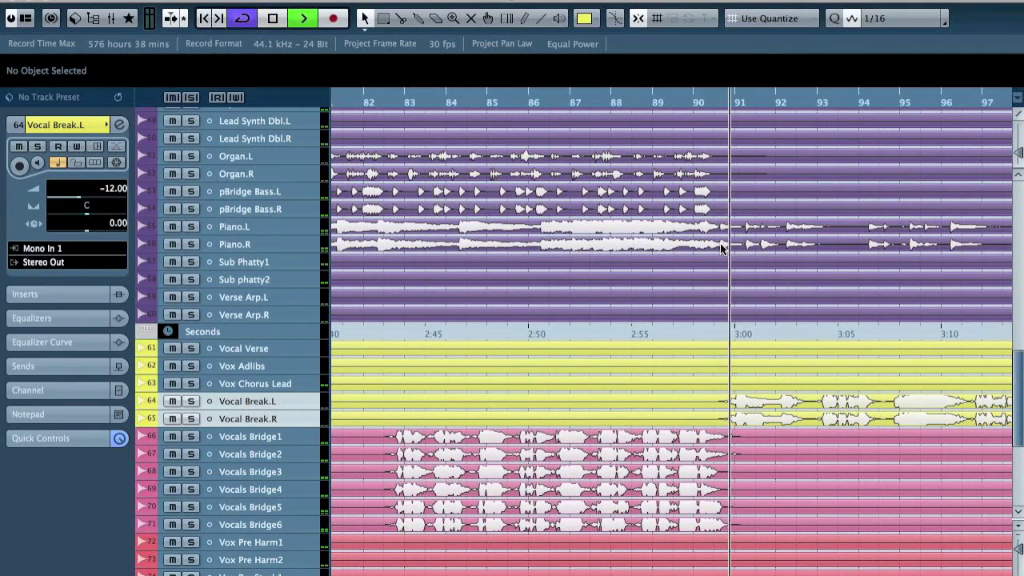
pyautogui.click(192, 402)
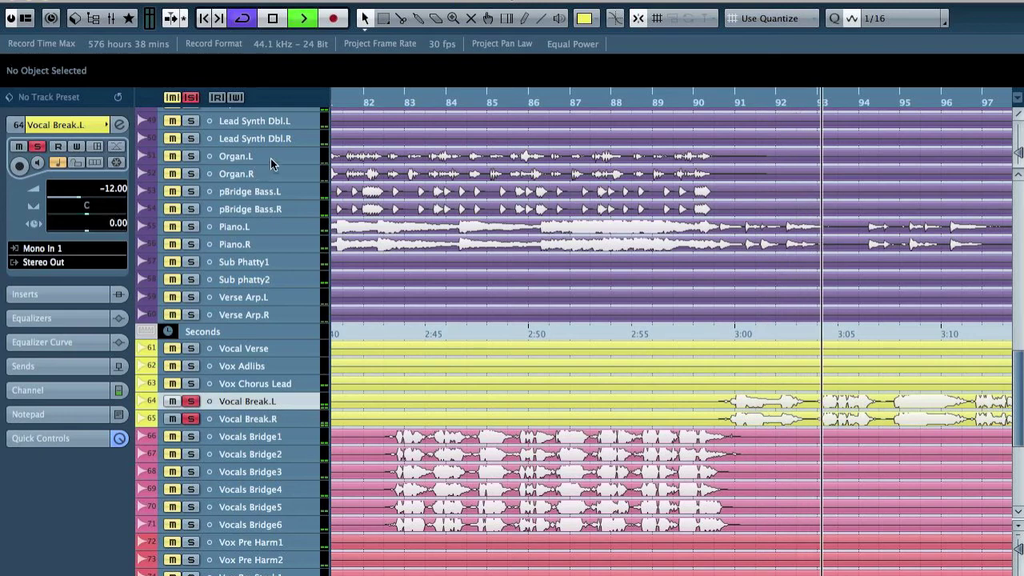
pyautogui.press('F3')
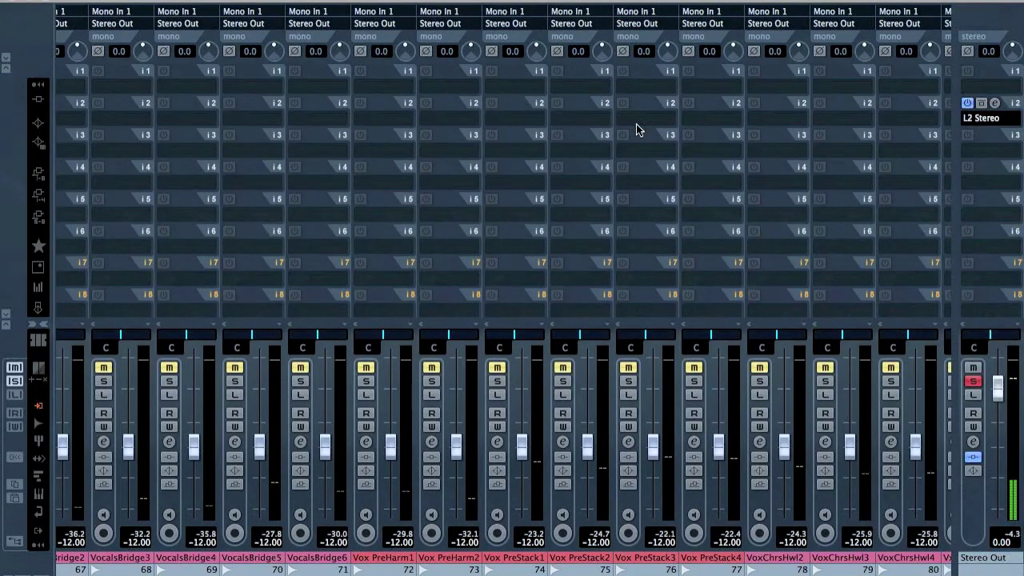
pyautogui.hscroll(3, 640, 152)
pyautogui.hscroll(-7, 646, 171)
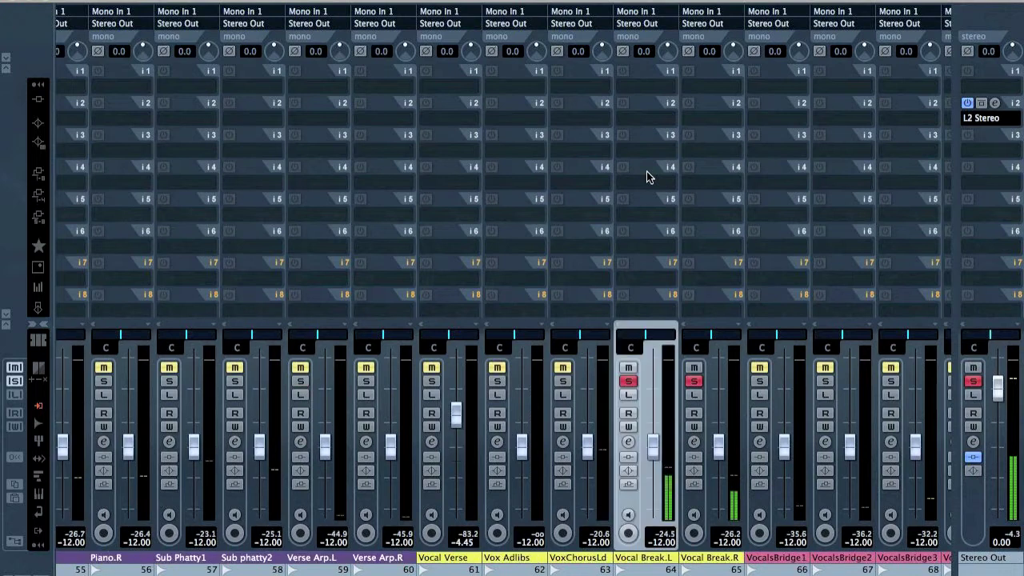
pyautogui.click(973, 383)
pyautogui.press('F3')
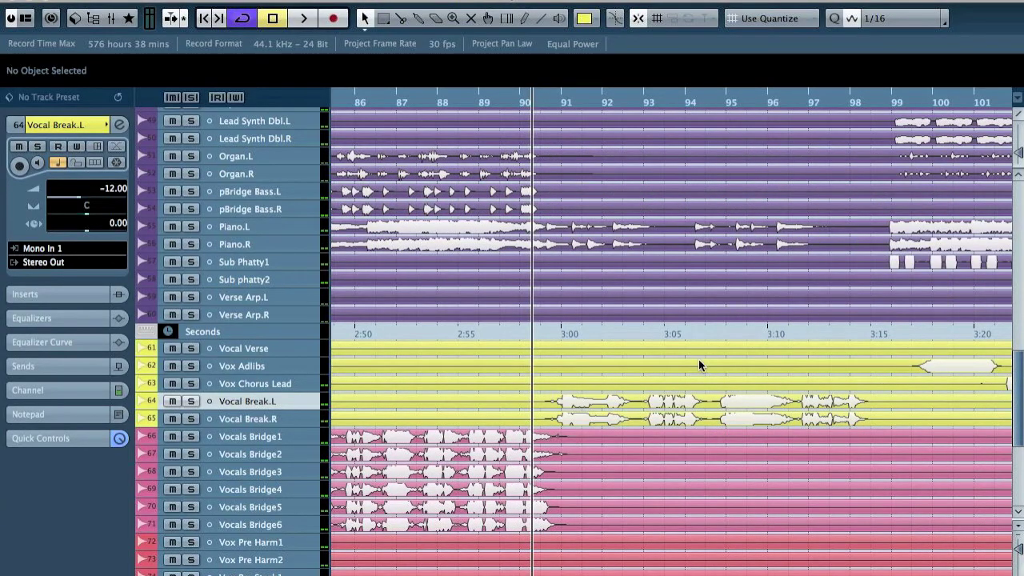
# Pan the Vocal Break.R track hard right and play the vocal break to check it
pyautogui.press('g')
pyautogui.press('g')
pyautogui.press('g')
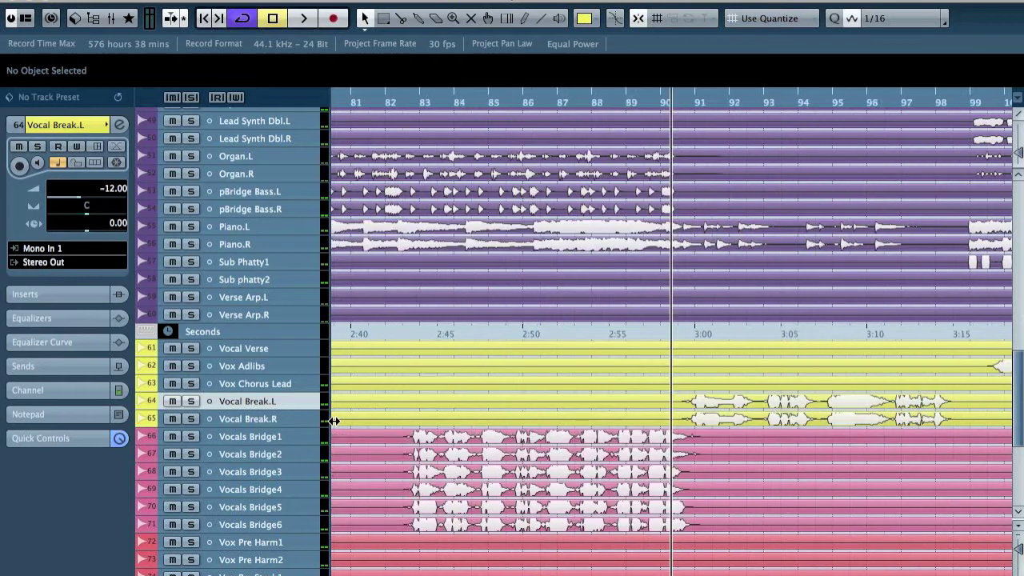
pyautogui.scroll(-5, 521, 453)
pyautogui.press('g')
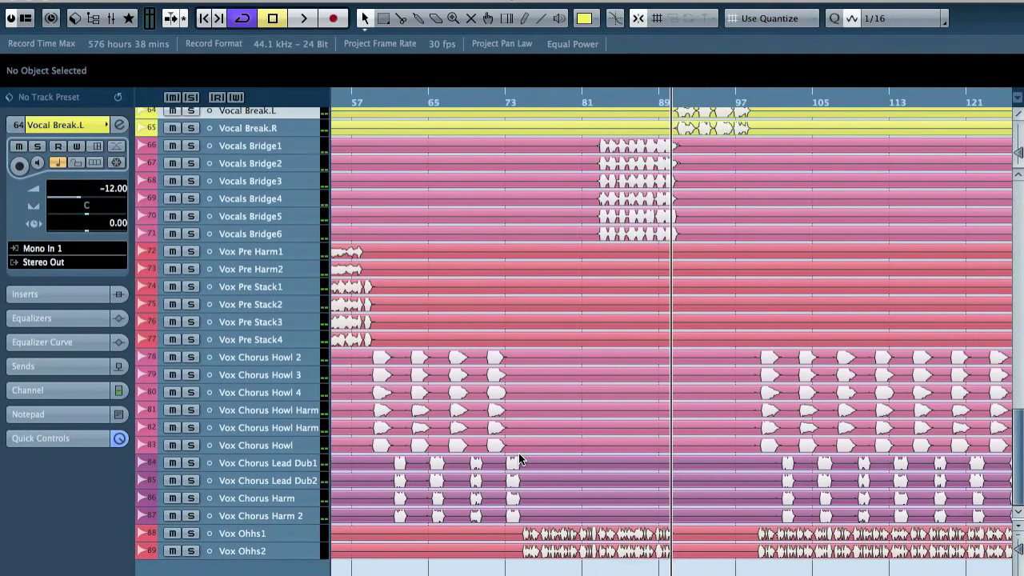
pyautogui.scroll(6, 518, 458)
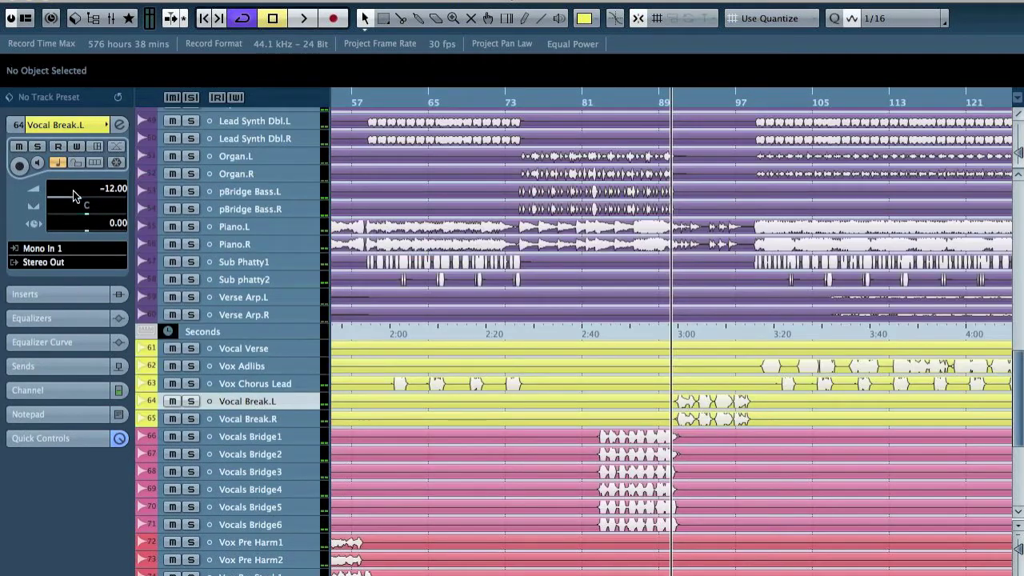
pyautogui.click(269, 422)
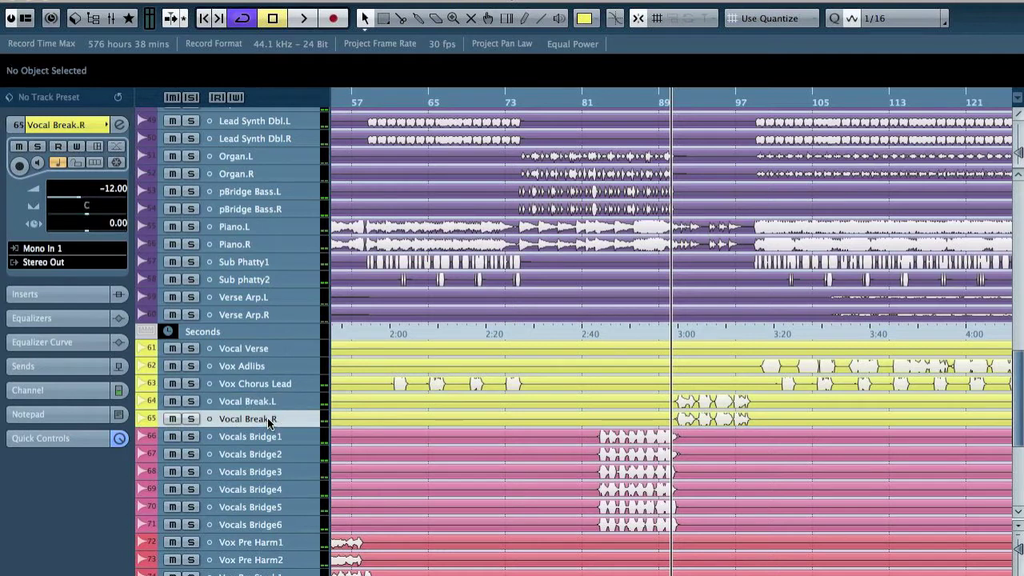
pyautogui.moveTo(106, 215); pyautogui.dragTo(296, 230)
pyautogui.press('space')
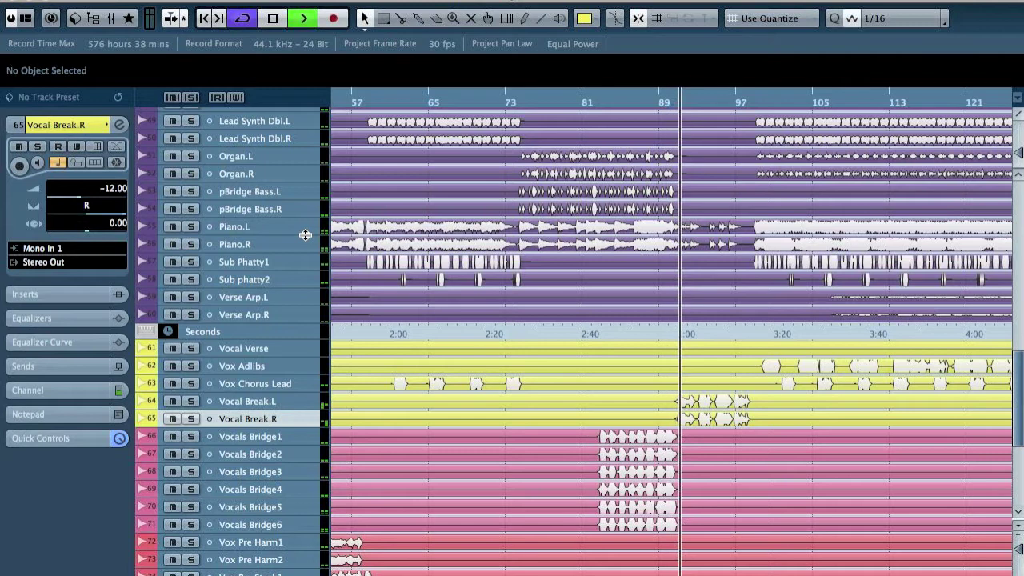
pyautogui.press('space')
# Mute all vocal tracks from Vocal Verse through Vox Ohhs2 and try to disable them
pyautogui.hscroll(-10, 559, 423)
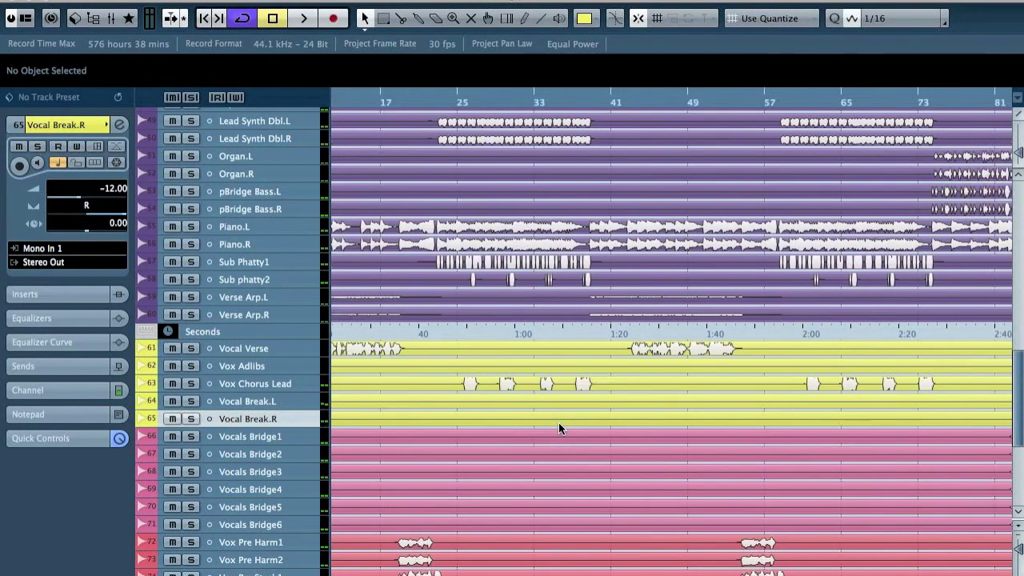
pyautogui.scroll(10, 558, 423)
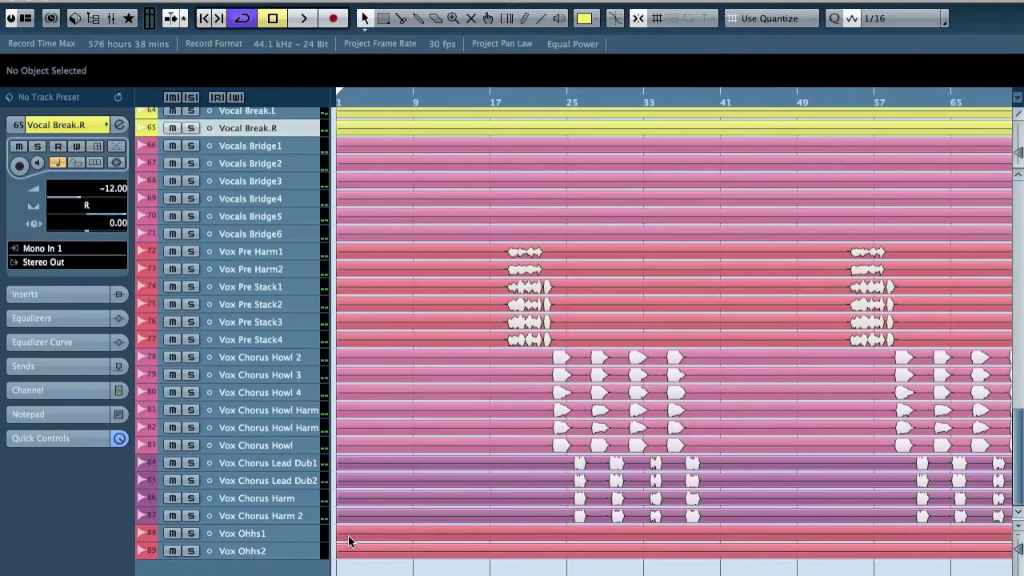
pyautogui.click(275, 551)
pyautogui.scroll(6, 309, 434)
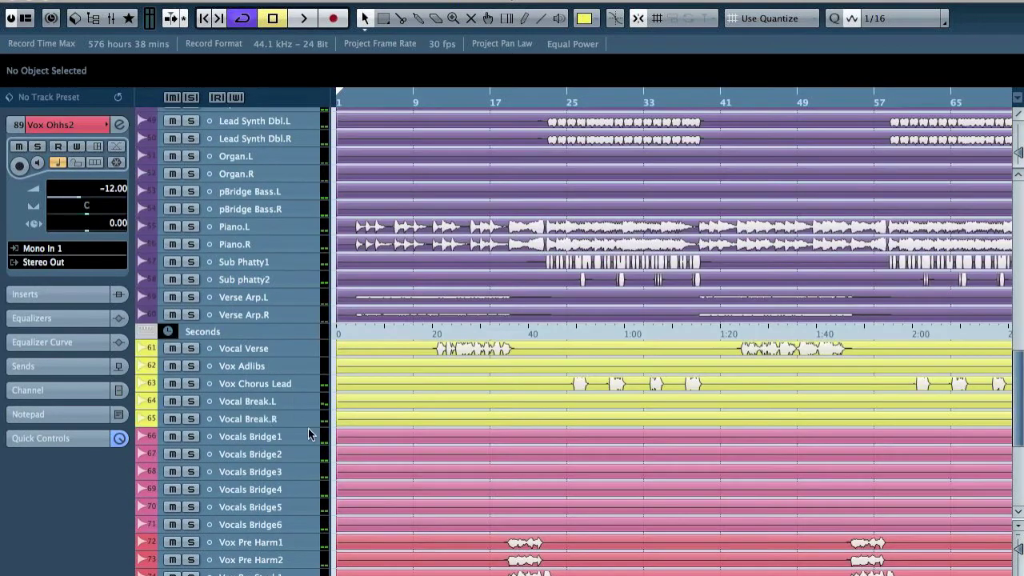
pyautogui.click(250, 348)
pyautogui.press('m')
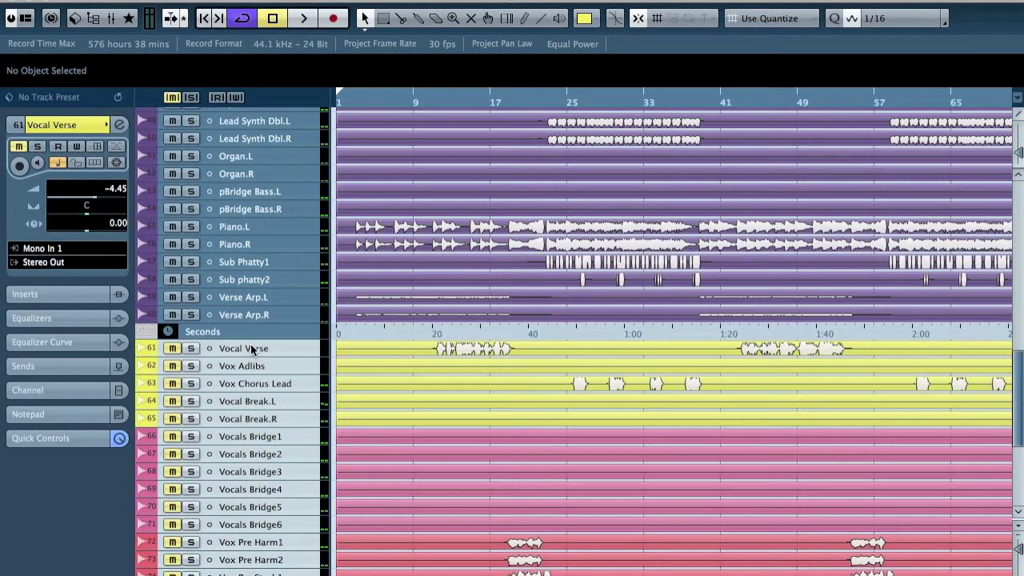
pyautogui.rightClick(250, 348)
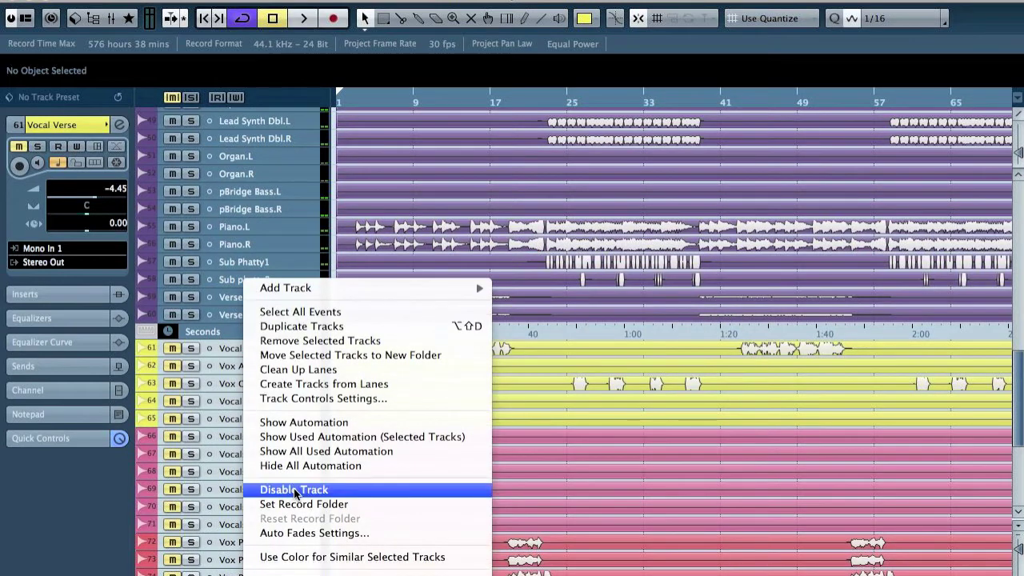
pyautogui.click(294, 490)
# Solo all drum tracks from Beat.L through Snares Hook.R
pyautogui.scroll(15, 356, 349)
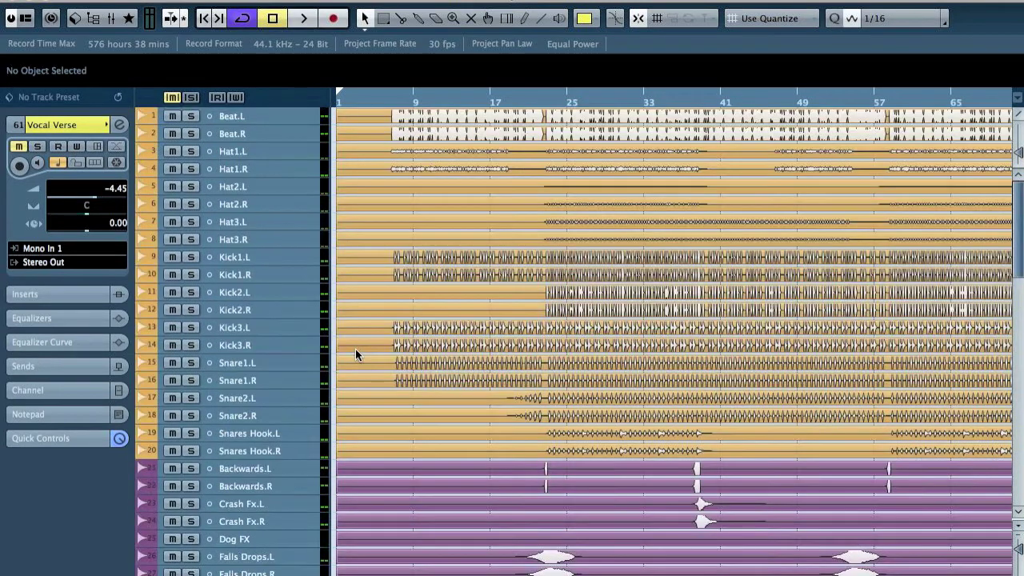
pyautogui.click(279, 124)
pyautogui.scroll(-5, 296, 432)
pyautogui.scroll(5, 336, 400)
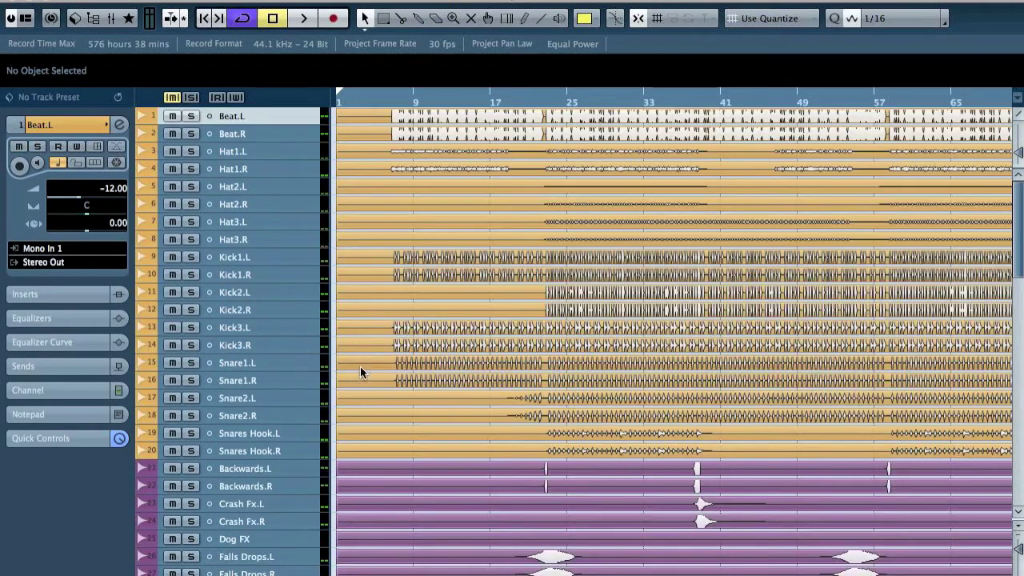
pyautogui.keyDown('shift'); pyautogui.click(285, 453); pyautogui.keyUp('shift')
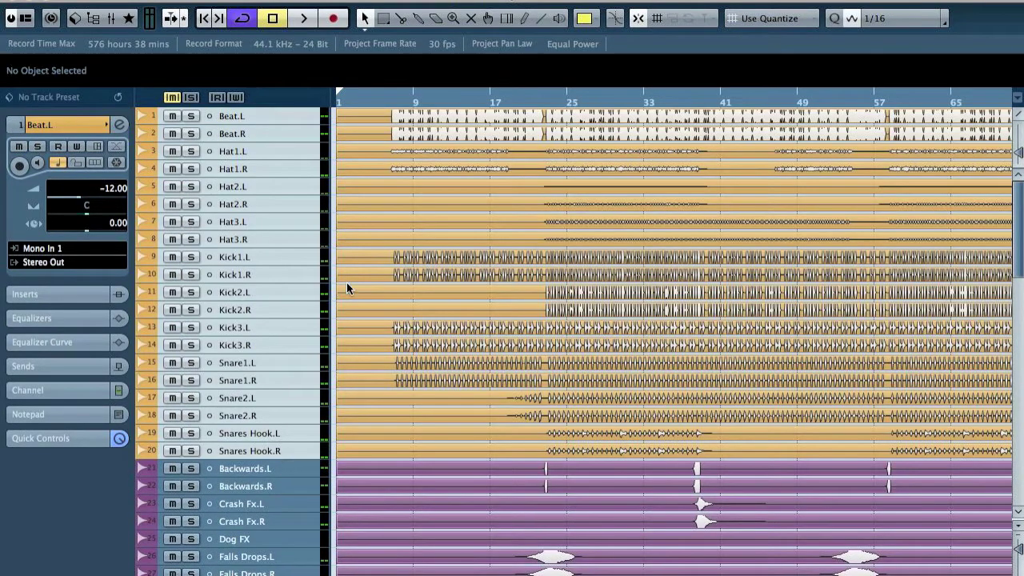
pyautogui.press('s')
# Place the project cursor just before bar 7, where the Beat clips begin, and zoom in there
pyautogui.click(390, 96)
pyautogui.press('h')
pyautogui.press('h')
pyautogui.press('h')
pyautogui.click(412, 98)
pyautogui.press('h')
pyautogui.press('h')
# Select the Beat.R track, start playback, and clear the solo on all drum tracks
pyautogui.click(259, 116)
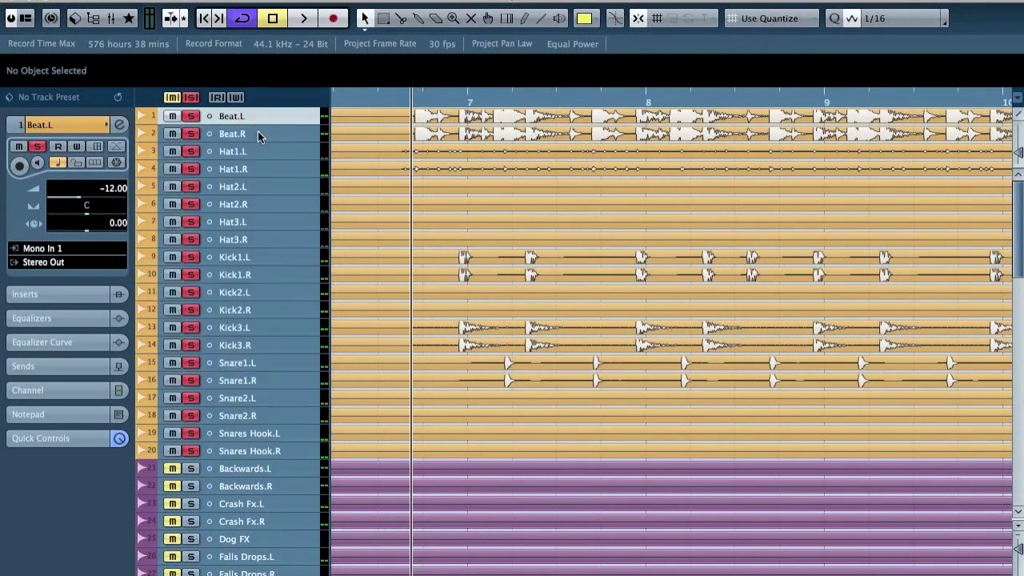
pyautogui.click(252, 133)
pyautogui.press('space')
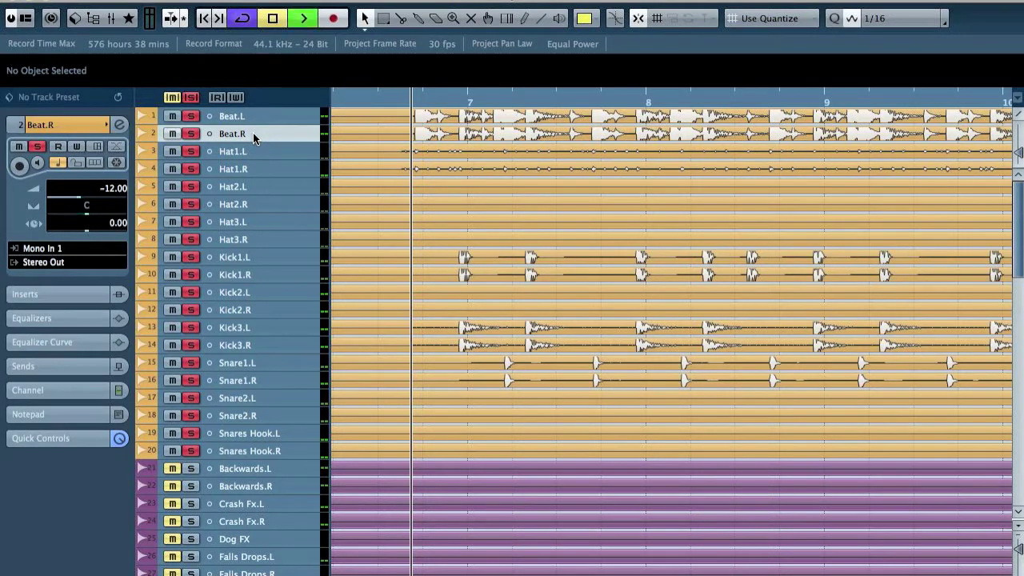
pyautogui.keyDown('alt'); pyautogui.click(192, 116); pyautogui.keyUp('alt')
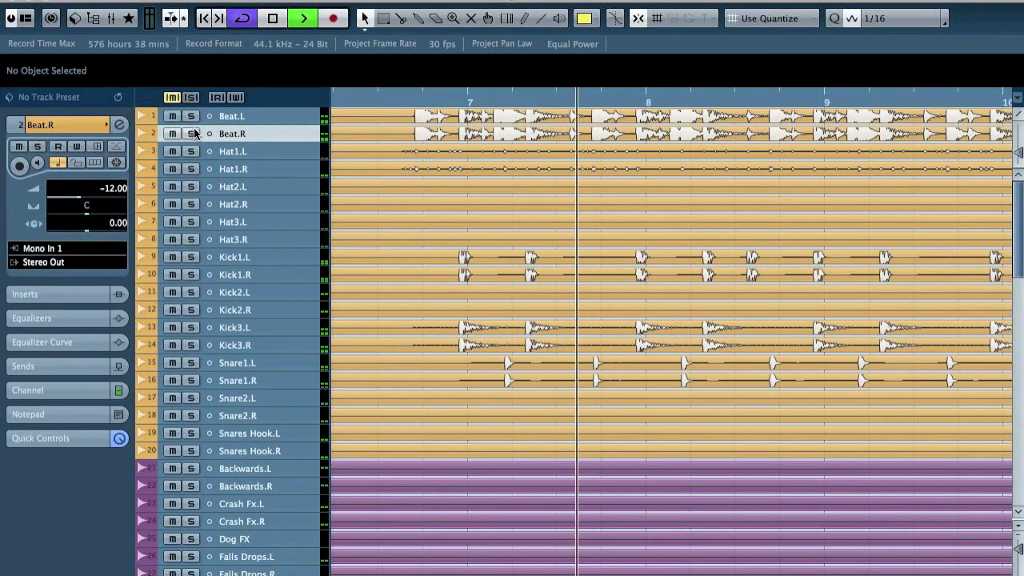
# Solo Beat.L and Beat.R, then compare the pair in the mixer by inverting and restoring the phase of Beat.R
pyautogui.click(192, 133)
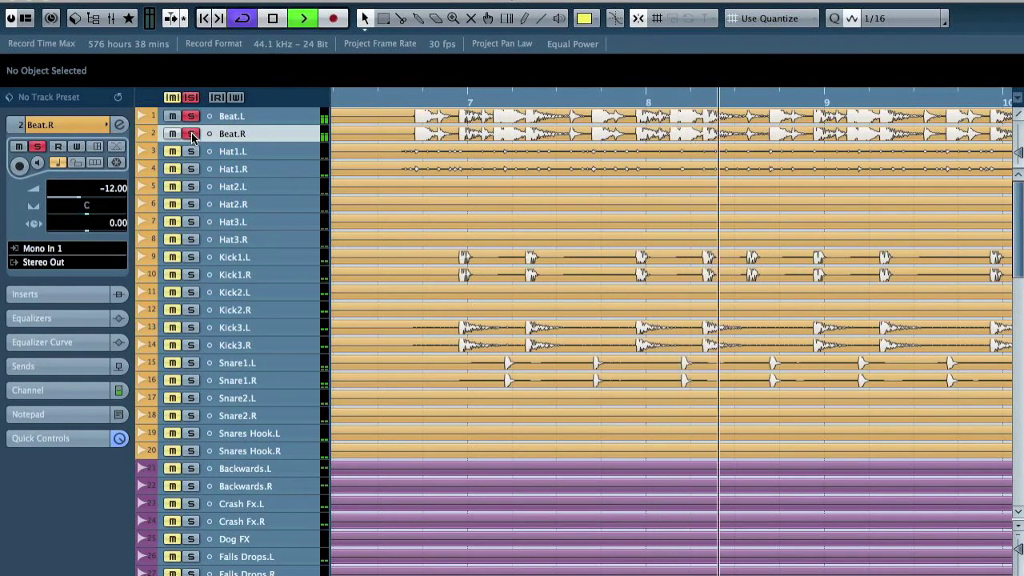
pyautogui.press('F3')
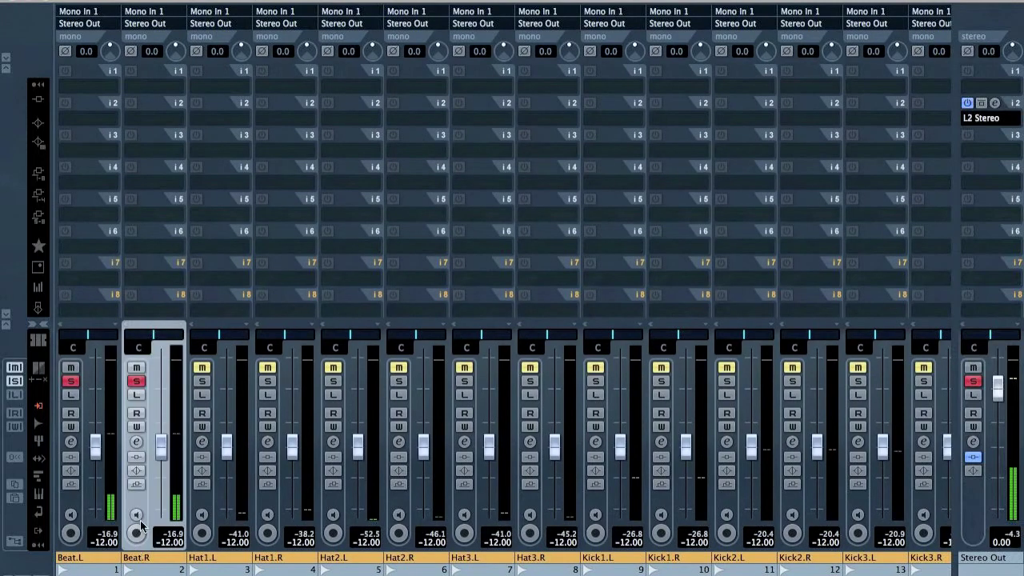
pyautogui.click(130, 52)
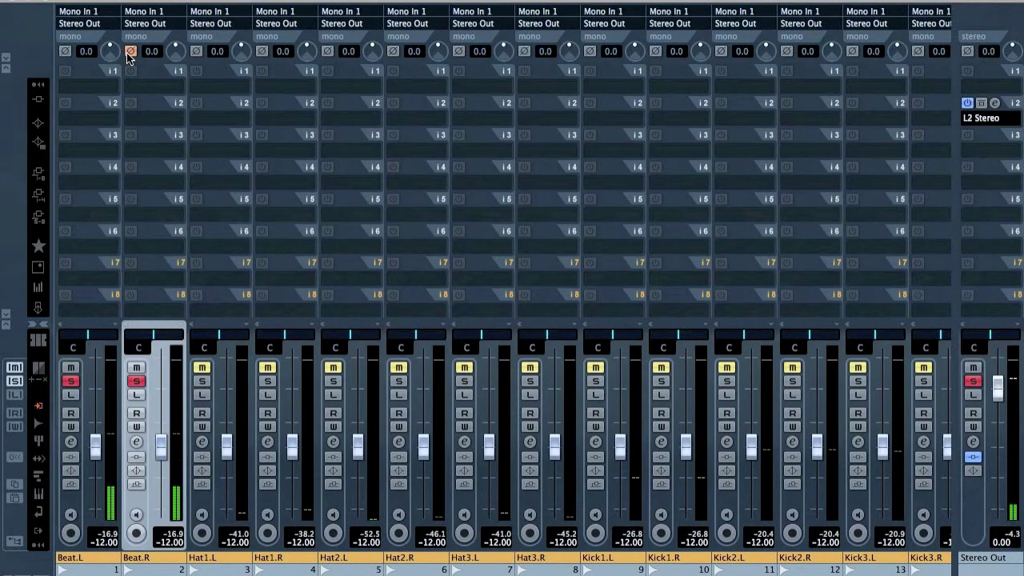
pyautogui.click(130, 52)
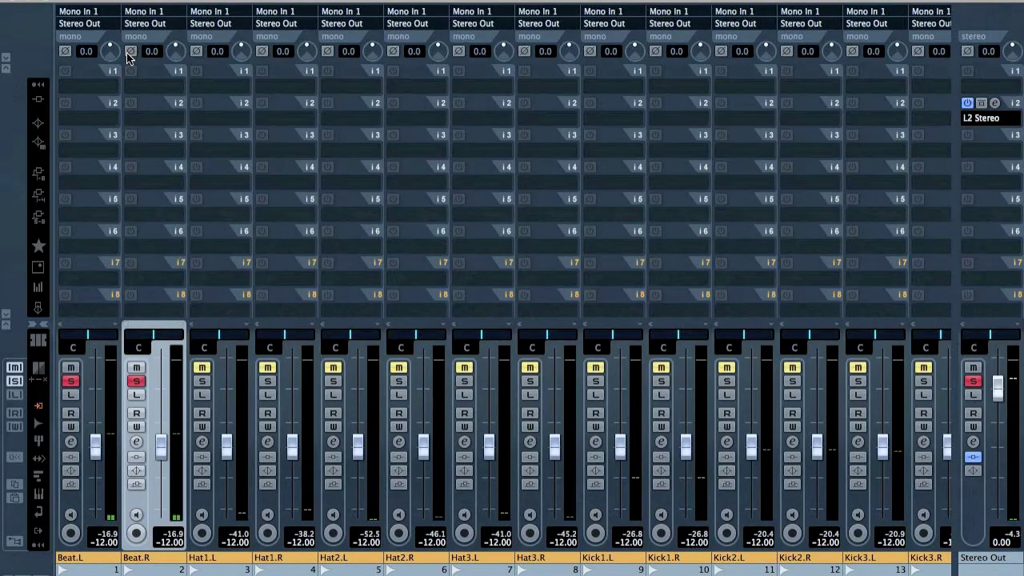
pyautogui.press('F3')
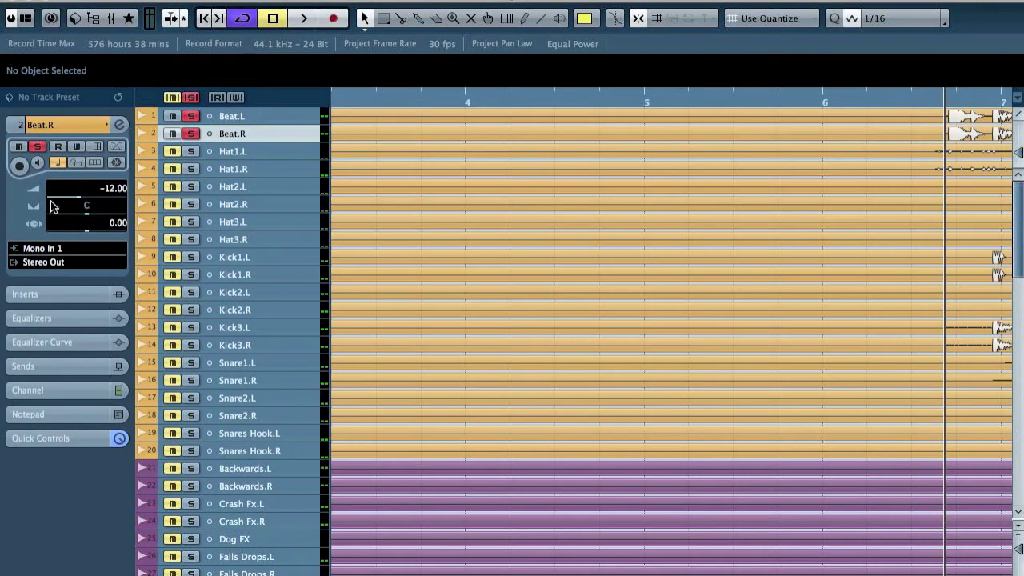
# Pan the Beat.R track hard right and the Beat.L track hard left
pyautogui.moveTo(90, 216); pyautogui.dragTo(206, 209)
pyautogui.click(264, 116)
pyautogui.moveTo(112, 216); pyautogui.dragTo(2, 206)
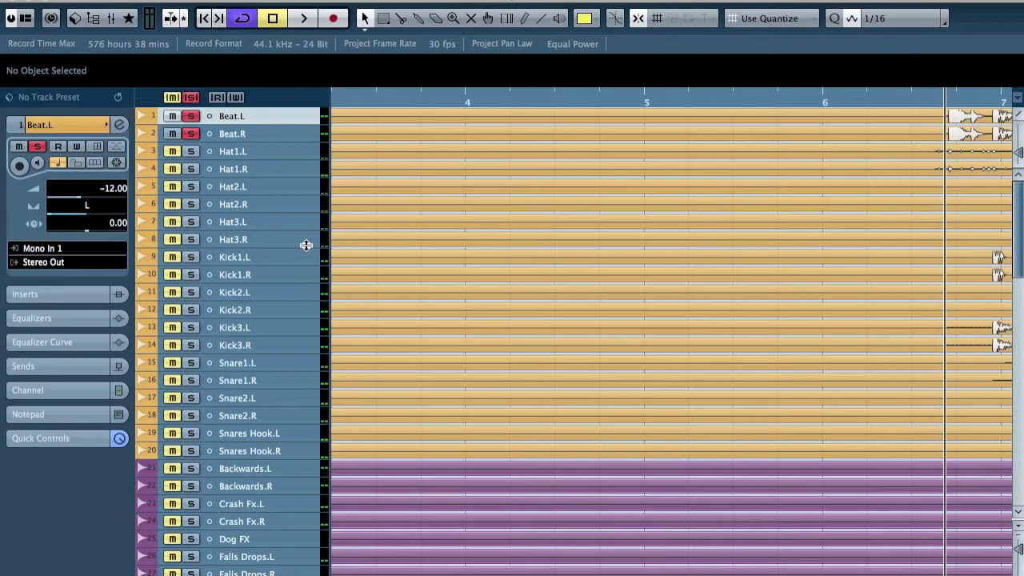
# Clear the Beat solos, play the song with Hat1.L and Hat1.R soloed to compare them in the mixer, and unsolo the pair
pyautogui.click(190, 97)
pyautogui.press('space')
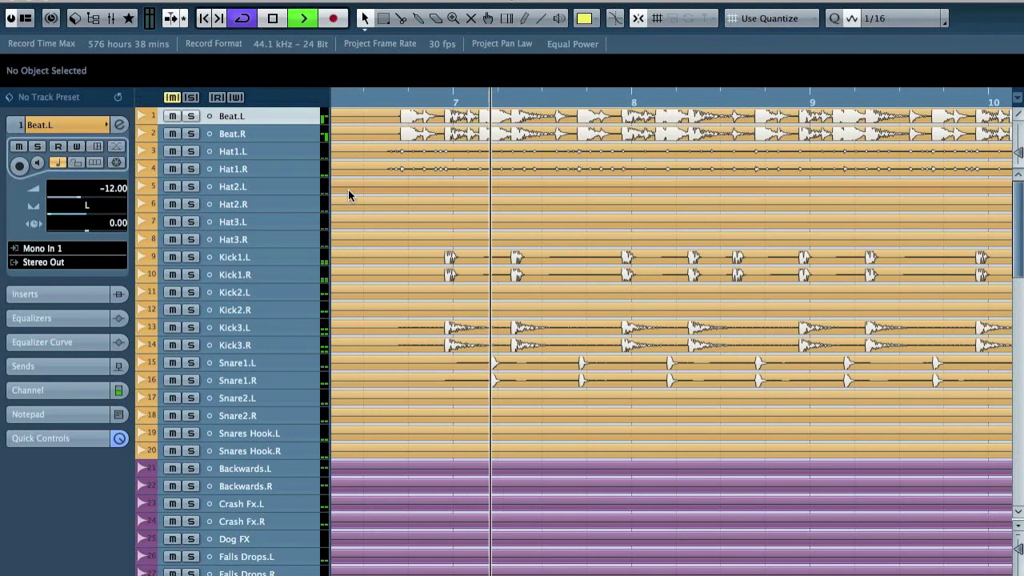
pyautogui.click(196, 151)
pyautogui.click(195, 169)
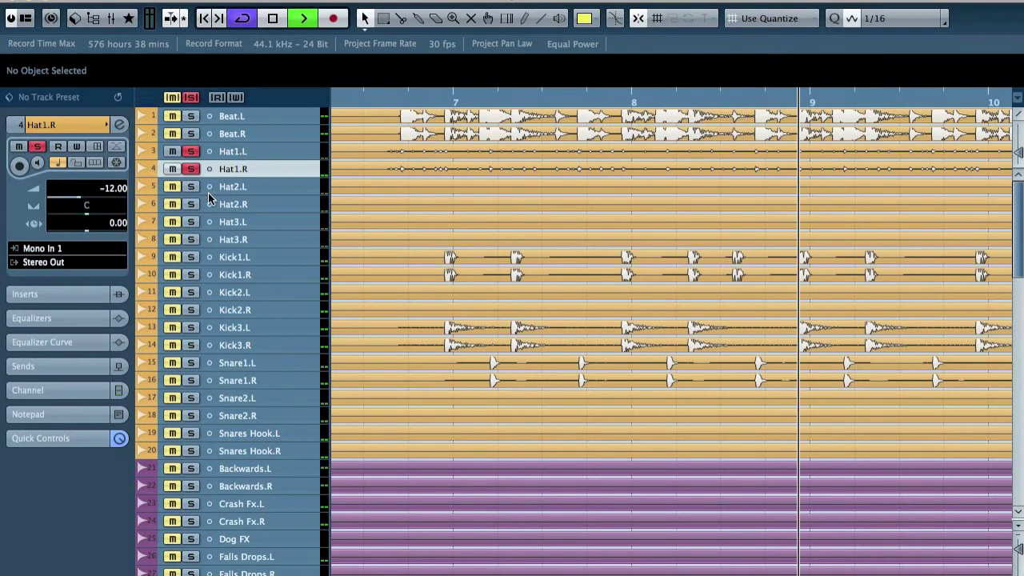
pyautogui.press('F3')
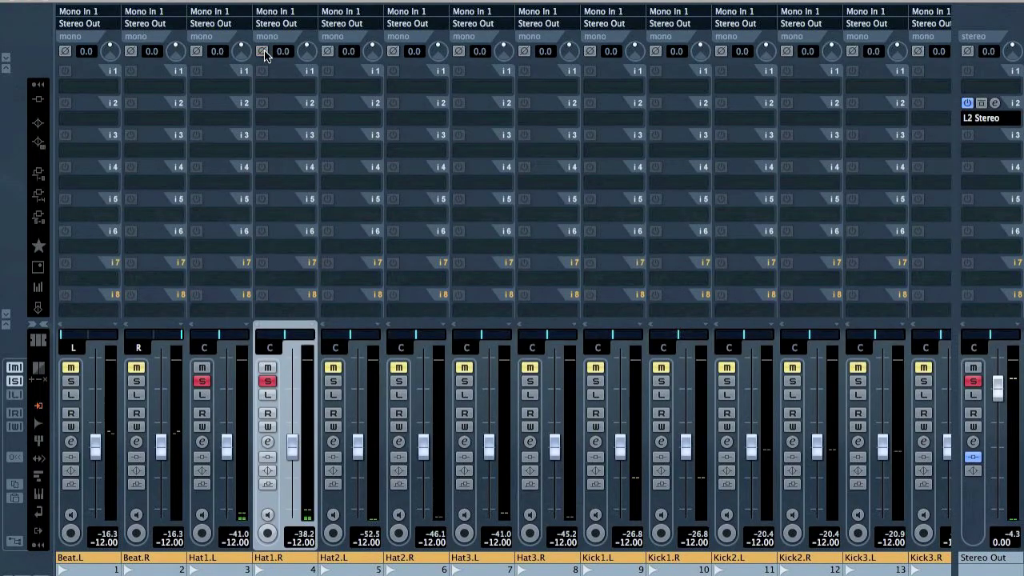
pyautogui.press('F3')
pyautogui.click(190, 151)
pyautogui.click(191, 168)
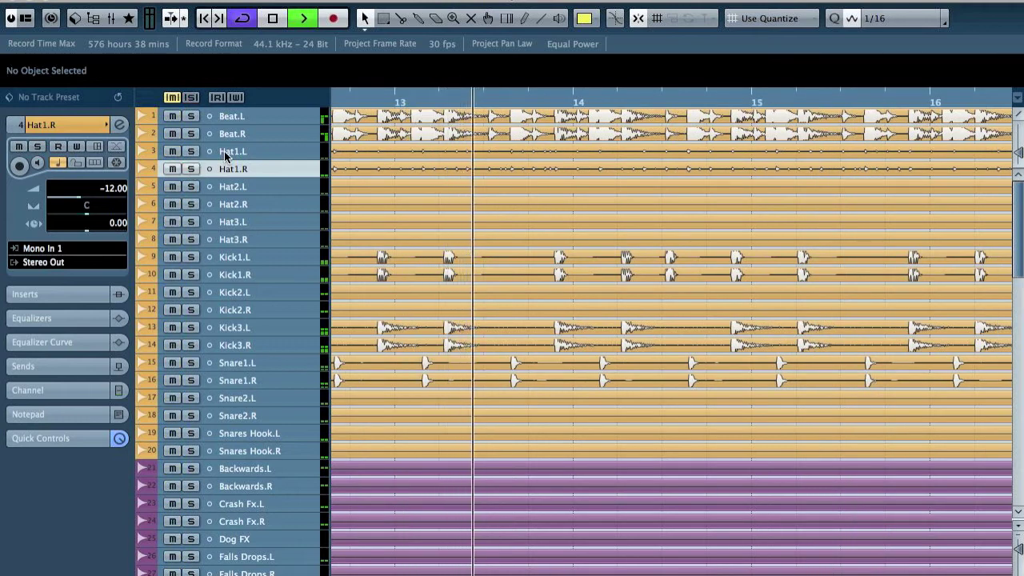
# Stop playback and pan the Hat1, Hat2 and Hat3 pairs, each .L track hard left and each .R track hard right
pyautogui.press('space')
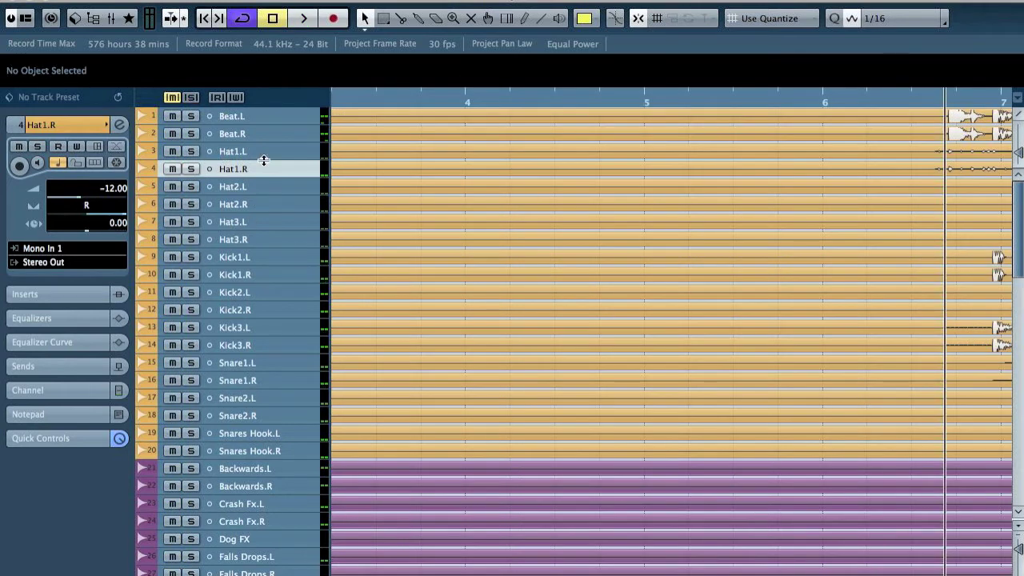
pyautogui.click(256, 153)
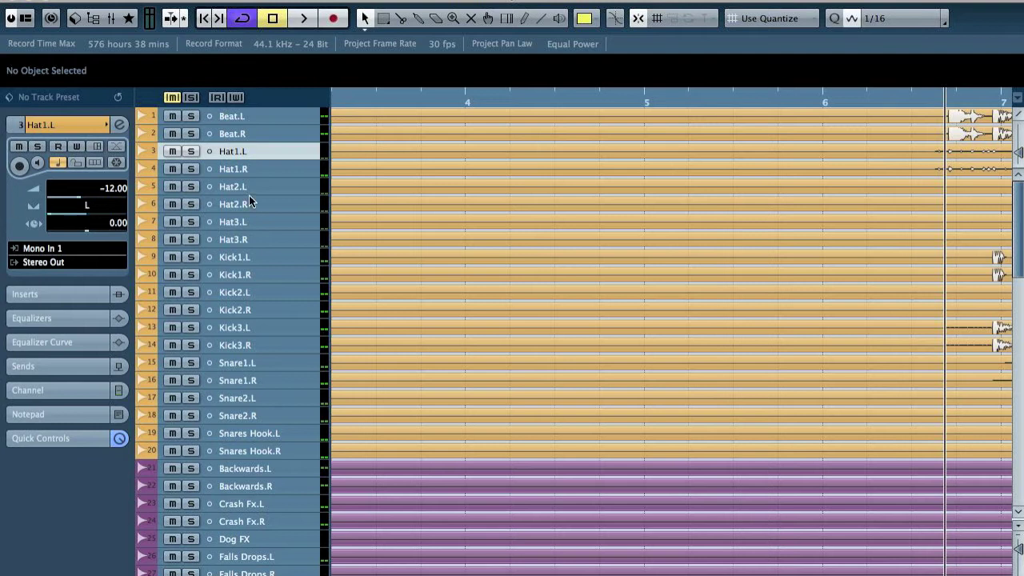
pyautogui.click(256, 188)
pyautogui.moveTo(80, 219); pyautogui.dragTo(128, 213)
pyautogui.click(241, 204)
pyautogui.click(275, 226)
pyautogui.click(254, 240)
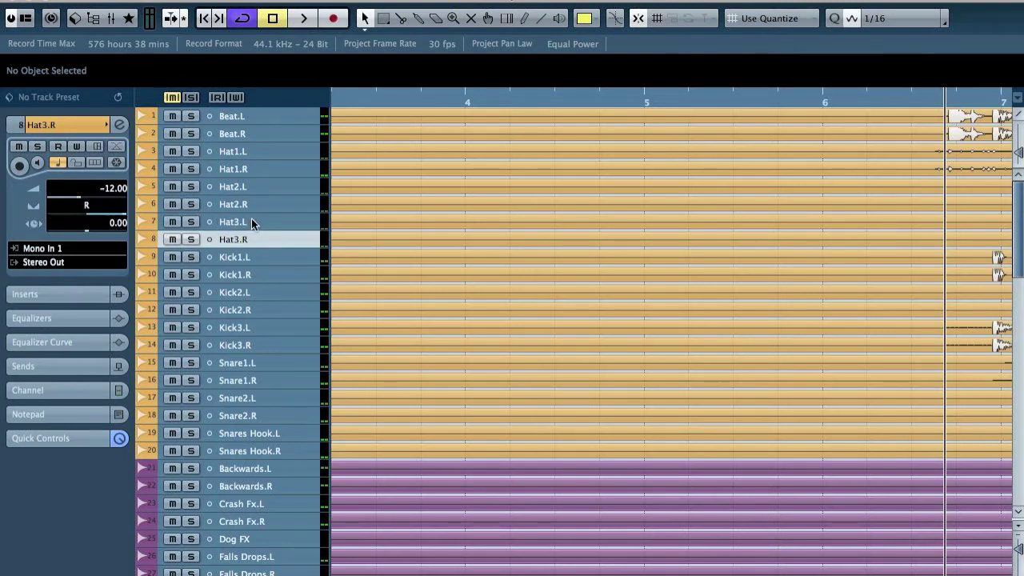
# Solo Kick1.L and Kick1.R and invert the phase of Kick1.R in the mixer to check whether the pair is identical
pyautogui.click(293, 261)
pyautogui.hscroll(5, 476, 263)
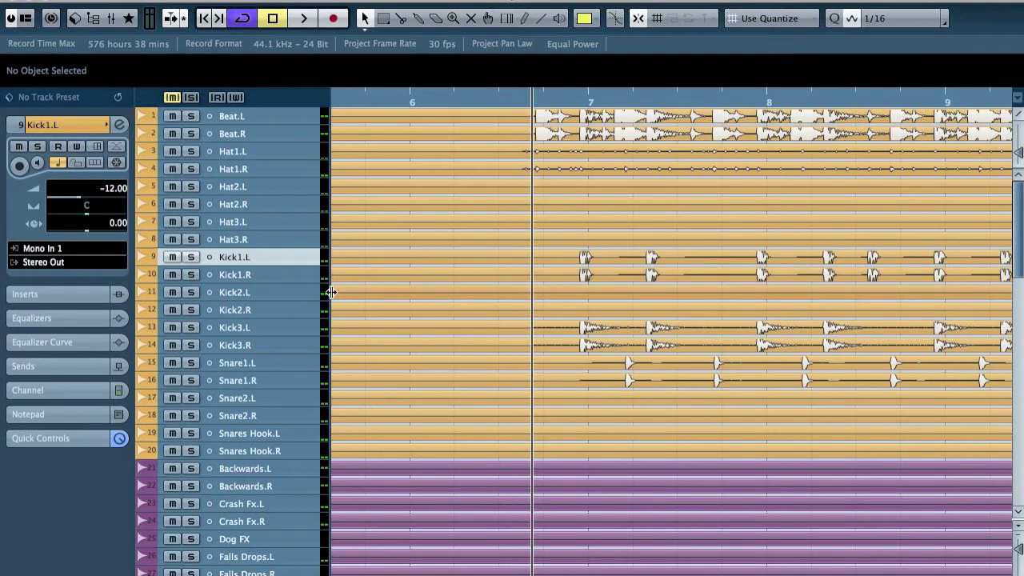
pyautogui.keyDown('shift'); pyautogui.click(253, 278); pyautogui.keyUp('shift')
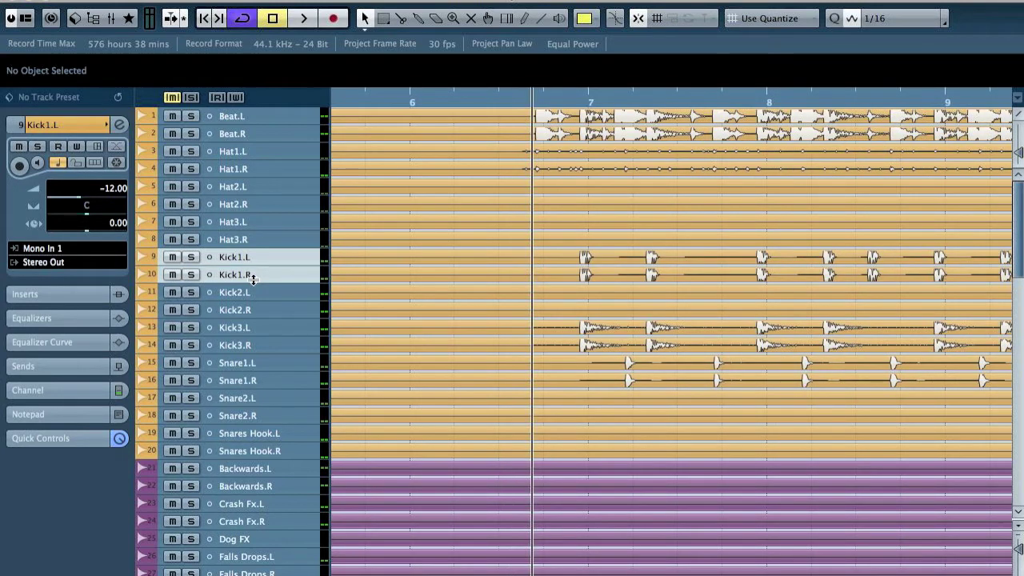
pyautogui.press('F3')
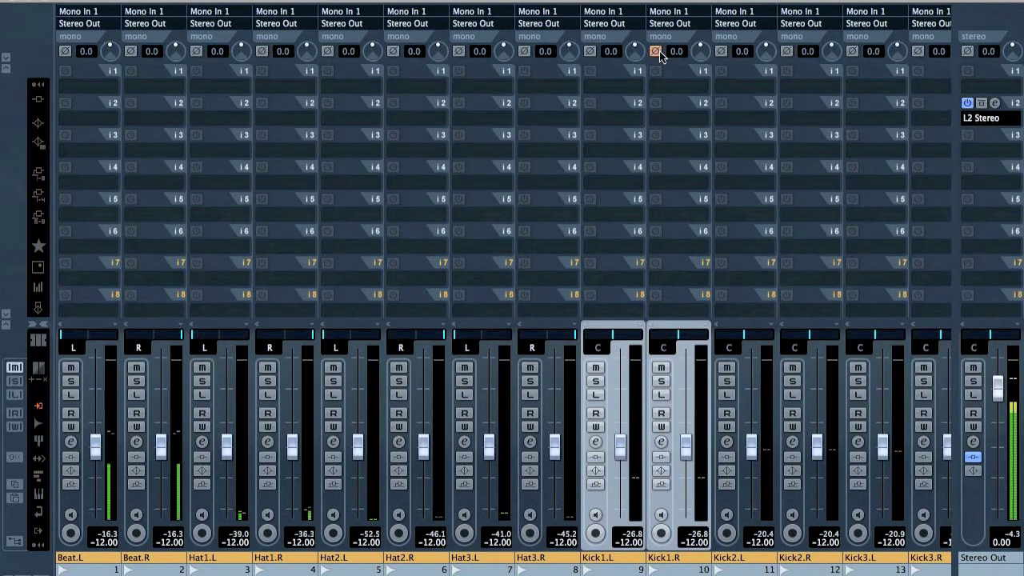
pyautogui.click(596, 381)
pyautogui.click(661, 382)
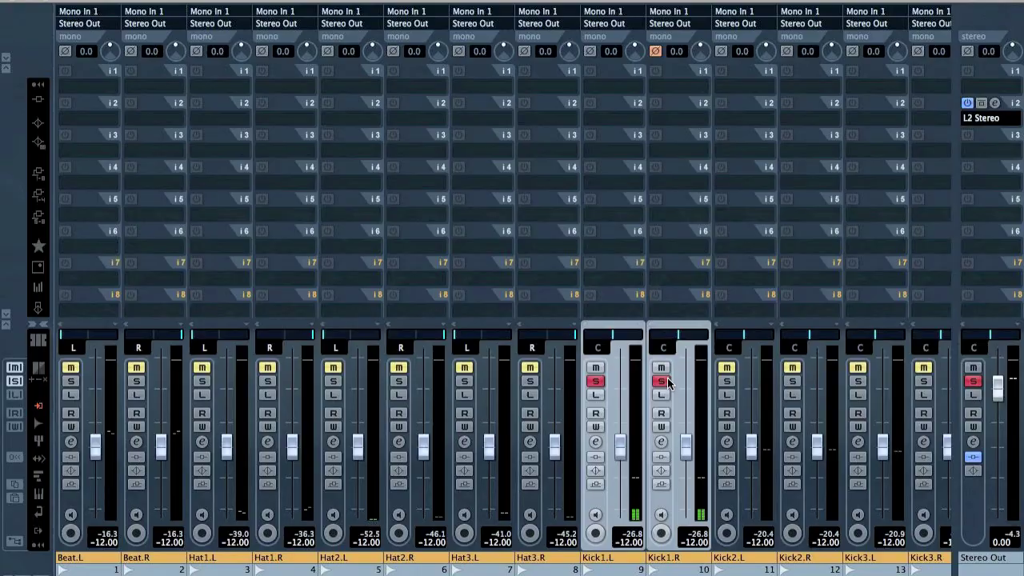
pyautogui.press('F3')
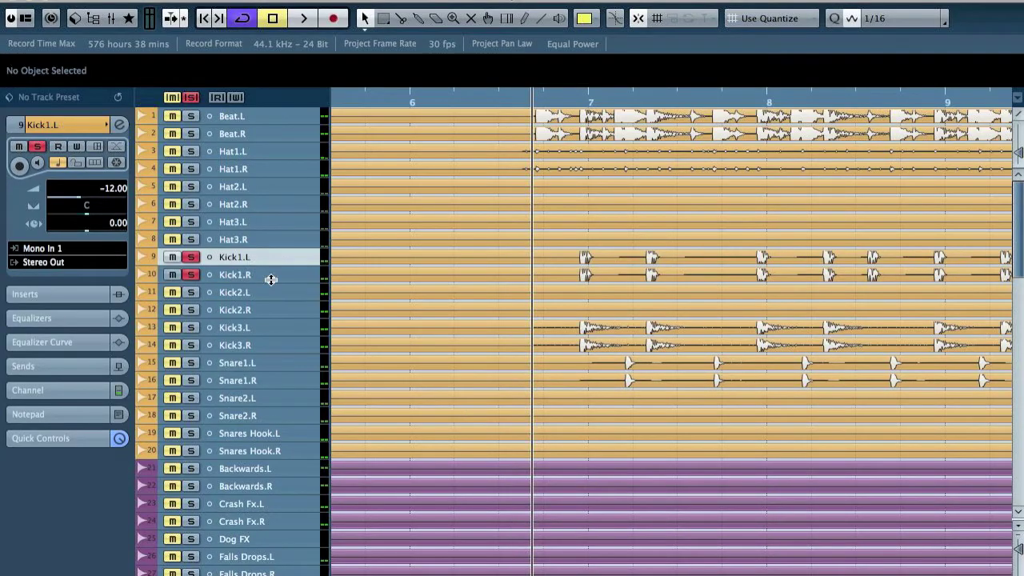
# Remove the Kick1.R track from the project
pyautogui.click(269, 279)
pyautogui.rightClick(268, 277)
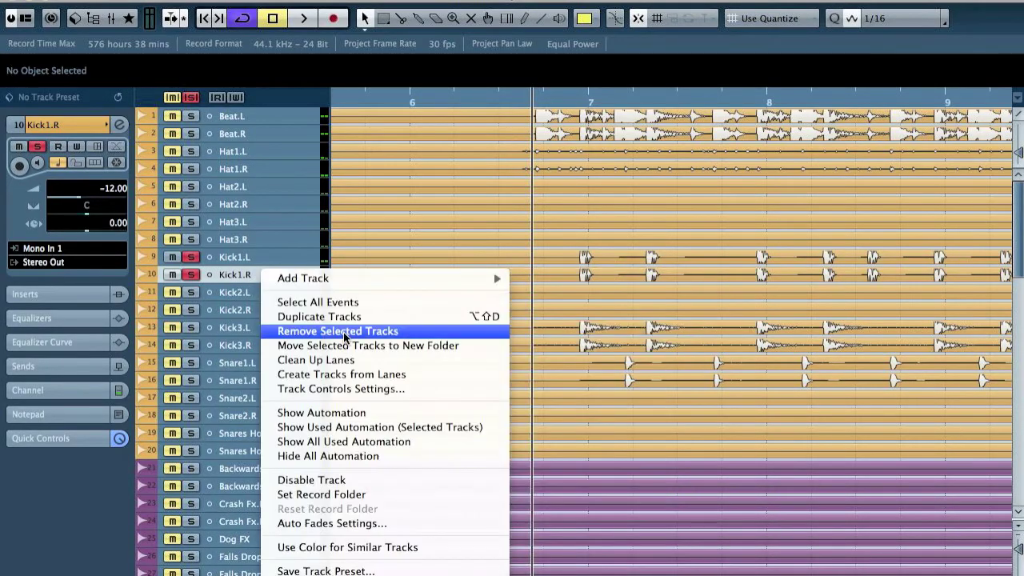
pyautogui.click(344, 336)
# Solo Kick2.L and Kick2.R from just after bar 23 and invert the phase of Kick2.R to compare the pair
pyautogui.click(272, 276)
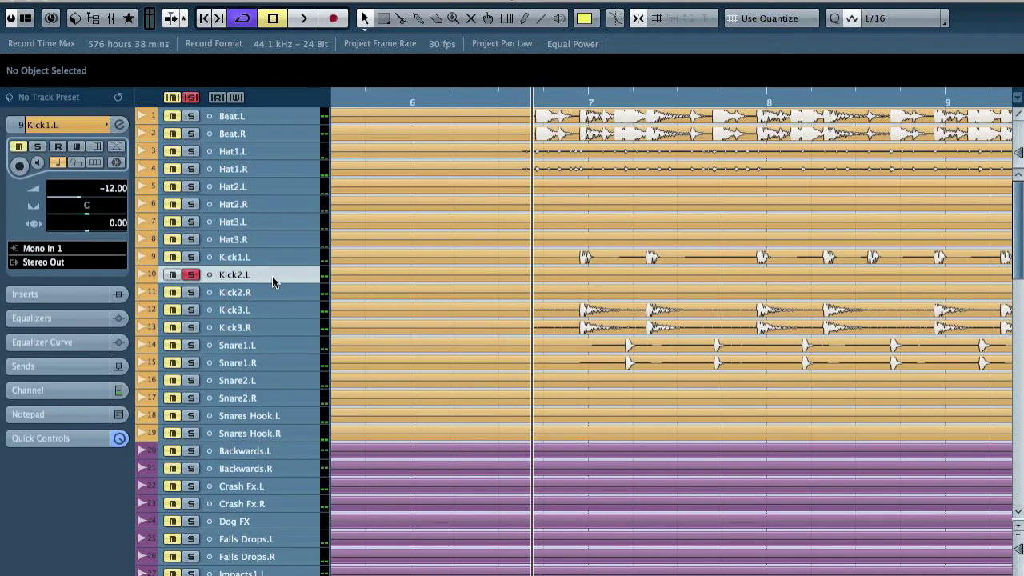
pyautogui.keyDown('shift'); pyautogui.click(272, 288); pyautogui.keyUp('shift')
pyautogui.hscroll(15, 504, 336)
pyautogui.hscroll(3, 504, 334)
pyautogui.click(358, 100)
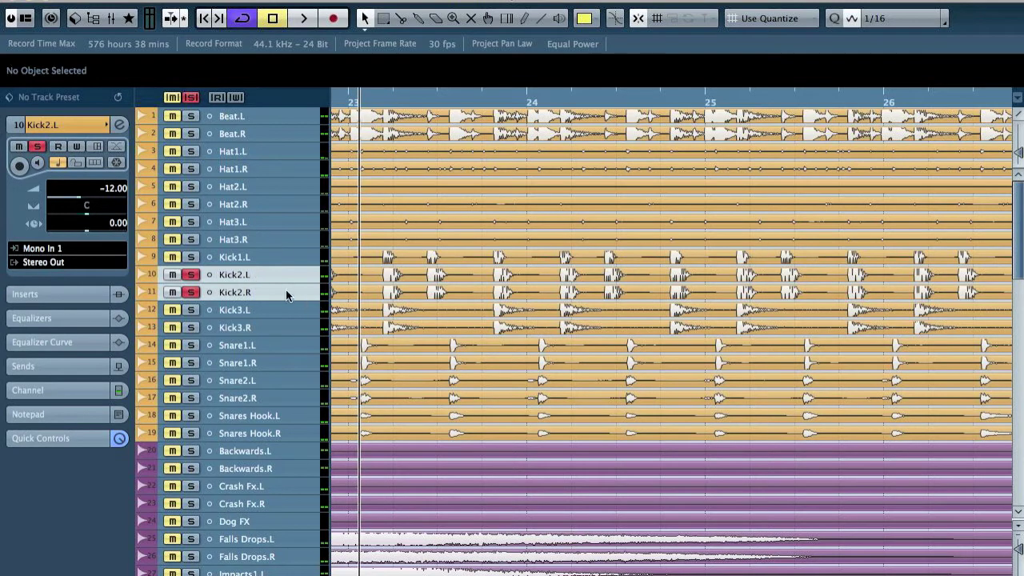
pyautogui.press('F3')
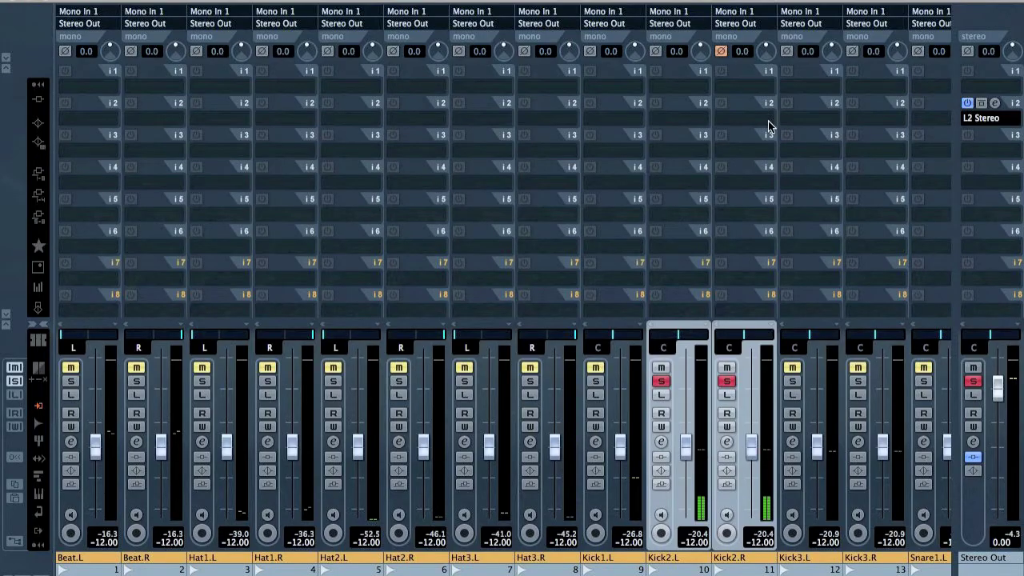
pyautogui.press('F3')
# Remove the Kick2.R track from the project
pyautogui.click(240, 293)
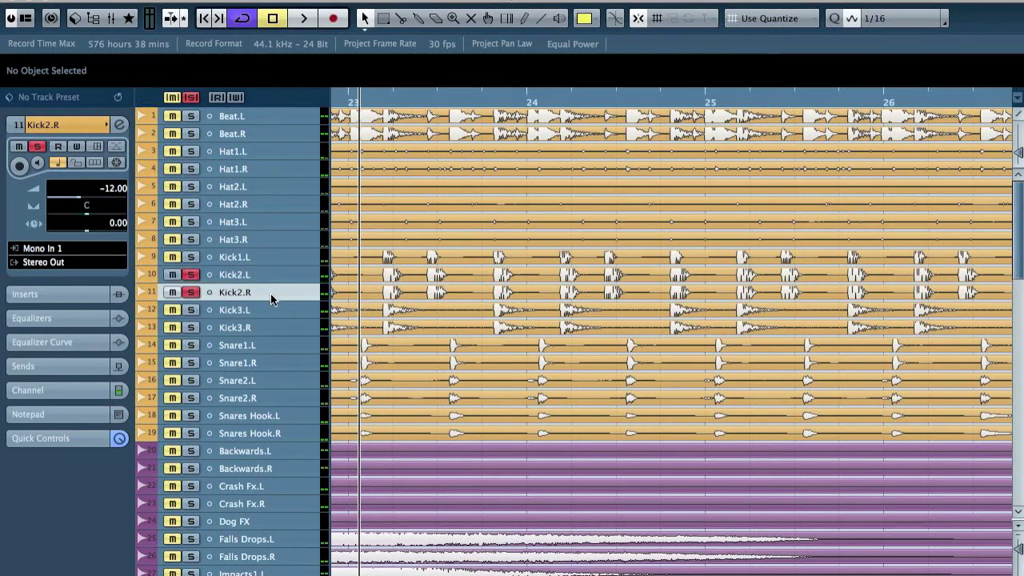
pyautogui.rightClick(256, 293)
pyautogui.click(312, 347)
# Solo Kick3.L and Kick3.R and compare them in the mixer by inverting and restoring the phase of Kick3.R
pyautogui.click(259, 294)
pyautogui.keyDown('shift'); pyautogui.click(255, 308); pyautogui.keyUp('shift')
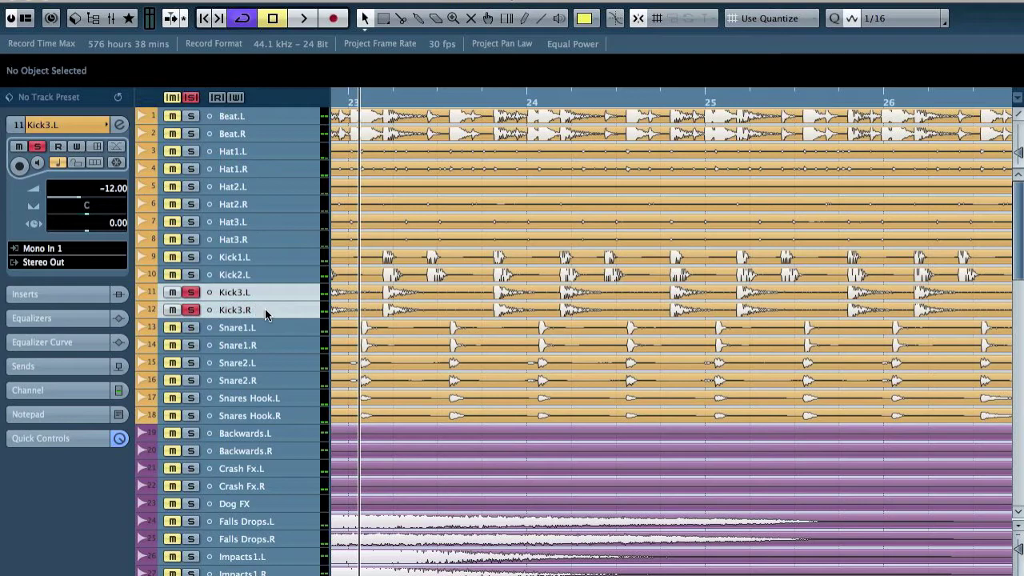
pyautogui.press('F3')
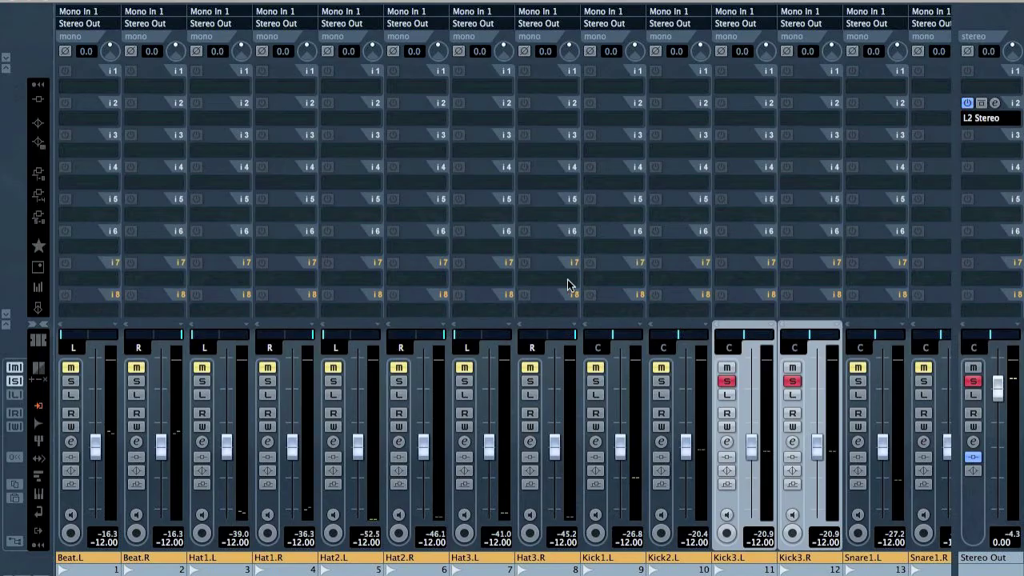
pyautogui.click(786, 51)
pyautogui.click(787, 53)
pyautogui.press('F3')
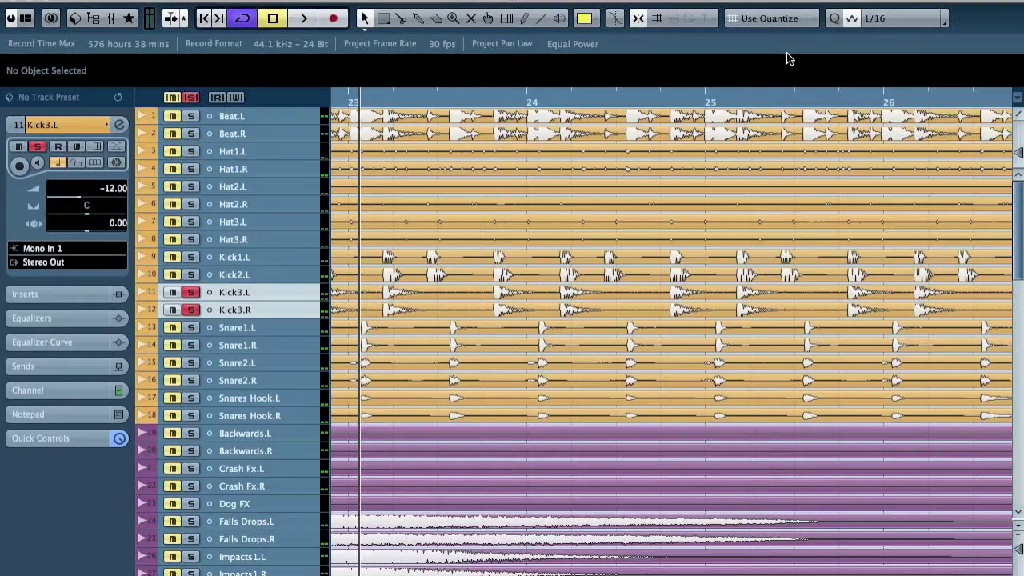
# Clear all solos and remove the Kick3.R track from the project
pyautogui.click(197, 96)
pyautogui.click(267, 308)
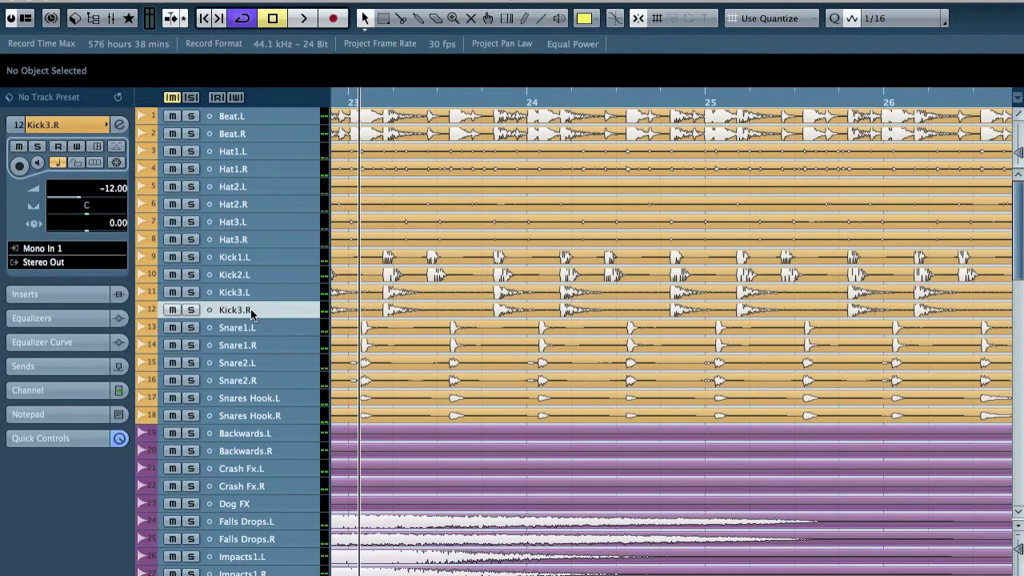
pyautogui.rightClick(251, 308)
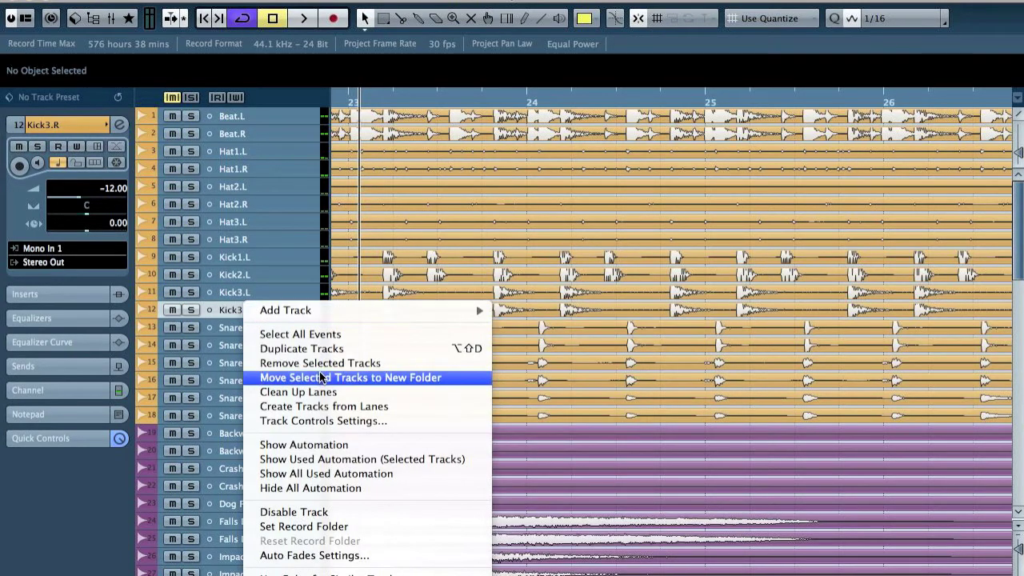
pyautogui.click(320, 363)
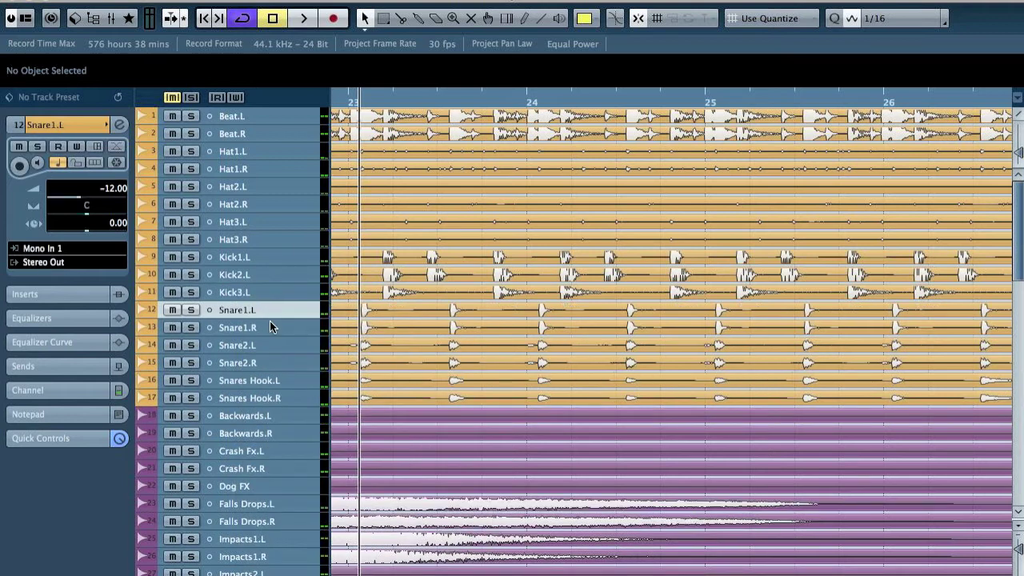
# Solo and play Snare1.L and Snare1.R, inverting the phase of Snare1.R in the mixer to compare the pair
pyautogui.keyDown('shift'); pyautogui.click(270, 326); pyautogui.keyUp('shift')
pyautogui.press('s')
pyautogui.press('space')
pyautogui.press('space')
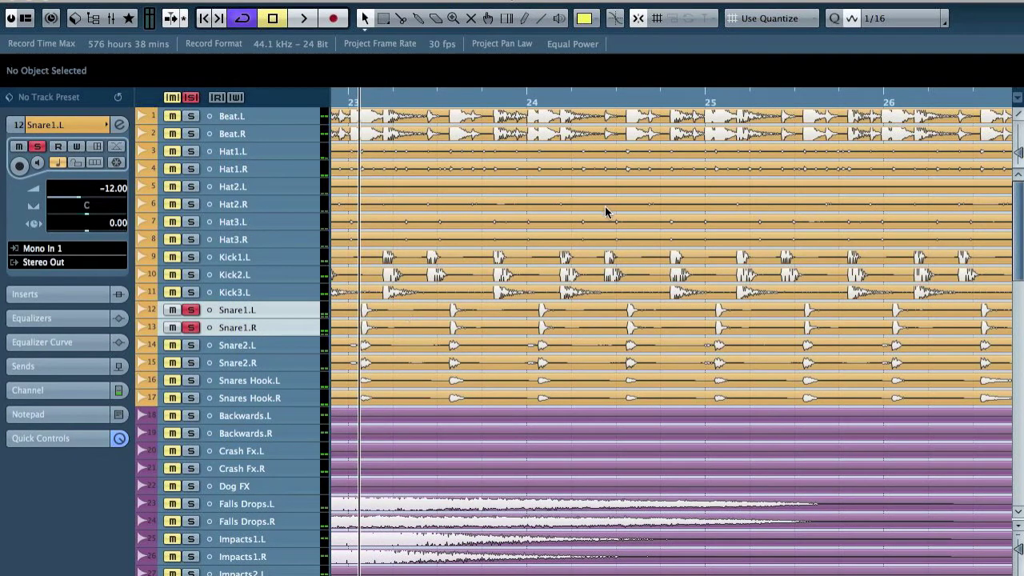
pyautogui.press('F3')
pyautogui.click(852, 50)
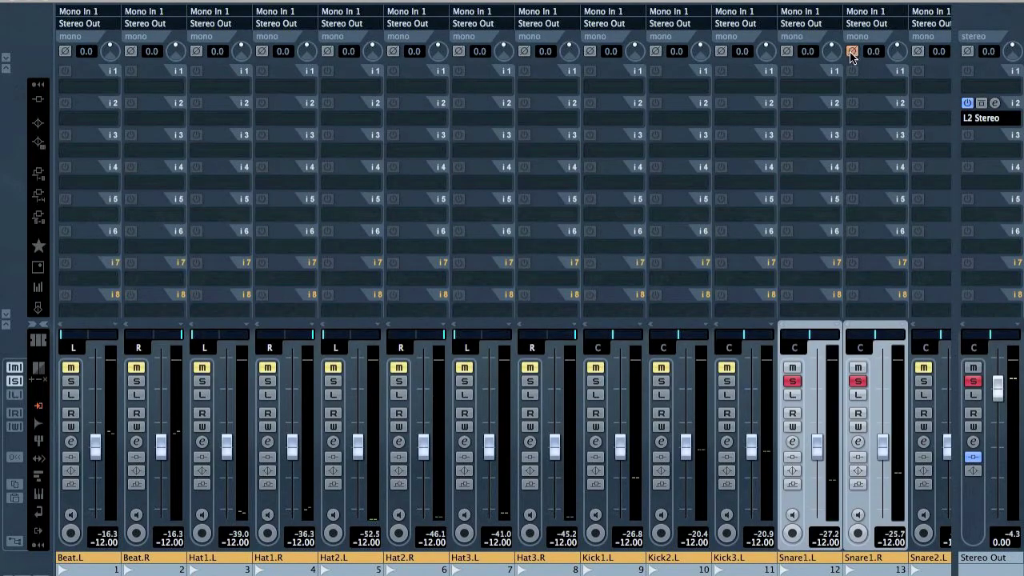
pyautogui.press('space')
pyautogui.press('F3')
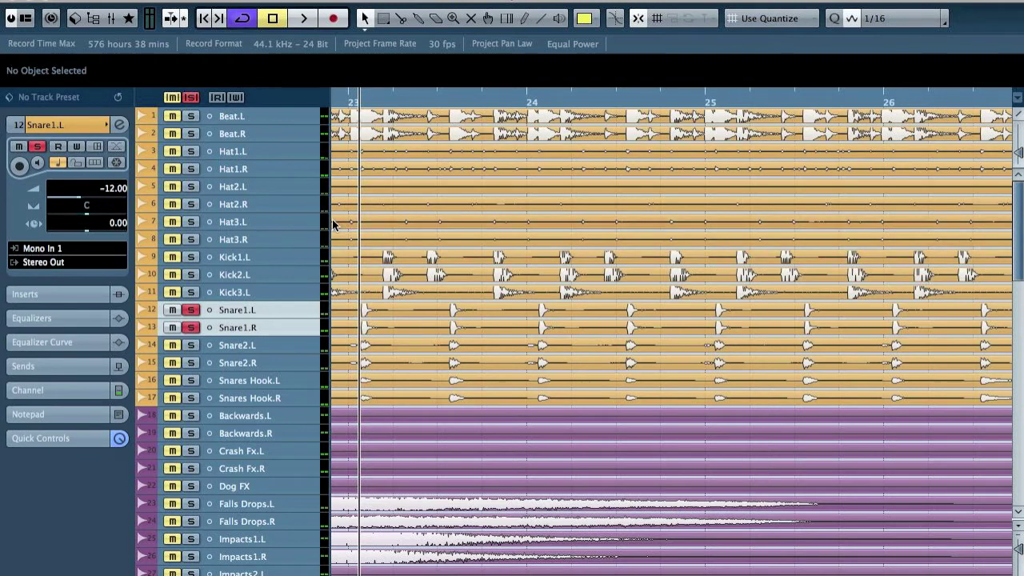
# Remove the Snare1.R track from the project
pyautogui.click(265, 309)
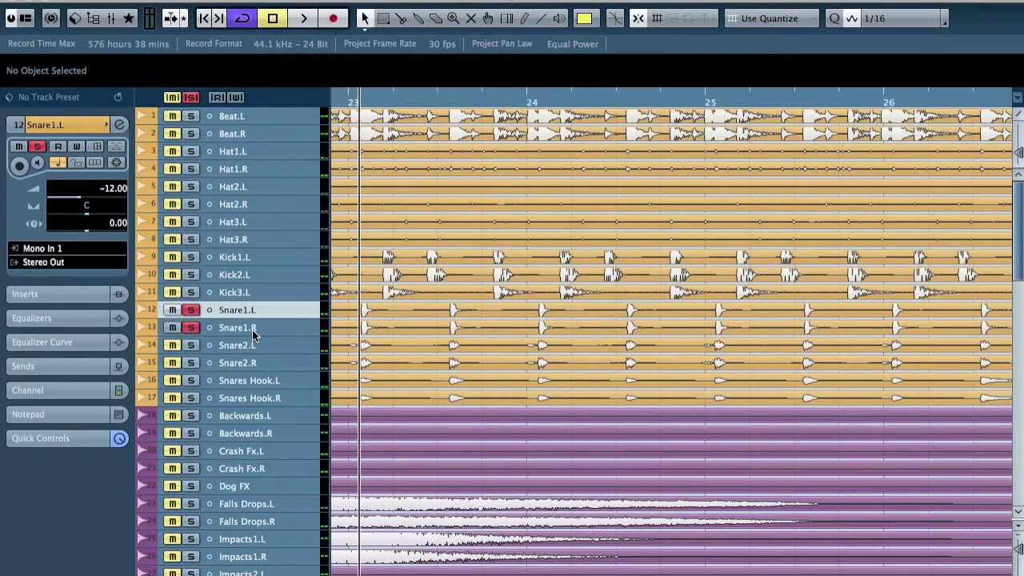
pyautogui.rightClick(253, 329)
pyautogui.click(322, 386)
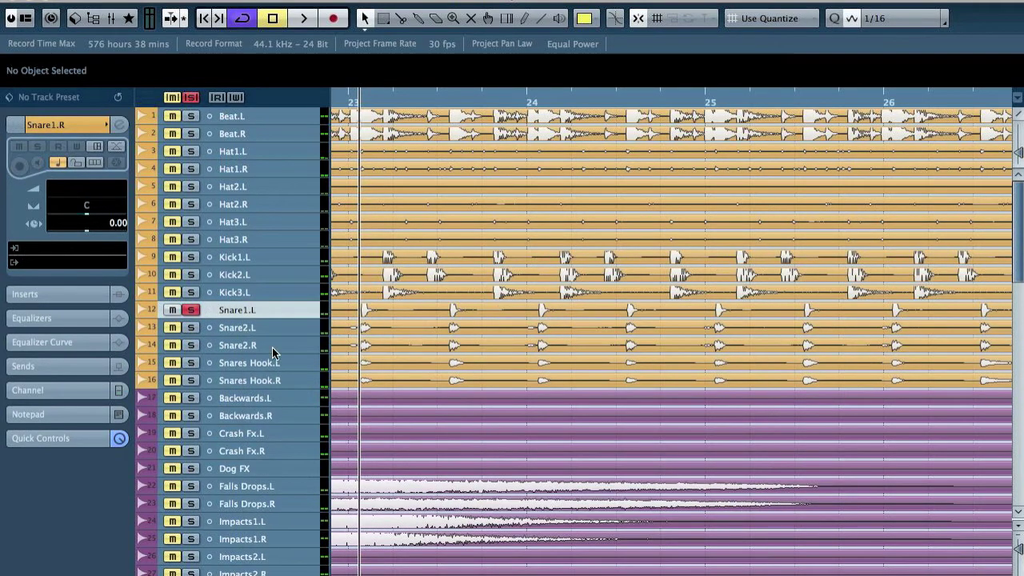
# Solo Snare2.L and Snare2.R and invert the phase of Snare2.R in the mixer to compare the pair
pyautogui.click(274, 327)
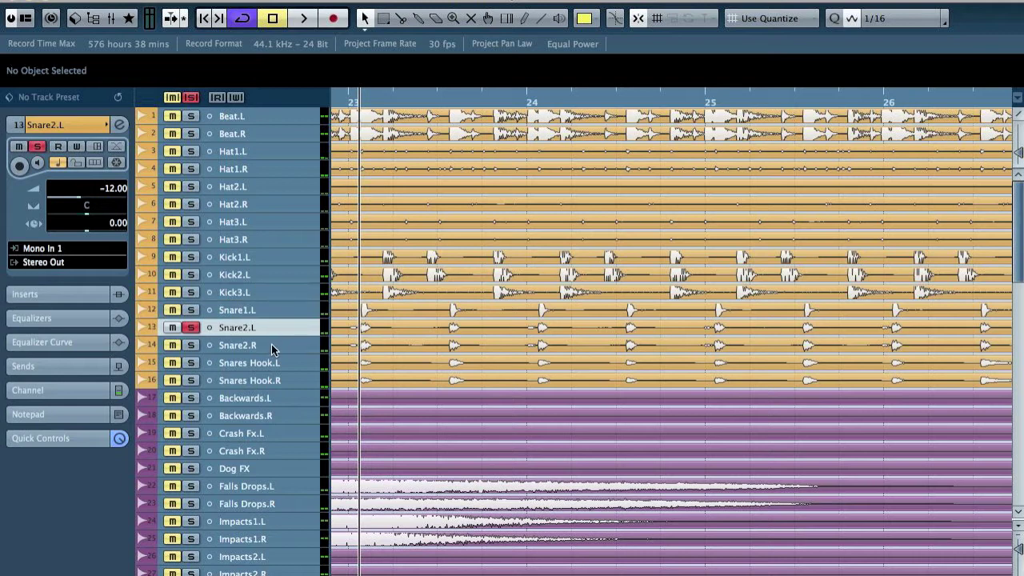
pyautogui.keyDown('shift'); pyautogui.click(273, 345); pyautogui.keyUp('shift')
pyautogui.press('s')
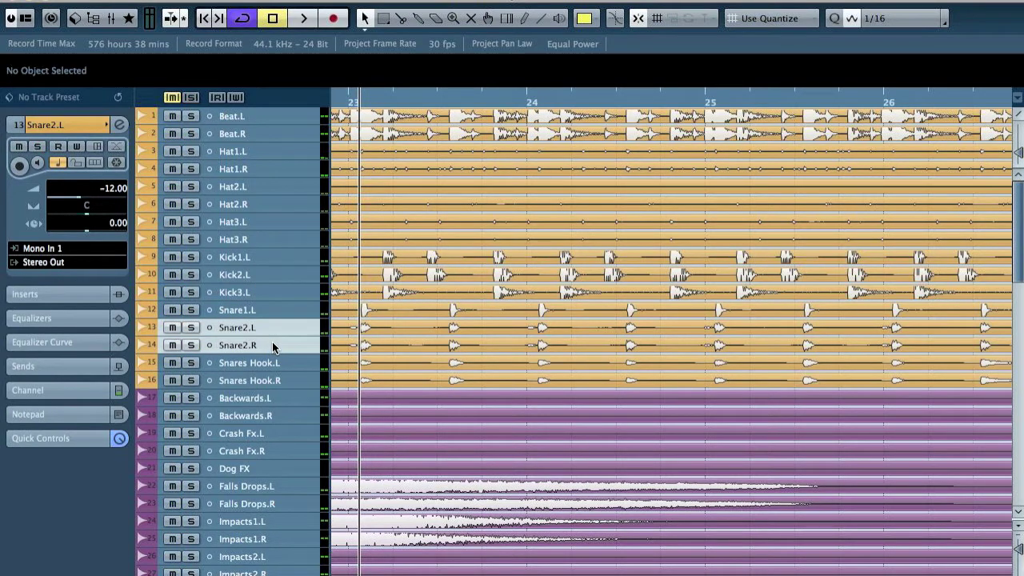
pyautogui.press('s')
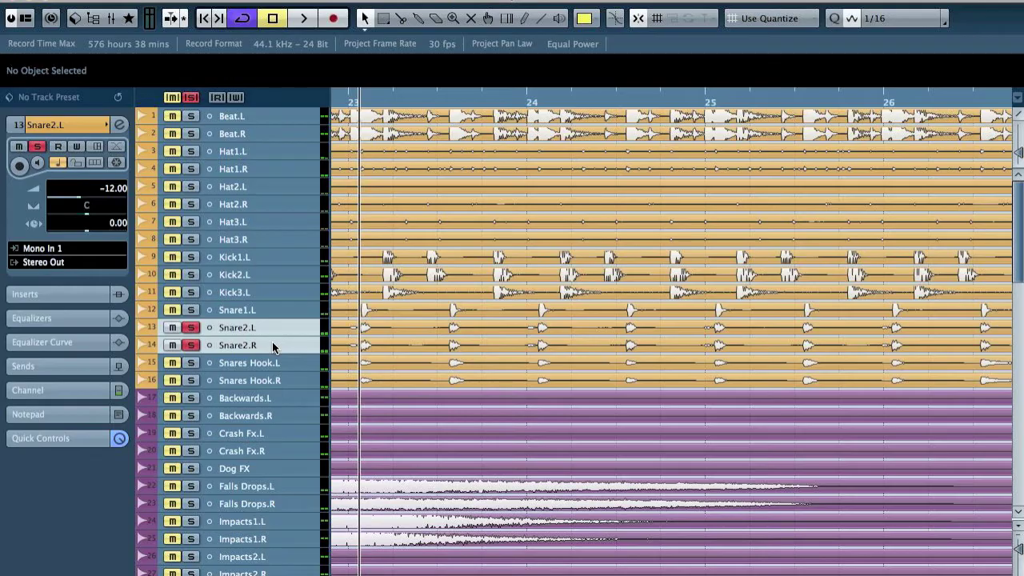
pyautogui.press('F3')
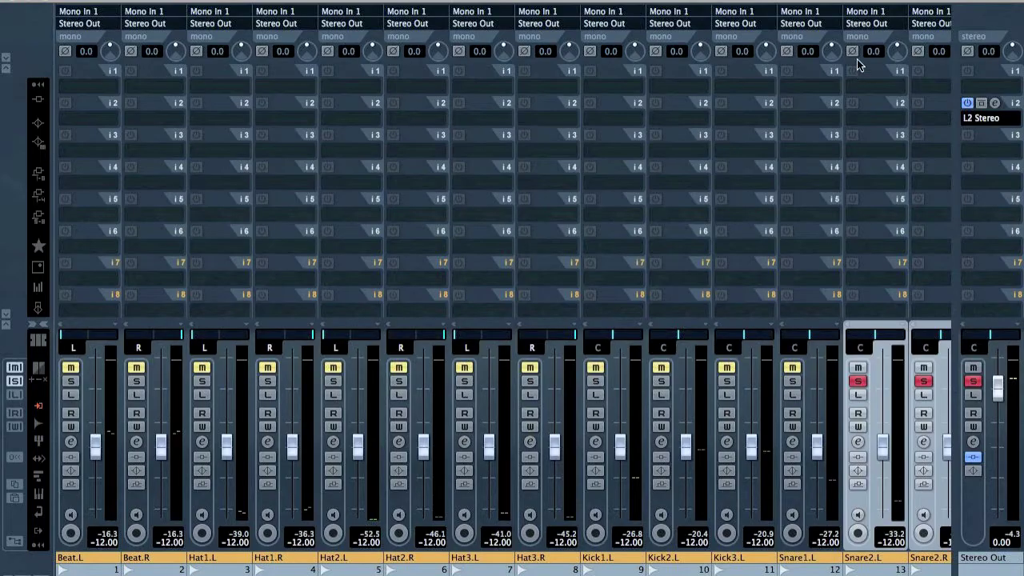
pyautogui.hscroll(3, 838, 169)
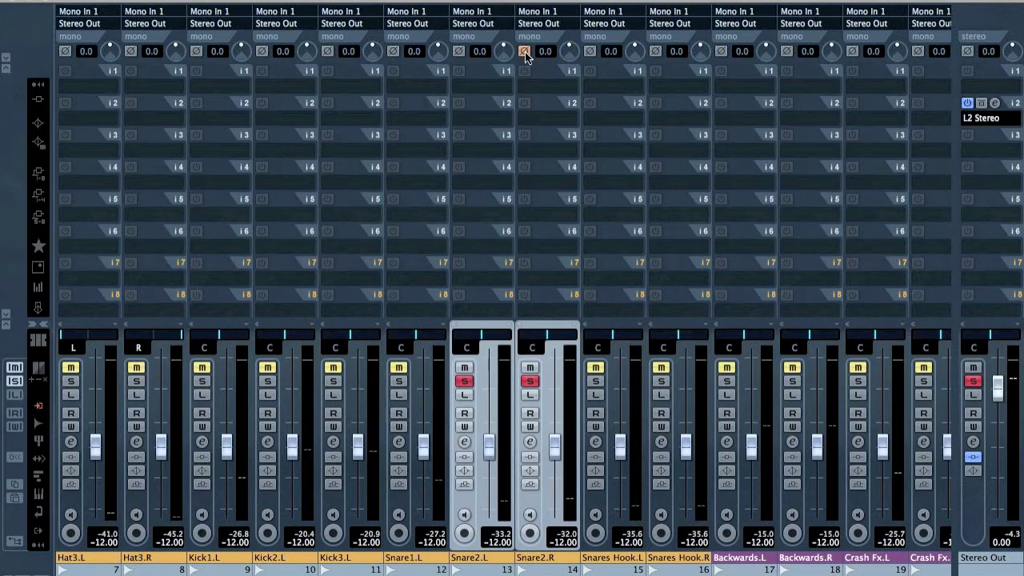
pyautogui.press('F3')
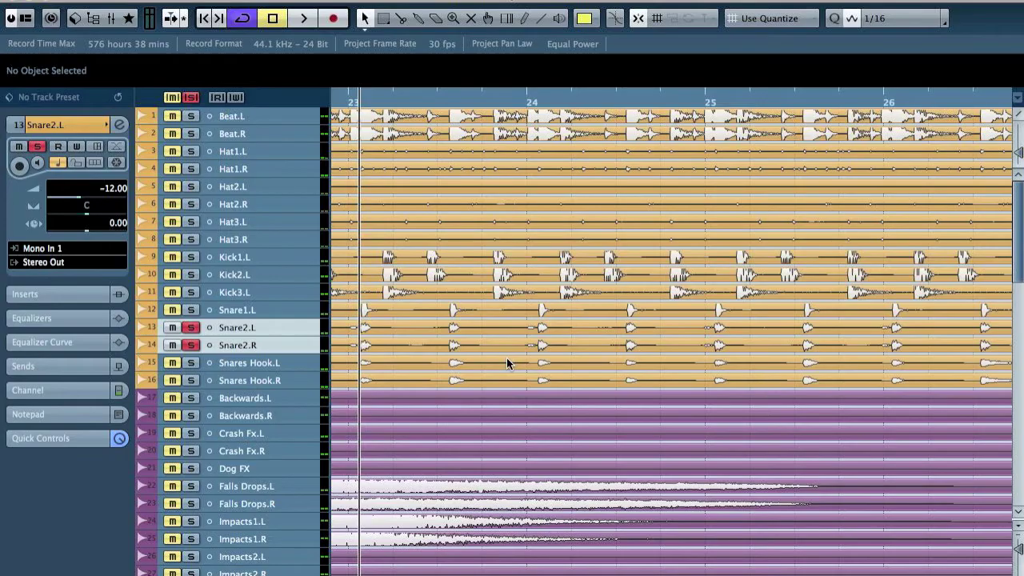
# Remove the Snare2.R track from the project and clear the solo on Snare2.L
pyautogui.click(242, 340)
pyautogui.rightClick(253, 340)
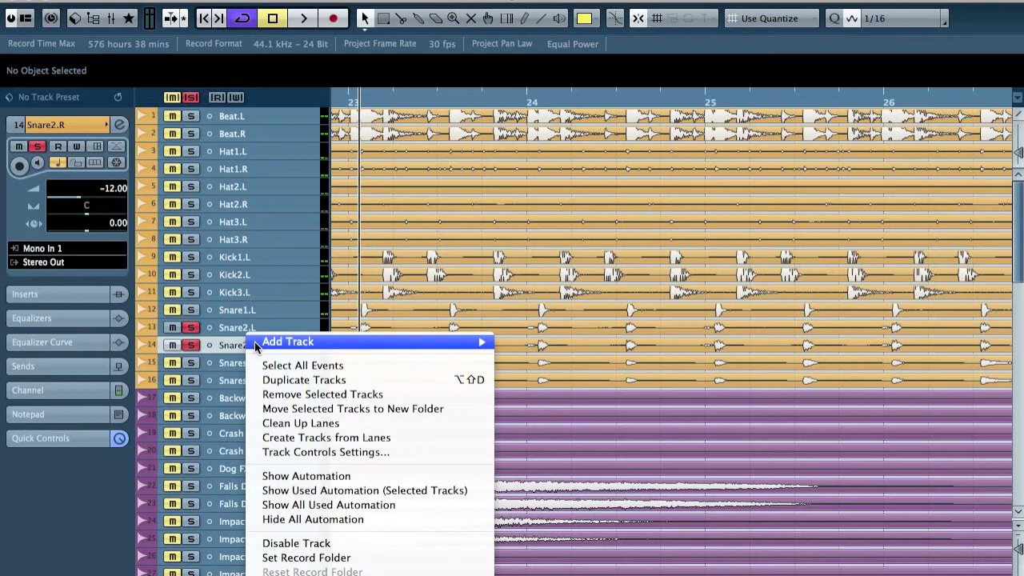
pyautogui.click(304, 394)
pyautogui.click(191, 327)
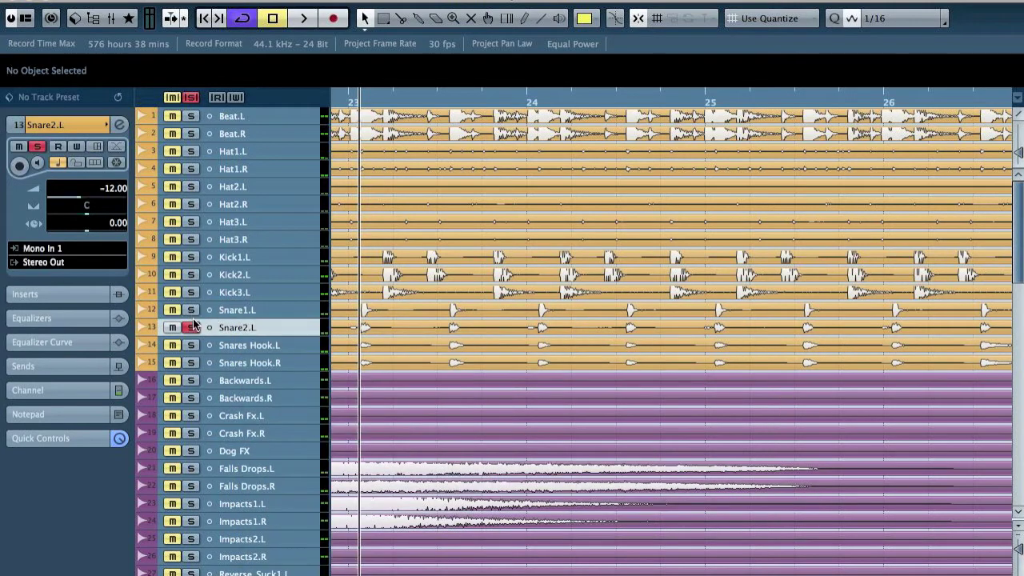
# Solo Snares Hook.L and Snares Hook.R and compare the pair in the mixer using the phase switch of Snares Hook.R
pyautogui.click(287, 347)
pyautogui.keyDown('shift'); pyautogui.click(280, 363); pyautogui.keyUp('shift')
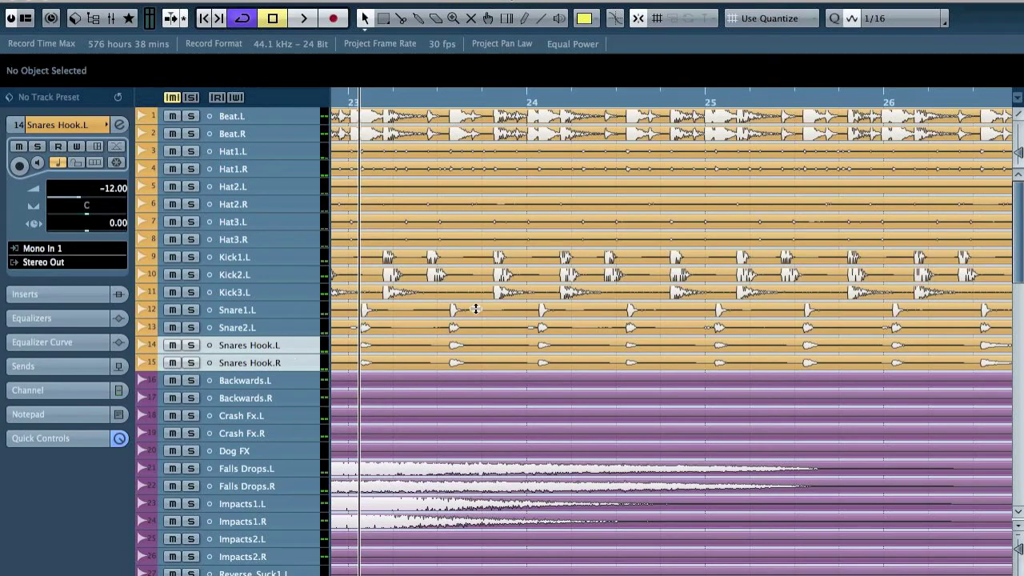
pyautogui.press('F3')
pyautogui.click(594, 381)
pyautogui.click(589, 52)
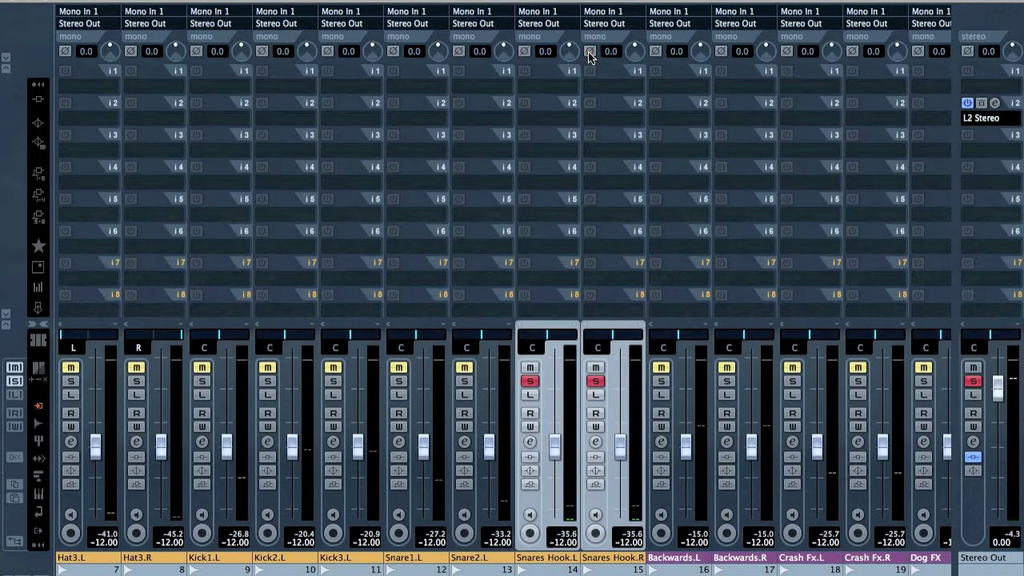
pyautogui.press('F3')
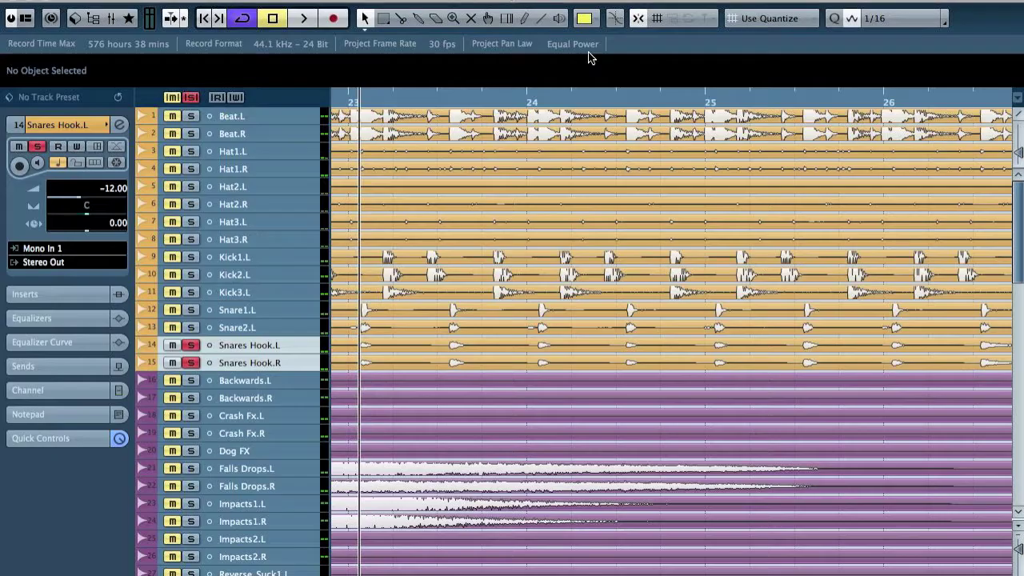
# Remove the Snares Hook.R track from the project and clear the solo on Snares Hook.L
pyautogui.rightClick(272, 362)
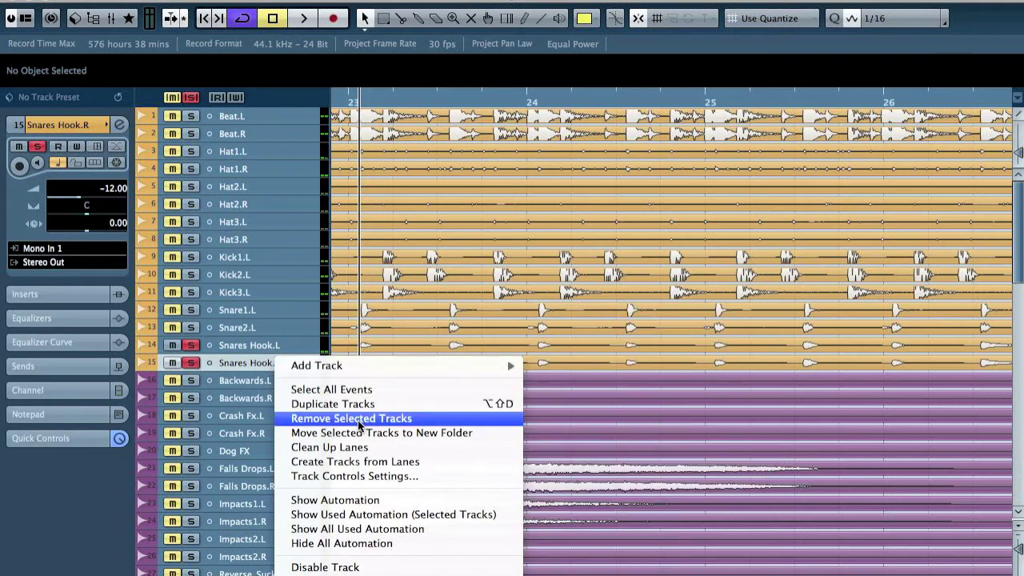
pyautogui.click(364, 419)
pyautogui.click(192, 344)
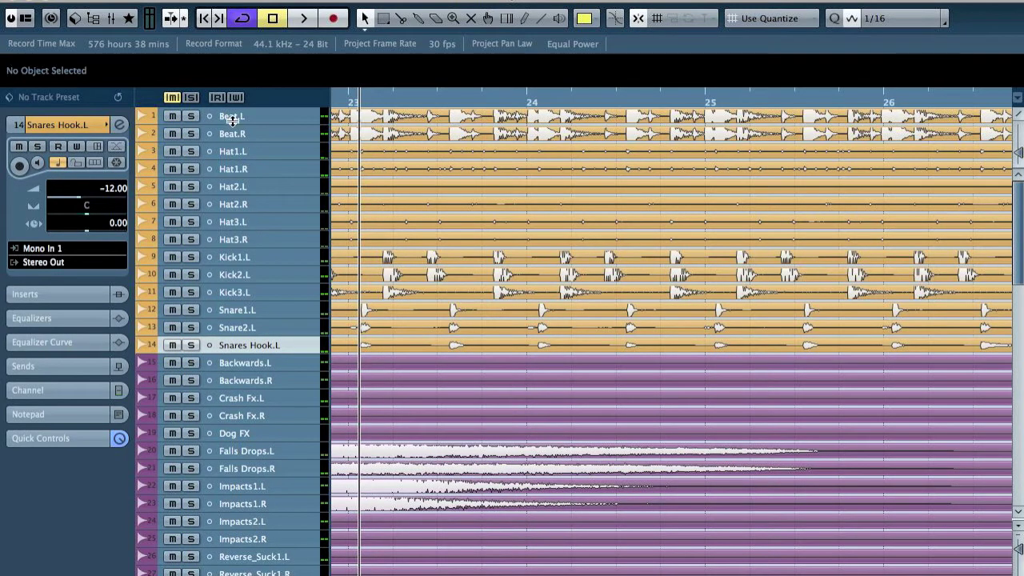
# Remove the Hat1.L, Hat2.L and Hat3.R tracks together, keeping one track of each hi-hat pair
pyautogui.click(256, 151)
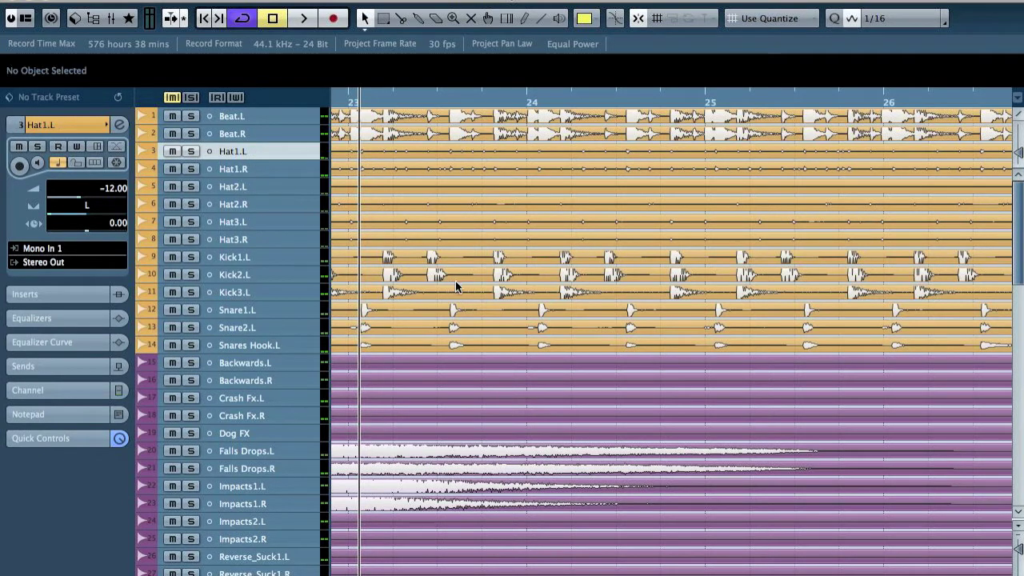
pyautogui.press('F3')
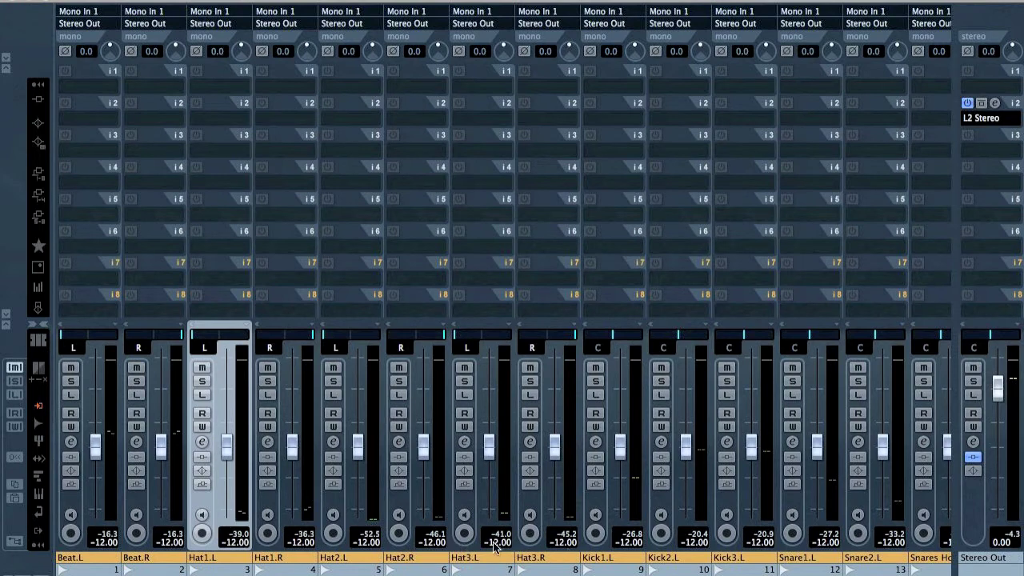
pyautogui.press('F3')
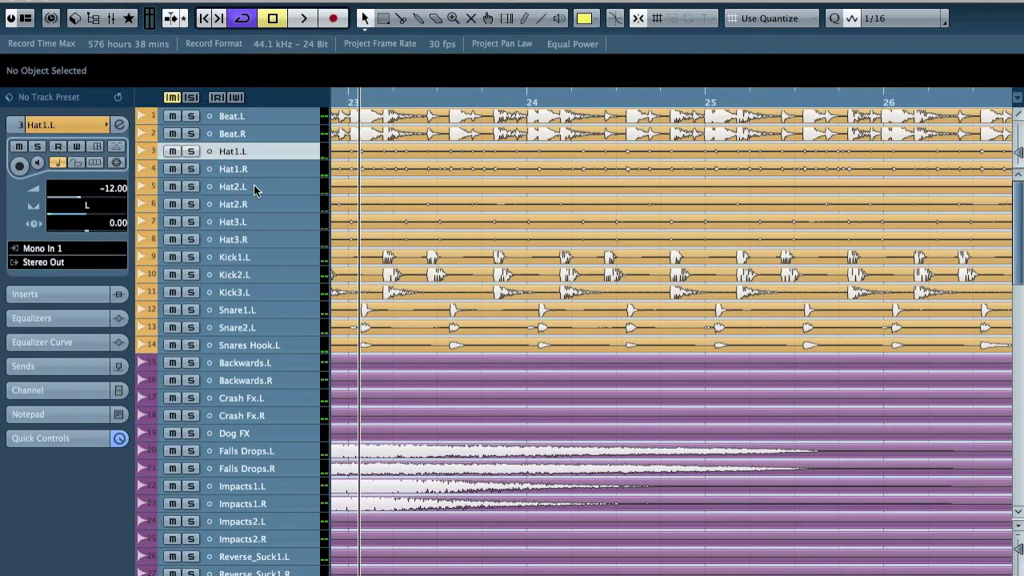
pyautogui.keyDown('super'); pyautogui.click(254, 185); pyautogui.keyUp('super')
pyautogui.keyDown('super'); pyautogui.click(257, 231); pyautogui.keyUp('super')
pyautogui.rightClick(257, 231)
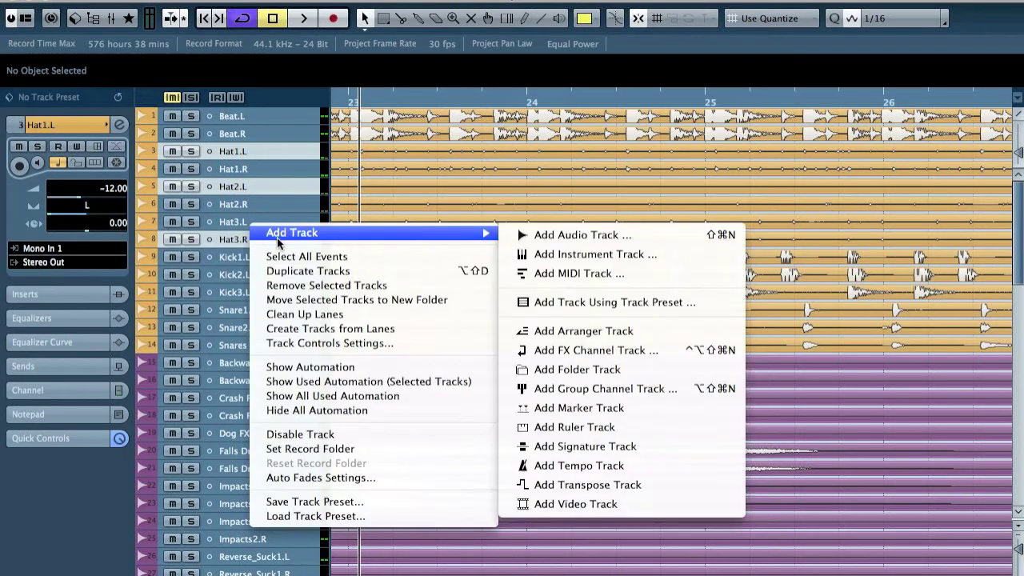
pyautogui.click(334, 284)
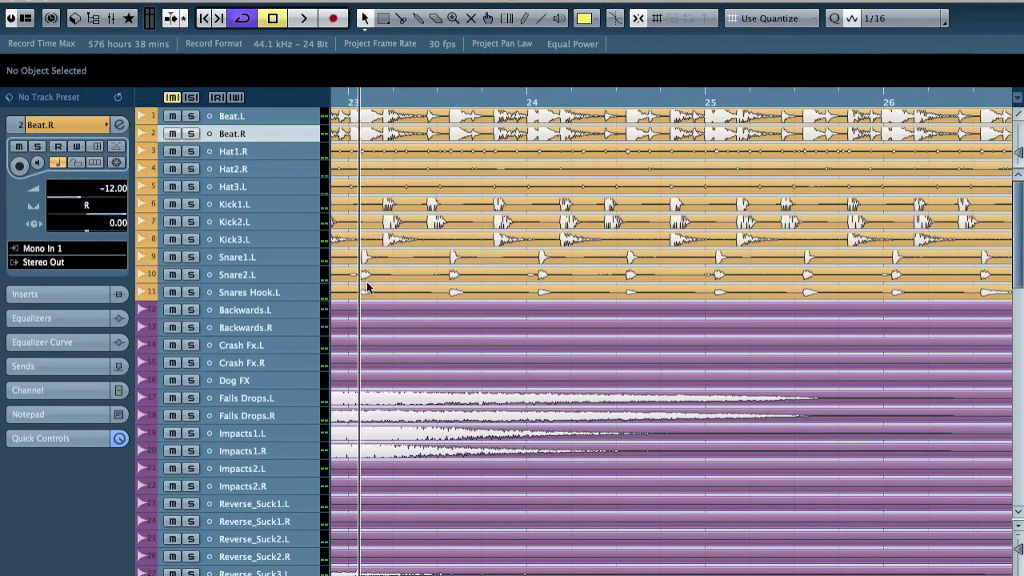
# Zoom the timeline out to examine the remaining drum tracks across the arrangement up to about bar 81
pyautogui.press('g')
pyautogui.press('g')
pyautogui.press('g')
pyautogui.press('g')
pyautogui.press('g')
pyautogui.press('g')
pyautogui.press('g')
pyautogui.press('g')
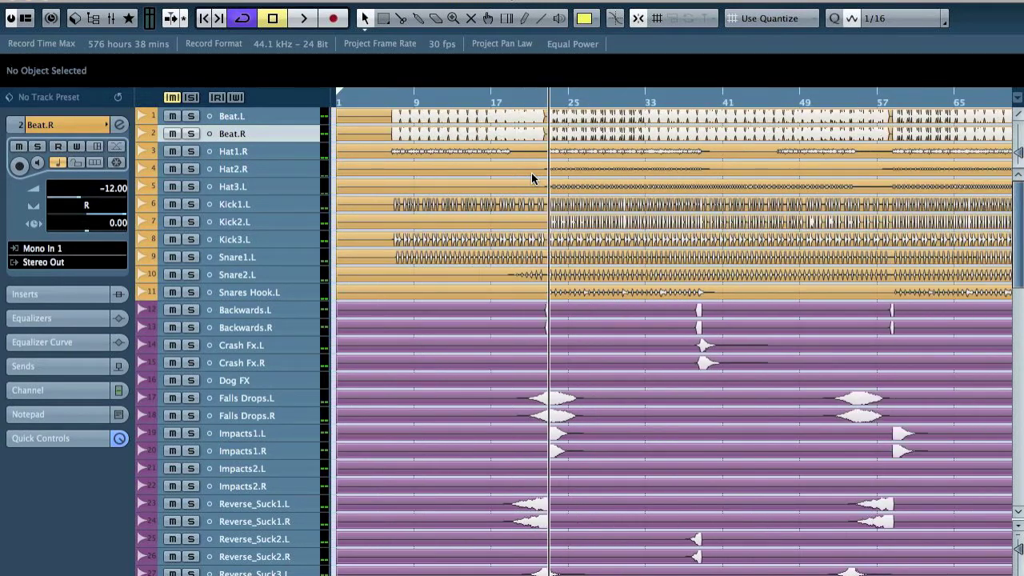
pyautogui.press('g')
pyautogui.press('g')
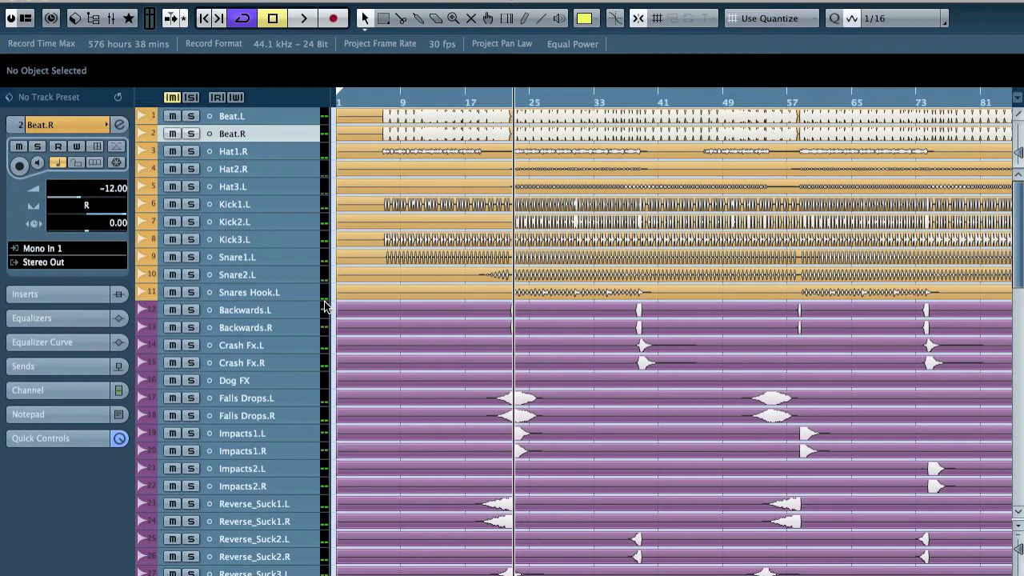
# Move the Beat.L and Beat.R tracks together to the end of the drum group, below Snares Hook.L
pyautogui.click(259, 258)
pyautogui.click(258, 204)
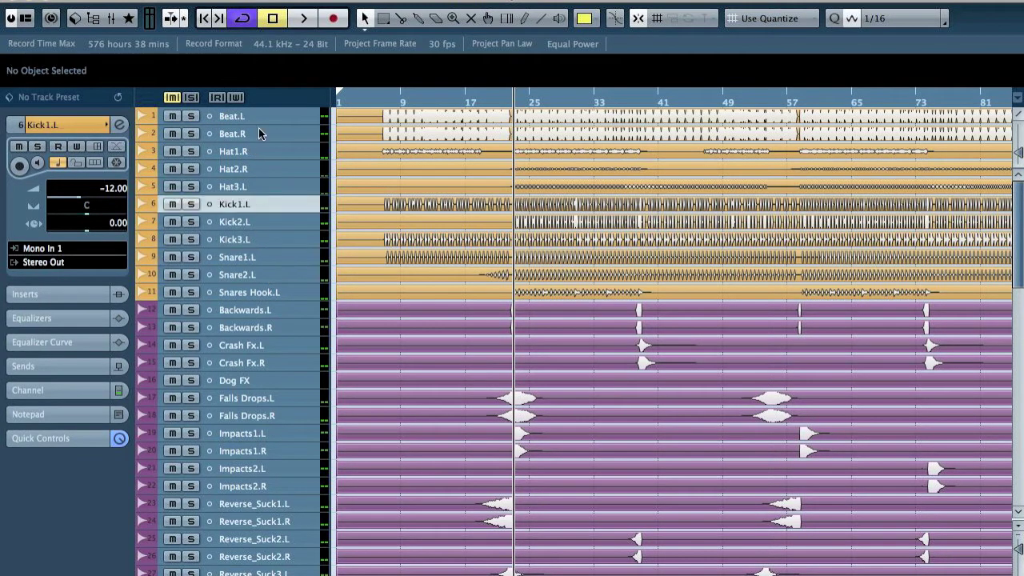
pyautogui.click(257, 117)
pyautogui.keyDown('shift'); pyautogui.click(259, 134); pyautogui.keyUp('shift')
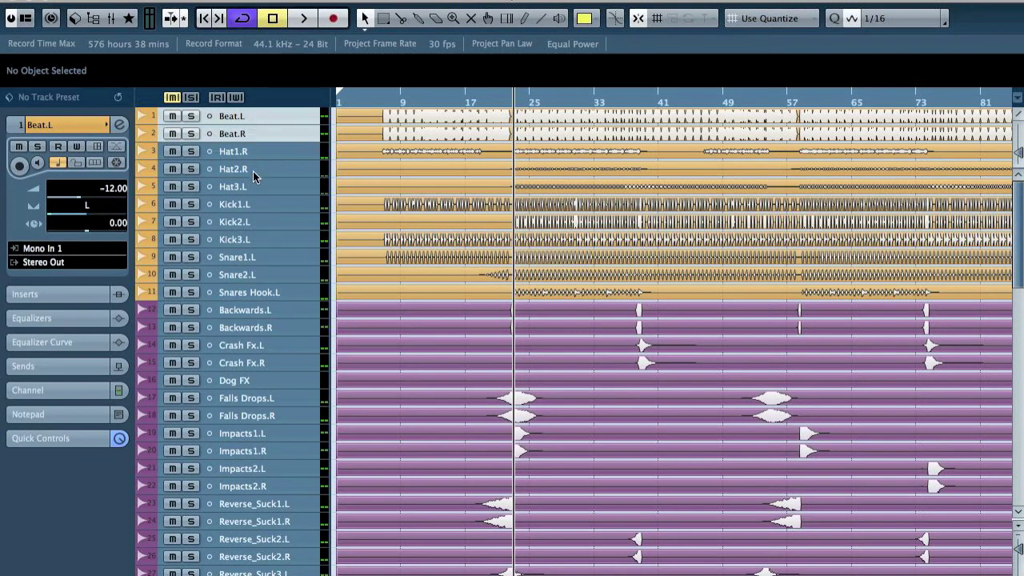
pyautogui.moveTo(256, 116); pyautogui.dragTo(256, 301)
# Move the Hat1.R and Hat2.R tracks together between Snares Hook.L and Beat.L
pyautogui.click(250, 116)
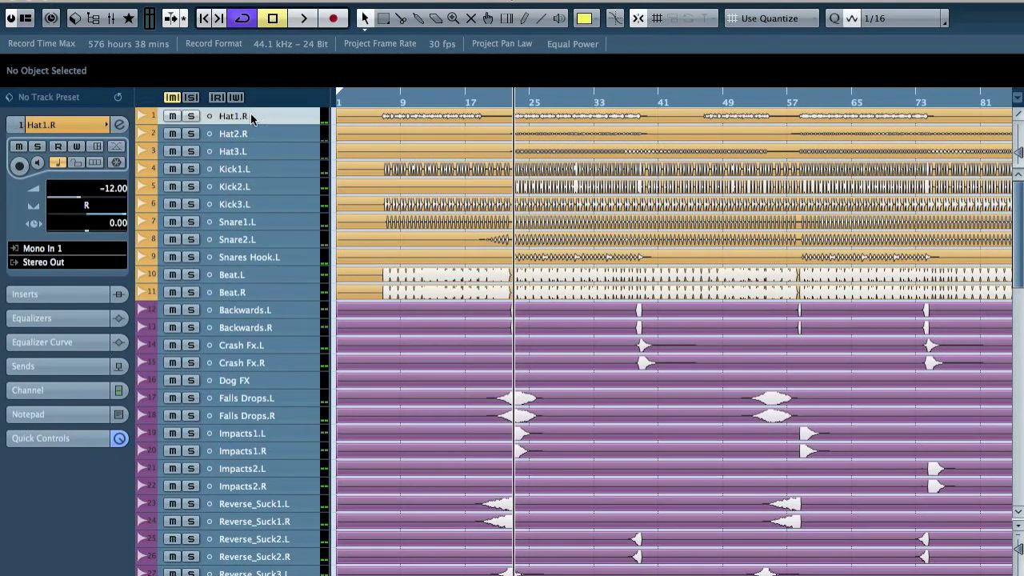
pyautogui.keyDown('shift'); pyautogui.click(251, 134); pyautogui.keyUp('shift')
pyautogui.moveTo(251, 129); pyautogui.dragTo(277, 263)
# Solo all drum tracks from Hat3.L to Beat.R and play them from where the beat starts, just before bar 9
pyautogui.click(236, 277)
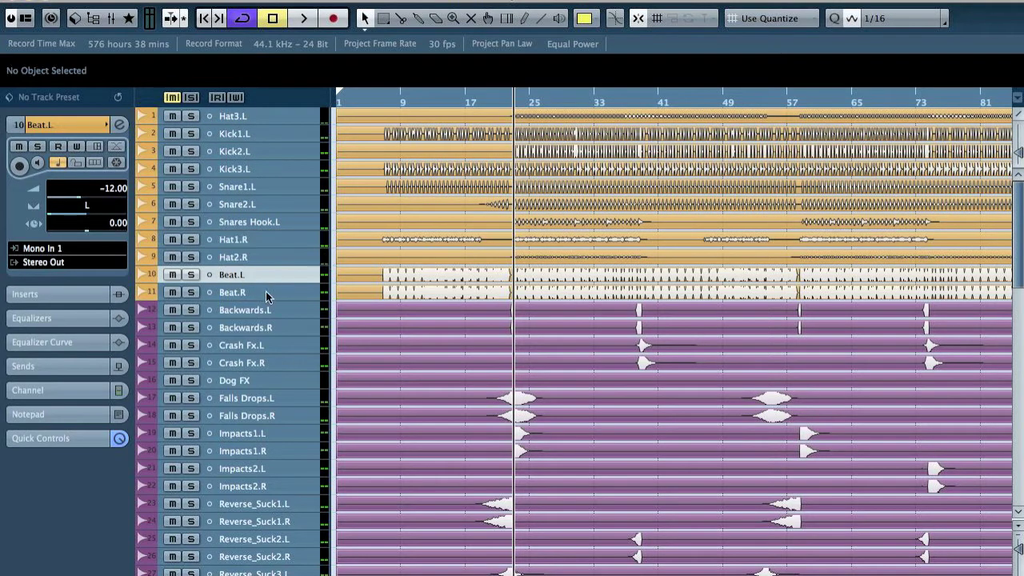
pyautogui.click(264, 294)
pyautogui.keyDown('shift'); pyautogui.click(257, 112); pyautogui.keyUp('shift')
pyautogui.press('s')
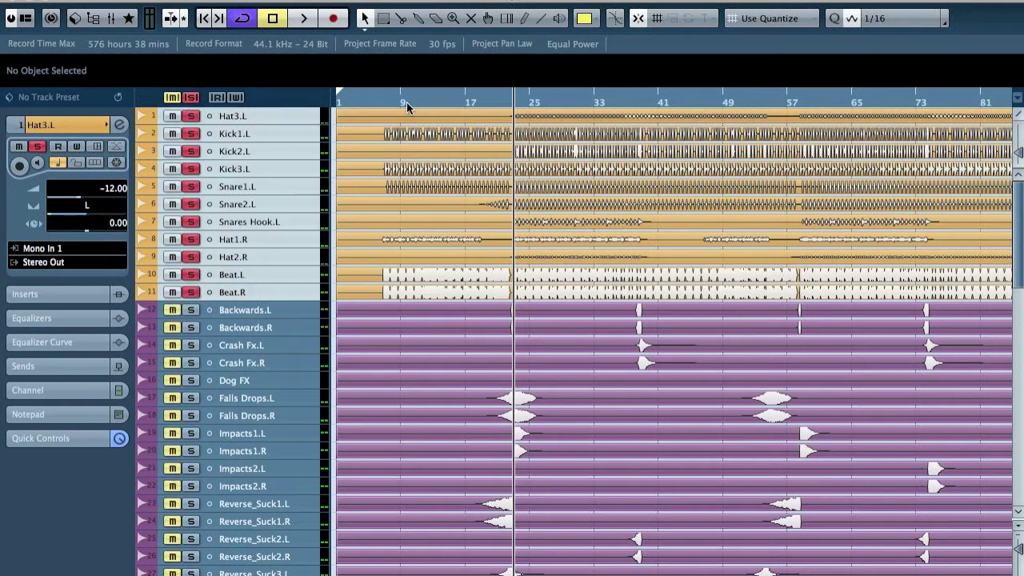
pyautogui.click(383, 97)
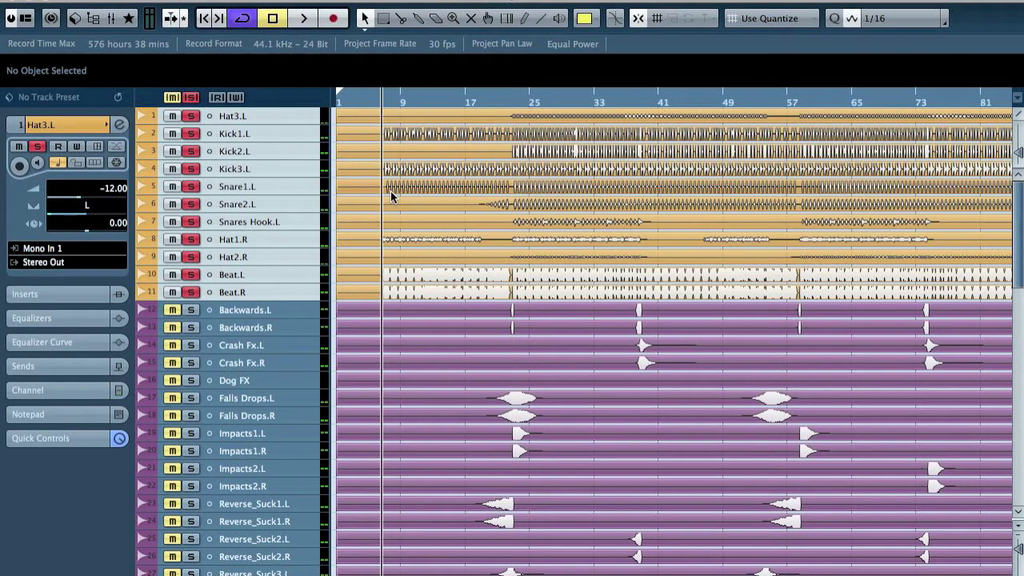
pyautogui.press('space')
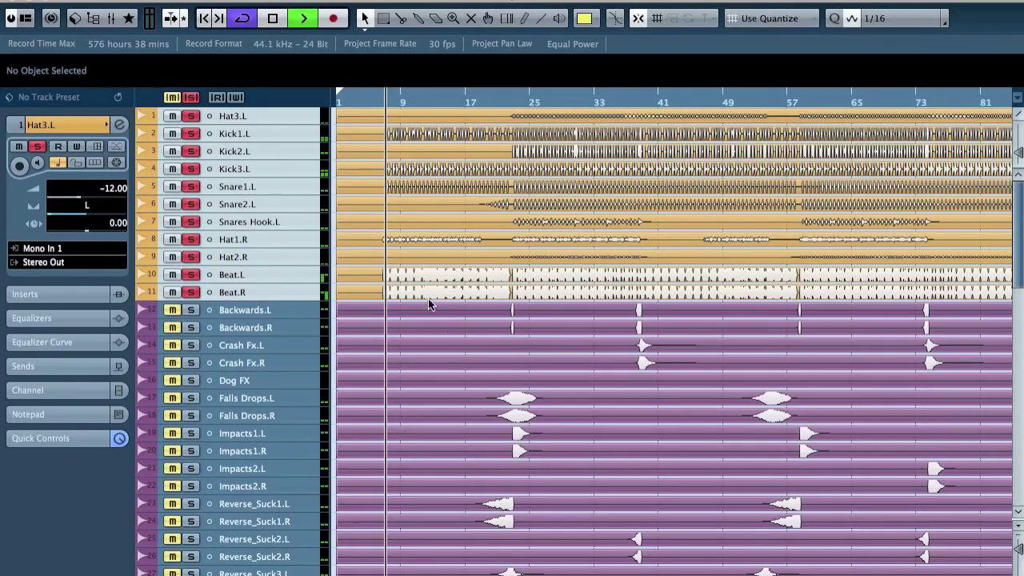
# Raise the Kick3.L fader to -0.90 dB in the mixer during playback
pyautogui.press('F3')
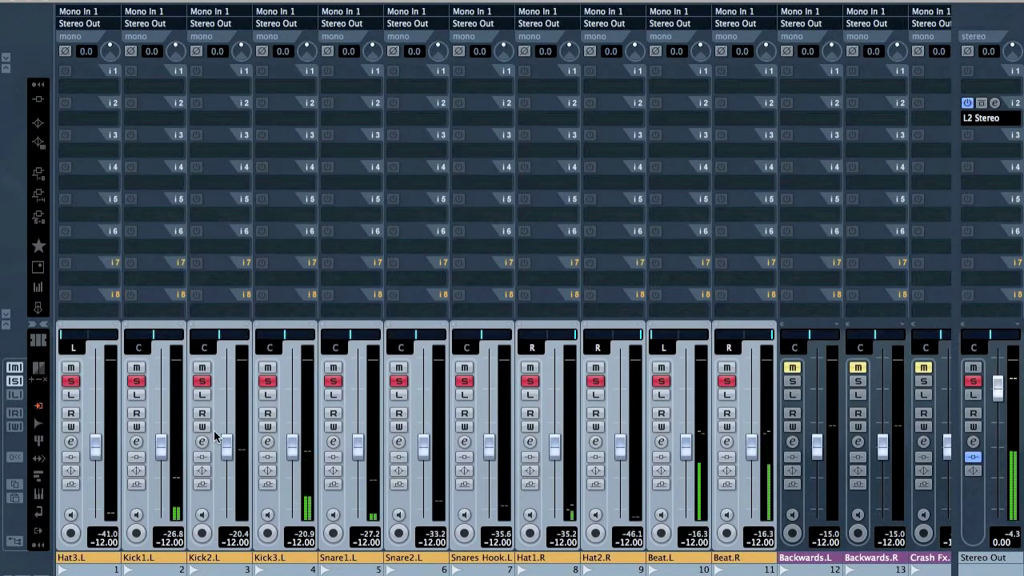
pyautogui.moveTo(292, 442); pyautogui.dragTo(291, 394)
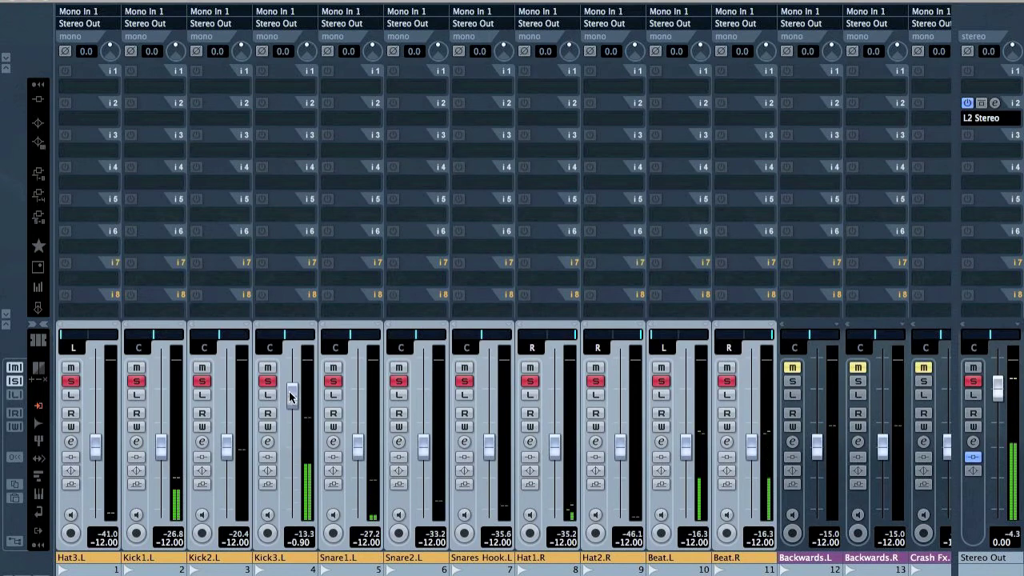
pyautogui.press('F3')
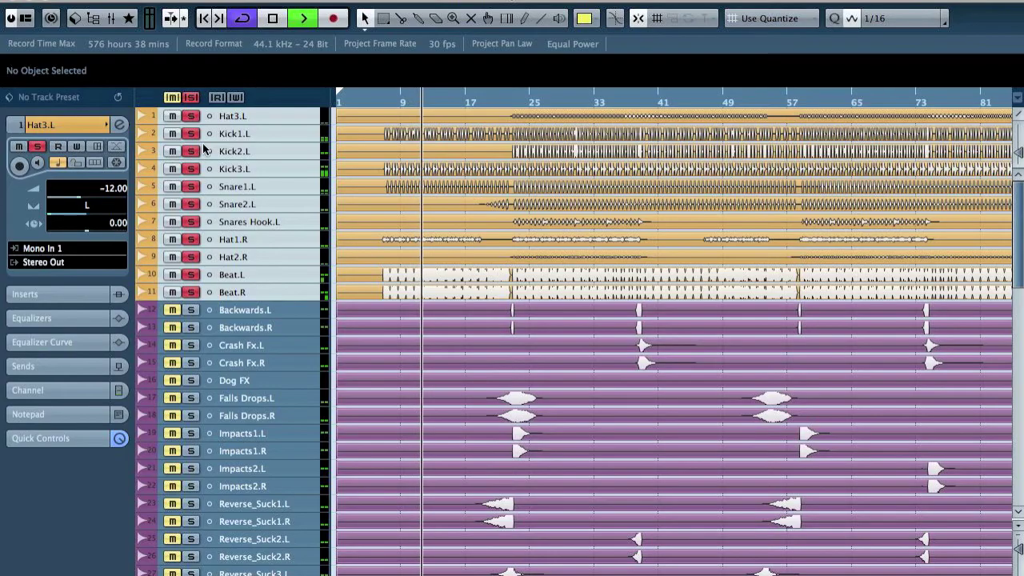
# Move the Hat3.L track between Hat2.R and Beat.L to group it with the other hi-hats
pyautogui.click(238, 114)
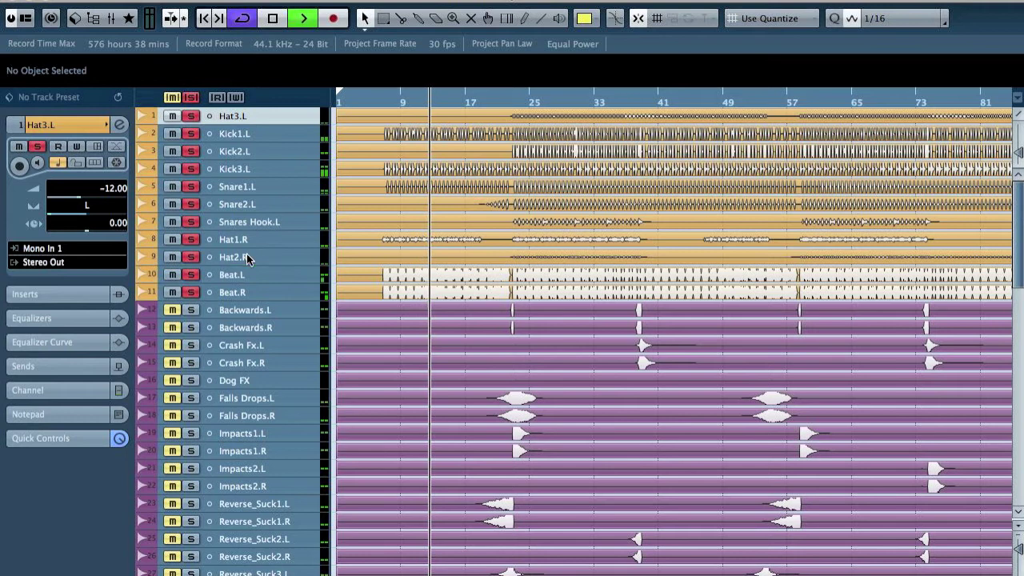
pyautogui.moveTo(238, 115); pyautogui.dragTo(247, 254)
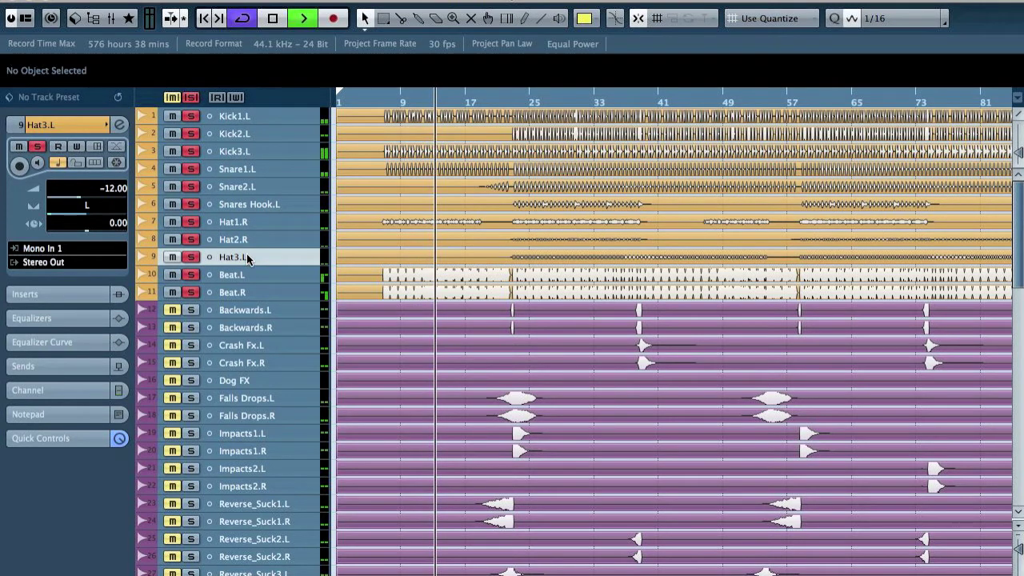
# Centre the pan of Hat1.R and Hat2.R in the mixer and raise the Snare1.L fader to -2.42 dB
pyautogui.press('F3')
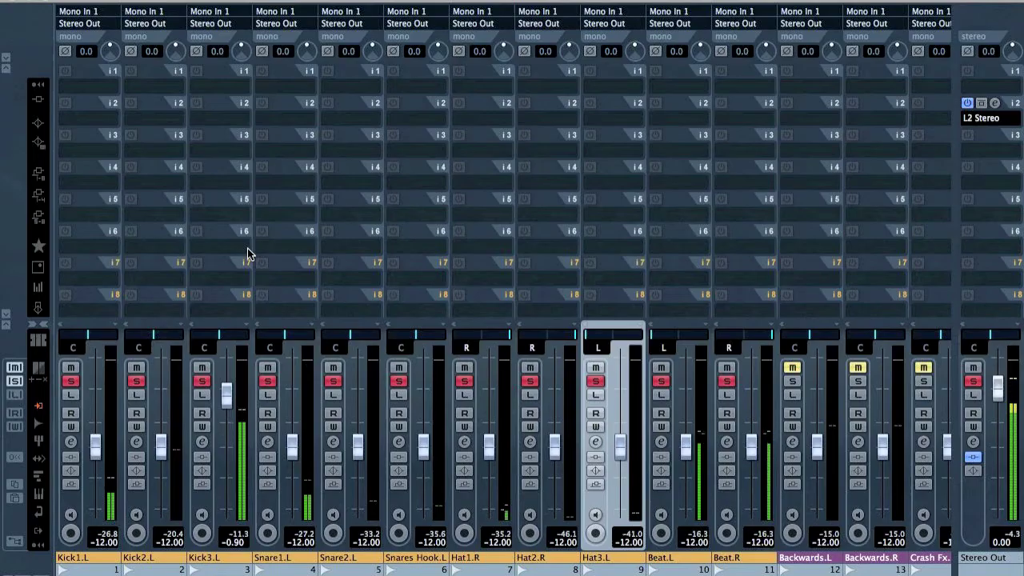
pyautogui.keyDown('ctrl'); pyautogui.click(499, 336); pyautogui.keyUp('ctrl')
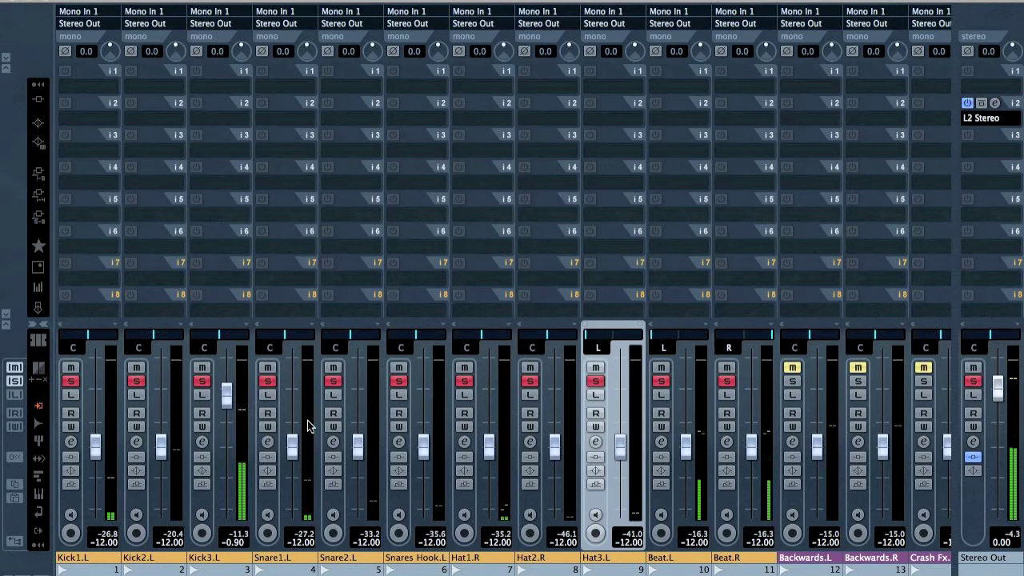
pyautogui.moveTo(292, 442); pyautogui.dragTo(291, 403)
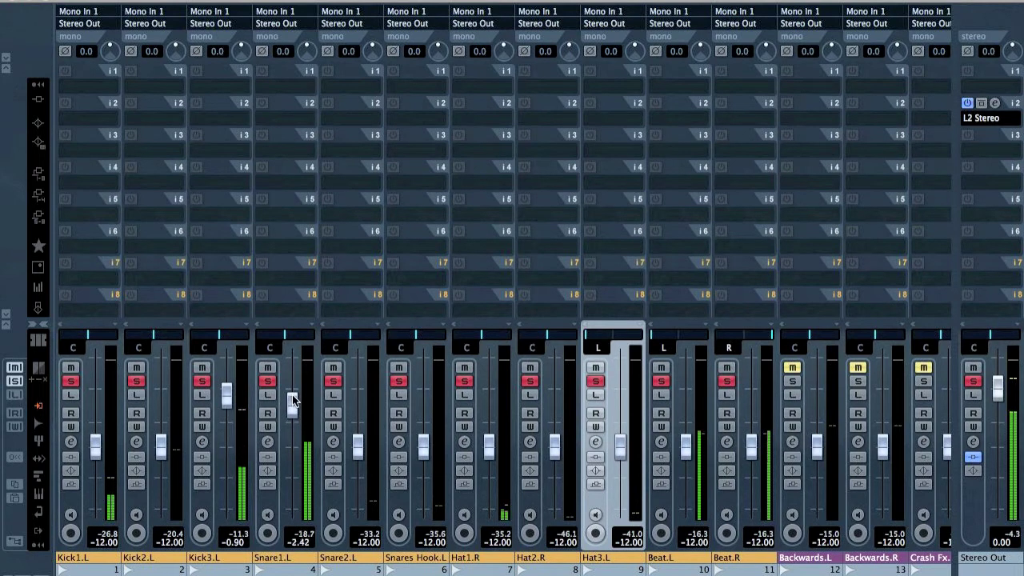
# Raise the Kick1.L fader to -1.26 dB and the Snare2.L fader to -1.50 dB during playback
pyautogui.moveTo(95, 445); pyautogui.dragTo(88, 404)
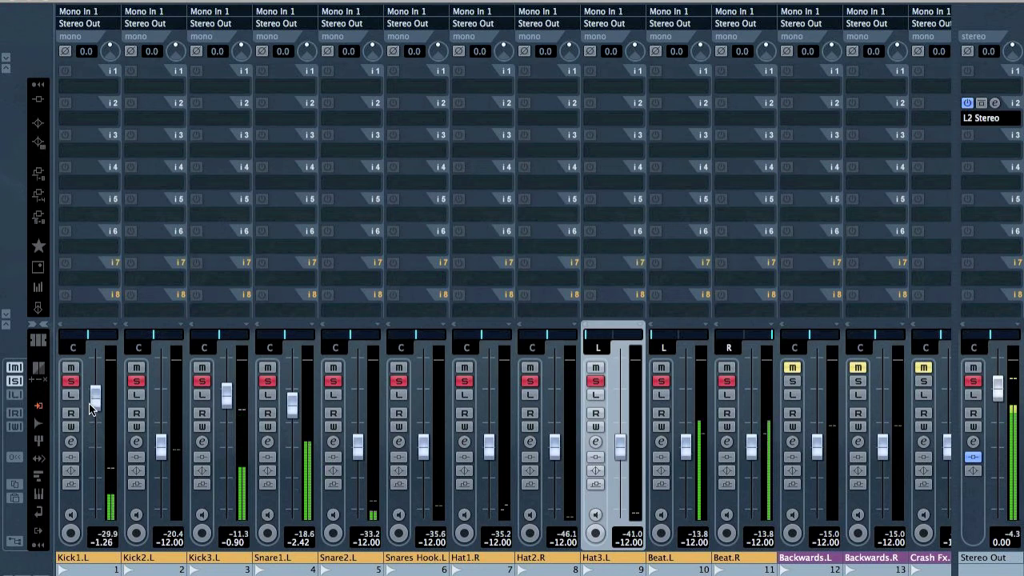
pyautogui.moveTo(358, 446); pyautogui.dragTo(357, 395)
pyautogui.click(357, 385)
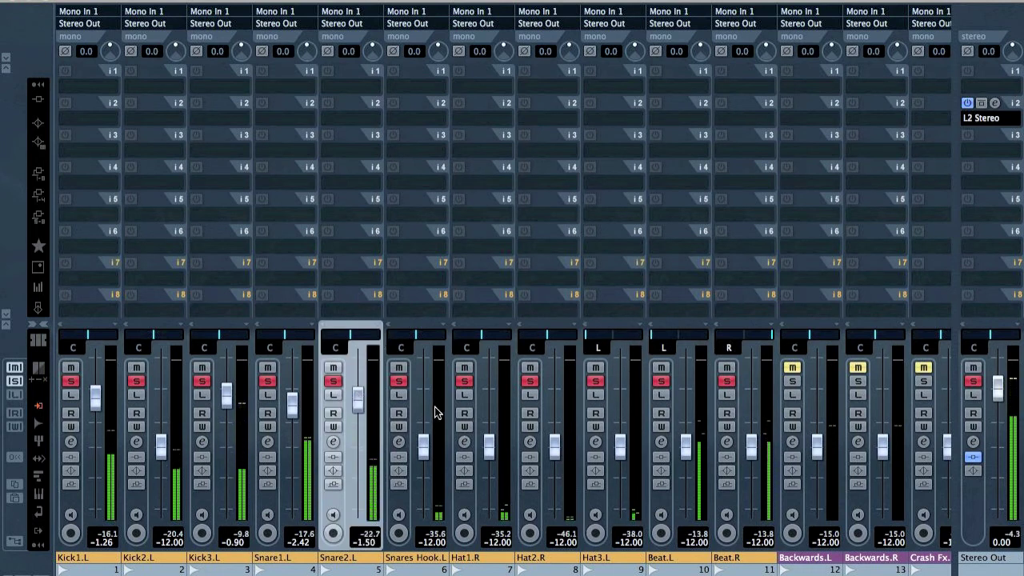
# Raise the Snares Hook.L fader to -4.81 dB, Hat1.R and Hat2.R to -9.55 dB, and Hat3.L to 0.40 dB
pyautogui.moveTo(423, 448); pyautogui.dragTo(423, 416)
pyautogui.moveTo(490, 444)
pyautogui.mouseDown()
pyautogui.moveTo(489, 382)
pyautogui.moveTo(485, 434)
pyautogui.mouseUp()
pyautogui.moveTo(560, 450)
pyautogui.mouseDown()
pyautogui.moveTo(550, 390)
pyautogui.moveTo(549, 453)
pyautogui.moveTo(541, 398)
pyautogui.moveTo(544, 446)
pyautogui.mouseUp()
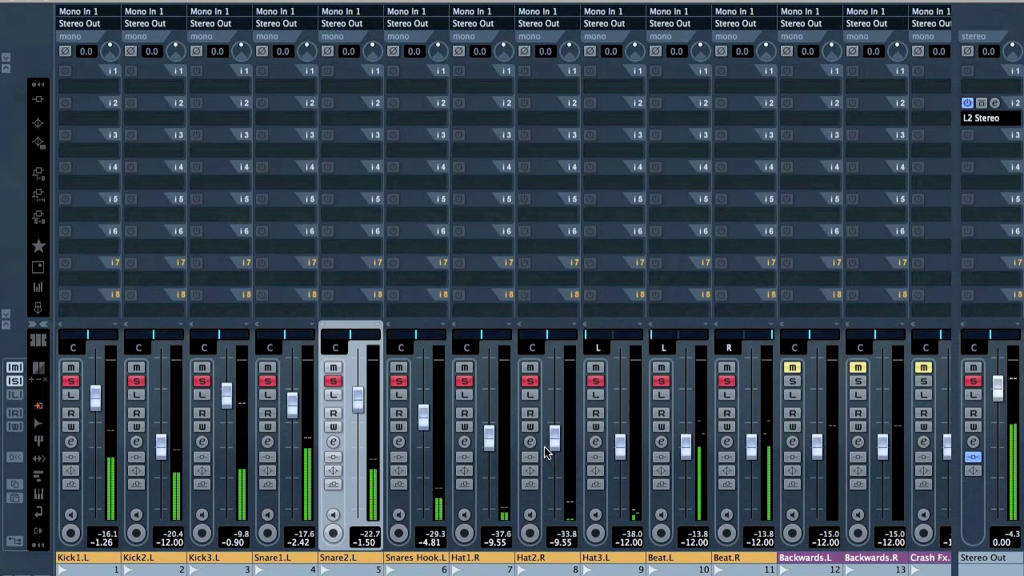
pyautogui.moveTo(628, 452); pyautogui.dragTo(619, 397)
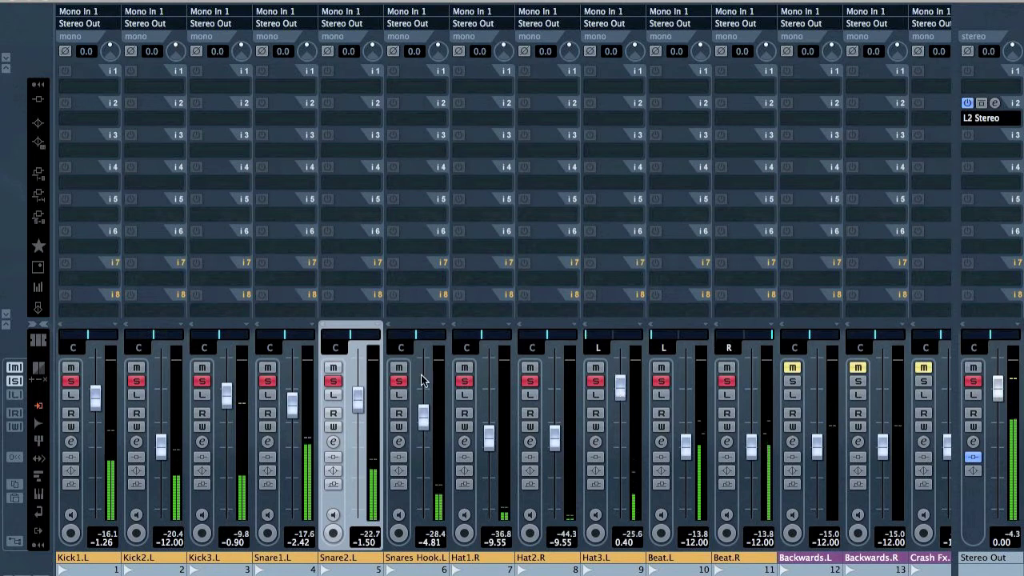
# Pan Hat1.R and Hat2.R hard right and raise their faders to -4.10 dB and -6.81 dB
pyautogui.moveTo(468, 334); pyautogui.dragTo(613, 338)
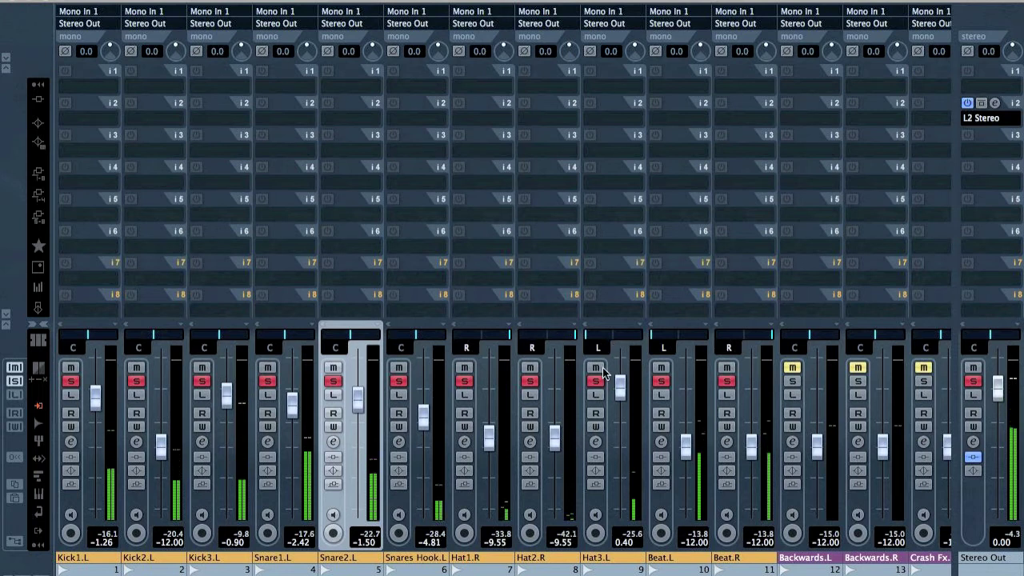
pyautogui.moveTo(551, 443); pyautogui.dragTo(555, 436)
pyautogui.moveTo(488, 437); pyautogui.dragTo(490, 422)
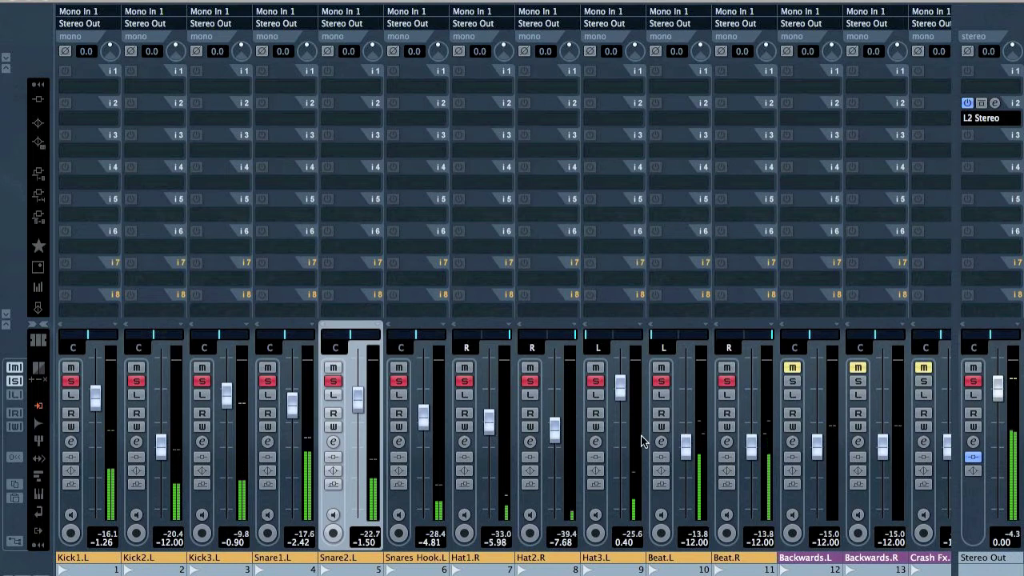
pyautogui.moveTo(556, 426); pyautogui.dragTo(556, 422)
pyautogui.moveTo(489, 425); pyautogui.dragTo(488, 411)
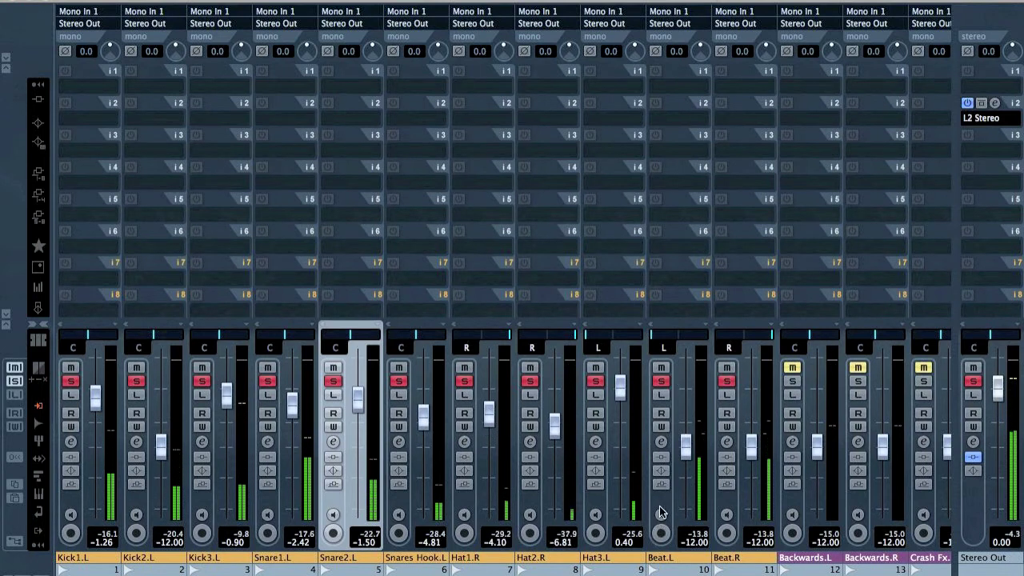
# Add a stereo group channel to the project and name it DRS
pyautogui.click(726, 501)
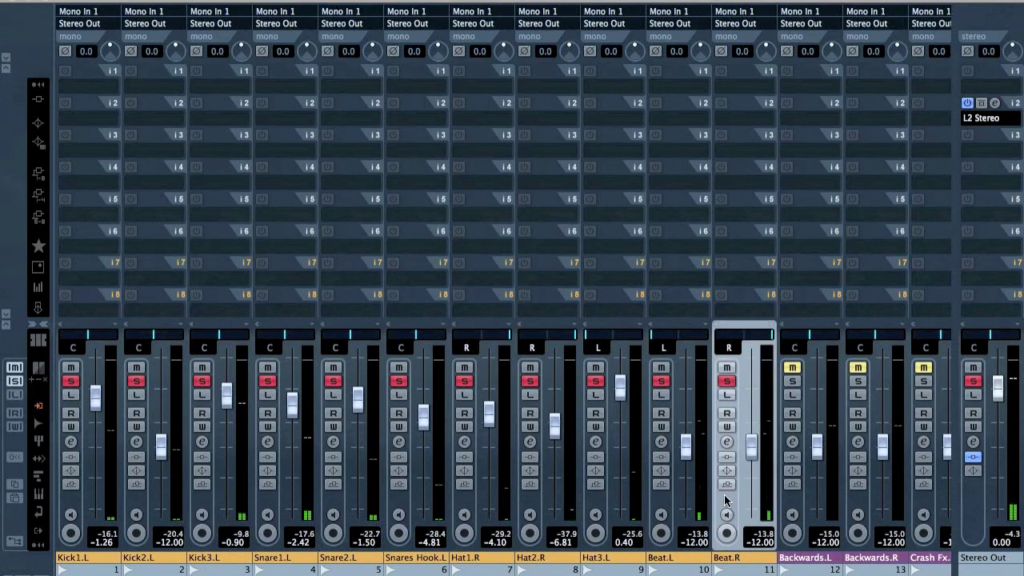
pyautogui.click(766, 229)
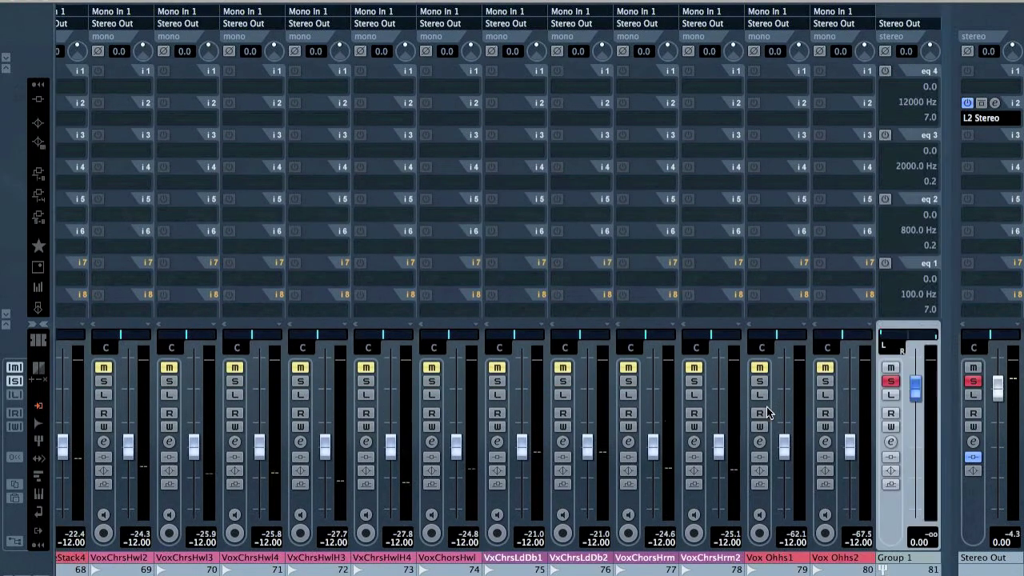
pyautogui.doubleClick(909, 559)
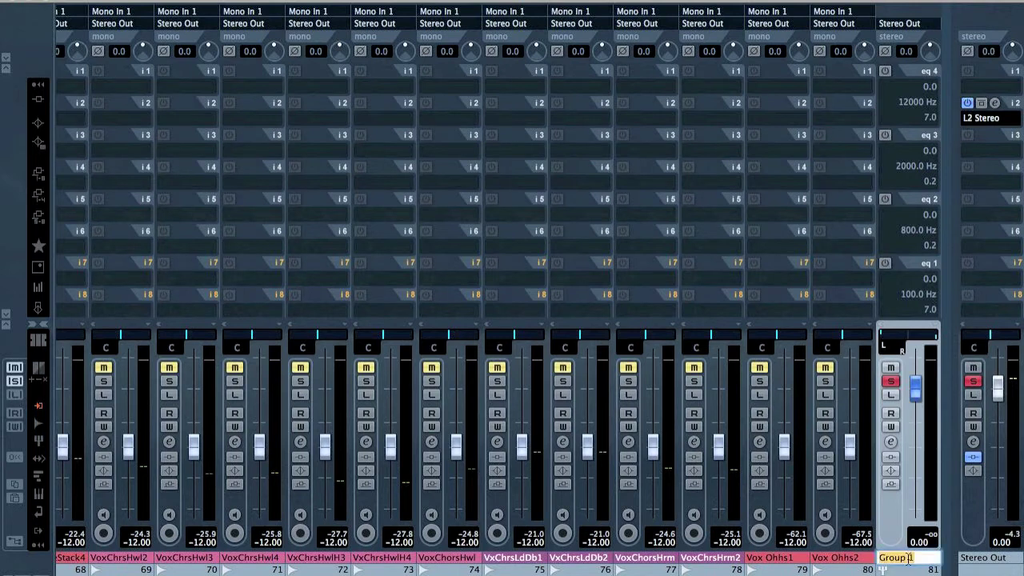
pyautogui.press('Return')
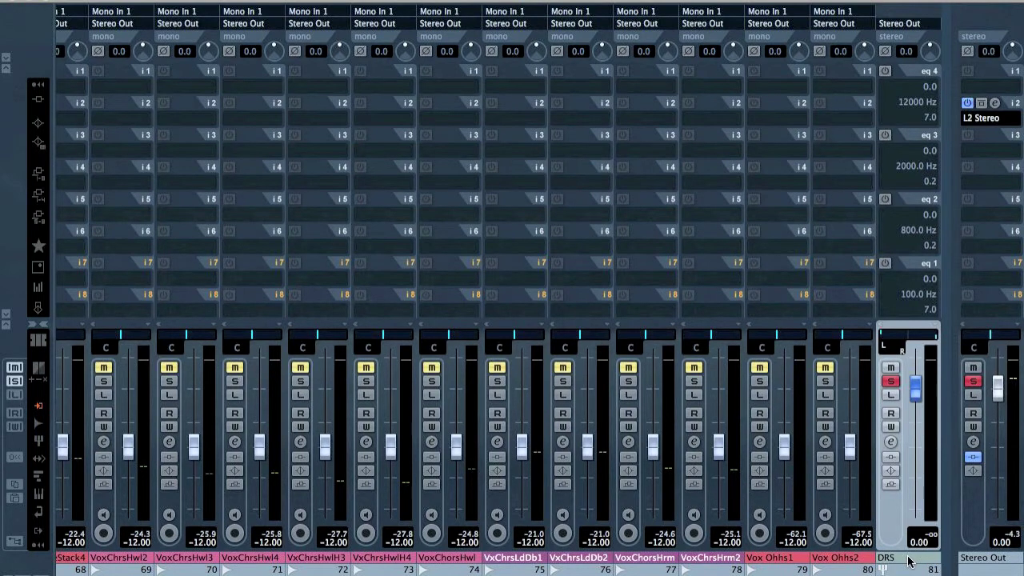
# Route the outputs of all drum channels from Kick1.L to Beat.R to the DRS group
pyautogui.hscroll(-15, 783, 395)
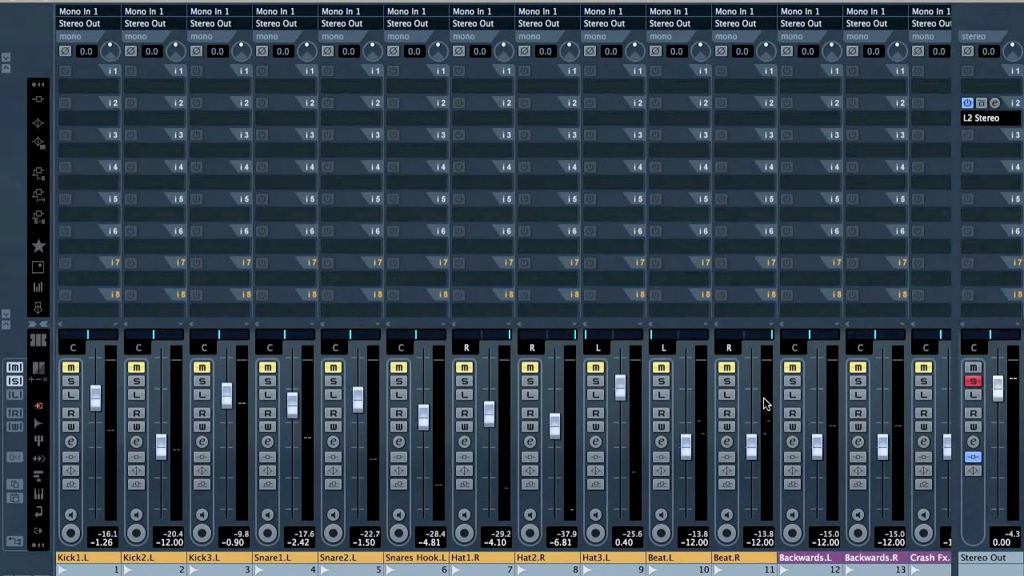
pyautogui.click(731, 503)
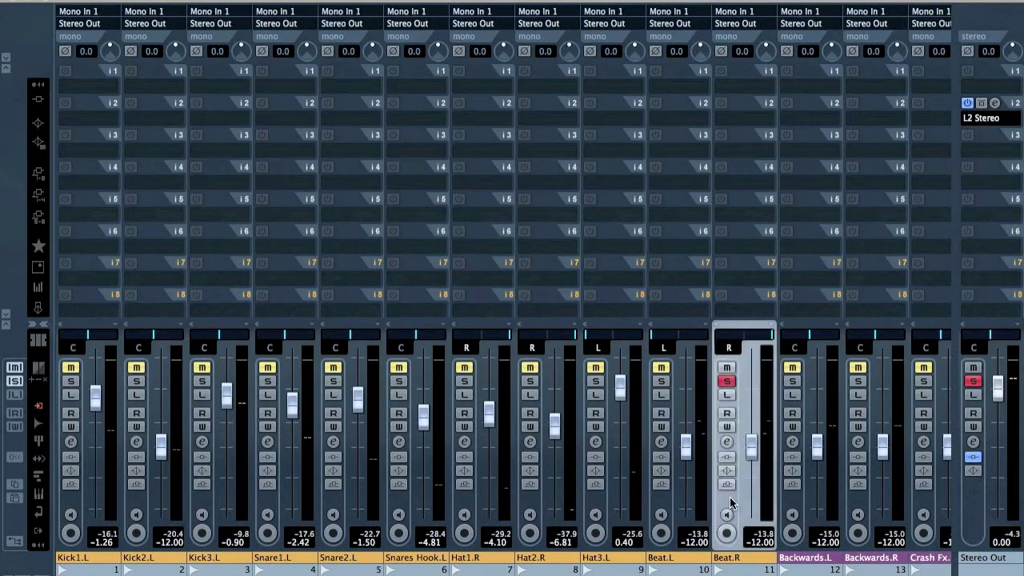
pyautogui.keyDown('shift'); pyautogui.click(74, 494); pyautogui.keyUp('shift')
pyautogui.click(72, 24)
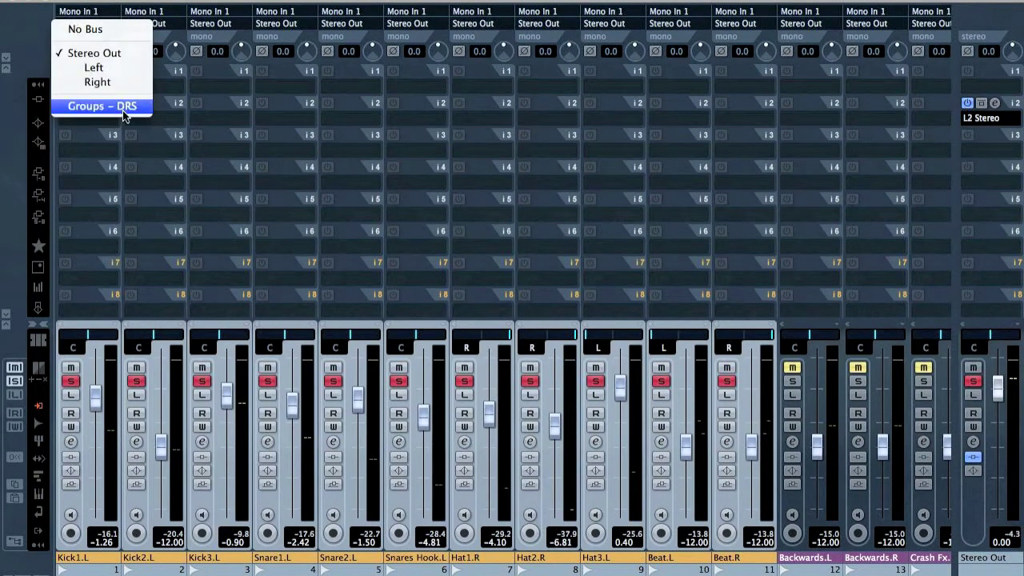
pyautogui.click(345, 209)
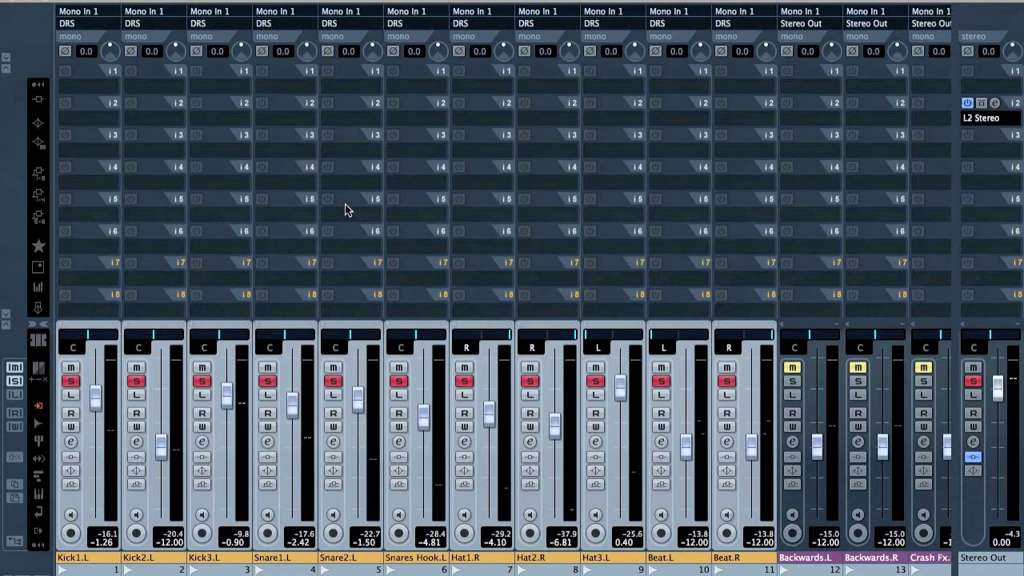
# Solo the DRS group track and move it directly below Beat.R in the track list
pyautogui.press('F3')
pyautogui.scroll(-15, 360, 232)
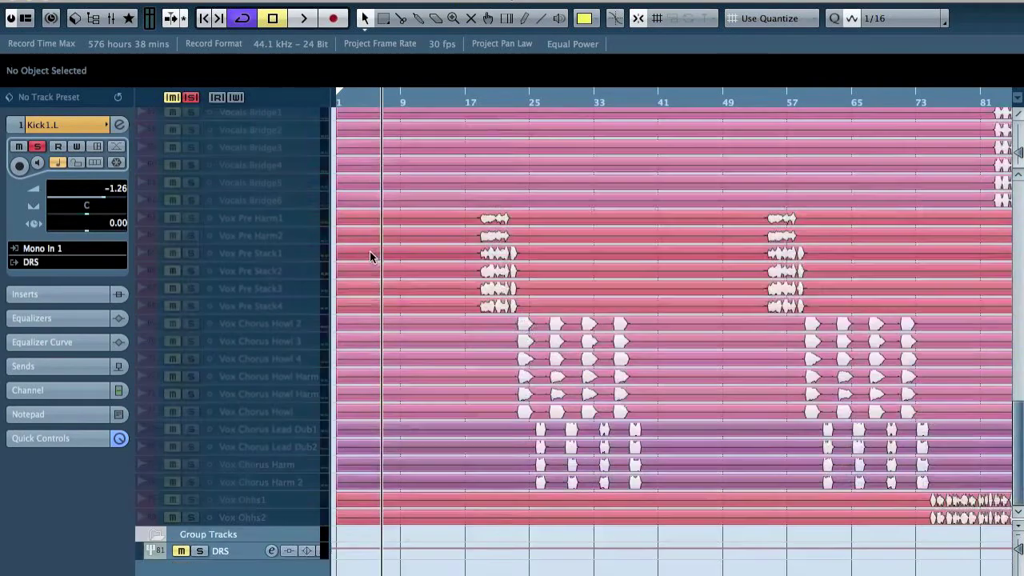
pyautogui.click(201, 552)
pyautogui.scroll(1, 221, 160)
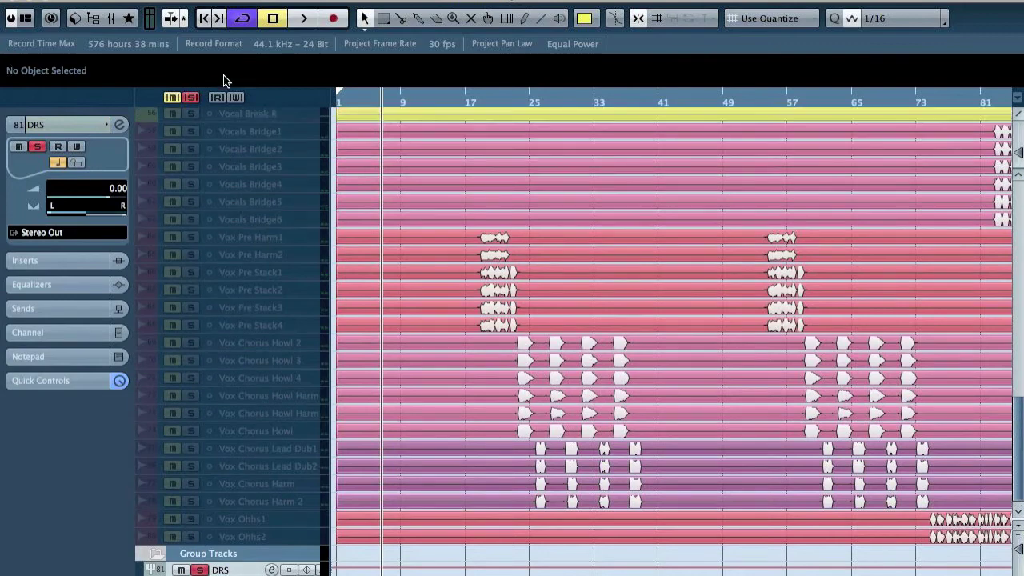
pyautogui.scroll(20, 269, 114)
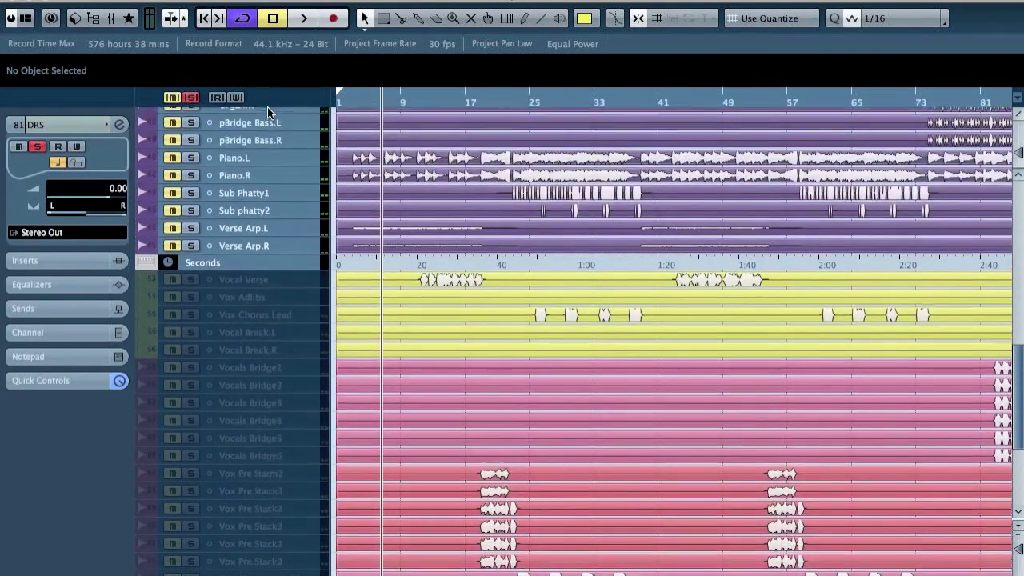
pyautogui.scroll(20, 267, 107)
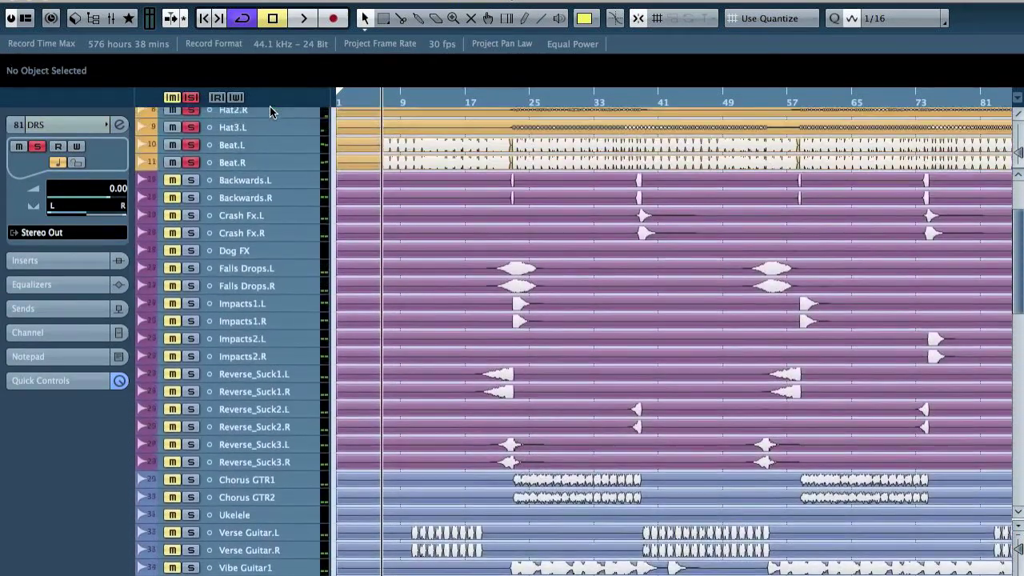
pyautogui.moveTo(269, 107); pyautogui.dragTo(272, 277)
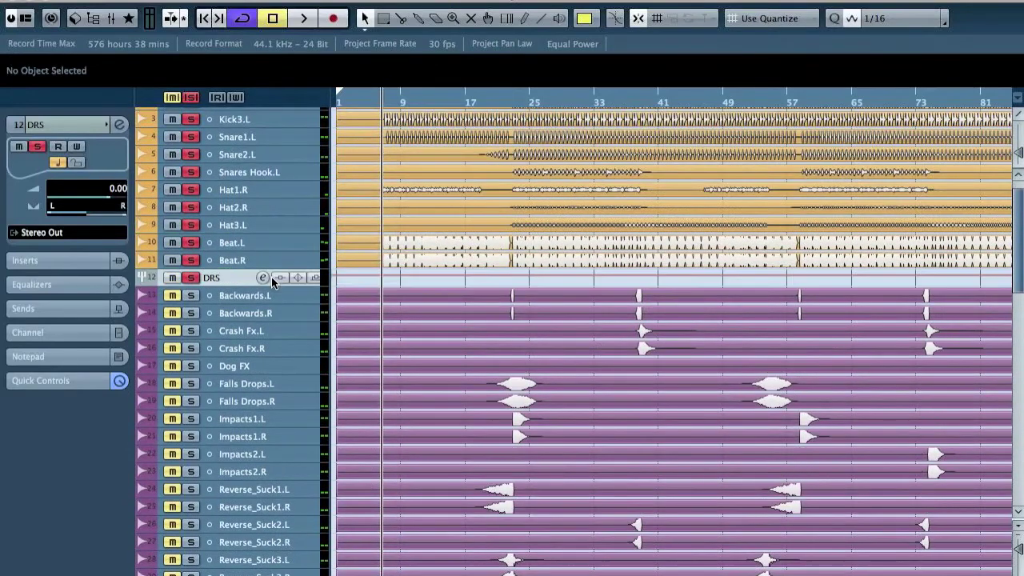
# Clear all solos, solo only the DRS group, and play the drums through it
pyautogui.click(193, 97)
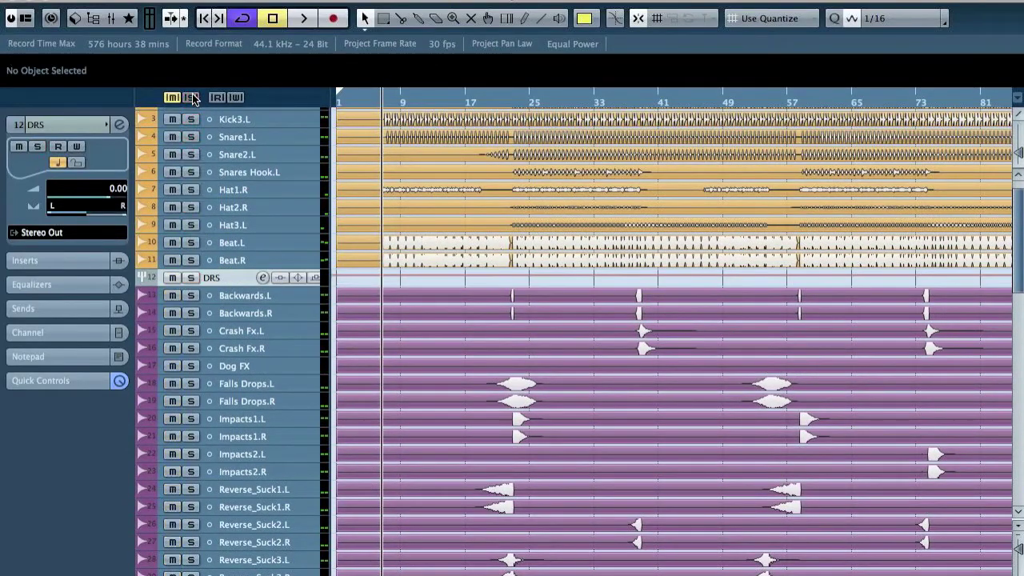
pyautogui.click(191, 278)
pyautogui.press('space')
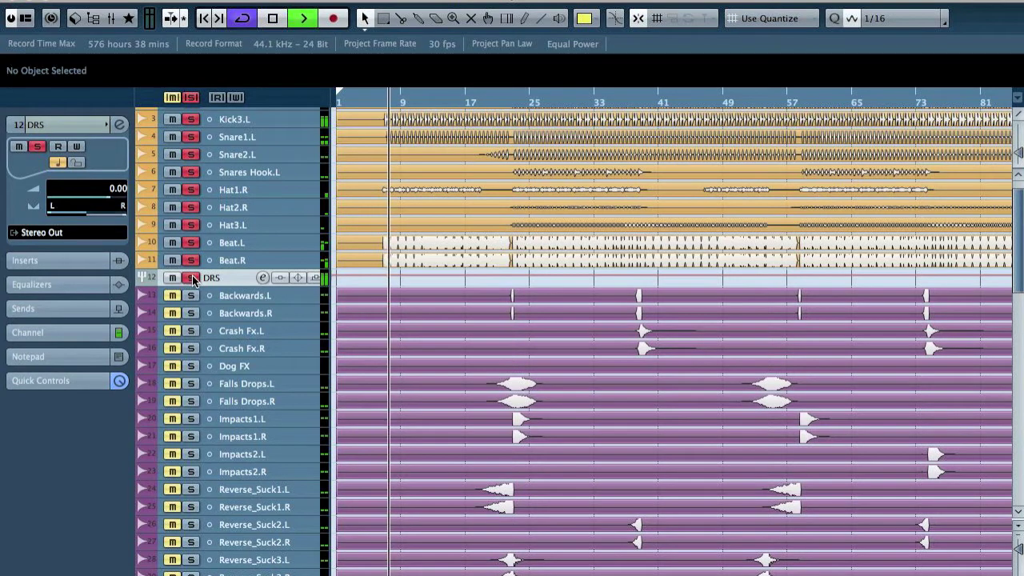
# Insert MV2 Stereo in the DRS group's second insert slot, with Low Level at 11.9 and High Level at -2.9
pyautogui.press('F3')
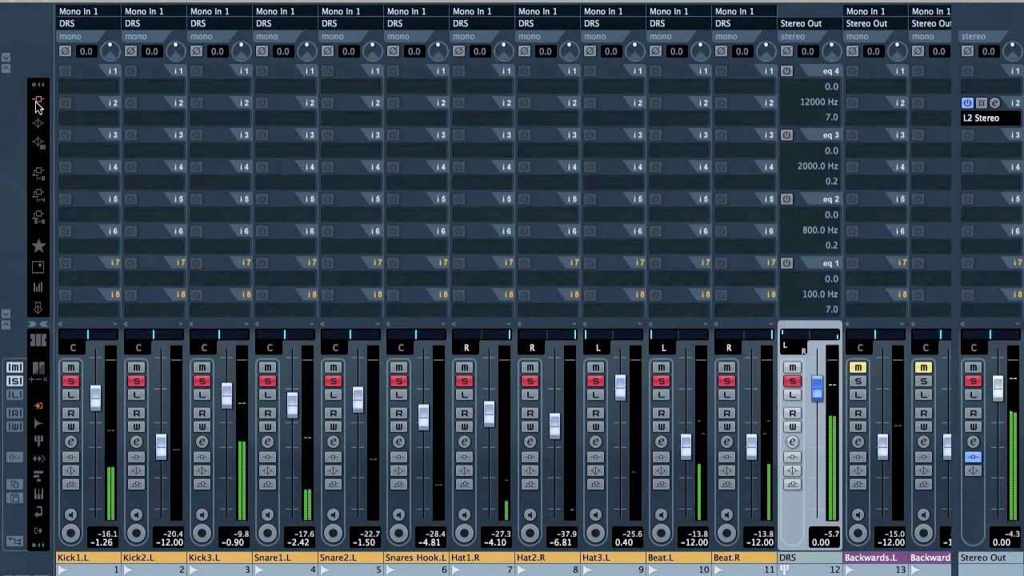
pyautogui.click(811, 119)
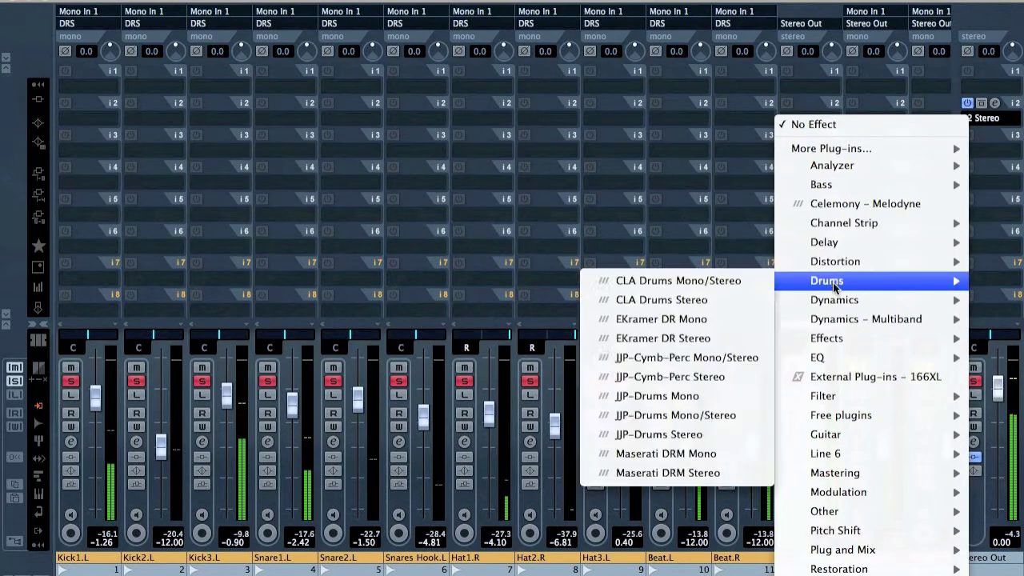
pyautogui.moveTo(834, 300)
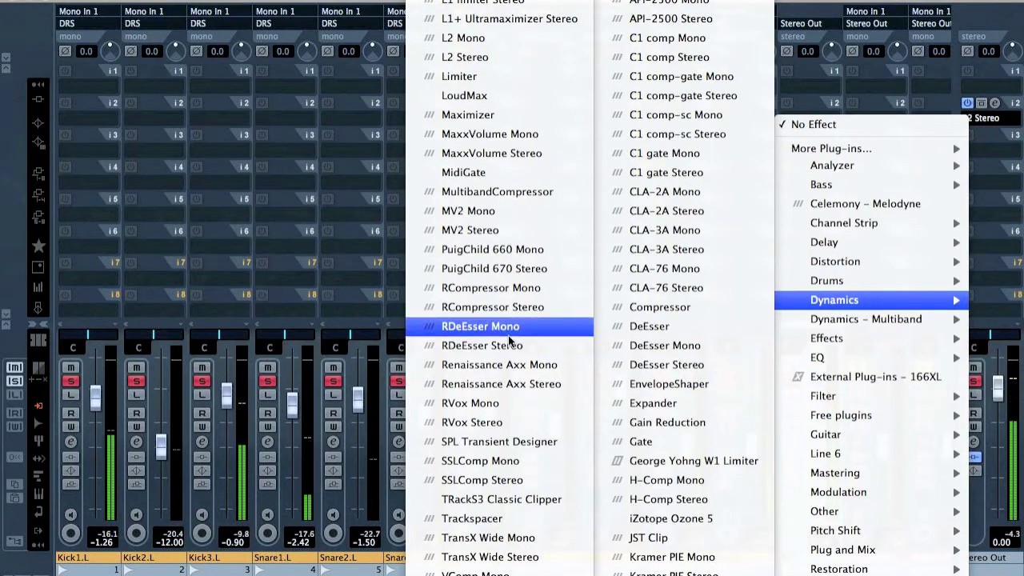
pyautogui.click(476, 230)
pyautogui.moveTo(268, 445); pyautogui.dragTo(269, 390)
pyautogui.moveTo(395, 316); pyautogui.dragTo(395, 340)
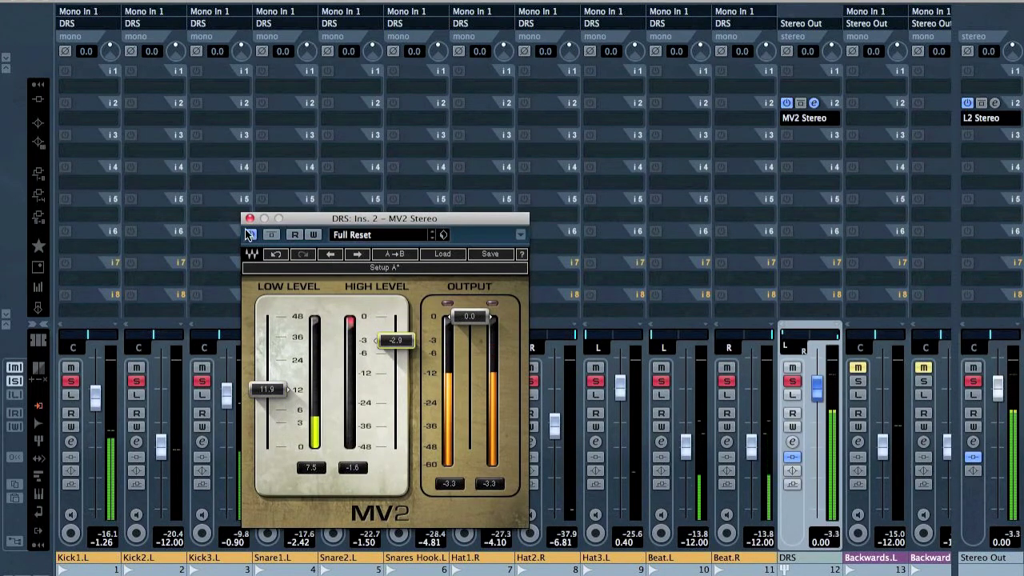
pyautogui.click(538, 297)
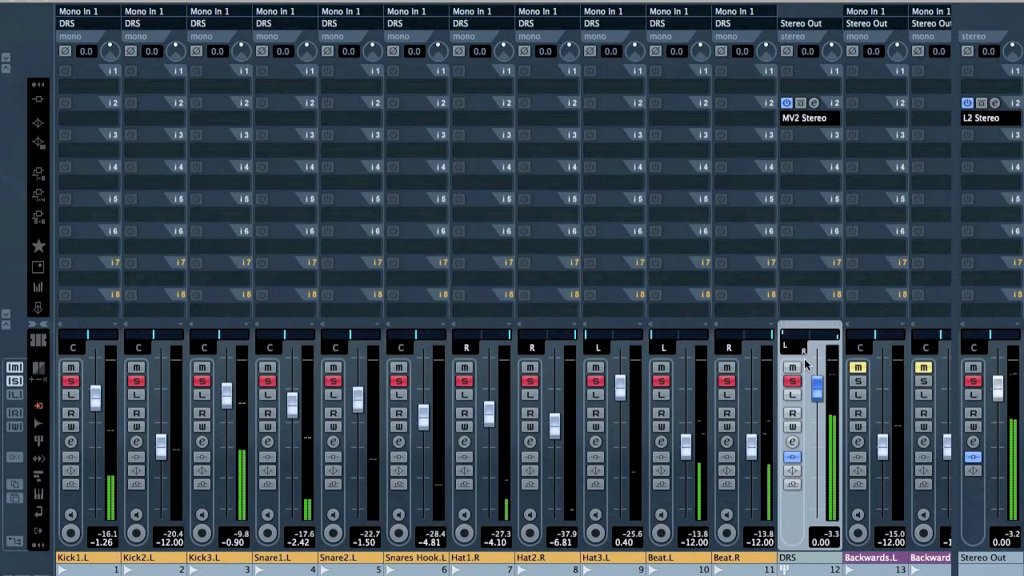
# Take the DRS group out of solo and solo all guitar tracks from Chorus GTR1 to Vibe Guitar4
pyautogui.click(791, 382)
pyautogui.press('F3')
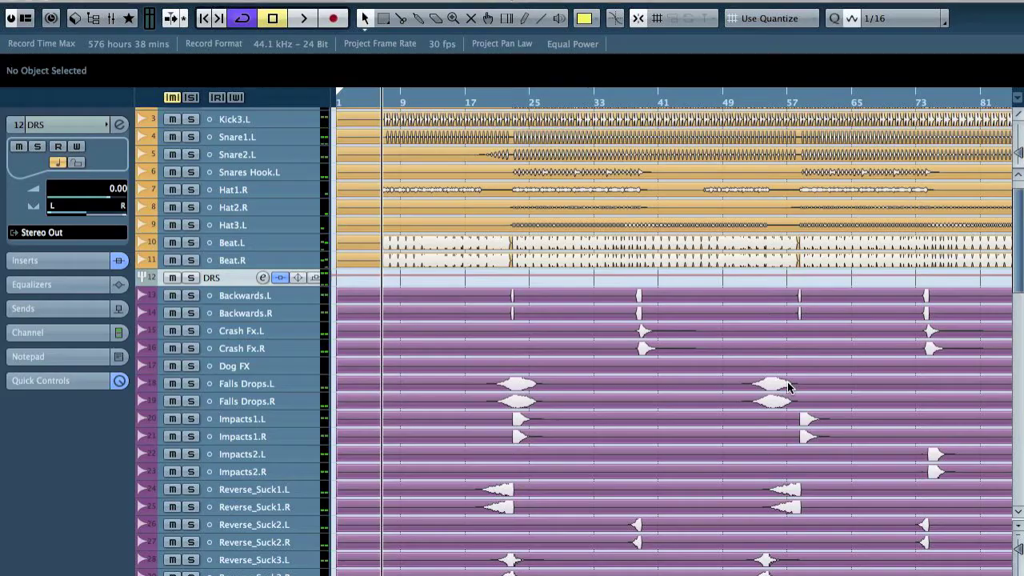
pyautogui.click(272, 300)
pyautogui.scroll(-10, 369, 371)
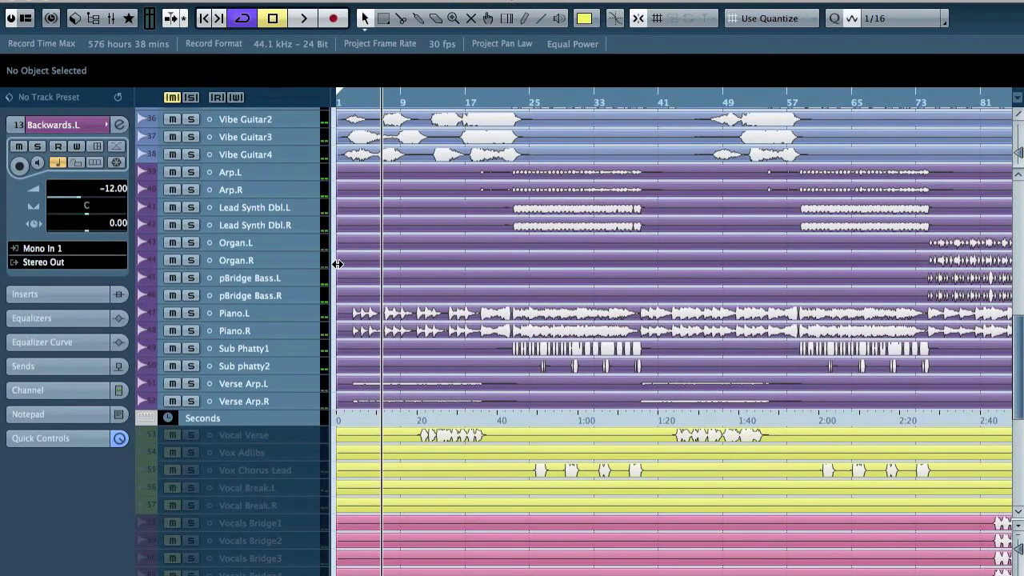
pyautogui.click(289, 155)
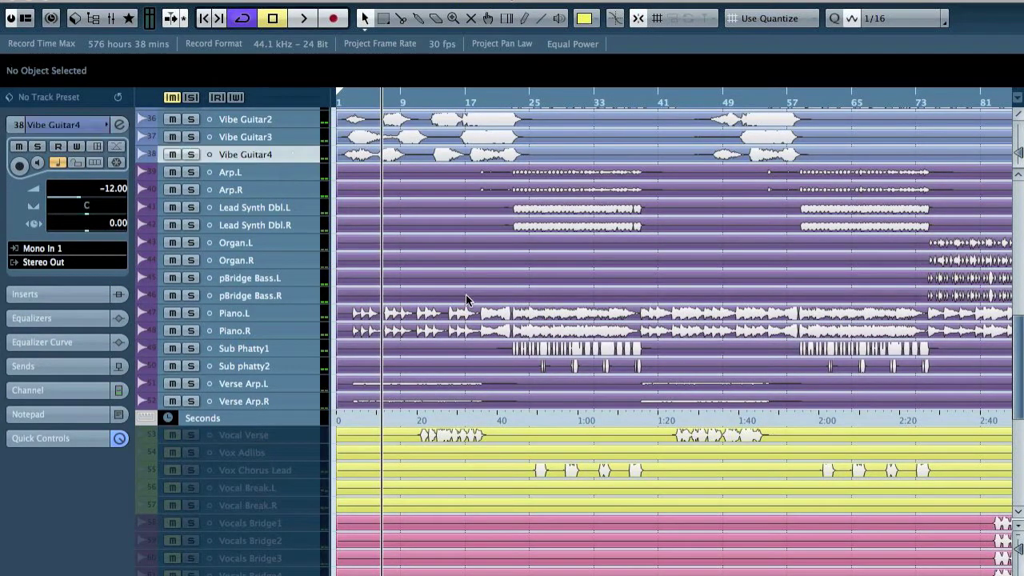
pyautogui.scroll(8, 474, 376)
pyautogui.keyDown('shift'); pyautogui.click(288, 303); pyautogui.keyUp('shift')
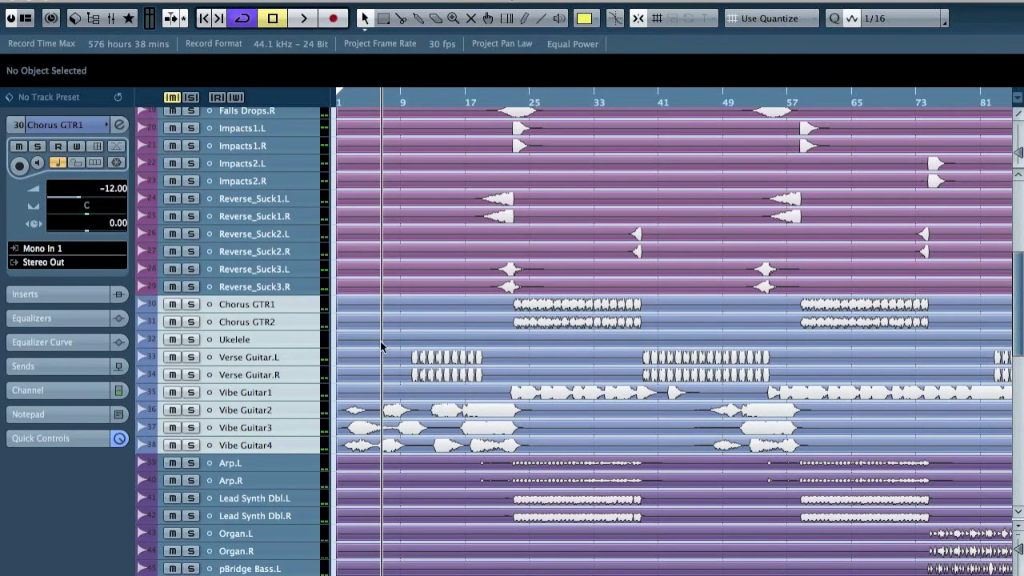
pyautogui.press('s')
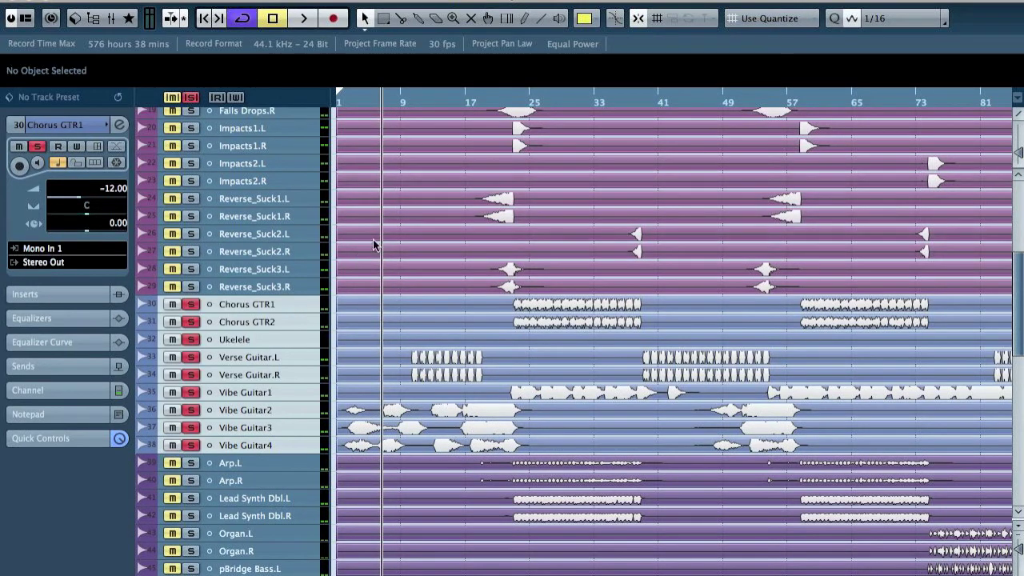
# Play the guitars and pan the chorus, verse and Vibe Guitar3/4 pairs hard left and right, with Vibe Guitar1 and Vibe Guitar2 centred
pyautogui.moveTo(356, 98); pyautogui.dragTo(389, 180)
pyautogui.press('space')
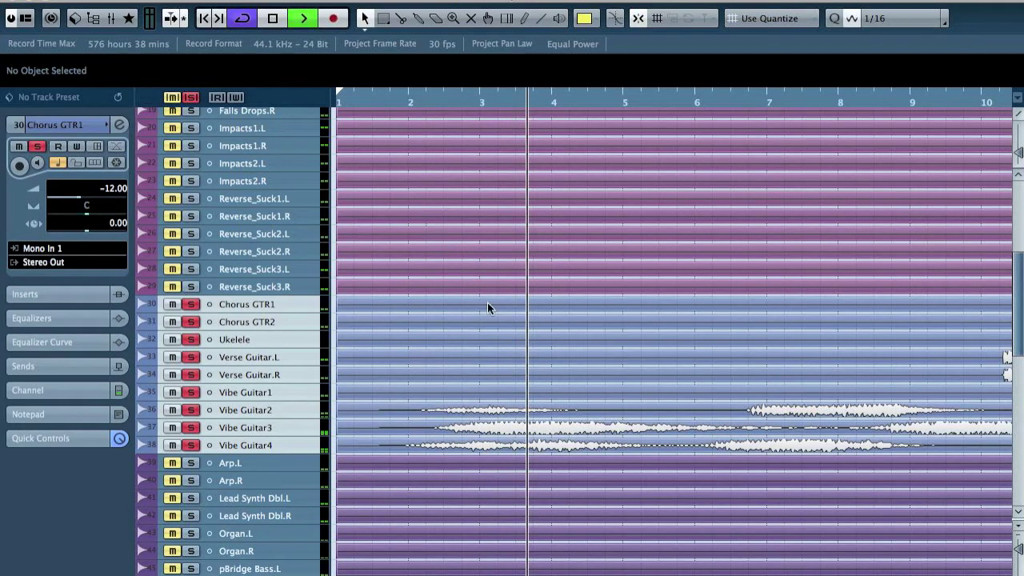
pyautogui.press('F3')
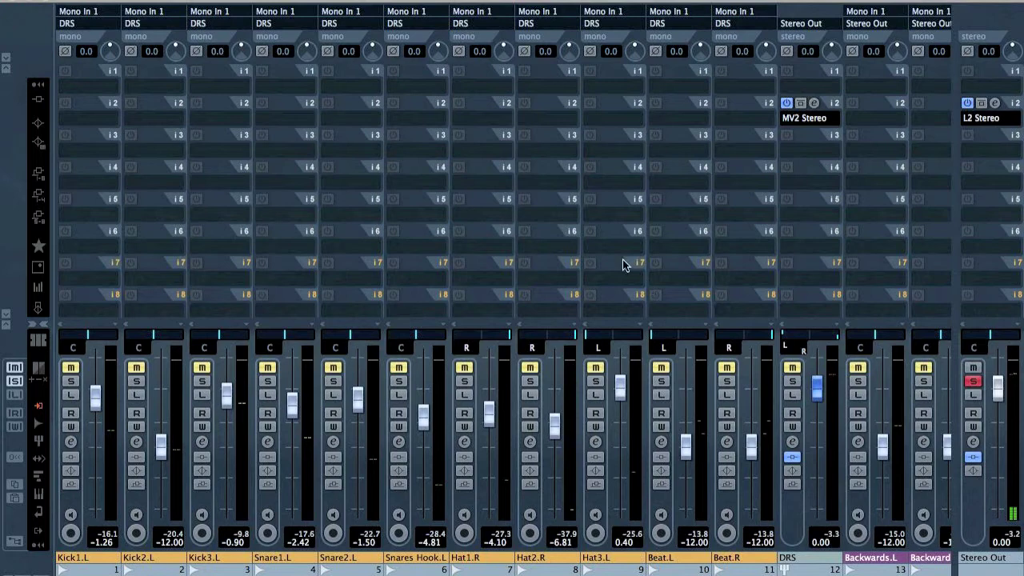
pyautogui.hscroll(10, 625, 266)
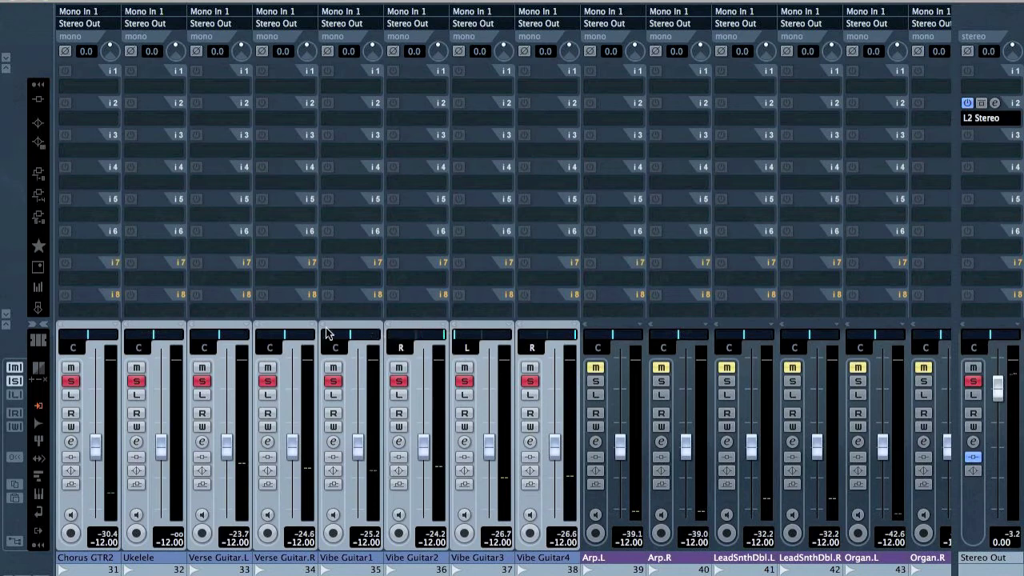
pyautogui.hscroll(-3, 408, 289)
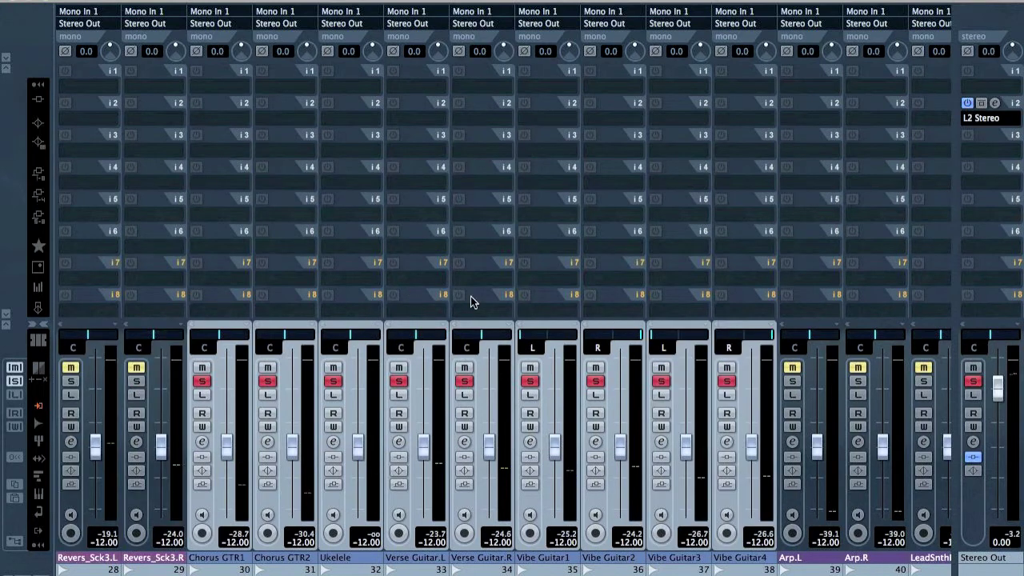
pyautogui.click(425, 337)
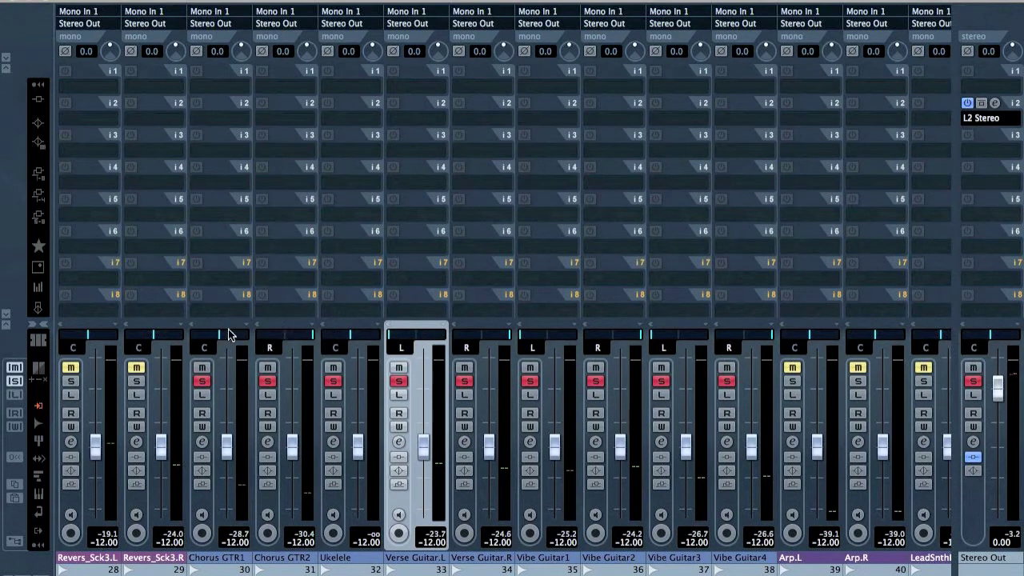
pyautogui.press('F3')
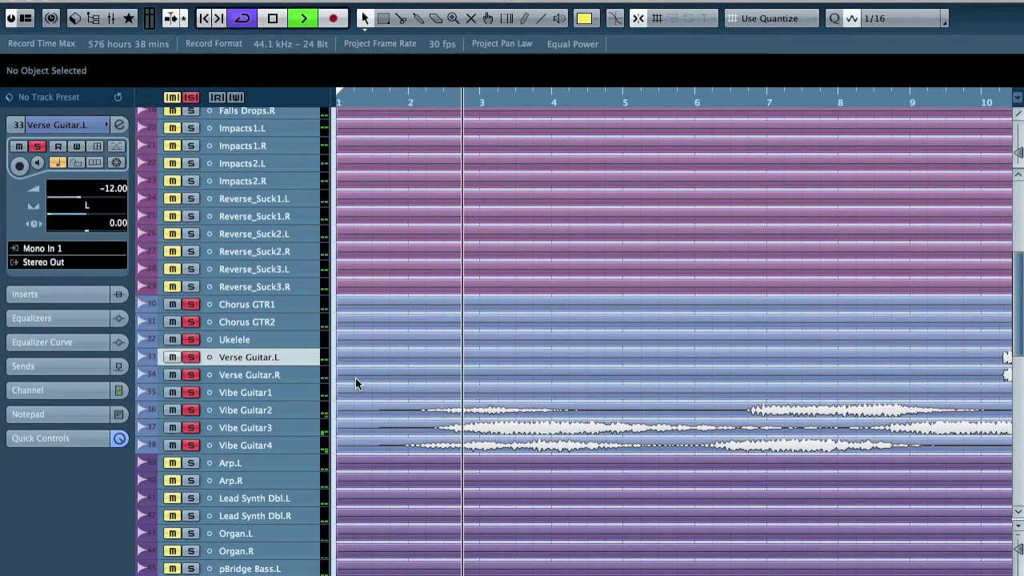
# Set Vibe Guitar2's volume to -7.23 and follow the guitars' playback through to the verse section
pyautogui.click(273, 410)
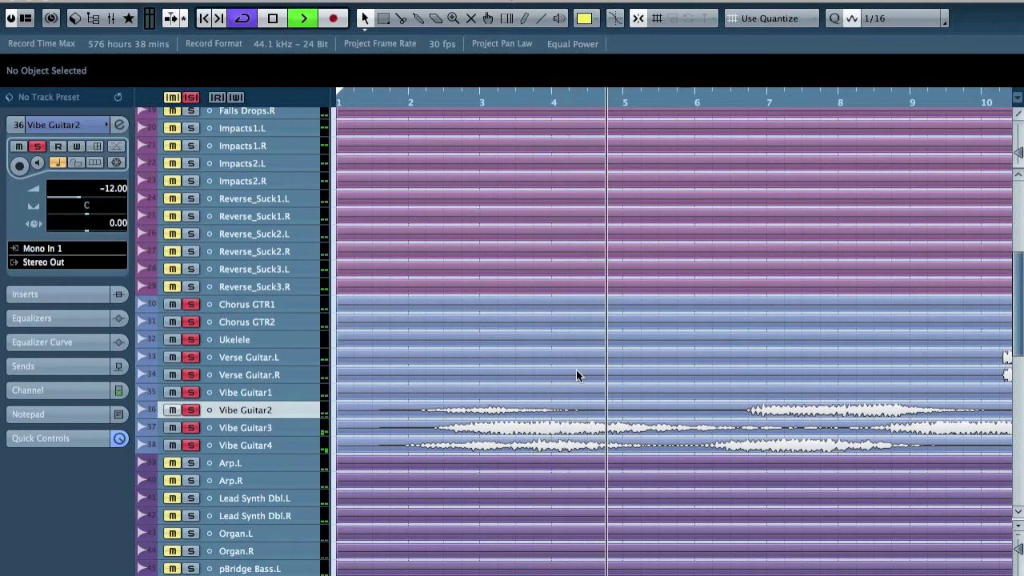
pyautogui.moveTo(77, 193)
pyautogui.mouseDown()
pyautogui.moveTo(115, 201)
pyautogui.moveTo(88, 204)
pyautogui.mouseUp()
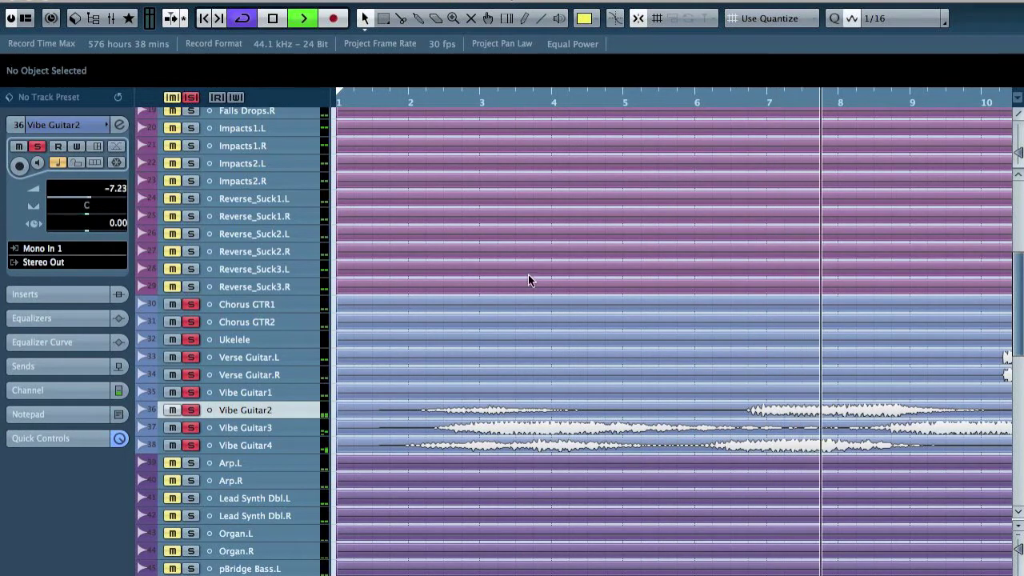
pyautogui.hscroll(6, 528, 275)
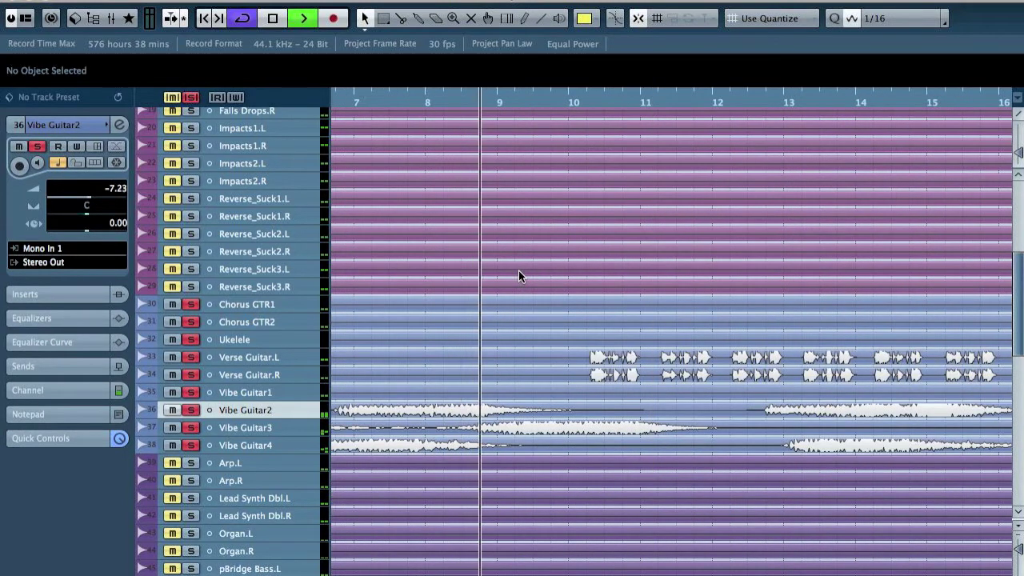
pyautogui.press('g')
pyautogui.press('g')
pyautogui.press('g')
pyautogui.press('g')
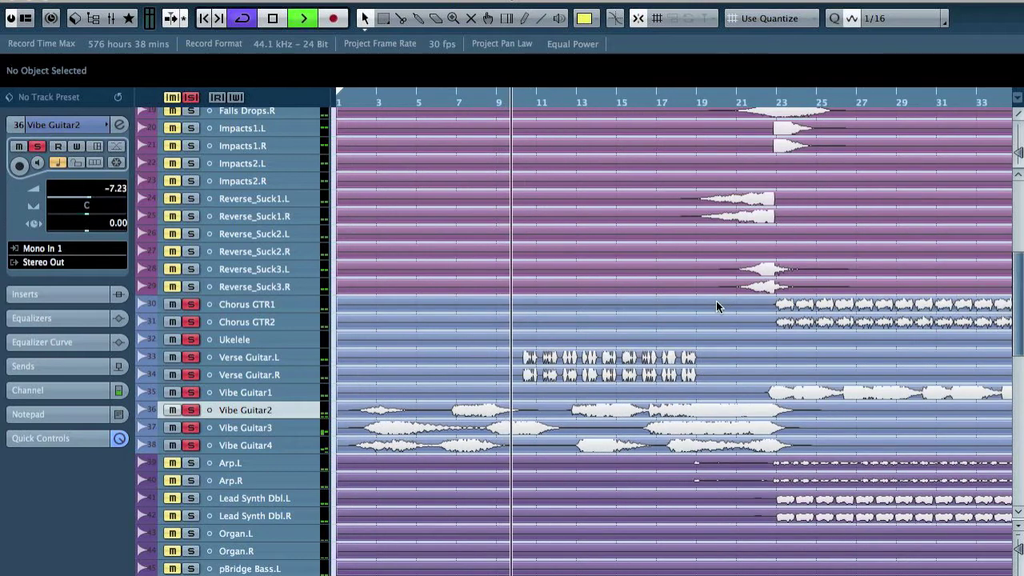
pyautogui.hscroll(3, 717, 301)
# Try to line up Verse Guitar.L with Verse Guitar.R by shifting its audio event to start at 1.1.1.11
pyautogui.click(276, 396)
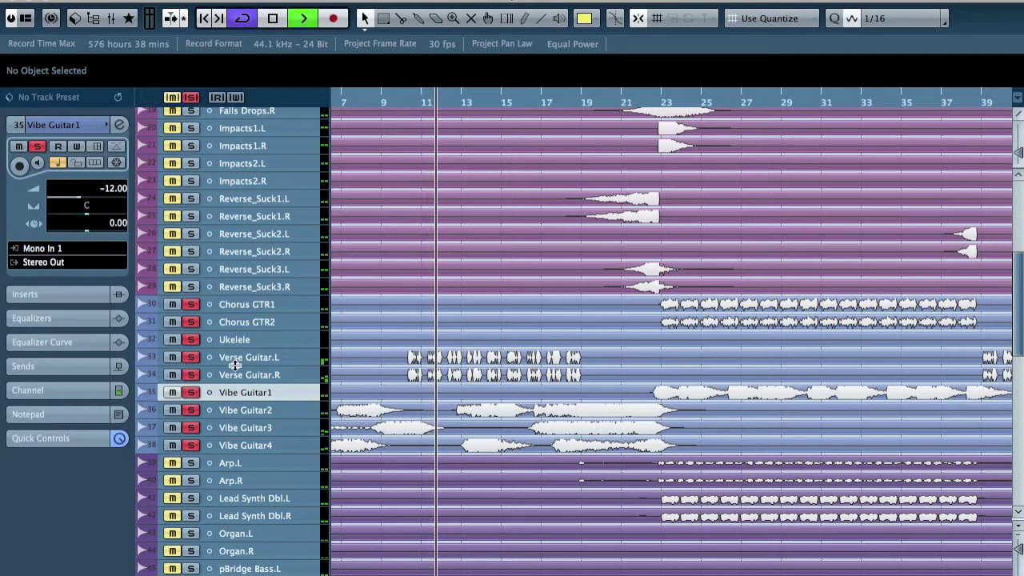
pyautogui.click(280, 371)
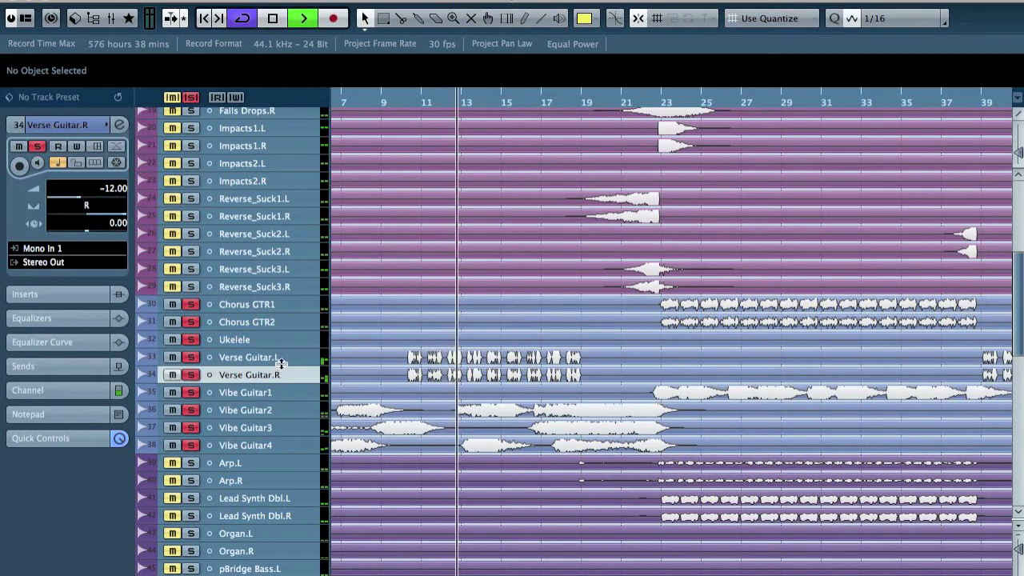
pyautogui.press('space')
pyautogui.click(281, 356)
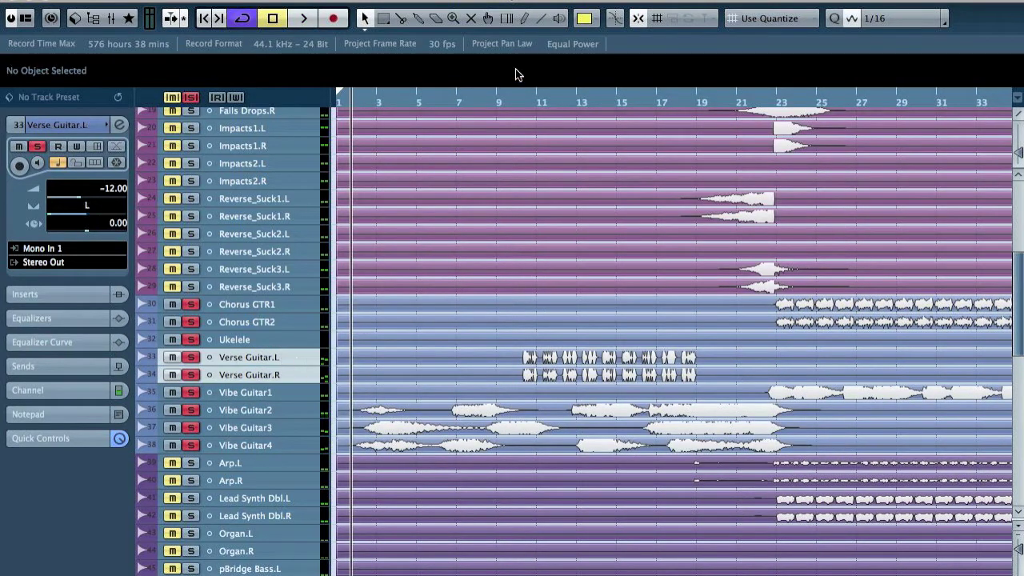
pyautogui.moveTo(514, 100); pyautogui.dragTo(663, 244)
pyautogui.press('space')
pyautogui.moveTo(669, 96); pyautogui.dragTo(665, 112)
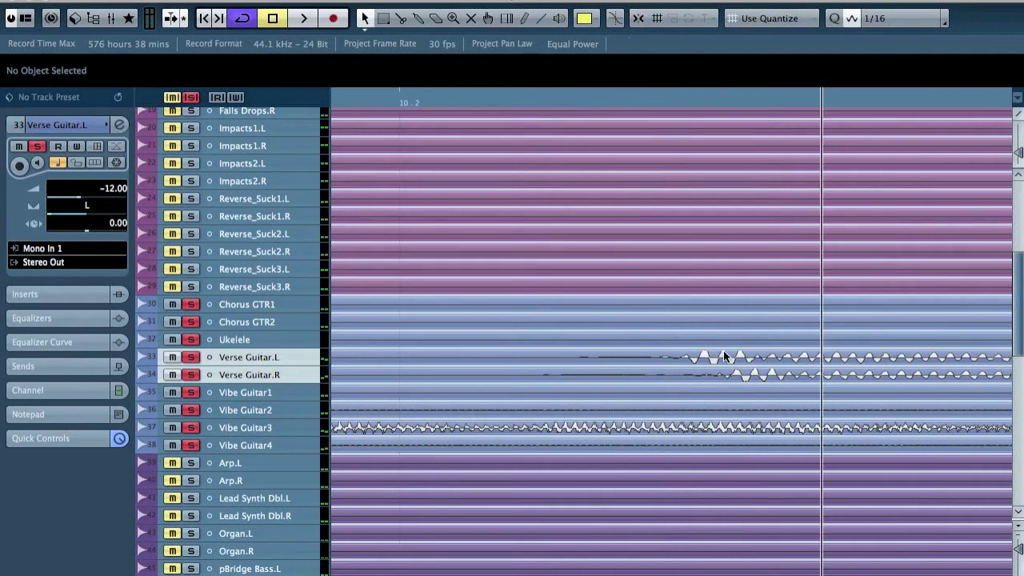
pyautogui.moveTo(734, 374); pyautogui.dragTo(758, 359)
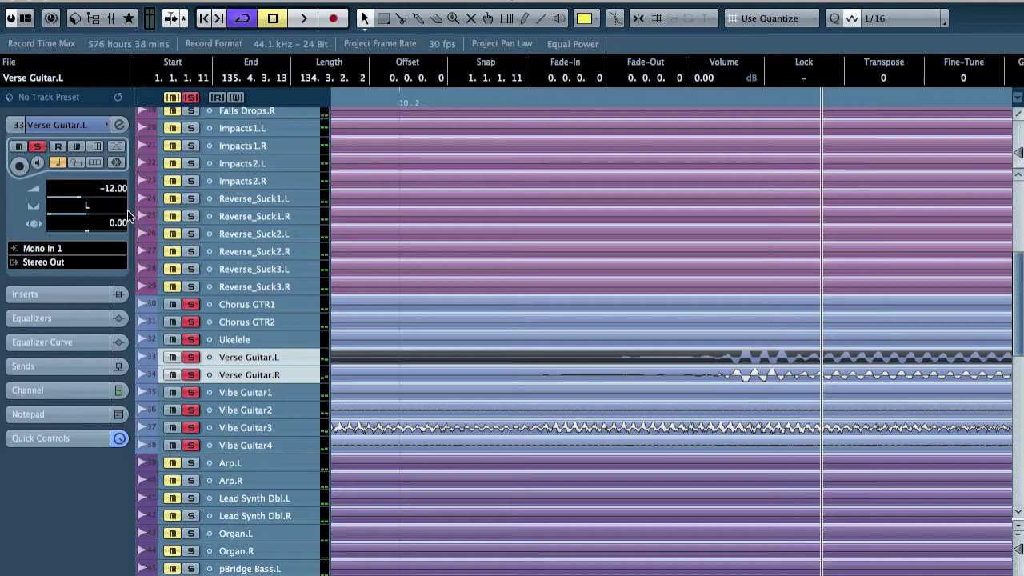
# Invert the phase of the Verse Guitar.L channel in the mixer while the verse guitars play
pyautogui.press('F3')
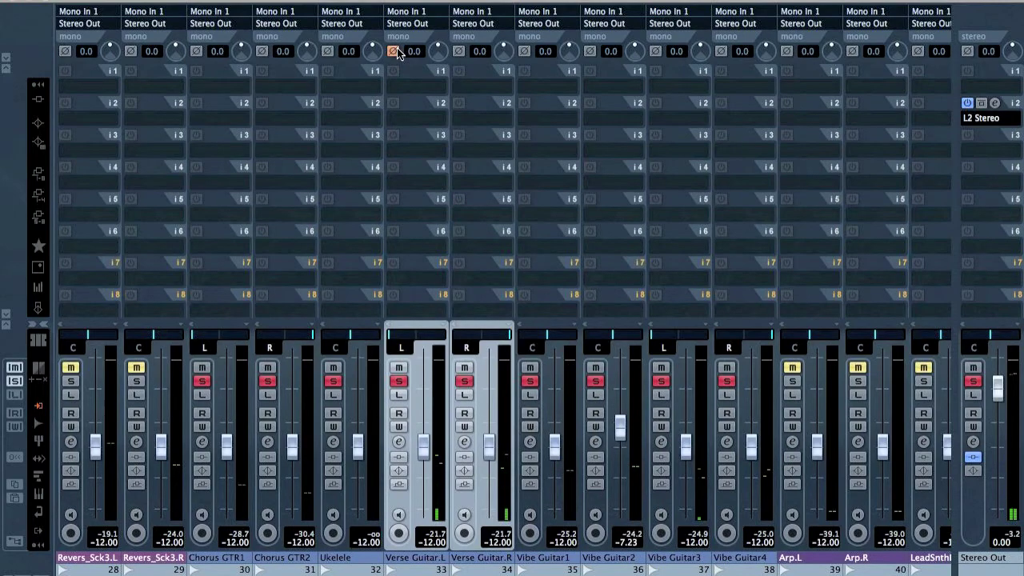
pyautogui.press('F3')
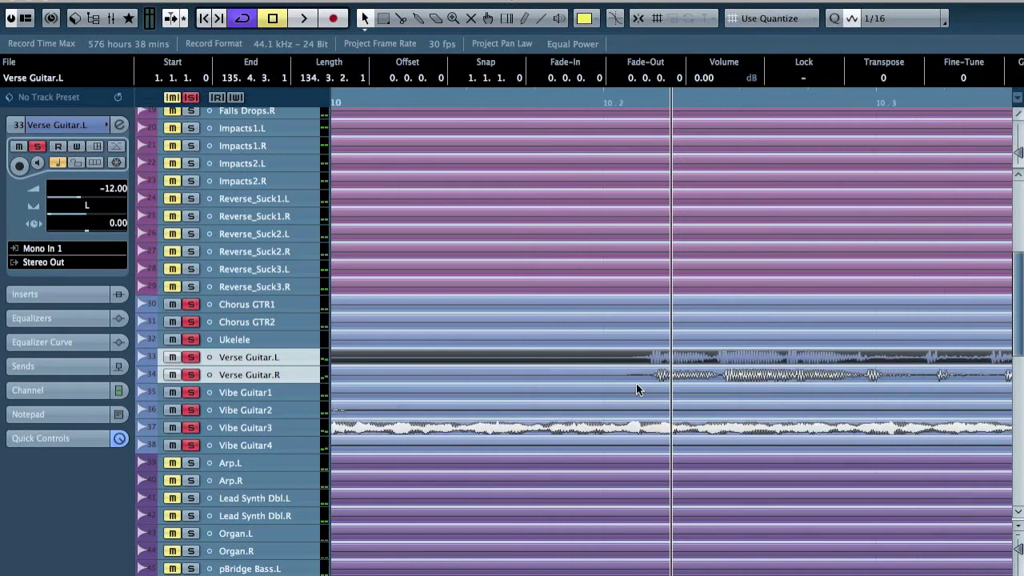
# Try to shift the Verse Guitar.L event to start at 1.1.1.9 and play it against Verse Guitar.R through the verse
pyautogui.moveTo(636, 103); pyautogui.dragTo(779, 211)
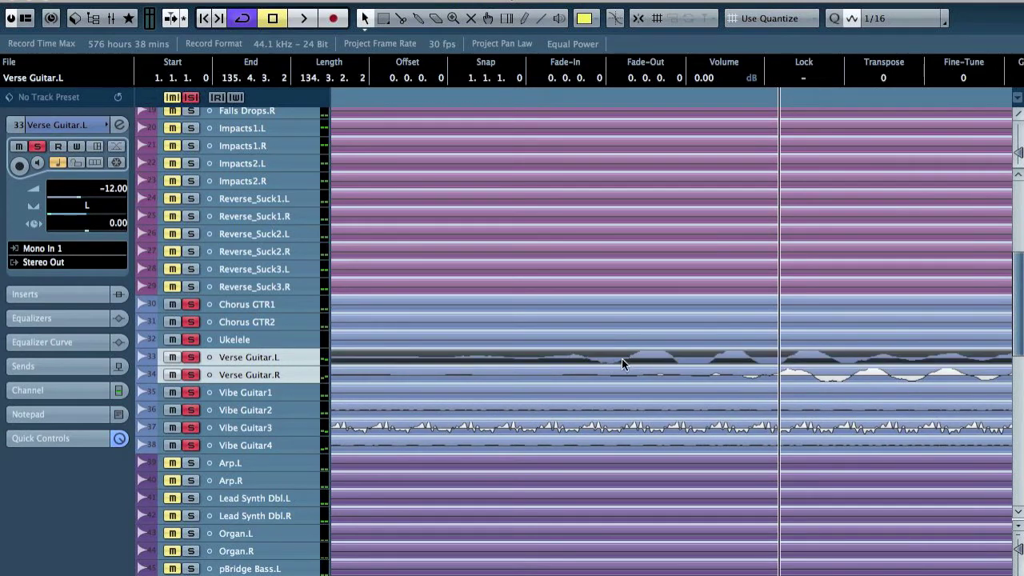
pyautogui.moveTo(614, 359); pyautogui.dragTo(771, 362)
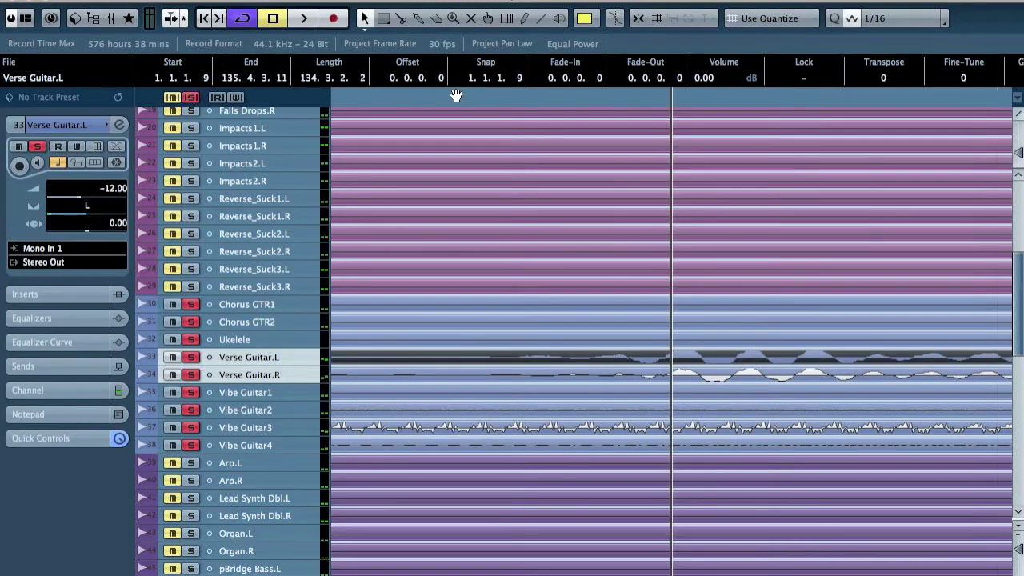
pyautogui.press('space')
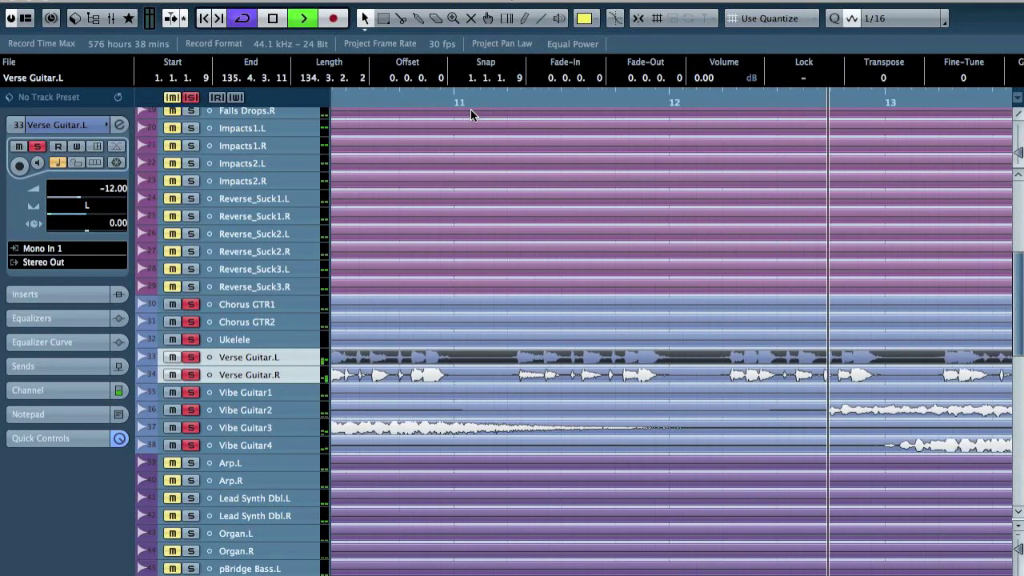
pyautogui.press('g')
pyautogui.press('g')
pyautogui.press('g')
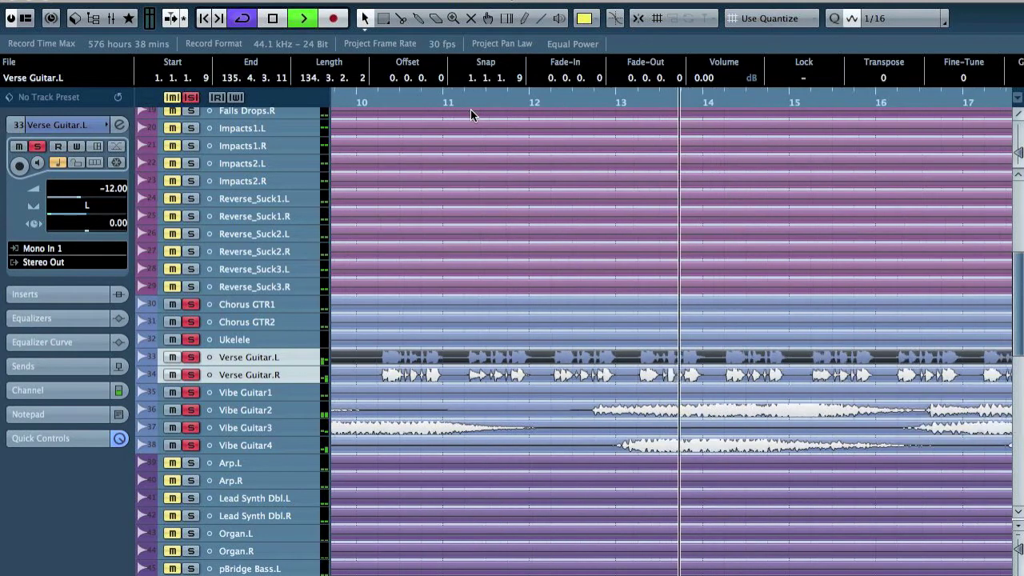
pyautogui.press('g')
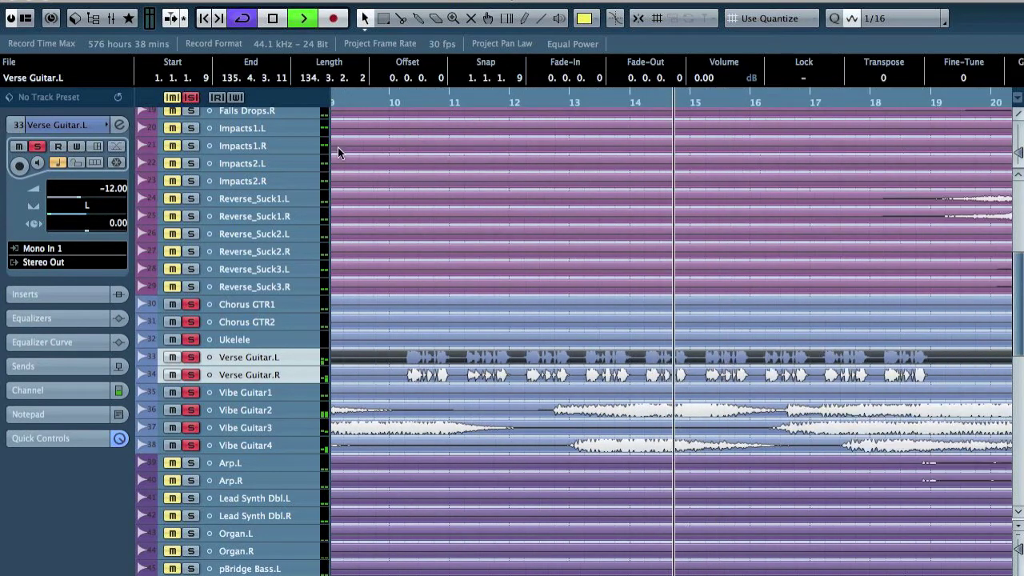
pyautogui.press('g')
pyautogui.press('g')
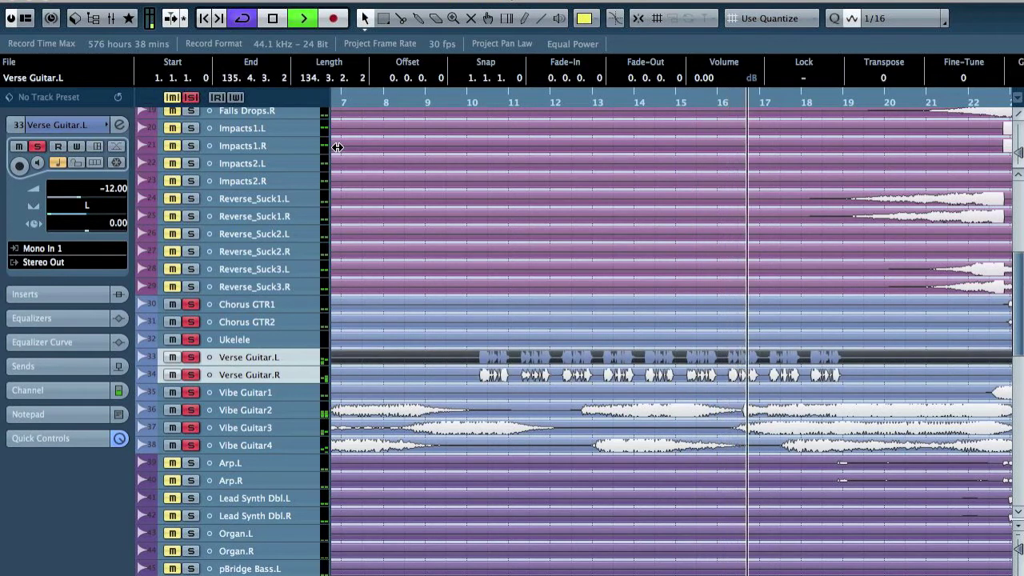
pyautogui.press('space')
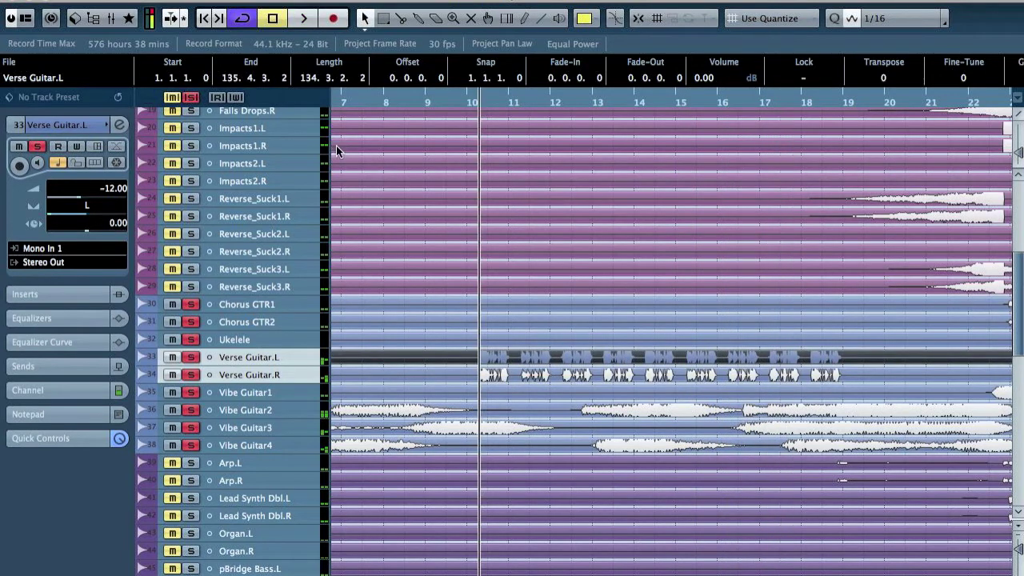
# Pan Verse Guitar.R to R55 and play the verse guitars from around bar 10
pyautogui.moveTo(472, 99); pyautogui.dragTo(465, 138)
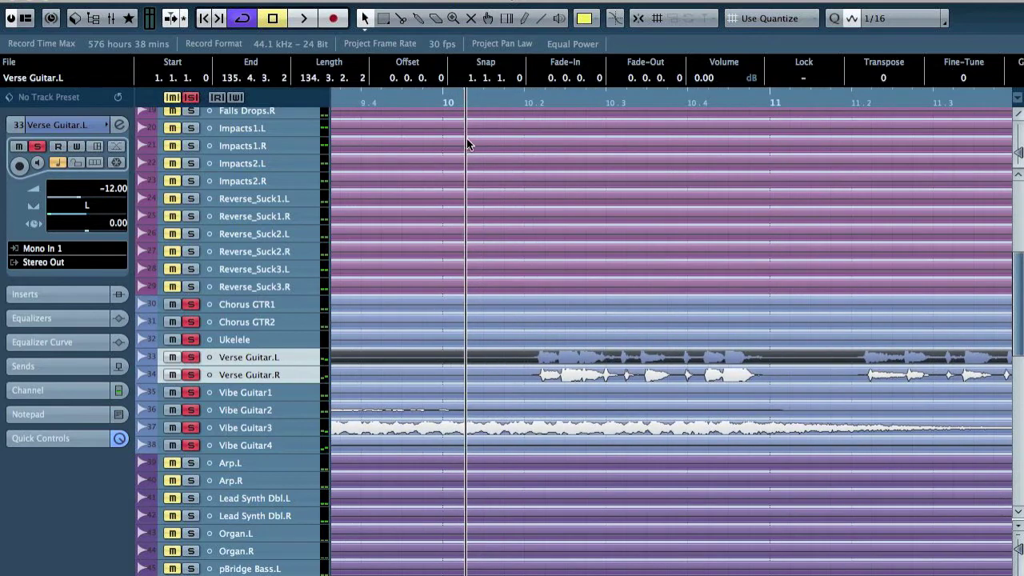
pyautogui.click(264, 357)
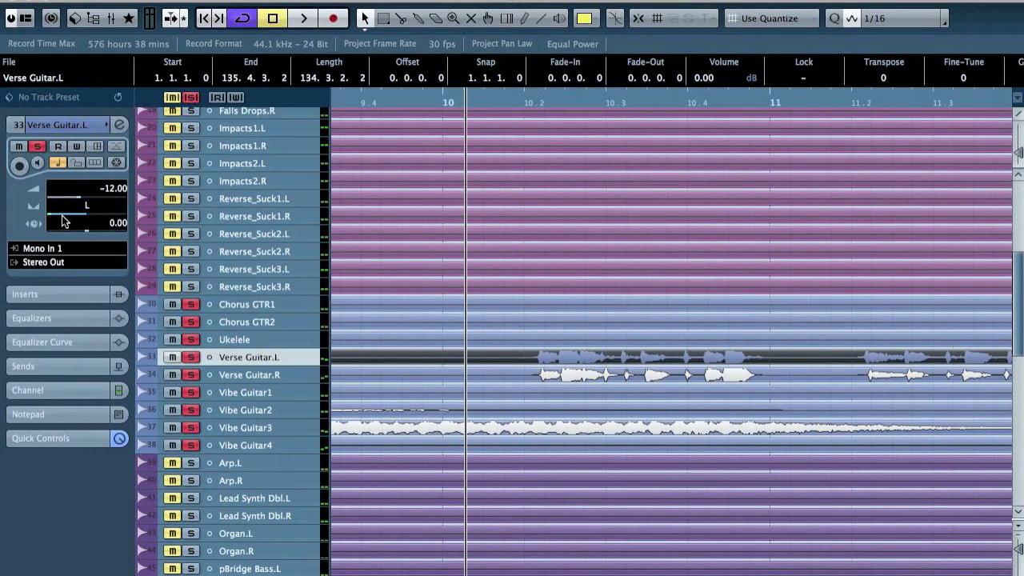
pyautogui.press('Down')
pyautogui.press('Home')
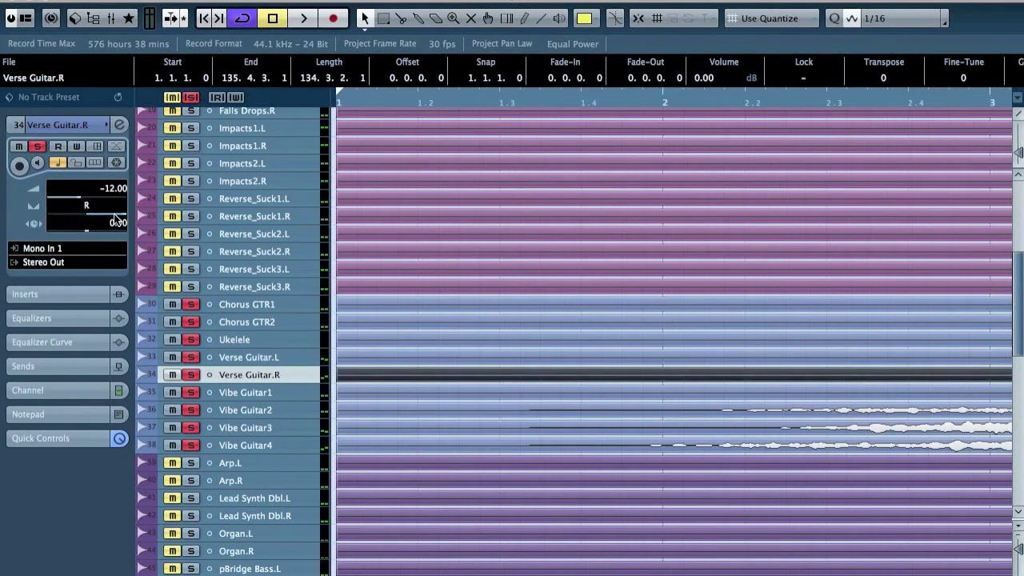
pyautogui.click(105, 214)
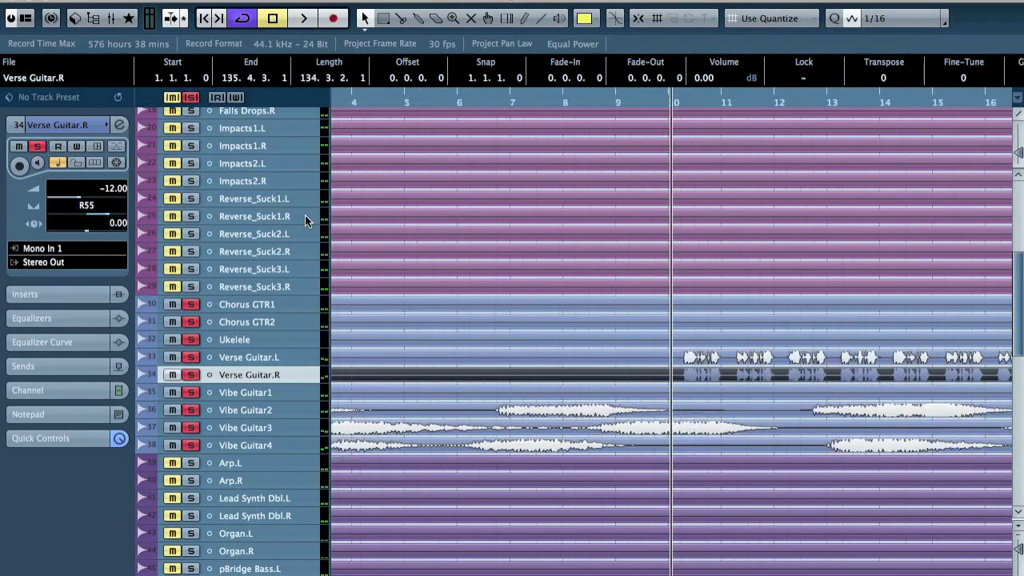
pyautogui.press('space')
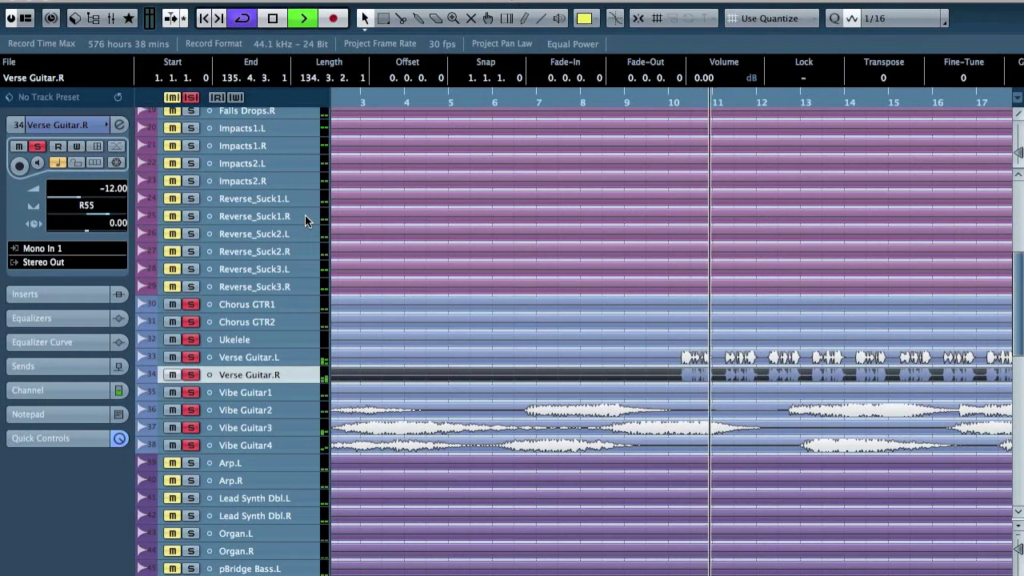
pyautogui.press('space')
# Clear the solo state of all guitar tracks
pyautogui.press('g')
pyautogui.press('g')
pyautogui.press('g')
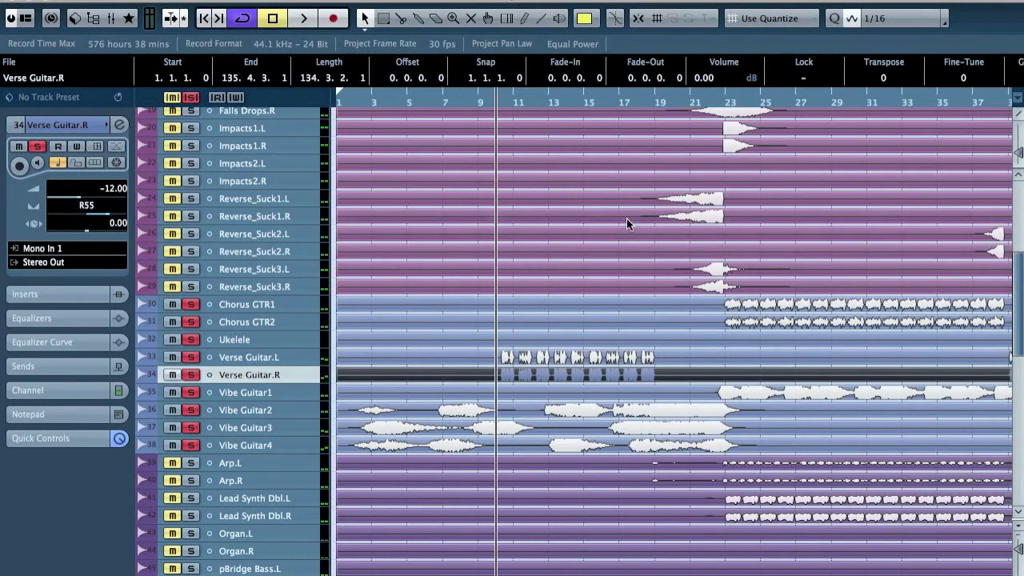
pyautogui.hscroll(5, 620, 223)
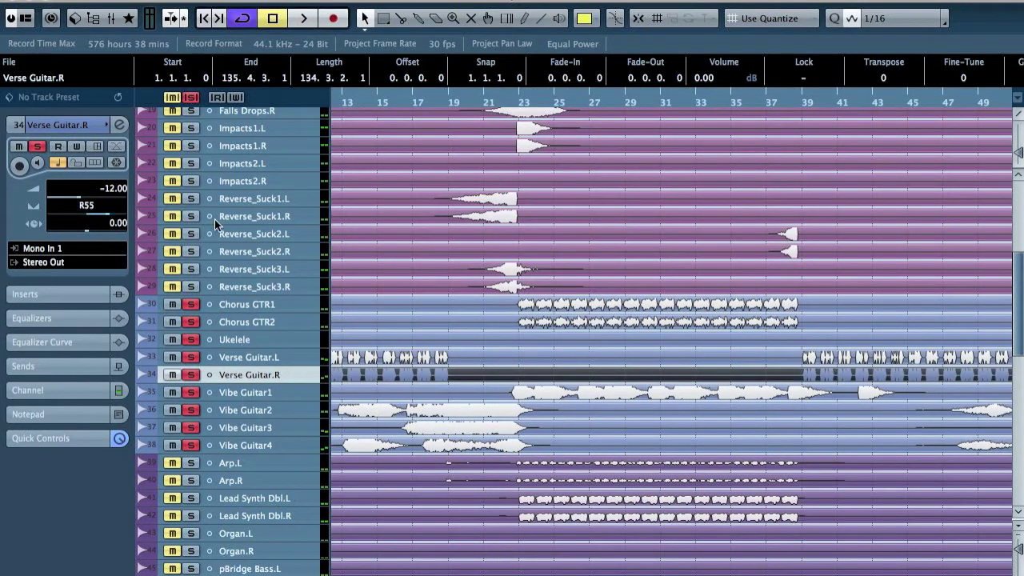
pyautogui.click(190, 97)
# Move the effects tracks from Backwards.L through Reverse_Suck3.R below Verse Arp.R in the track list
pyautogui.scroll(-10, 481, 296)
pyautogui.scroll(5, 482, 296)
pyautogui.hscroll(-5, 486, 295)
pyautogui.scroll(8, 490, 300)
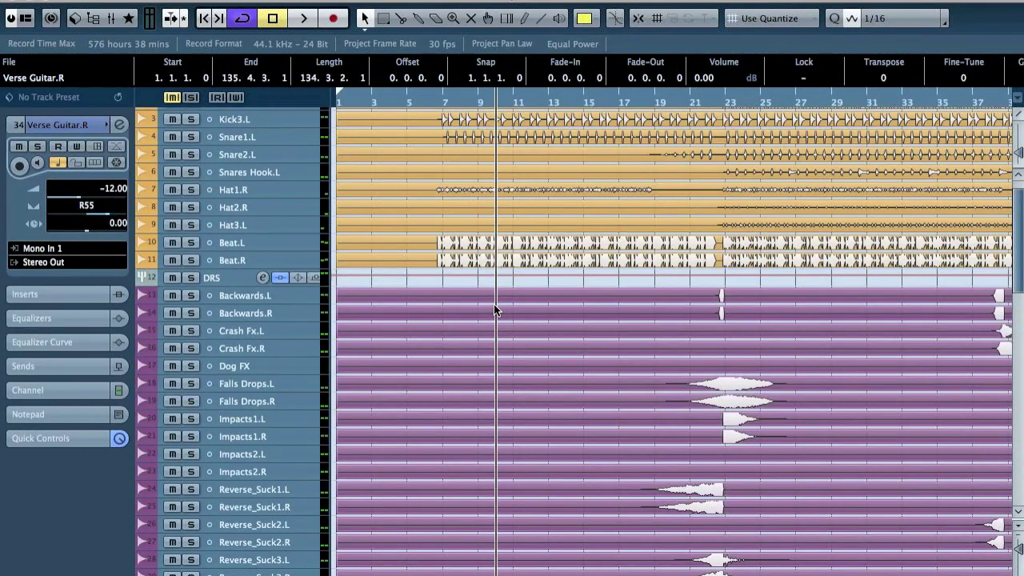
pyautogui.press('Home')
pyautogui.scroll(-2, 598, 282)
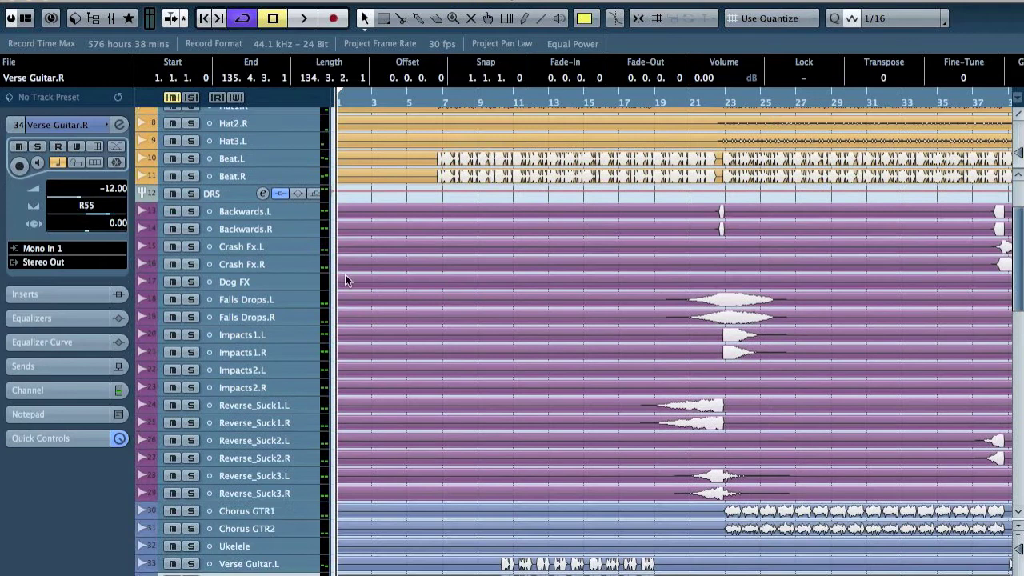
pyautogui.click(231, 215)
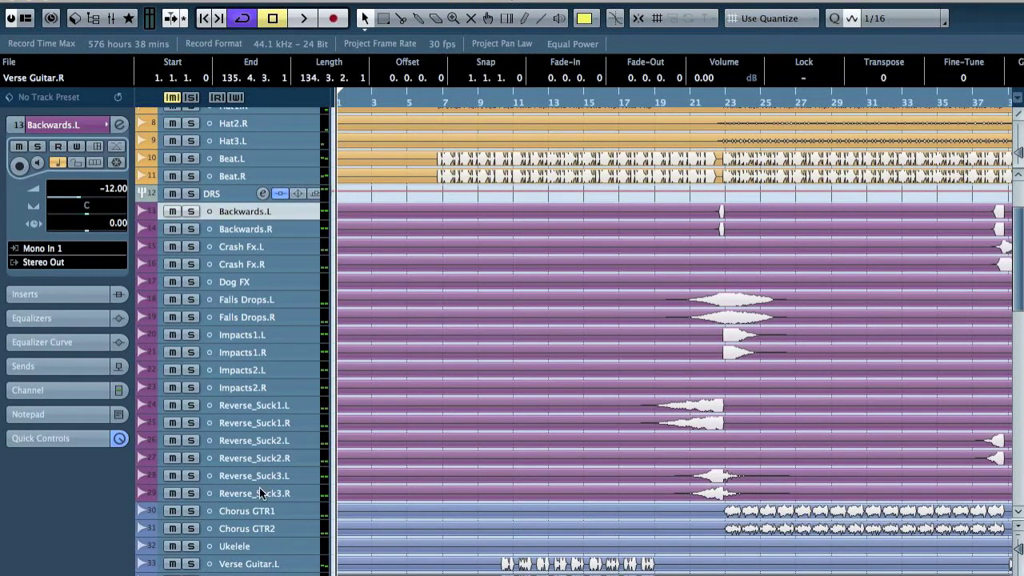
pyautogui.keyDown('shift'); pyautogui.click(260, 493); pyautogui.keyUp('shift')
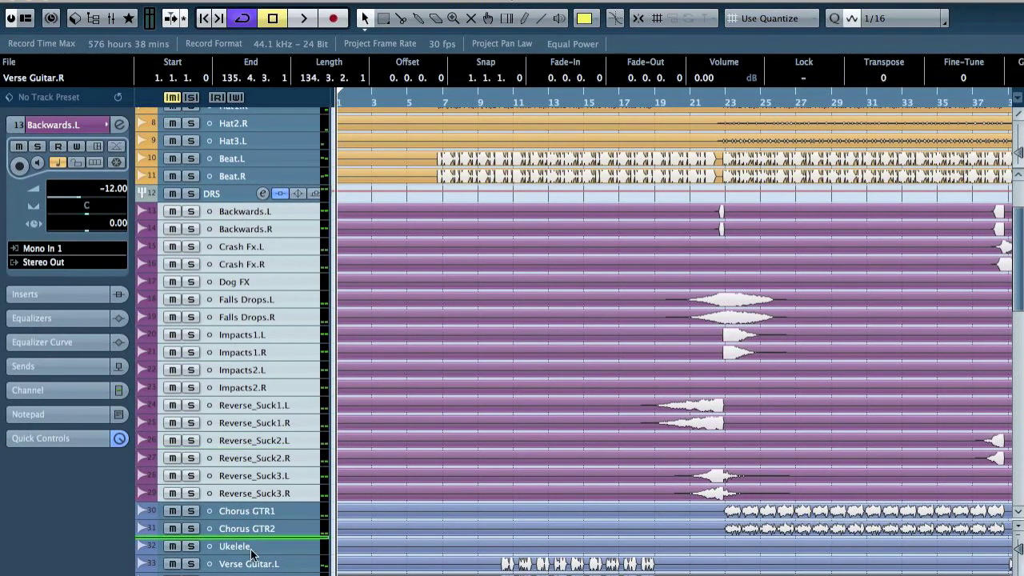
pyautogui.scroll(-4, 255, 557)
pyautogui.scroll(-6, 239, 478)
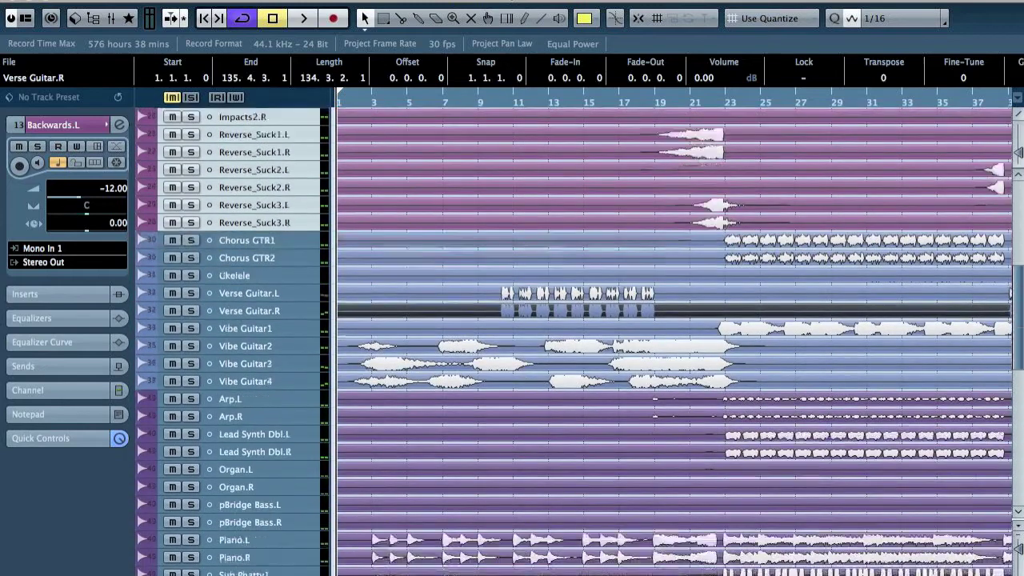
pyautogui.moveTo(239, 477); pyautogui.dragTo(239, 478)
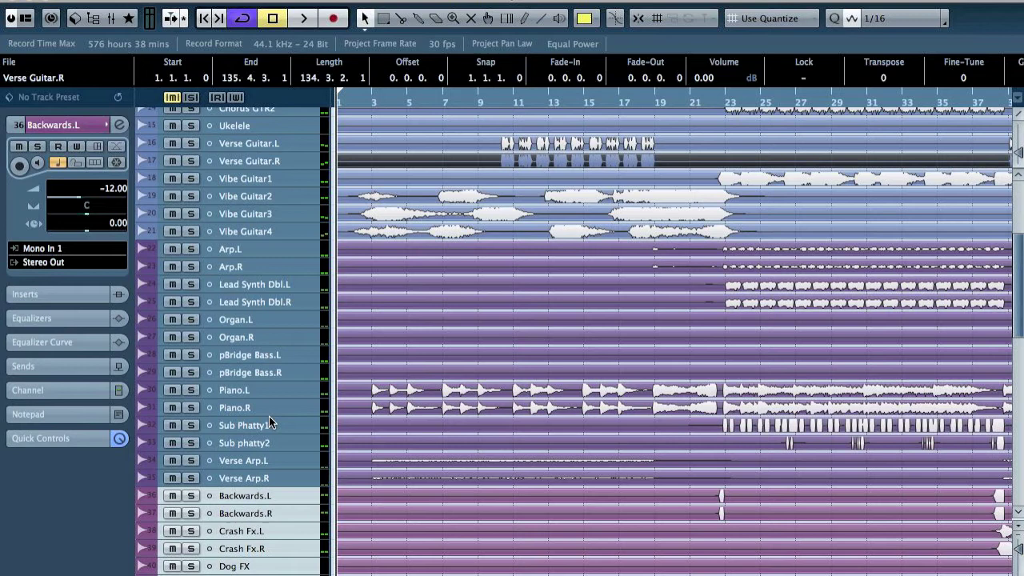
# Solo the tracks from Arp.L through Verse Arp.R and play them from the start of the song
pyautogui.click(265, 461)
pyautogui.click(265, 478)
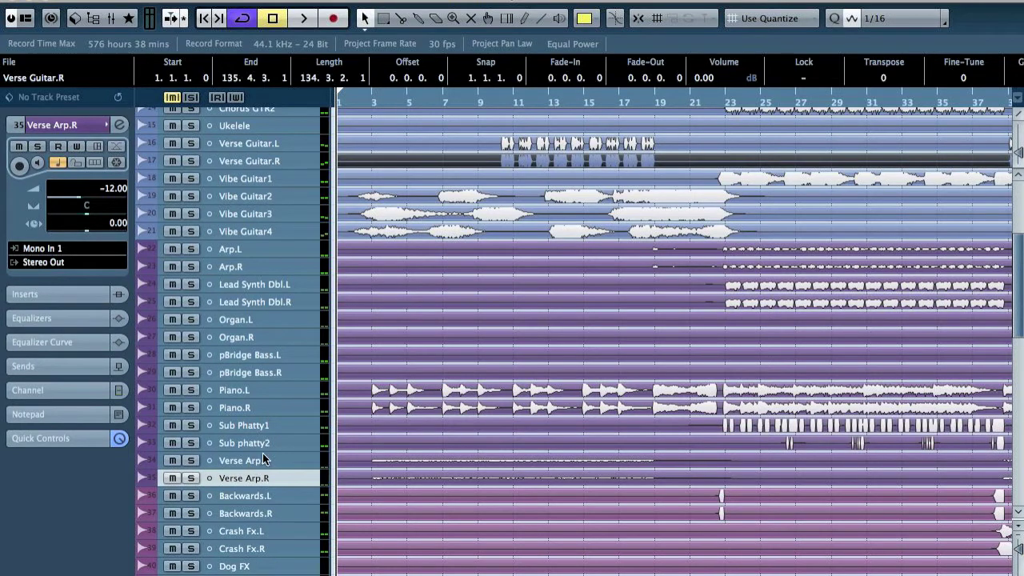
pyautogui.keyDown('shift'); pyautogui.click(255, 248); pyautogui.keyUp('shift')
pyautogui.press('s')
pyautogui.press('space')
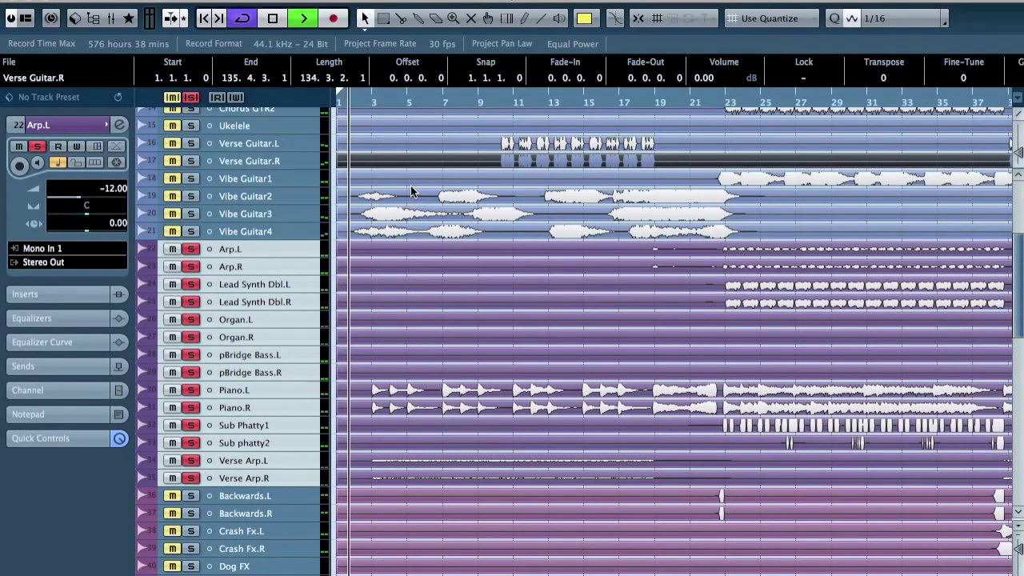
pyautogui.press('h')
pyautogui.press('h')
pyautogui.press('h')
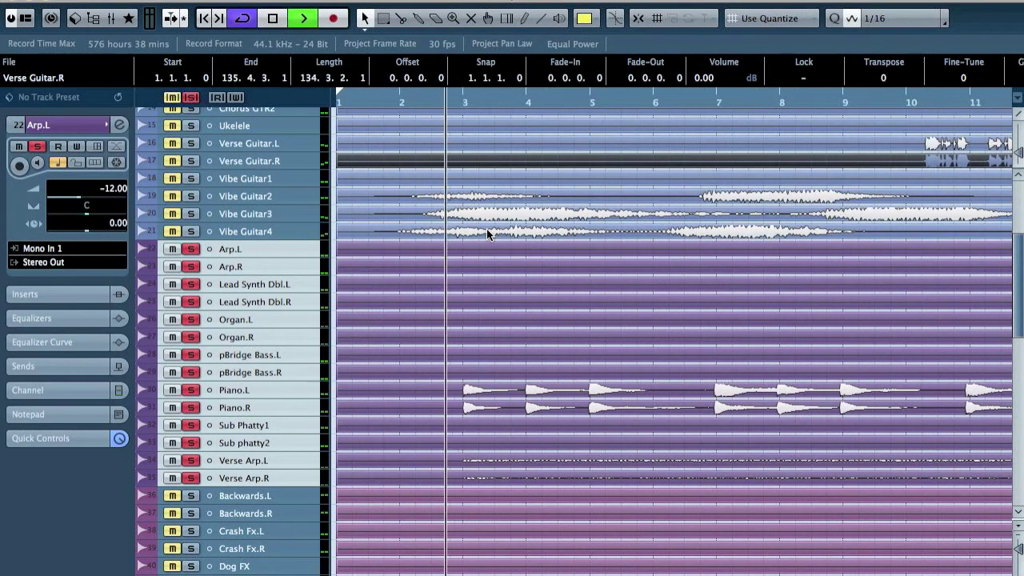
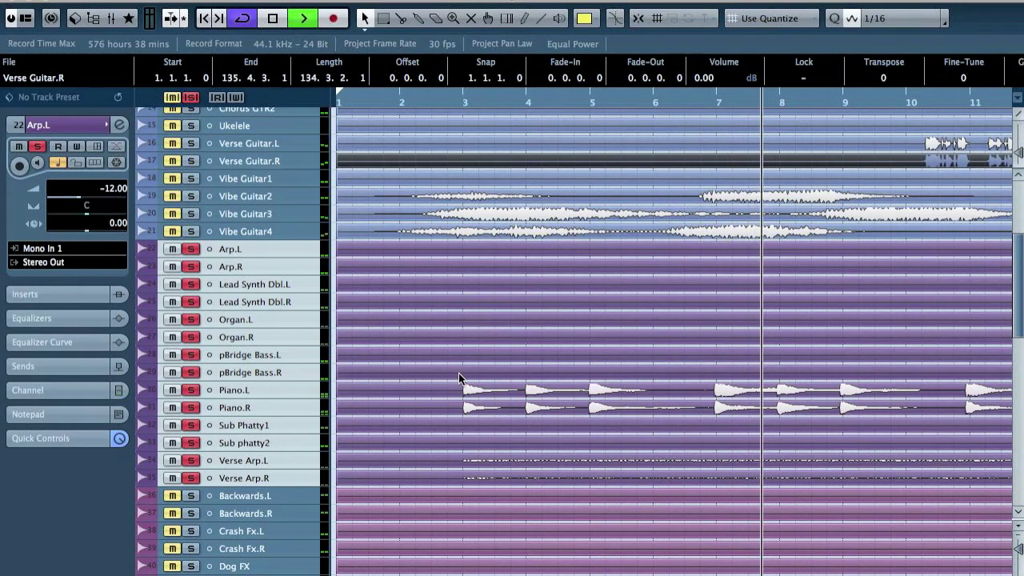
pyautogui.press('space')
# Pan the Verse Arp and Piano pairs to opposite sides, with Piano.R fully right
pyautogui.click(277, 460)
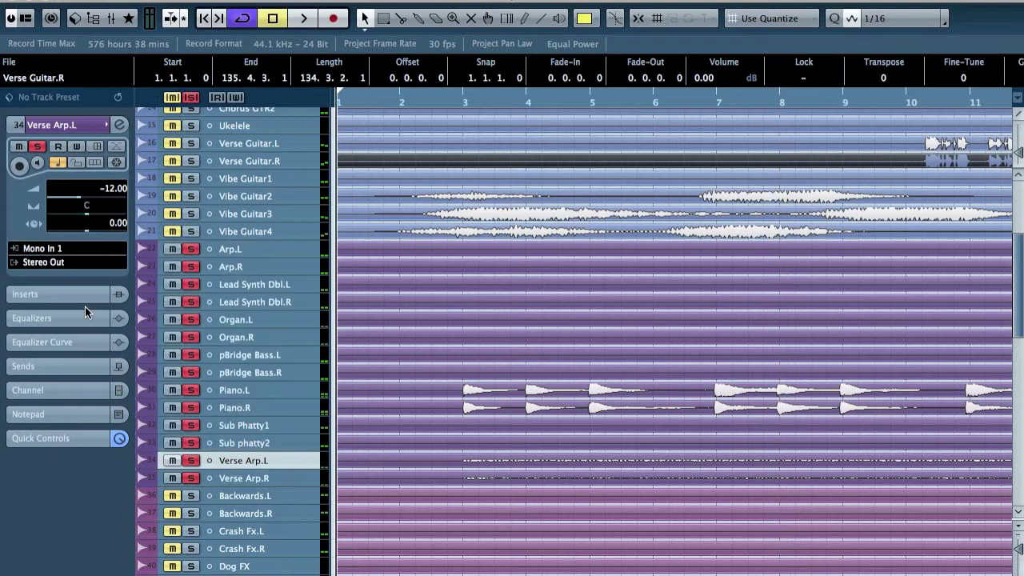
pyautogui.press('Down')
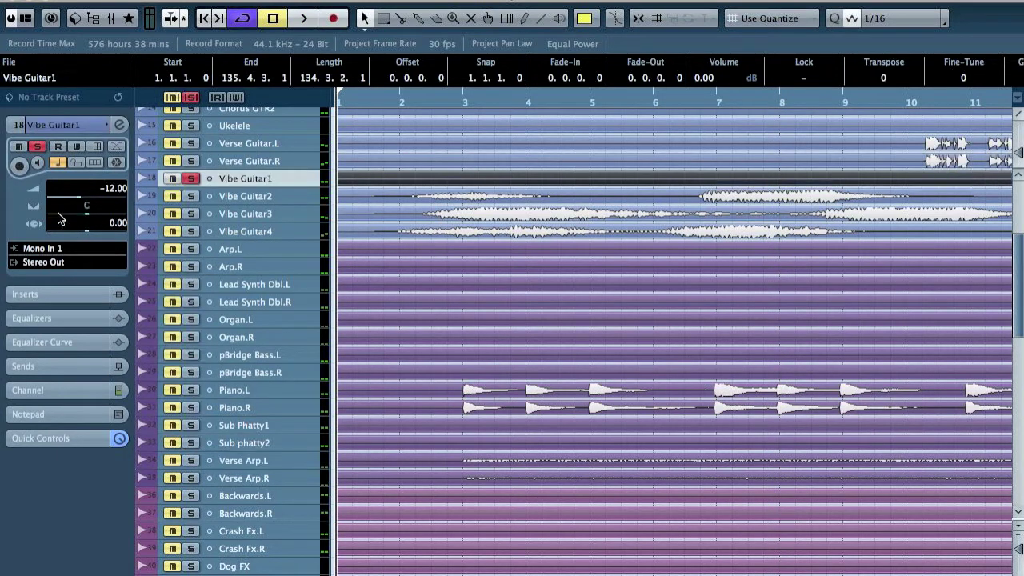
pyautogui.click(279, 480)
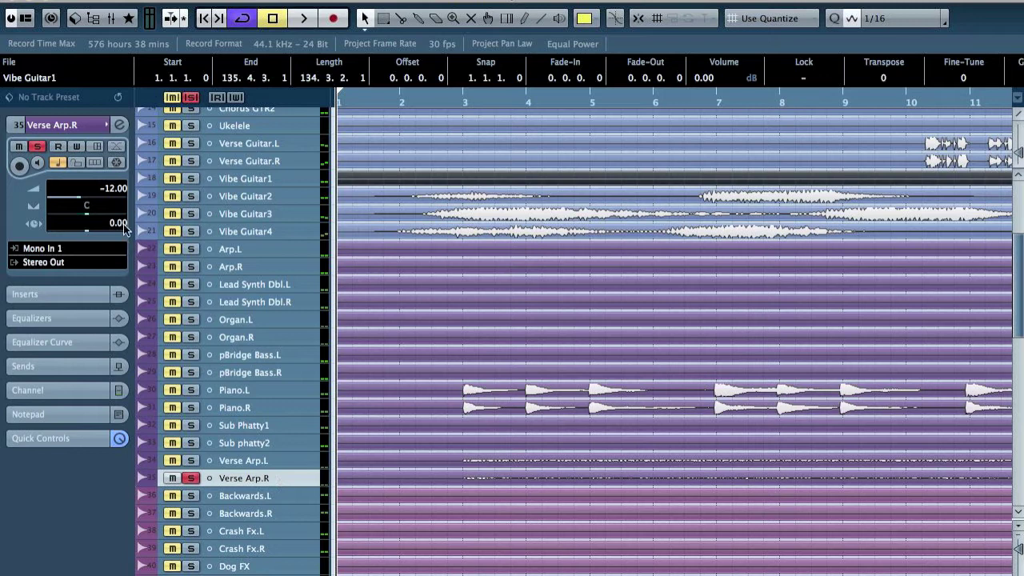
pyautogui.click(259, 389)
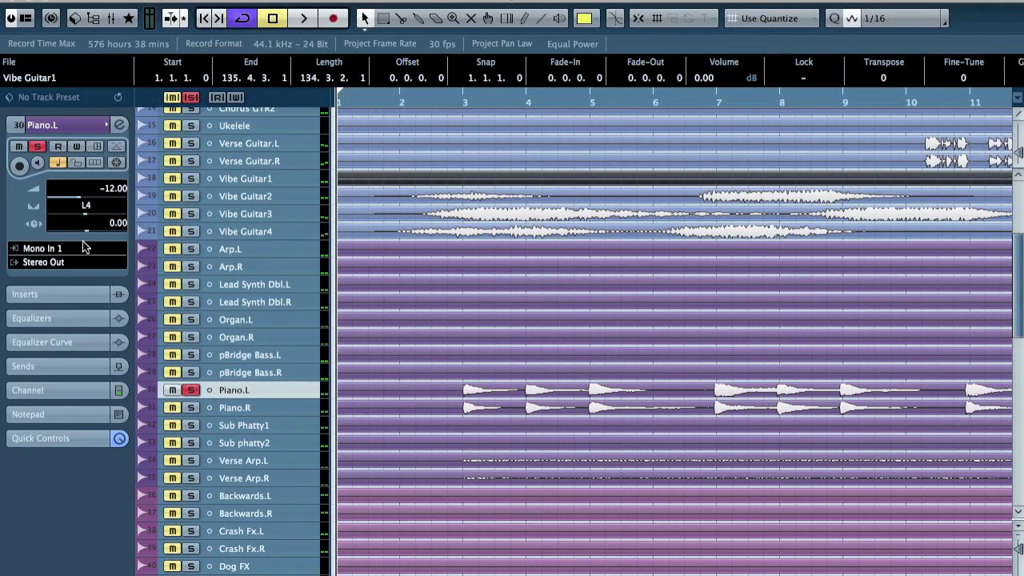
pyautogui.click(269, 410)
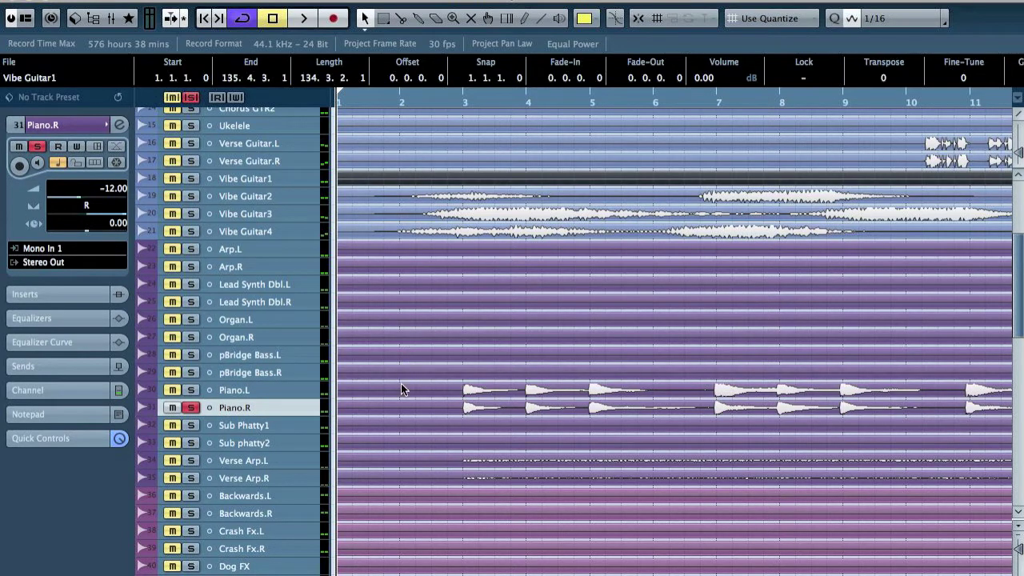
# Move Sub Phatty1 and Sub phatty2 directly above Arp.L in the track list
pyautogui.click(257, 430)
pyautogui.hscroll(5, 560, 366)
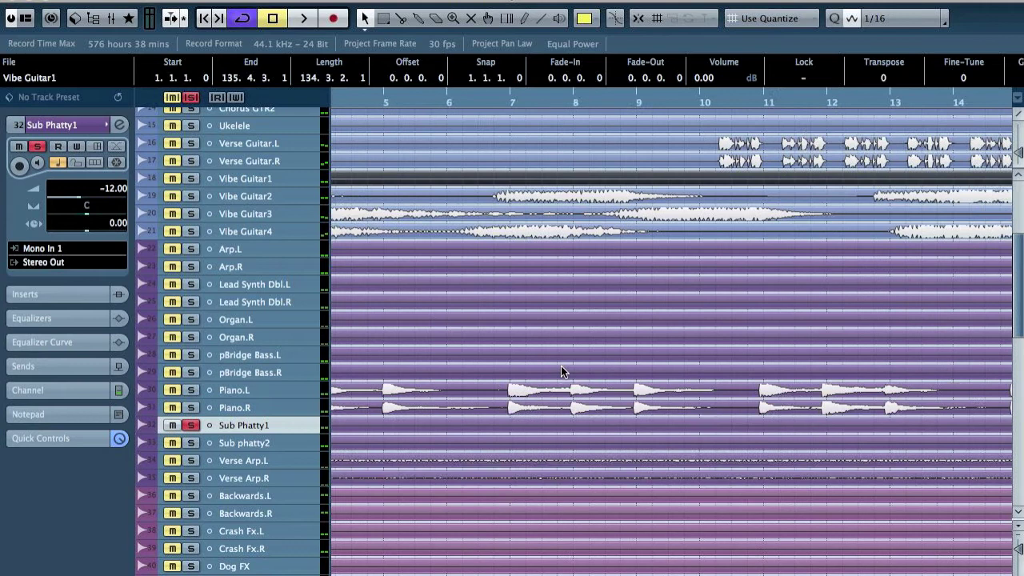
pyautogui.keyDown('shift'); pyautogui.click(266, 444); pyautogui.keyUp('shift')
pyautogui.moveTo(264, 423); pyautogui.dragTo(236, 240)
# Play the soloed Sub Phatty tracks from just before bar 23
pyautogui.press('g')
pyautogui.press('g')
pyautogui.press('g')
pyautogui.press('g')
pyautogui.press('g')
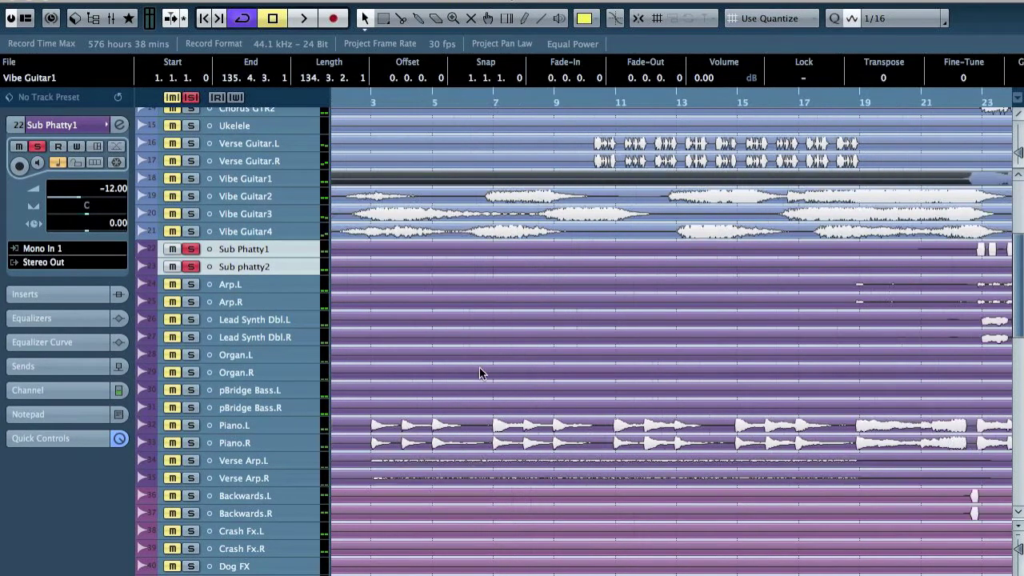
pyautogui.moveTo(604, 96); pyautogui.dragTo(603, 148)
pyautogui.press('space')
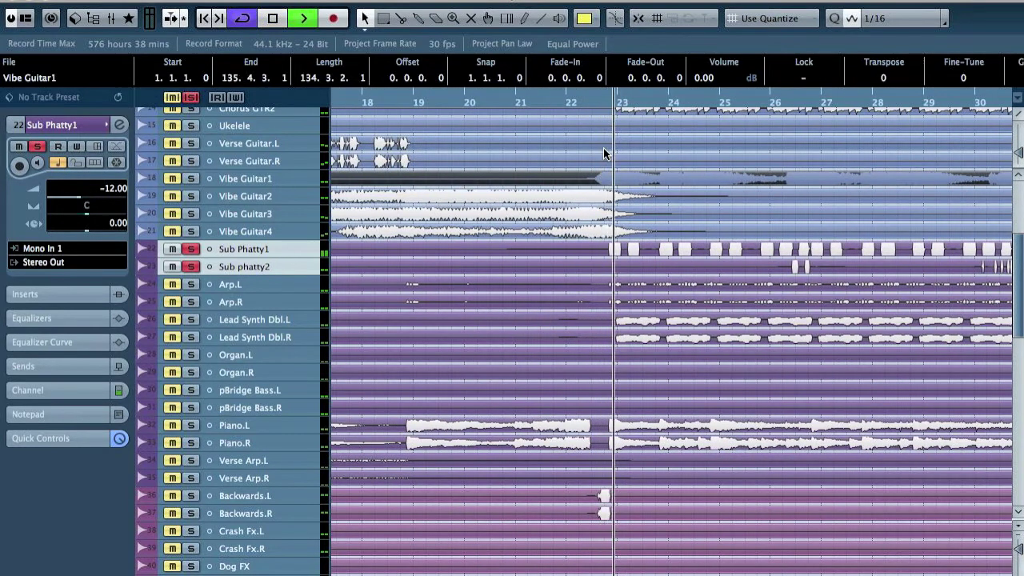
pyautogui.press('space')
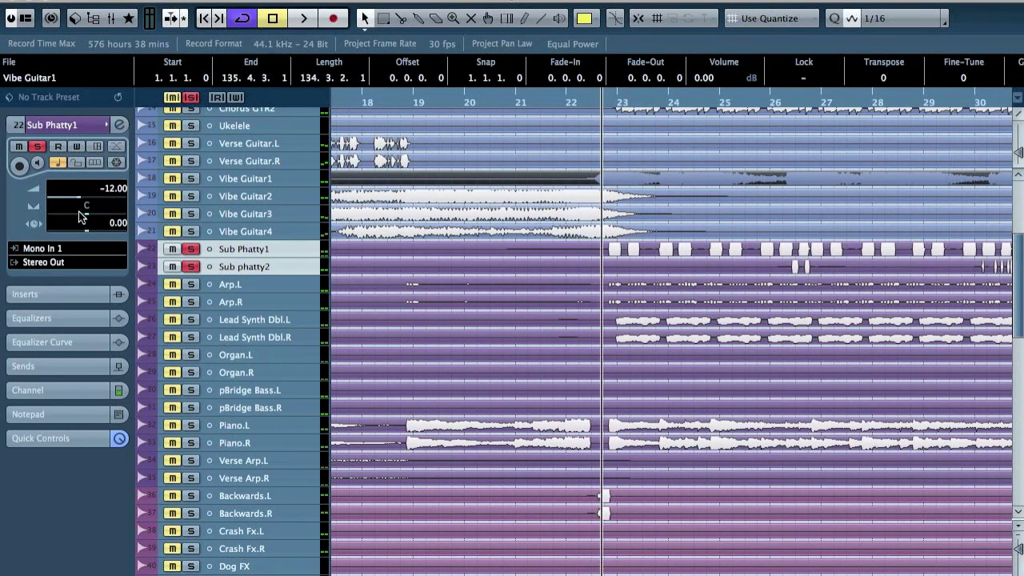
# Colour the Sub Phatty1 and Sub phatty2 tracks green, with no event selected
pyautogui.click(590, 21)
pyautogui.click(531, 170)
pyautogui.click(547, 161)
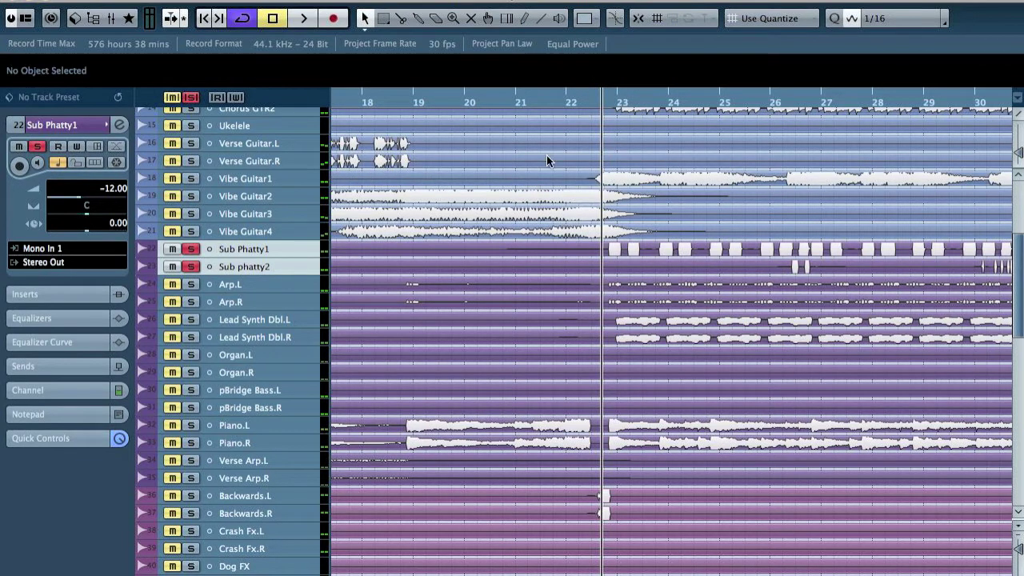
pyautogui.click(591, 22)
pyautogui.click(620, 145)
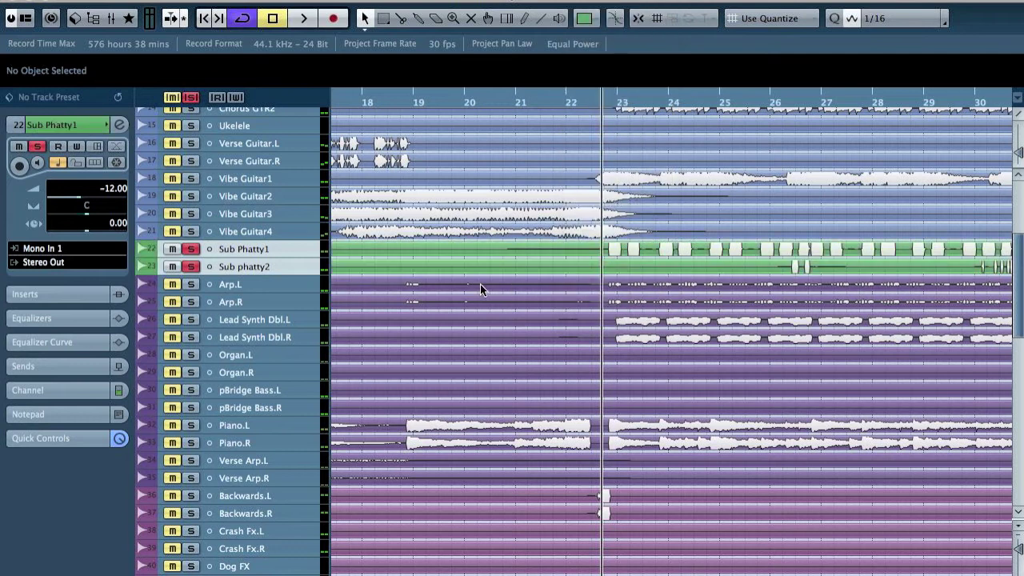
# Play the Lead Synth Dbl pair from just before bar 23 and pan its tracks to opposite sides, with Lead Synth Dbl.R fully right
pyautogui.press('g')
pyautogui.press('g')
pyautogui.press('g')
pyautogui.press('g')
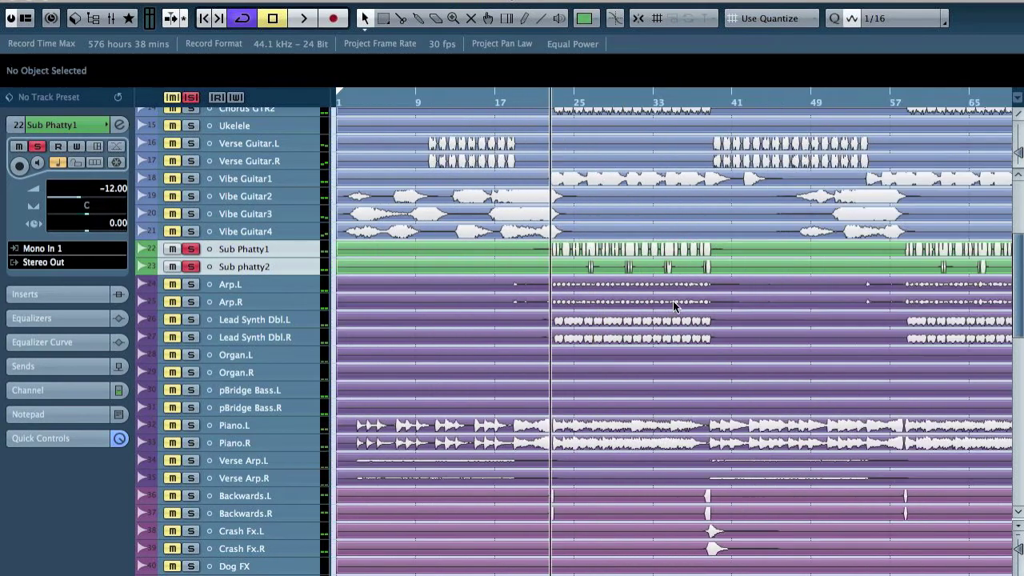
pyautogui.click(270, 324)
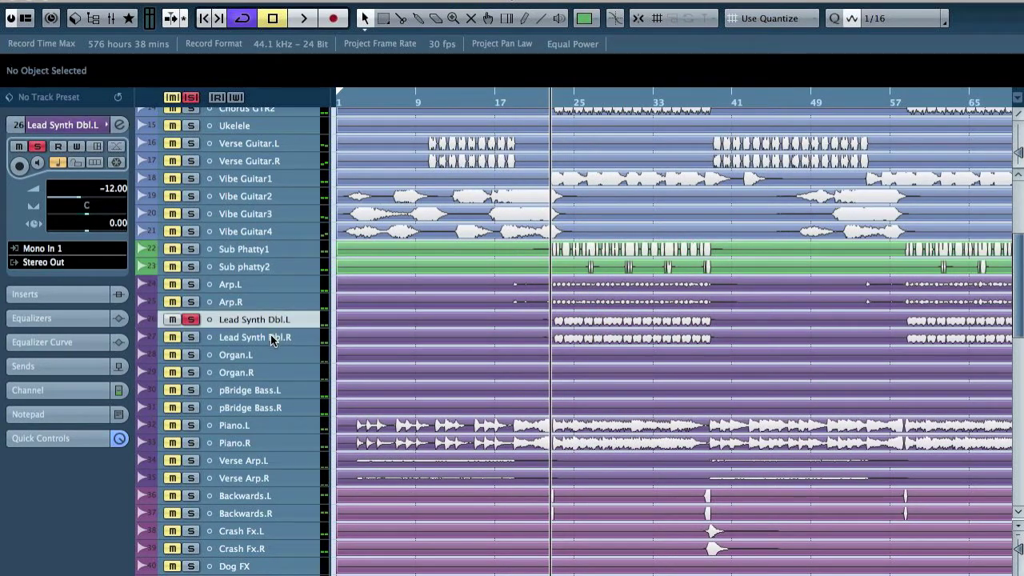
pyautogui.keyDown('shift'); pyautogui.click(272, 339); pyautogui.keyUp('shift')
pyautogui.press('space')
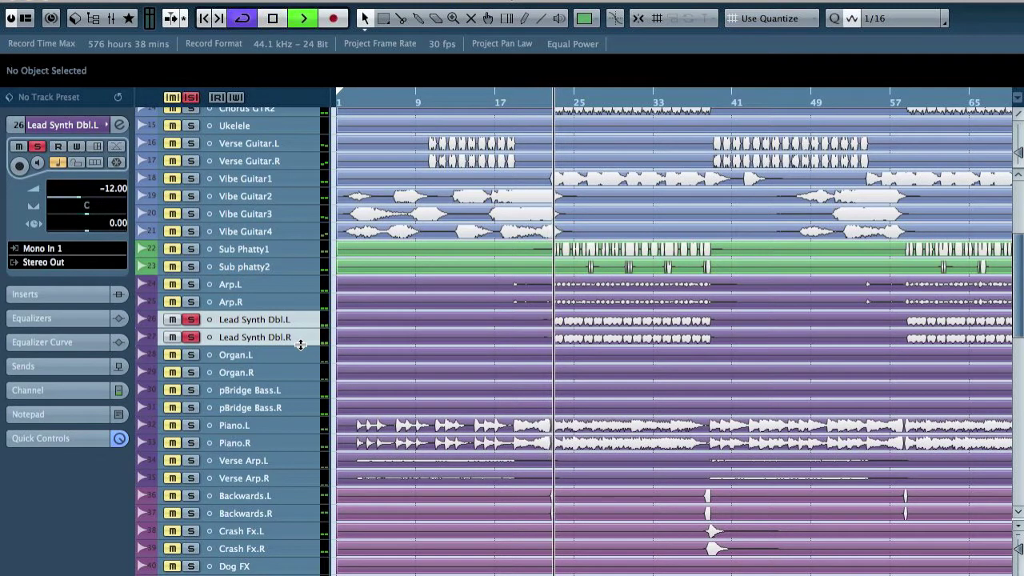
pyautogui.press('space')
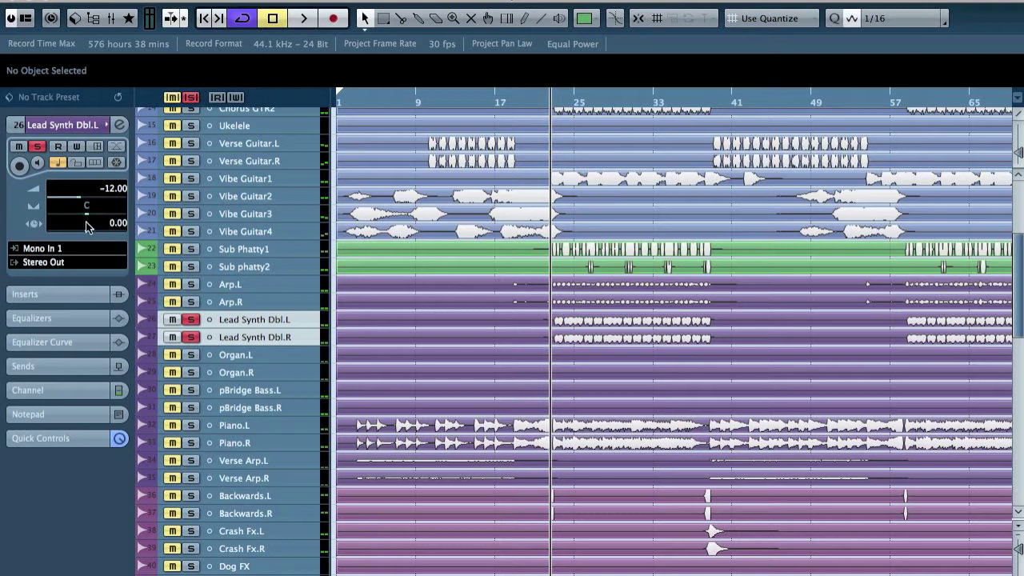
pyautogui.click(278, 339)
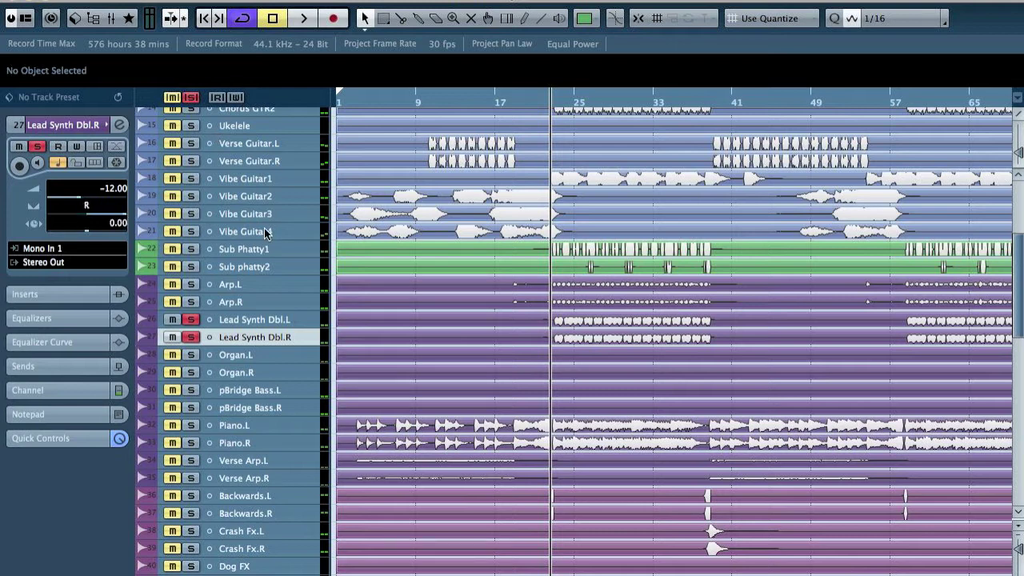
# Pan Arp.L fully left and Arp.R fully right, and pan Organ.L and Organ.R to opposite sides
pyautogui.click(256, 288)
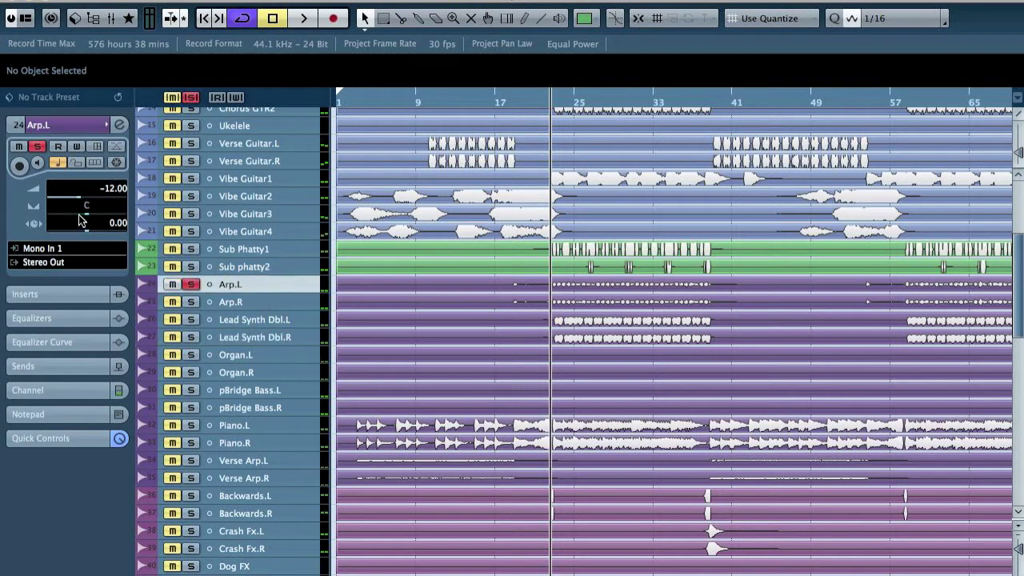
pyautogui.moveTo(86, 213); pyautogui.dragTo(46, 212)
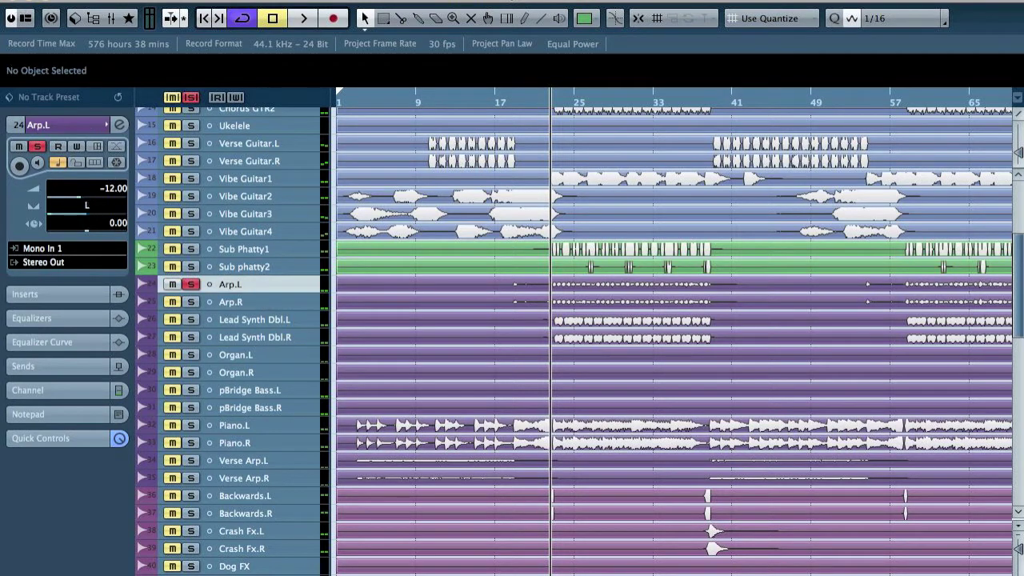
pyautogui.click(271, 301)
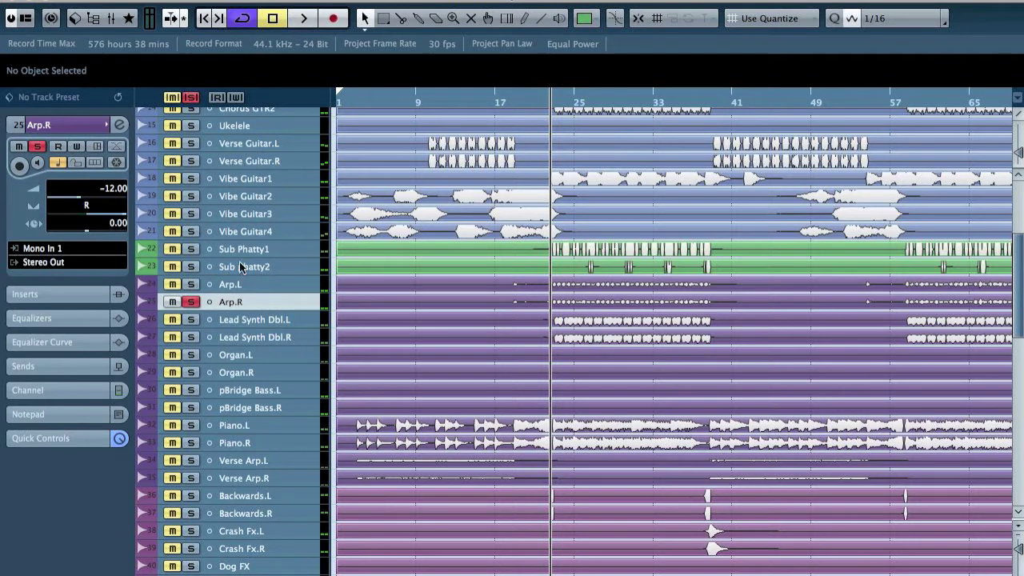
pyautogui.click(264, 358)
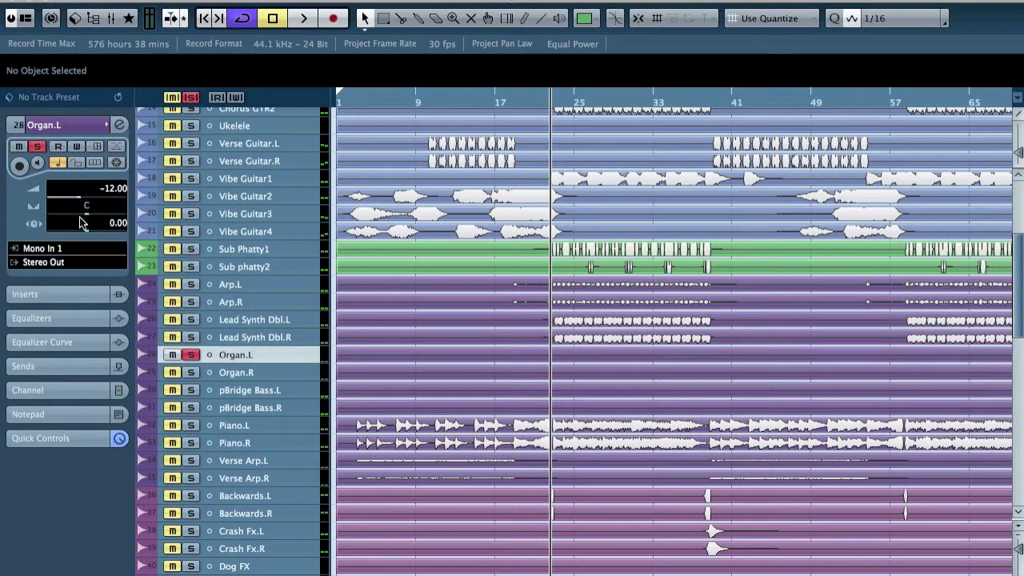
pyautogui.click(260, 372)
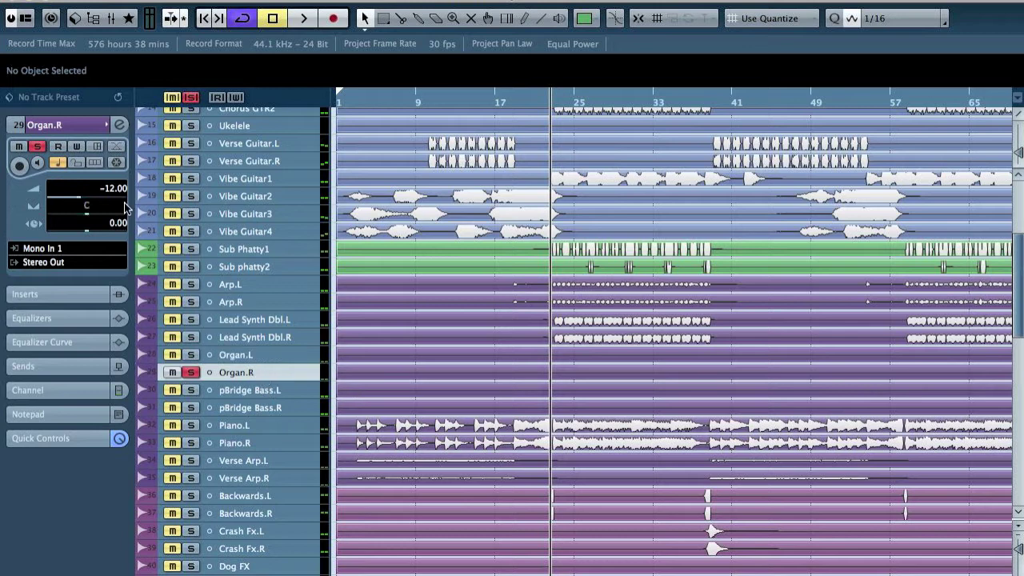
# Colour pBridge Bass.L and pBridge Bass.R green and move them directly below Sub phatty2
pyautogui.click(272, 390)
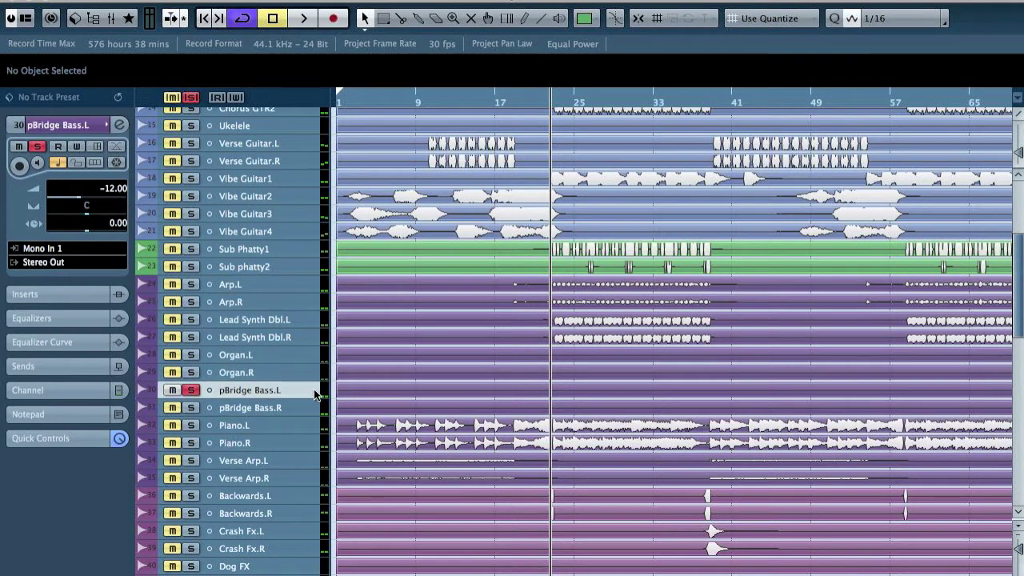
pyautogui.keyDown('shift'); pyautogui.click(276, 408); pyautogui.keyUp('shift')
pyautogui.click(592, 12)
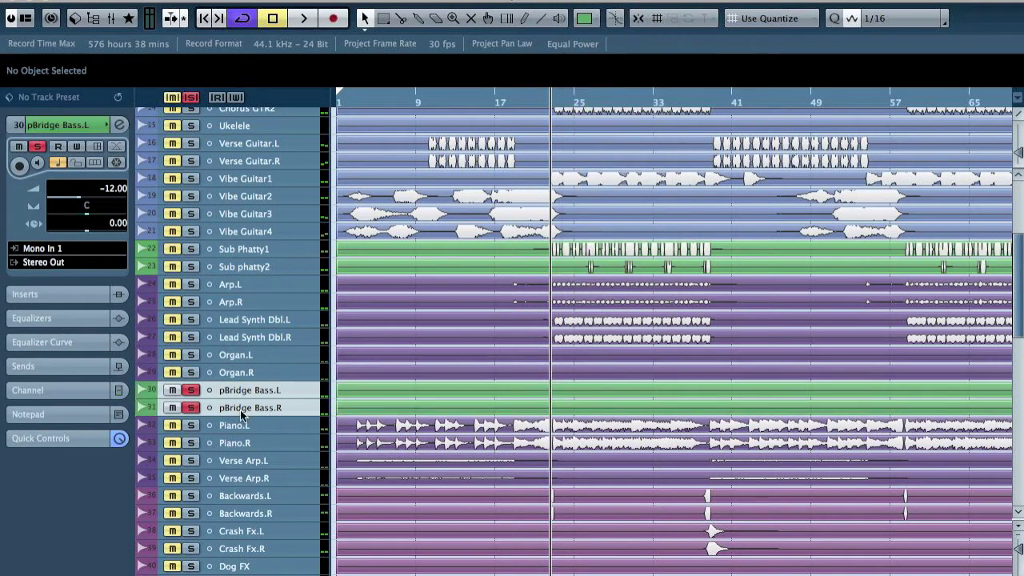
pyautogui.moveTo(254, 392); pyautogui.dragTo(264, 277)
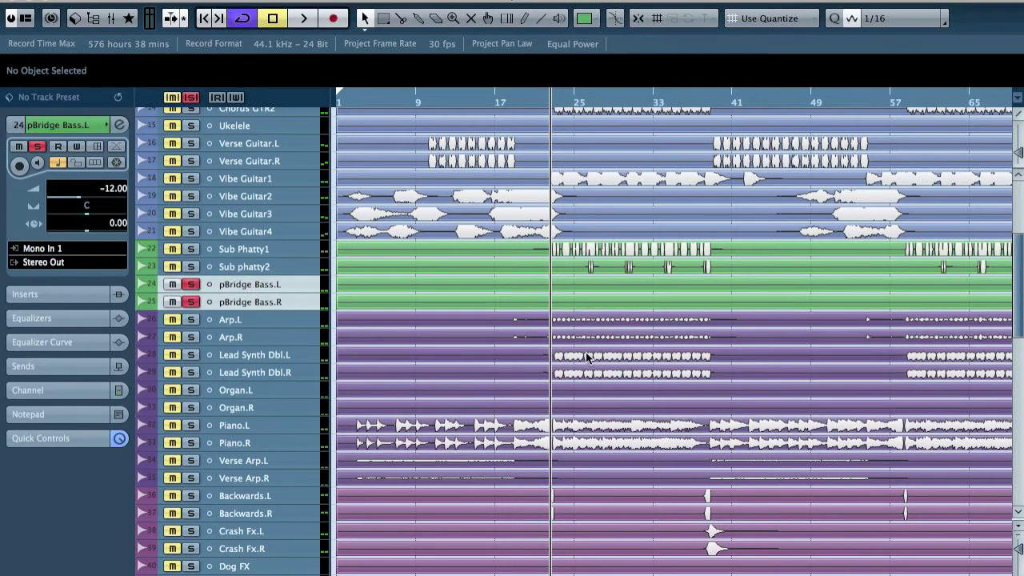
pyautogui.hscroll(5, 588, 357)
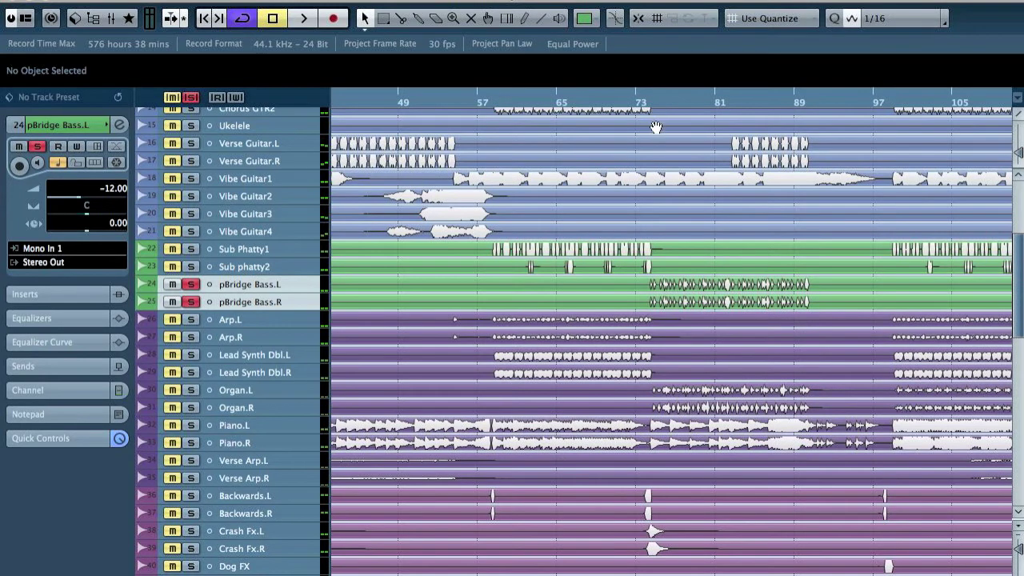
# Locate the cursor just after bar 74 and examine the pBridge Bass.L and pBridge Bass.R channels in the mixer
pyautogui.moveTo(647, 94); pyautogui.dragTo(646, 154)
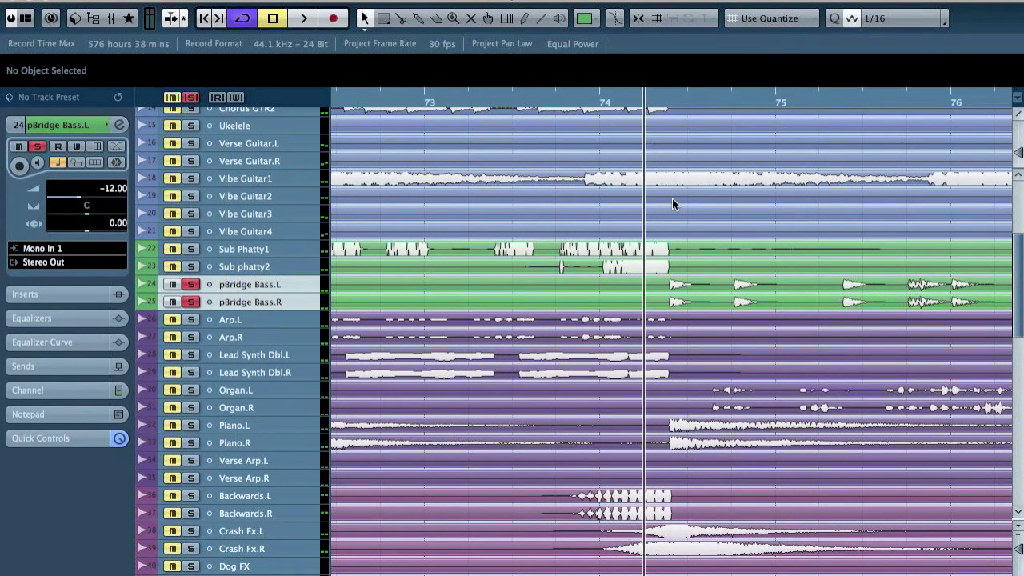
pyautogui.press('F3')
pyautogui.hscroll(3, 752, 316)
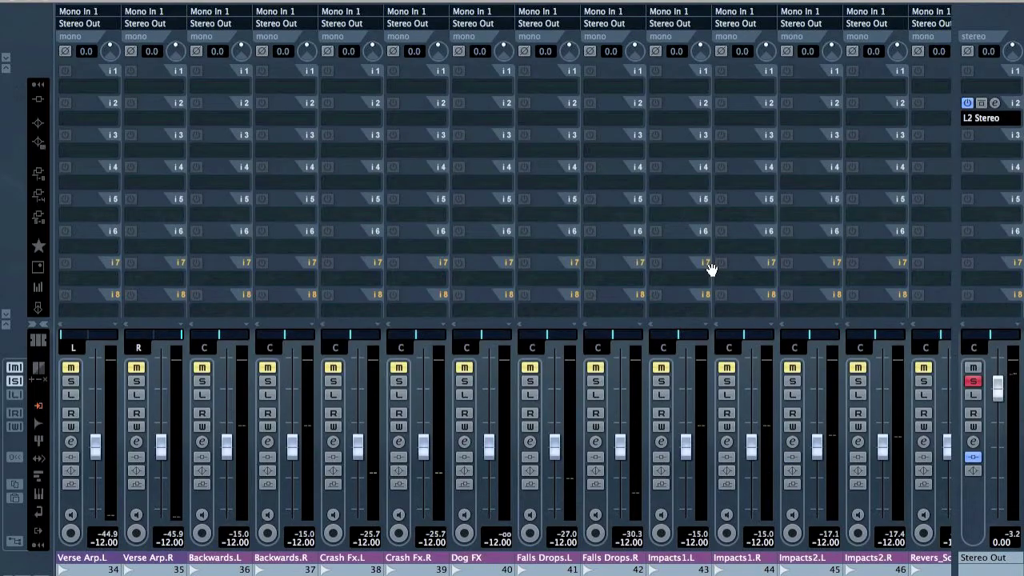
pyautogui.hscroll(15, 711, 268)
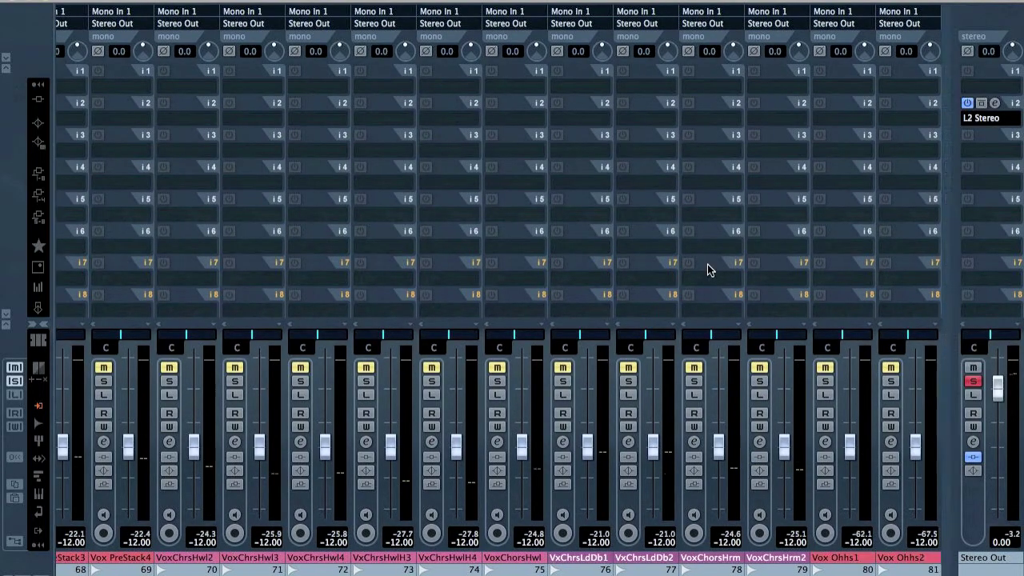
pyautogui.hscroll(-12, 707, 269)
pyautogui.hscroll(-13, 707, 264)
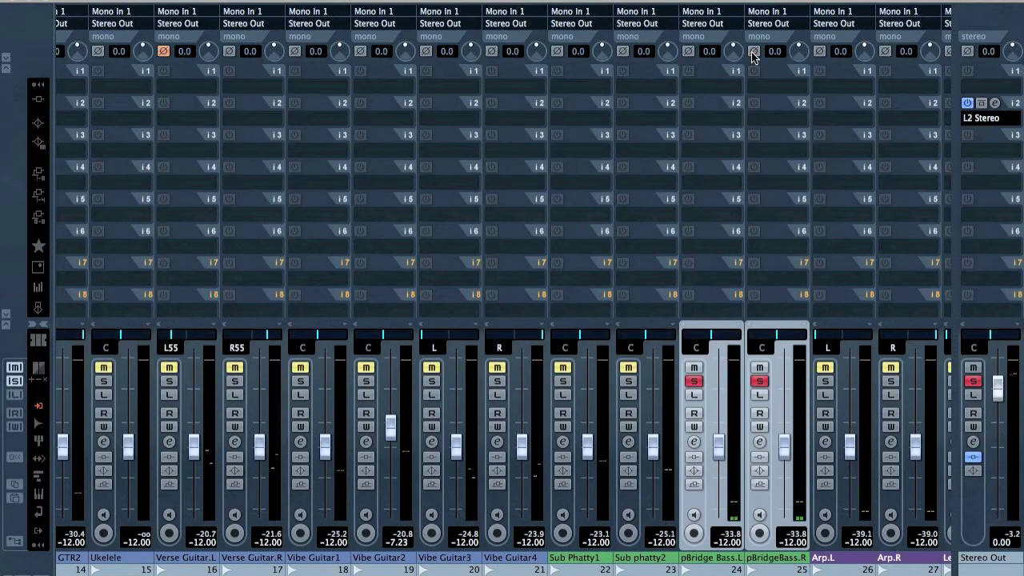
pyautogui.press('F3')
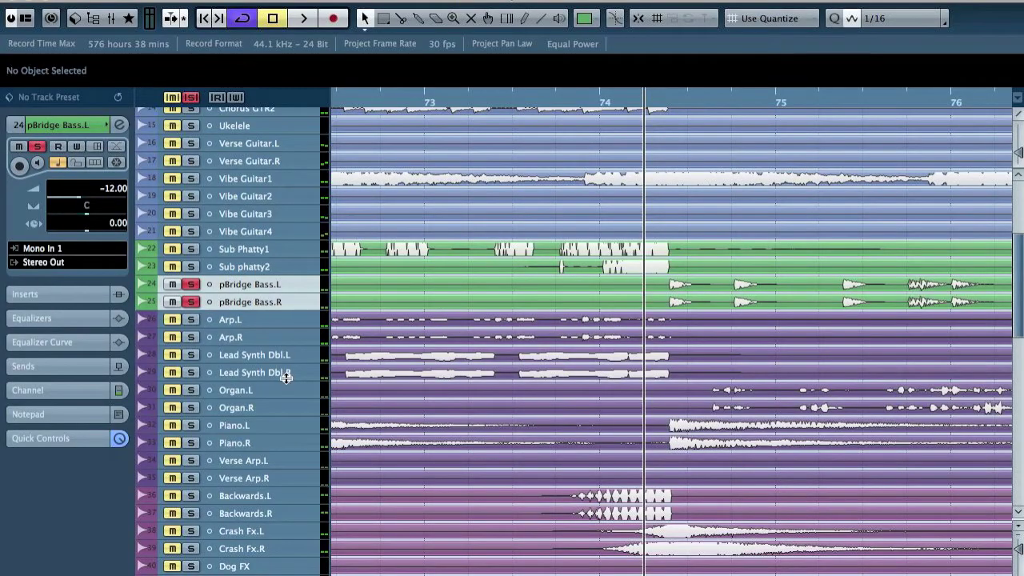
# Remove the pBridge Bass.R track from the project
pyautogui.click(262, 303)
pyautogui.rightClick(261, 303)
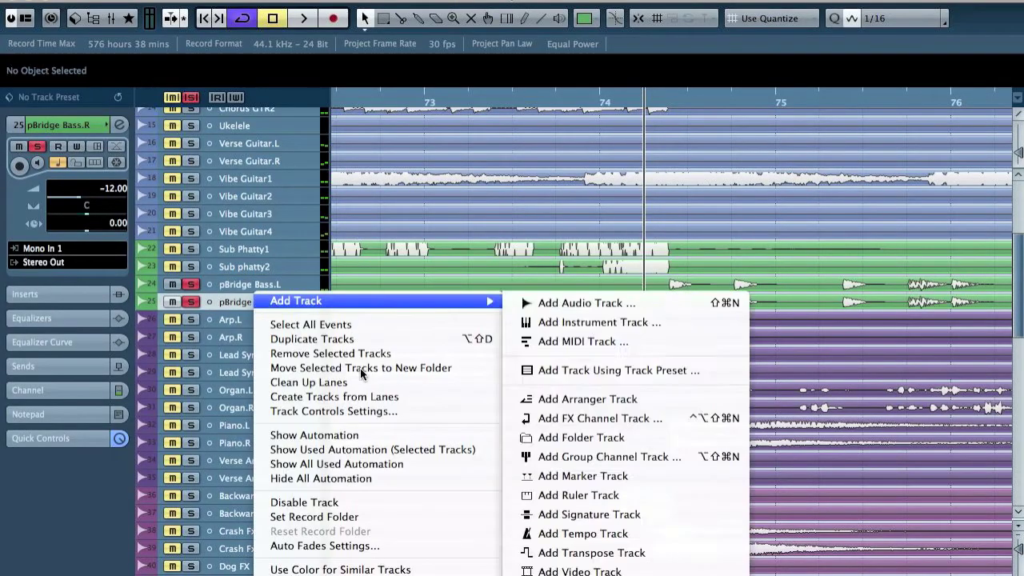
pyautogui.click(354, 356)
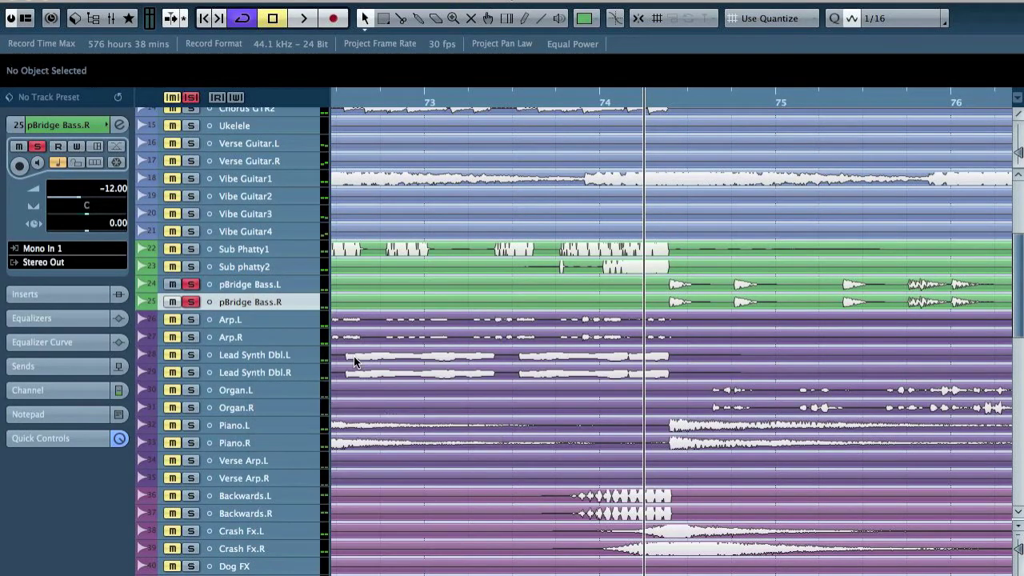
# Play the pBridge Bass.L track on its own from just after bar 74, with a wider range of bars in view
pyautogui.click(191, 284)
pyautogui.press('space')
pyautogui.click(196, 285)
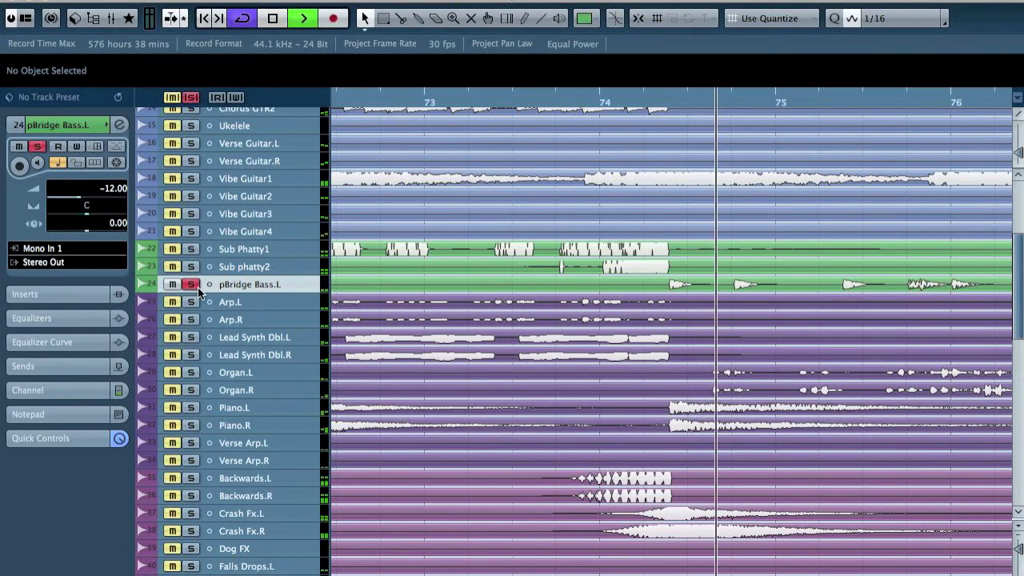
pyautogui.press('g')
pyautogui.press('g')
pyautogui.press('g')
pyautogui.press('g')
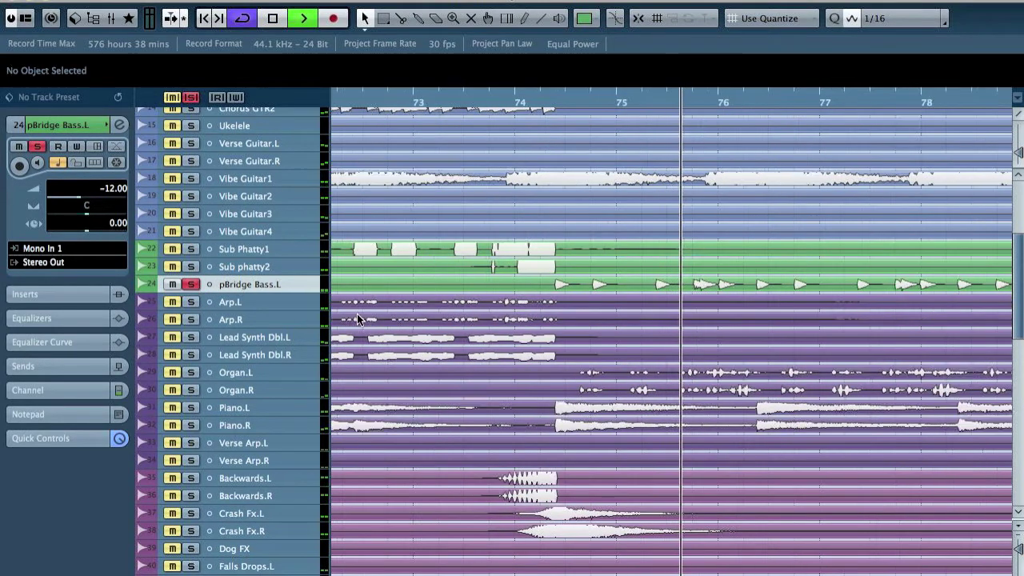
pyautogui.press('g')
# Listen to Organ.L and Piano.L individually in solo, clear the solo, and stop playback with the whole arrangement in view
pyautogui.click(273, 371)
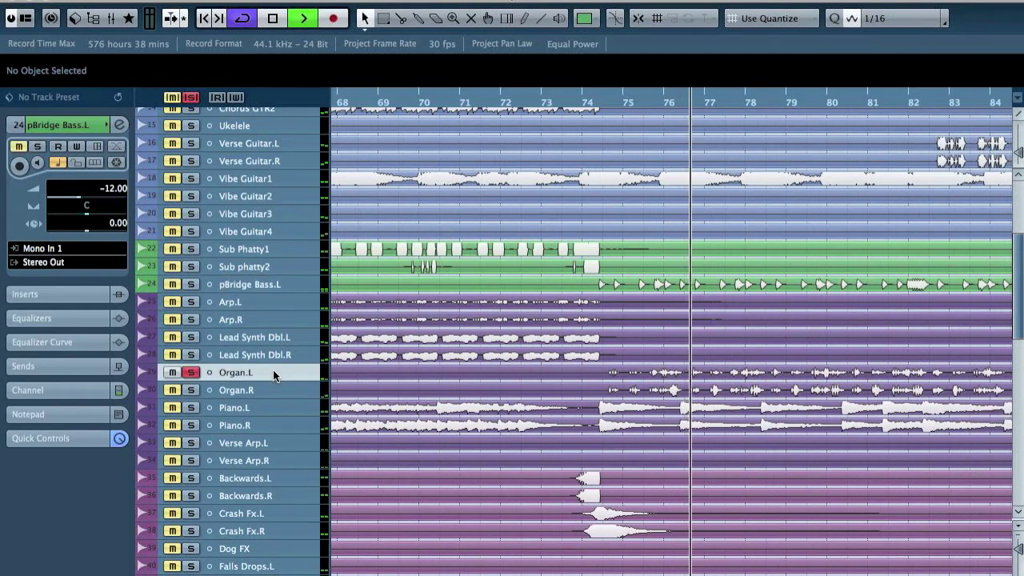
pyautogui.click(266, 405)
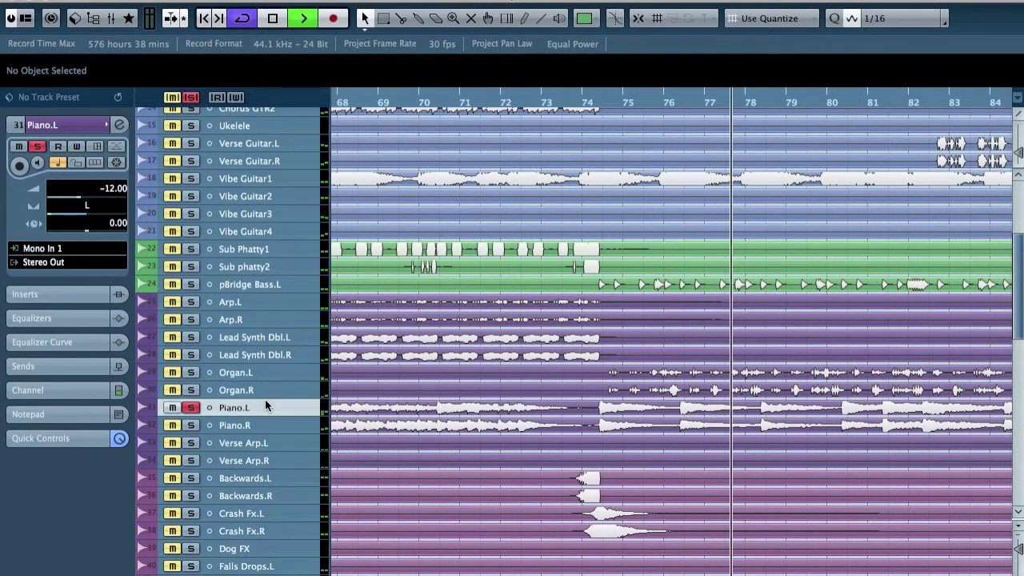
pyautogui.press('g')
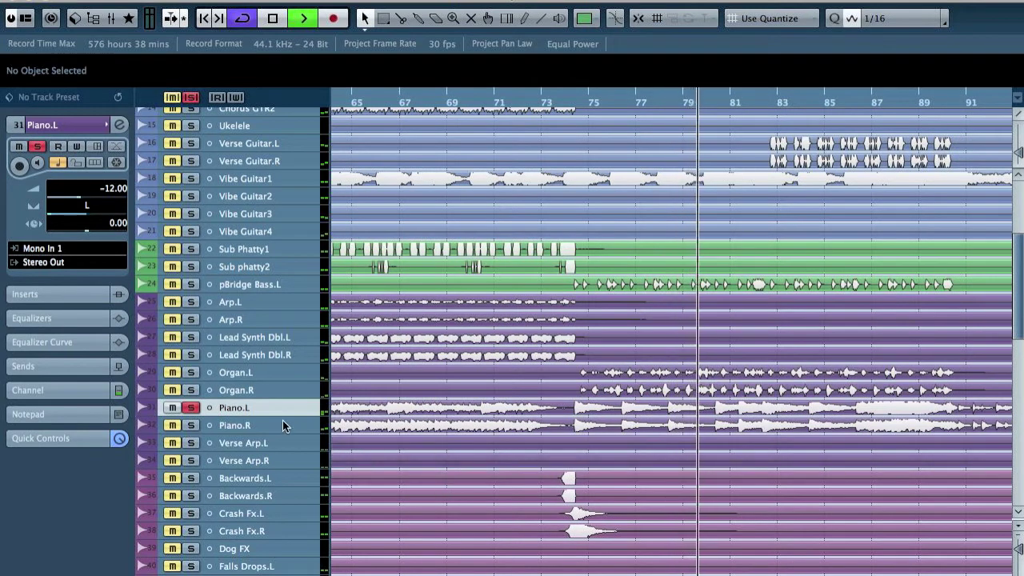
pyautogui.click(191, 408)
pyautogui.press('g')
pyautogui.press('g')
pyautogui.press('g')
pyautogui.press('g')
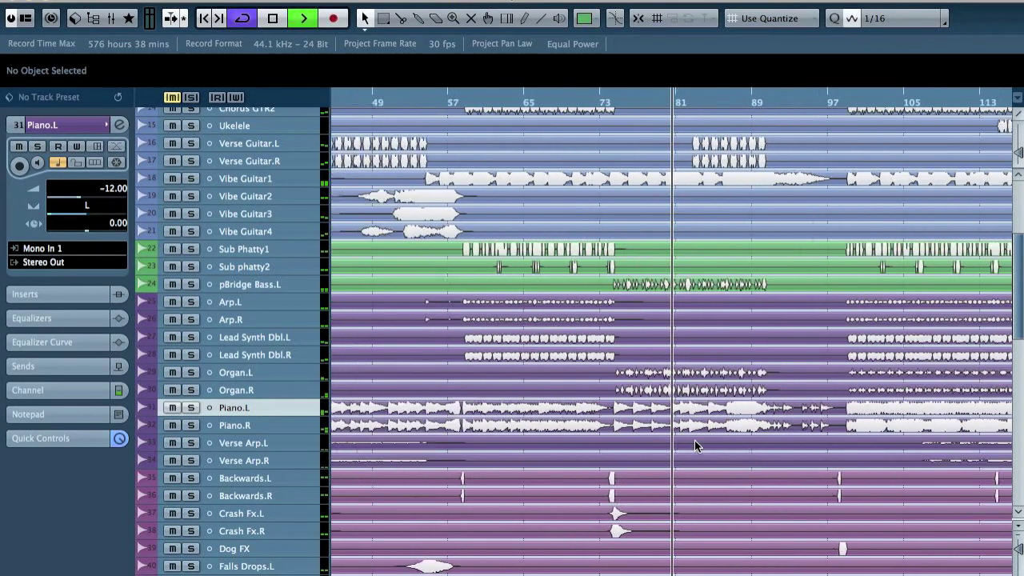
pyautogui.press('g')
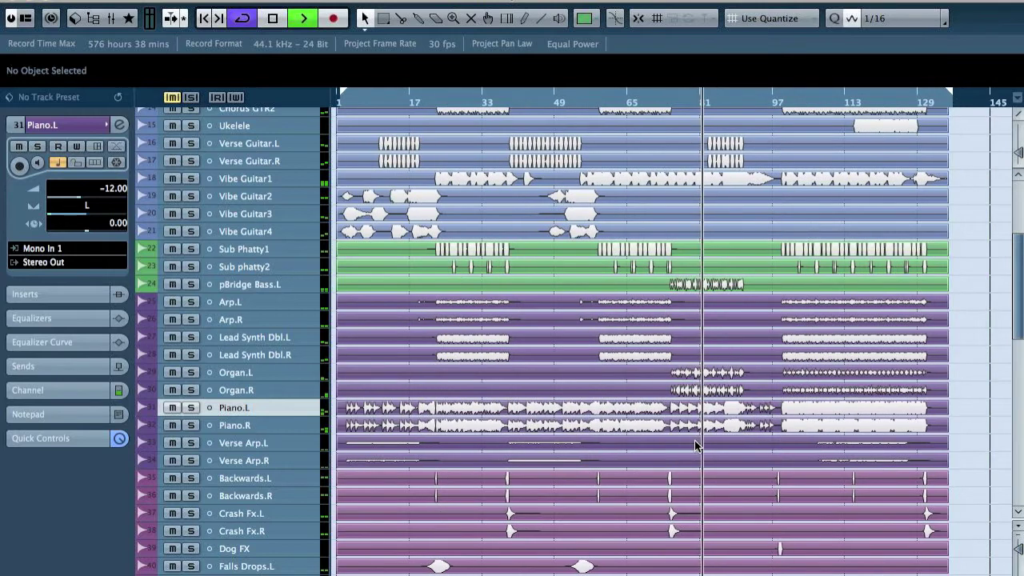
pyautogui.press('space')
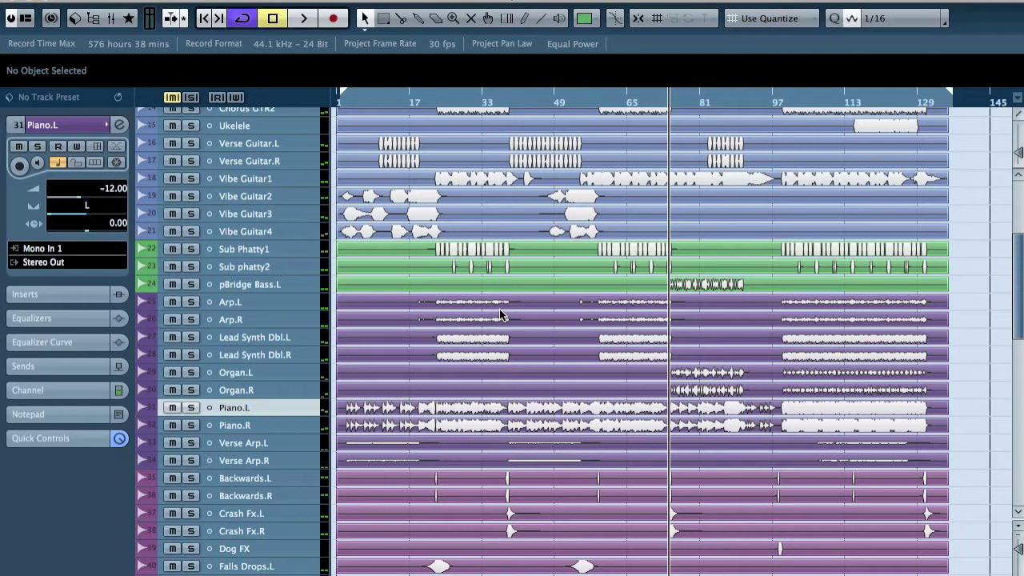
# Move the tracks from Sub Phatty1 through Verse Arp.R directly below the DRS group, above Chorus GTR1
pyautogui.click(273, 249)
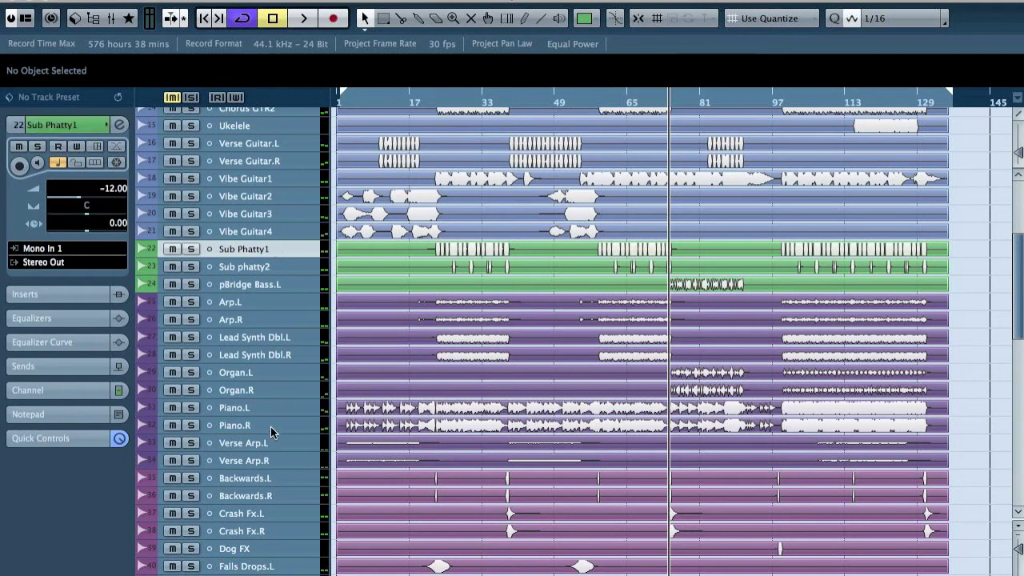
pyautogui.keyDown('shift'); pyautogui.click(277, 457); pyautogui.keyUp('shift')
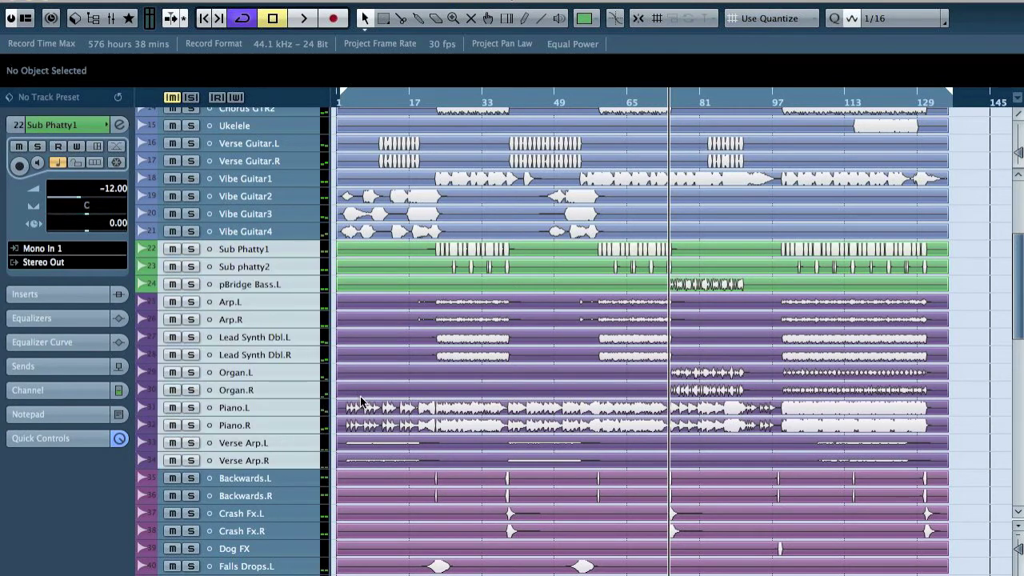
pyautogui.scroll(5, 326, 386)
pyautogui.moveTo(303, 492); pyautogui.dragTo(349, 344)
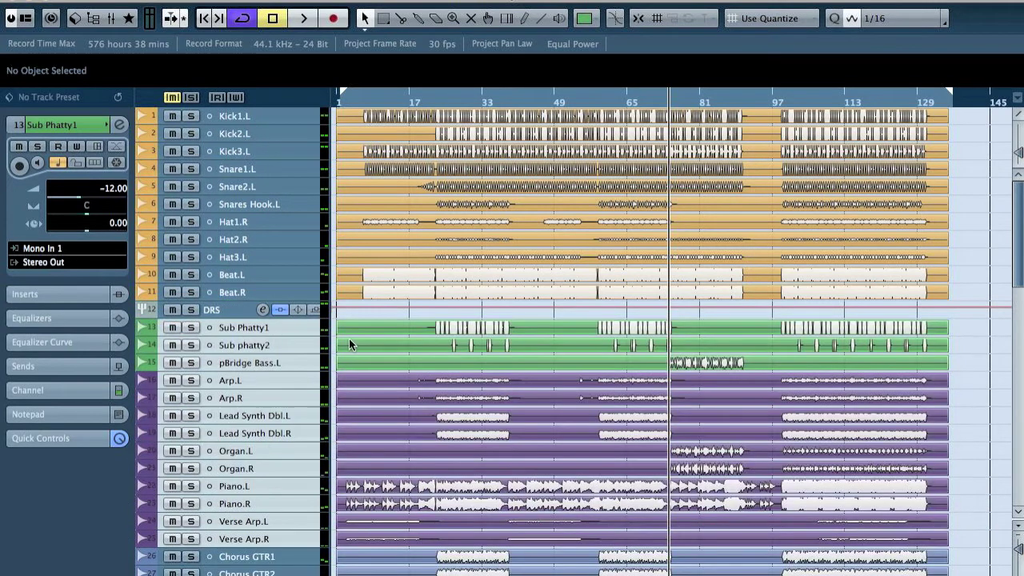
# Solo the DRS group together with Sub Phatty1 and Sub phatty2, and play from about bar 21
pyautogui.click(274, 324)
pyautogui.moveTo(426, 100); pyautogui.dragTo(430, 108)
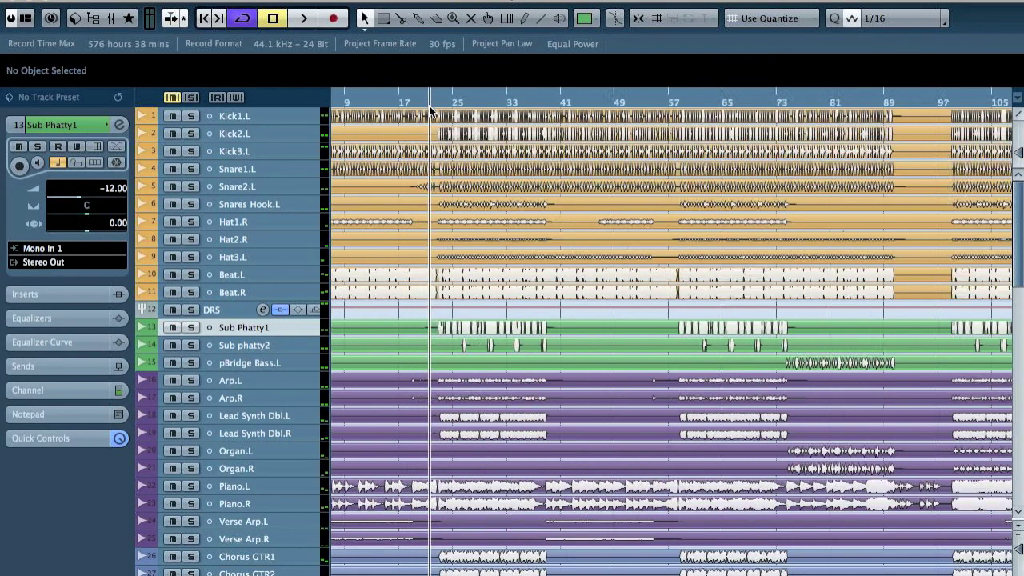
pyautogui.click(231, 312)
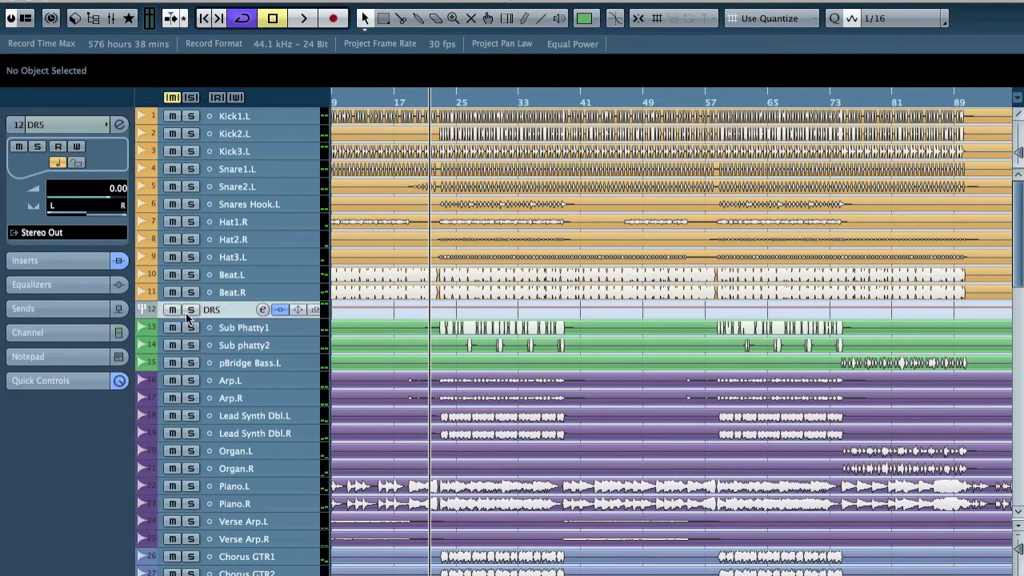
pyautogui.click(191, 310)
pyautogui.click(191, 327)
pyautogui.click(190, 345)
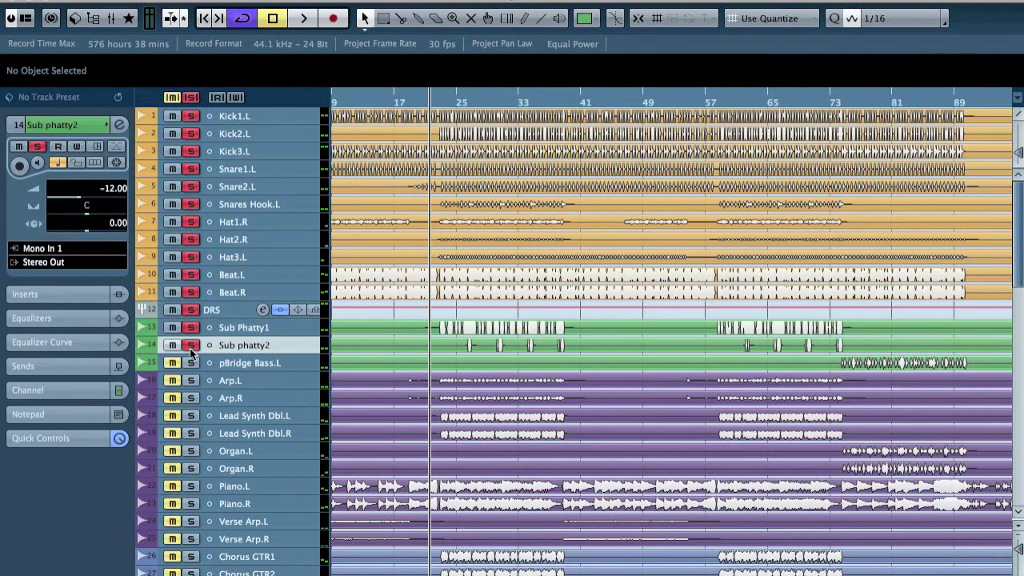
pyautogui.press('space')
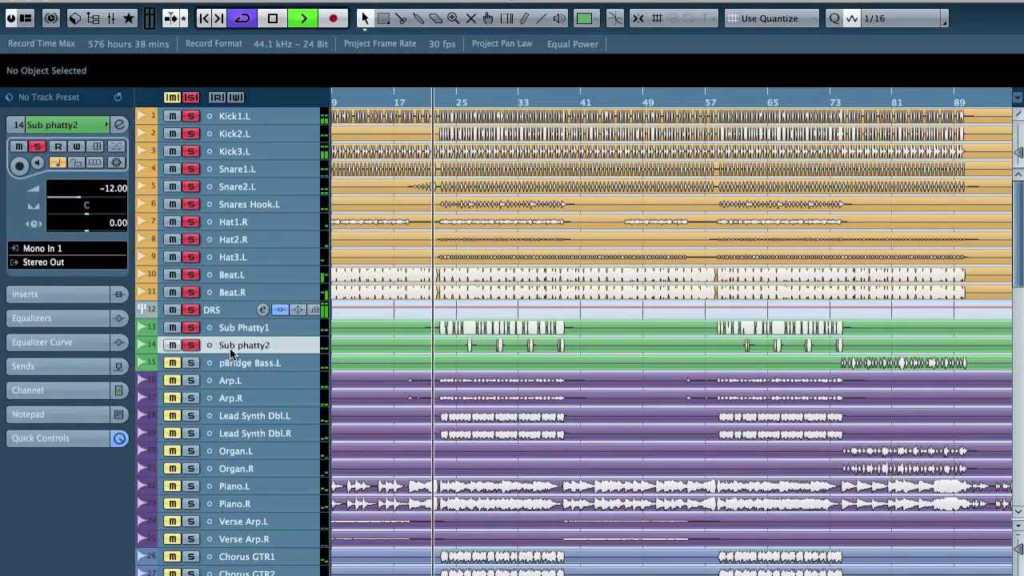
# Add pBridge Bass.L to the solo and raise the channel levels of Sub Phatty1 to -3.15 and Sub phatty2 to -1.63
pyautogui.press('F3')
pyautogui.rightClick(326, 323)
pyautogui.click(510, 259)
pyautogui.hscroll(-3, 506, 260)
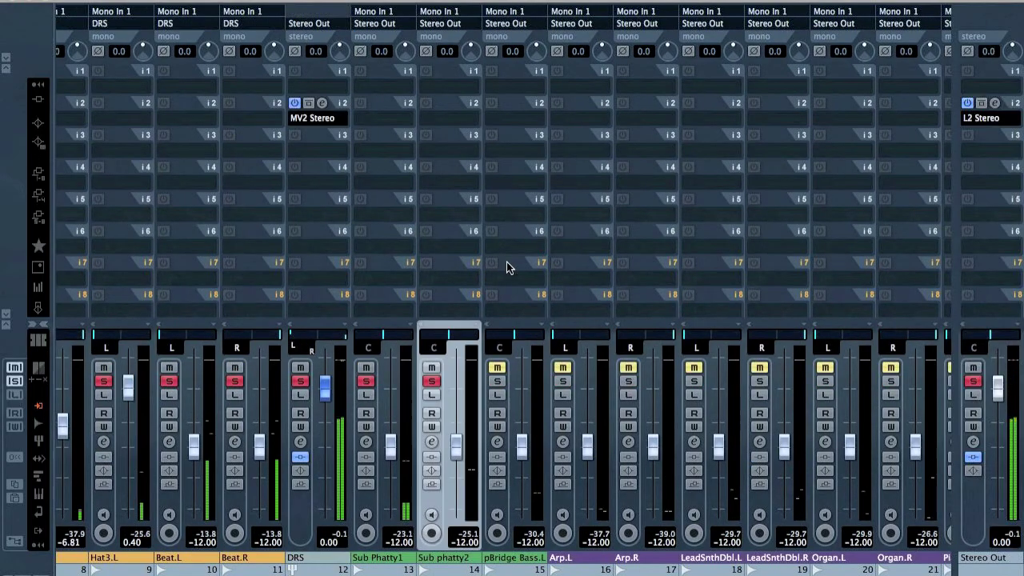
pyautogui.click(497, 381)
pyautogui.moveTo(395, 449); pyautogui.dragTo(391, 413)
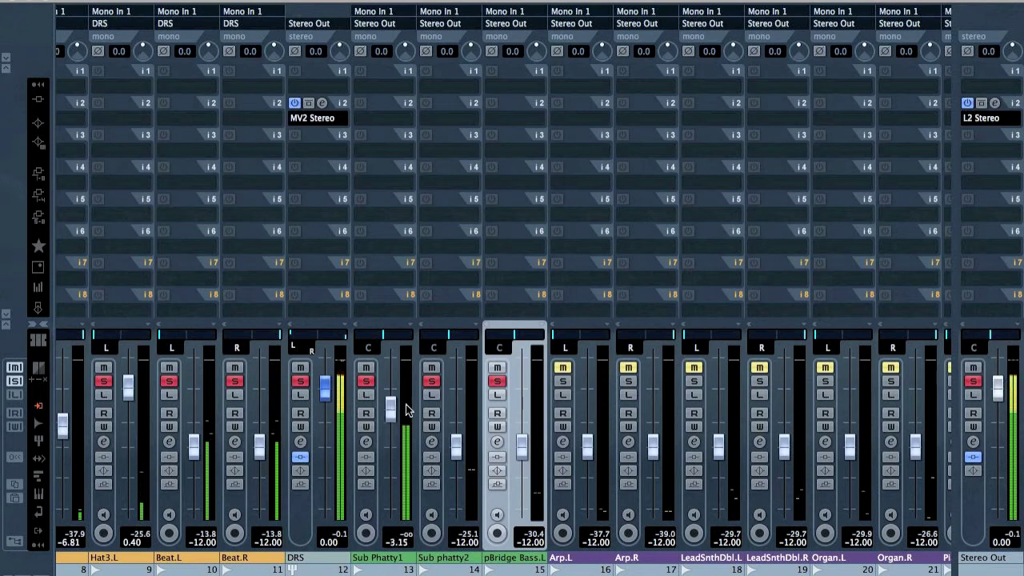
pyautogui.moveTo(456, 445); pyautogui.dragTo(458, 405)
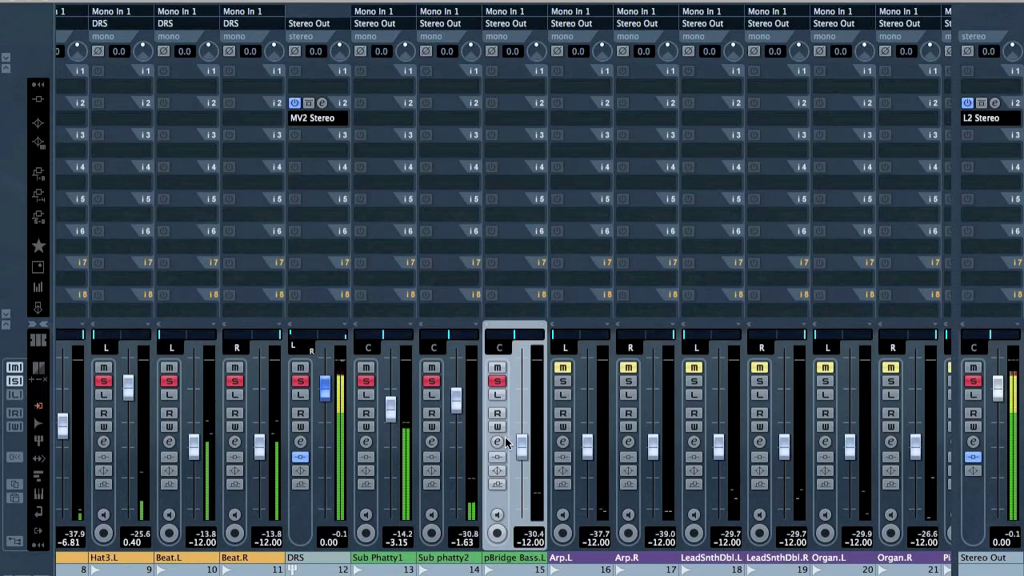
pyautogui.press('F3')
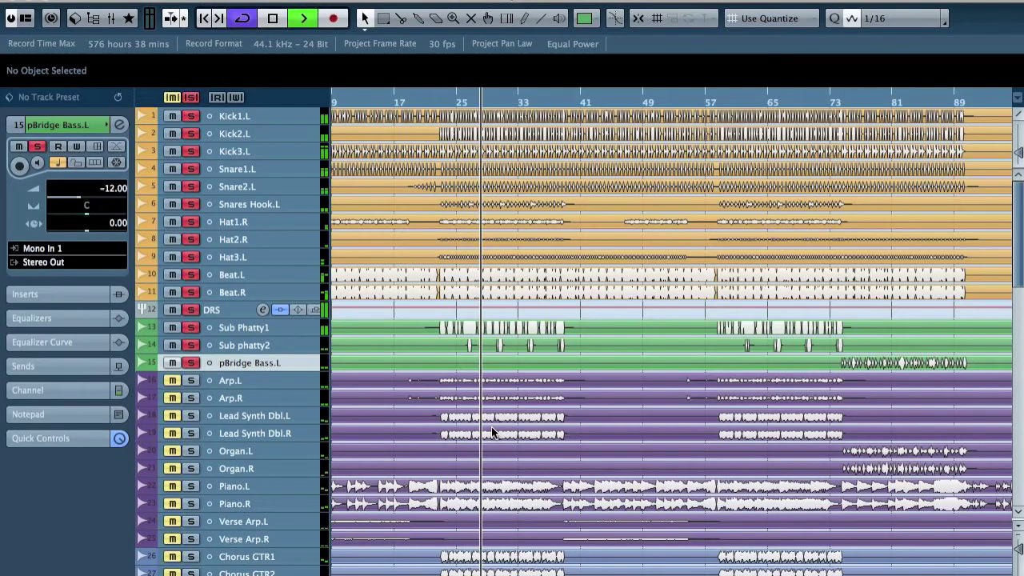
# Play the soloed drums and bass from just after bar 74 and raise the pBridge Bass.L level to 1.92
pyautogui.press('g')
pyautogui.press('h')
pyautogui.press('h')
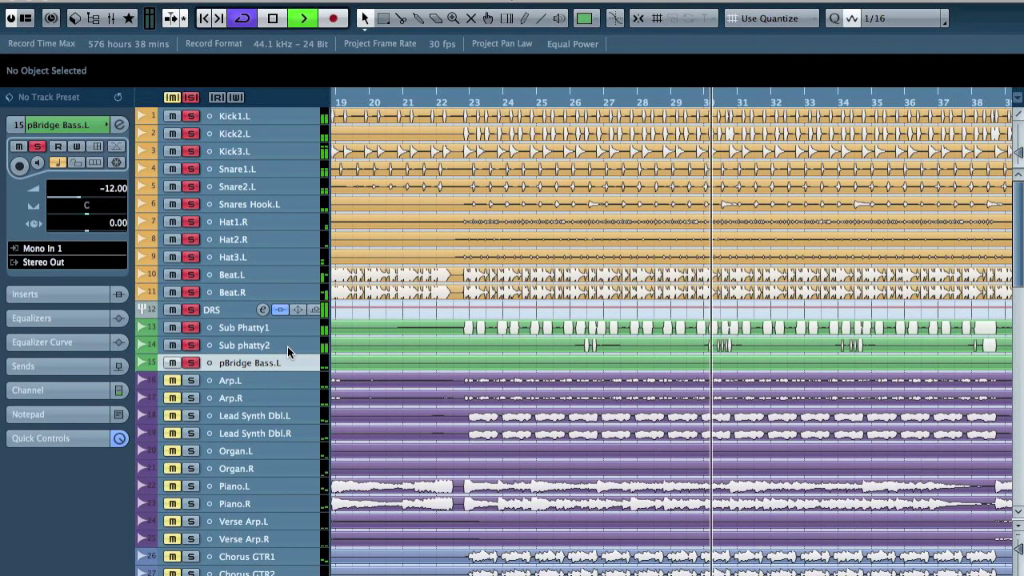
pyautogui.press('space')
pyautogui.hscroll(20, 691, 350)
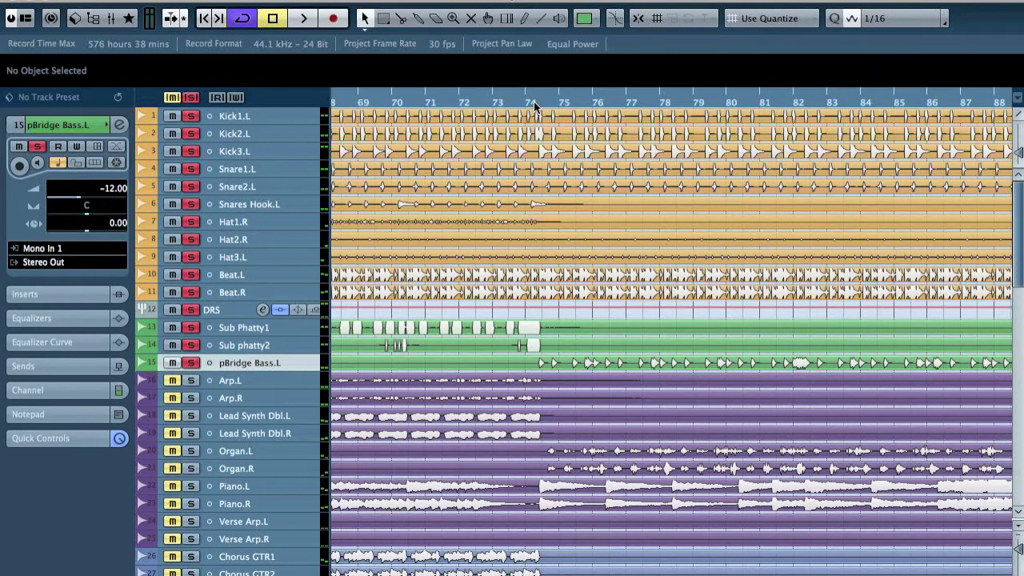
pyautogui.moveTo(534, 102); pyautogui.dragTo(543, 111)
pyautogui.press('space')
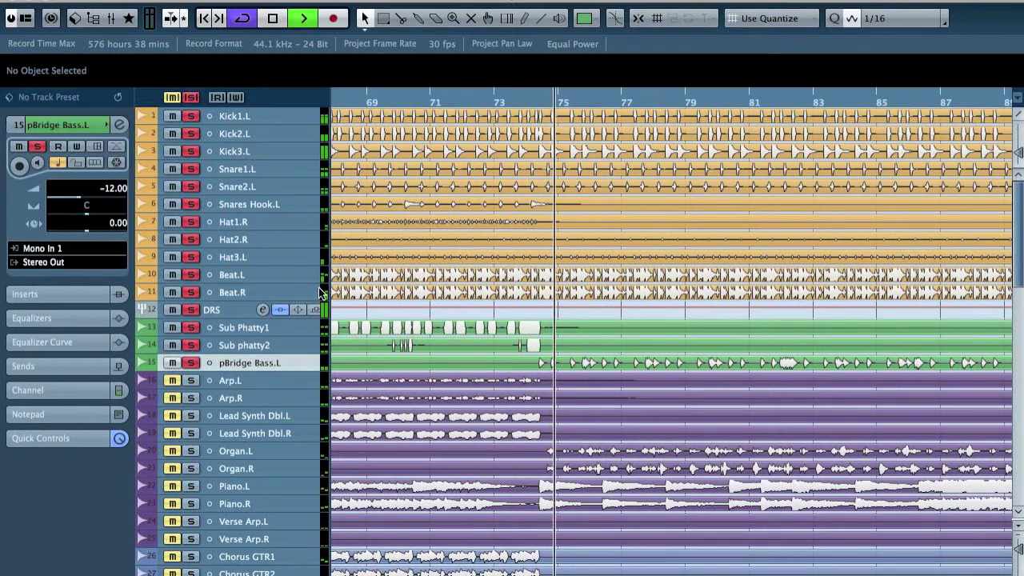
pyautogui.press('F3')
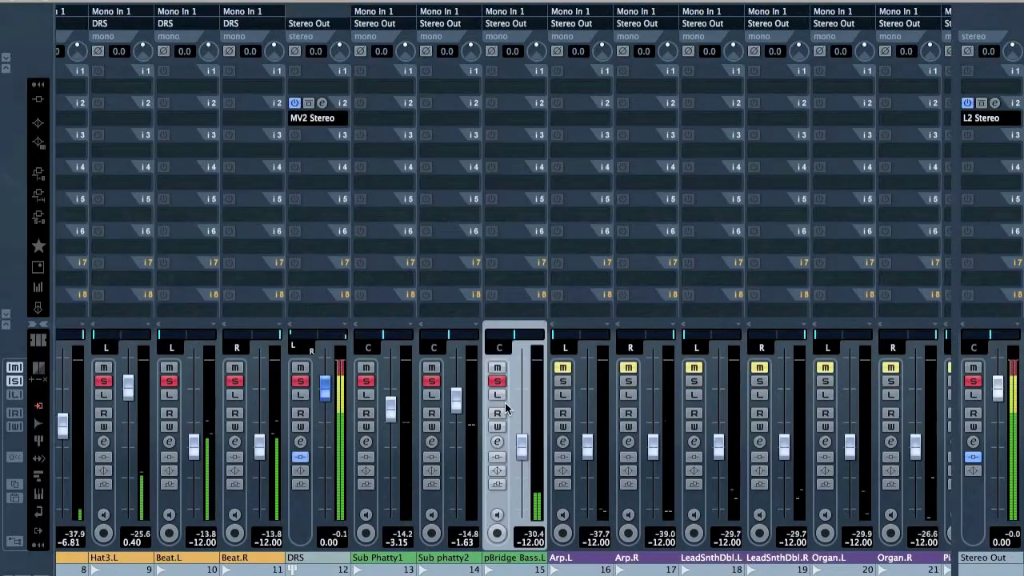
pyautogui.moveTo(521, 446); pyautogui.dragTo(519, 386)
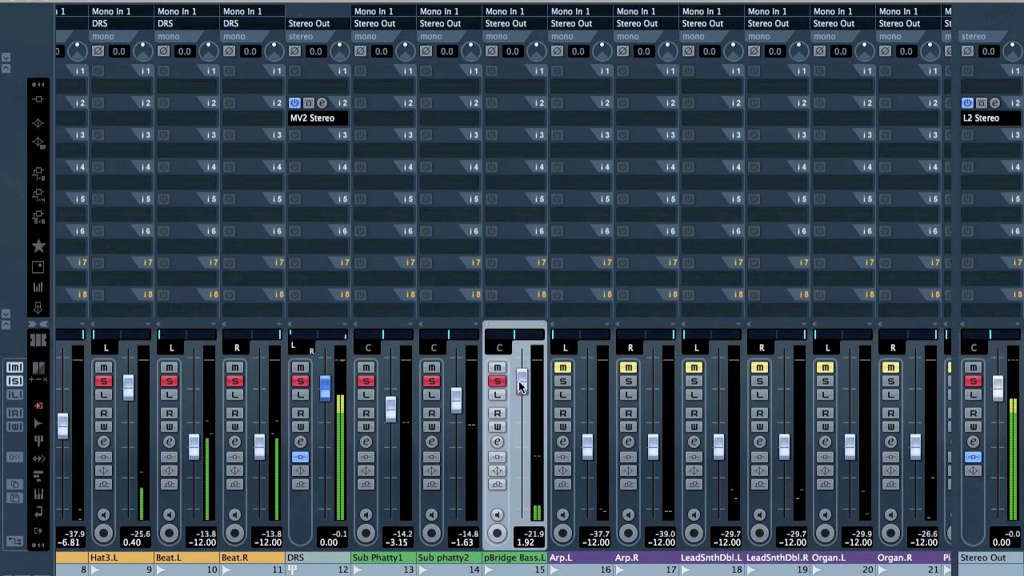
# Insert MV2 Mono in the second insert slot of pBridge Bass.L and set its Low Level to 19.3 during playback
pyautogui.click(509, 120)
pyautogui.moveTo(580, 192)
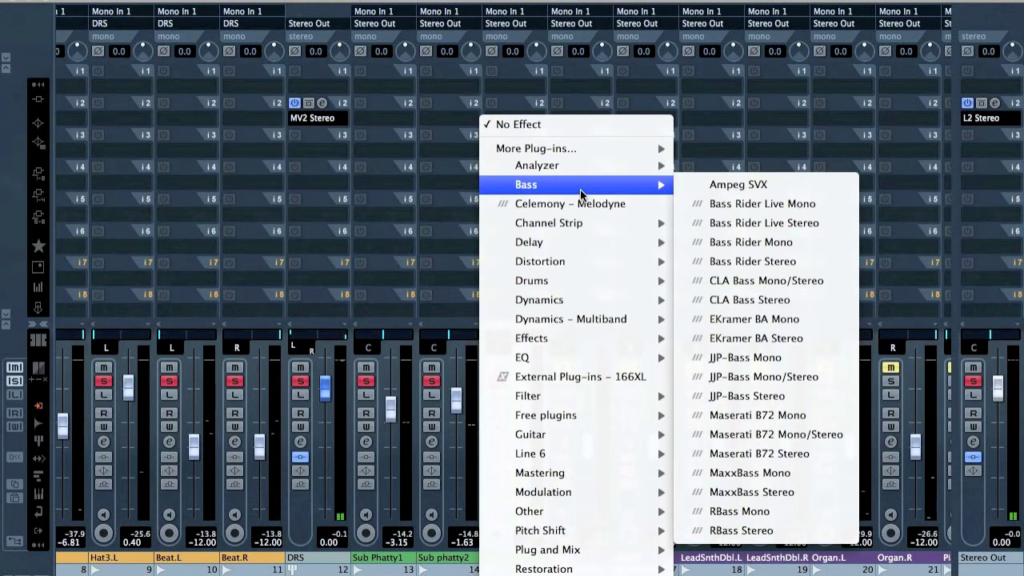
pyautogui.moveTo(569, 299)
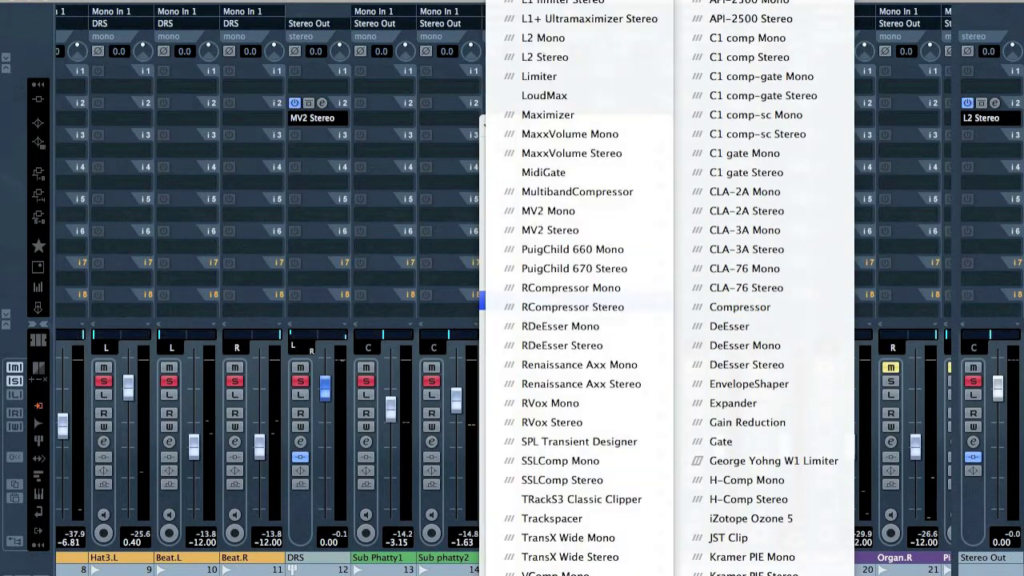
pyautogui.click(572, 212)
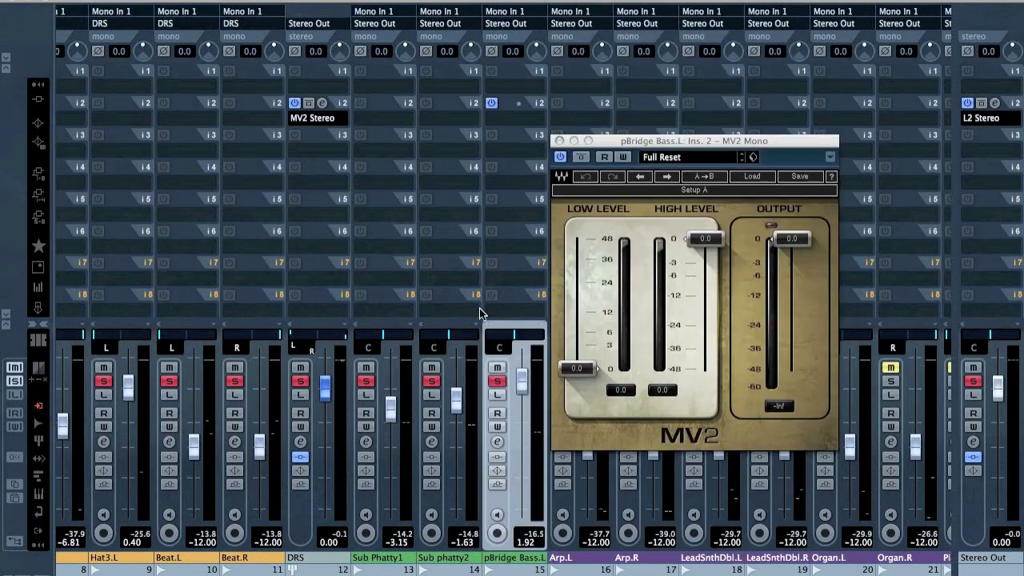
pyautogui.press('space')
pyautogui.moveTo(577, 368); pyautogui.dragTo(576, 292)
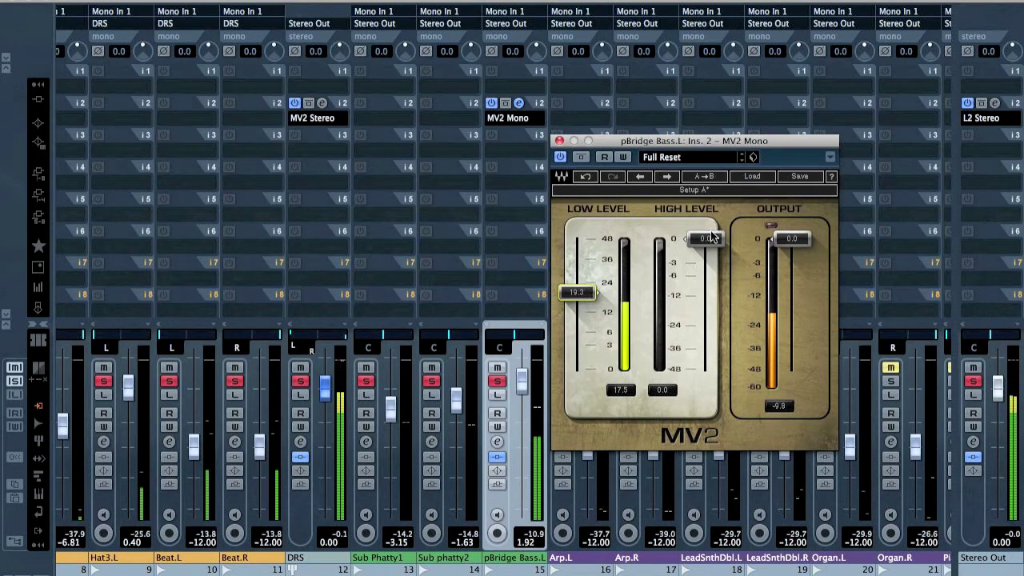
# Set the MV2 Mono High Level on pBridge Bass.L to -2.0, invert the channel's phase and close the plug-in
pyautogui.moveTo(712, 237); pyautogui.dragTo(712, 256)
pyautogui.click(492, 52)
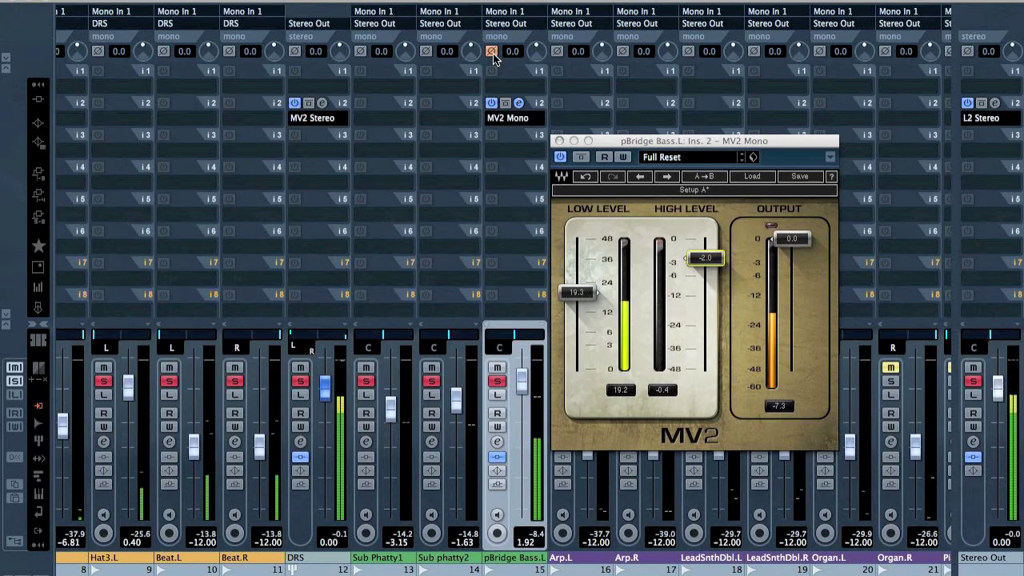
pyautogui.click(559, 141)
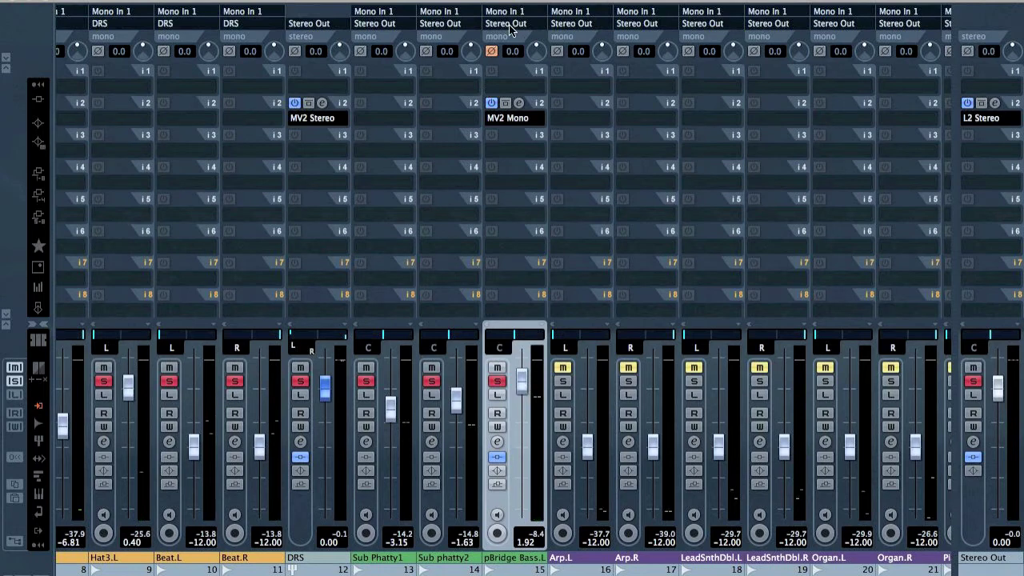
# Examine the pBridge Bass.L waveform against the kick waveforms at its entry after bar 74, and play that spot
pyautogui.press('F3')
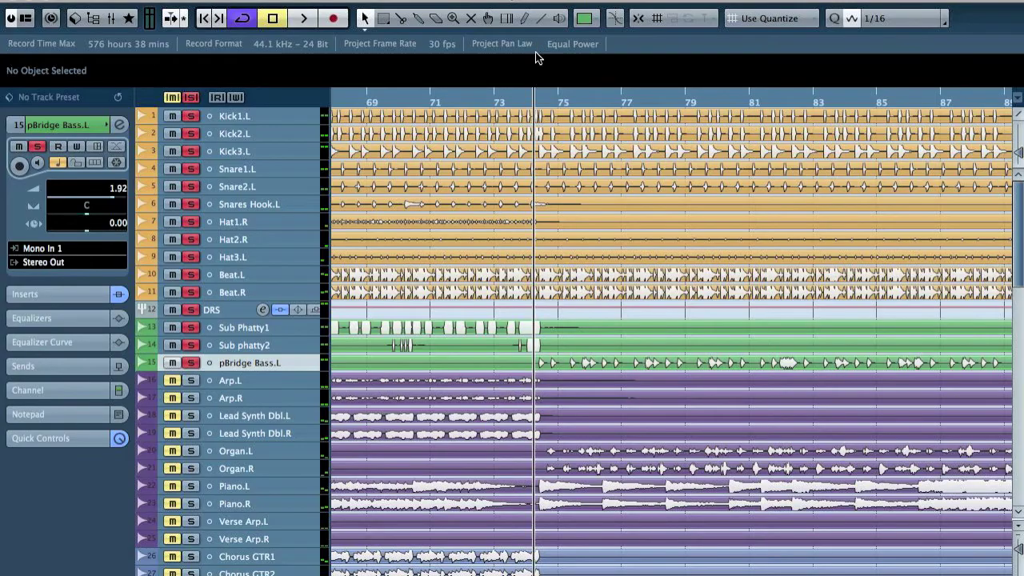
pyautogui.moveTo(537, 102); pyautogui.dragTo(634, 223)
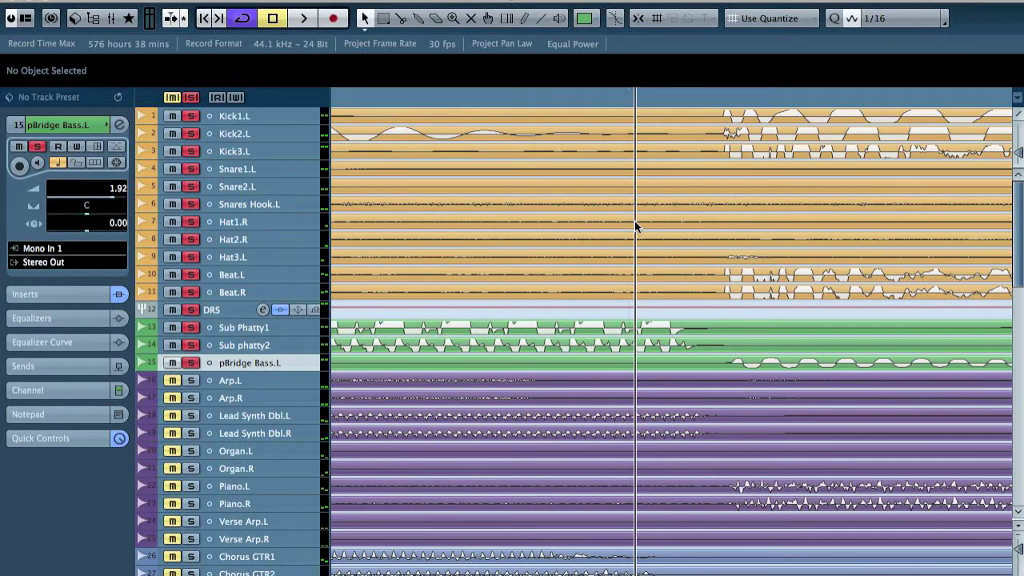
pyautogui.moveTo(749, 366); pyautogui.dragTo(750, 359)
pyautogui.moveTo(729, 96); pyautogui.dragTo(747, 134)
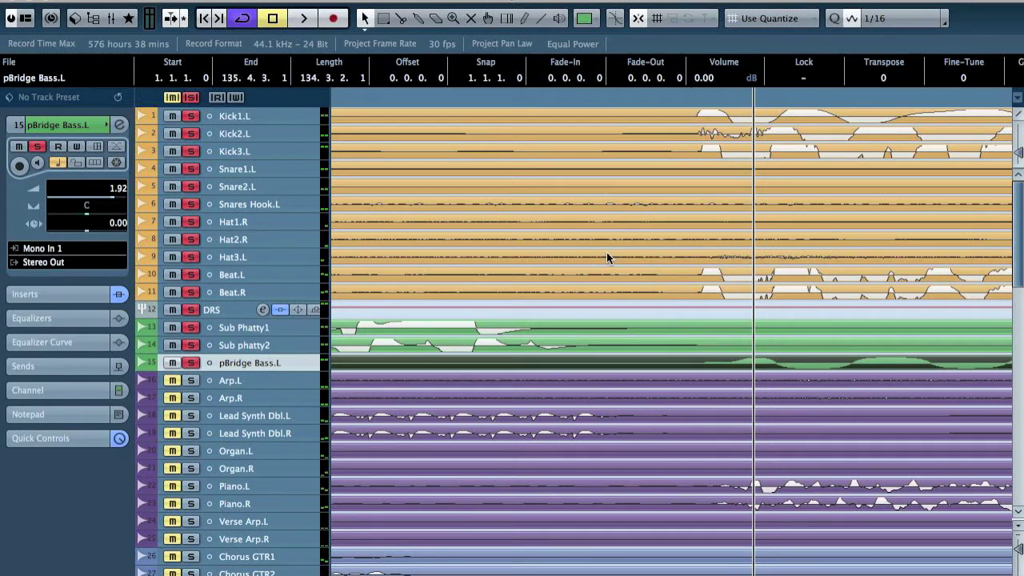
pyautogui.press('F3')
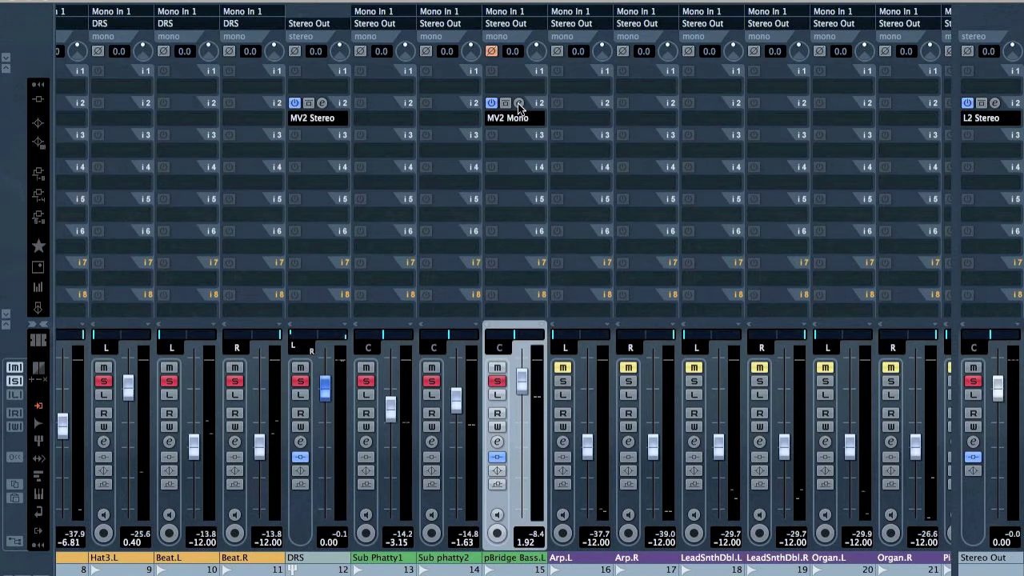
pyautogui.press('space')
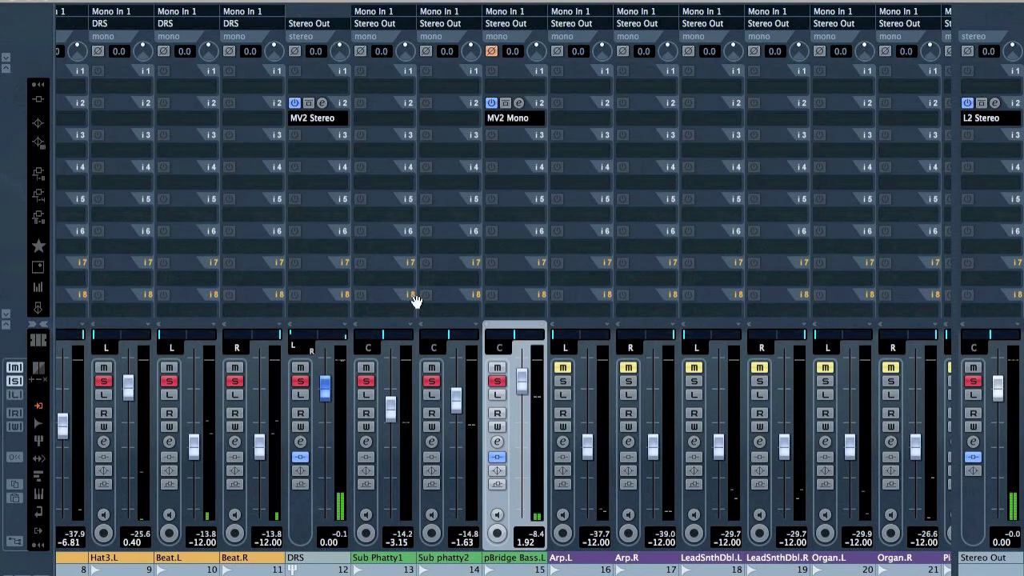
# Solo Arp.L and Arp.R together with the DRS group and the three bass tracks
pyautogui.press('F3')
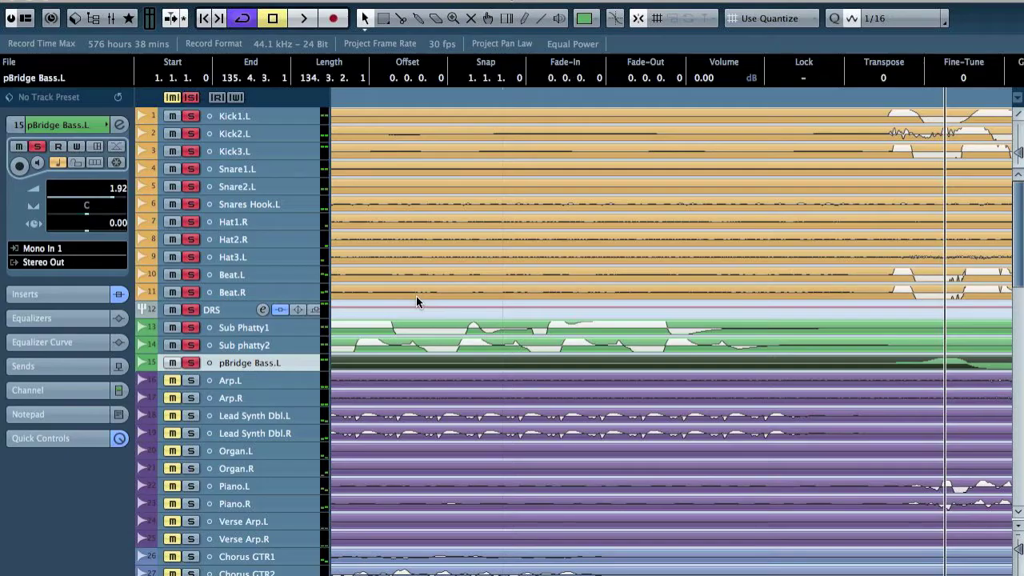
pyautogui.press('g')
pyautogui.press('g')
pyautogui.press('g')
pyautogui.press('g')
pyautogui.press('g')
pyautogui.press('g')
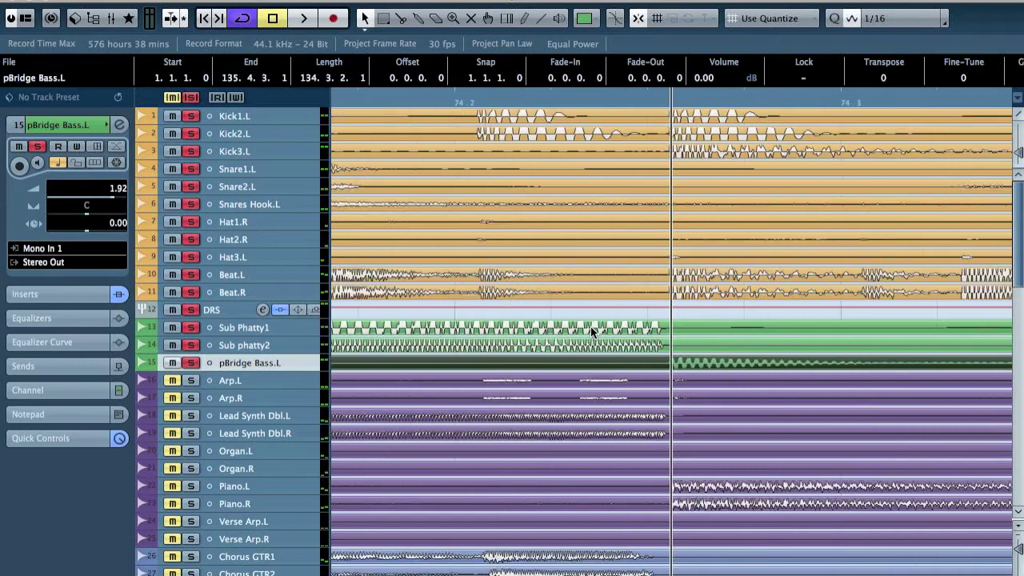
pyautogui.keyDown('ctrl'); pyautogui.click(192, 380); pyautogui.keyUp('ctrl')
pyautogui.click(192, 397)
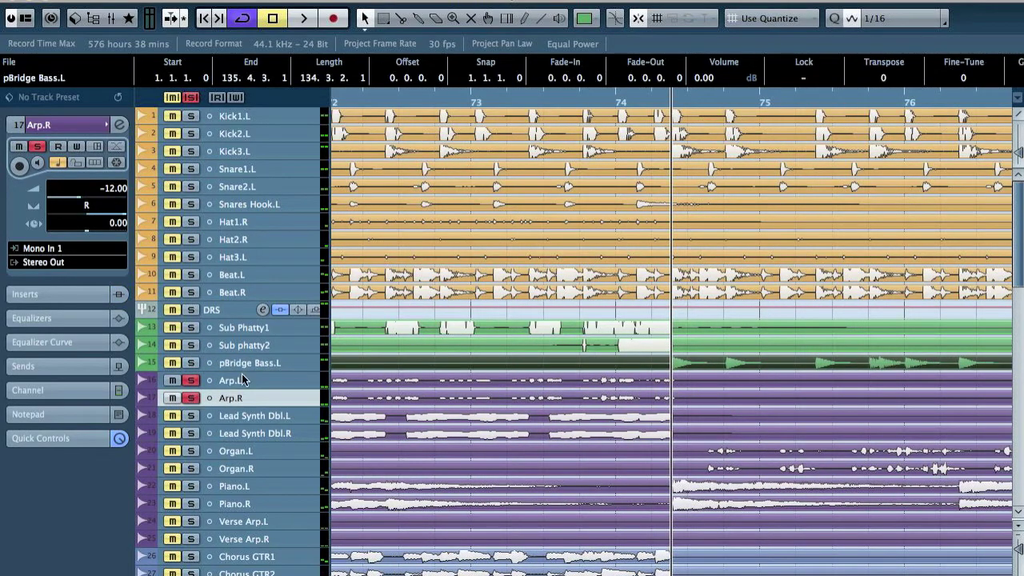
pyautogui.click(227, 314)
pyautogui.keyDown('shift'); pyautogui.click(225, 393); pyautogui.keyUp('shift')
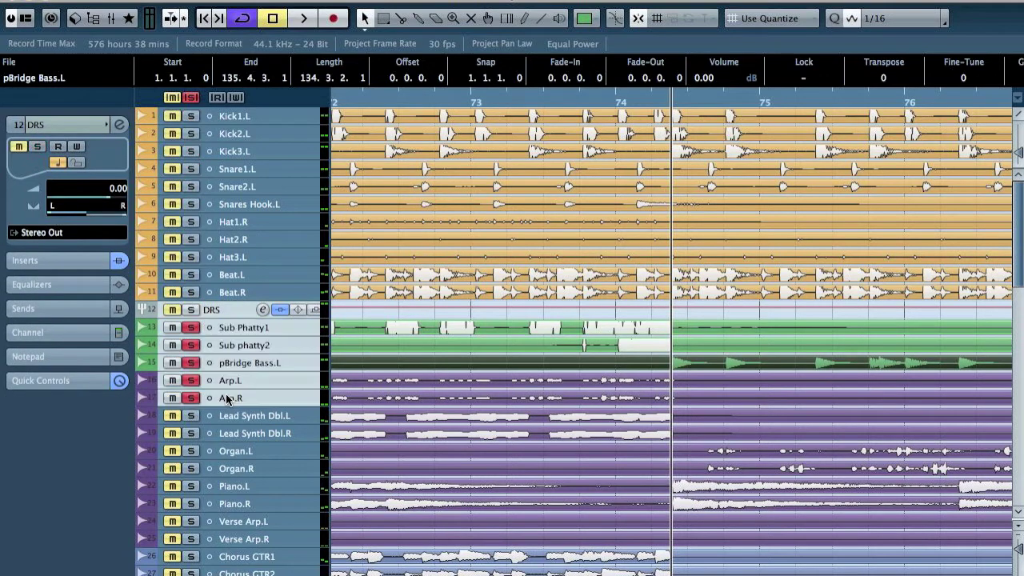
pyautogui.click(192, 310)
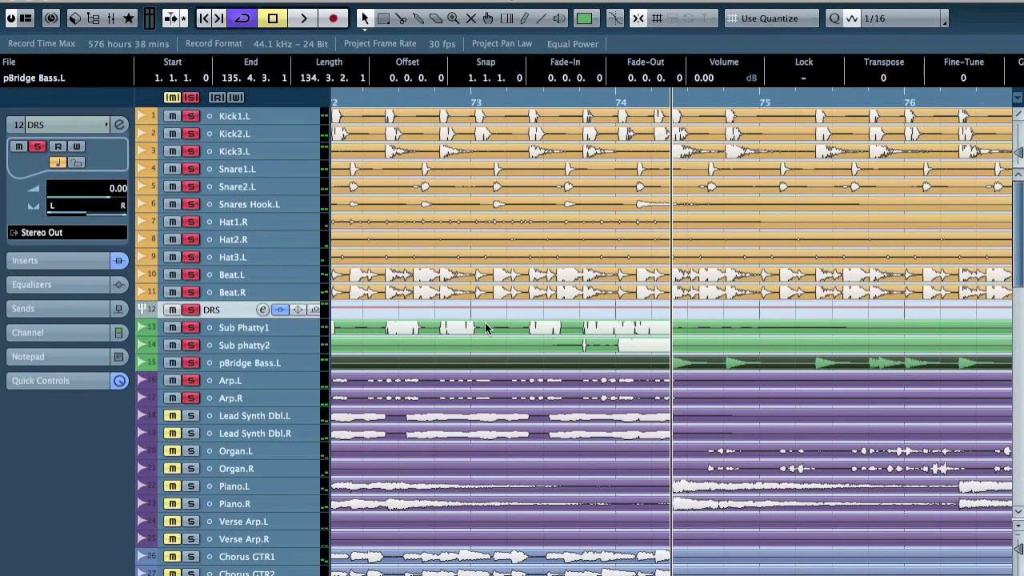
# Try to link the Arp.L and Arp.R mixer channels
pyautogui.hscroll(-10, 537, 329)
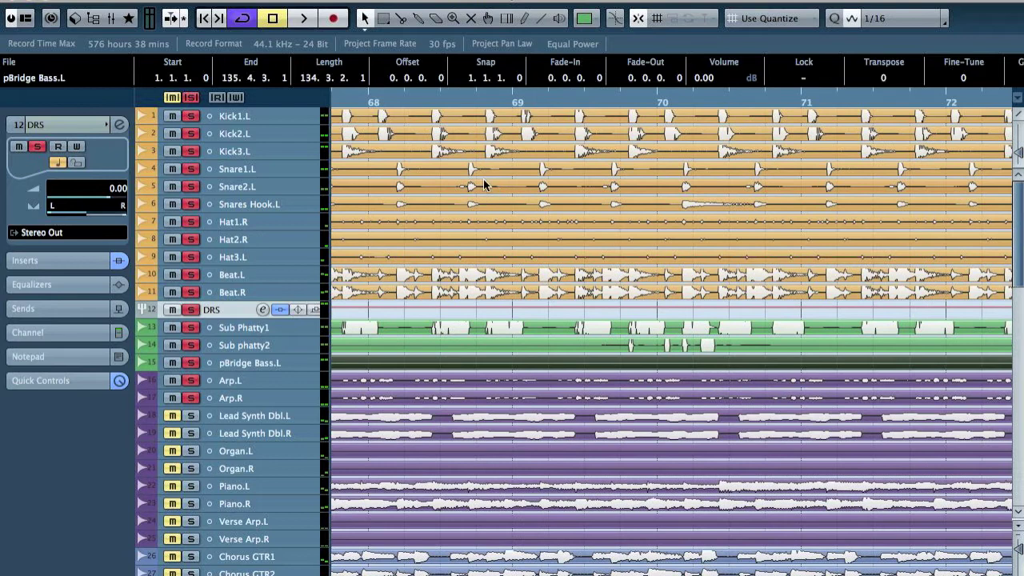
pyautogui.hscroll(-15, 484, 183)
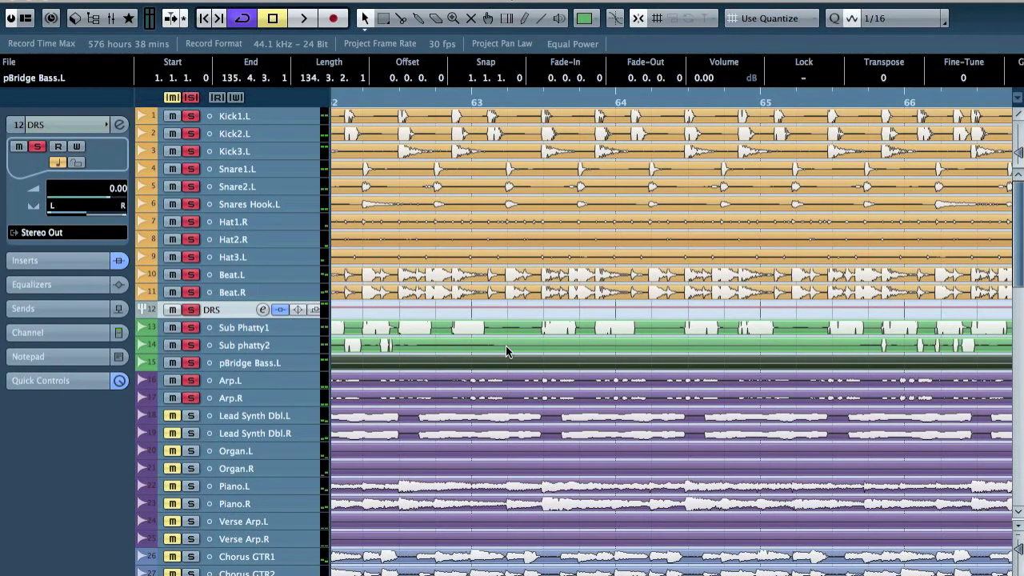
pyautogui.press('F3')
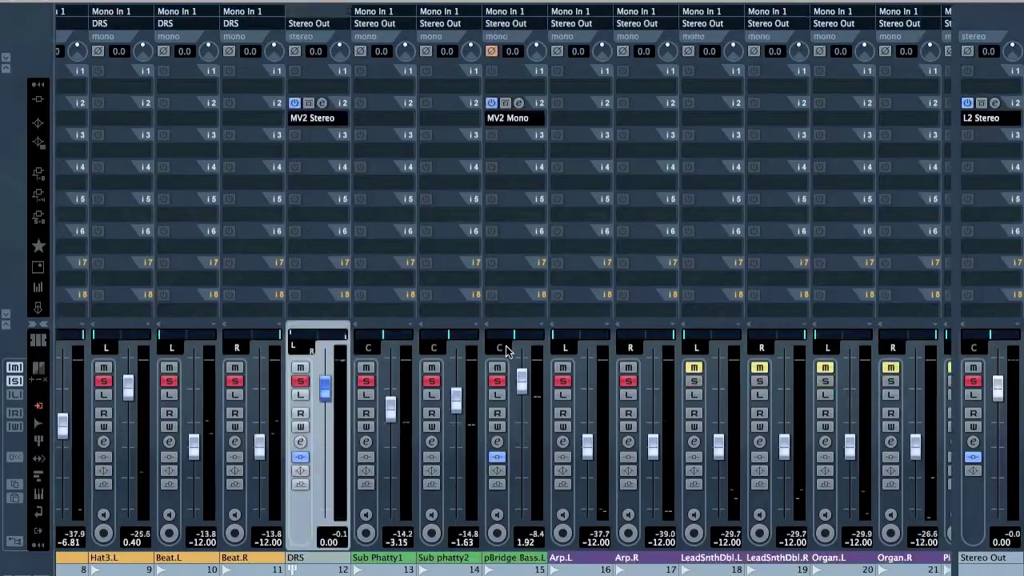
pyautogui.click(566, 511)
pyautogui.keyDown('shift'); pyautogui.click(630, 496); pyautogui.keyUp('shift')
pyautogui.rightClick(631, 491)
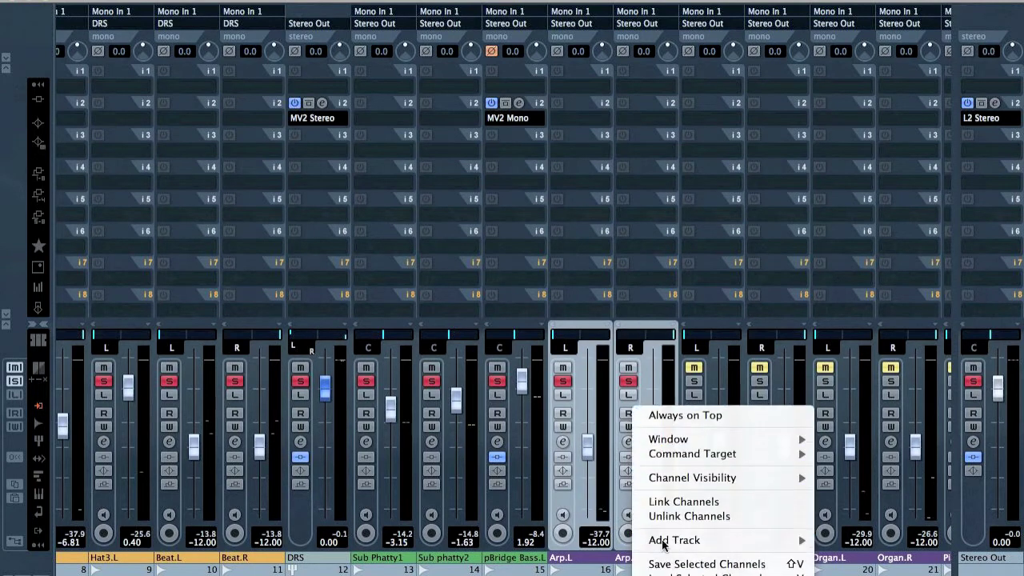
pyautogui.click(680, 502)
# Link the LeadSynthDbl.L and LeadSynthDbl.R mixer channels
pyautogui.click(712, 500)
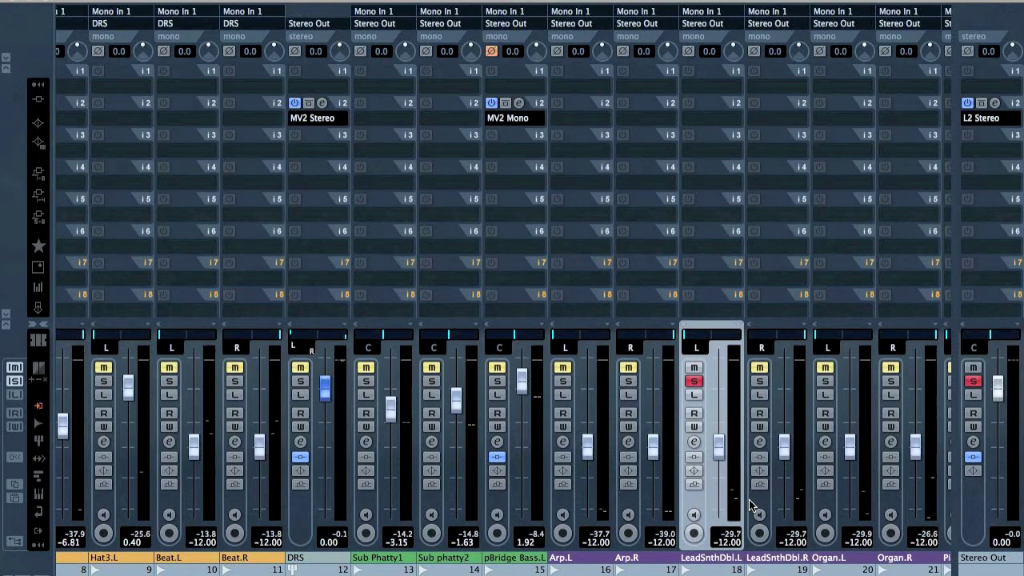
pyautogui.keyDown('shift'); pyautogui.click(754, 502); pyautogui.keyUp('shift')
pyautogui.rightClick(755, 502)
pyautogui.click(835, 460)
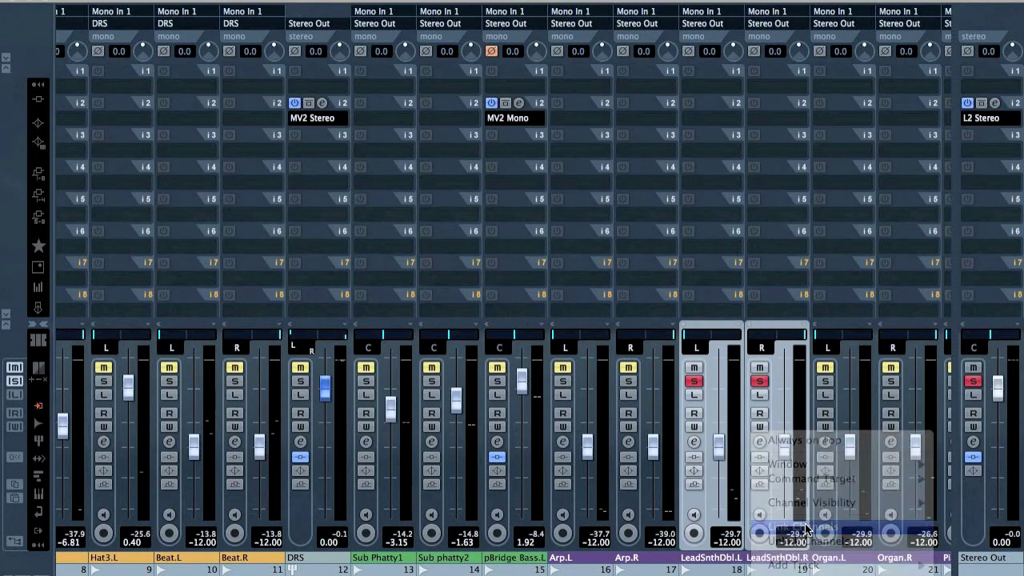
# Link the Organ.L and Organ.R mixer channels
pyautogui.click(622, 498)
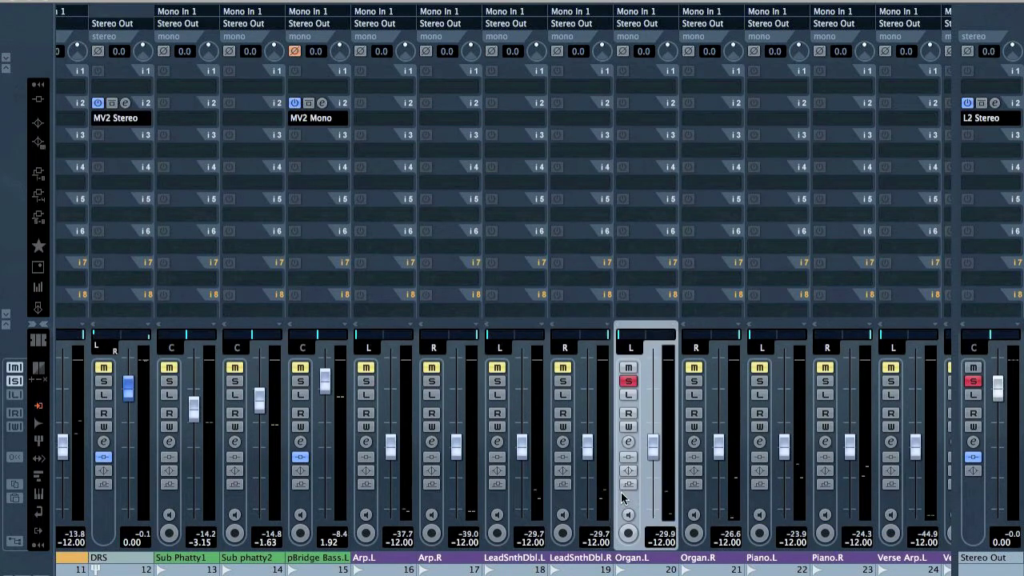
pyautogui.keyDown('shift'); pyautogui.click(682, 500); pyautogui.keyUp('shift')
pyautogui.rightClick(682, 498)
pyautogui.click(717, 529)
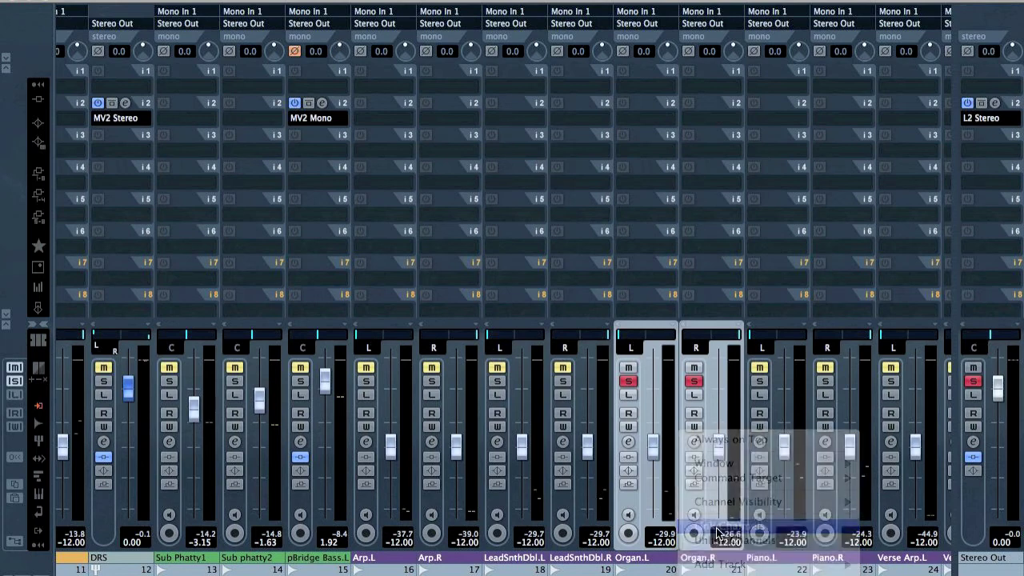
# Link the Piano.L and Piano.R mixer channels
pyautogui.click(761, 506)
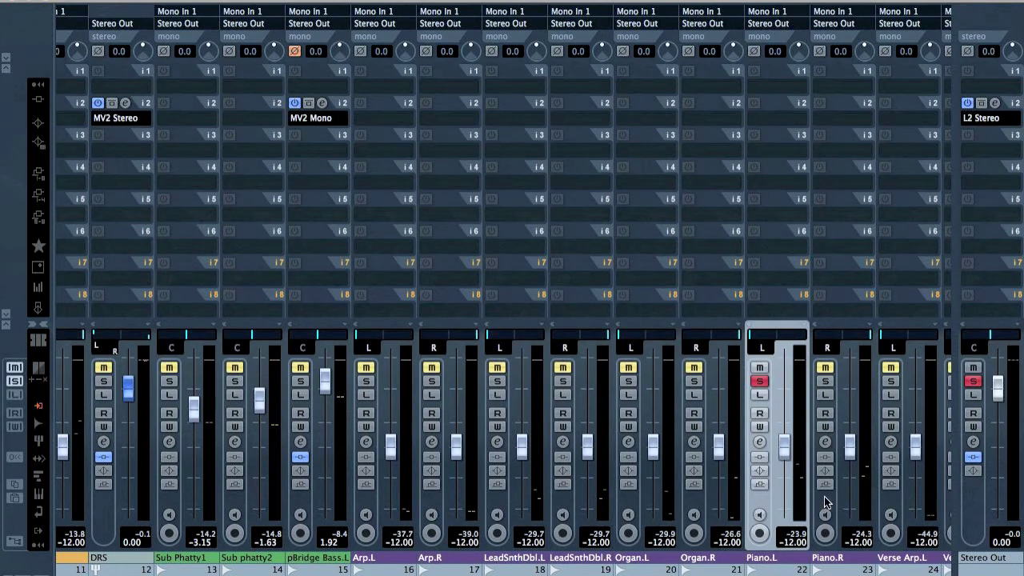
pyautogui.keyDown('shift'); pyautogui.click(827, 501); pyautogui.keyUp('shift')
pyautogui.rightClick(827, 501)
pyautogui.click(825, 553)
# Link the Verse Arp.L and Verse Arp.R mixer channels
pyautogui.hscroll(6, 684, 430)
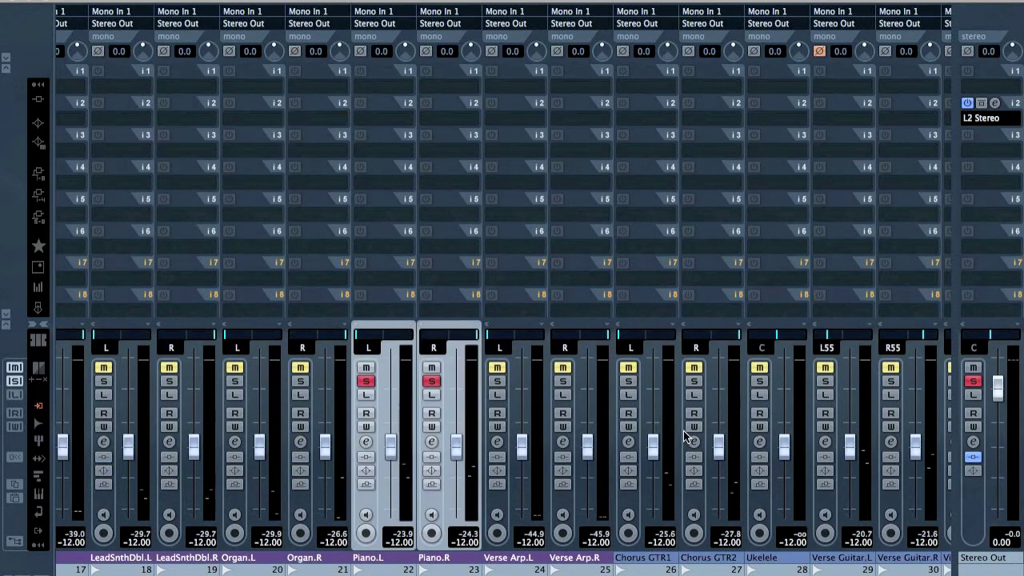
pyautogui.click(493, 500)
pyautogui.keyDown('shift'); pyautogui.click(559, 504); pyautogui.keyUp('shift')
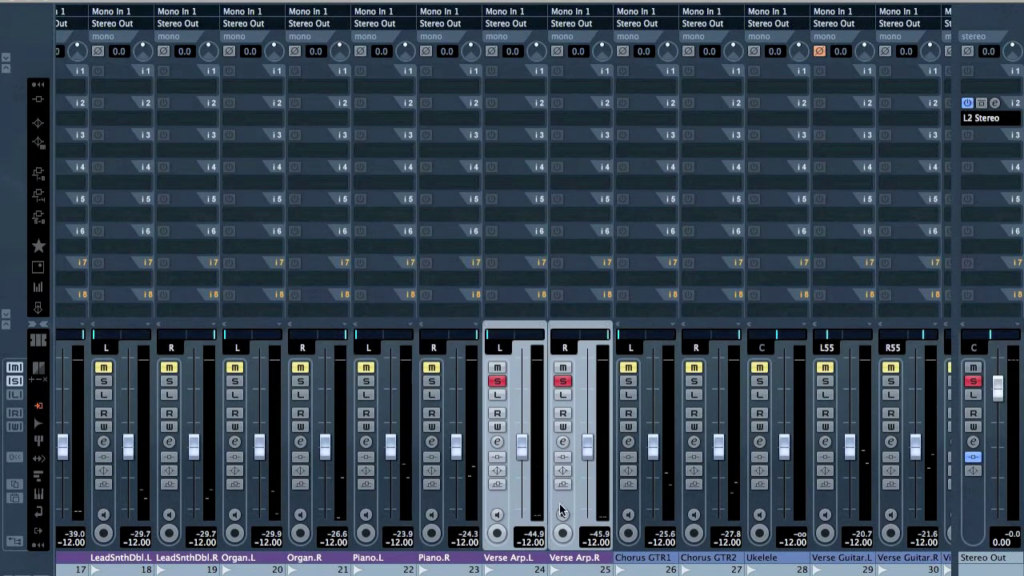
pyautogui.rightClick(560, 503)
pyautogui.click(569, 531)
# Clear all solos, play the full mix and move the playback position to about the middle of bar 58
pyautogui.click(981, 381)
pyautogui.press('F3')
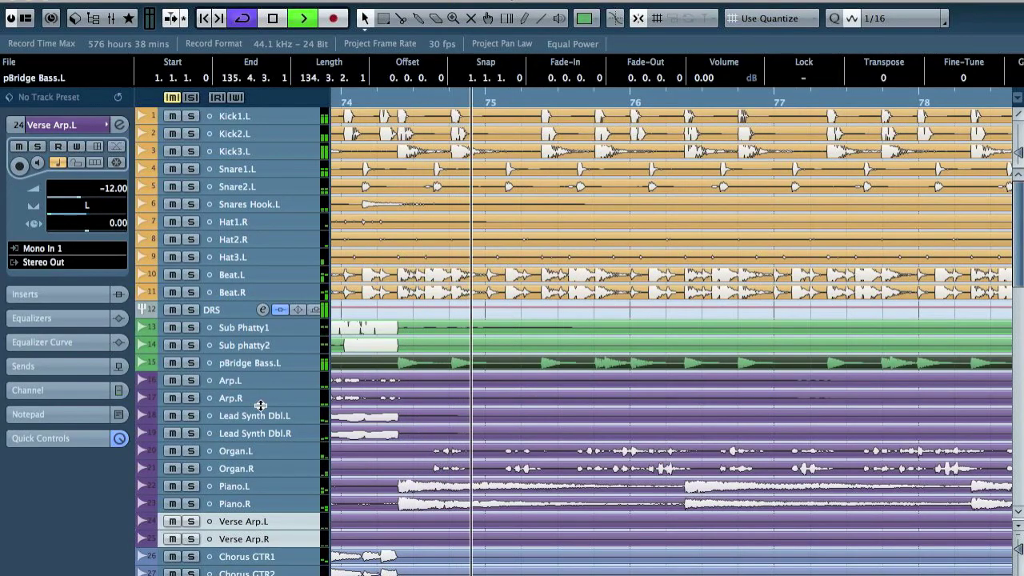
pyautogui.press('space')
pyautogui.press('space')
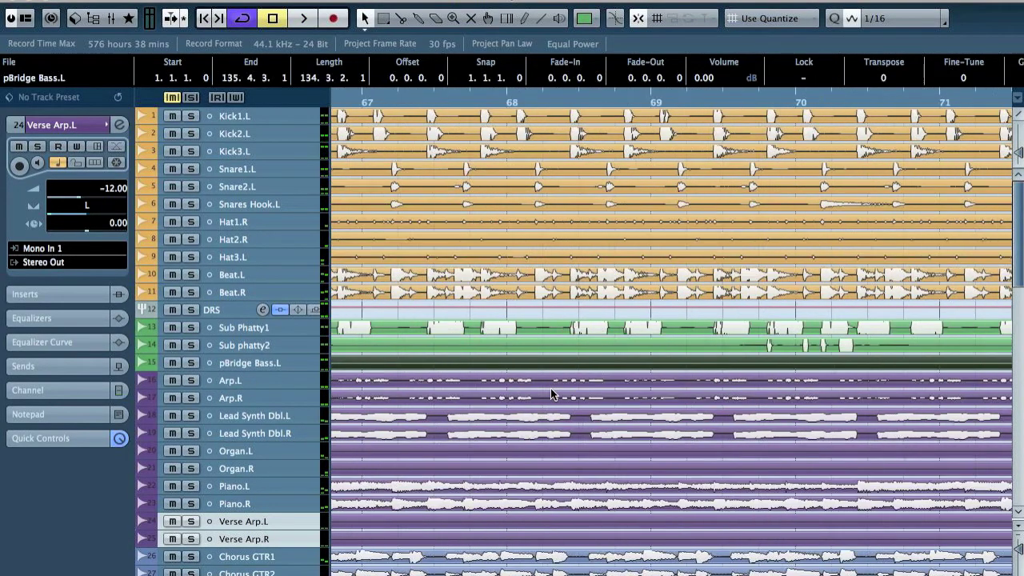
pyautogui.press('space')
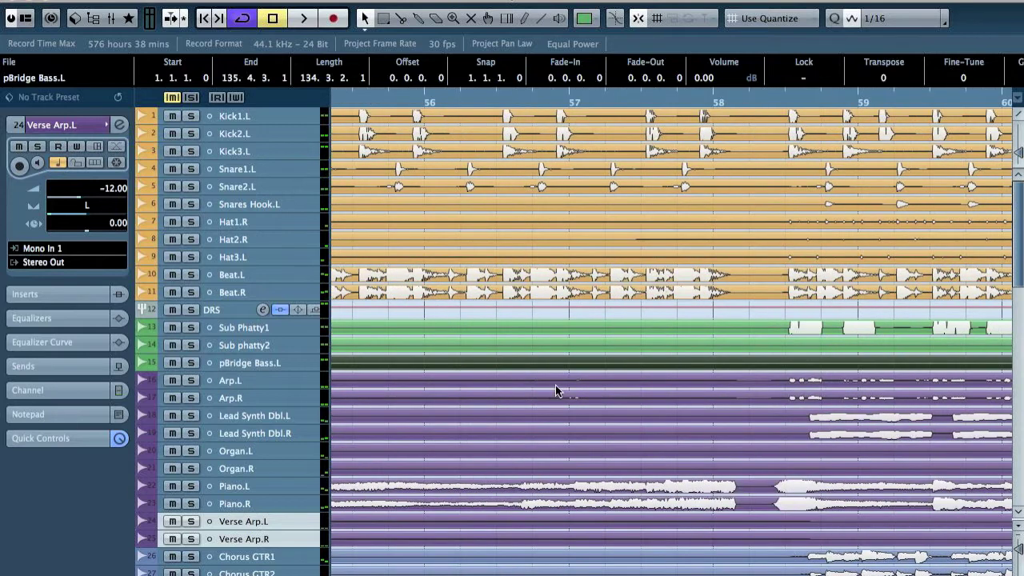
pyautogui.click(784, 100)
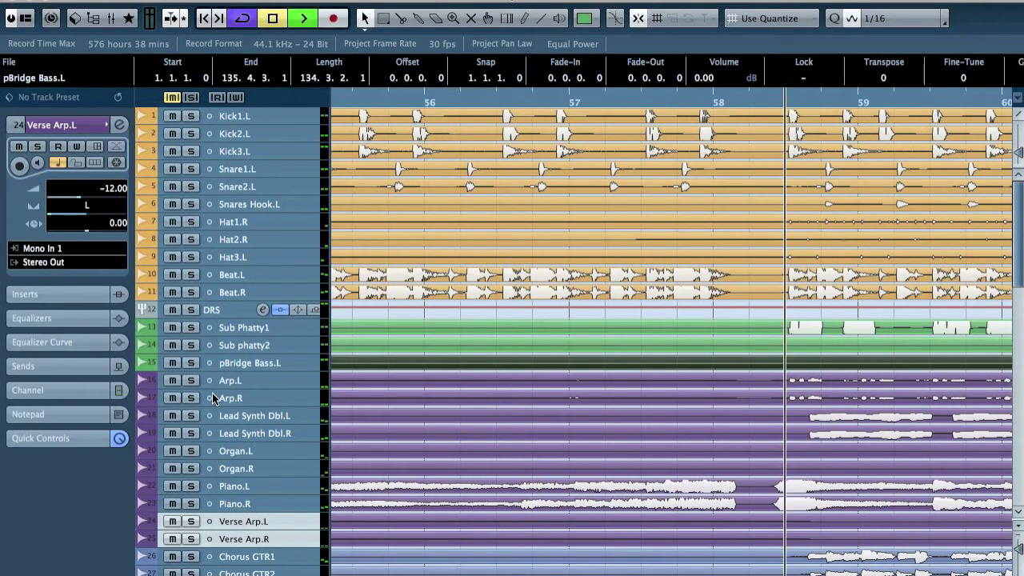
# Play the mix from the middle of bar 58 and raise the Arp.L level to -0.25
pyautogui.click(192, 379)
pyautogui.press('space')
pyautogui.click(193, 377)
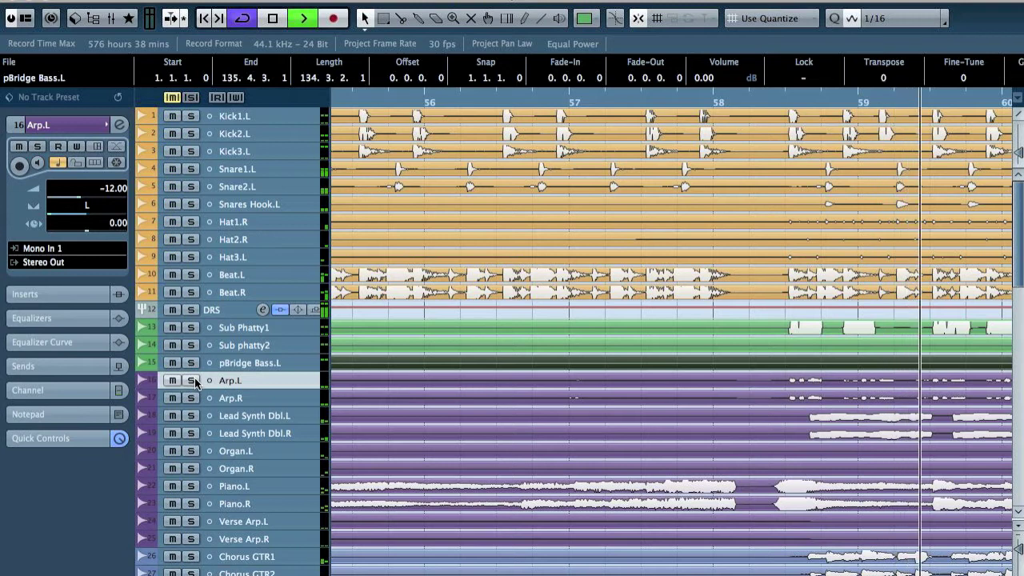
pyautogui.moveTo(80, 200); pyautogui.dragTo(104, 201)
pyautogui.press('space')
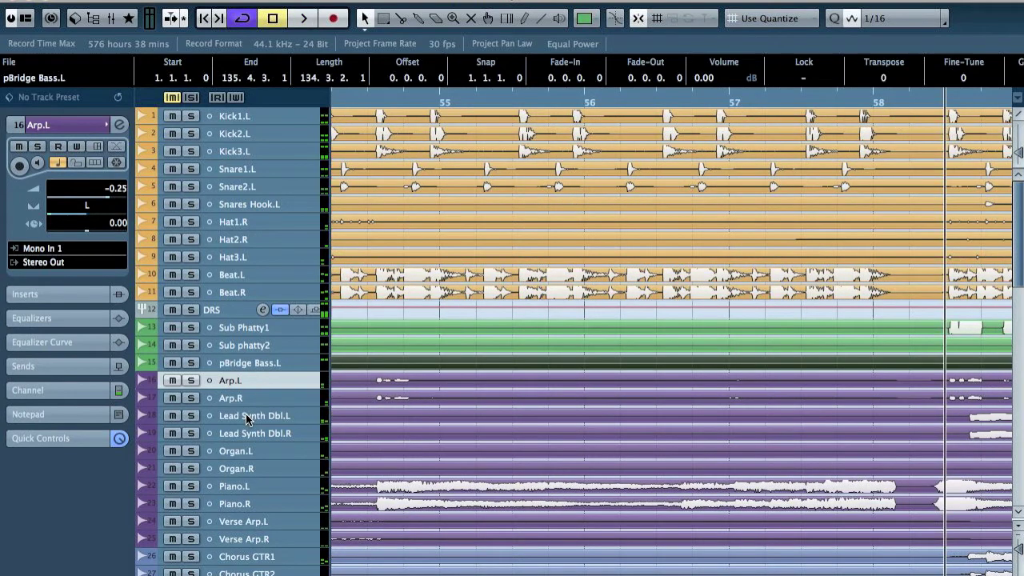
# Raise the linked Lead Synth Dbl pair's level to -3.35 during playback, with its solo off
pyautogui.click(247, 419)
pyautogui.press('space')
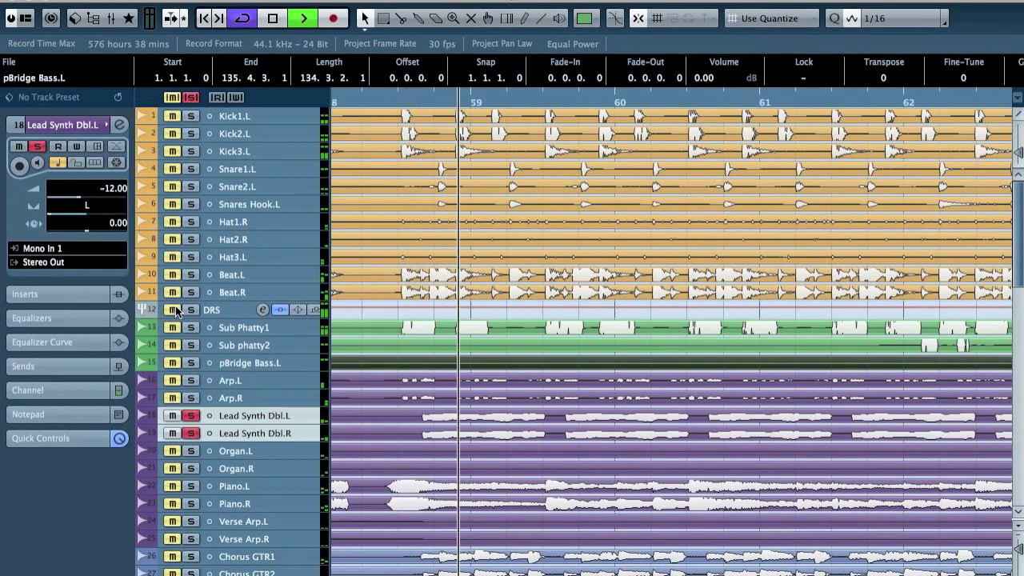
pyautogui.moveTo(80, 200); pyautogui.dragTo(100, 201)
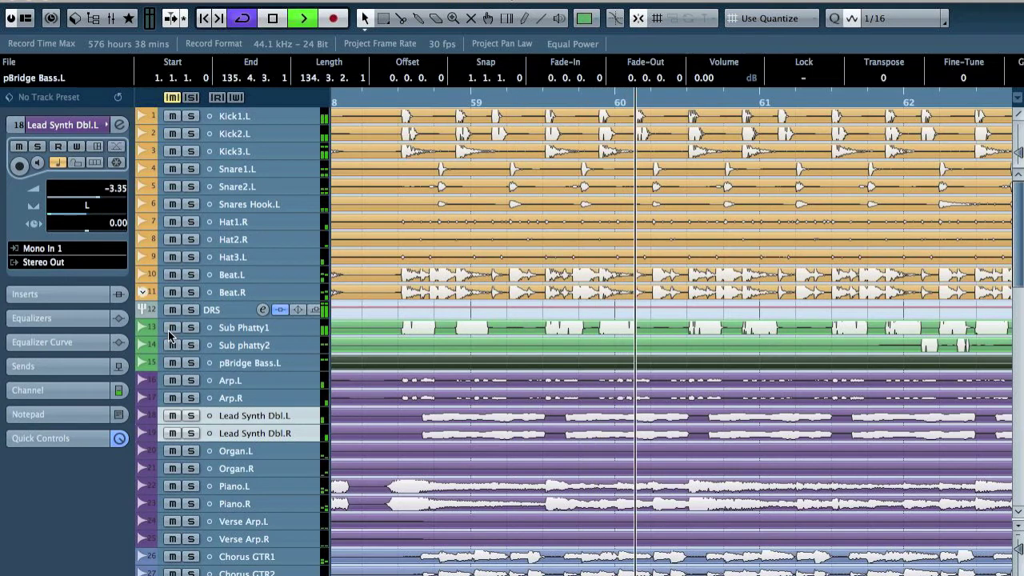
# Raise the linked Piano pair's level to -2.19 during playback, and stop
pyautogui.click(251, 487)
pyautogui.press('space')
pyautogui.press('space')
pyautogui.moveTo(80, 200); pyautogui.dragTo(101, 202)
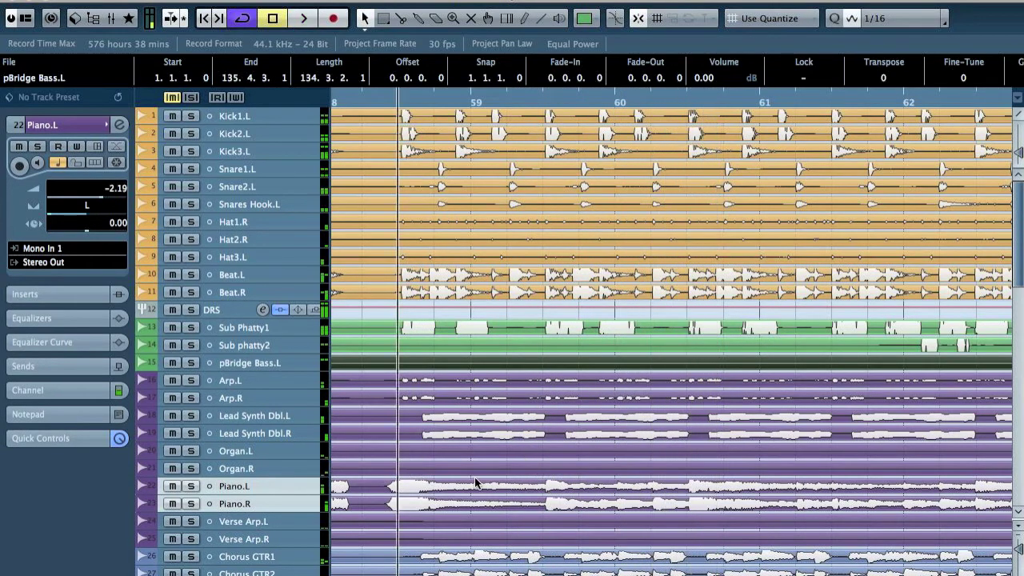
pyautogui.press('space')
# Move the playback position to the pBridge Bass.L entry between bars 74 and 75
pyautogui.hscroll(5, 480, 476)
pyautogui.hscroll(3, 504, 475)
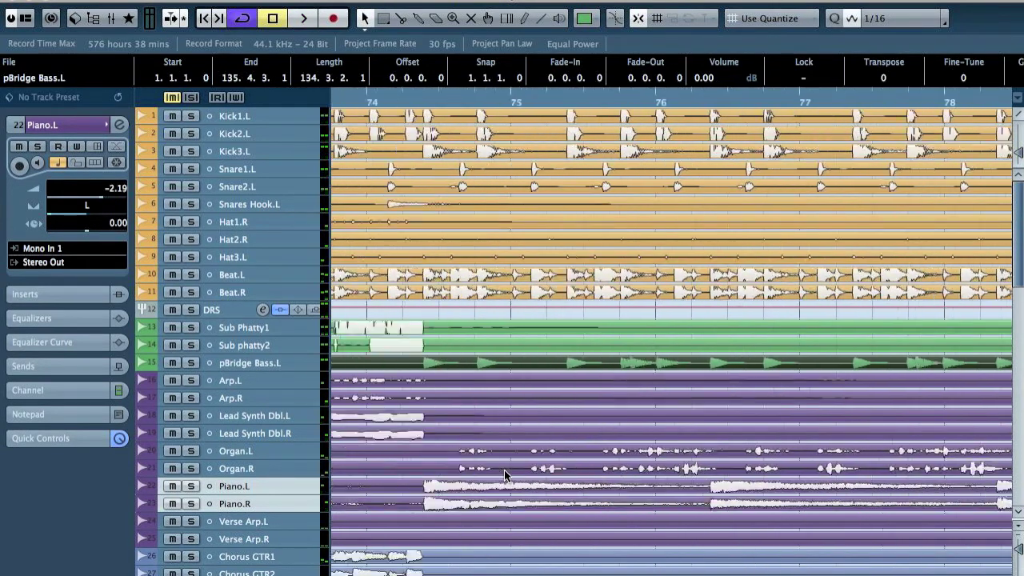
pyautogui.click(424, 108)
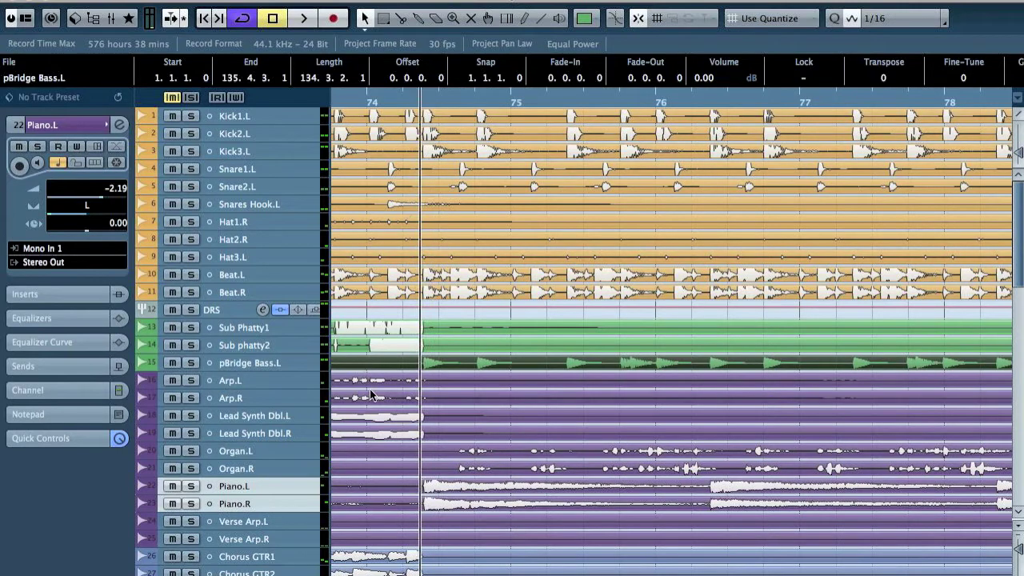
# Play the song and raise the volume of the Organ.L and Organ.R tracks to -1.67
pyautogui.press('space')
pyautogui.click(225, 450)
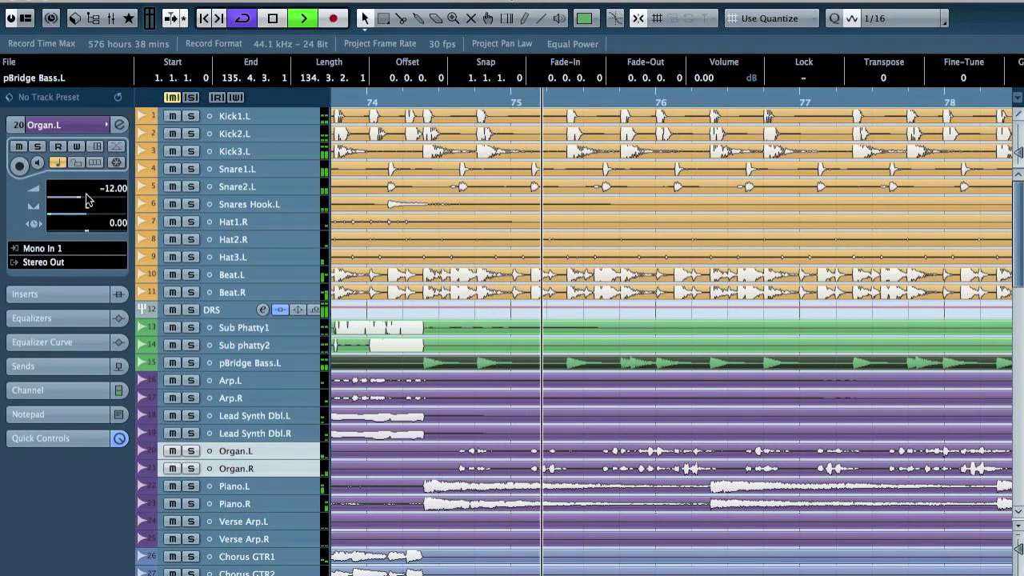
pyautogui.moveTo(78, 196); pyautogui.dragTo(103, 200)
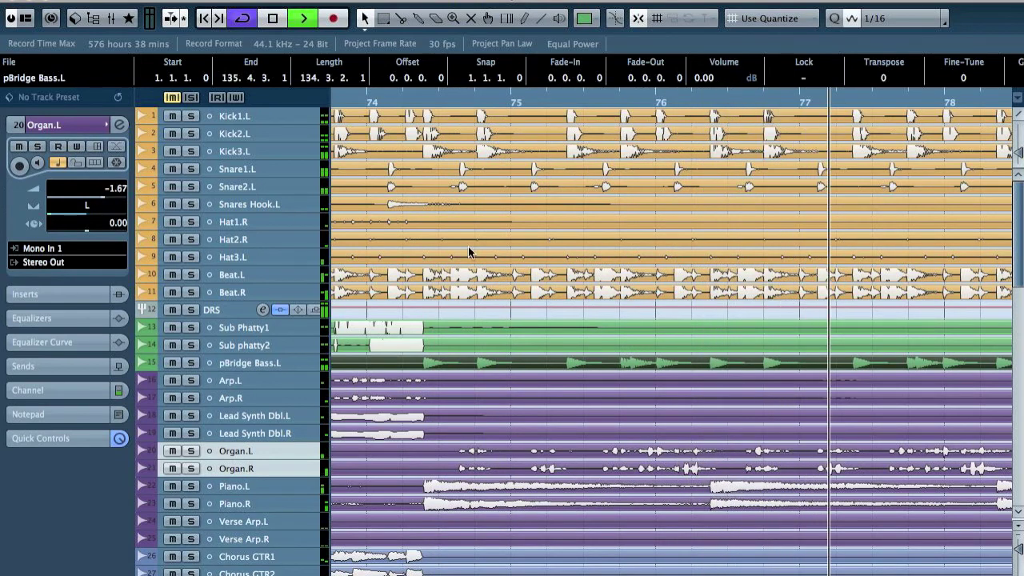
# Stop playback at the bridge and restart it from about bar 106, where the Verse Arp parts play in the final chorus
pyautogui.press('g')
pyautogui.press('g')
pyautogui.press('g')
pyautogui.press('g')
pyautogui.press('g')
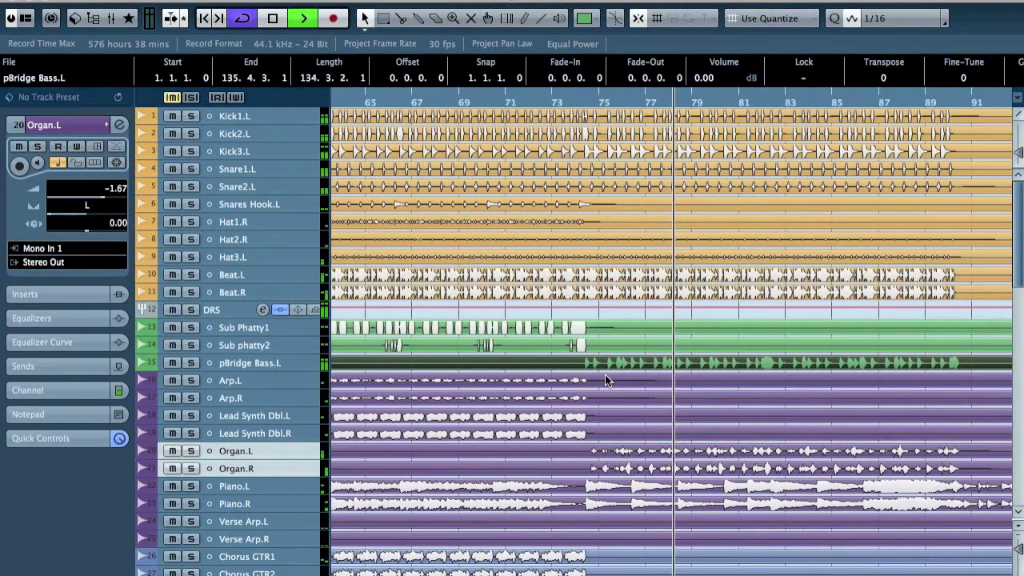
pyautogui.hscroll(10, 605, 374)
pyautogui.hscroll(-2, 707, 387)
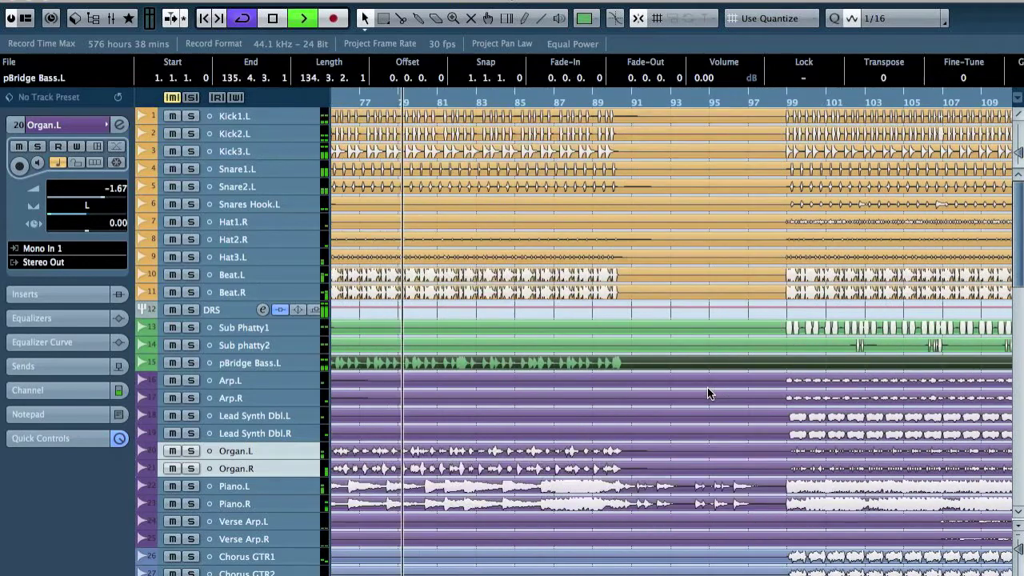
pyautogui.press('space')
pyautogui.hscroll(5, 728, 390)
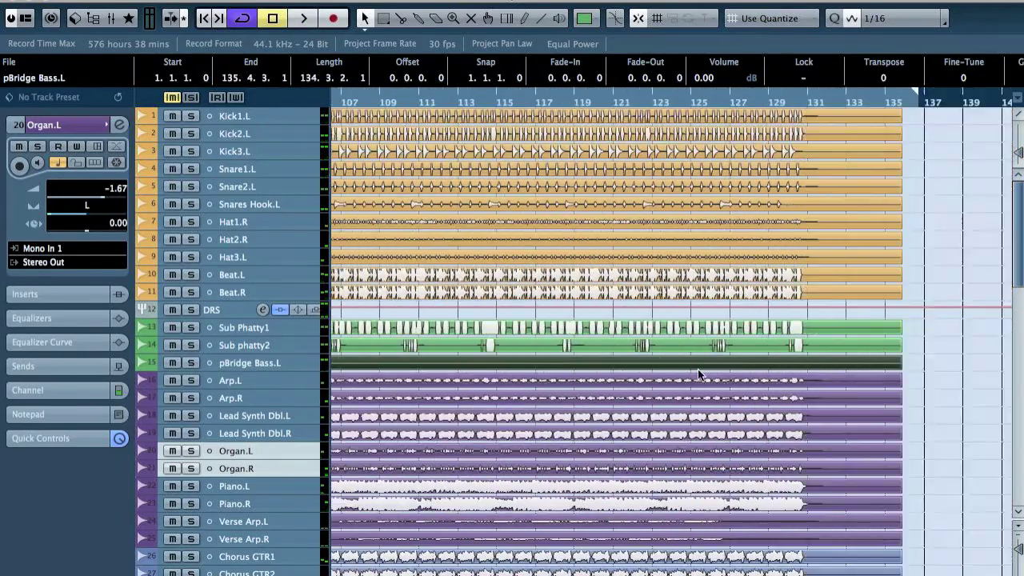
pyautogui.hscroll(-3, 498, 257)
pyautogui.click(447, 99)
pyautogui.click(538, 97)
pyautogui.press('space')
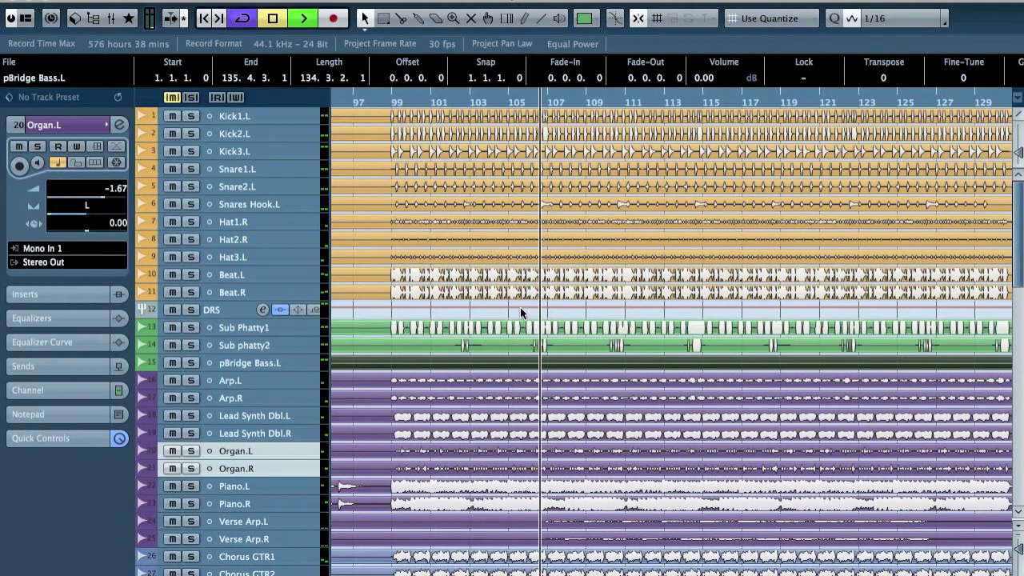
# Raise the volume of the Verse Arp.L and Verse Arp.R tracks to 1.16 and stop playback
pyautogui.click(271, 520)
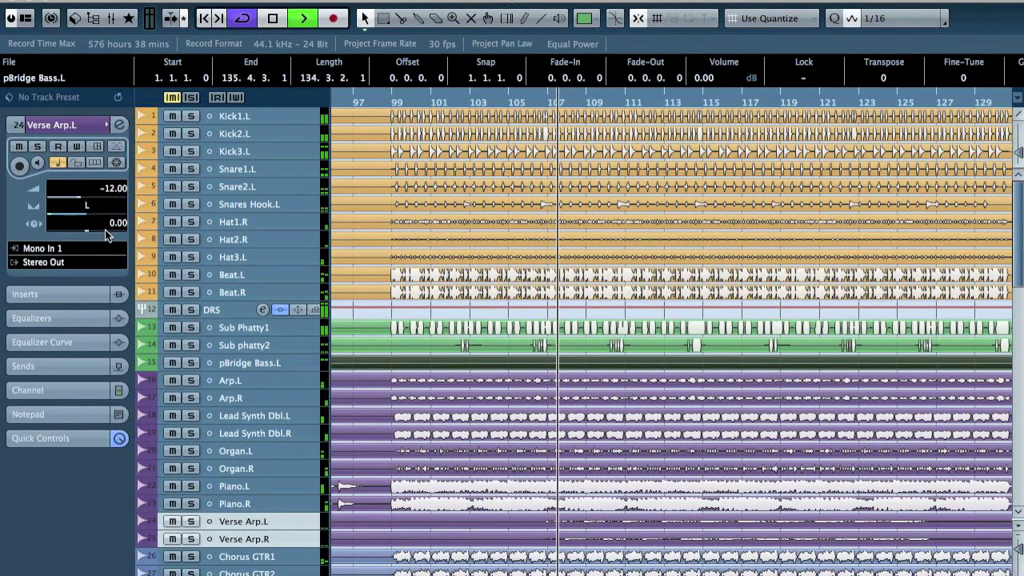
pyautogui.moveTo(91, 196); pyautogui.dragTo(109, 201)
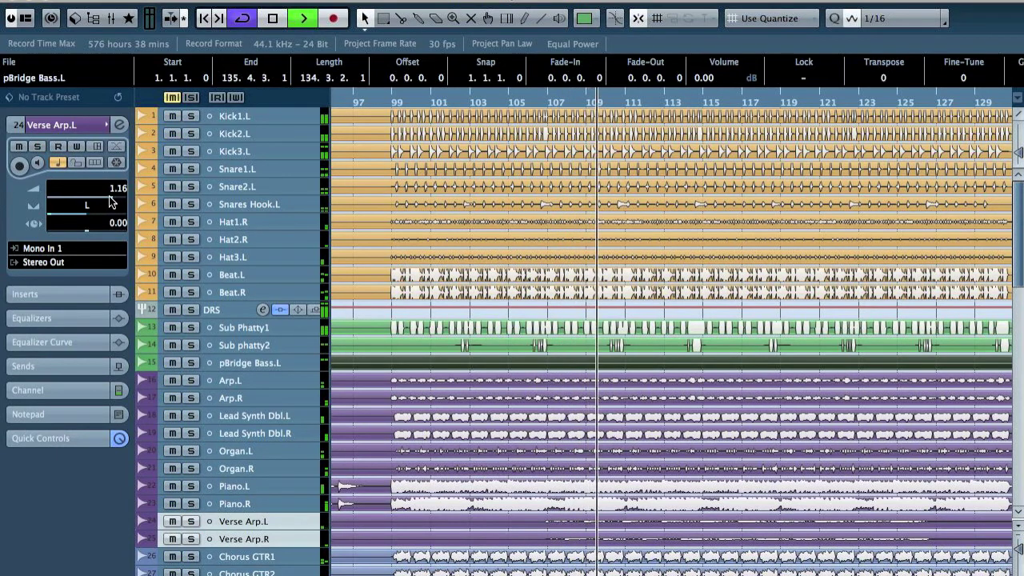
pyautogui.press('space')
# Play the intro from about bar 2 and set the Piano.L and Piano.R volume to 0.60
pyautogui.press('Home')
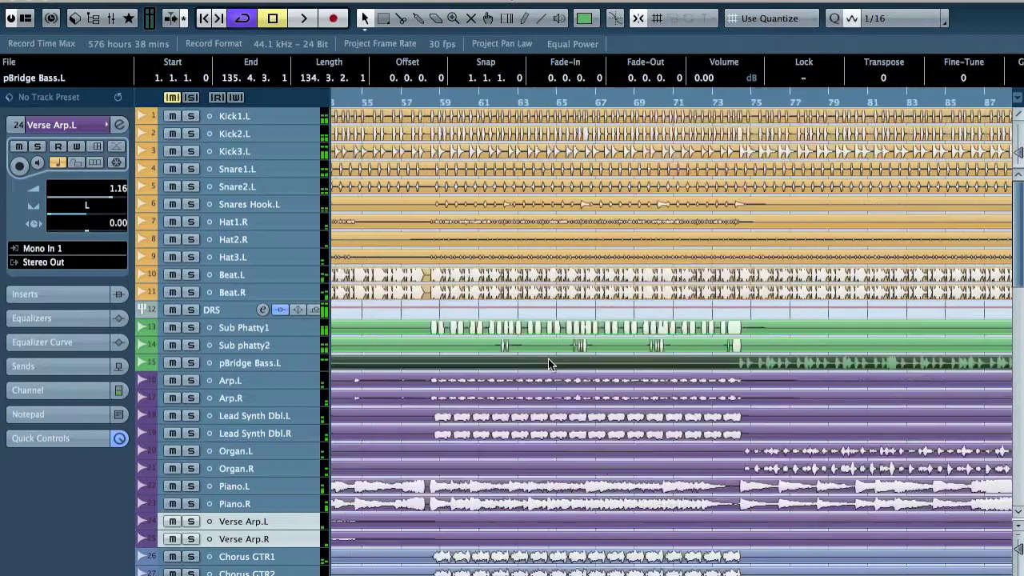
pyautogui.click(362, 98)
pyautogui.press('space')
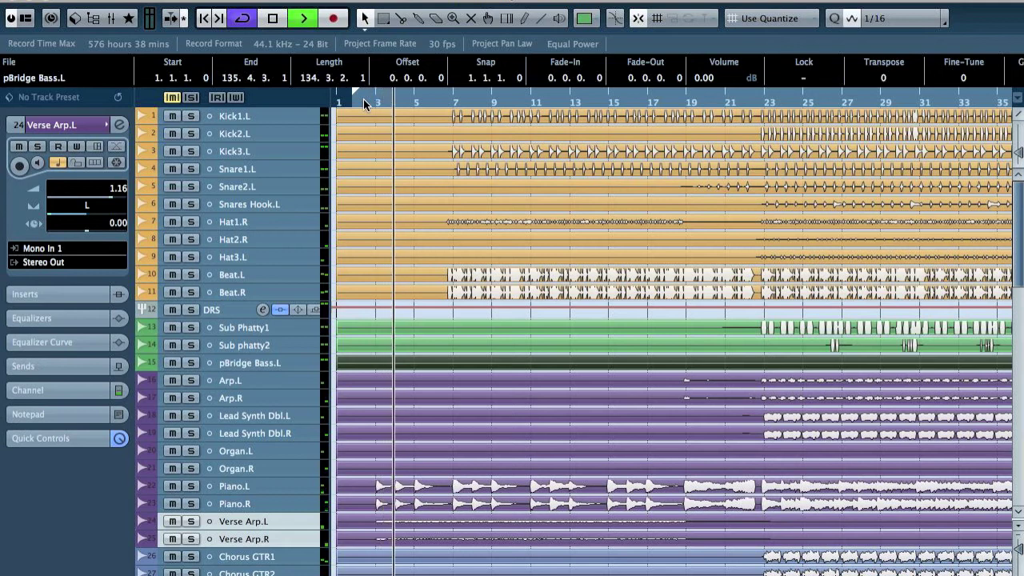
pyautogui.click(240, 487)
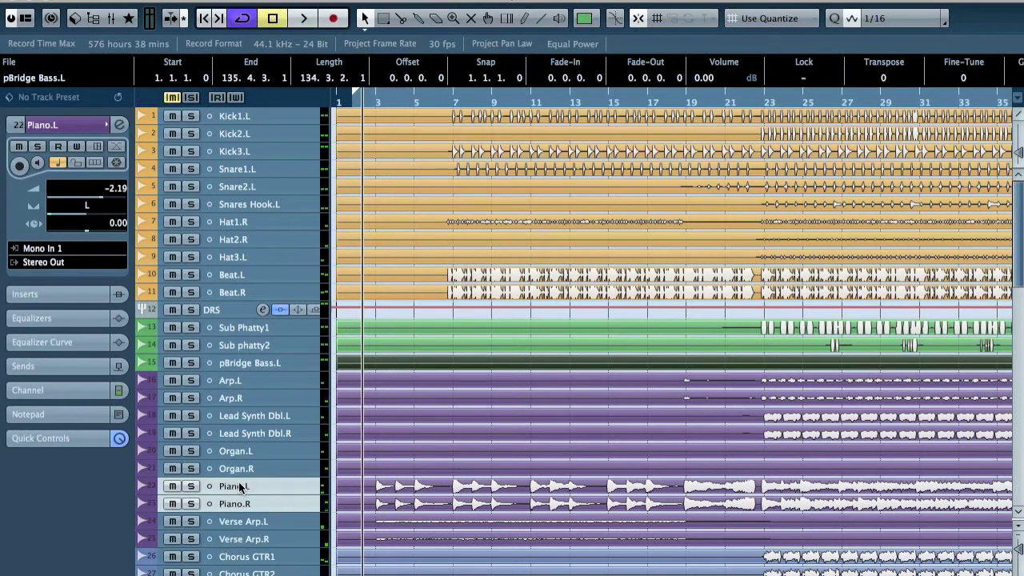
# Add a new group channel in the mixer and name it KBS
pyautogui.press('F3')
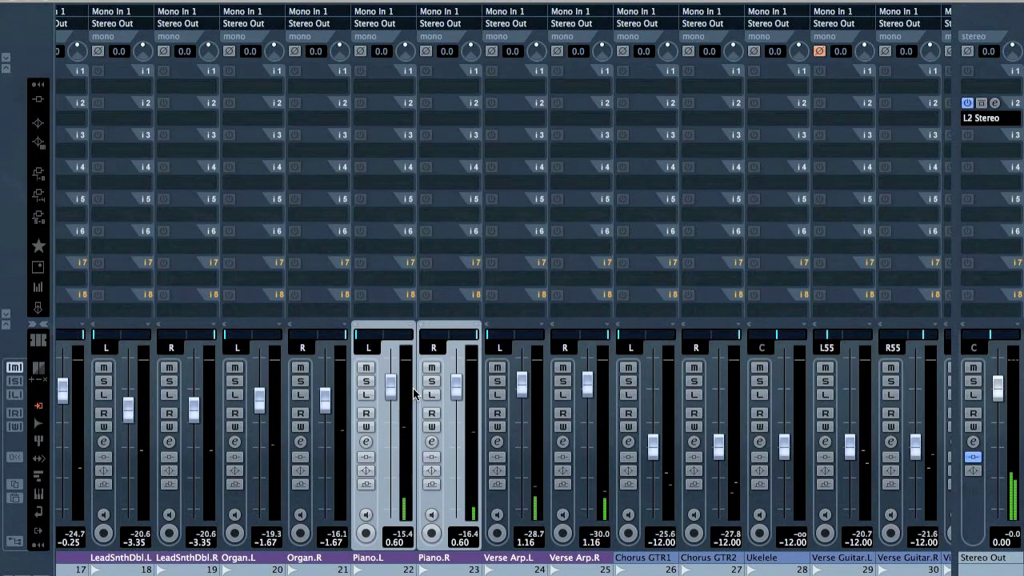
pyautogui.hotkey('ctrl', 'g')
pyautogui.press('Return')
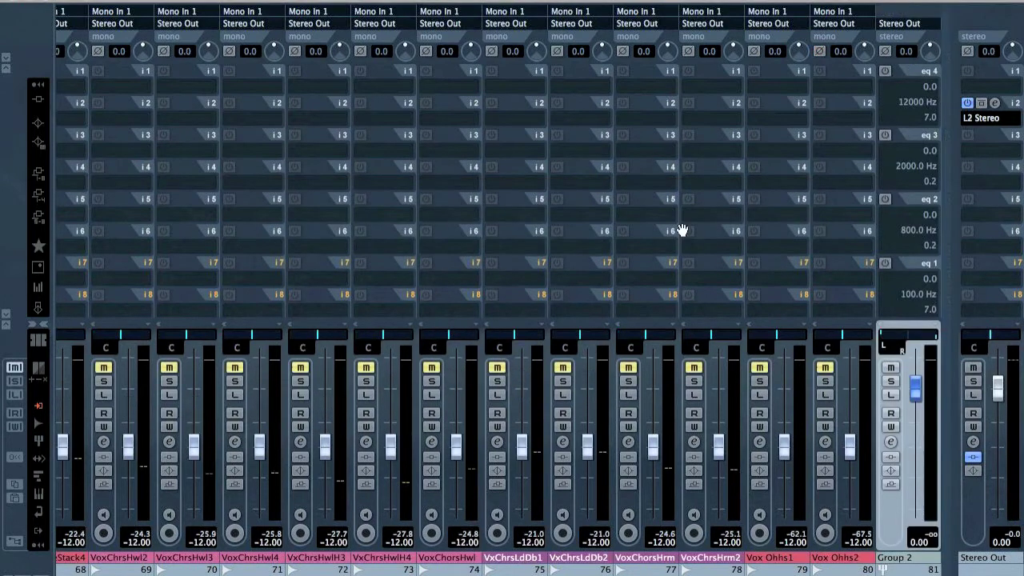
pyautogui.doubleClick(902, 558)
pyautogui.write('KBS')
pyautogui.press('Return')
# Move the KBS group track in the project track list directly below Verse Arp.R
pyautogui.press('F3')
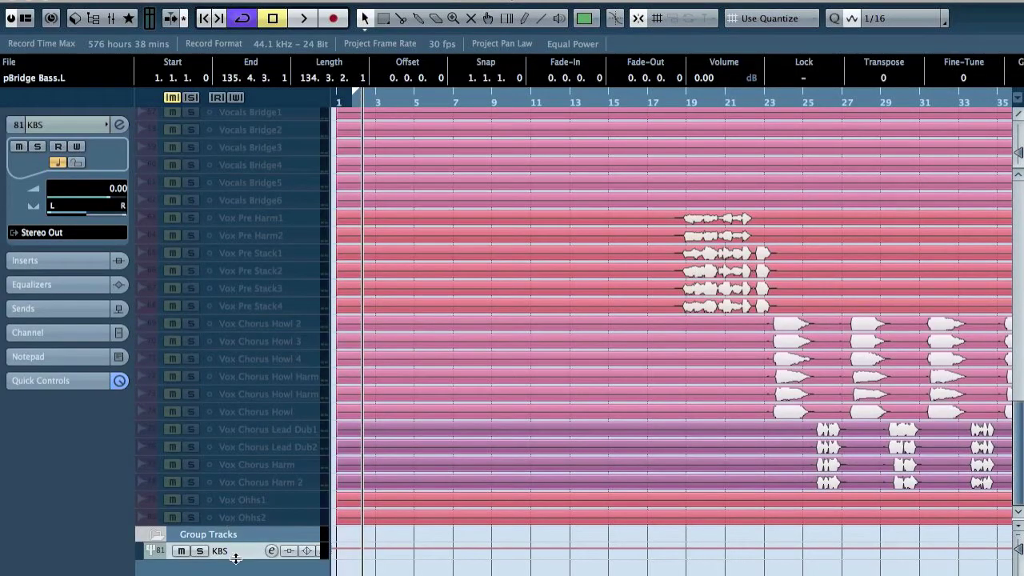
pyautogui.scroll(5, 240, 109)
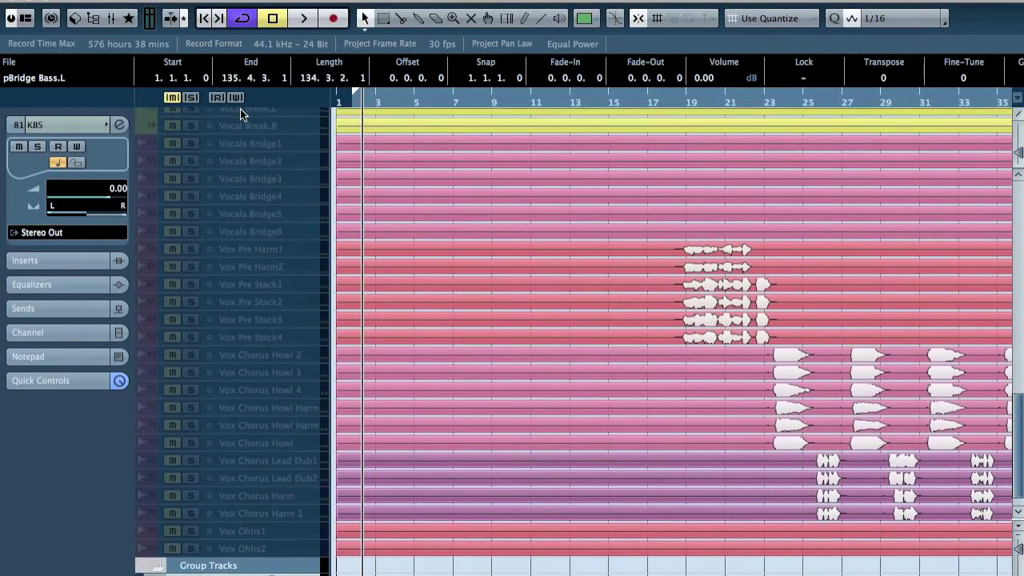
pyautogui.moveTo(242, 105); pyautogui.dragTo(268, 188)
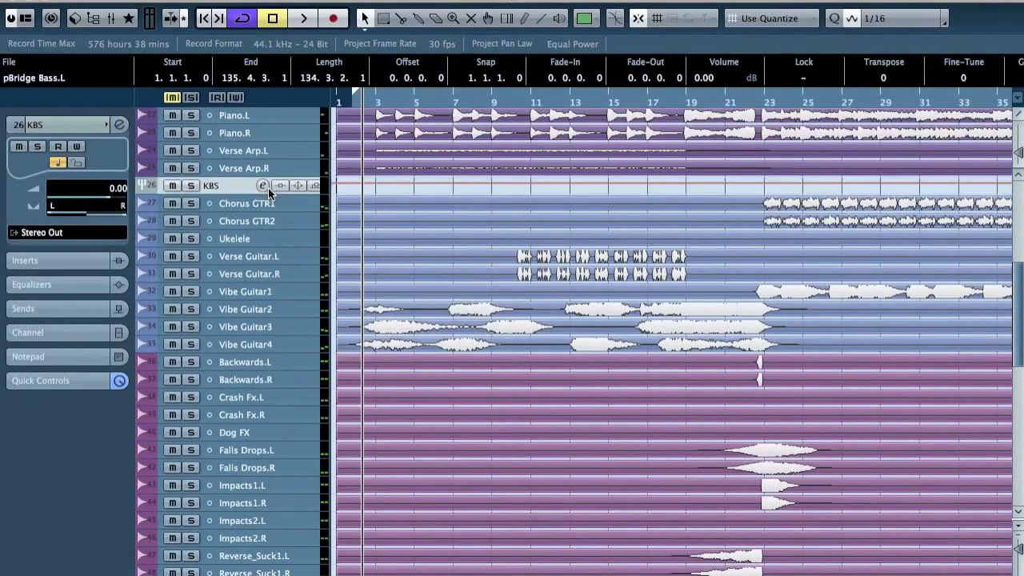
# Route the output of all tracks from Sub Phatty1 through Verse Arp.R to the KBS group
pyautogui.click(286, 160)
pyautogui.scroll(5, 347, 232)
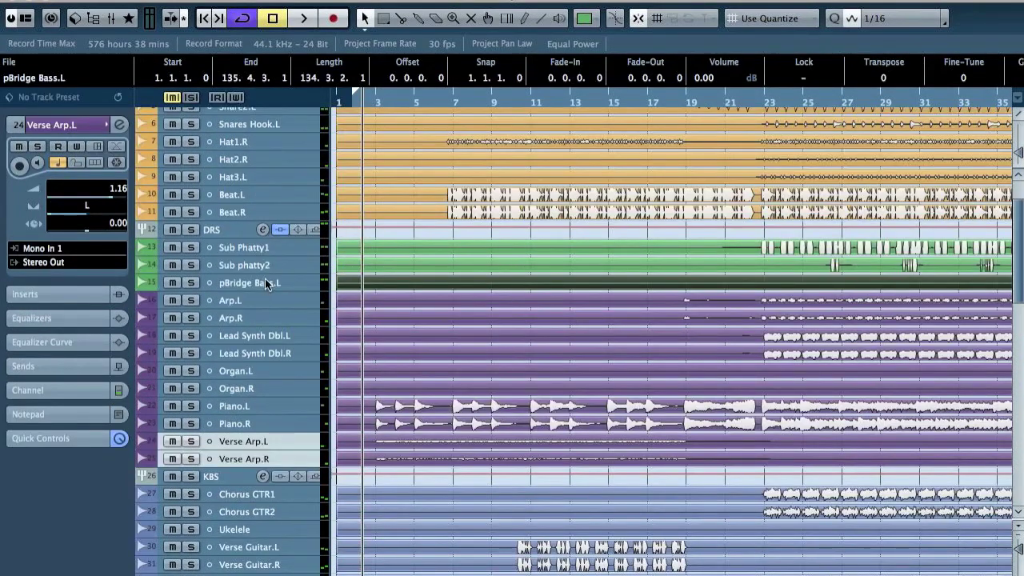
pyautogui.keyDown('shift'); pyautogui.click(275, 248); pyautogui.keyUp('shift')
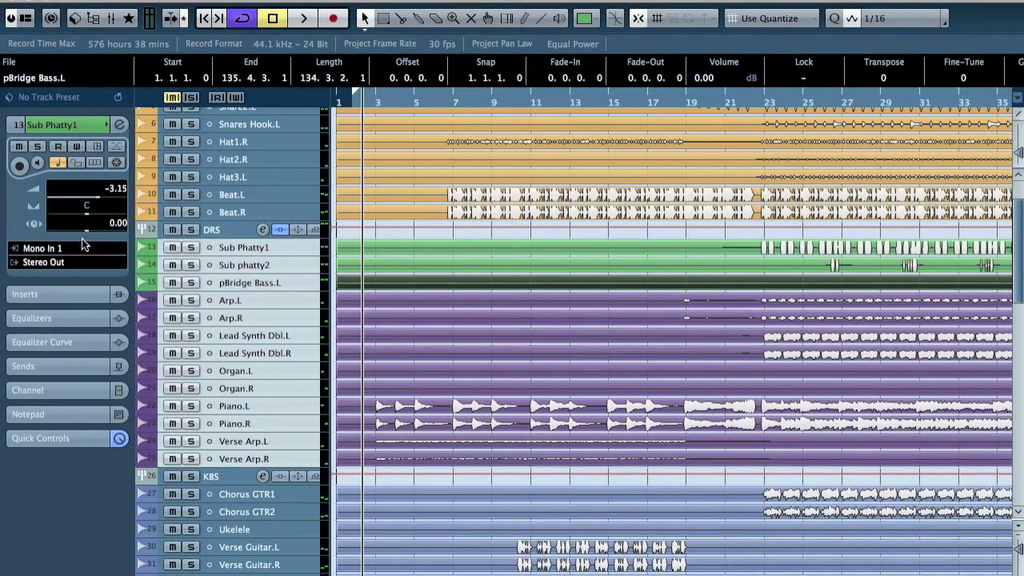
pyautogui.click(45, 267)
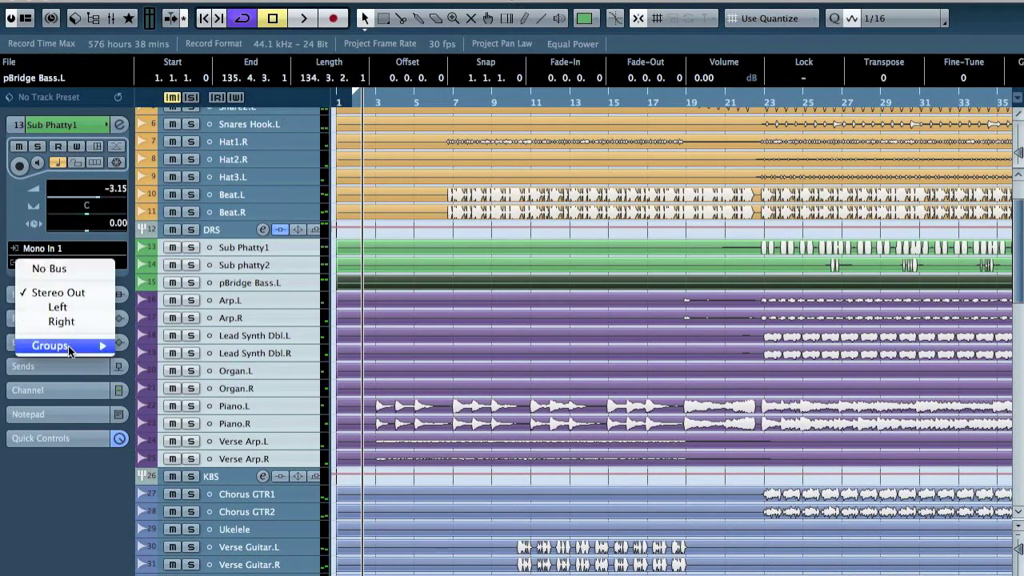
pyautogui.moveTo(70, 355)
pyautogui.click(142, 361)
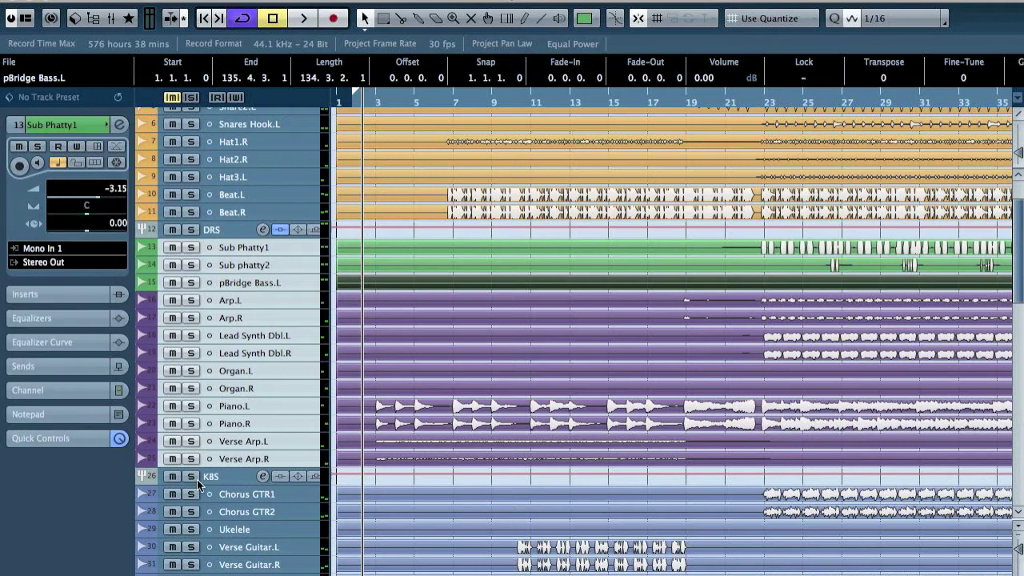
# Load the MV2 Stereo dynamics plug-in into insert slot 2 of the KBS group channel
pyautogui.click(237, 478)
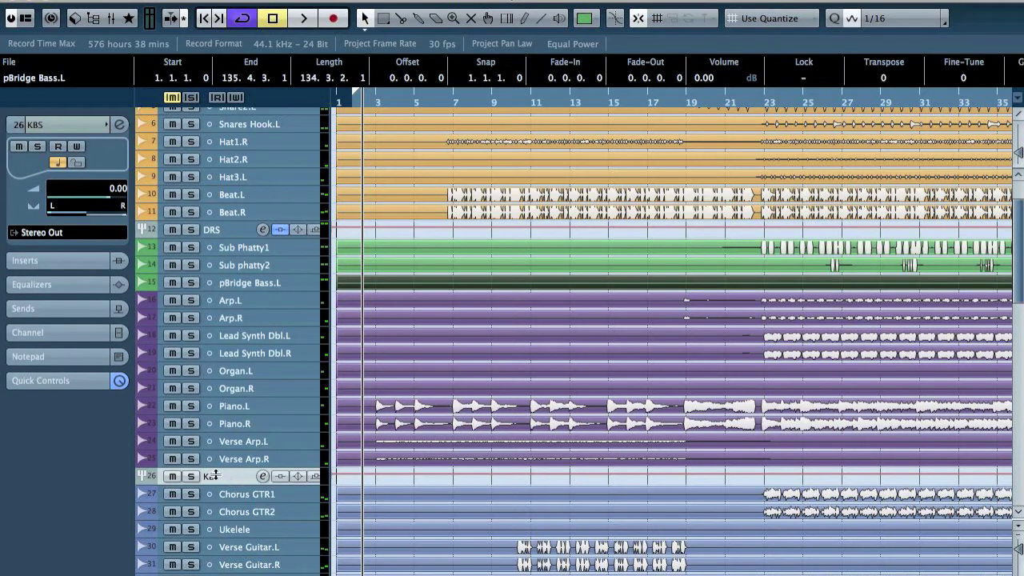
pyautogui.press('F3')
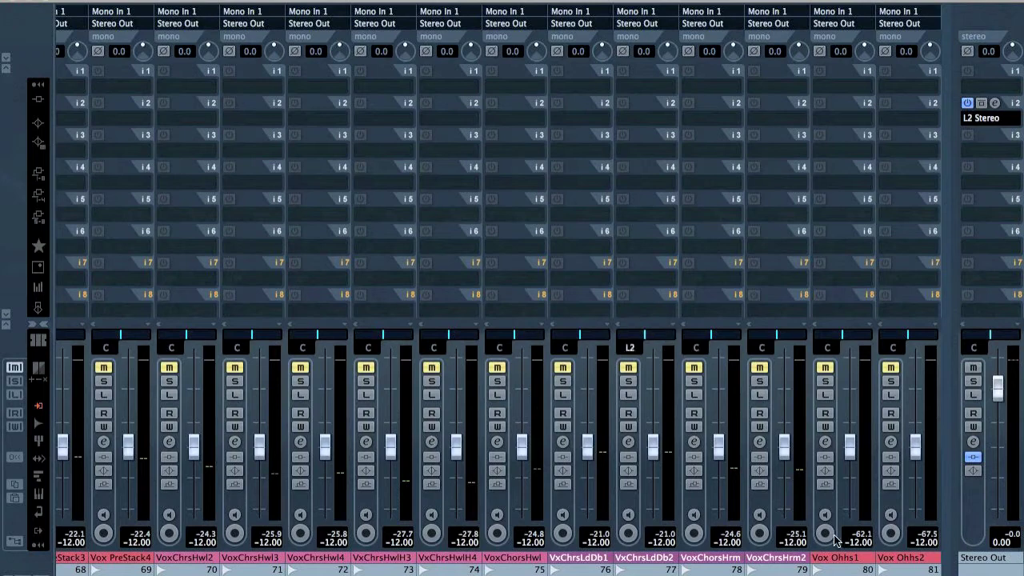
pyautogui.hscroll(-10, 365, 552)
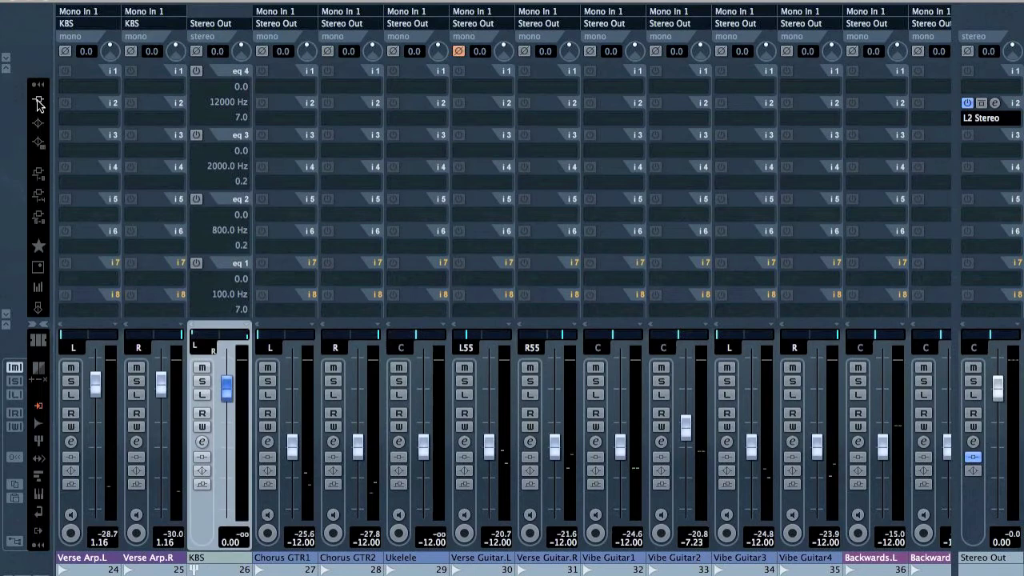
pyautogui.click(37, 103)
pyautogui.click(214, 120)
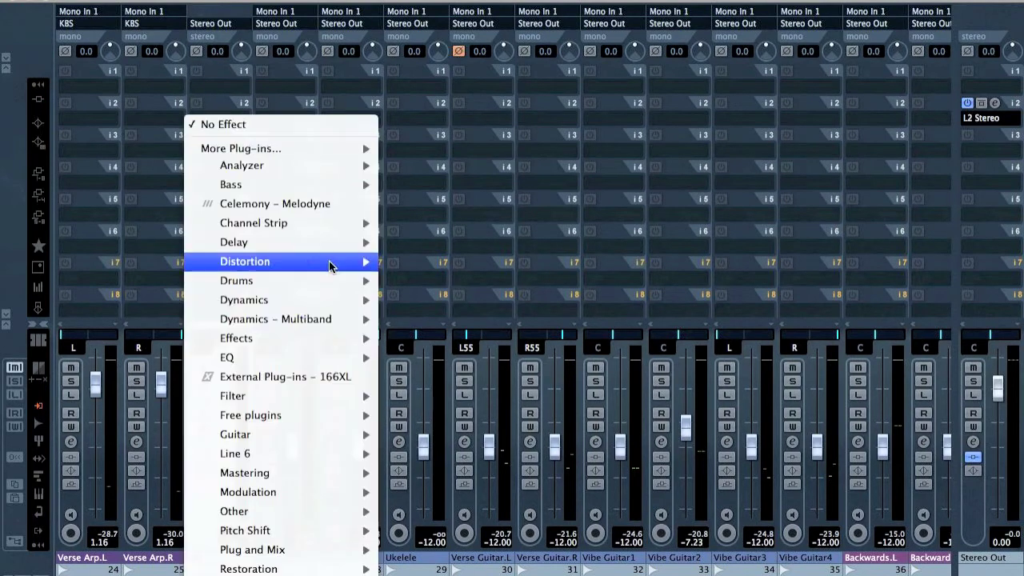
pyautogui.moveTo(309, 296)
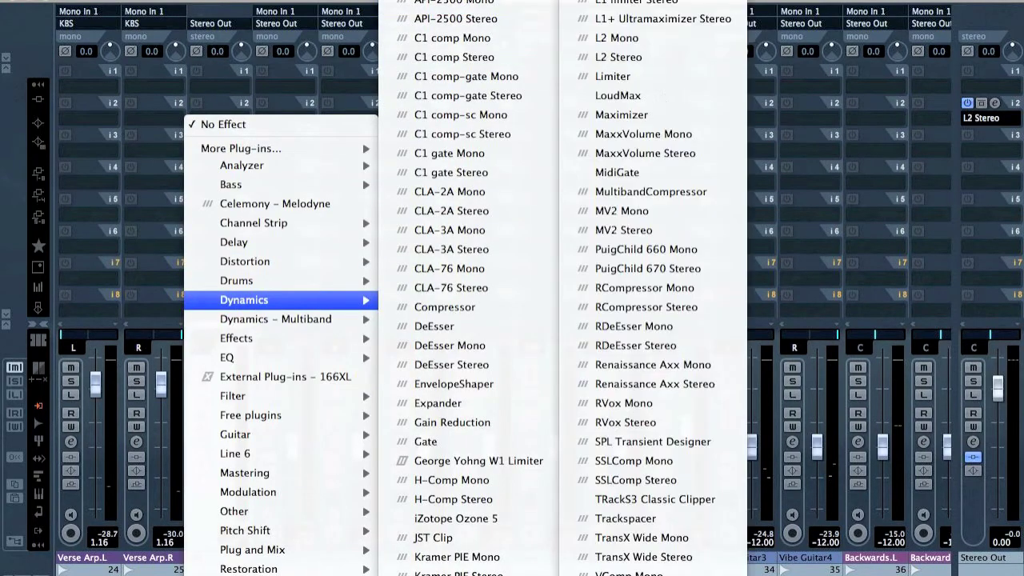
pyautogui.click(624, 232)
# During playback, set the MV2 Low Level to 5.3 and High Level to -3.8, and close the plug-in
pyautogui.press('space')
pyautogui.moveTo(761, 276); pyautogui.dragTo(765, 241)
pyautogui.moveTo(893, 154); pyautogui.dragTo(893, 178)
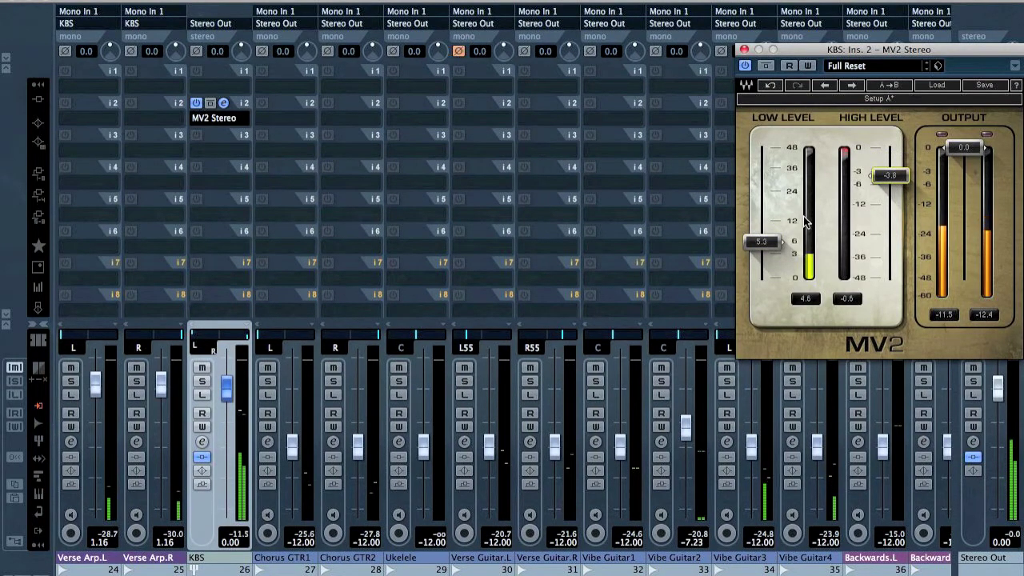
pyautogui.click(744, 50)
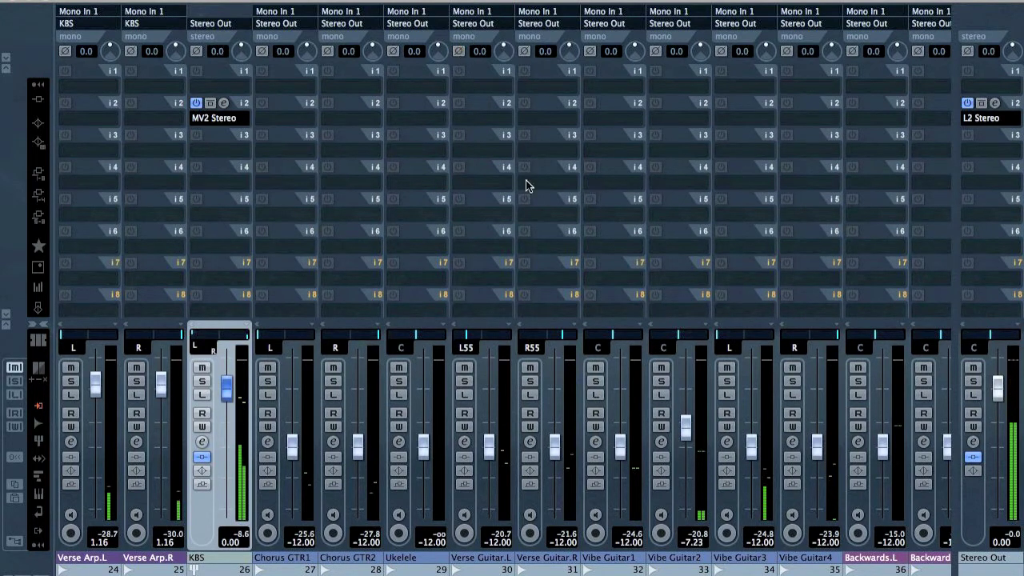
# Save the project as Zelab in the Puremix_Zelab folder
pyautogui.press('F3')
pyautogui.press('super+shift+s')
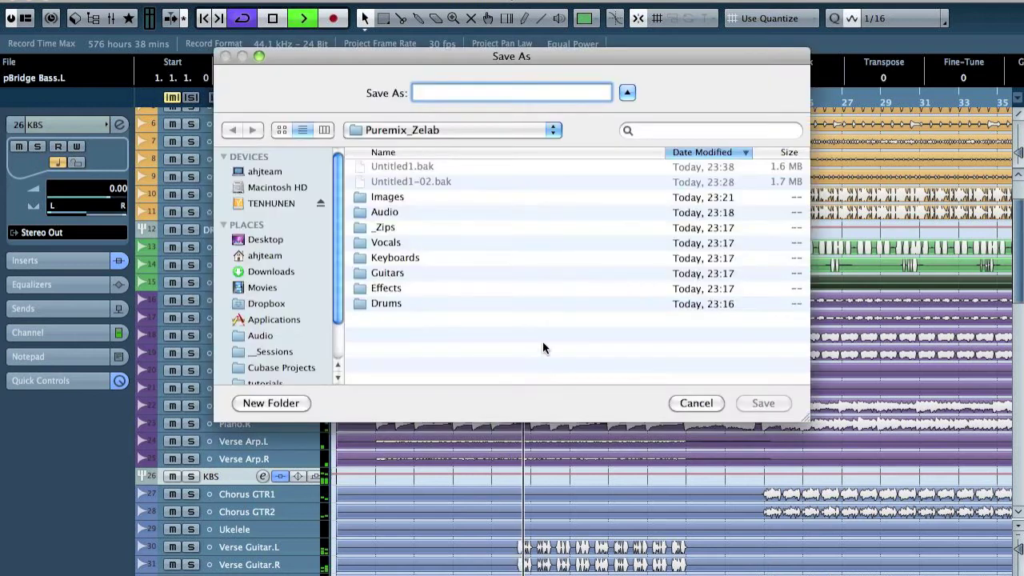
pyautogui.write('Zelab')
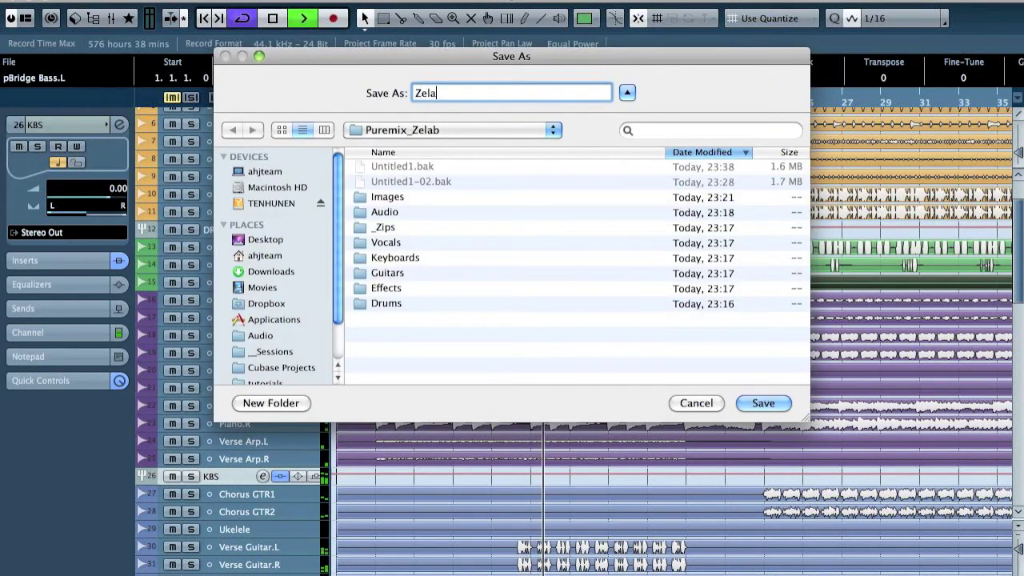
pyautogui.press('Return')
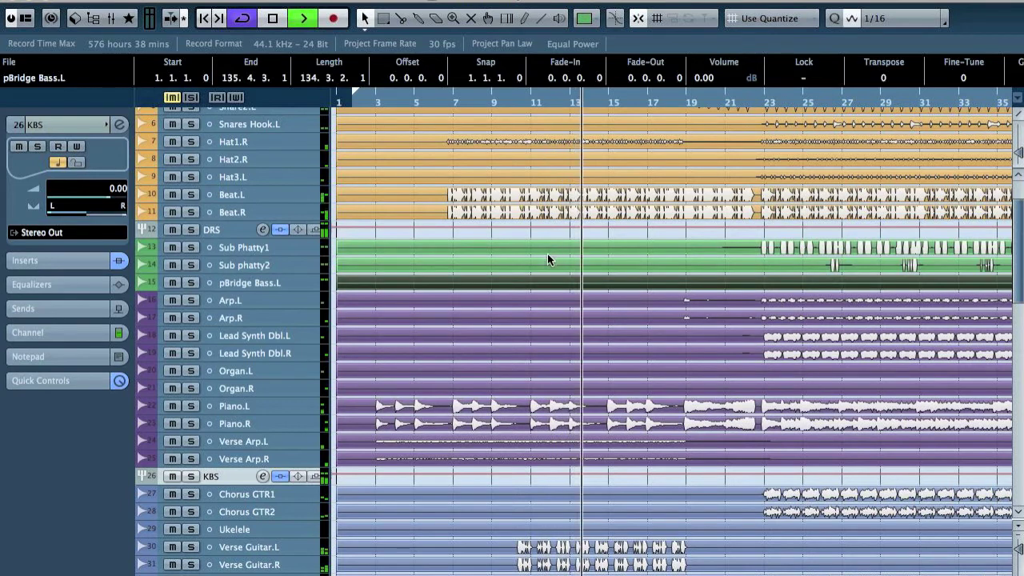
# Deselect everything, listen to the mix into the first chorus, stop playback and bring the guitar tracks into view
pyautogui.click(556, 283)
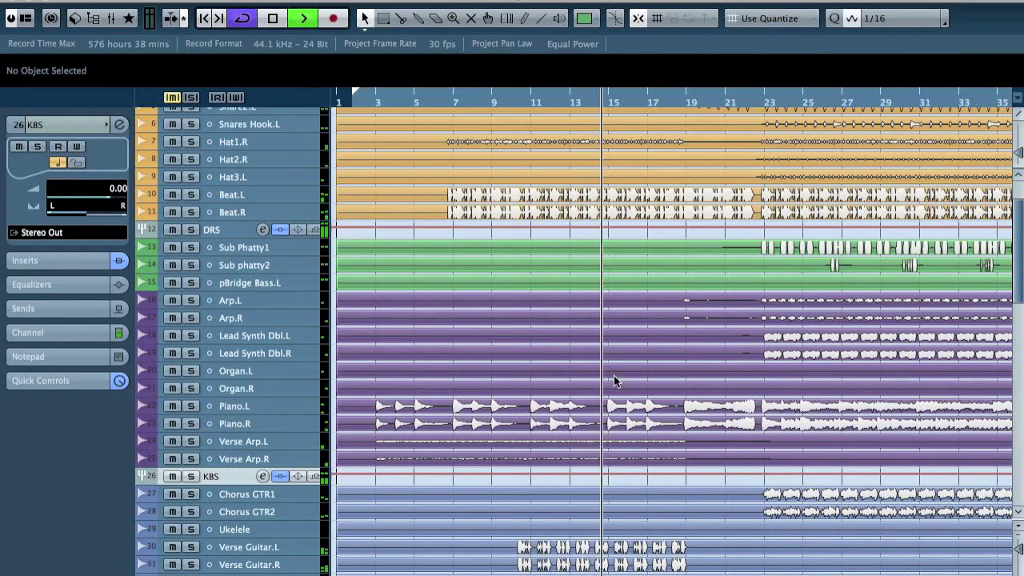
pyautogui.hscroll(5, 608, 392)
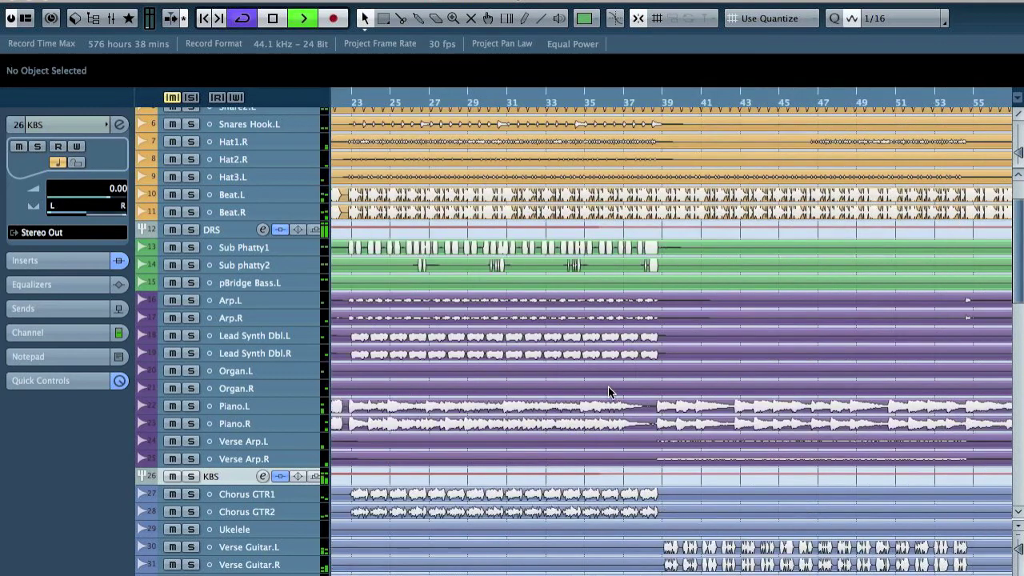
pyautogui.click(231, 471)
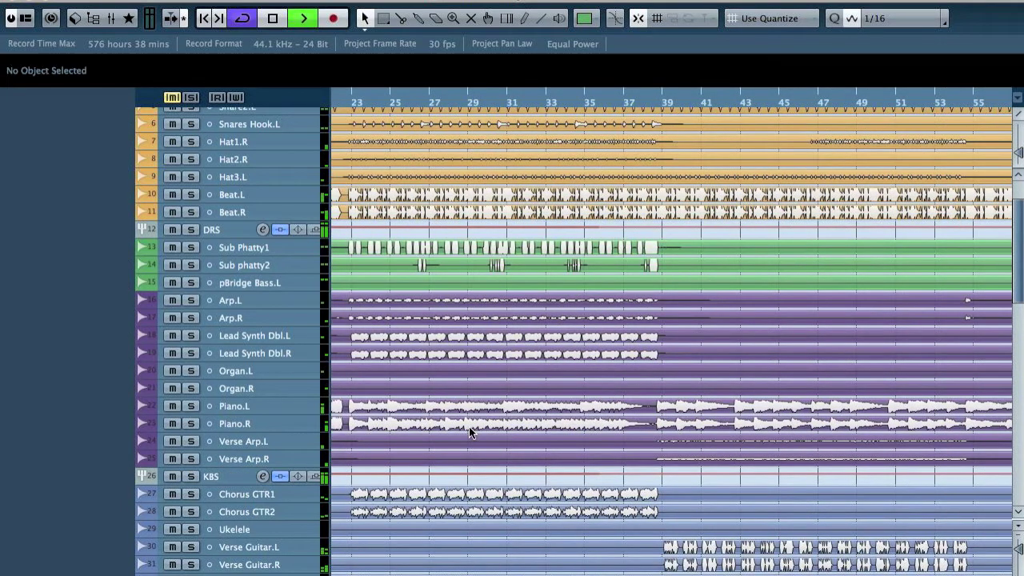
pyautogui.hscroll(-3, 469, 426)
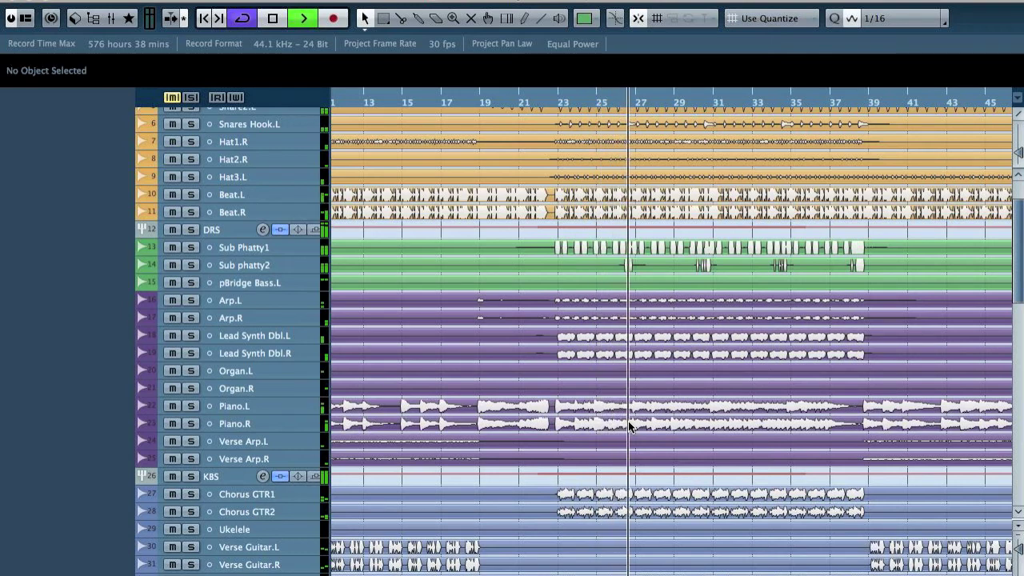
pyautogui.press('space')
pyautogui.hscroll(-5, 671, 367)
pyautogui.scroll(-5, 691, 378)
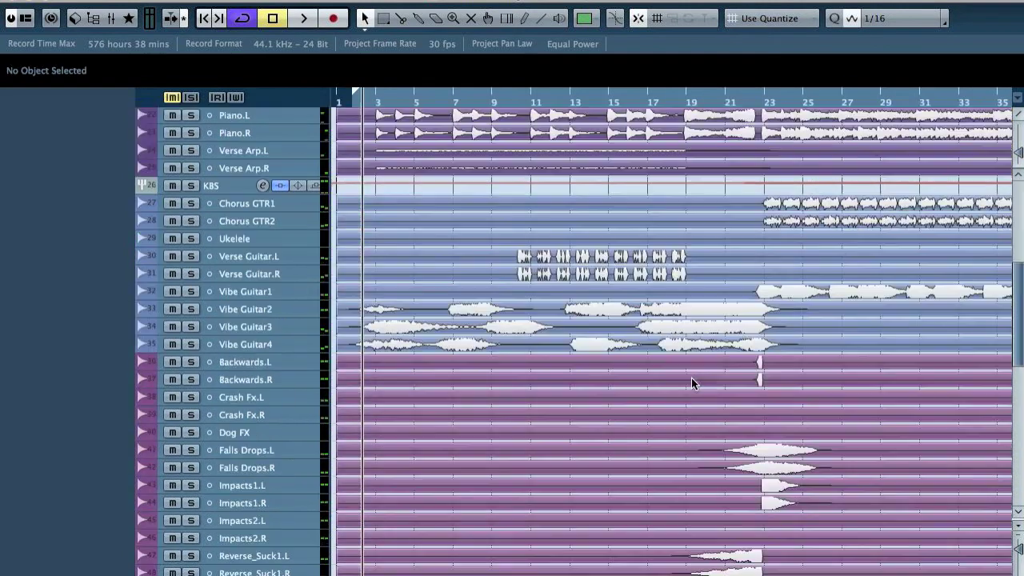
# Add a group channel track and move it directly below the Vibe Guitar4 track
pyautogui.click(274, 345)
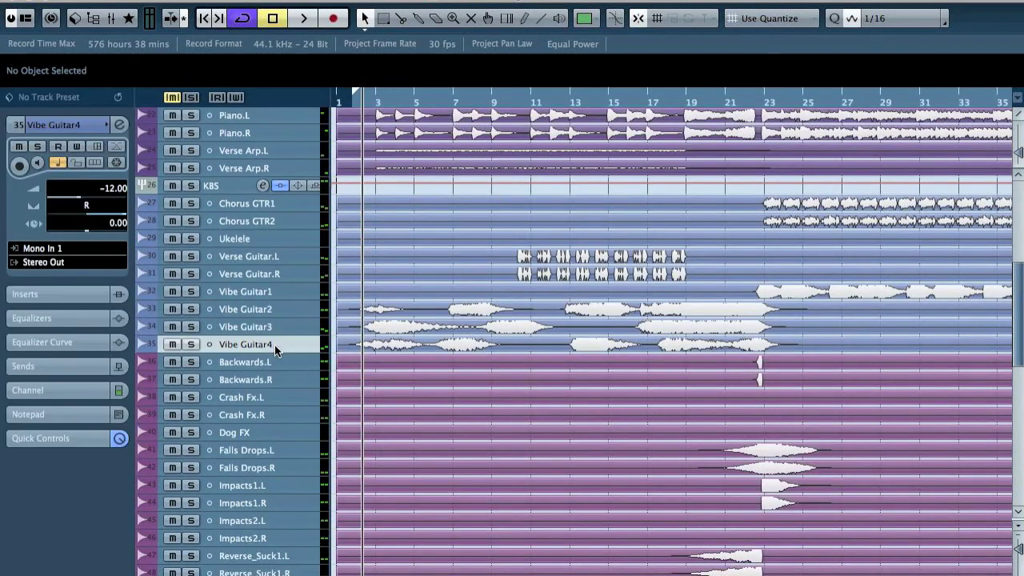
pyautogui.hotkey('shift', 'g')
pyautogui.press('Return')
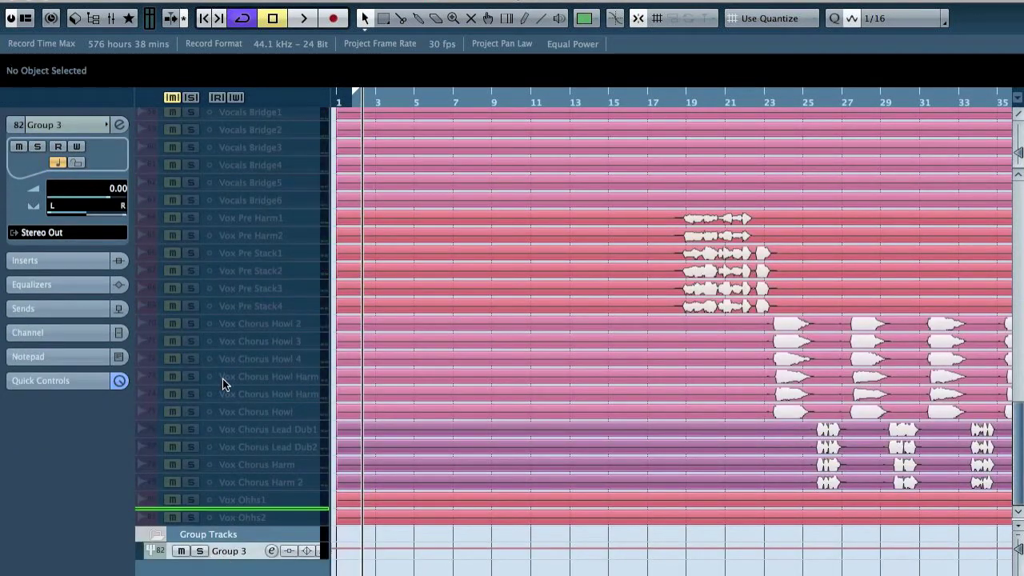
pyautogui.scroll(1, 222, 136)
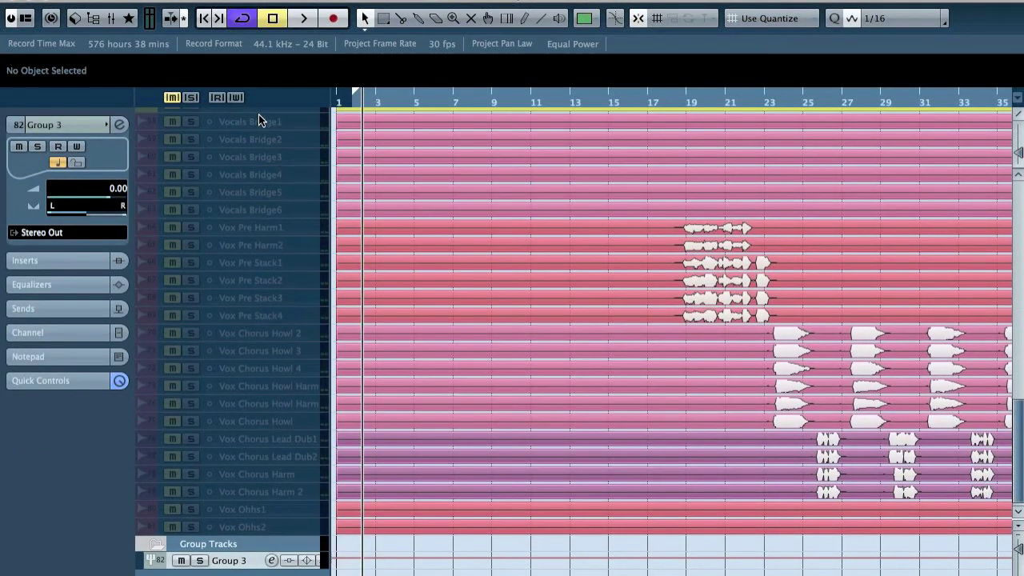
pyautogui.scroll(15, 262, 109)
pyautogui.scroll(12, 263, 108)
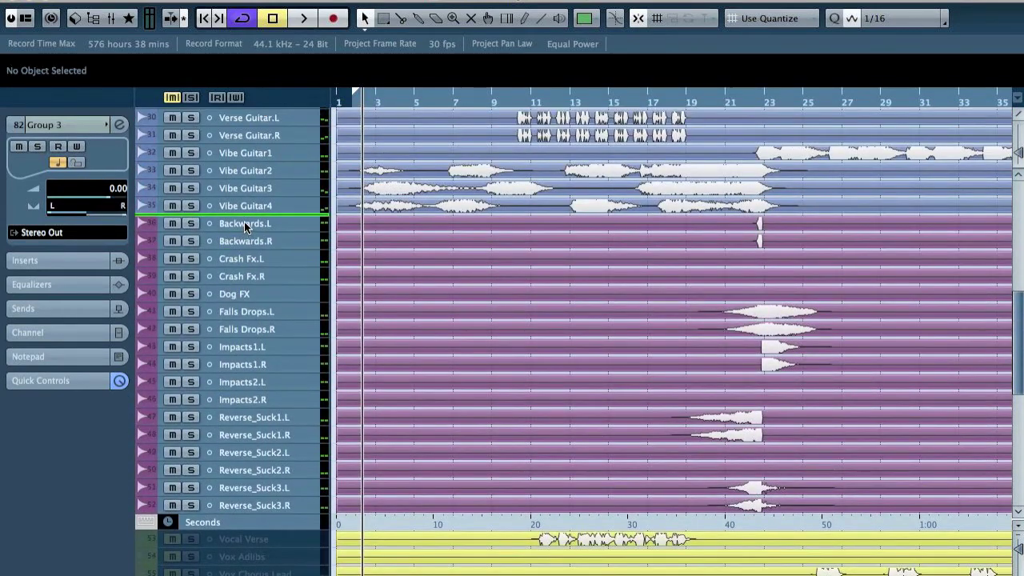
pyautogui.moveTo(245, 224); pyautogui.dragTo(247, 225)
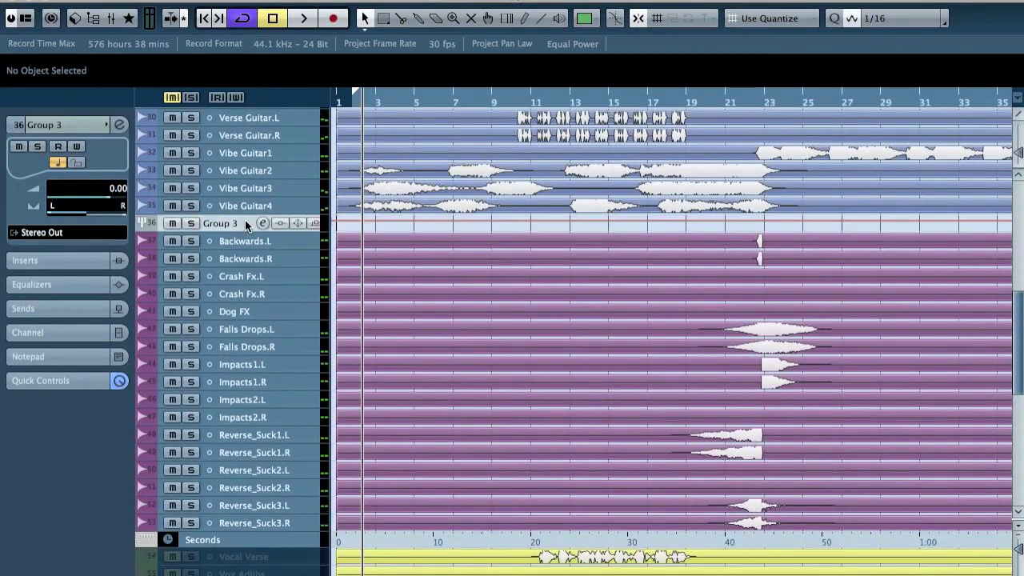
# Route the output of all guitar tracks from Chorus GTR1 to Vibe Guitar4 to the Group 3 channel
pyautogui.click(266, 206)
pyautogui.scroll(15, 356, 264)
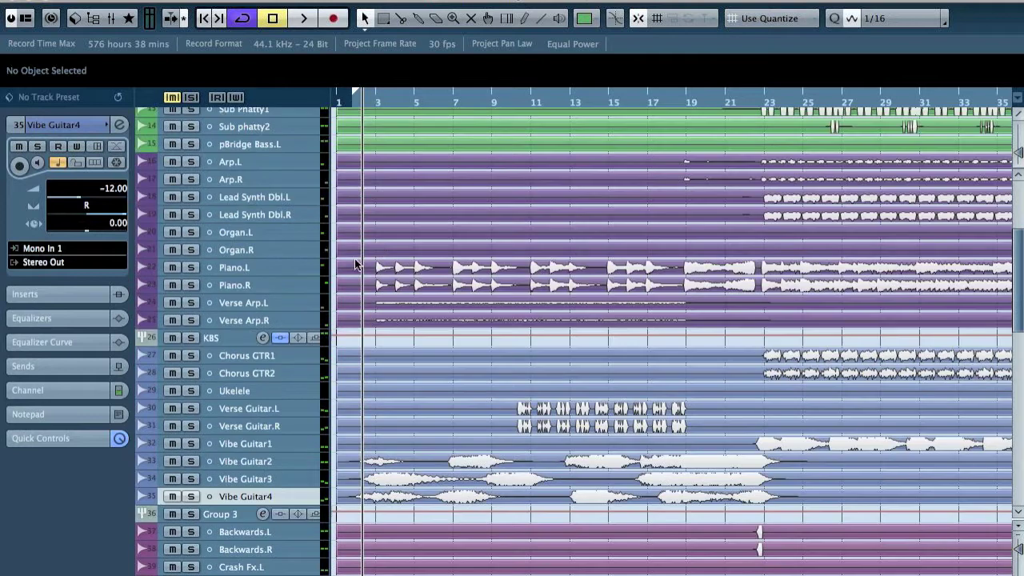
pyautogui.keyDown('shift'); pyautogui.click(258, 356); pyautogui.keyUp('shift')
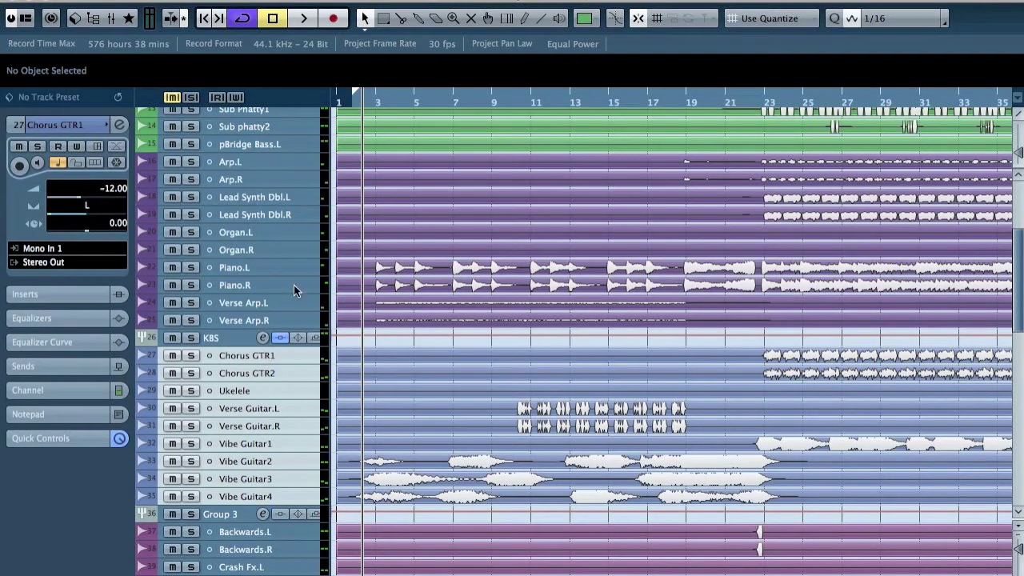
pyautogui.press('F3')
pyautogui.click(283, 28)
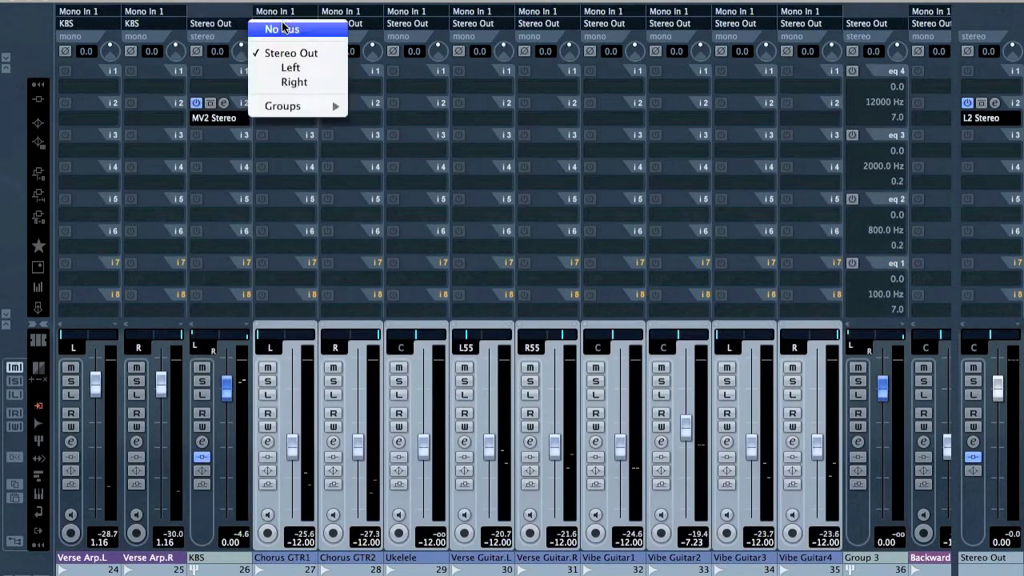
pyautogui.moveTo(304, 106)
pyautogui.click(384, 134)
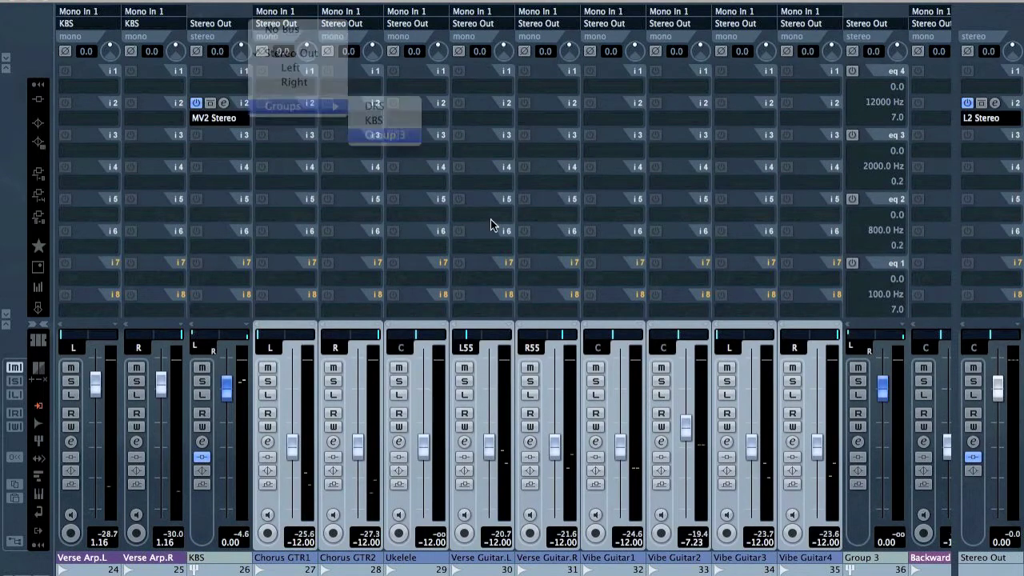
# Rename the Group 3 channel as GTRS
pyautogui.doubleClick(862, 557)
pyautogui.write('GTRS')
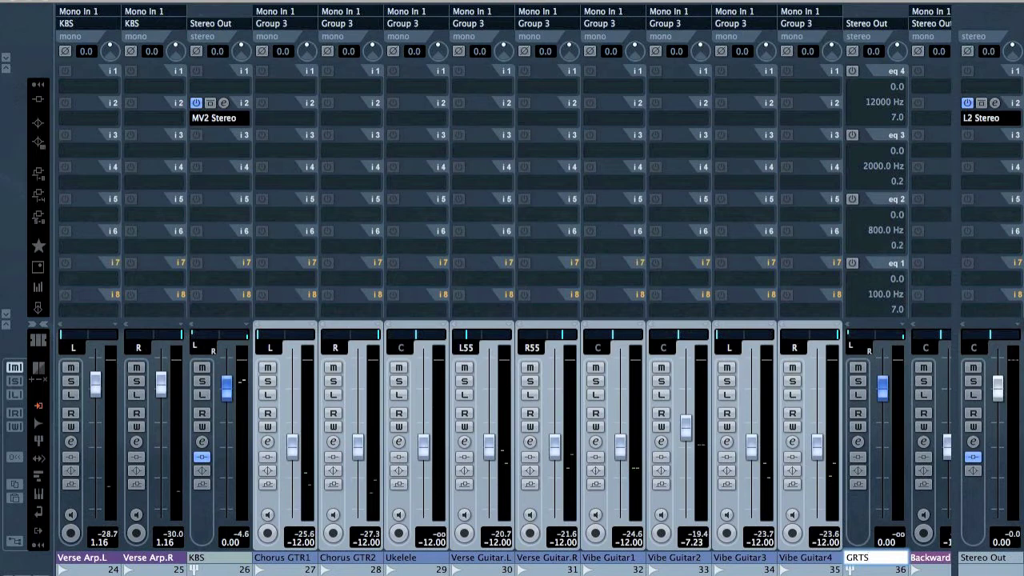
pyautogui.press('Return')
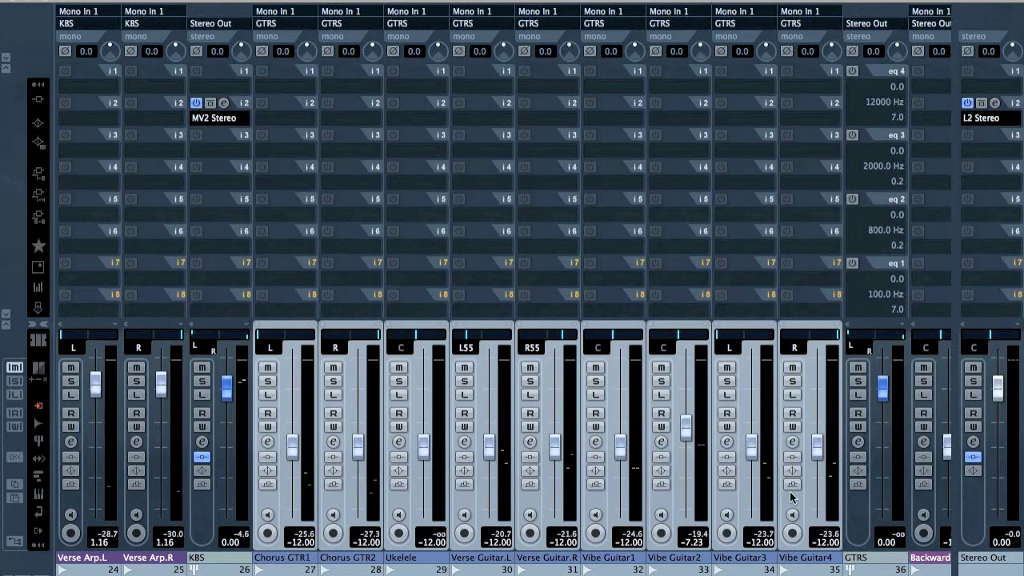
# Load the MV2 Stereo dynamics plug-in into insert slot 2 of the GTRS group channel
pyautogui.click(46, 121)
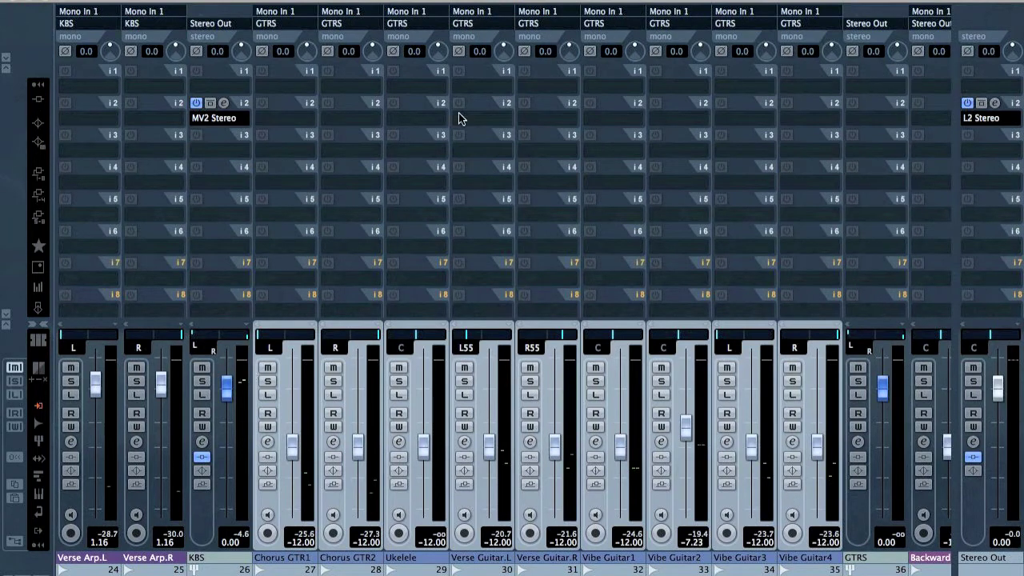
pyautogui.click(864, 114)
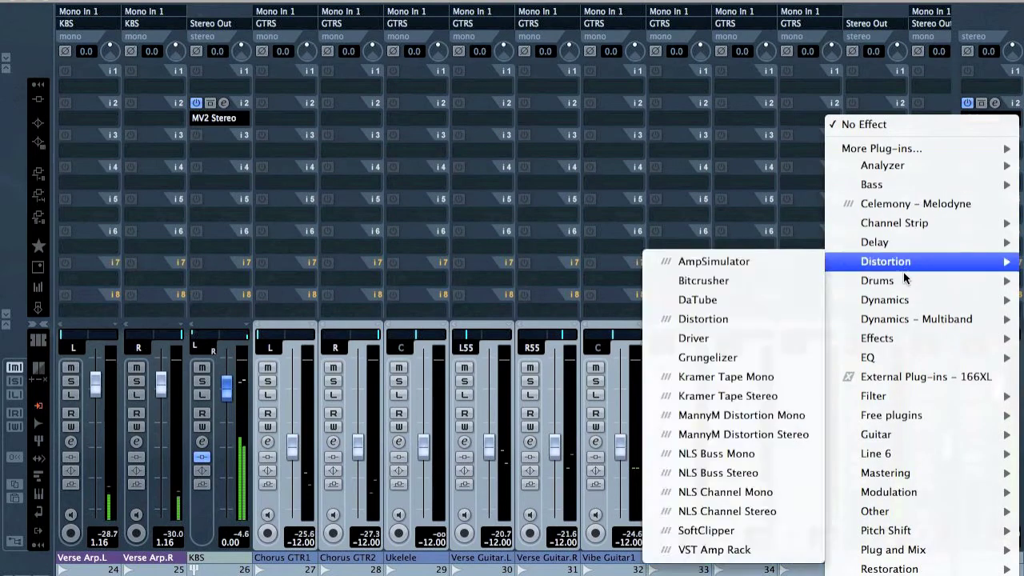
pyautogui.moveTo(875, 300)
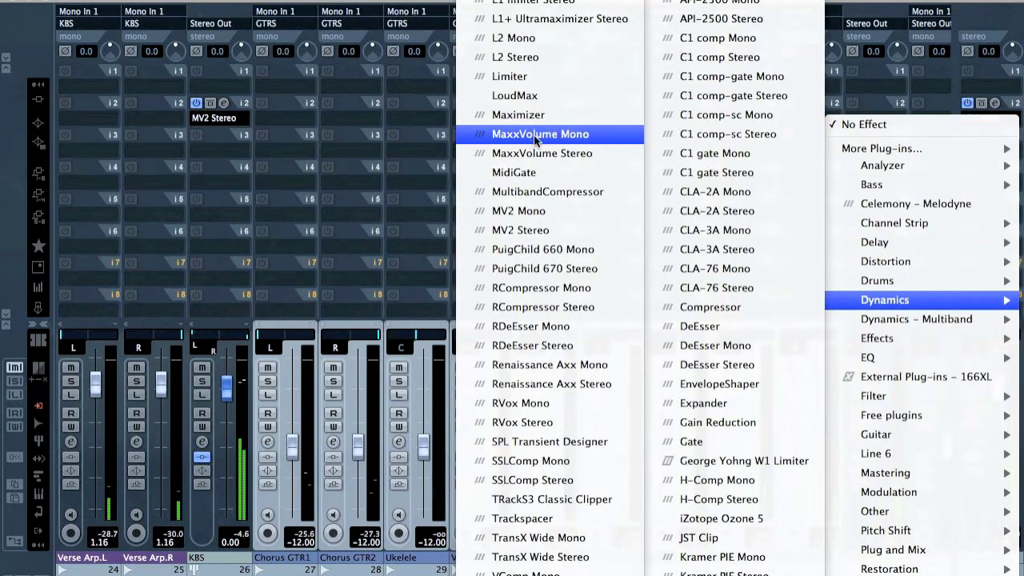
pyautogui.click(550, 232)
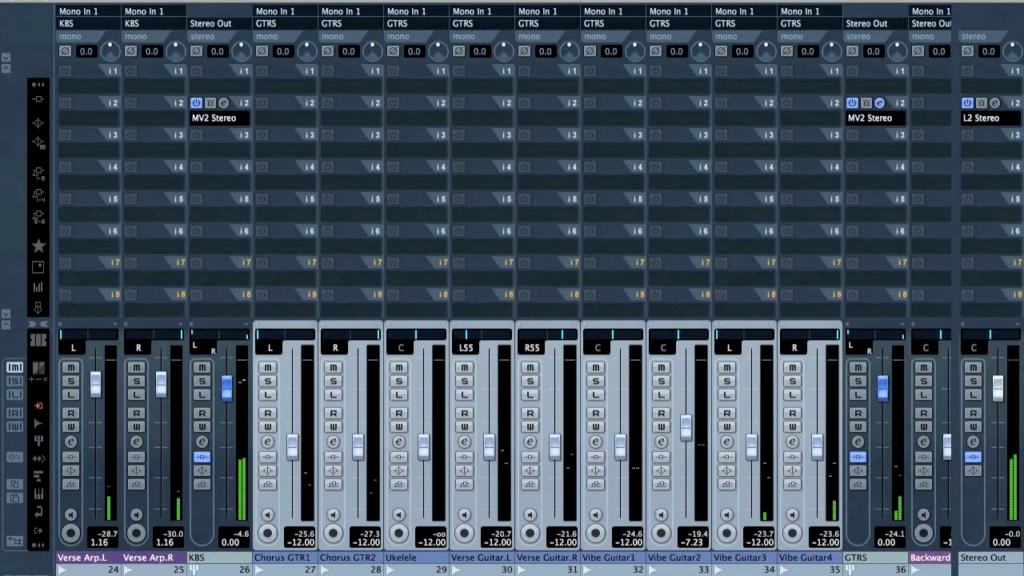
# Set the GTRS group's MV2 Low Level to 5.9 and High Level to -3.6, then close the plug-in and the mixer
pyautogui.moveTo(583, 312); pyautogui.dragTo(582, 279)
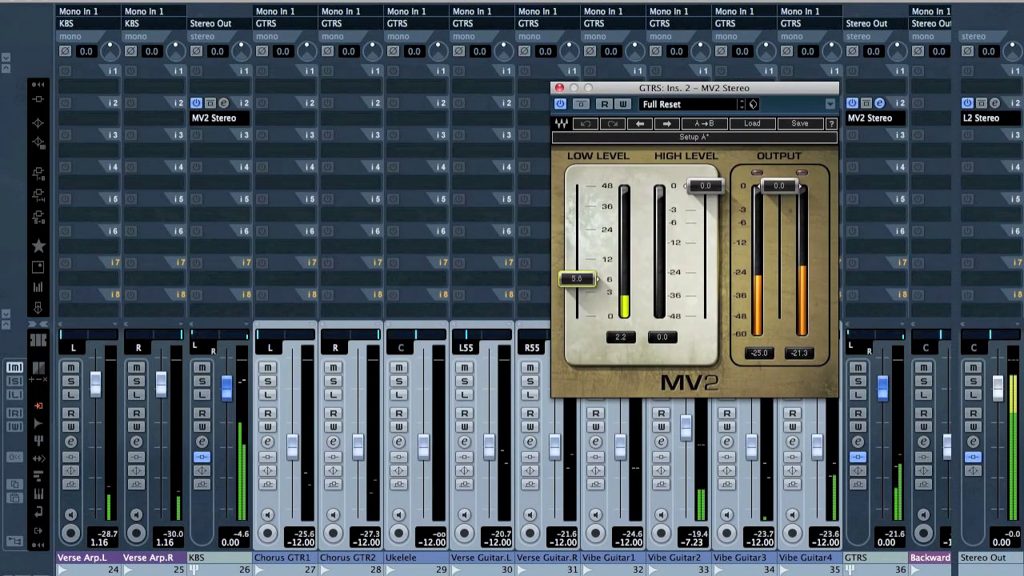
pyautogui.moveTo(705, 187); pyautogui.dragTo(705, 213)
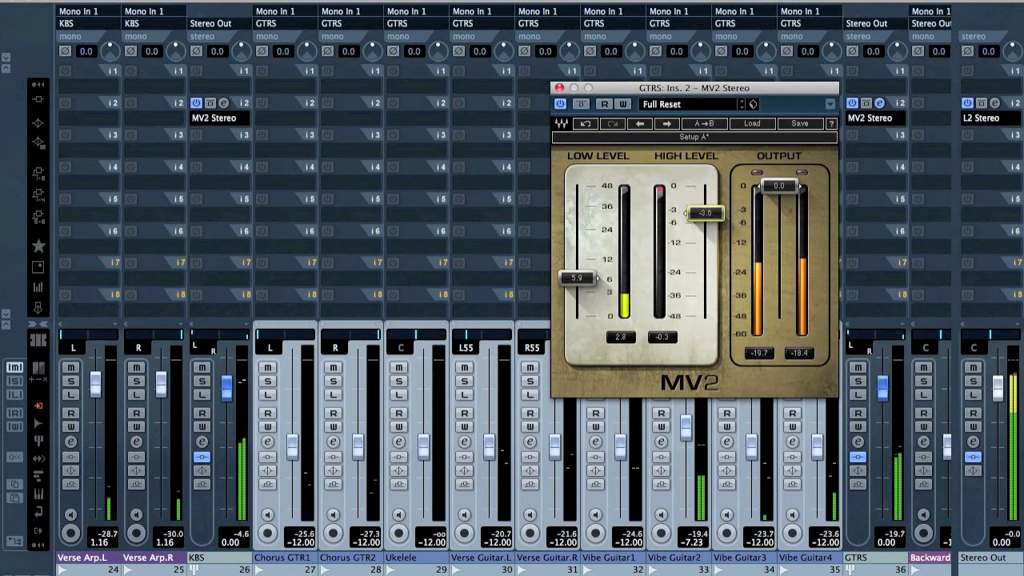
pyautogui.click(558, 87)
pyautogui.press('F3')
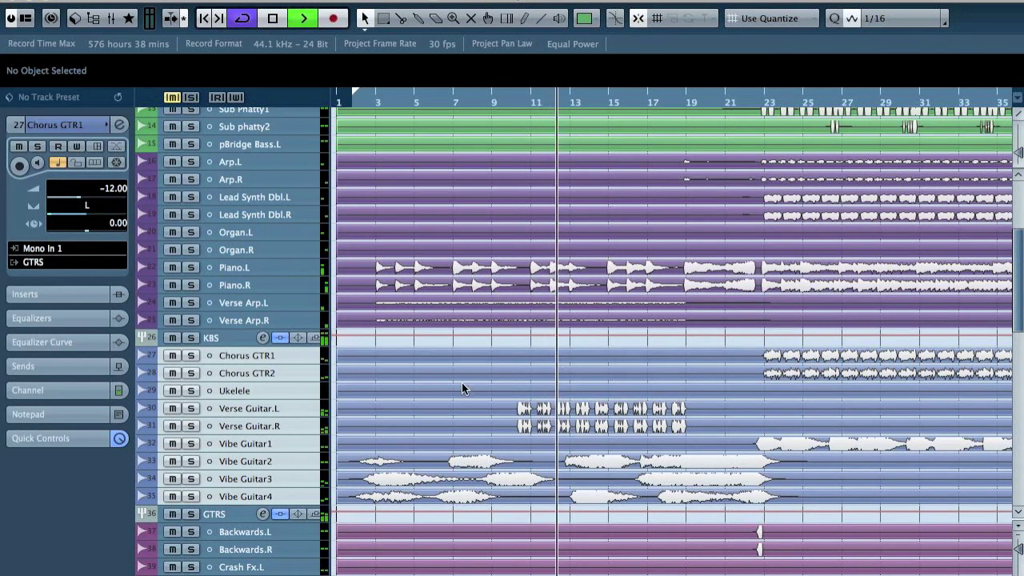
# Deselect the guitar tracks, toggle solo on Vibe Guitar4 on and off to audition it, and stop playback
pyautogui.click(272, 496)
pyautogui.keyDown('ctrl'); pyautogui.click(272, 493); pyautogui.keyUp('ctrl')
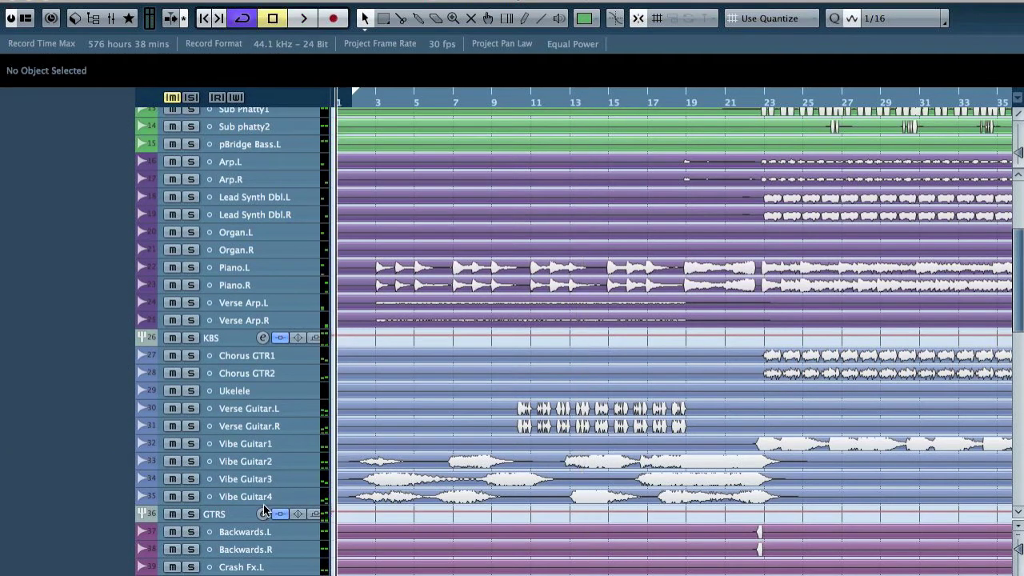
pyautogui.click(194, 497)
pyautogui.click(194, 497)
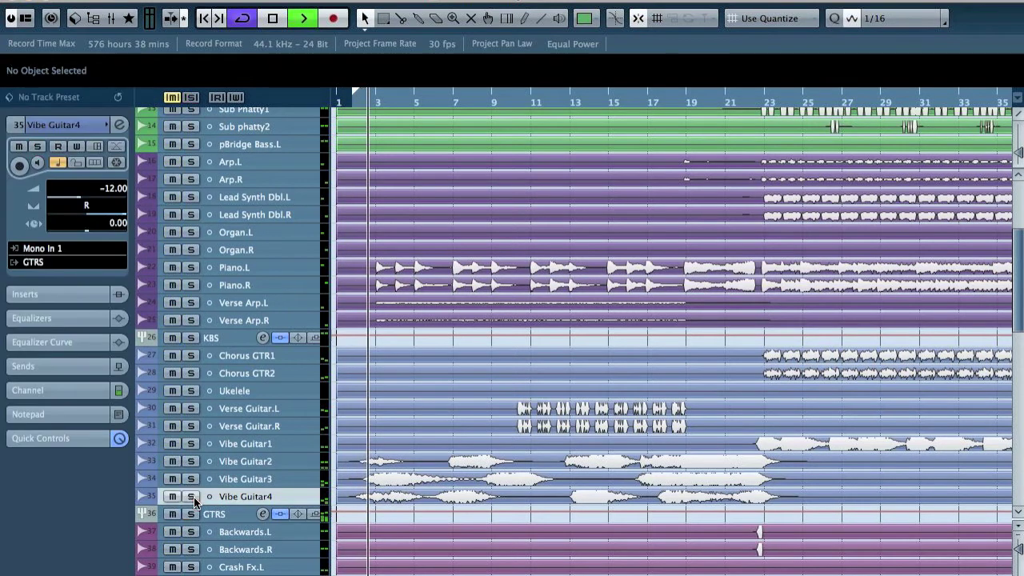
pyautogui.press('space')
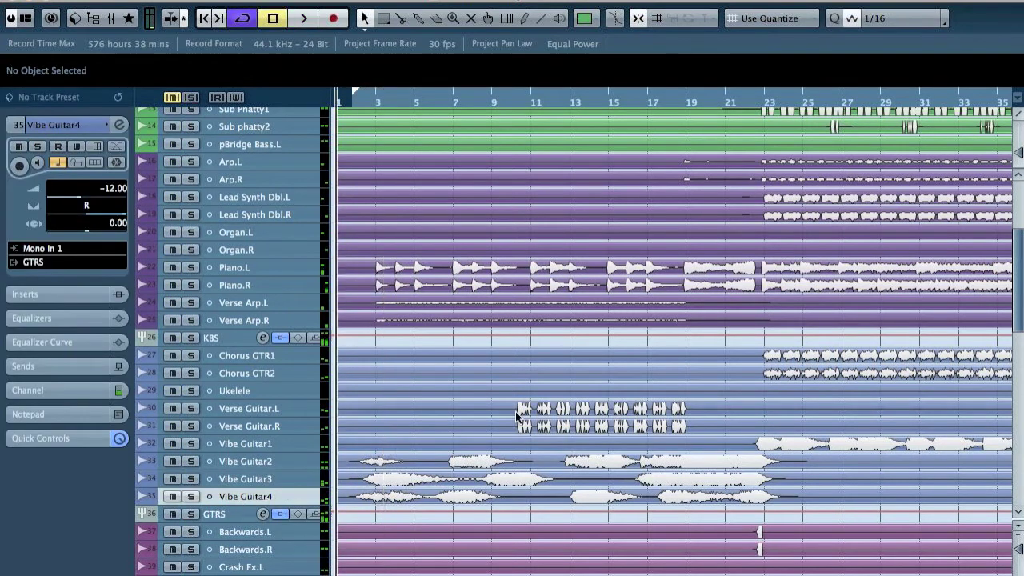
# Add a group channel track named EFX and place it directly below the Reverse_Suck3.R track
pyautogui.scroll(-5, 517, 404)
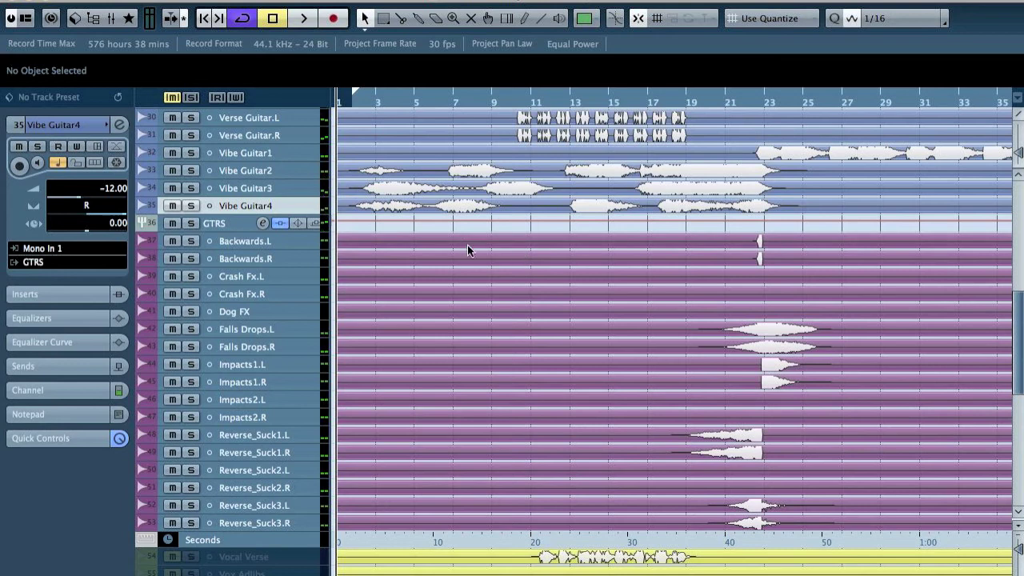
pyautogui.click(269, 245)
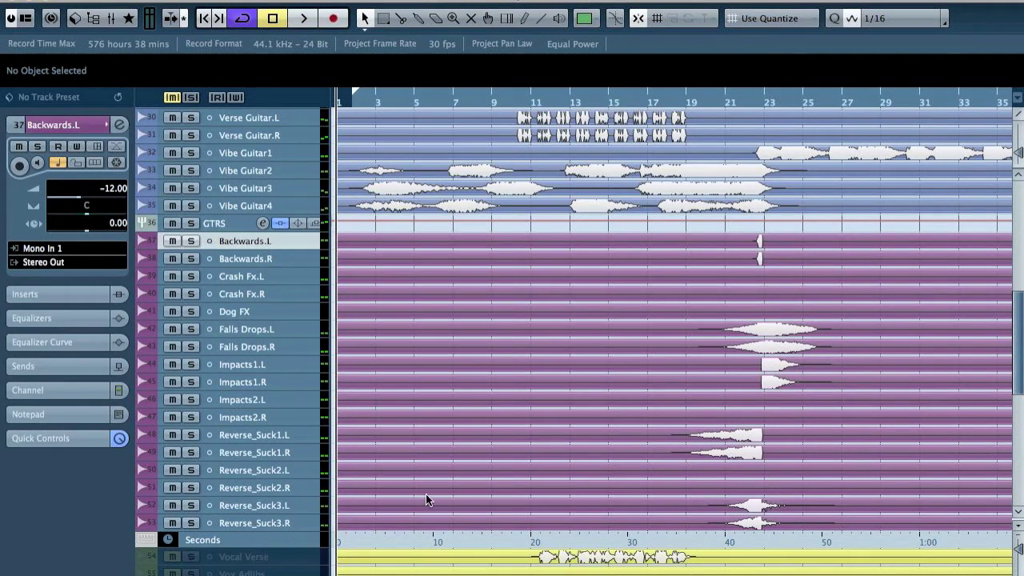
pyautogui.click(278, 520)
pyautogui.press('Escape')
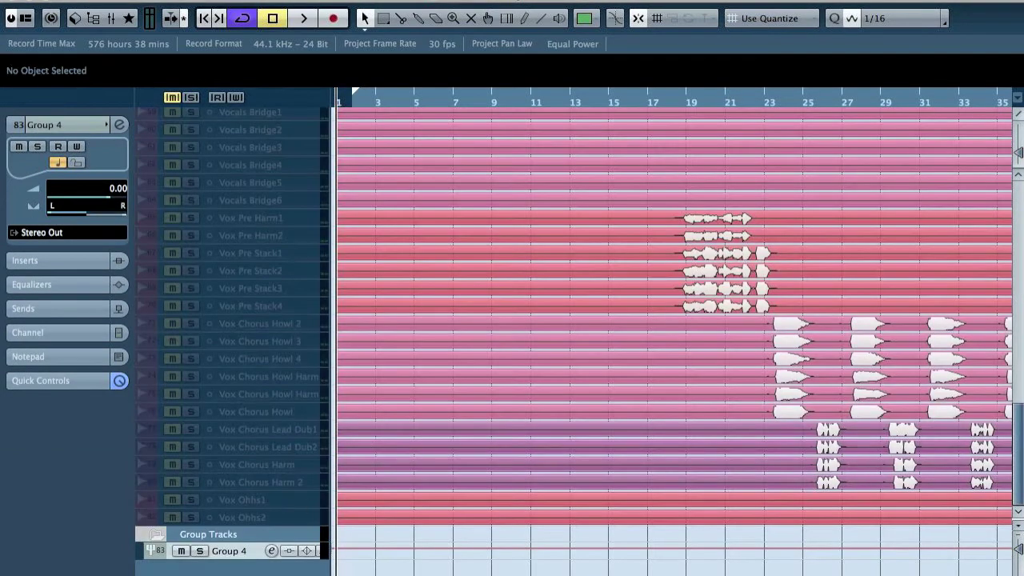
pyautogui.doubleClick(233, 553)
pyautogui.write('EFX')
pyautogui.press('Return')
pyautogui.moveTo(234, 516); pyautogui.dragTo(255, 235)
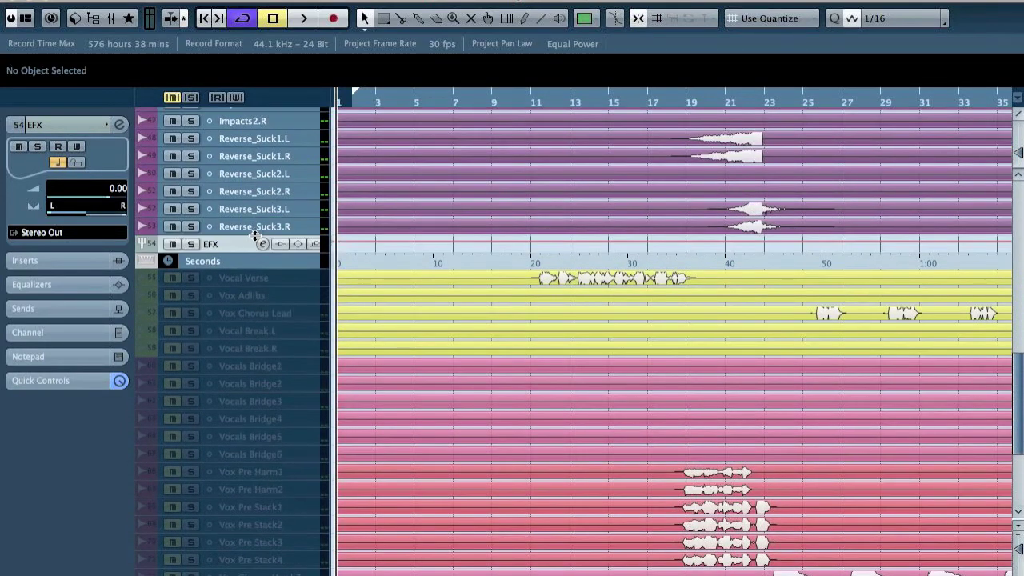
# With Backwards.L to Reverse_Suck3.R selected, set the Backwards.L output to the EFX group and mute that group
pyautogui.click(261, 226)
pyautogui.scroll(5, 293, 232)
pyautogui.keyDown('shift'); pyautogui.click(265, 236); pyautogui.keyUp('shift')
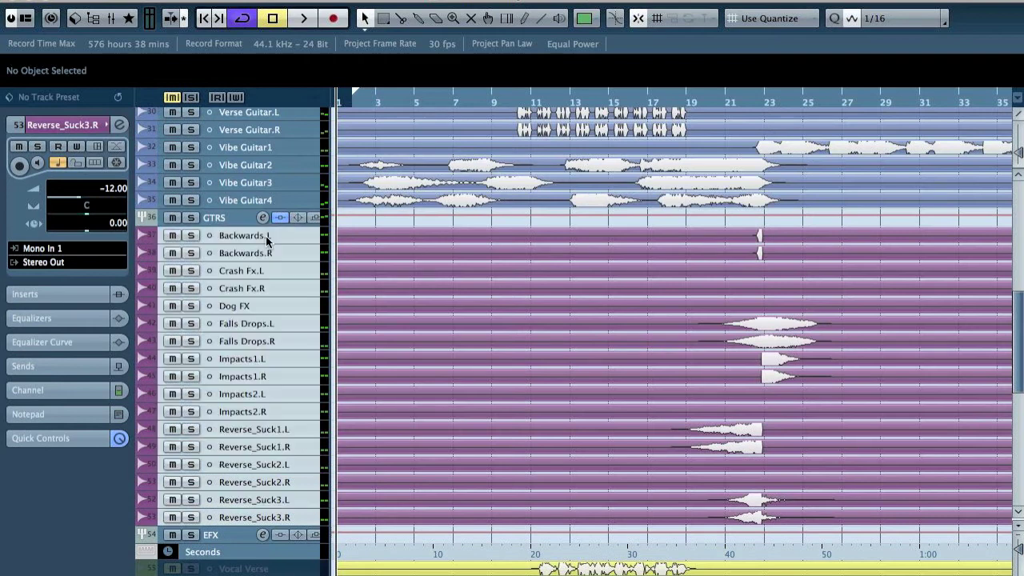
pyautogui.click(60, 263)
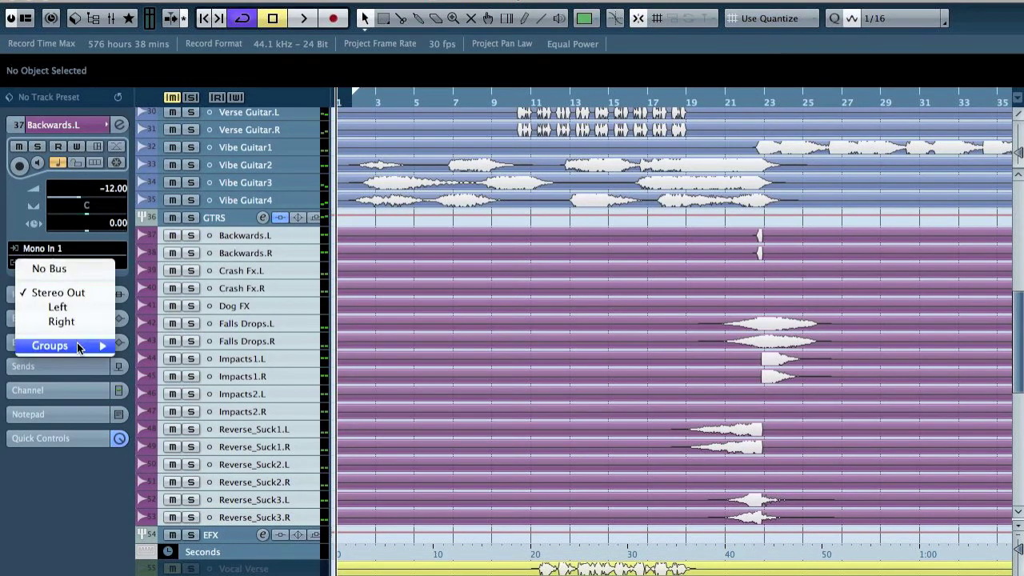
pyautogui.moveTo(78, 345)
pyautogui.click(142, 390)
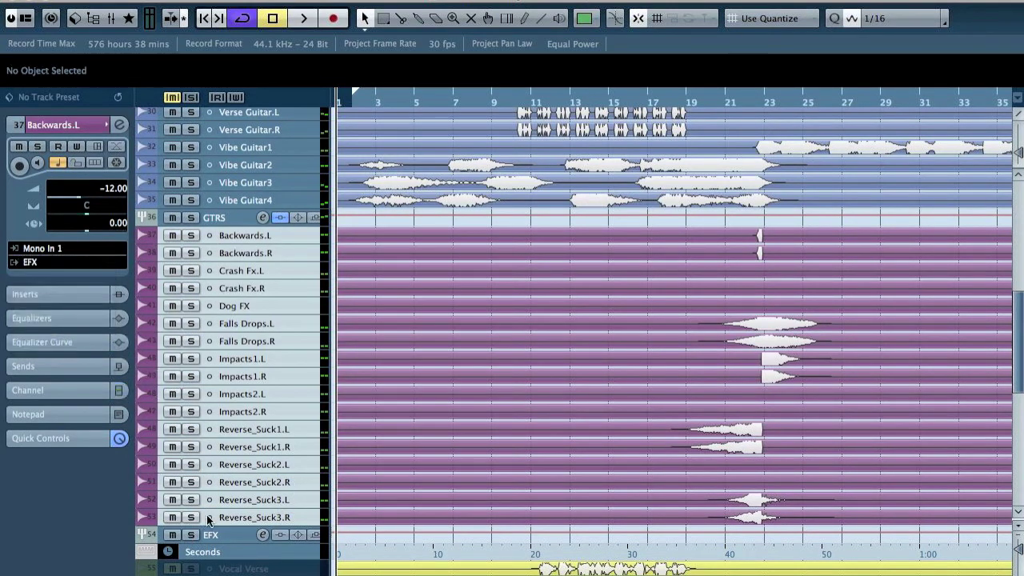
pyautogui.click(173, 535)
# Enable all the disabled vocal tracks from Vocal Verse to Vox Ohhs2
pyautogui.scroll(-6, 298, 490)
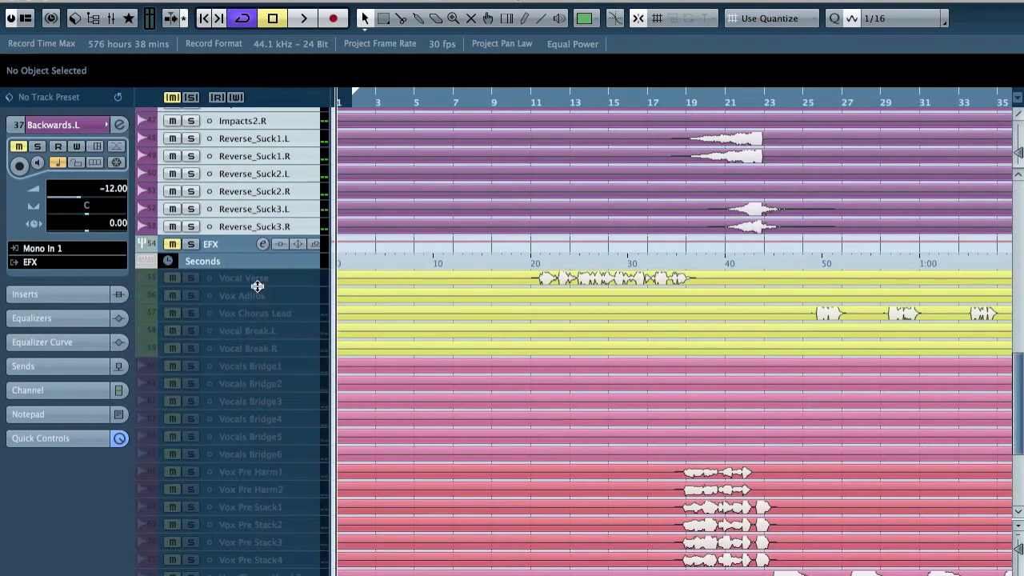
pyautogui.click(256, 286)
pyautogui.scroll(-5, 280, 400)
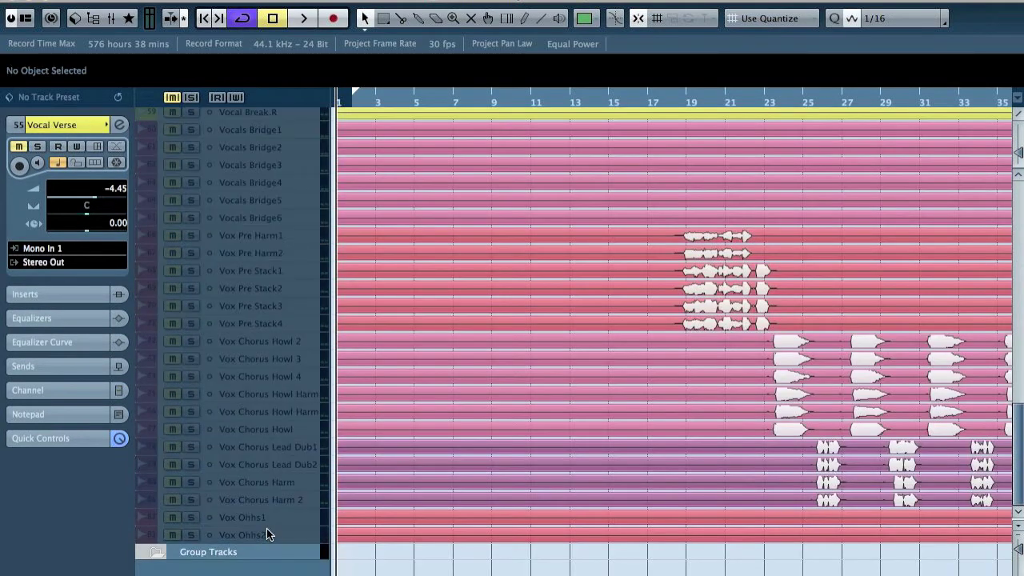
pyautogui.rightClick(266, 528)
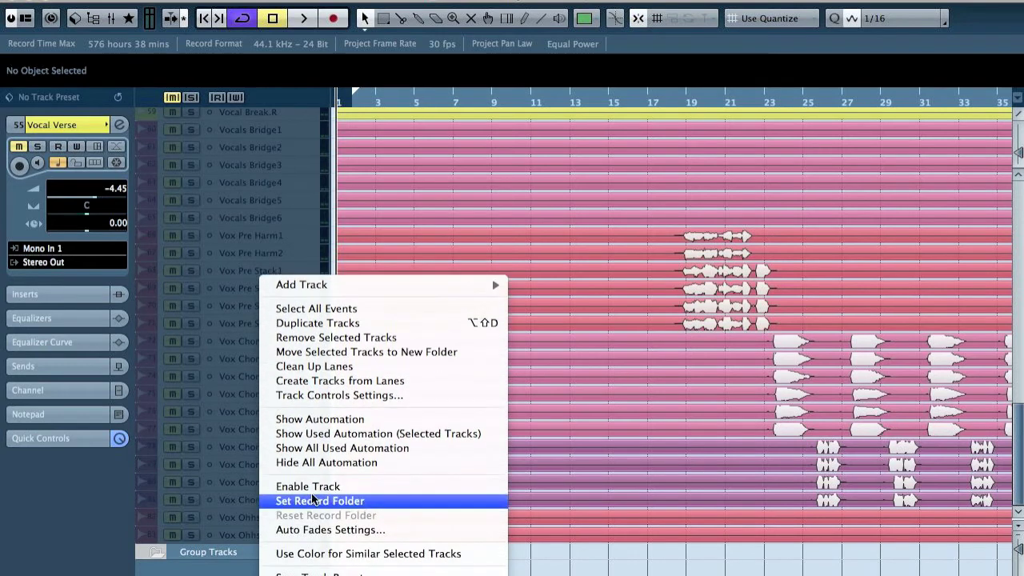
pyautogui.click(304, 486)
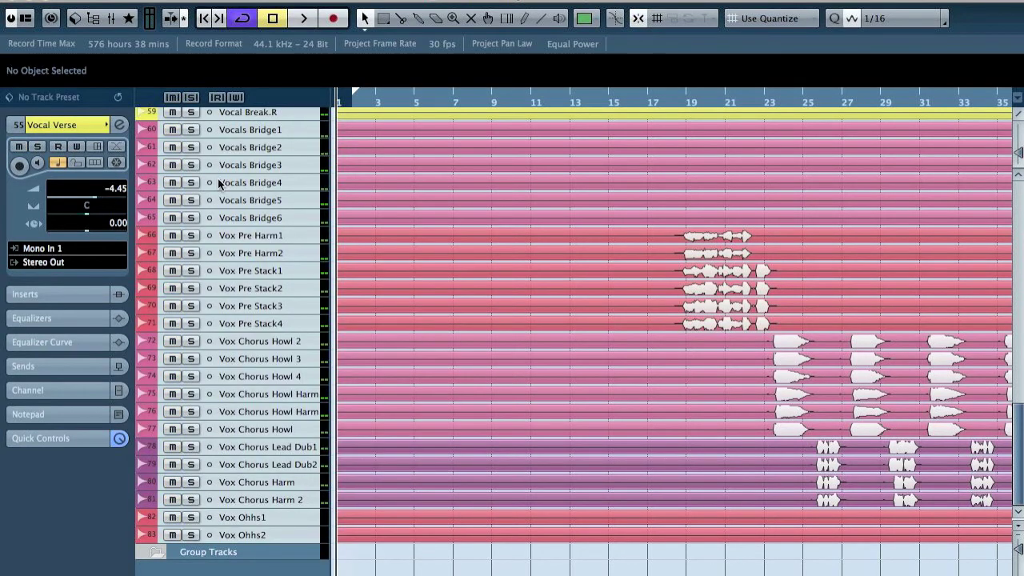
# Mute the EFX group track again now that the vocal tracks are enabled
pyautogui.scroll(10, 240, 359)
pyautogui.scroll(-5, 210, 458)
pyautogui.click(173, 297)
# Move the playhead to just before bar 11 and raise the Vocal Verse level to -0.01 during playback
pyautogui.click(521, 94)
pyautogui.click(264, 332)
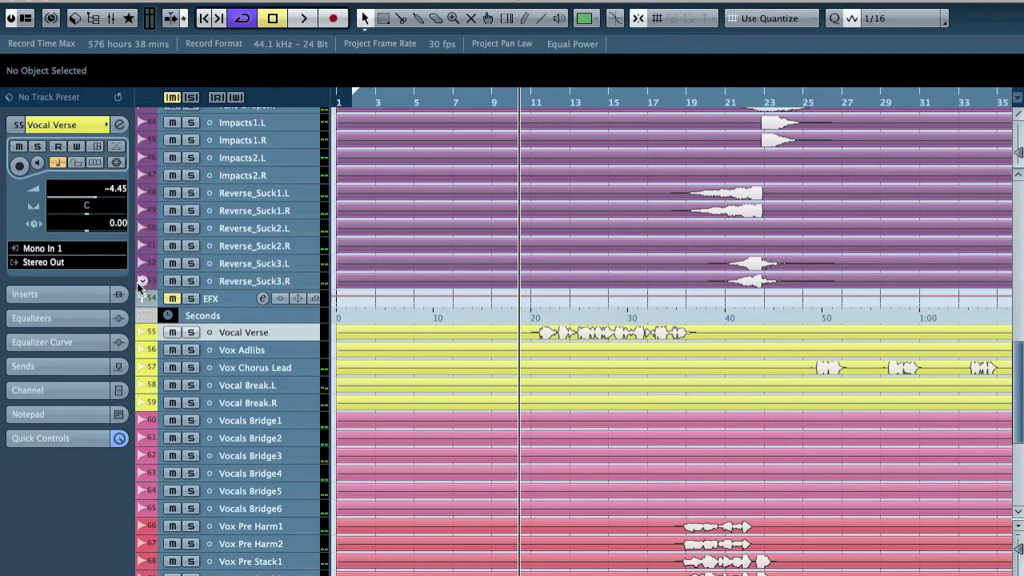
pyautogui.press('F3')
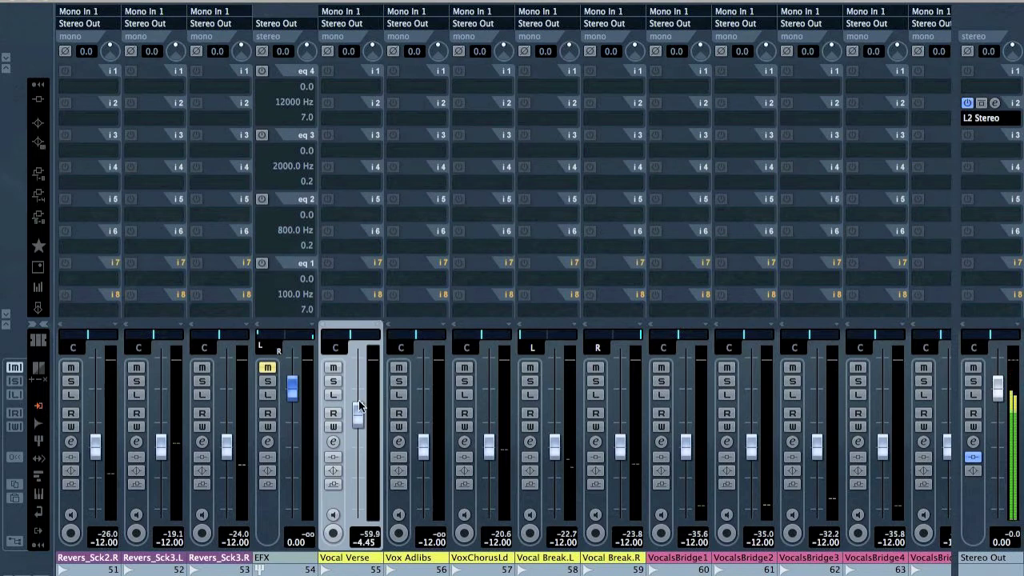
pyautogui.moveTo(361, 408); pyautogui.dragTo(362, 392)
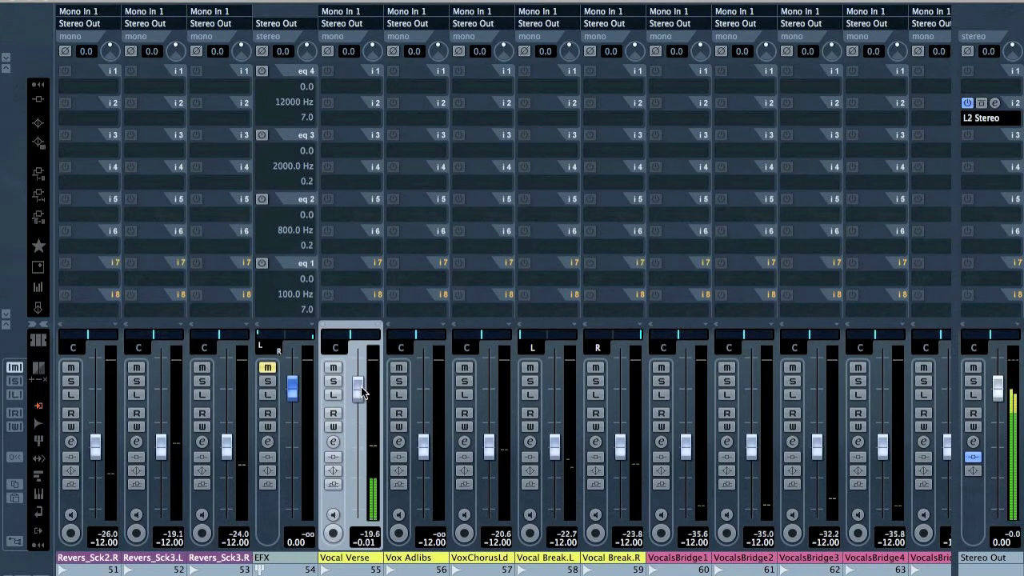
# Compress Vocal Verse with RVox Mono in insert slot 2, and show the inserts on all mixer channels
pyautogui.click(344, 117)
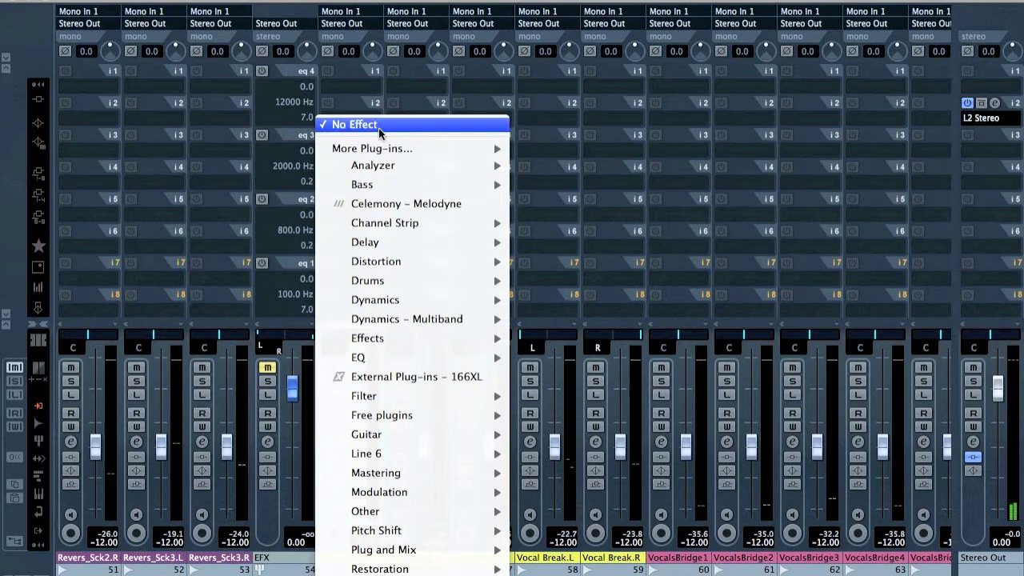
pyautogui.moveTo(435, 299)
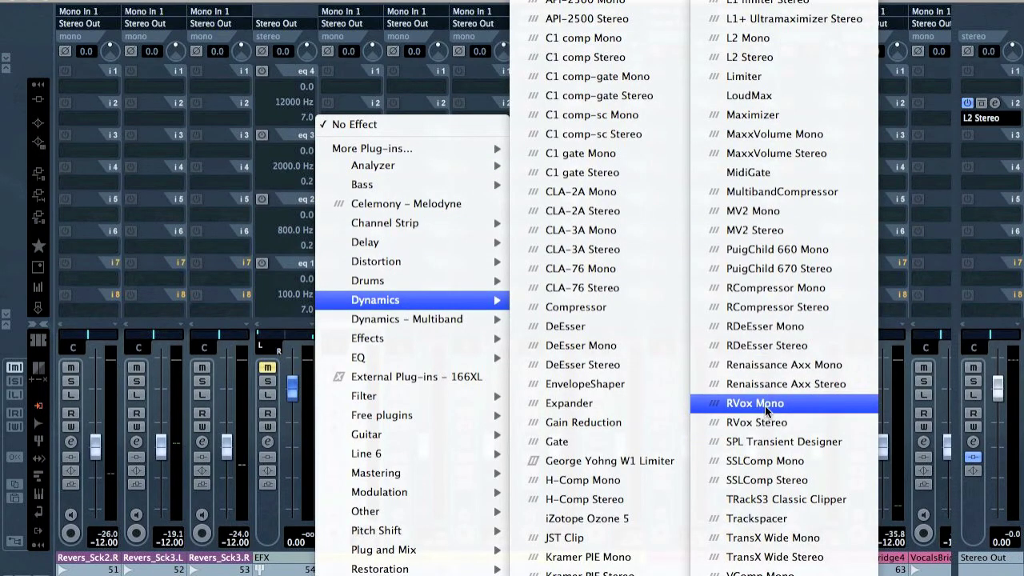
pyautogui.click(761, 403)
pyautogui.moveTo(767, 306); pyautogui.dragTo(767, 340)
pyautogui.click(556, 231)
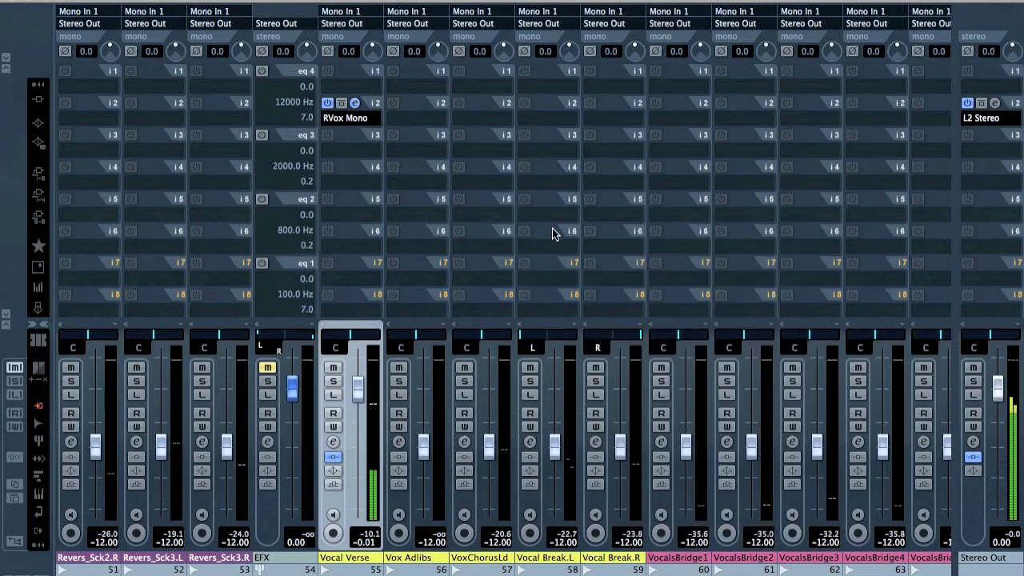
pyautogui.click(37, 99)
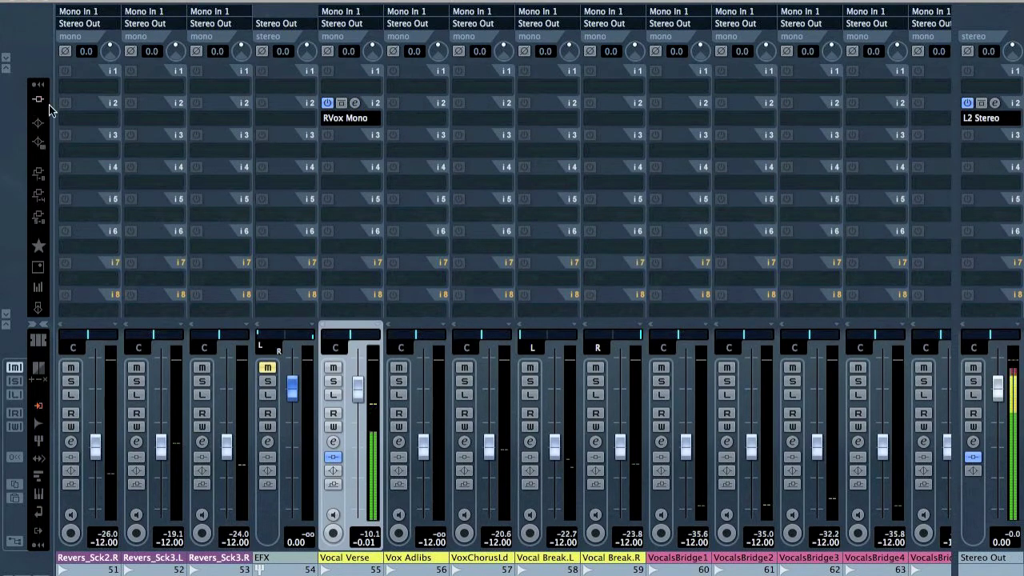
# Copy RVox Mono from Vocal Verse to insert slot 2 of Vox Adlibs and VoxChorusLd, and set the Vox Adlibs level to -4.81
pyautogui.moveTo(424, 450); pyautogui.dragTo(423, 390)
pyautogui.moveTo(374, 107); pyautogui.dragTo(474, 112)
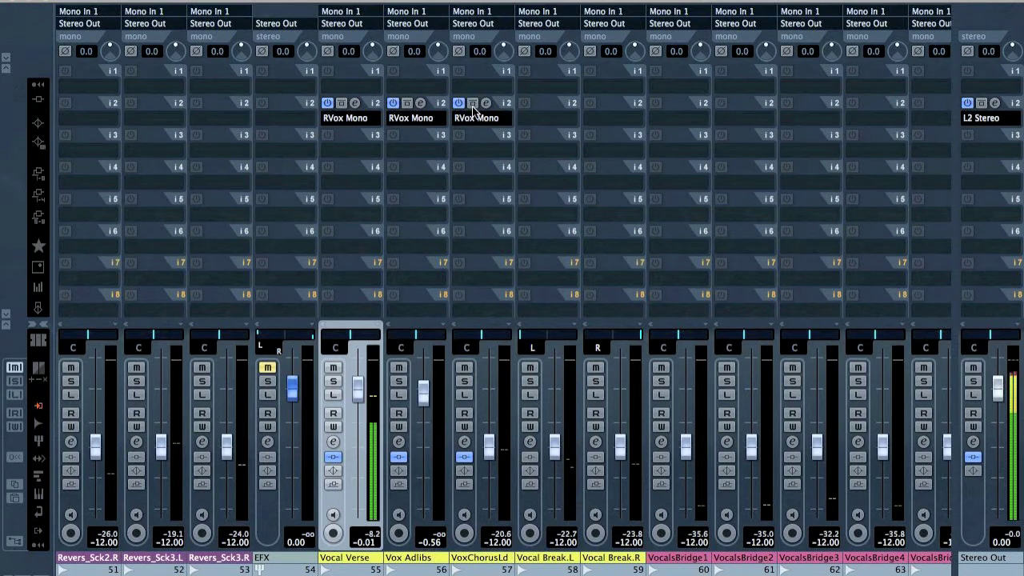
pyautogui.moveTo(417, 400); pyautogui.dragTo(426, 398)
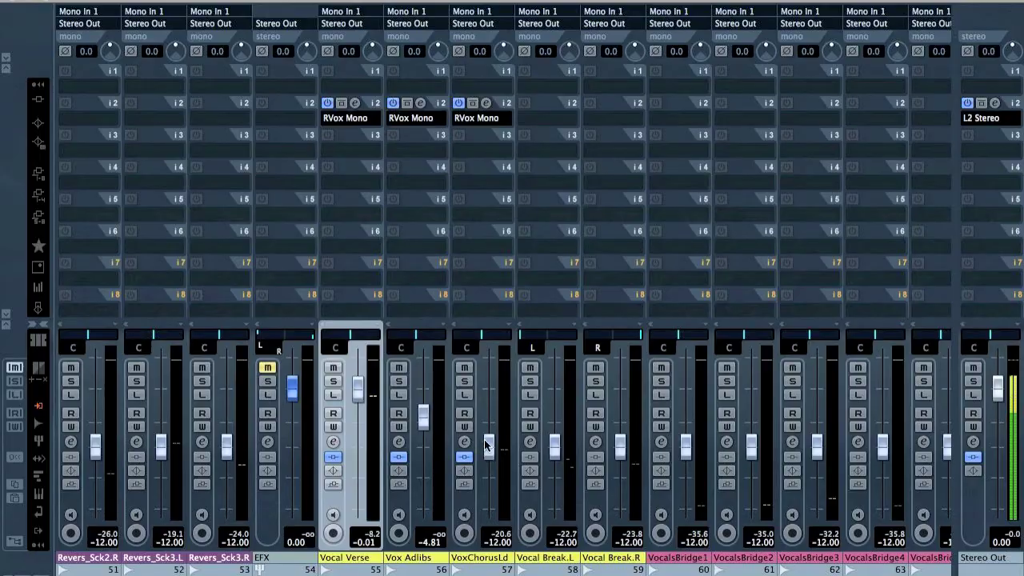
# Examine where the vocal parts from Vocal Verse to Vox Ohhs2 sit in the arrangement during playback, and stop playback
pyautogui.press('F3')
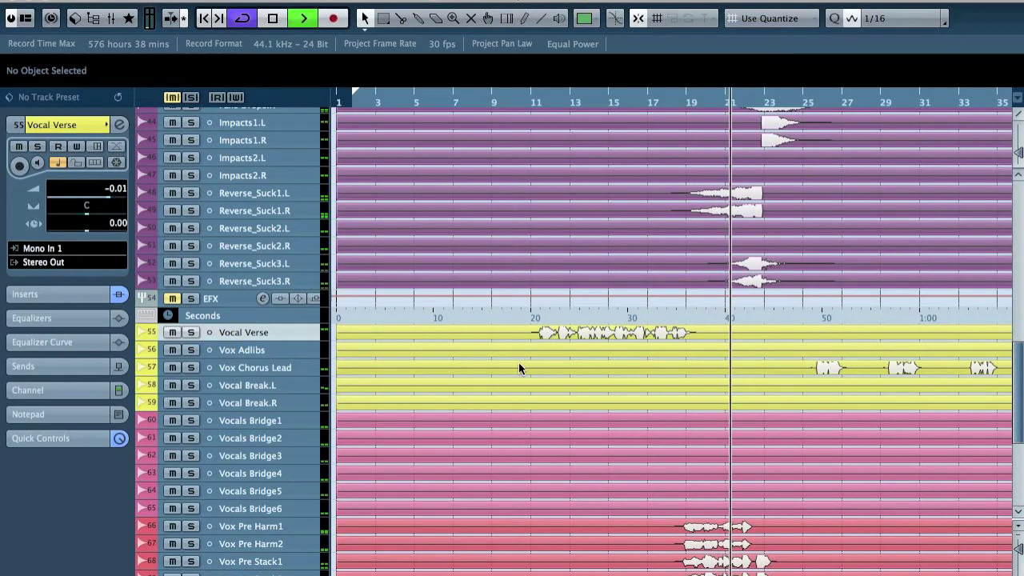
pyautogui.scroll(-5, 518, 368)
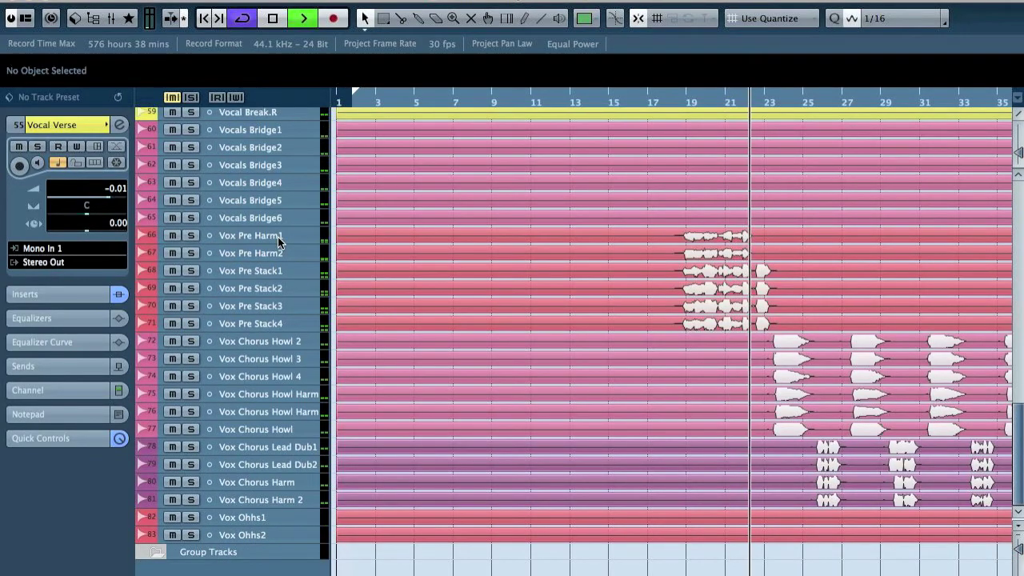
pyautogui.scroll(5, 399, 264)
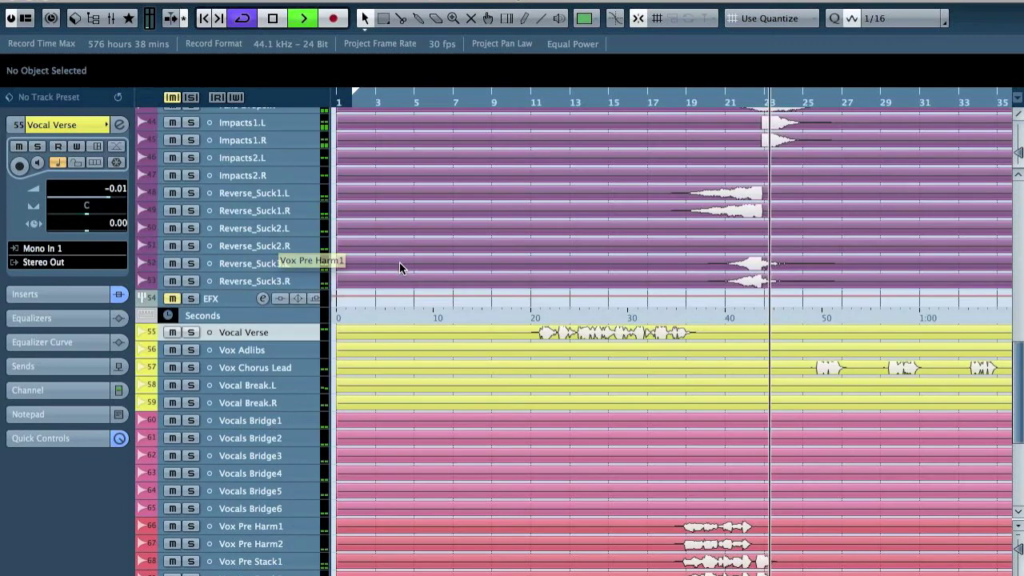
pyautogui.hscroll(3, 512, 360)
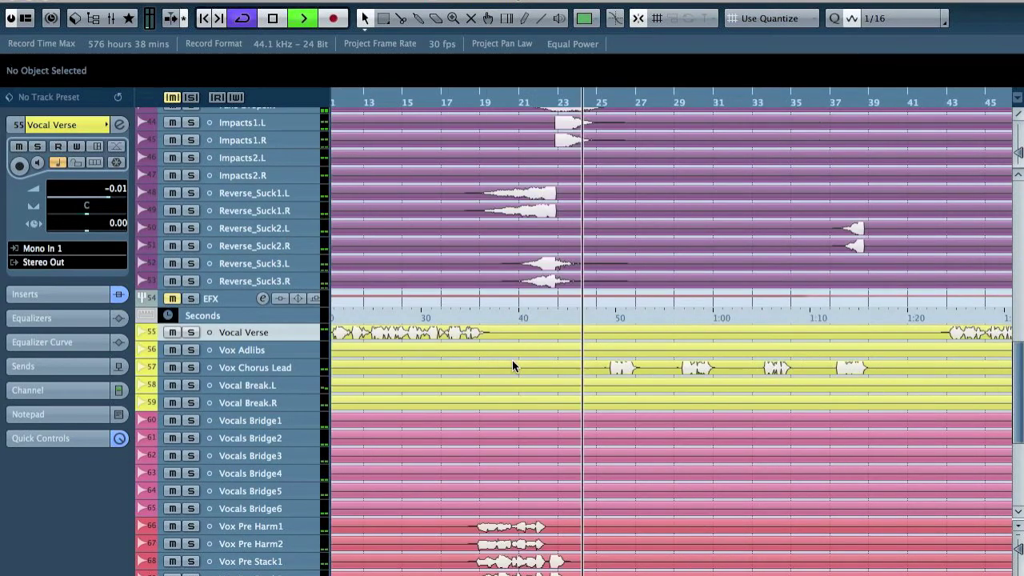
pyautogui.scroll(-5, 513, 365)
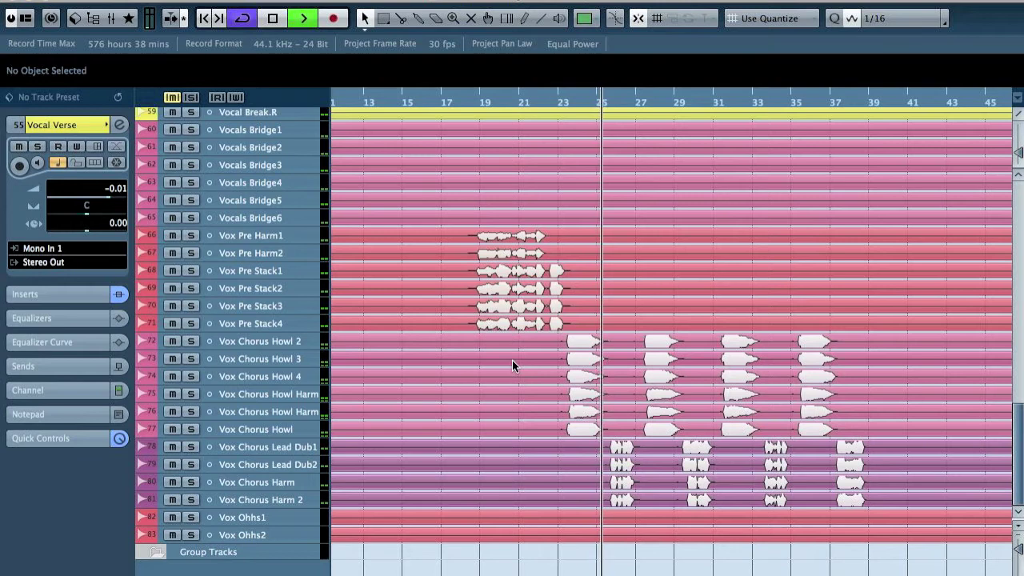
pyautogui.scroll(10, 512, 366)
pyautogui.scroll(-10, 496, 412)
pyautogui.scroll(5, 502, 368)
pyautogui.press('space')
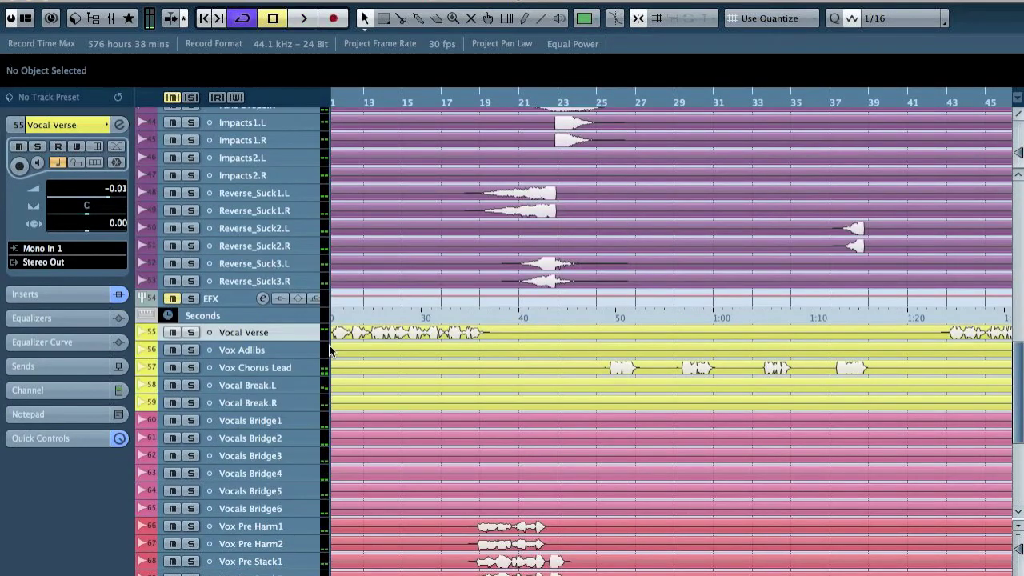
# Raise the Vox Chorus Lead level to 0.00 and audition the chorus from just before bar 25
pyautogui.click(290, 367)
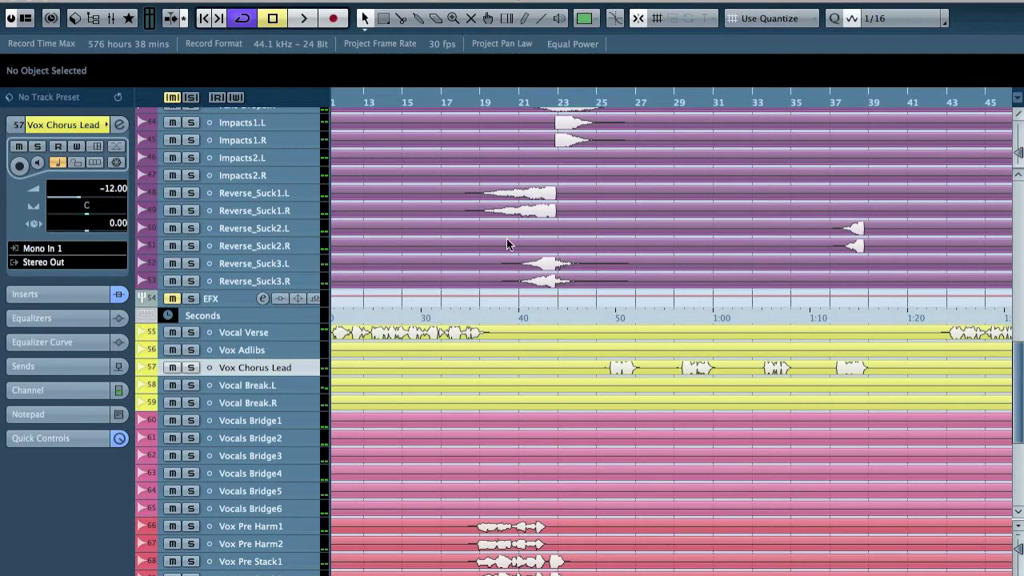
pyautogui.press('F3')
pyautogui.scroll(1, 558, 449)
pyautogui.moveTo(486, 446); pyautogui.dragTo(491, 398)
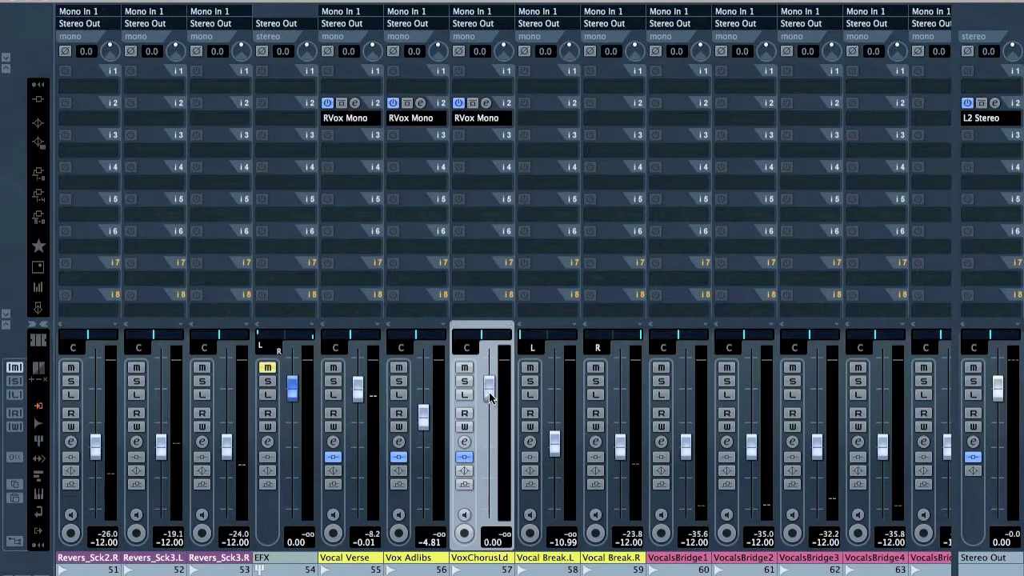
pyautogui.press('F3')
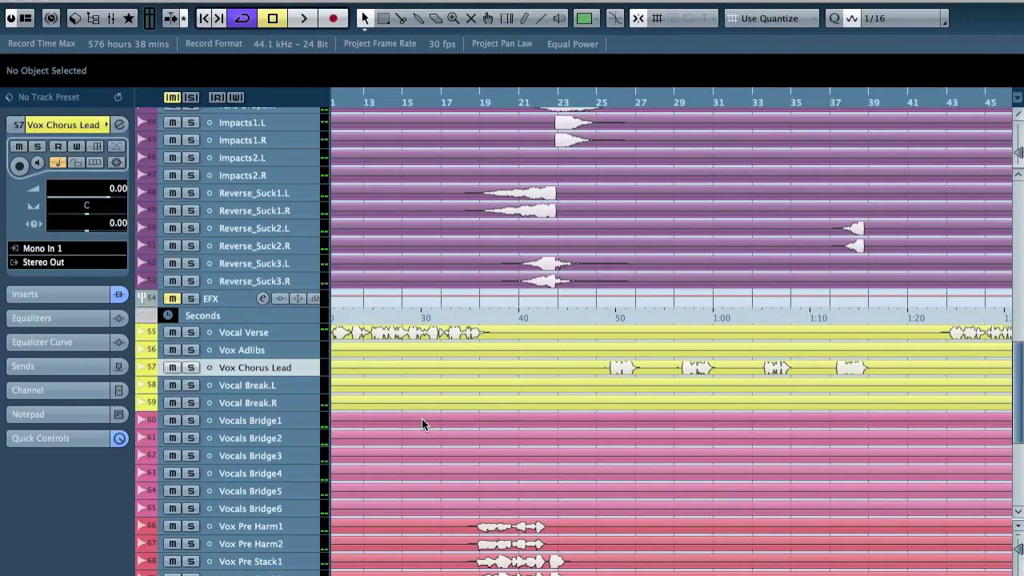
pyautogui.click(592, 102)
pyautogui.press('space')
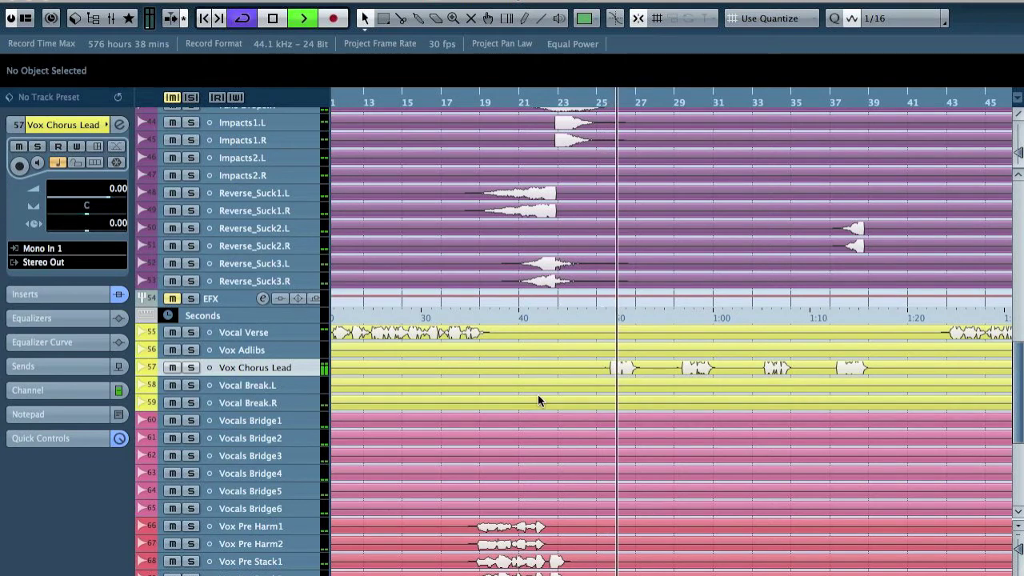
pyautogui.scroll(-5, 538, 394)
pyautogui.press('space')
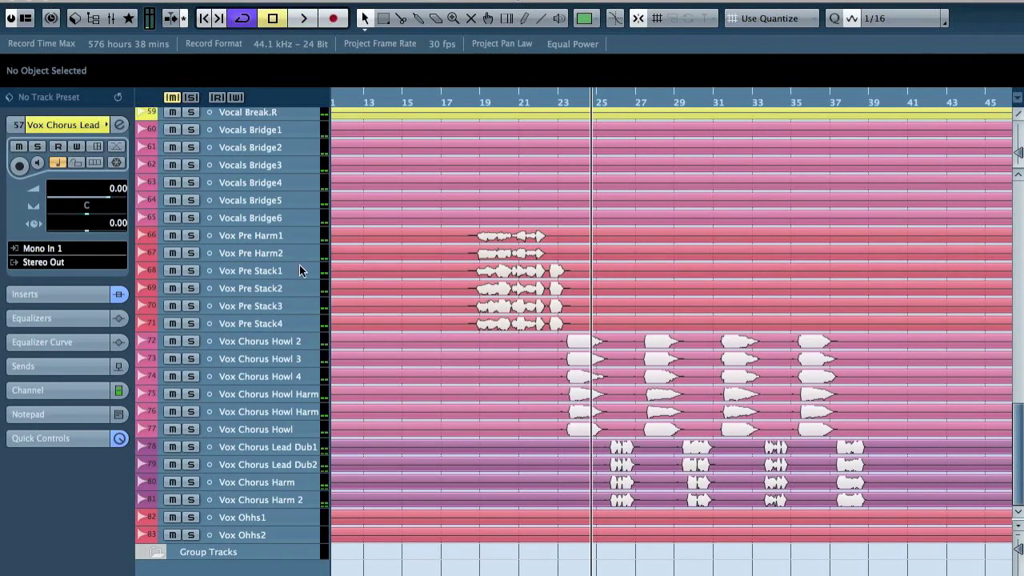
# Move Vox Pre Stack1 to Vox Pre Stack4 above Vox Pre Harm1, and Vox Chorus Howl above Vox Chorus Howl 2
pyautogui.click(268, 270)
pyautogui.keyDown('shift'); pyautogui.click(282, 322); pyautogui.keyUp('shift')
pyautogui.moveTo(277, 270); pyautogui.dragTo(262, 230)
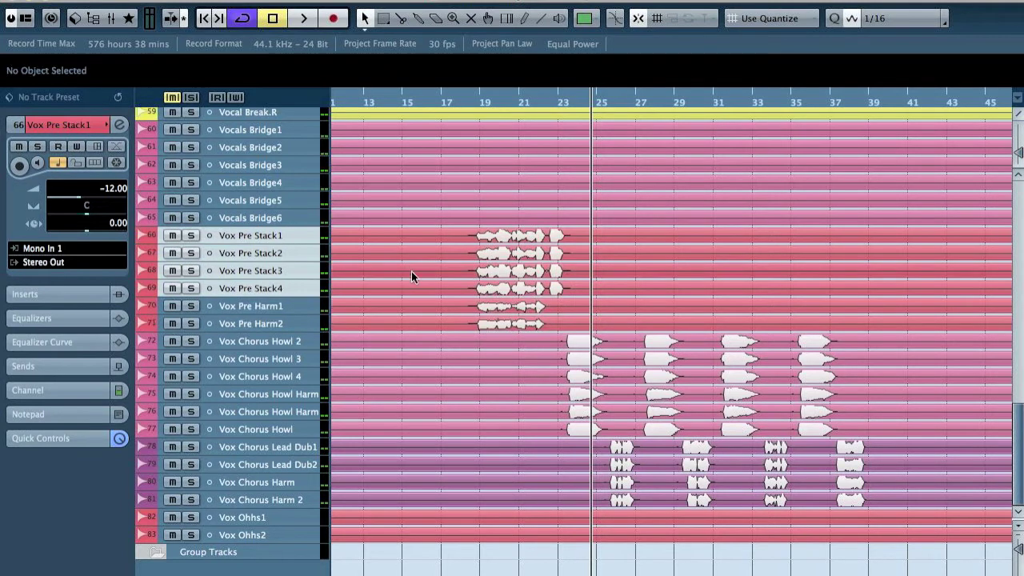
pyautogui.click(263, 230)
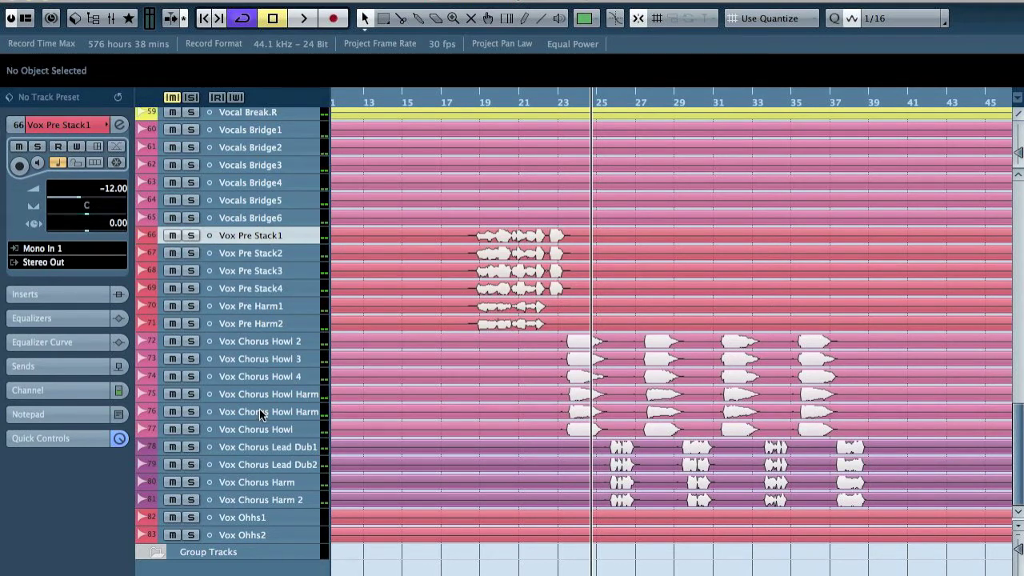
pyautogui.moveTo(333, 401)
pyautogui.mouseDown()
pyautogui.moveTo(389, 397)
pyautogui.moveTo(346, 398)
pyautogui.mouseUp()
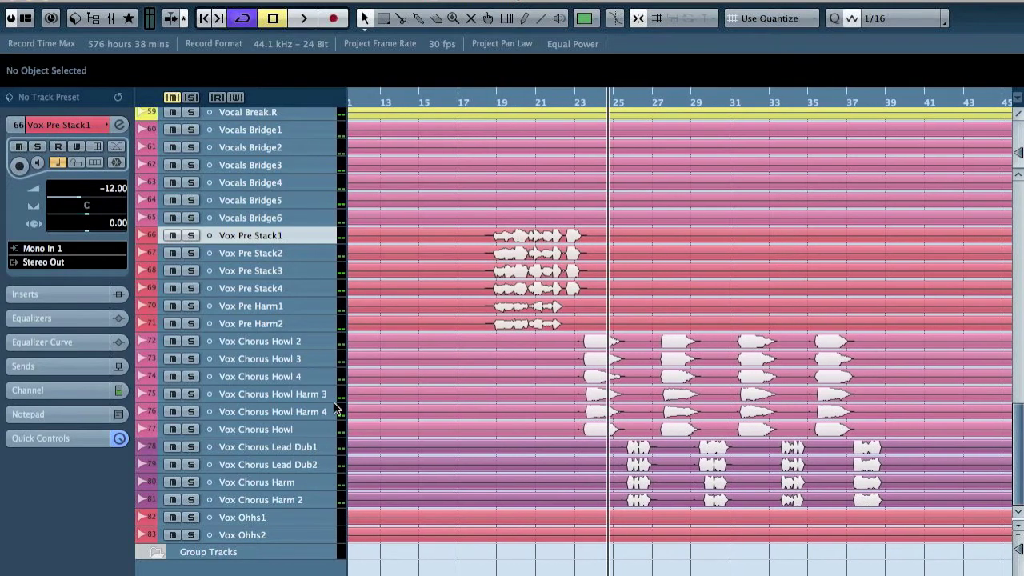
pyautogui.moveTo(285, 428); pyautogui.dragTo(299, 341)
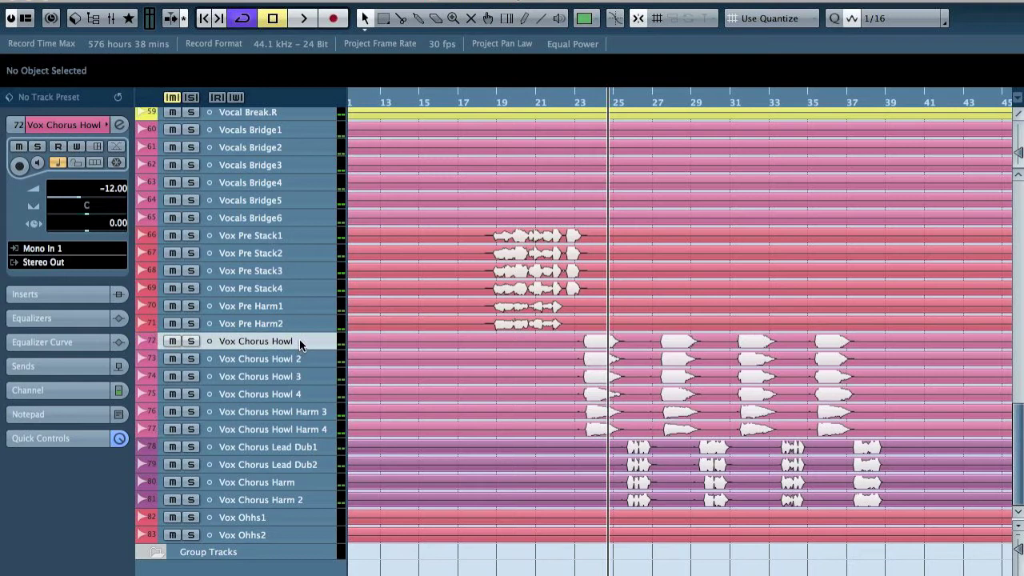
# Colour the Vox Chorus Howl and Vox Pre Stack1 tracks yellow with Color 4
pyautogui.click(588, 19)
pyautogui.click(604, 92)
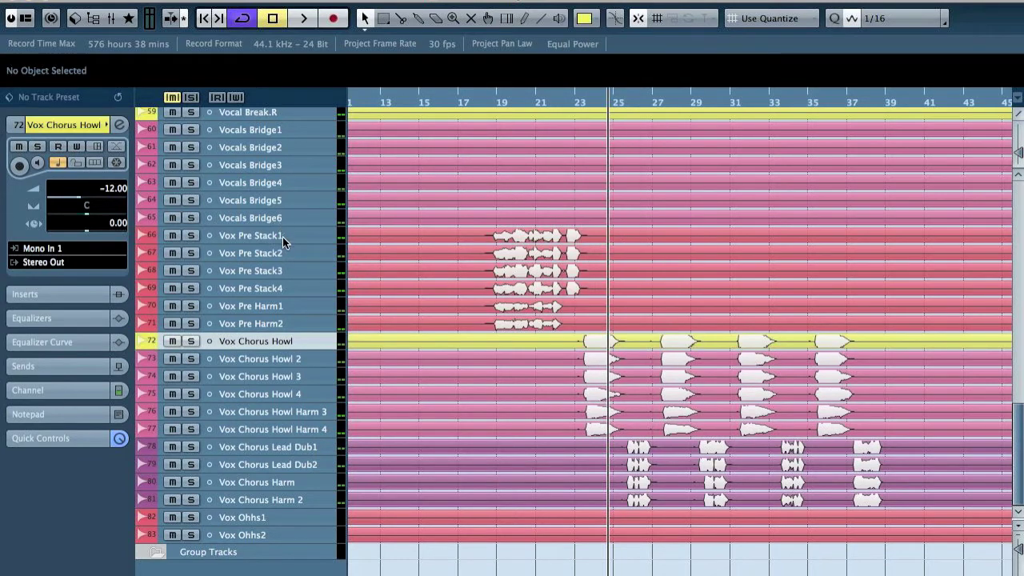
pyautogui.click(283, 238)
pyautogui.click(581, 27)
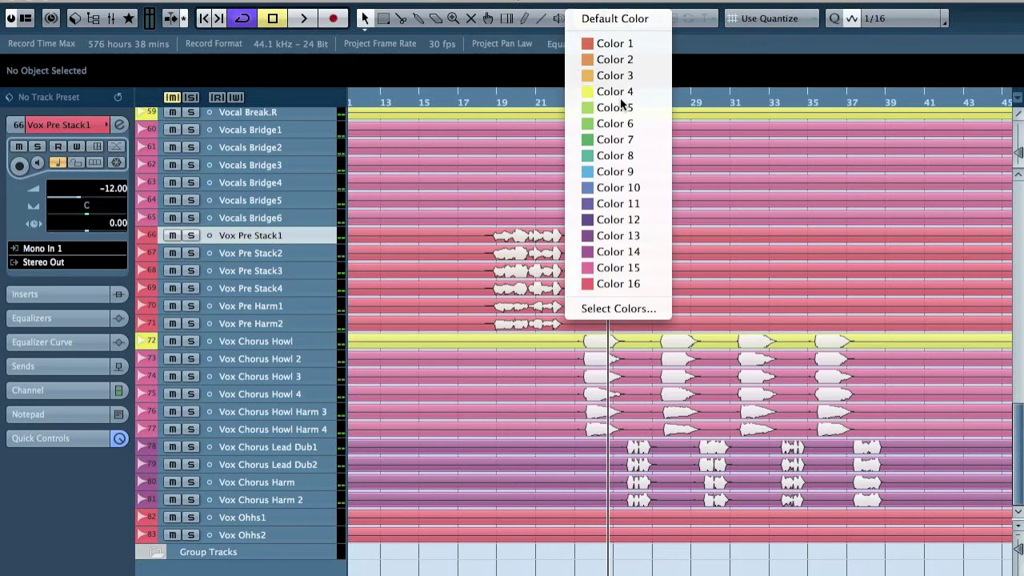
pyautogui.click(621, 93)
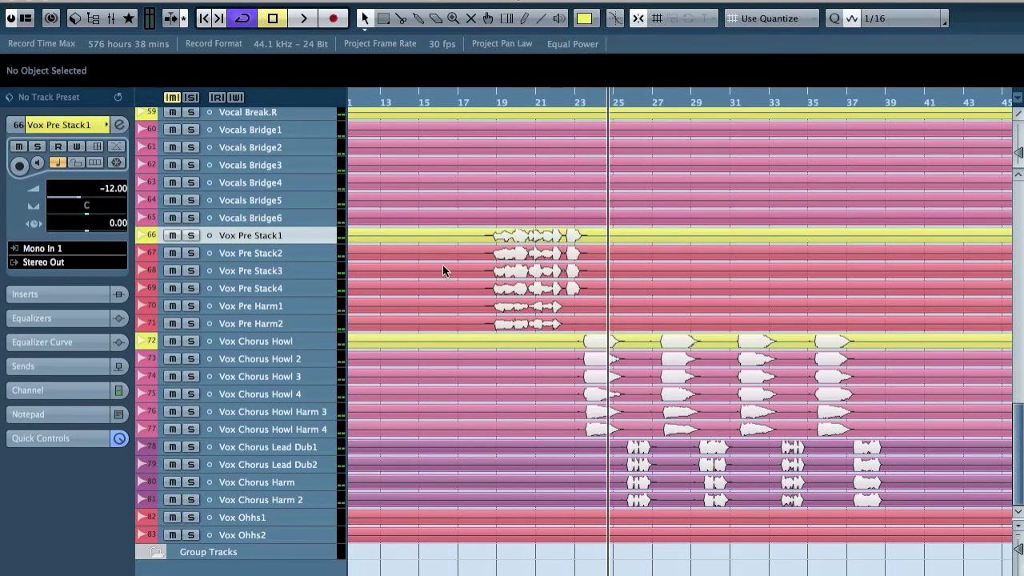
# Copy RVox Mono to insert slot 2 of Vox PreStack1 and VoxChorsHwl, and set both channel levels to 0.00
pyautogui.press('F3')
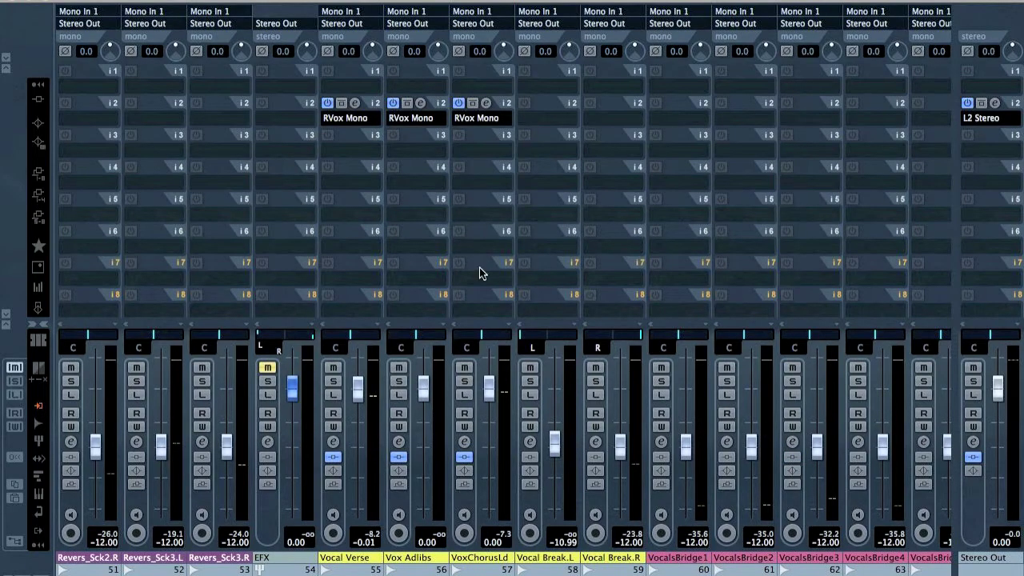
pyautogui.moveTo(312, 107); pyautogui.dragTo(890, 112)
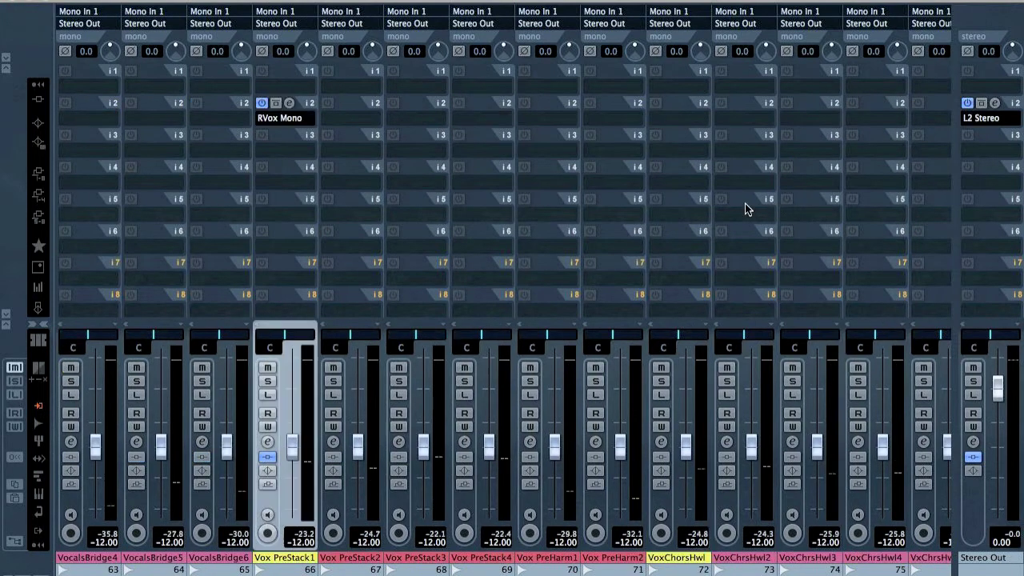
pyautogui.moveTo(310, 102); pyautogui.dragTo(669, 106)
pyautogui.keyDown('ctrl'); pyautogui.click(686, 450); pyautogui.keyUp('ctrl')
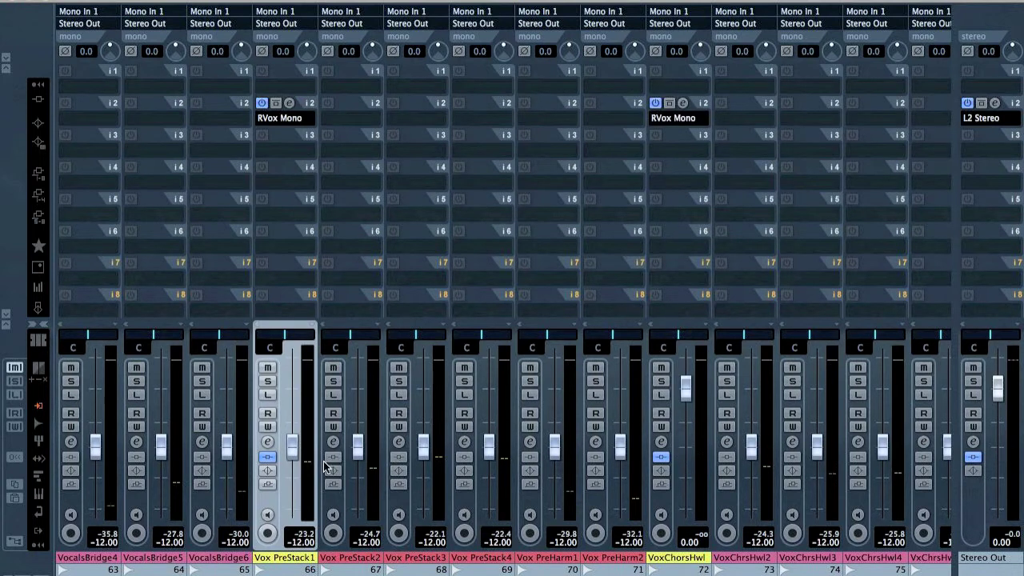
pyautogui.keyDown('ctrl'); pyautogui.click(293, 448); pyautogui.keyUp('ctrl')
# Audition the chorus while checking the vocal channels, and play back again from around bar 19
pyautogui.press('space')
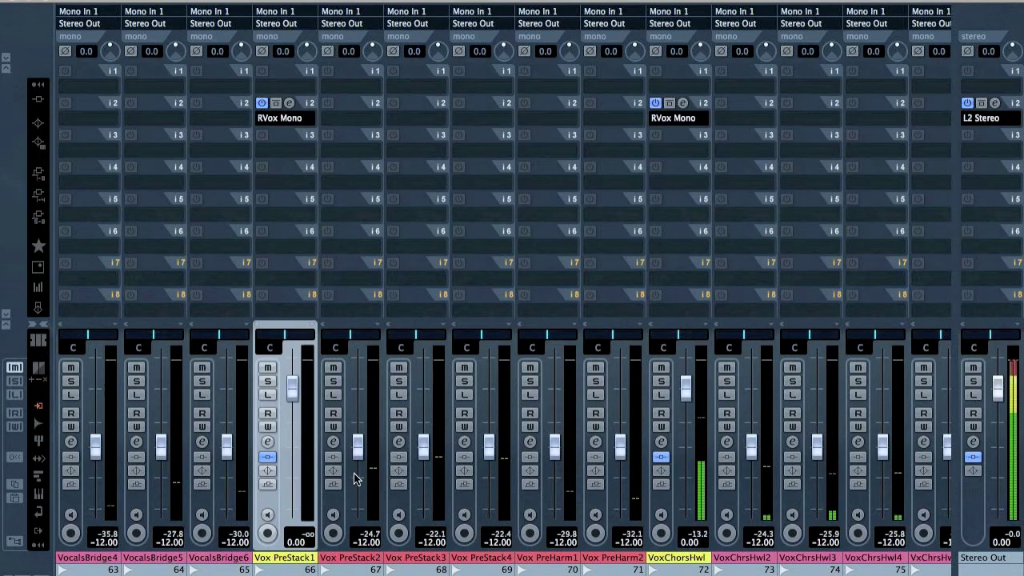
pyautogui.hscroll(-3, 392, 280)
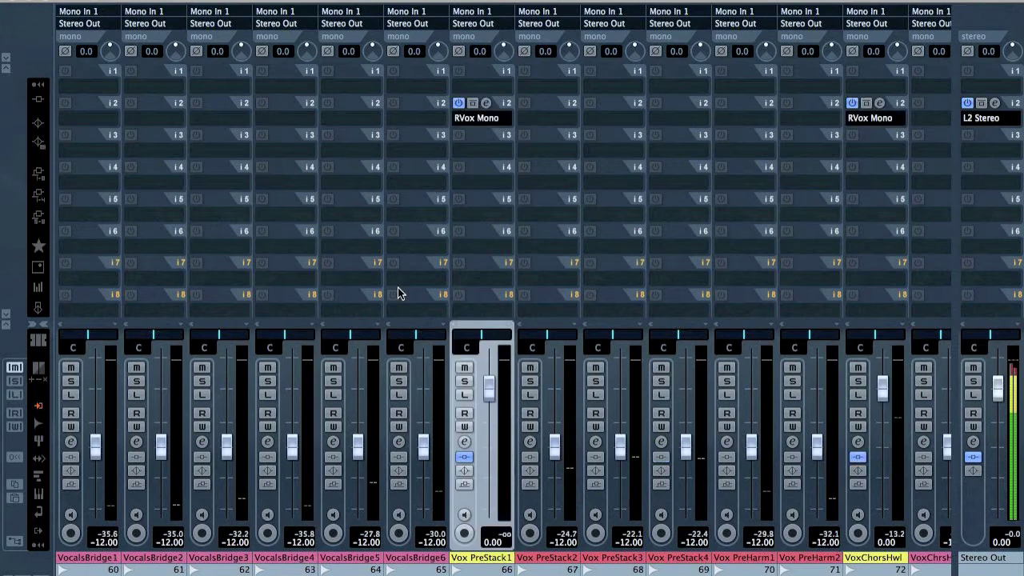
pyautogui.hscroll(2, 400, 293)
pyautogui.hscroll(2, 400, 293)
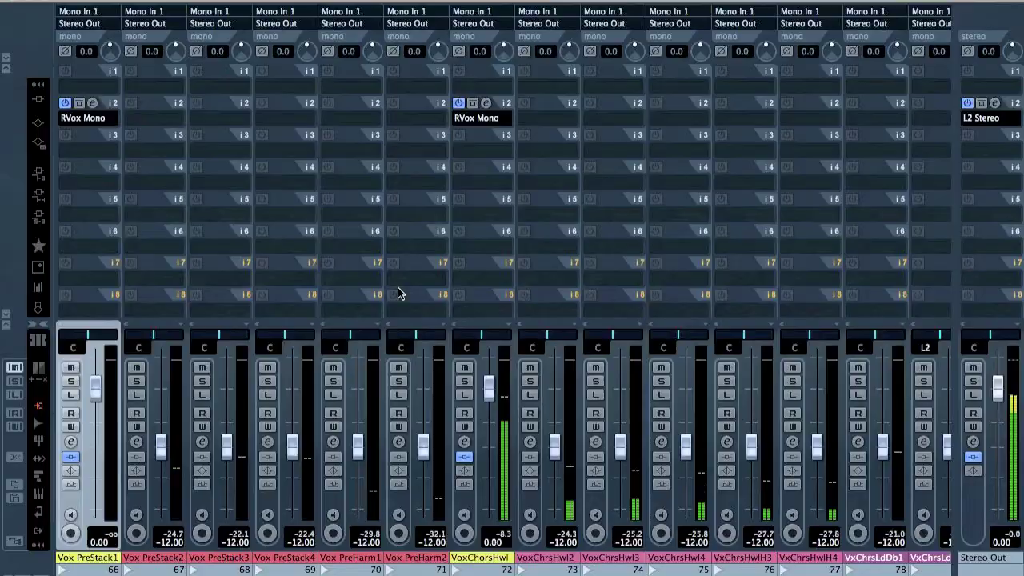
pyautogui.press('F3')
pyautogui.hscroll(-5, 565, 254)
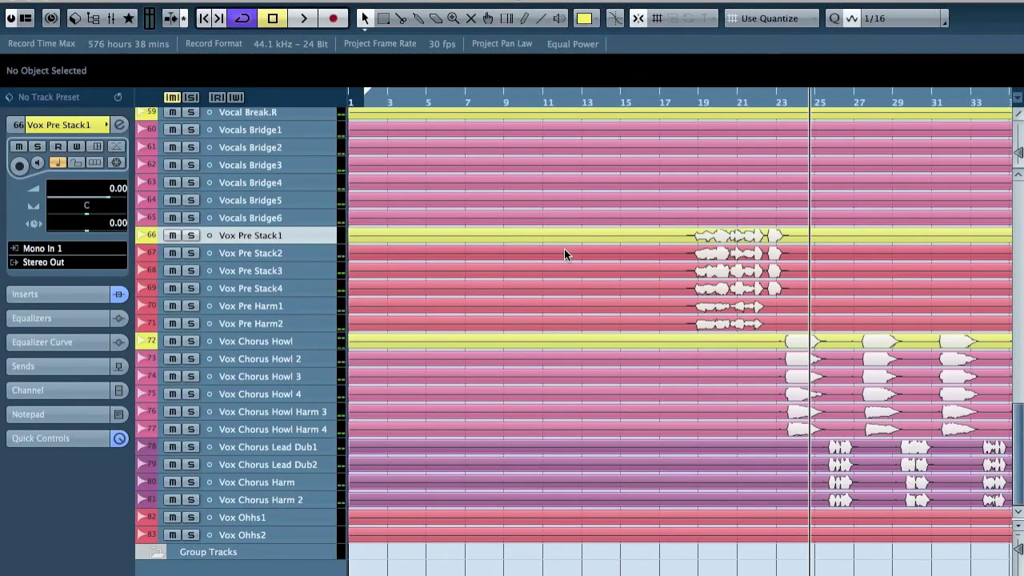
pyautogui.click(693, 103)
pyautogui.press('space')
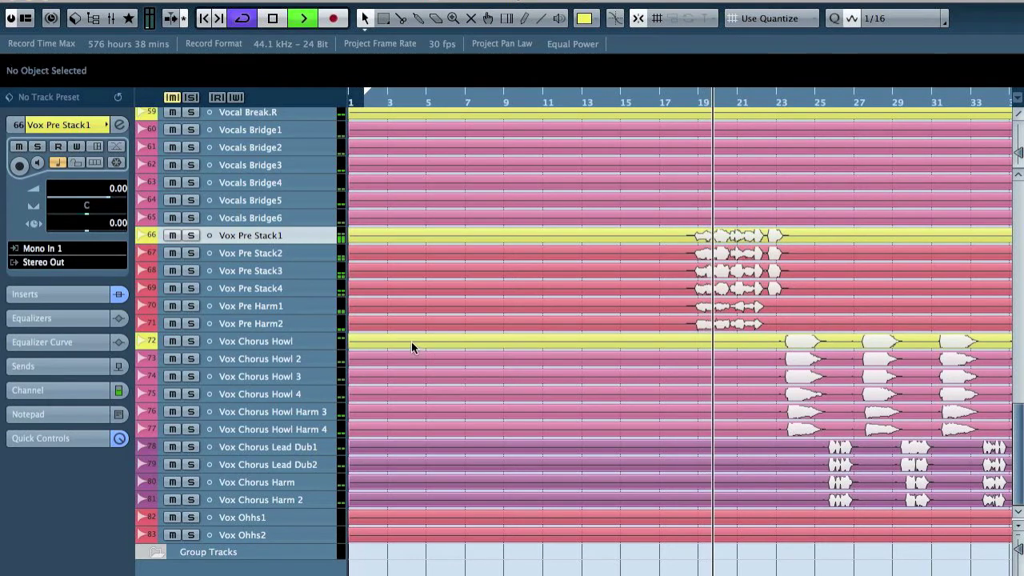
# Link the Vox PreStack2 through Vox PreHarm2 channels and raise their levels together to -1.38
pyautogui.press('F3')
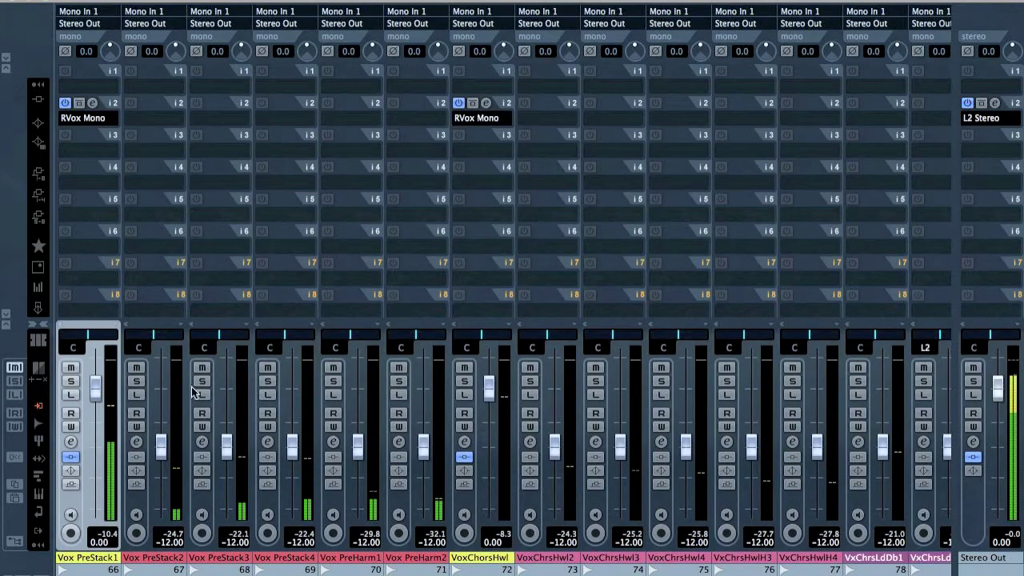
pyautogui.click(143, 502)
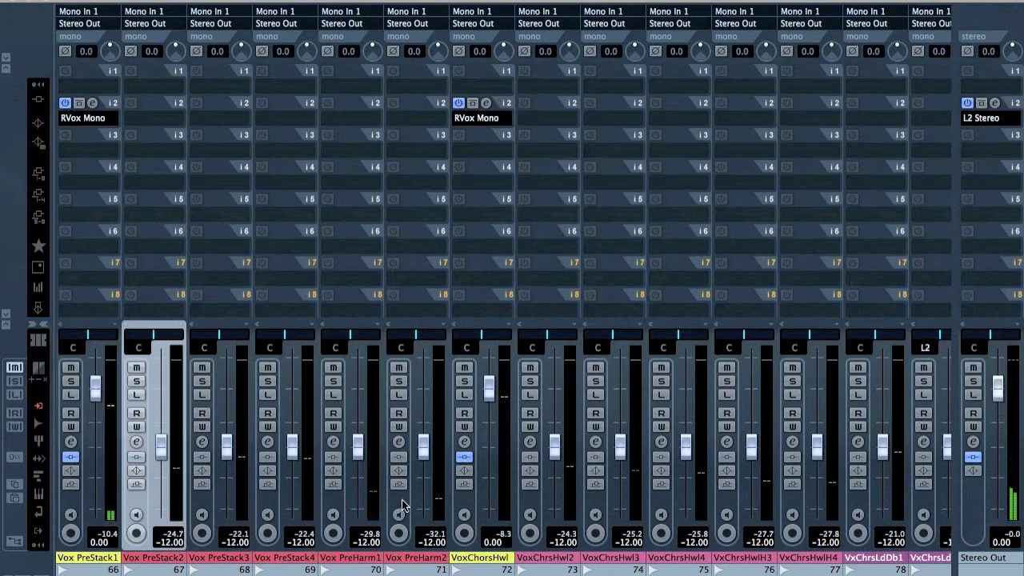
pyautogui.keyDown('shift'); pyautogui.click(401, 504); pyautogui.keyUp('shift')
pyautogui.rightClick(398, 504)
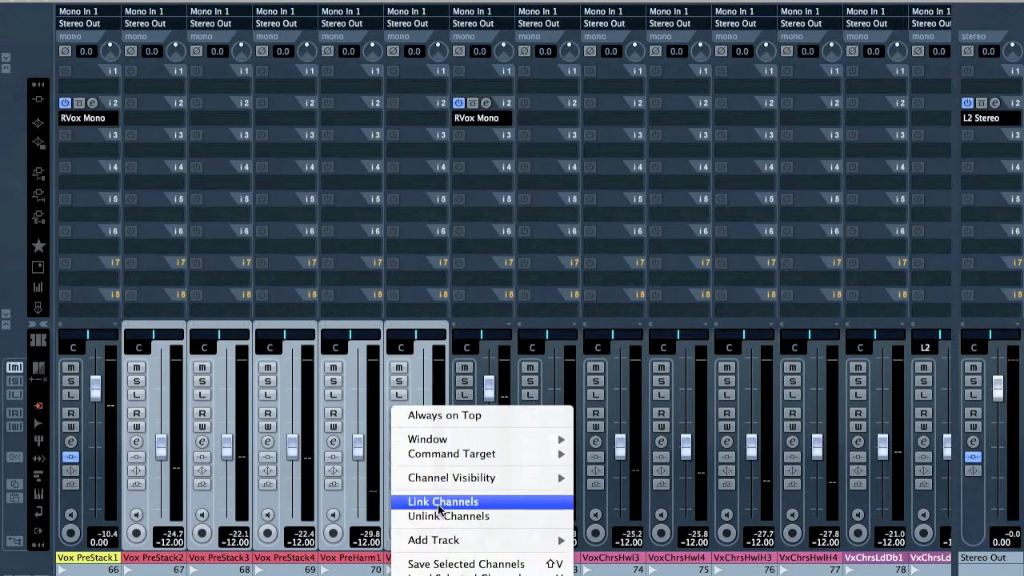
pyautogui.click(440, 502)
pyautogui.moveTo(159, 445); pyautogui.dragTo(162, 396)
# Pan Vox PreStack3 and Vox PreHarm1 hard left and Vox PreStack4 and Vox PreHarm2 hard right, with Vox PreStack2 in the centre
pyautogui.moveTo(147, 342); pyautogui.dragTo(81, 336)
pyautogui.moveTo(219, 340); pyautogui.dragTo(240, 340)
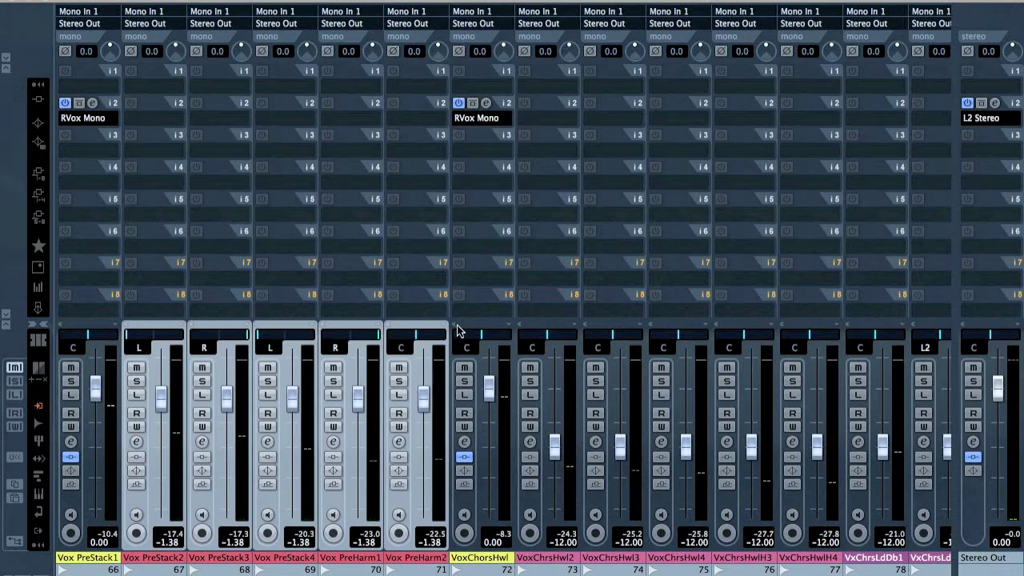
pyautogui.moveTo(364, 333); pyautogui.dragTo(296, 333)
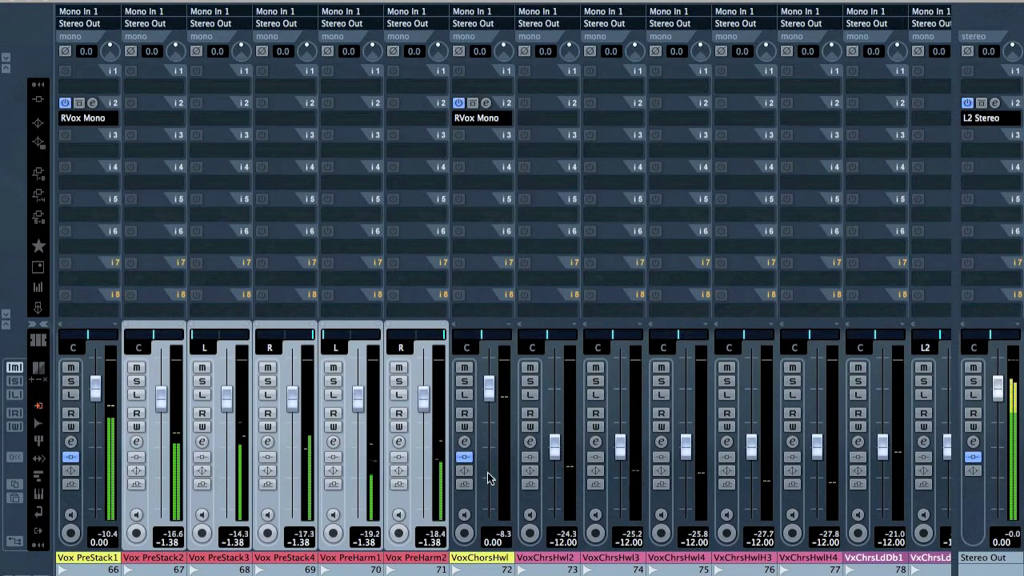
# Link the Vox Chorus Howl 2 through Vox Chorus Howl Harm 4 channels, leaving out the Vox Chorus Howl lead
pyautogui.click(464, 498)
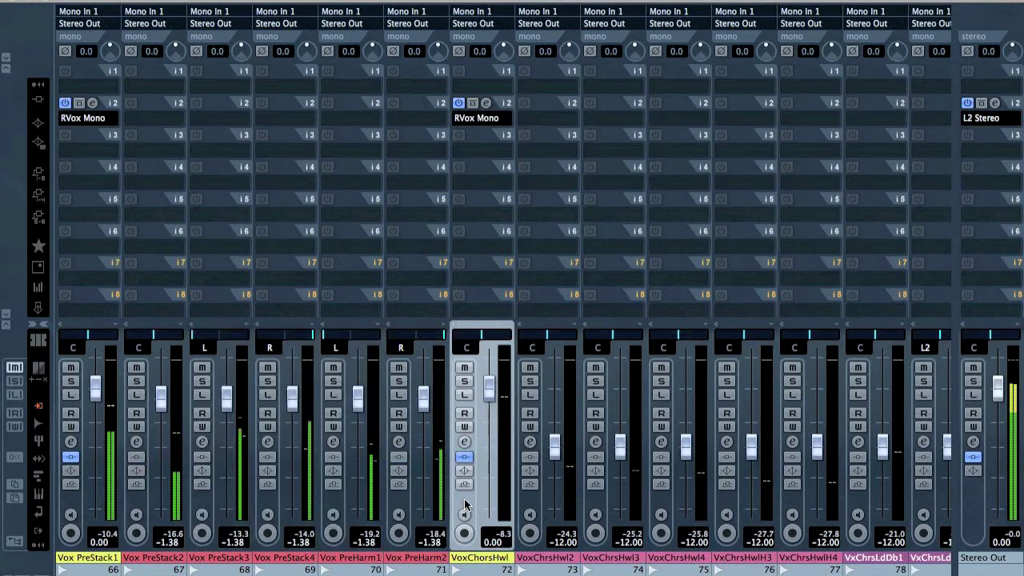
pyautogui.keyDown('shift'); pyautogui.click(777, 499); pyautogui.keyUp('shift')
pyautogui.press('F3')
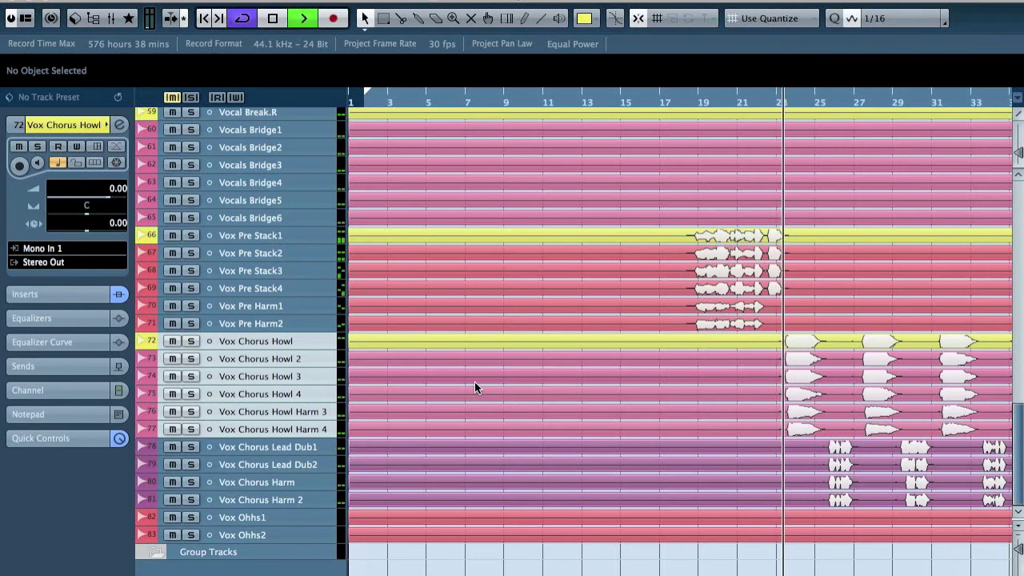
pyautogui.click(286, 358)
pyautogui.press('space')
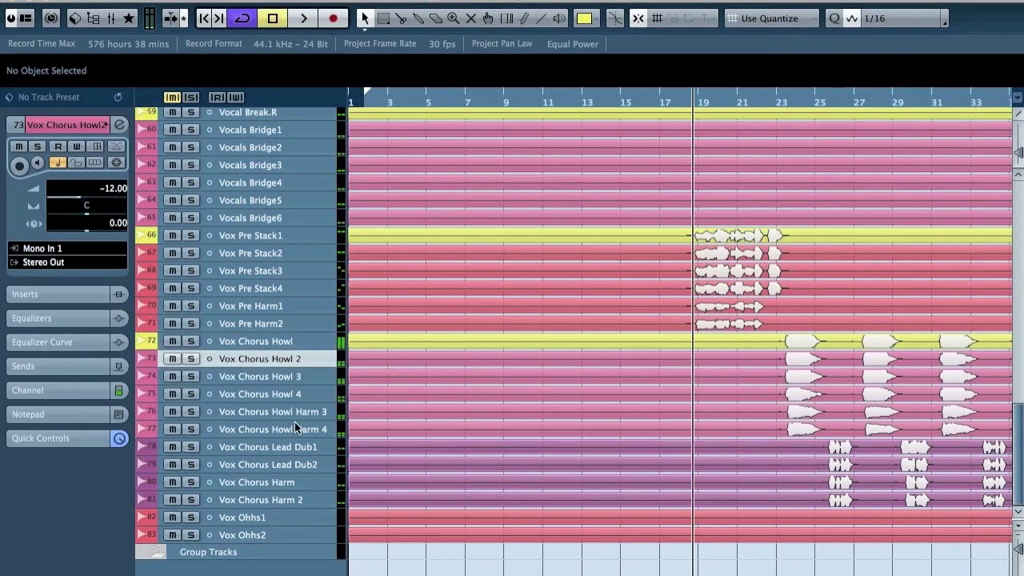
pyautogui.keyDown('shift'); pyautogui.click(297, 429); pyautogui.keyUp('shift')
pyautogui.rightClick(297, 430)
pyautogui.click(245, 430)
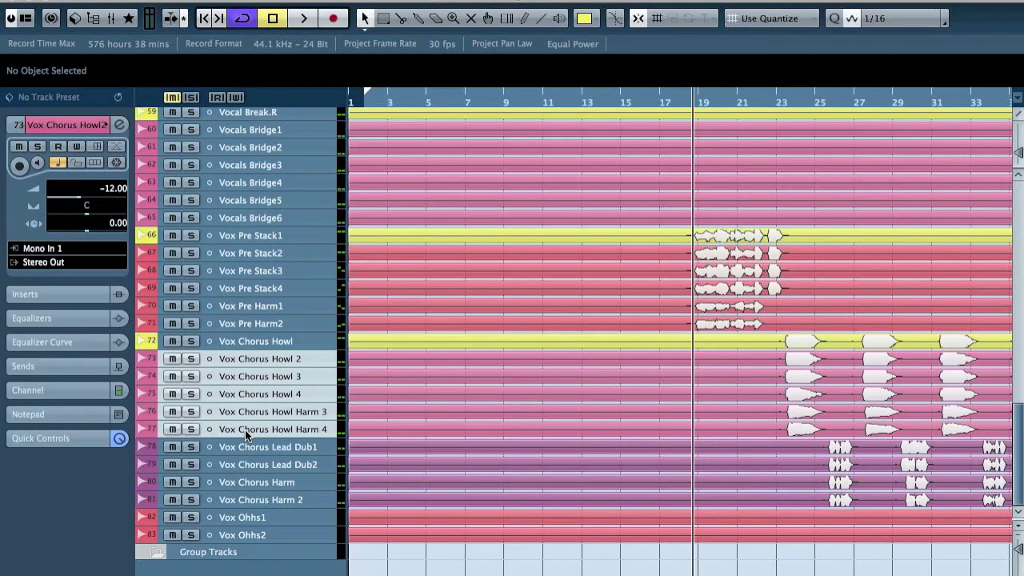
pyautogui.press('F3')
pyautogui.rightClick(533, 510)
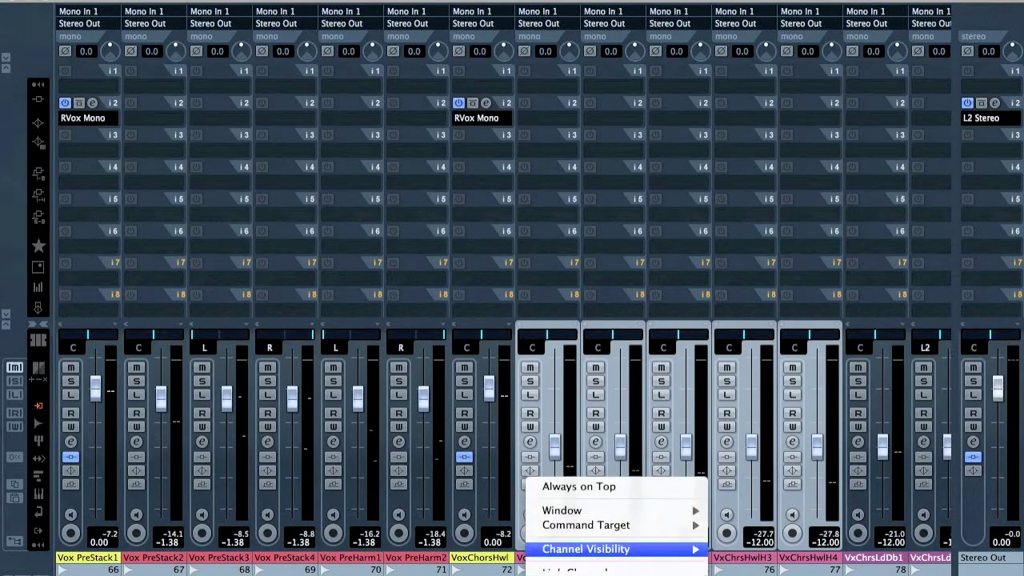
pyautogui.click(563, 408)
# Move the Vox Chorus Lead track down to sit directly above Vox Chorus Lead Dub1
pyautogui.press('F3')
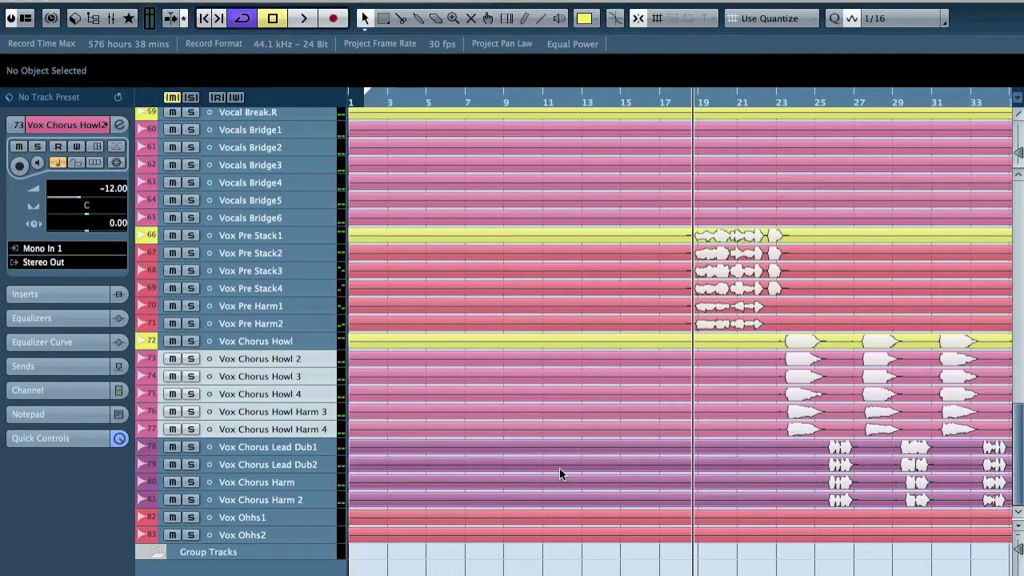
pyautogui.scroll(5, 534, 353)
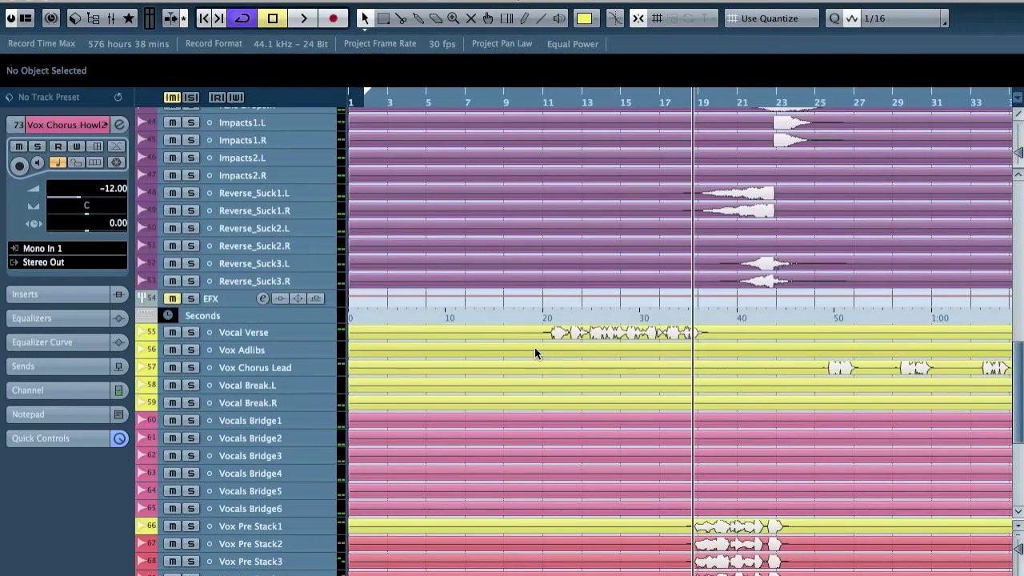
pyautogui.click(271, 370)
pyautogui.scroll(-1, 274, 474)
pyautogui.scroll(-8, 265, 484)
pyautogui.click(265, 484)
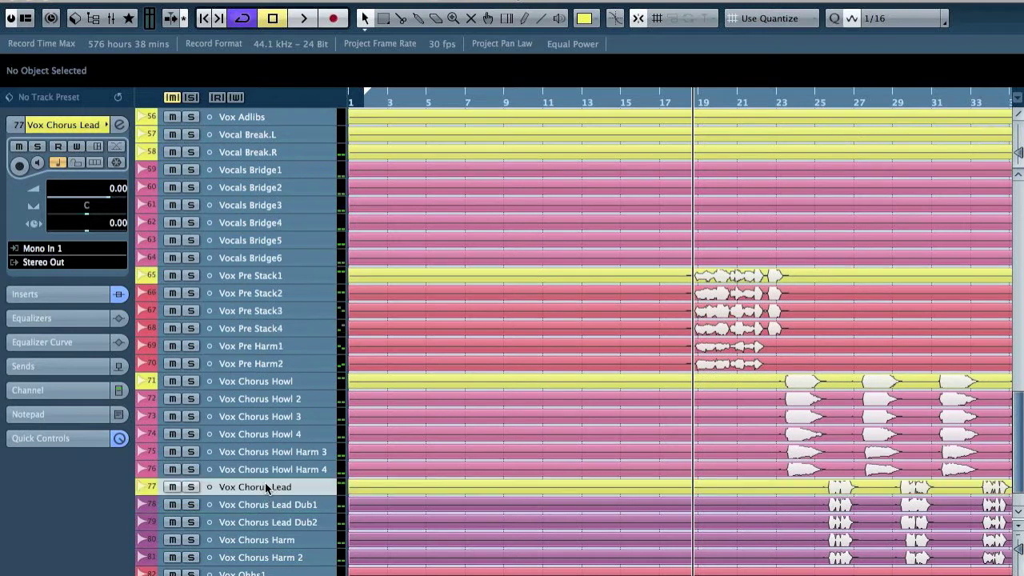
# Raise the linked Vox Chorus Howl 2 through Vox Chorus Howl Harm 4 channels together to a level of -0.12
pyautogui.click(280, 382)
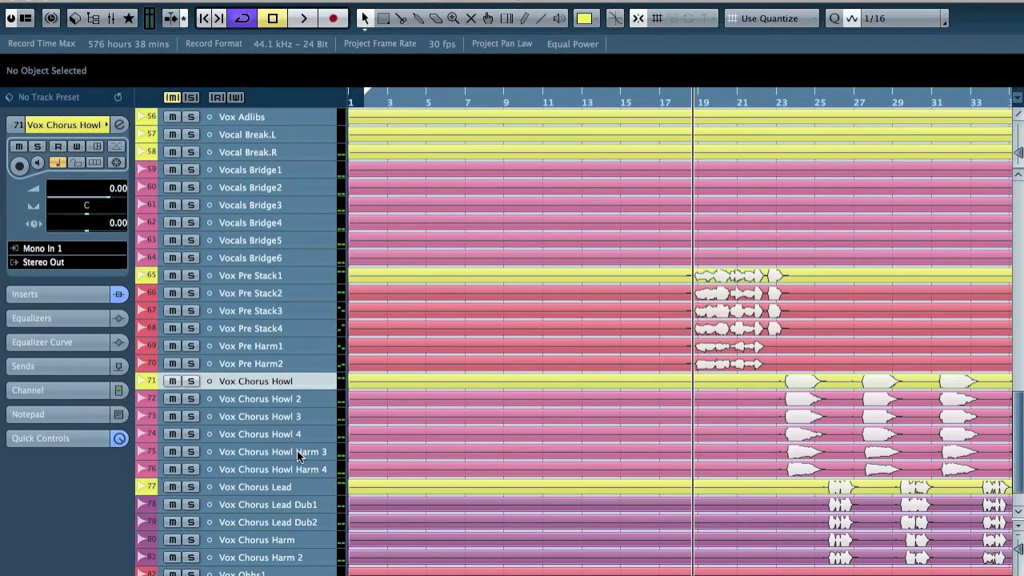
pyautogui.keyDown('shift'); pyautogui.click(289, 398); pyautogui.keyUp('shift')
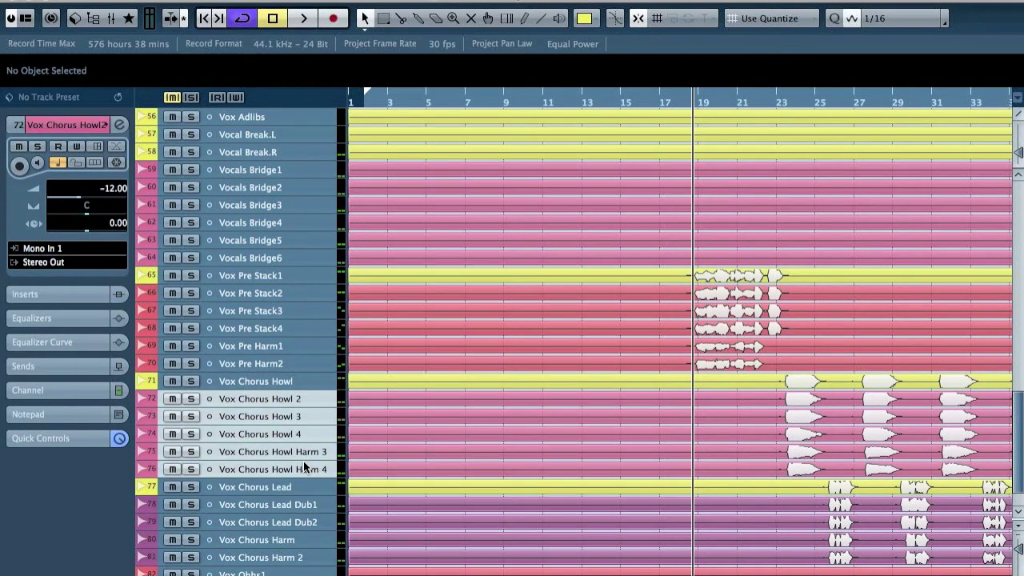
pyautogui.press('F3')
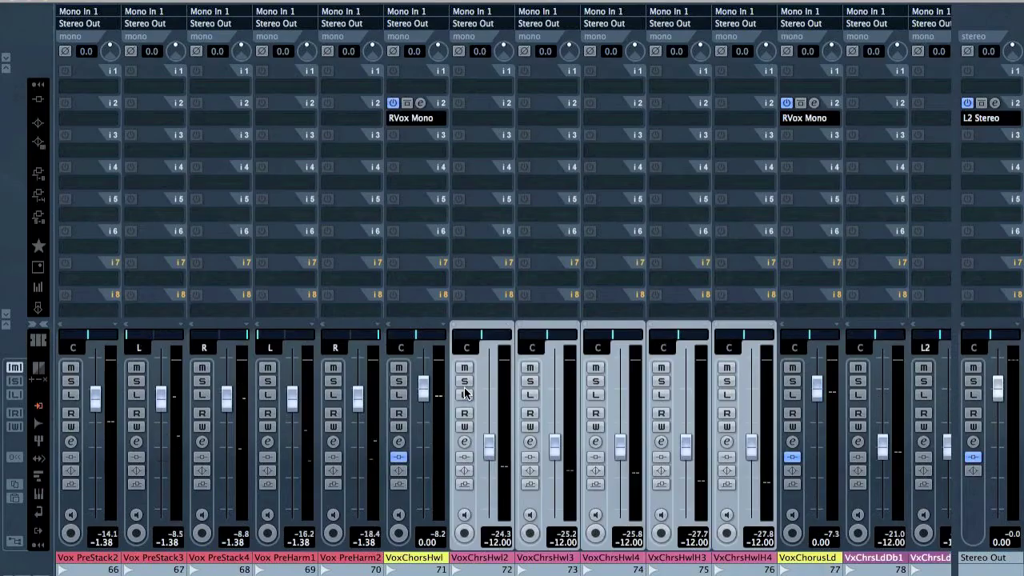
pyautogui.moveTo(489, 446)
pyautogui.mouseDown()
pyautogui.moveTo(488, 425)
pyautogui.moveTo(491, 441)
pyautogui.mouseUp()
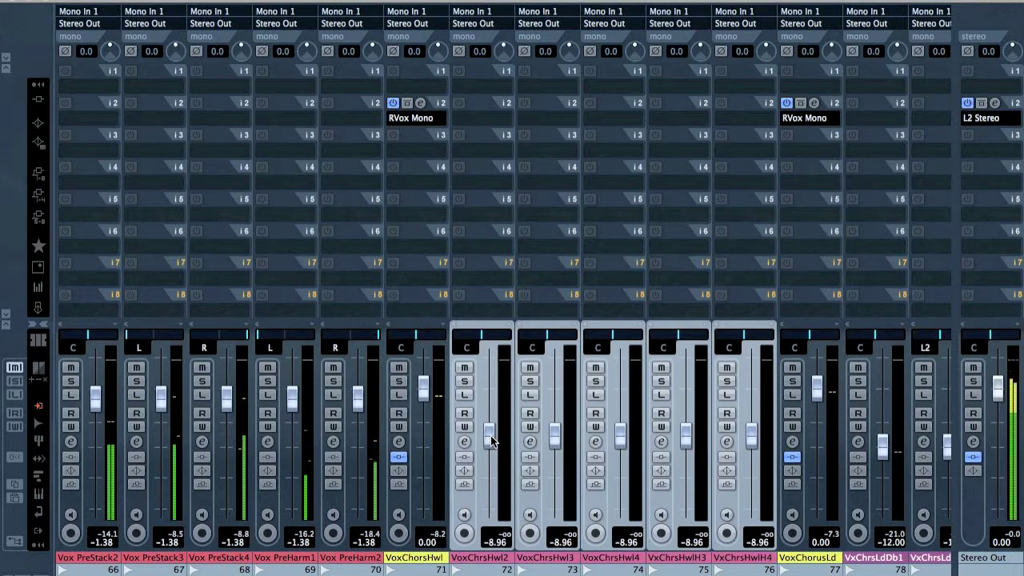
pyautogui.moveTo(491, 438); pyautogui.dragTo(497, 390)
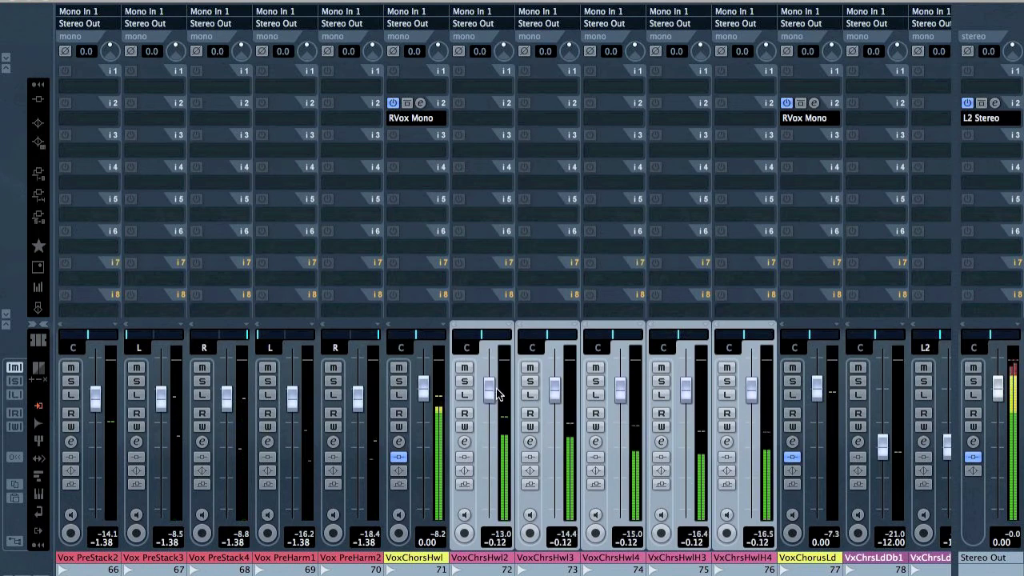
# Pan Vox Chorus Howl 3 and Howl Harm 3 hard left, and Vox Chorus Howl 4 and Howl Harm 4 hard right
pyautogui.moveTo(536, 332); pyautogui.dragTo(484, 330)
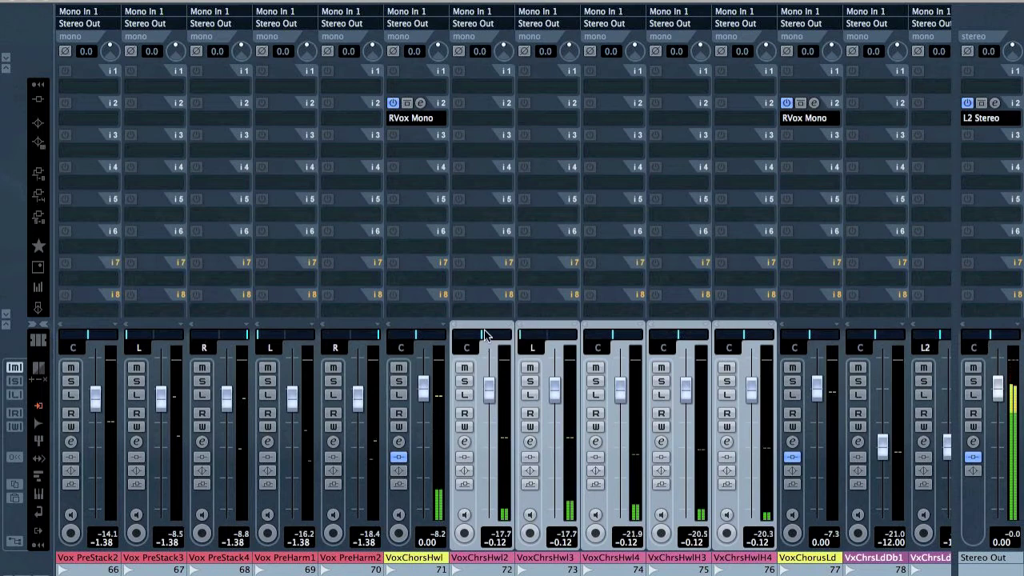
pyautogui.moveTo(683, 332); pyautogui.dragTo(599, 338)
pyautogui.moveTo(748, 337); pyautogui.dragTo(787, 344)
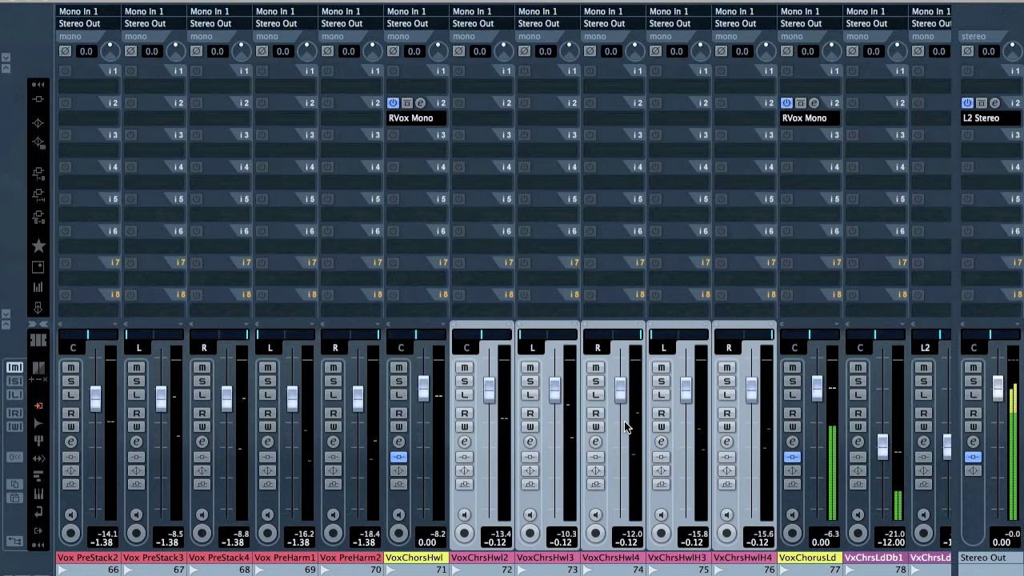
# Link the Vox Chorus Lead Dub1 through Vox Chorus Harm 2 channels and raise their levels together to -0.56
pyautogui.hscroll(3, 627, 421)
pyautogui.click(565, 501)
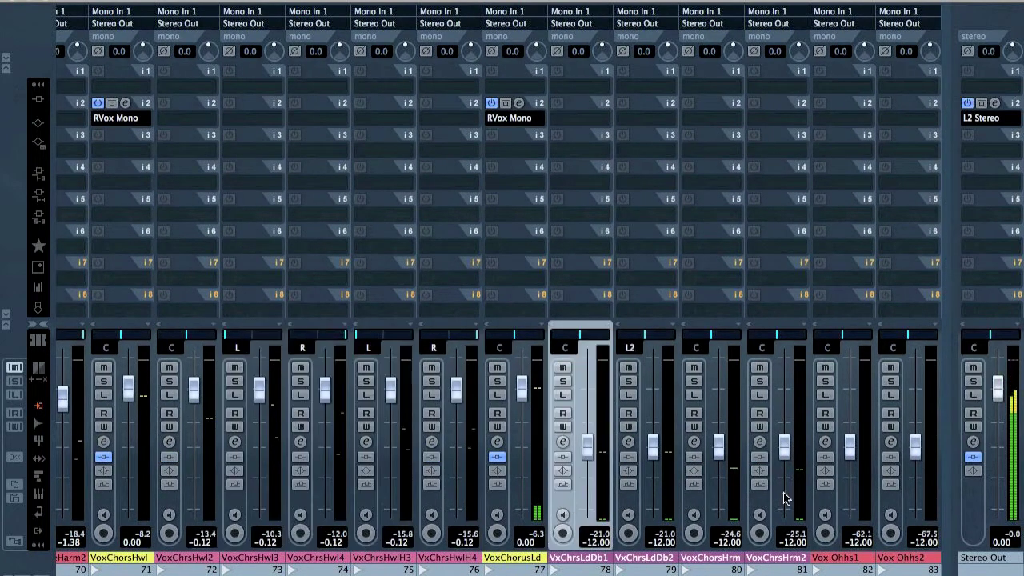
pyautogui.keyDown('shift'); pyautogui.click(779, 492); pyautogui.keyUp('shift')
pyautogui.rightClick(766, 503)
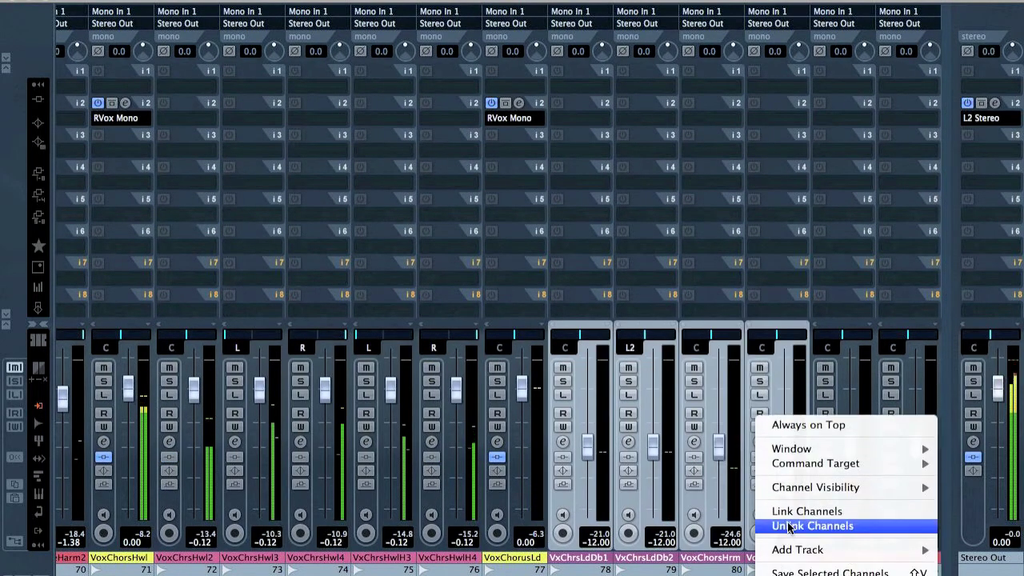
pyautogui.click(791, 510)
pyautogui.moveTo(584, 446); pyautogui.dragTo(590, 389)
# Pan Vox Chorus Lead Dub1 and Vox Chorus Harm hard left, and Vox Chorus Lead Dub2 and Vox Chorus Harm 2 hard right
pyautogui.moveTo(583, 337); pyautogui.dragTo(569, 335)
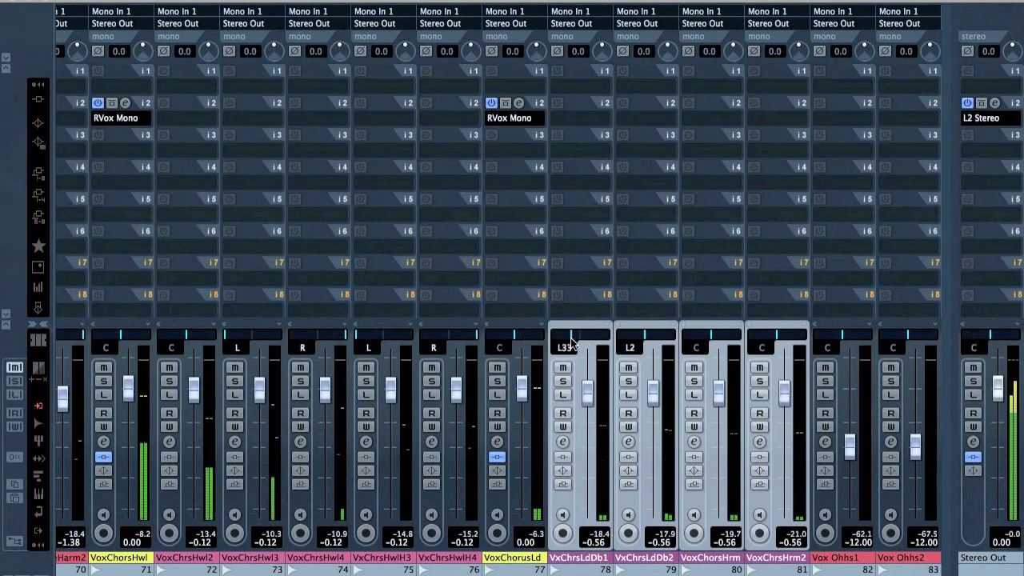
pyautogui.keyDown('ctrl'); pyautogui.click(571, 342); pyautogui.keyUp('ctrl')
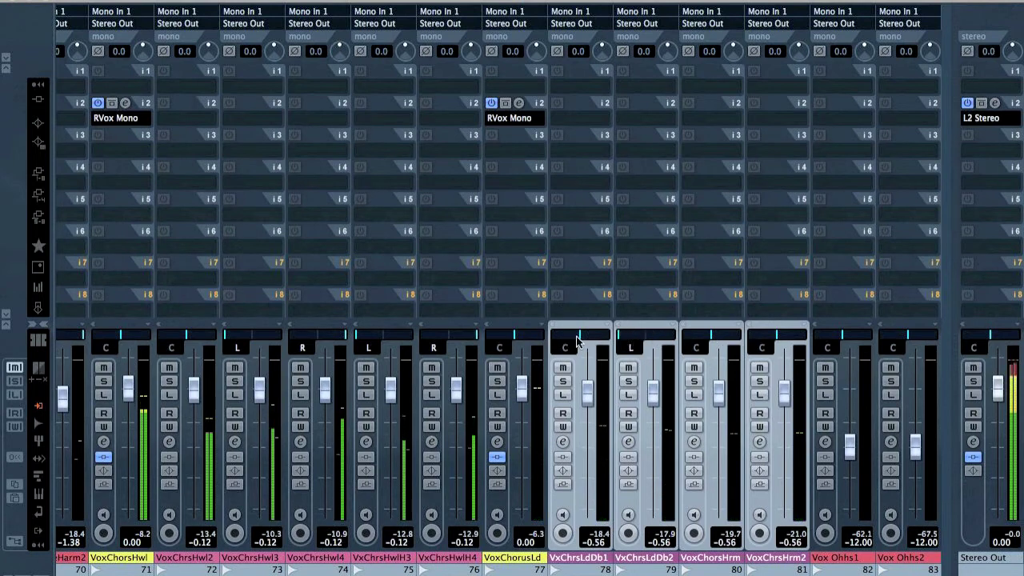
pyautogui.moveTo(573, 338); pyautogui.dragTo(559, 338)
pyautogui.moveTo(640, 337); pyautogui.dragTo(696, 338)
pyautogui.moveTo(760, 339); pyautogui.dragTo(760, 344)
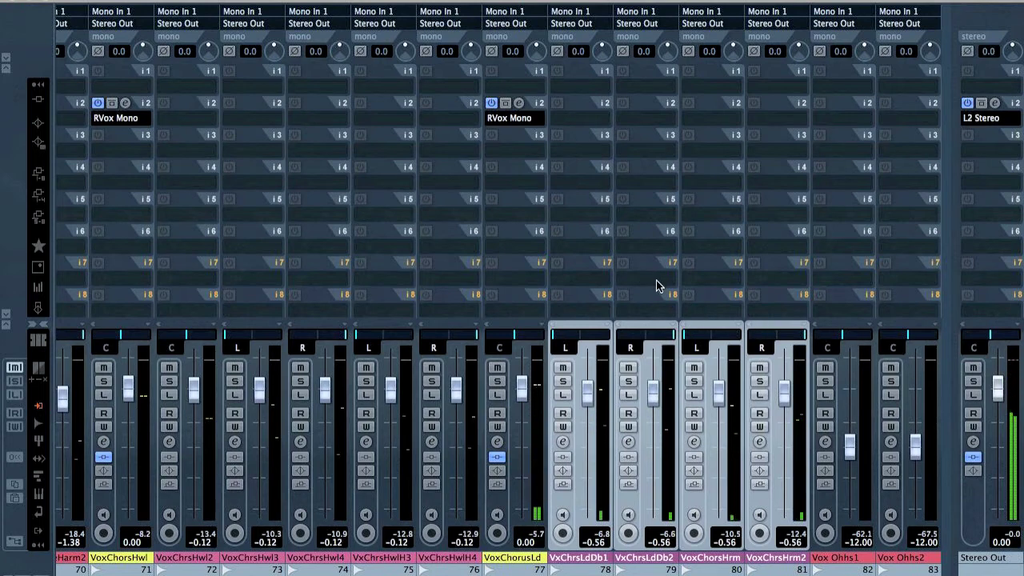
# Move the Vox Adlibs track below Vocal Break.R, directly above Vocals Bridge1
pyautogui.press('F3')
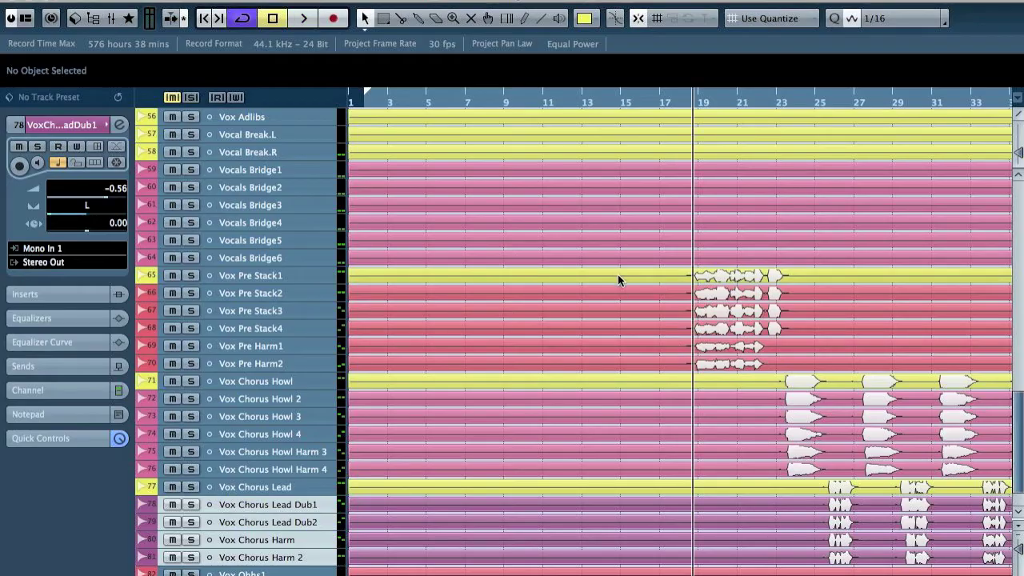
pyautogui.hscroll(15, 618, 275)
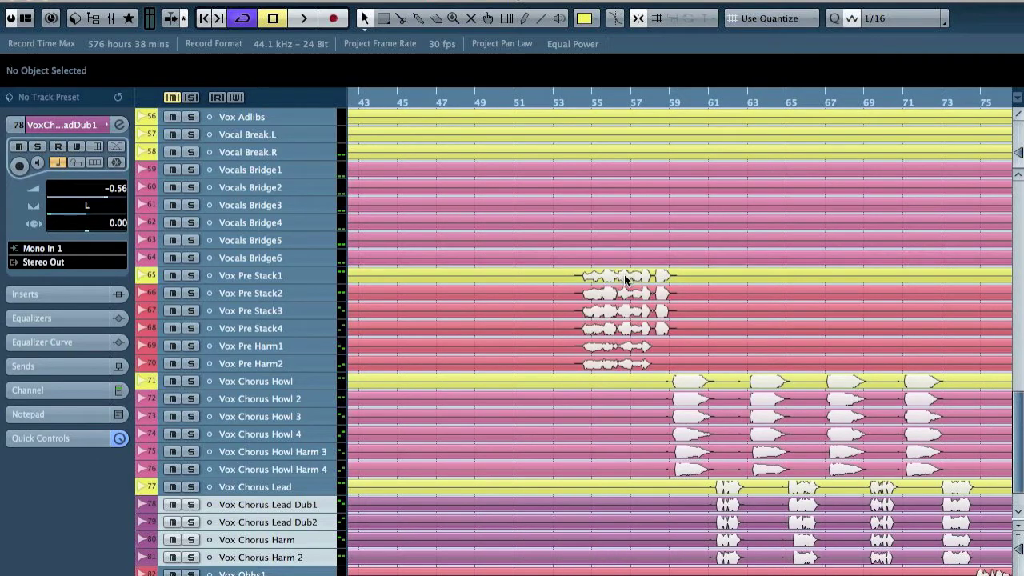
pyautogui.scroll(6, 613, 311)
pyautogui.hscroll(-7, 633, 328)
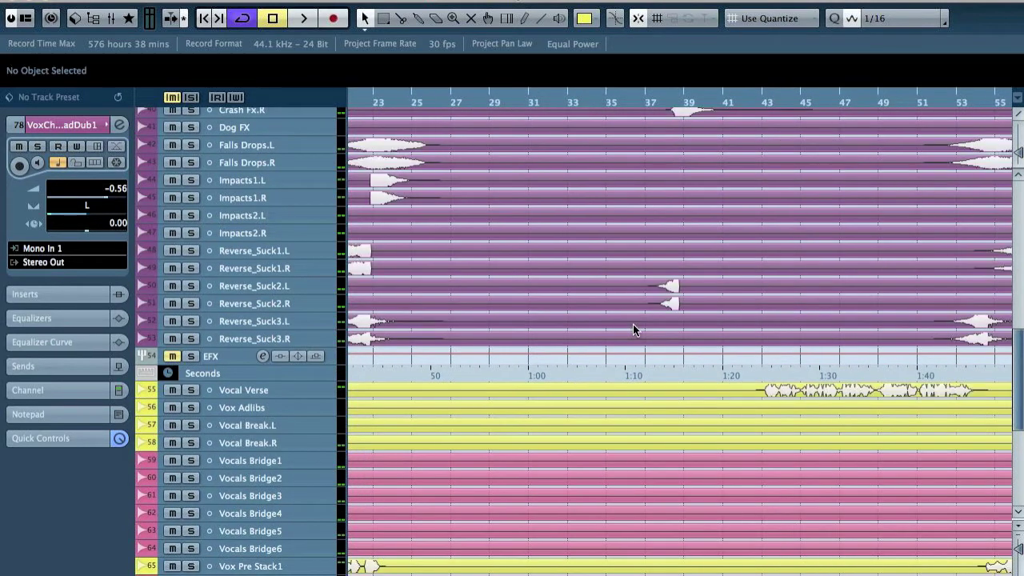
pyautogui.hscroll(-7, 633, 324)
pyautogui.press('g')
pyautogui.press('g')
pyautogui.press('g')
pyautogui.press('g')
pyautogui.press('g')
pyautogui.press('g')
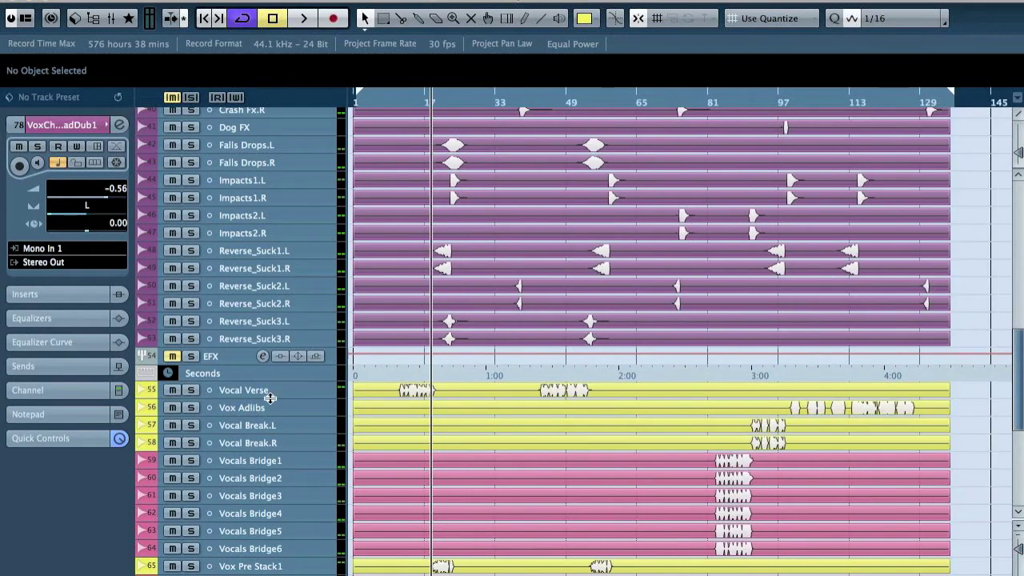
pyautogui.click(268, 409)
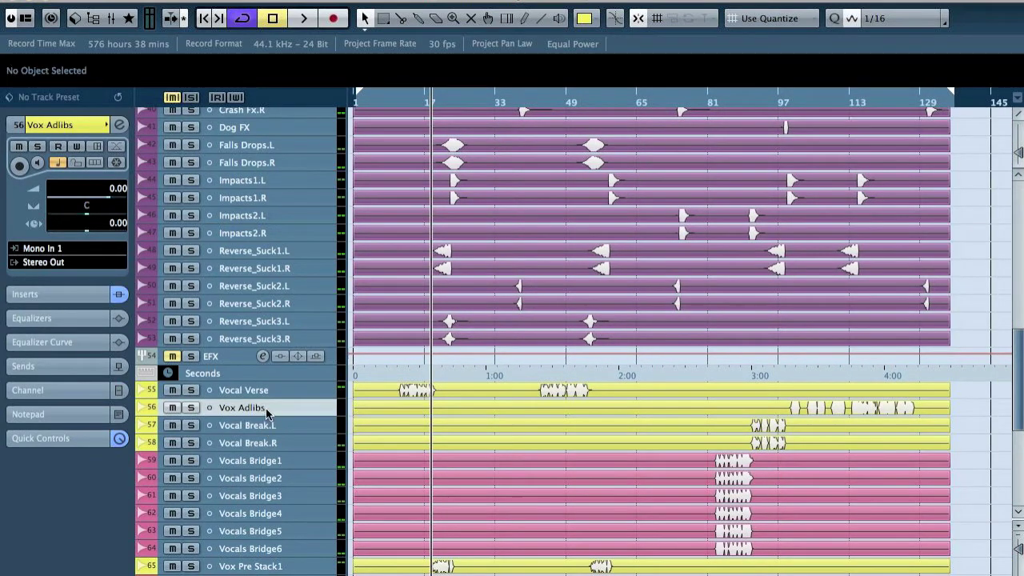
pyautogui.scroll(-1, 278, 525)
pyautogui.moveTo(214, 570); pyautogui.dragTo(256, 427)
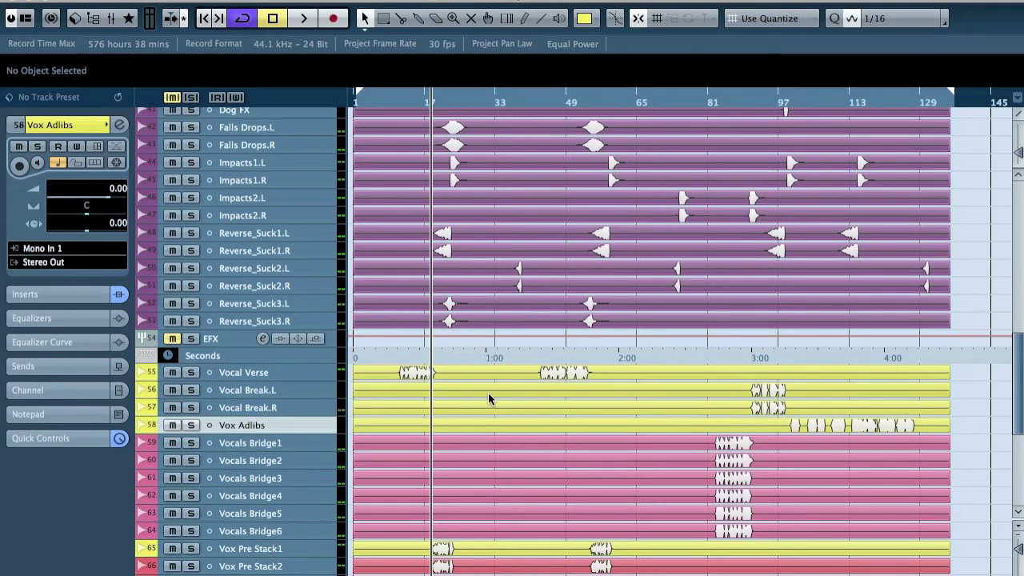
# Apply Color 4 (yellow) to the Vocals Bridge1 track and place the playhead near bar 81
pyautogui.scroll(-6, 512, 426)
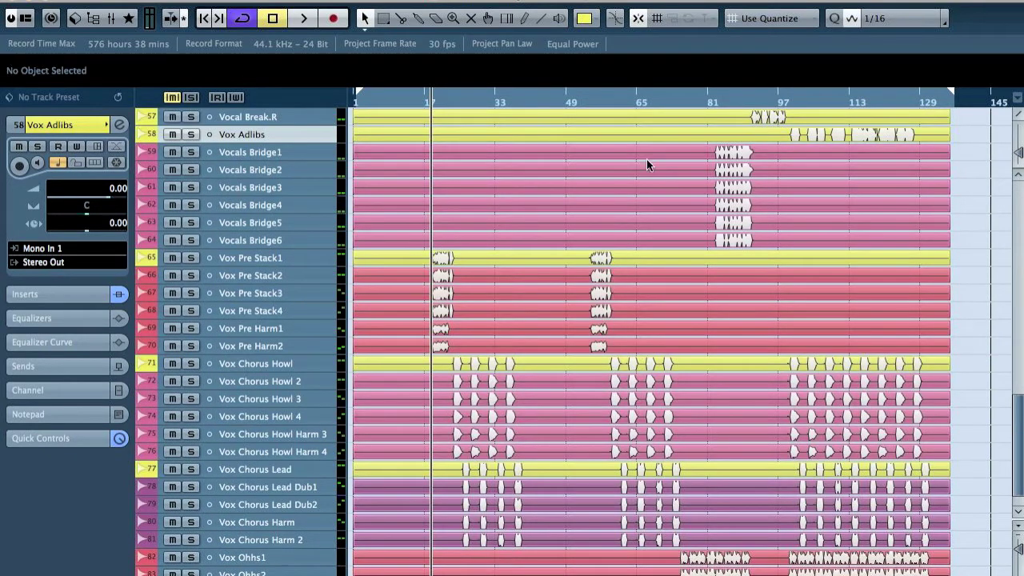
pyautogui.click(712, 116)
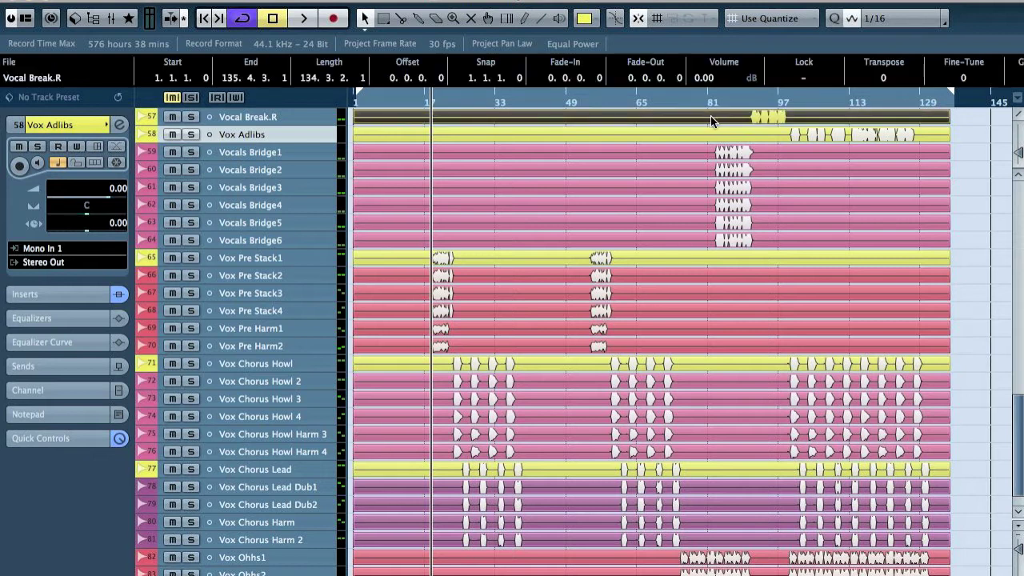
pyautogui.click(705, 102)
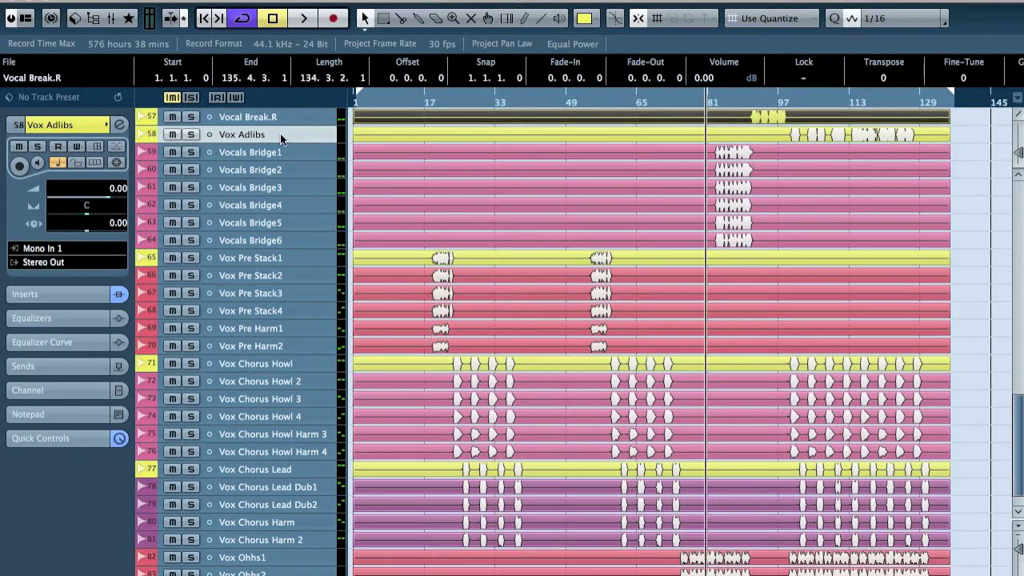
pyautogui.click(263, 153)
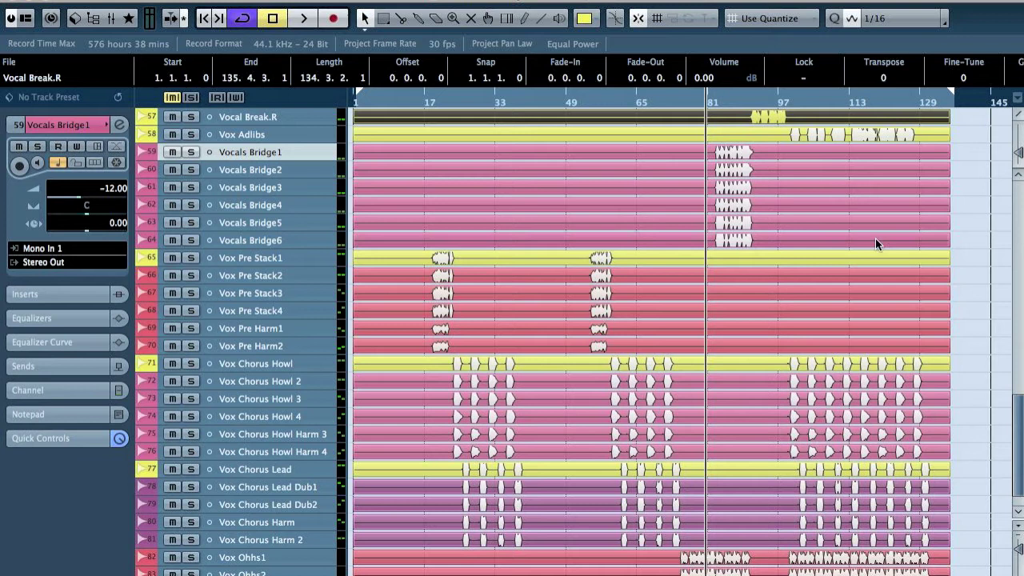
pyautogui.click(972, 208)
pyautogui.click(585, 19)
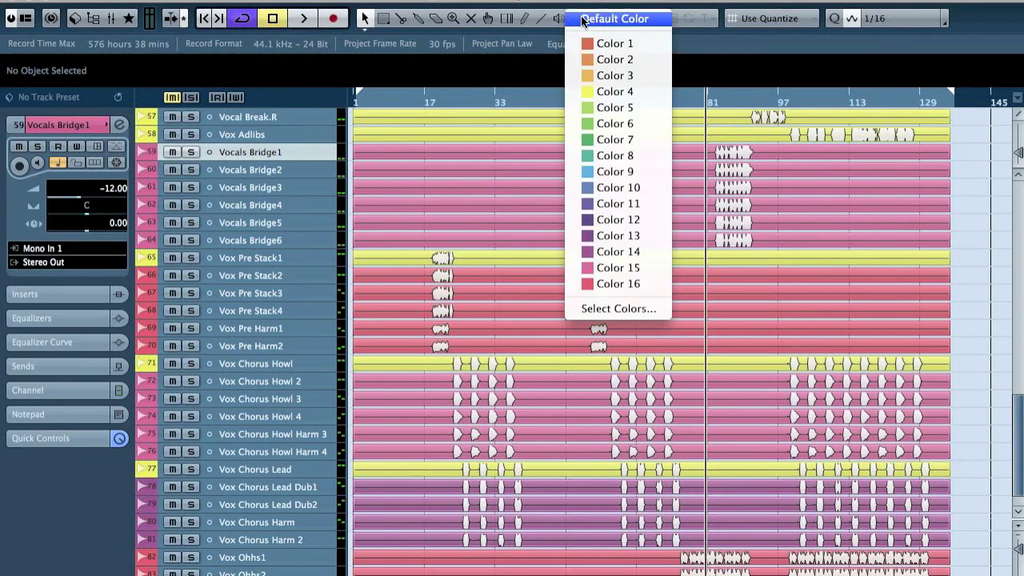
pyautogui.click(624, 91)
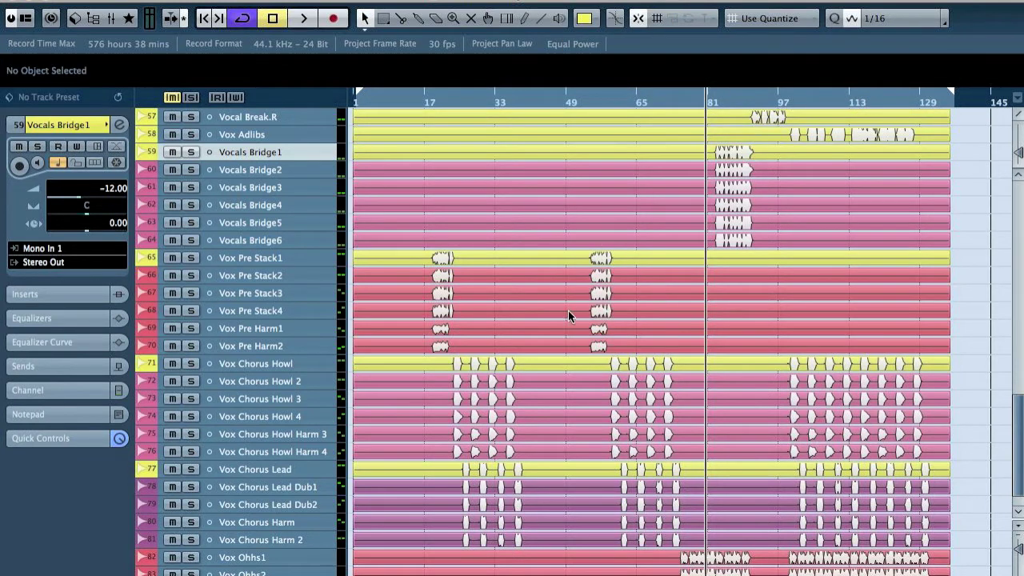
# Copy the RVox Mono insert onto Vocals Bridge1, Vocal Break.L and Vocal Break.R, in the second insert slot
pyautogui.press('F3')
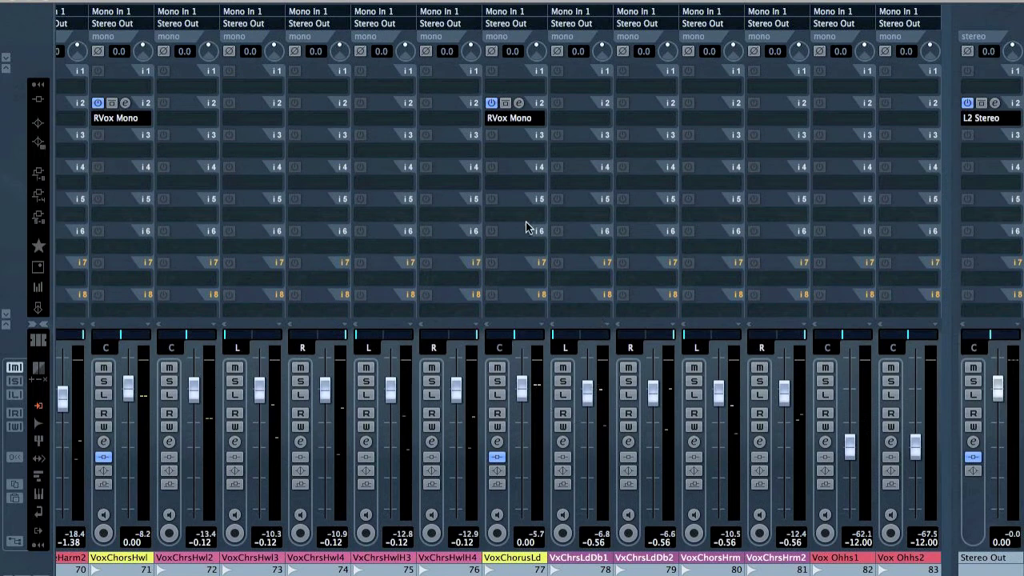
pyautogui.hscroll(-12, 527, 224)
pyautogui.hscroll(-3, 364, 173)
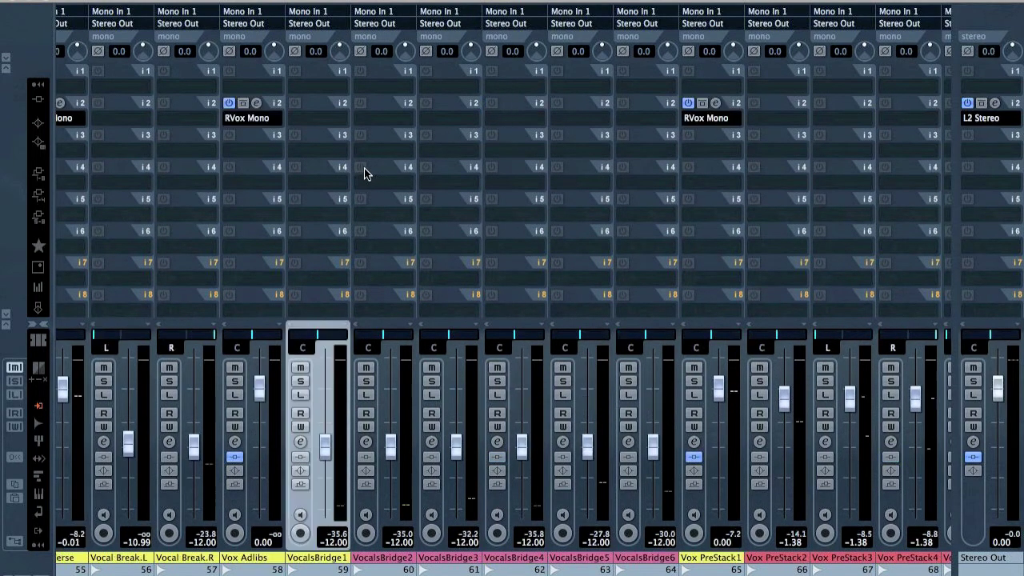
pyautogui.moveTo(242, 112); pyautogui.dragTo(320, 112)
pyautogui.hscroll(-3, 355, 211)
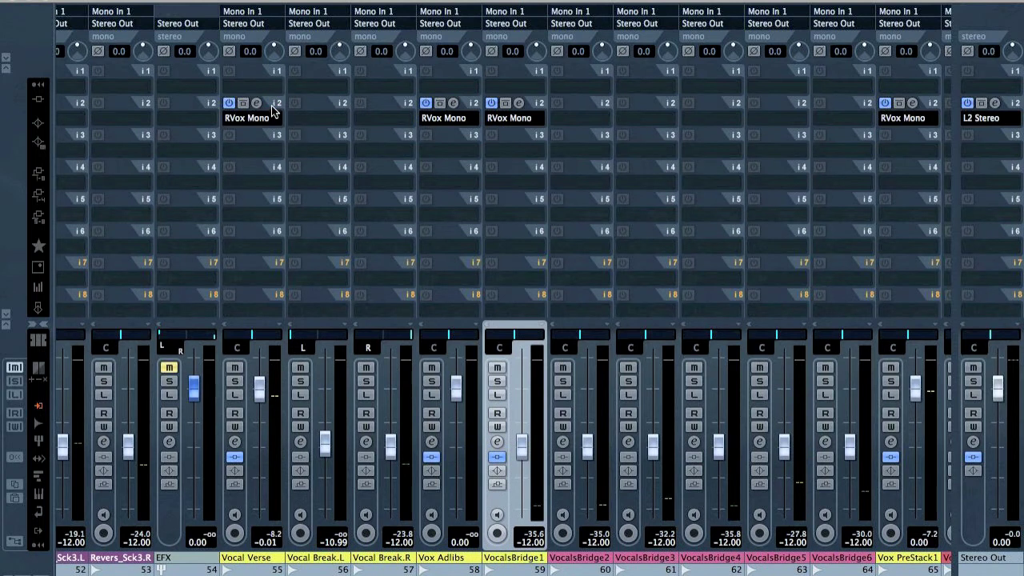
pyautogui.moveTo(272, 112); pyautogui.dragTo(365, 108)
# Link the Vocal Break.L and Vocal Break.R channels
pyautogui.click(300, 502)
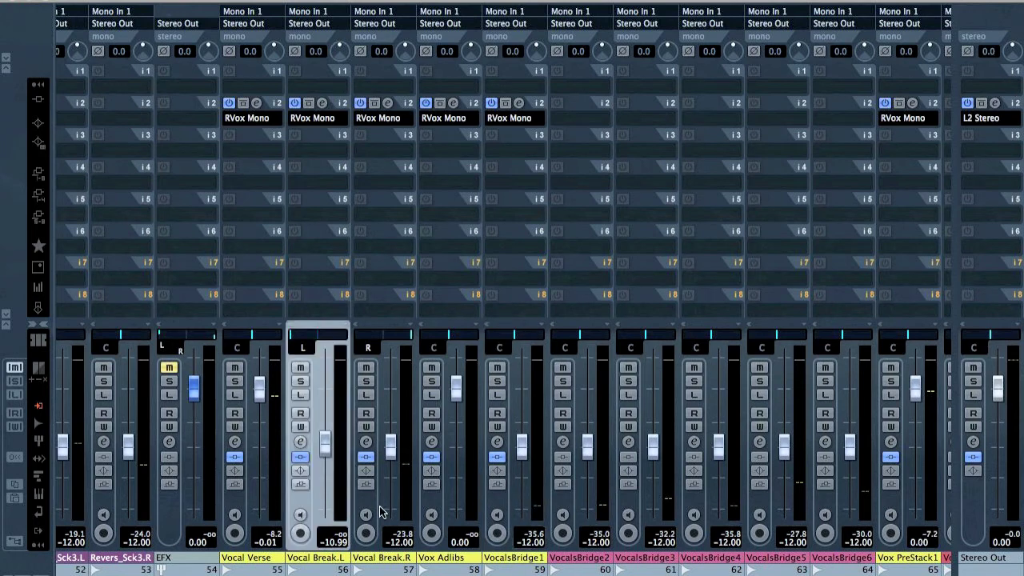
pyautogui.keyDown('shift'); pyautogui.click(385, 512); pyautogui.keyUp('shift')
pyautogui.rightClick(374, 509)
pyautogui.click(406, 518)
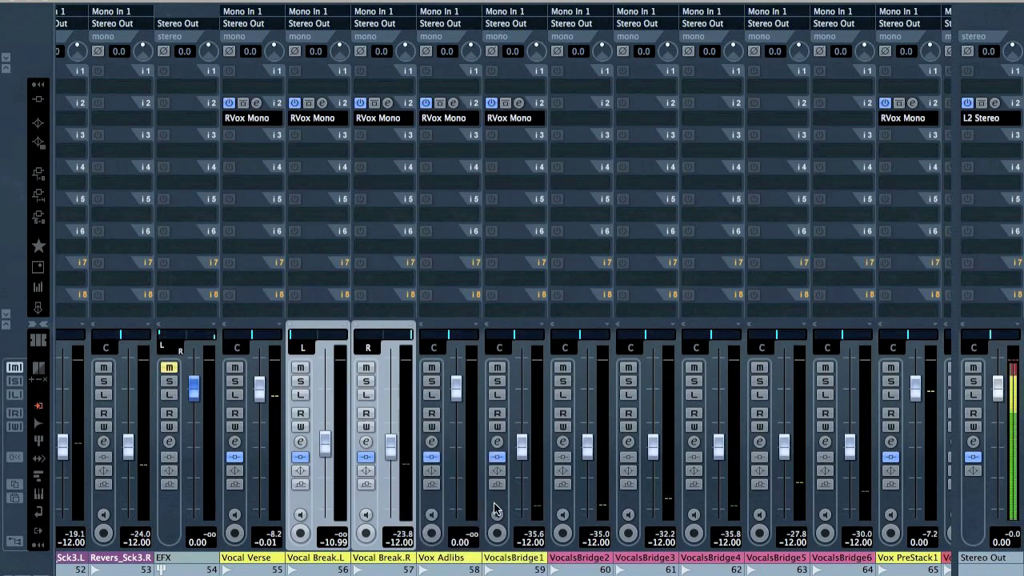
# Set the Vocals Bridge1 track's level to 0.00
pyautogui.press('F3')
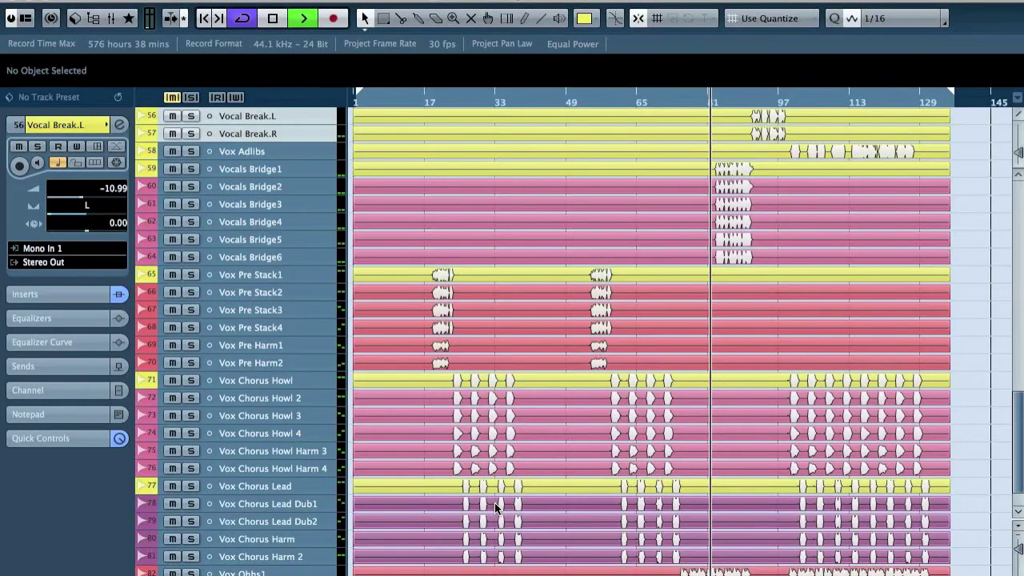
pyautogui.click(280, 172)
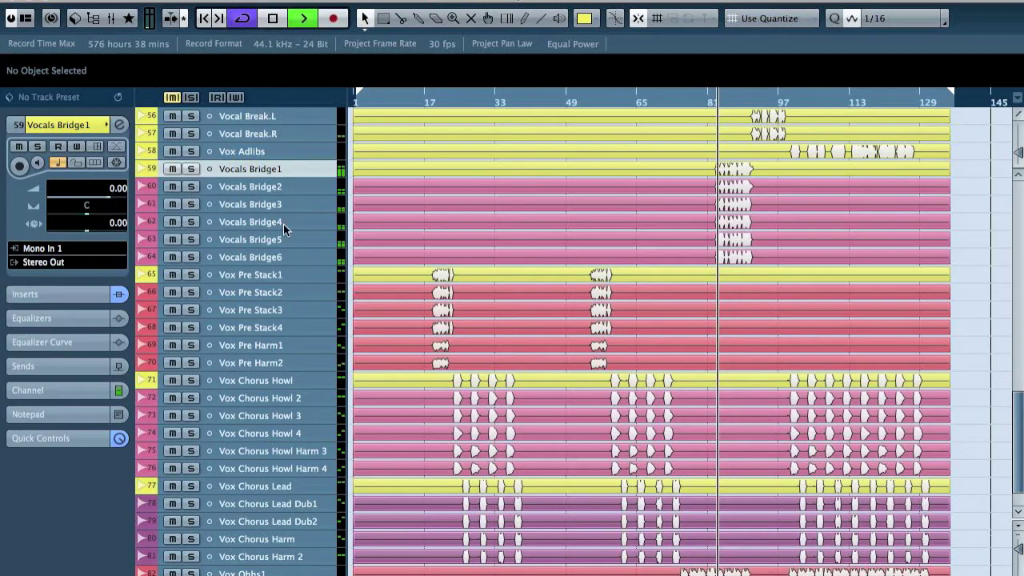
pyautogui.press('F3')
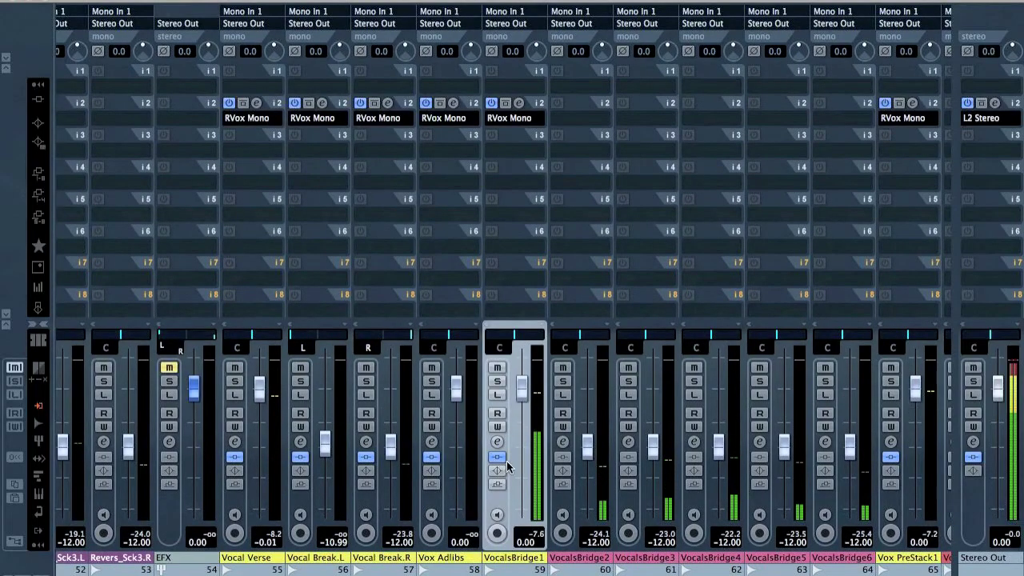
# Link the Vocals Bridge2 through Vocals Bridge6 channels and raise their levels together to -1.02
pyautogui.click(596, 492)
pyautogui.keyDown('shift'); pyautogui.click(832, 448); pyautogui.keyUp('shift')
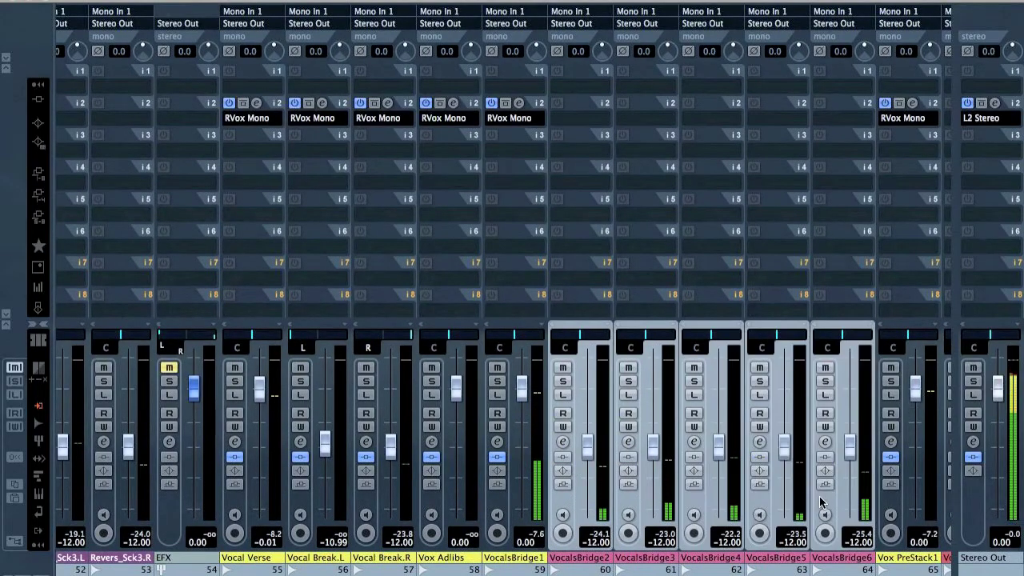
pyautogui.rightClick(813, 436)
pyautogui.click(852, 526)
pyautogui.moveTo(718, 445); pyautogui.dragTo(715, 393)
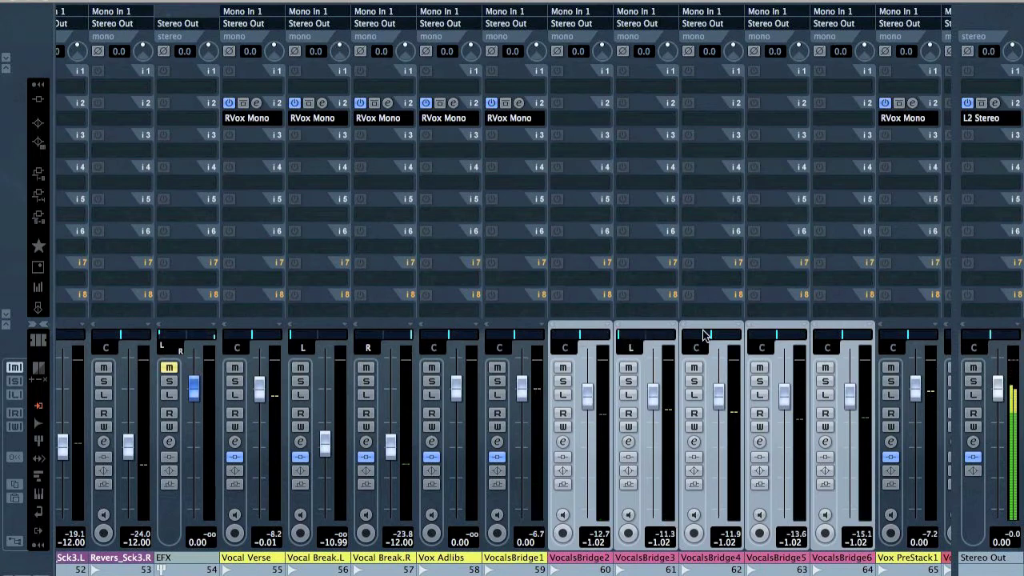
# Pan Vocals Bridge3 and 5 hard left and Vocals Bridge4 and 6 hard right, and lower the linked bridge levels to -3.00
pyautogui.moveTo(781, 332); pyautogui.dragTo(771, 332)
pyautogui.moveTo(841, 331); pyautogui.dragTo(868, 332)
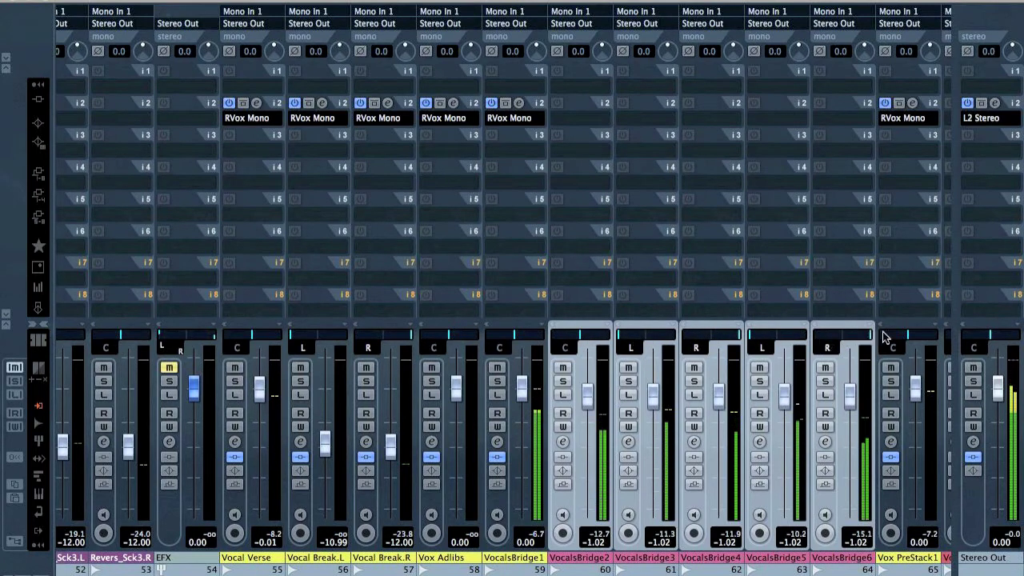
pyautogui.moveTo(717, 392); pyautogui.dragTo(717, 409)
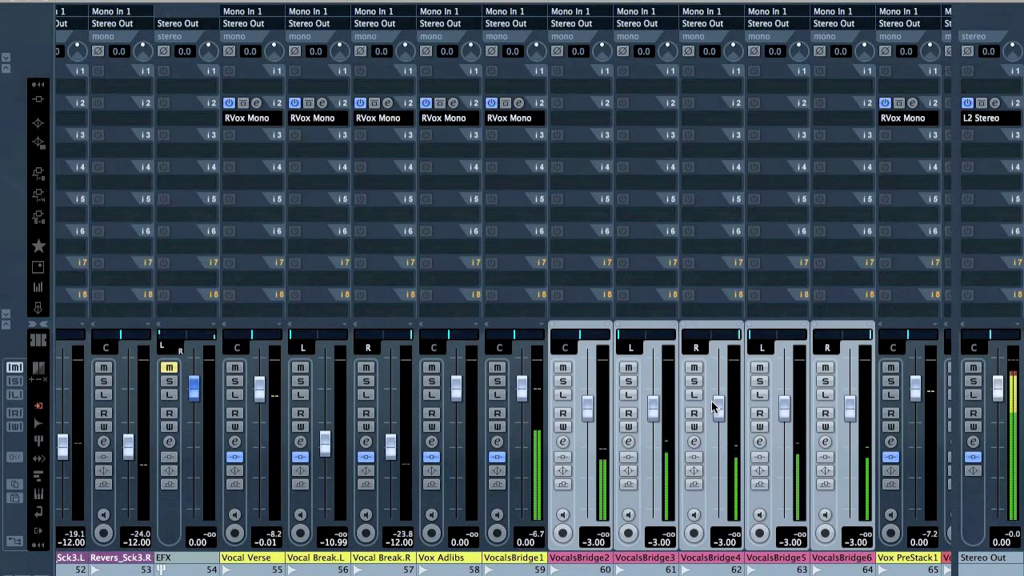
# Recolour the Vocal Break.L and Vocal Break.R channels with Color 3 (orange)
pyautogui.click(304, 504)
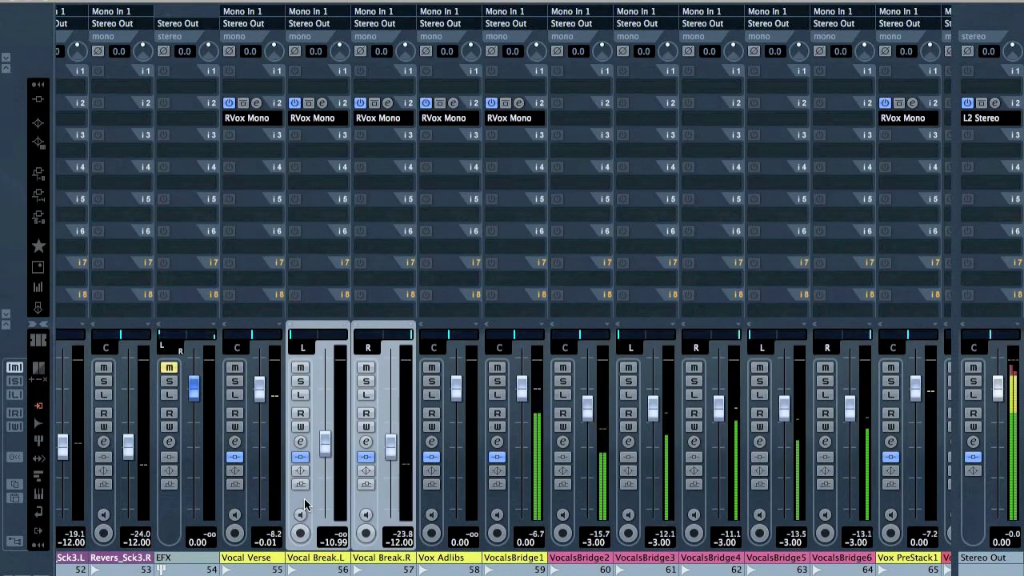
pyautogui.click(404, 558)
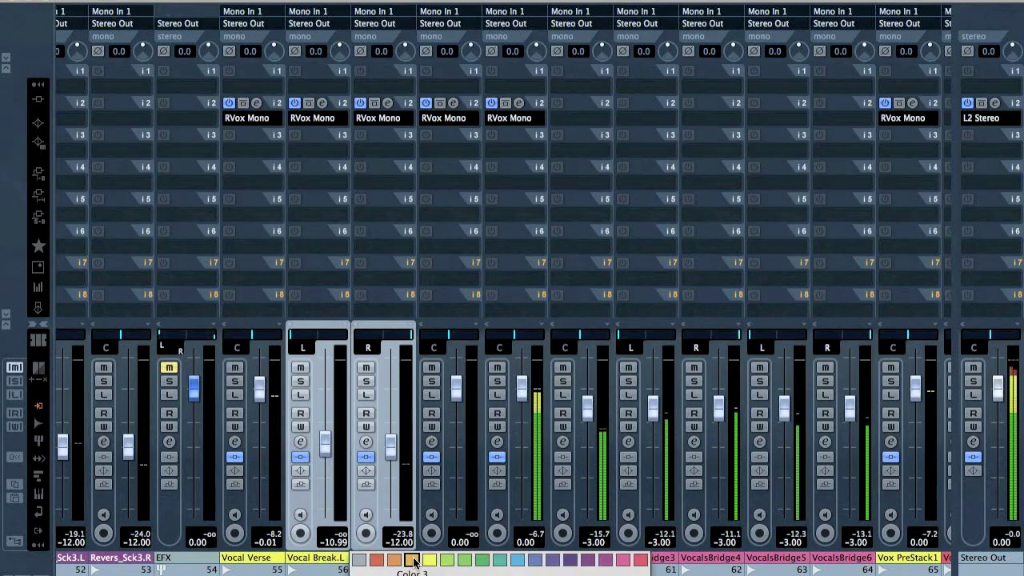
pyautogui.click(409, 562)
pyautogui.click(408, 560)
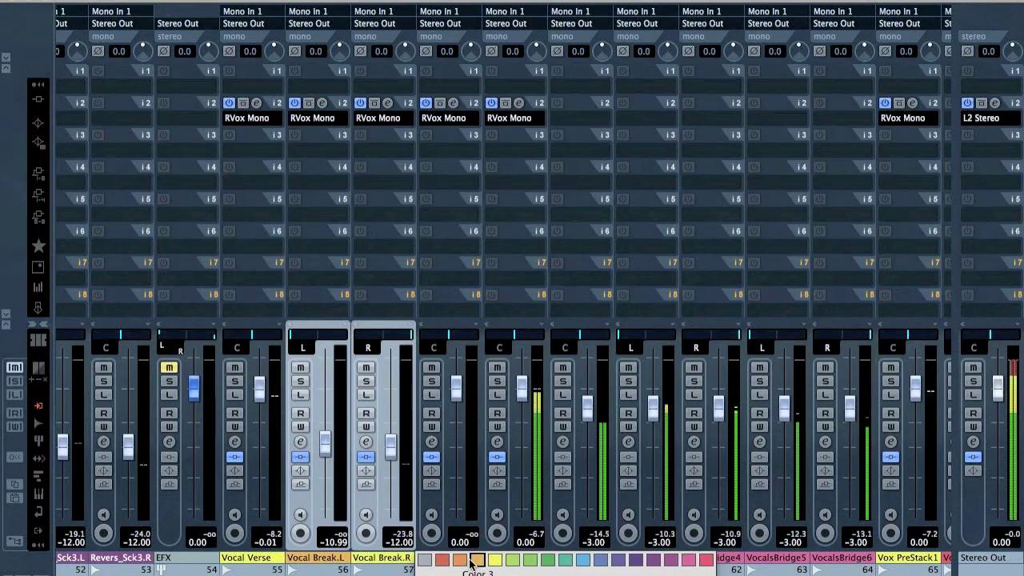
pyautogui.click(474, 565)
# Reset Vocal Break.L's level to 0.00 and centre its pan
pyautogui.press('F3')
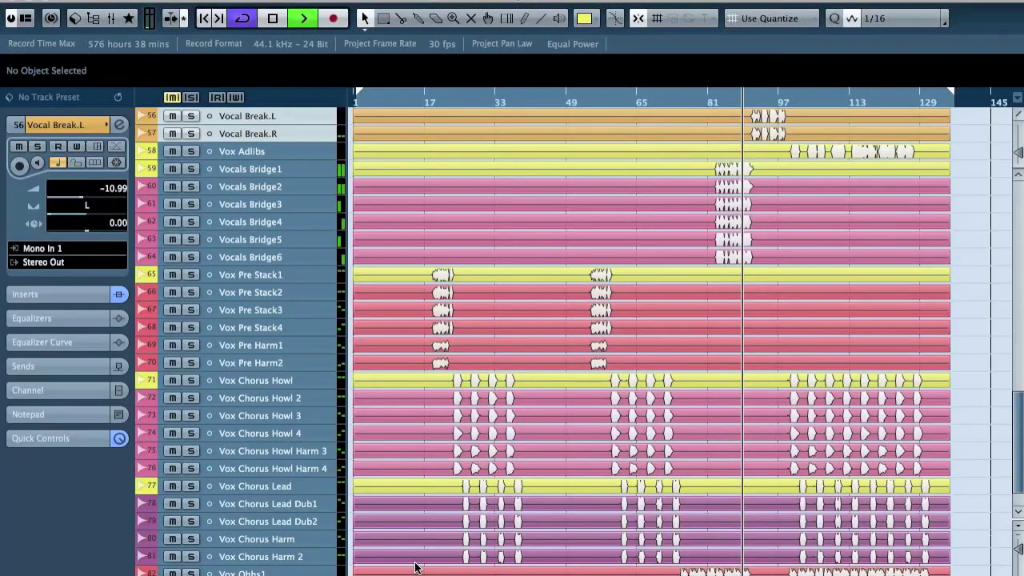
pyautogui.keyDown('ctrl'); pyautogui.click(92, 200); pyautogui.keyUp('ctrl')
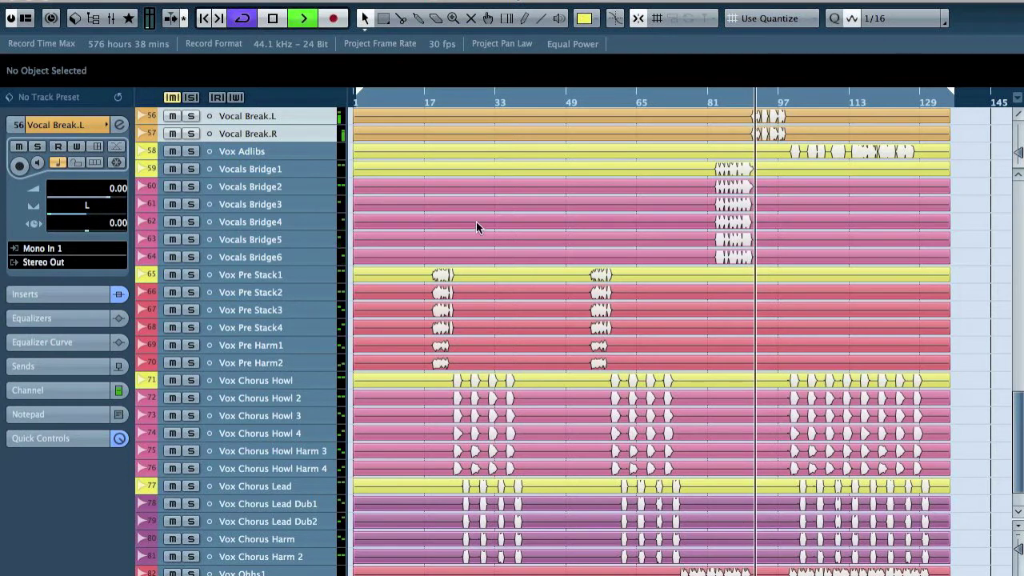
pyautogui.keyDown('ctrl'); pyautogui.click(91, 213); pyautogui.keyUp('ctrl')
# Centre Vocal Break.R's pan and lower its level to -3.35
pyautogui.click(268, 133)
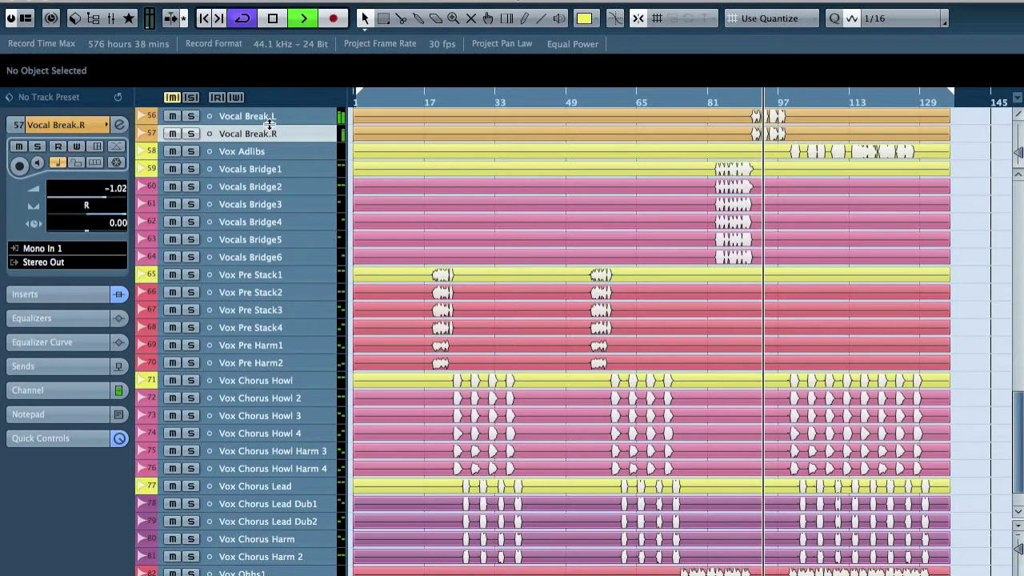
pyautogui.keyDown('ctrl'); pyautogui.click(88, 216); pyautogui.keyUp('ctrl')
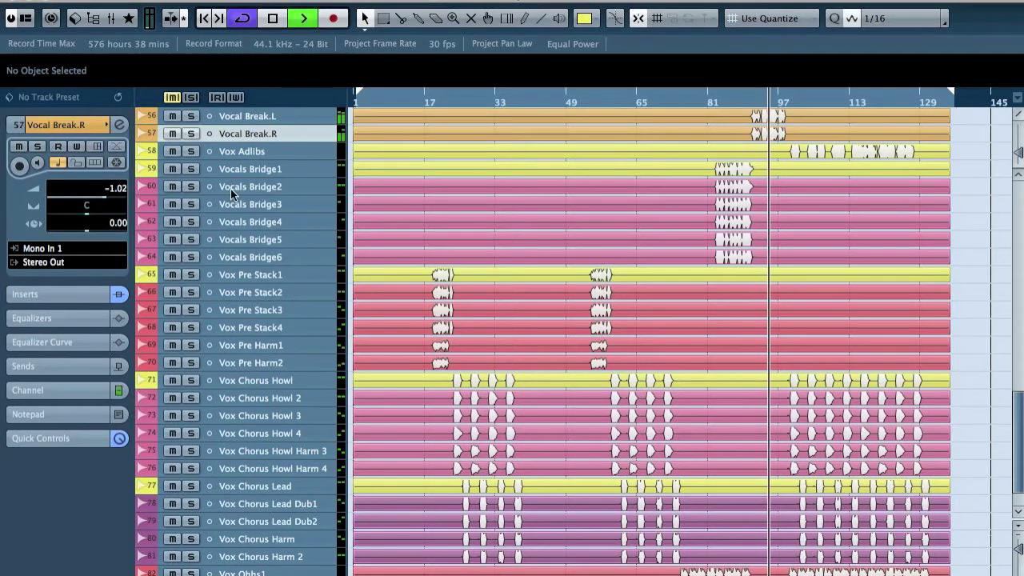
pyautogui.moveTo(130, 196); pyautogui.dragTo(100, 198)
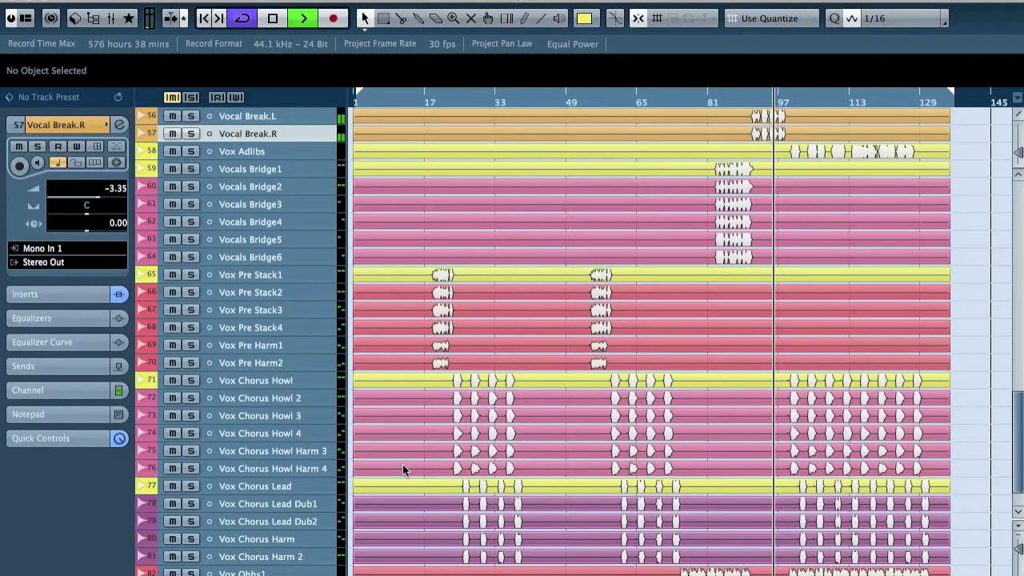
# Unlink Vocal Break.L and Vocal Break.R, and lower Vocal Break.R alone to -4.45
pyautogui.press('F3')
pyautogui.keyDown('shift'); pyautogui.click(318, 501); pyautogui.keyUp('shift')
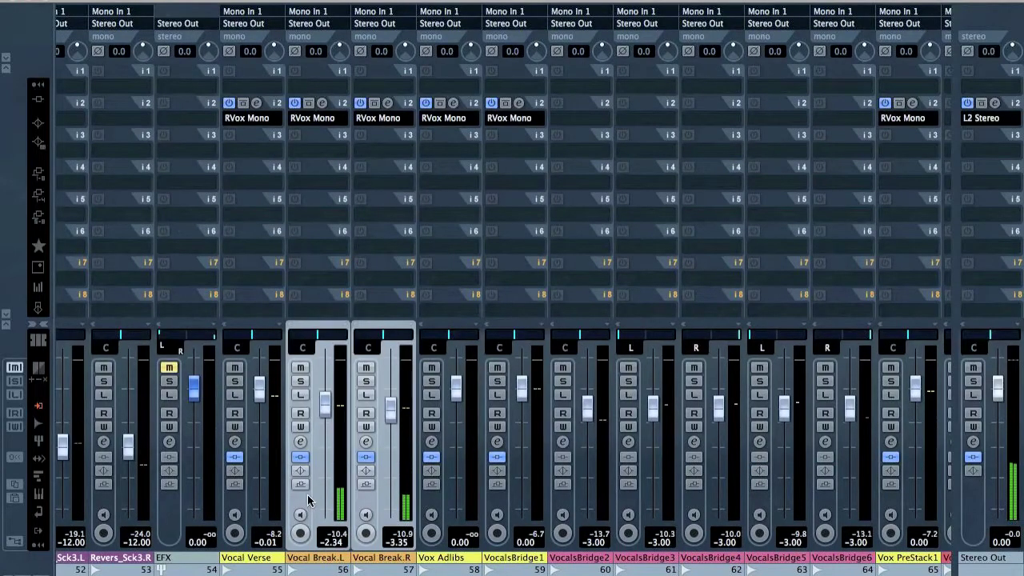
pyautogui.rightClick(295, 432)
pyautogui.click(358, 542)
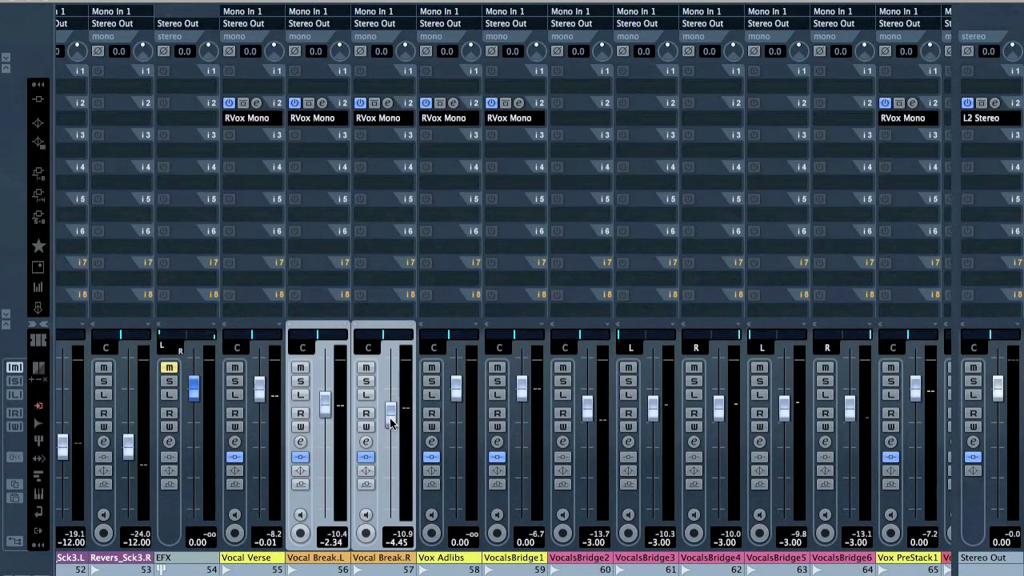
# Play the vocal break from about bar 90 and set Vocal Break.L to 0.00 and Vocal Break.R to -3.00
pyautogui.press('F3')
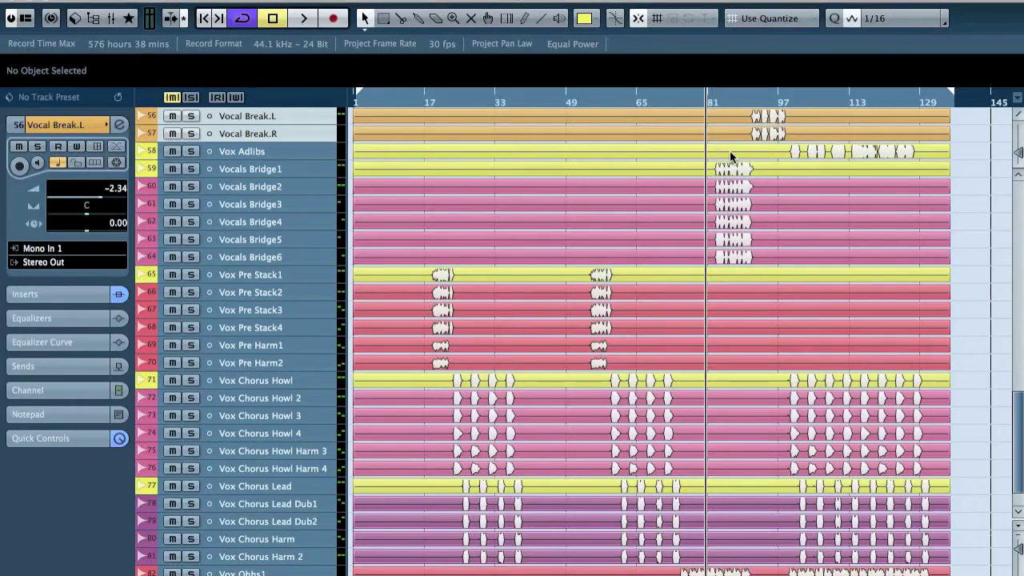
pyautogui.scroll(4, 731, 156)
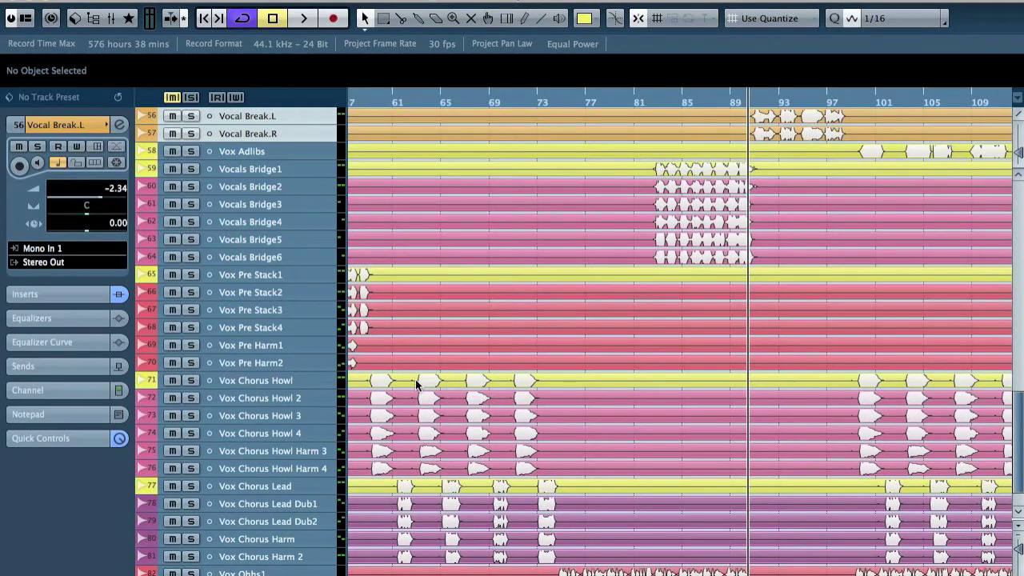
pyautogui.press('F3')
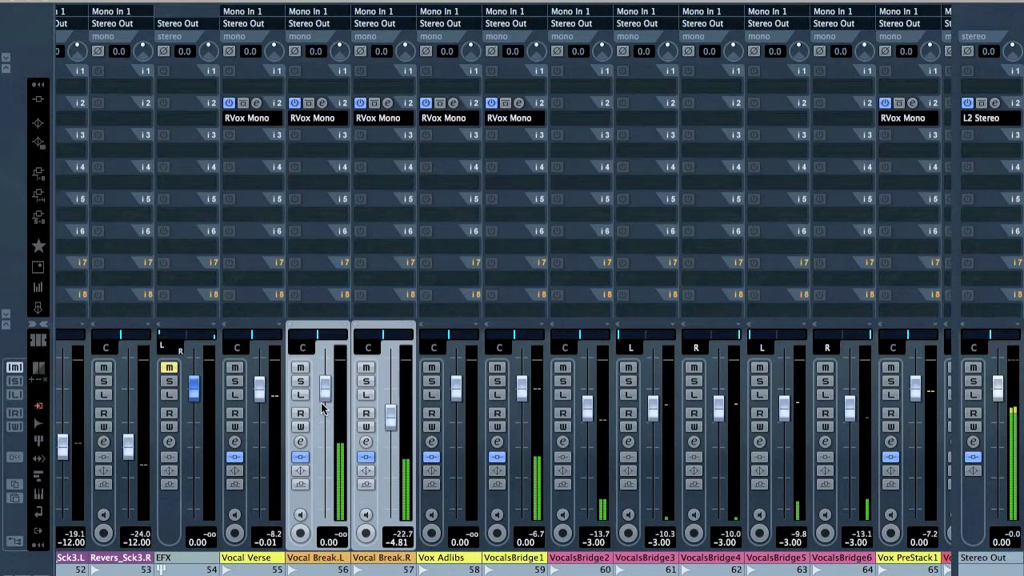
pyautogui.moveTo(392, 419)
pyautogui.mouseDown()
pyautogui.moveTo(393, 398)
pyautogui.moveTo(389, 412)
pyautogui.mouseUp()
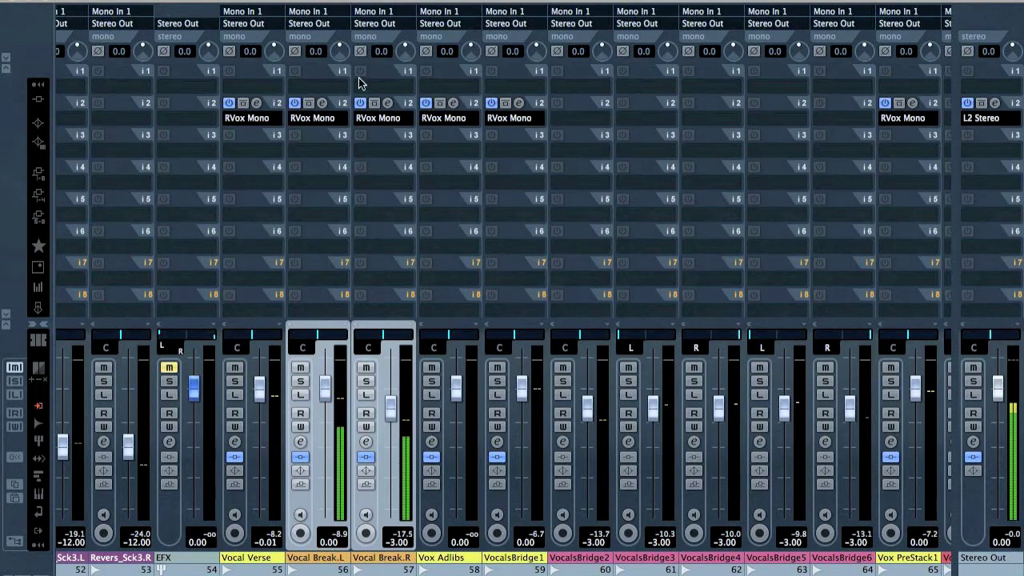
# Insert the Chorus modulation effect in Vocal Break.R's third insert slot and play the break to audition it
pyautogui.click(377, 148)
pyautogui.scroll(-4, 448, 400)
pyautogui.moveTo(449, 412)
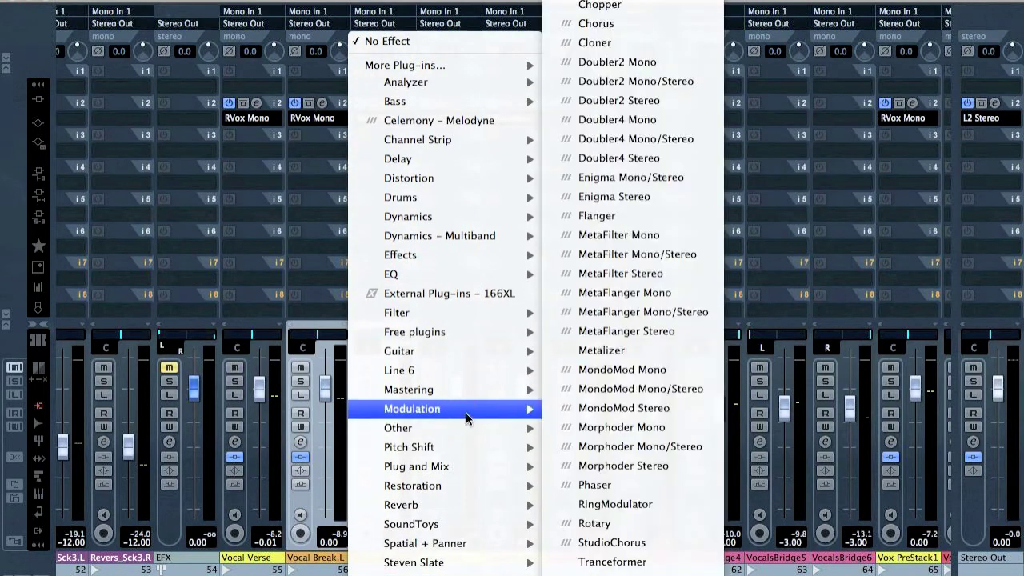
pyautogui.click(606, 26)
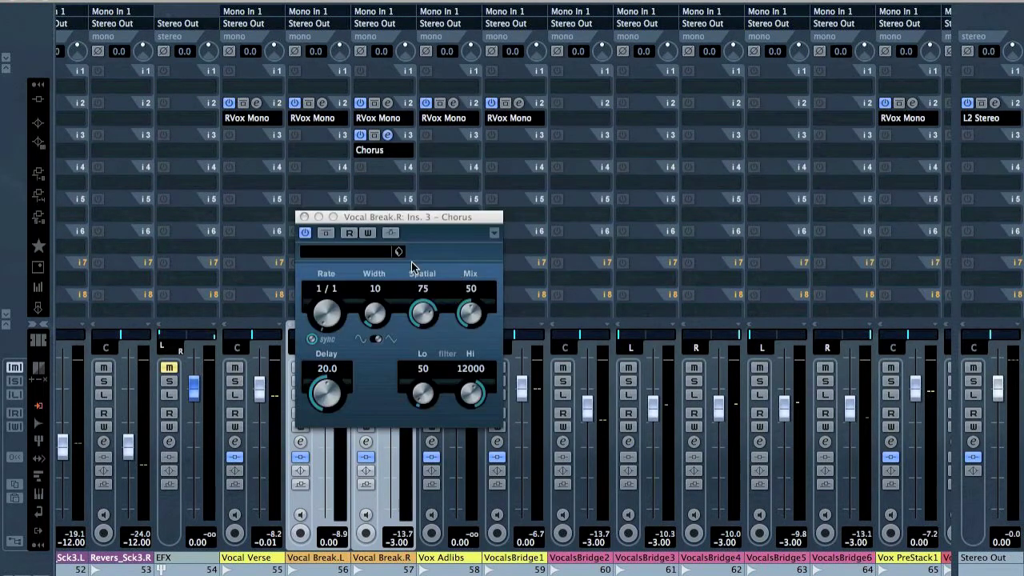
pyautogui.press('space')
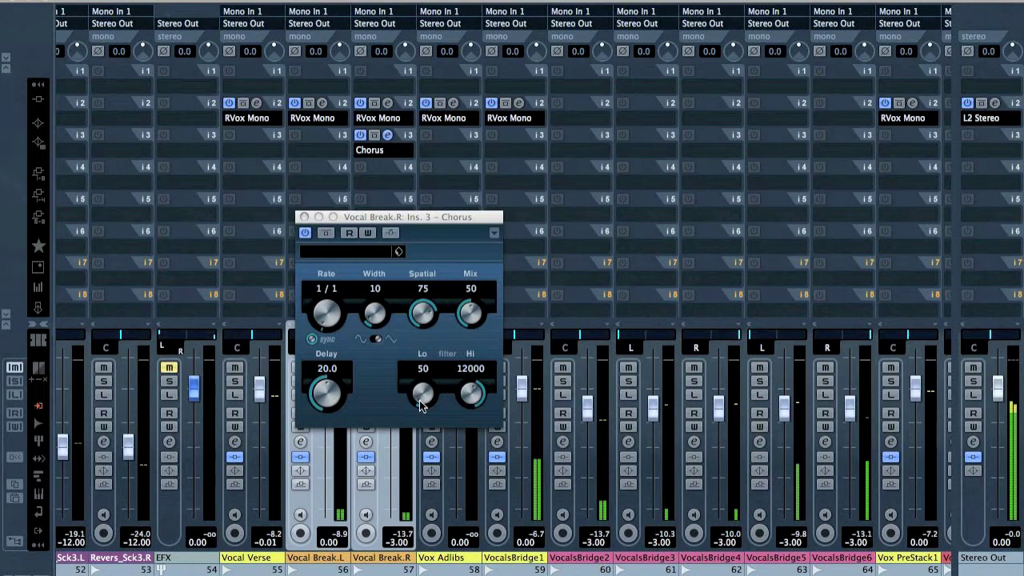
# Replace the Chorus in Vocal Break.R's third insert slot with the Phaser modulation effect
pyautogui.click(303, 217)
pyautogui.click(372, 150)
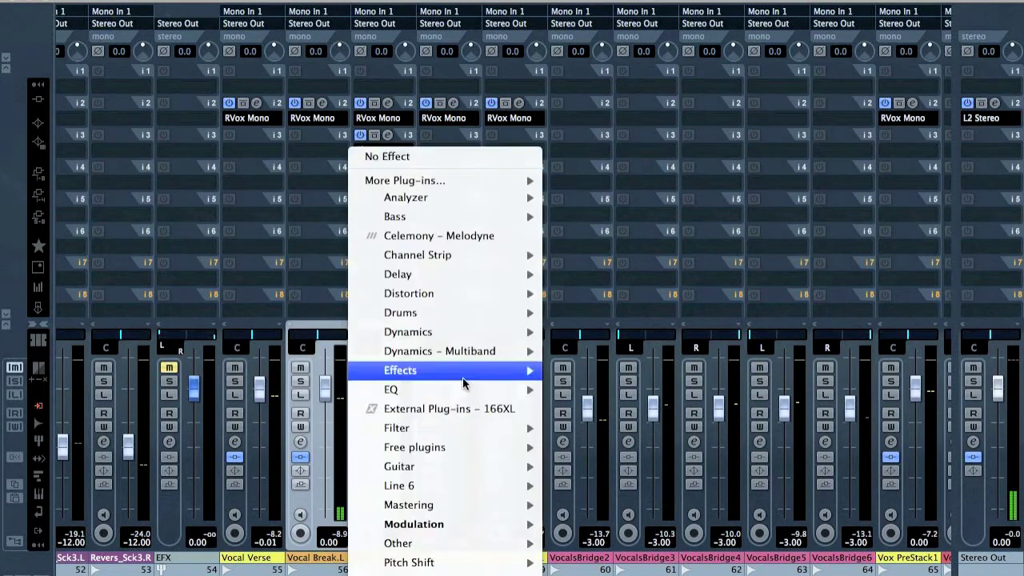
pyautogui.moveTo(453, 522)
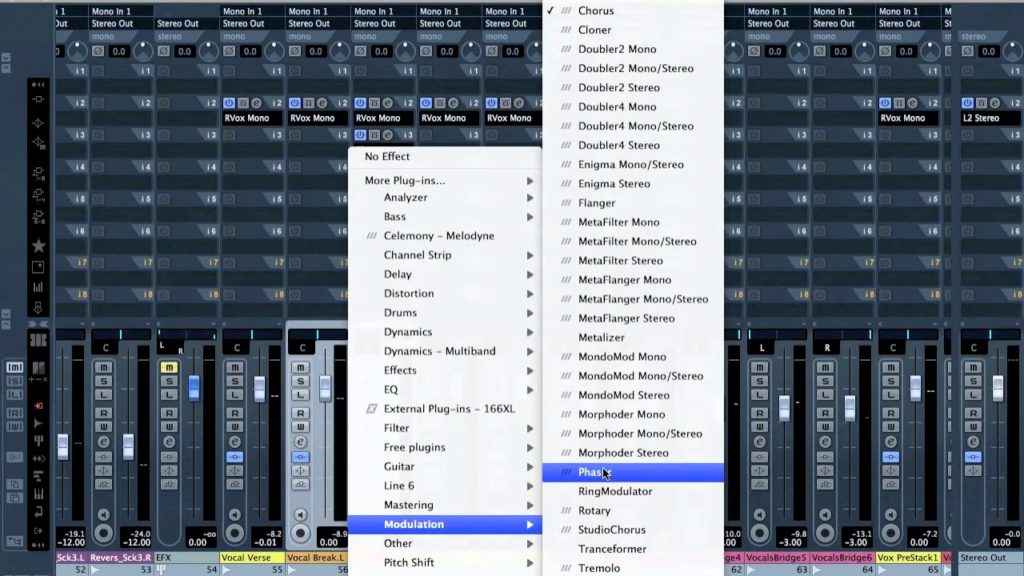
pyautogui.click(364, 412)
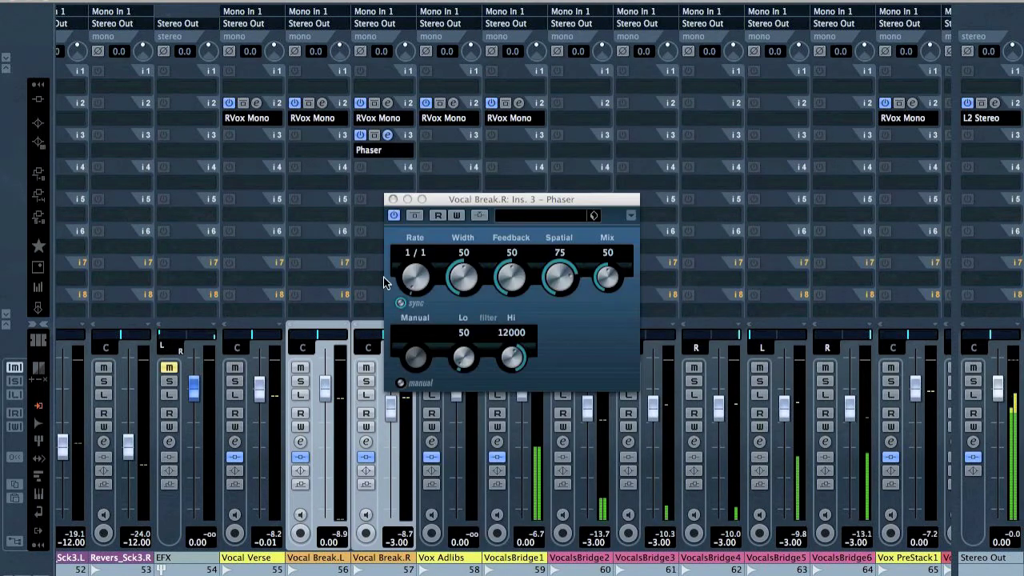
# Audition the Phaser with Vocal Break.R soloed and against Vocal Break.L, and play the break in the full mix
pyautogui.click(366, 381)
pyautogui.click(300, 381)
pyautogui.click(300, 381)
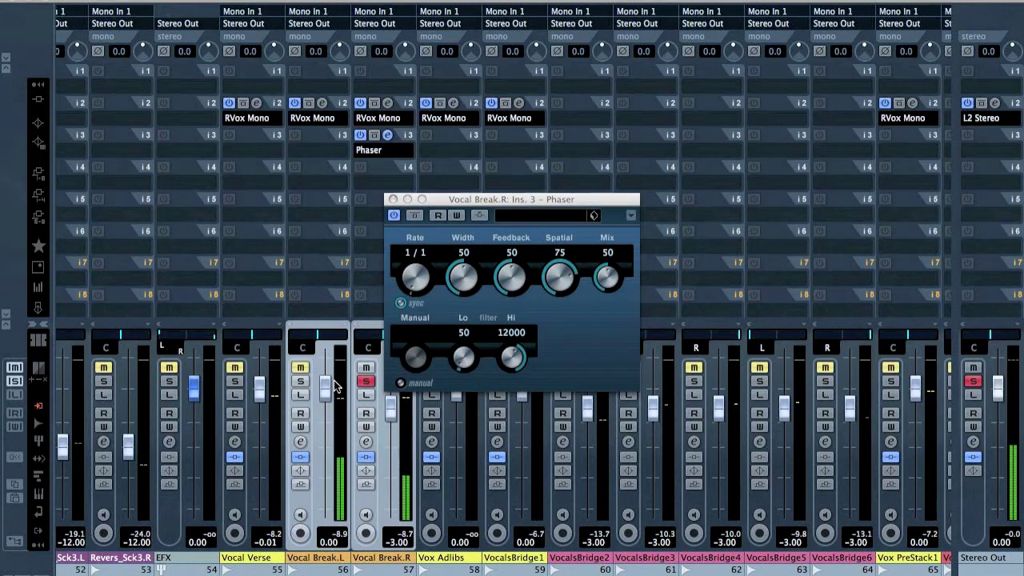
pyautogui.click(365, 381)
pyautogui.click(392, 199)
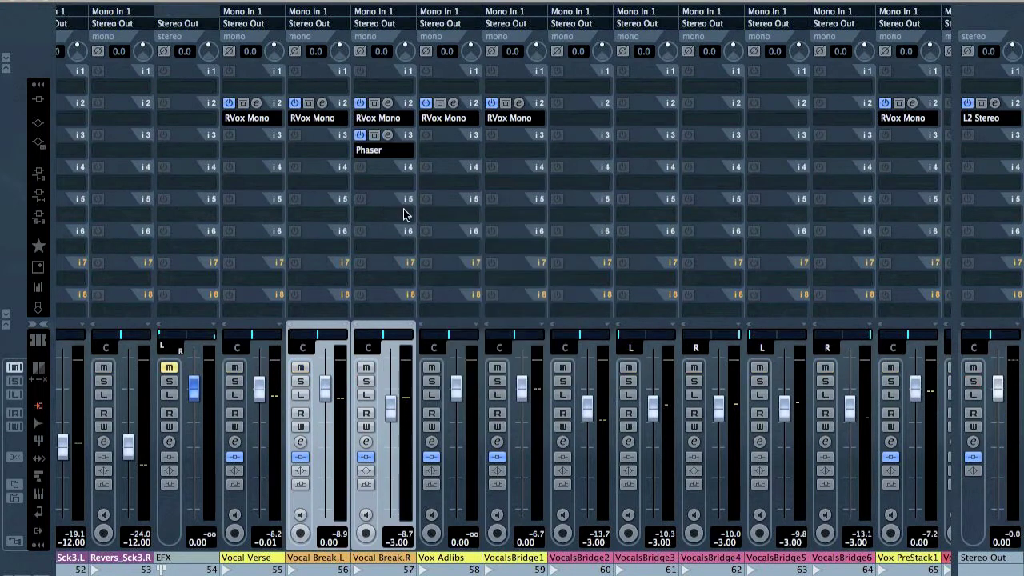
pyautogui.press('F3')
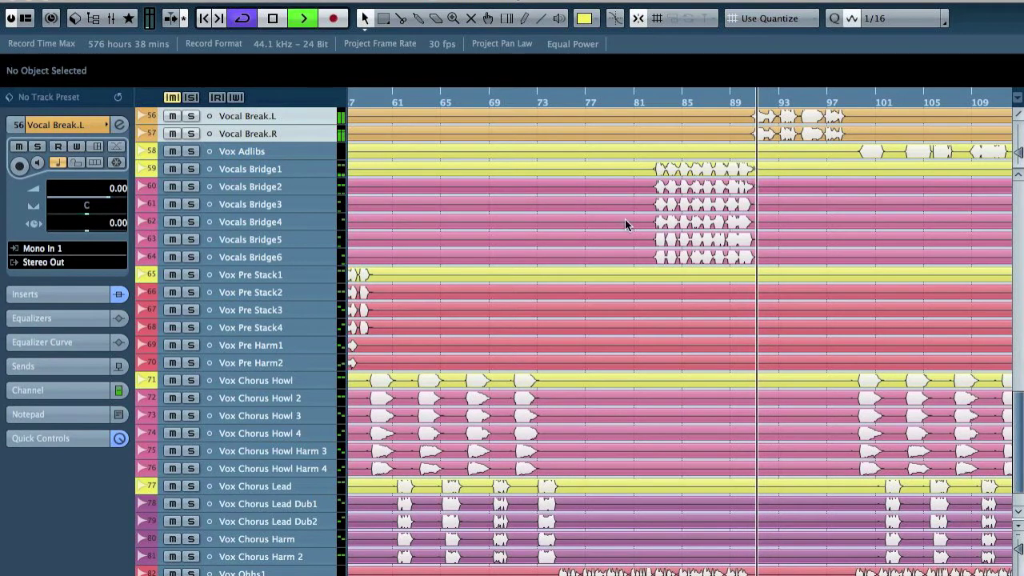
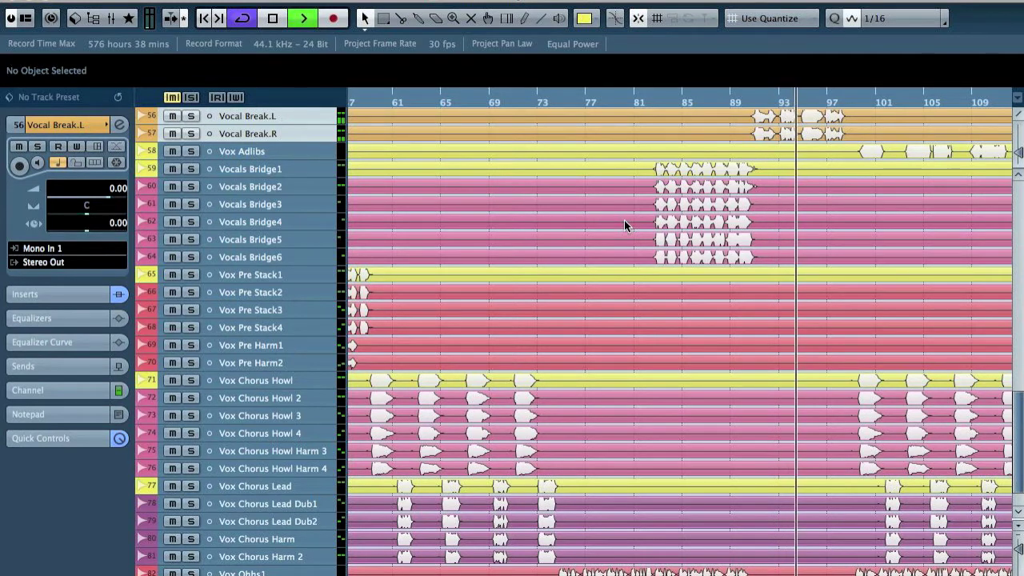
pyautogui.click(272, 133)
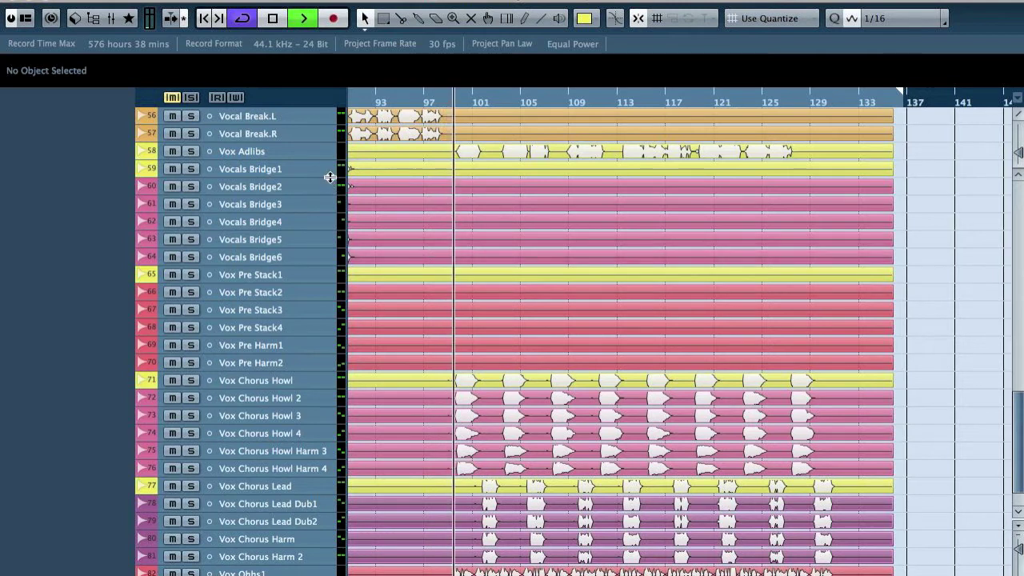
# Colour the Vox Adlibs track with Color 1
pyautogui.click(244, 150)
pyautogui.click(585, 17)
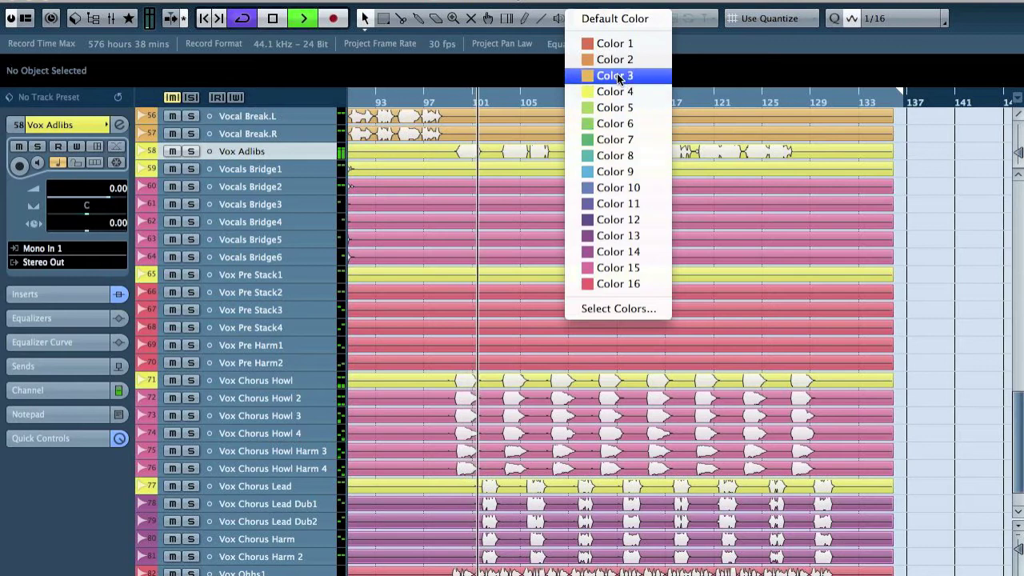
pyautogui.click(610, 44)
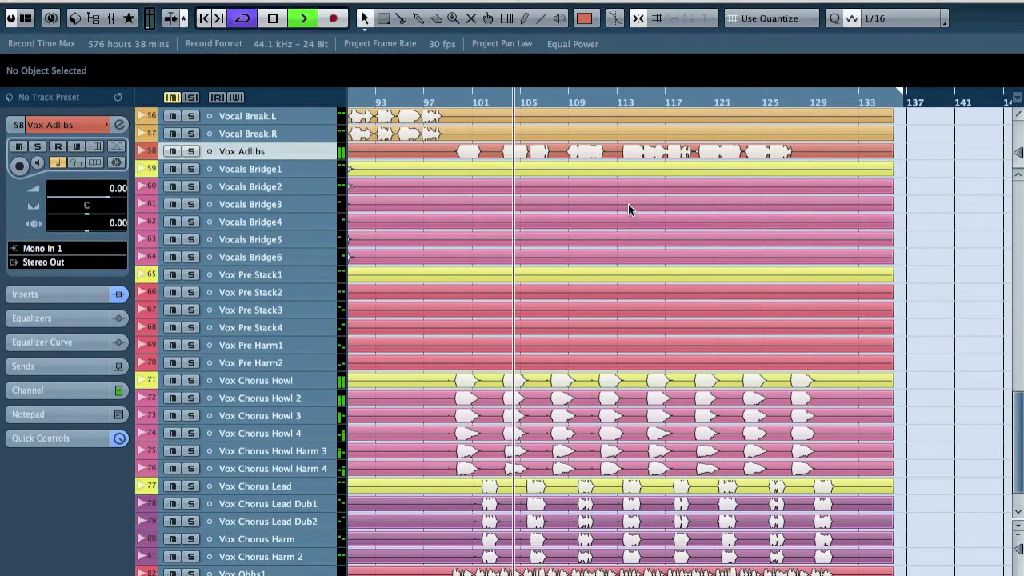
# Load the Phoneline equalizer preset on the Vox Adlibs channel
pyautogui.press('e')
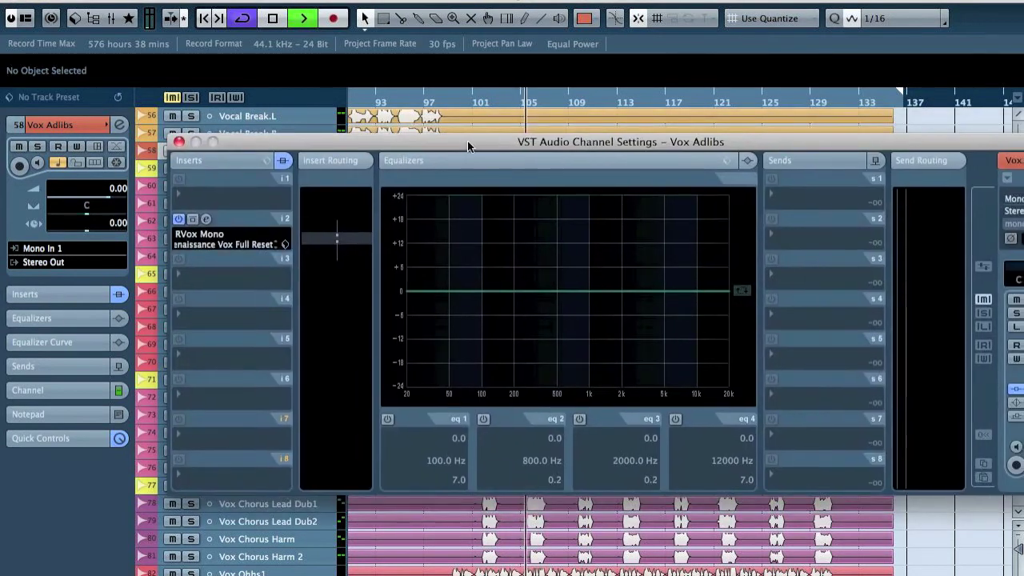
pyautogui.click(726, 164)
pyautogui.scroll(-15, 767, 301)
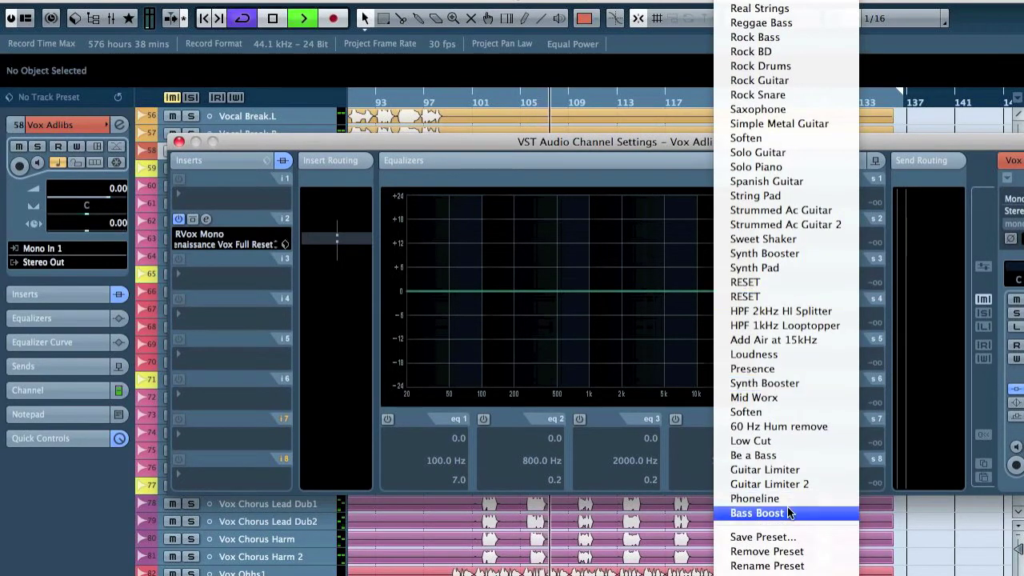
pyautogui.click(786, 498)
pyautogui.moveTo(678, 144); pyautogui.dragTo(549, 207)
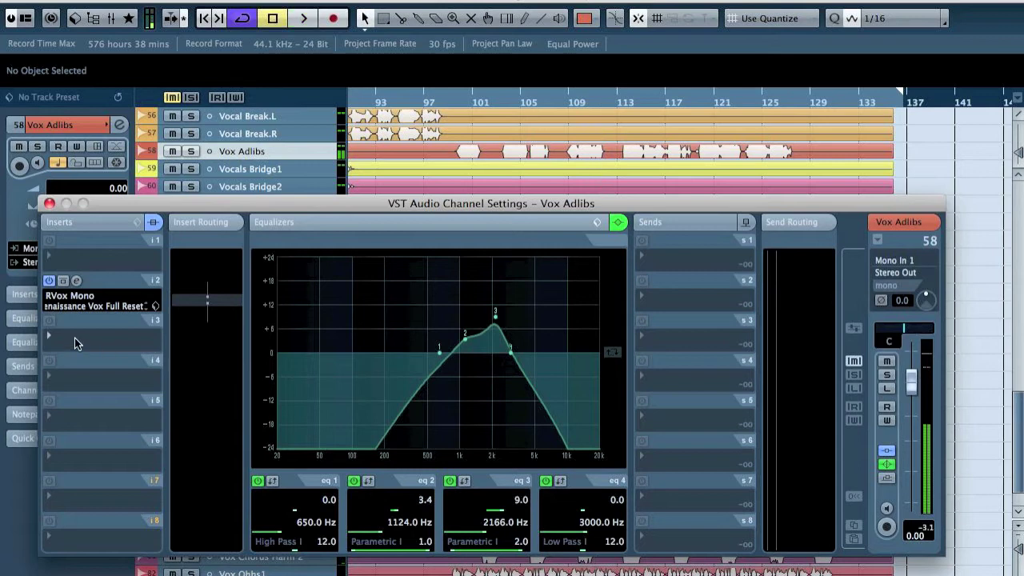
# Insert the Kramer Tape Mono distortion effect in Vox Adlibs' third slot and raise its record level to 9.9
pyautogui.click(75, 342)
pyautogui.moveTo(140, 519)
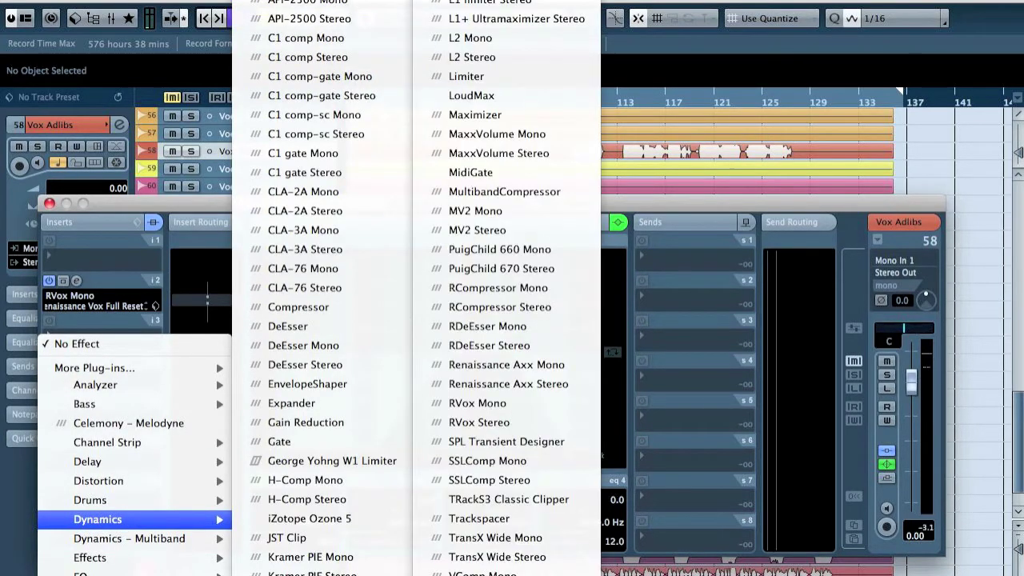
pyautogui.moveTo(140, 481)
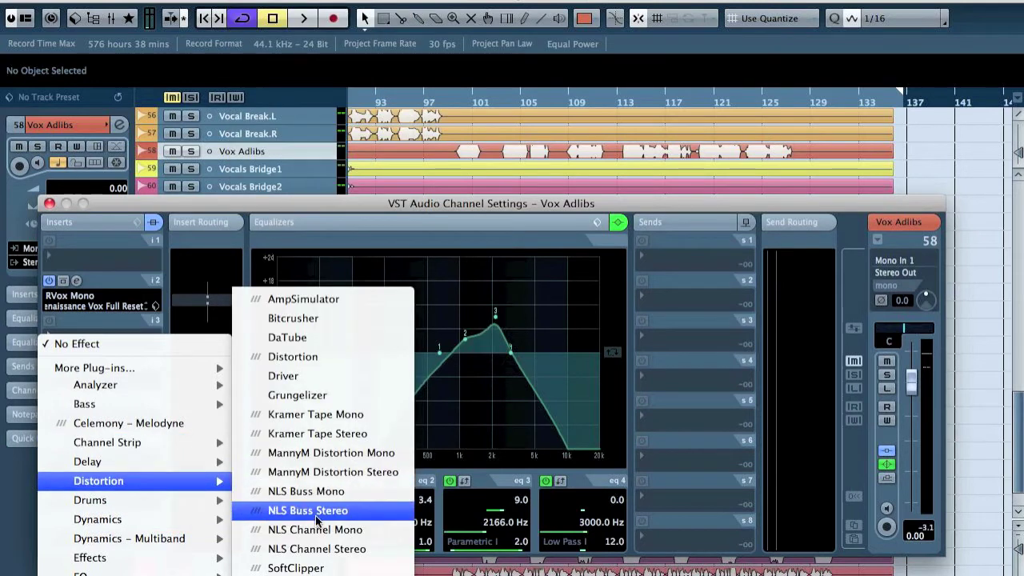
pyautogui.click(320, 415)
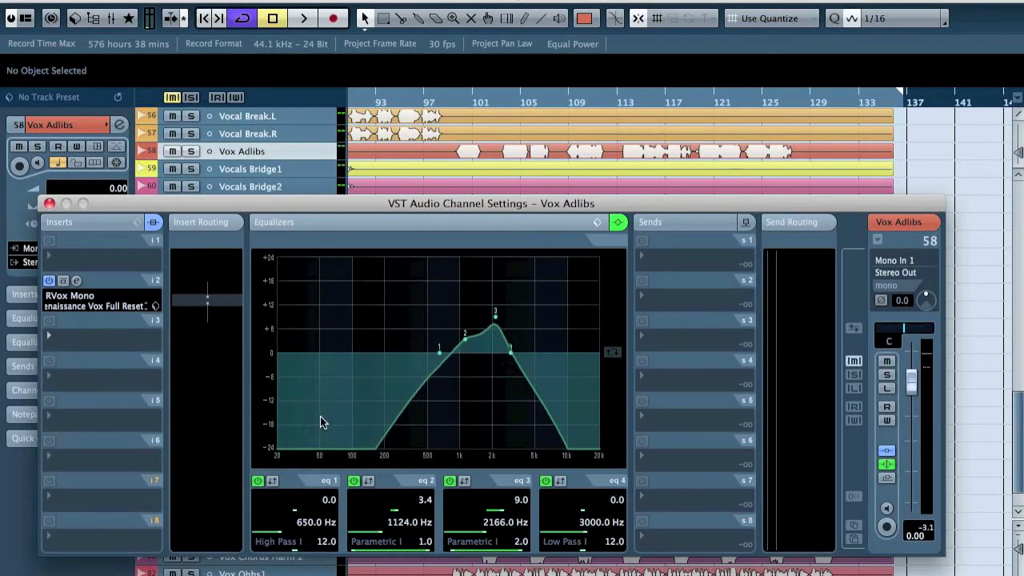
pyautogui.moveTo(230, 322); pyautogui.dragTo(230, 296)
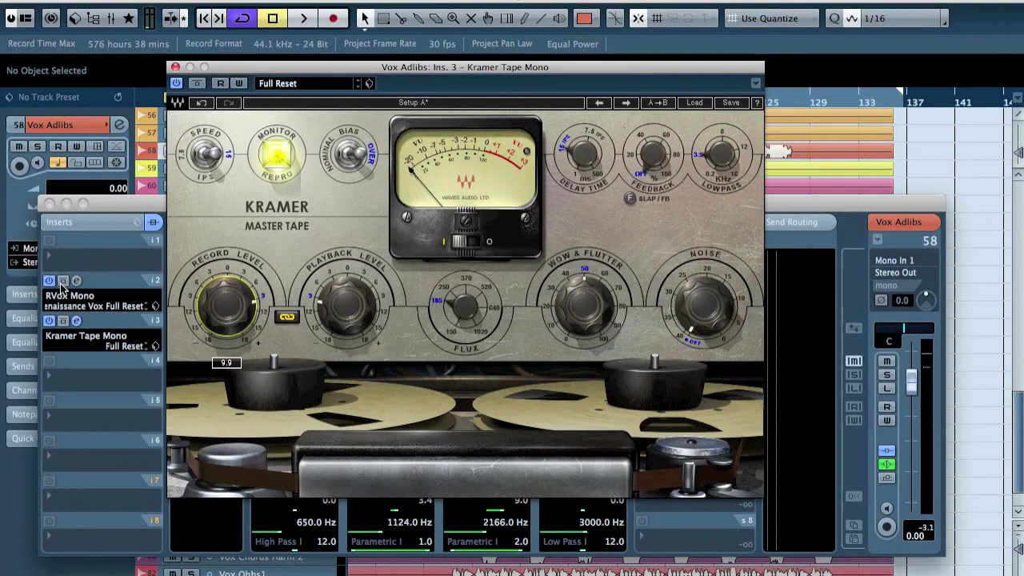
# Set the gate of Vox Adlibs' RVox Mono compressor to -31.4 and move both plug-in windows clear of the tracks
pyautogui.click(76, 281)
pyautogui.moveTo(602, 399); pyautogui.dragTo(606, 312)
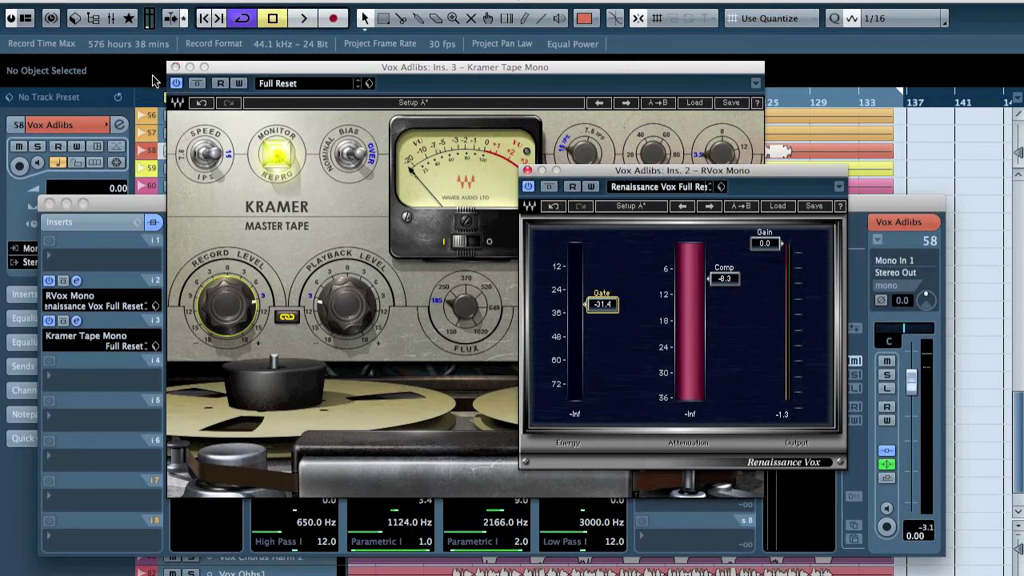
pyautogui.moveTo(295, 61); pyautogui.dragTo(332, 269)
pyautogui.moveTo(628, 169); pyautogui.dragTo(641, 311)
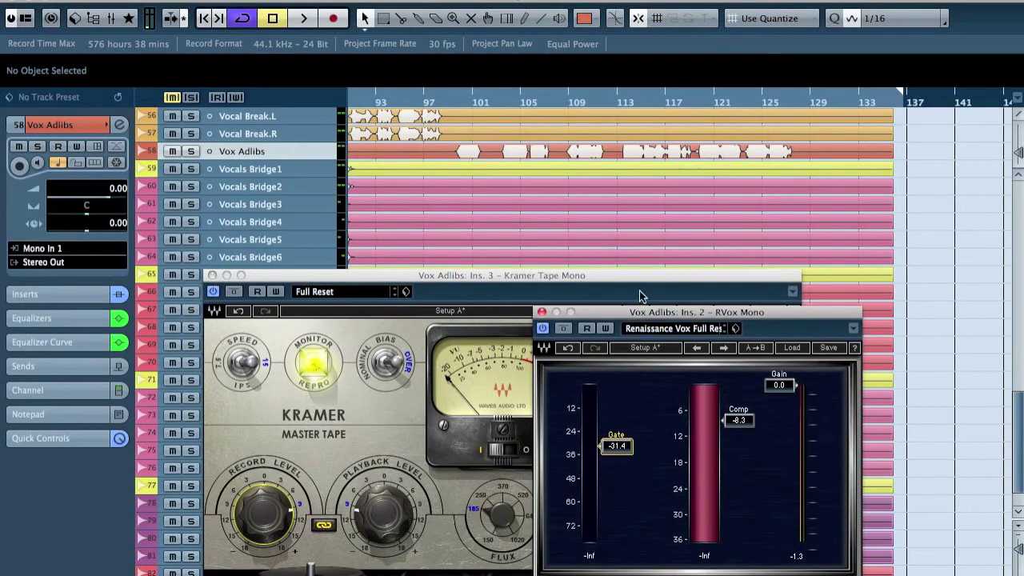
# Play from about bar 99, just before the first ad-lib, and solo Vox Adlibs
pyautogui.scroll(-2, 653, 156)
pyautogui.scroll(5, 648, 160)
pyautogui.scroll(-5, 650, 189)
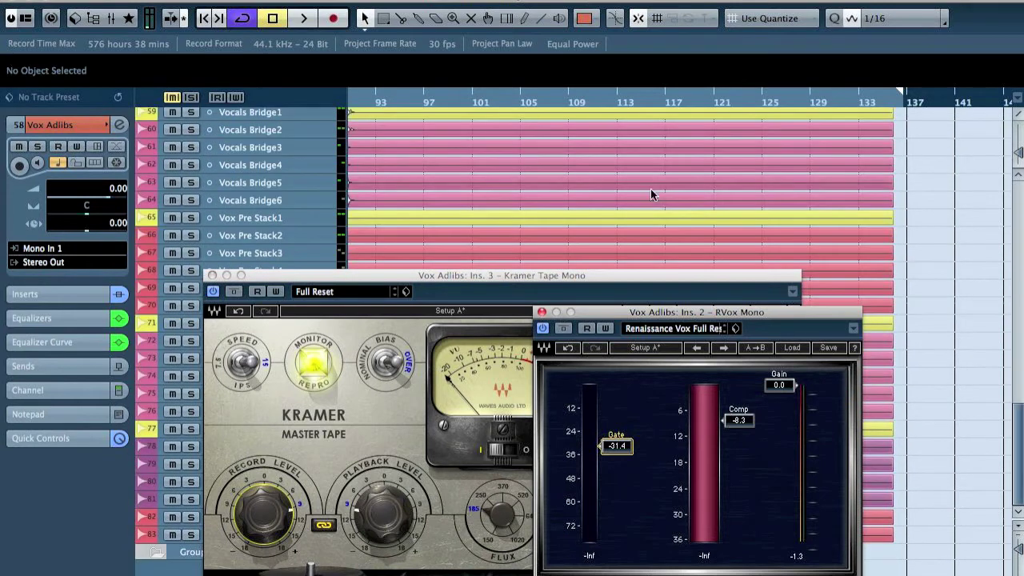
pyautogui.scroll(1, 895, 281)
pyautogui.scroll(6, 895, 281)
pyautogui.scroll(-4, 896, 281)
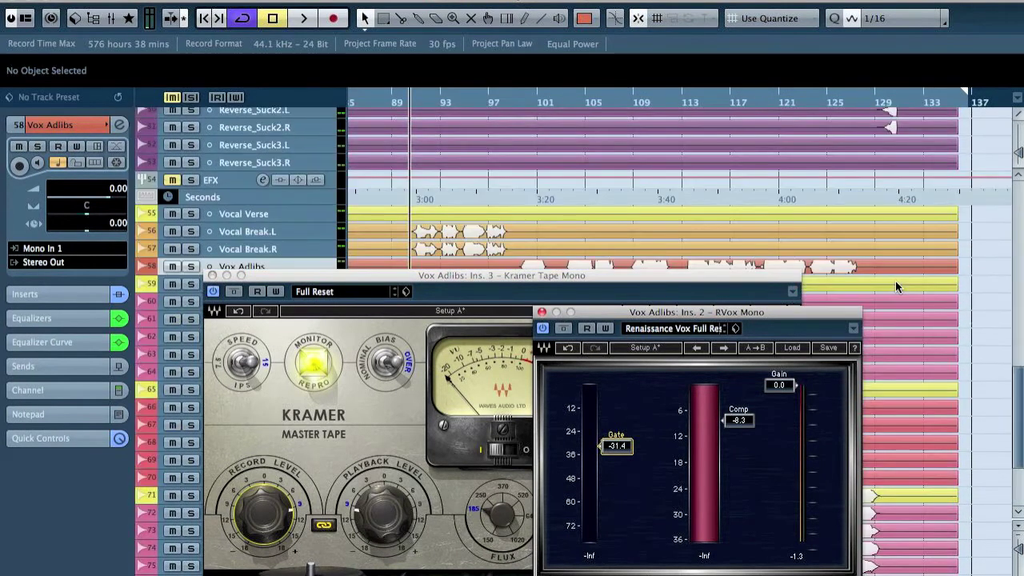
pyautogui.hscroll(-1, 896, 281)
pyautogui.moveTo(520, 100); pyautogui.dragTo(516, 125)
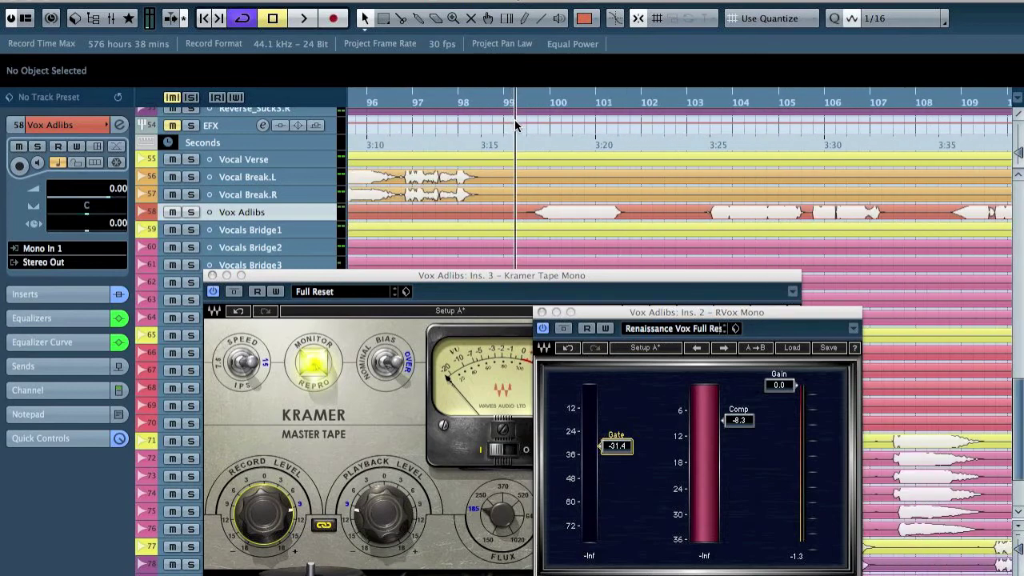
pyautogui.press('space')
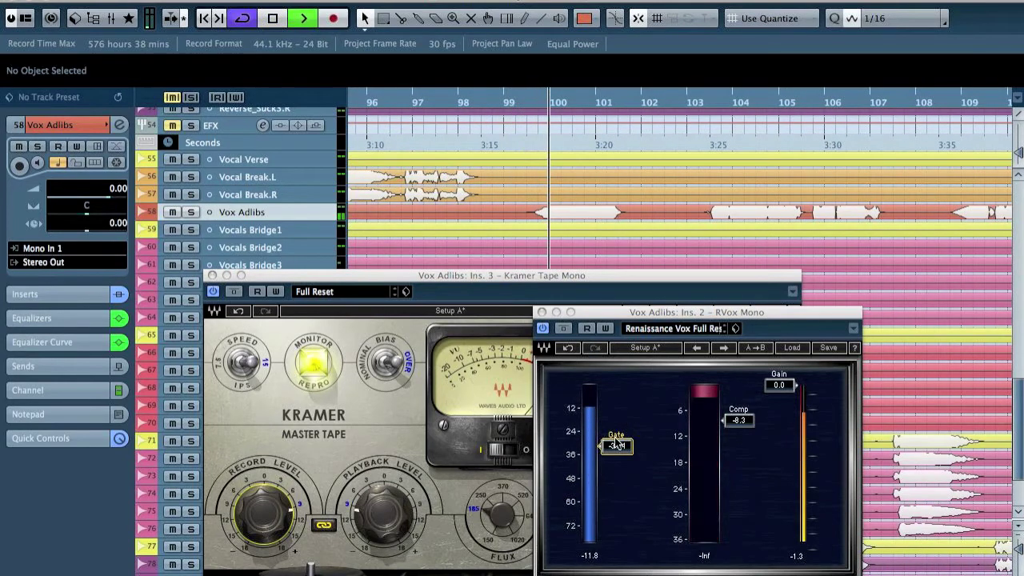
pyautogui.press('s')
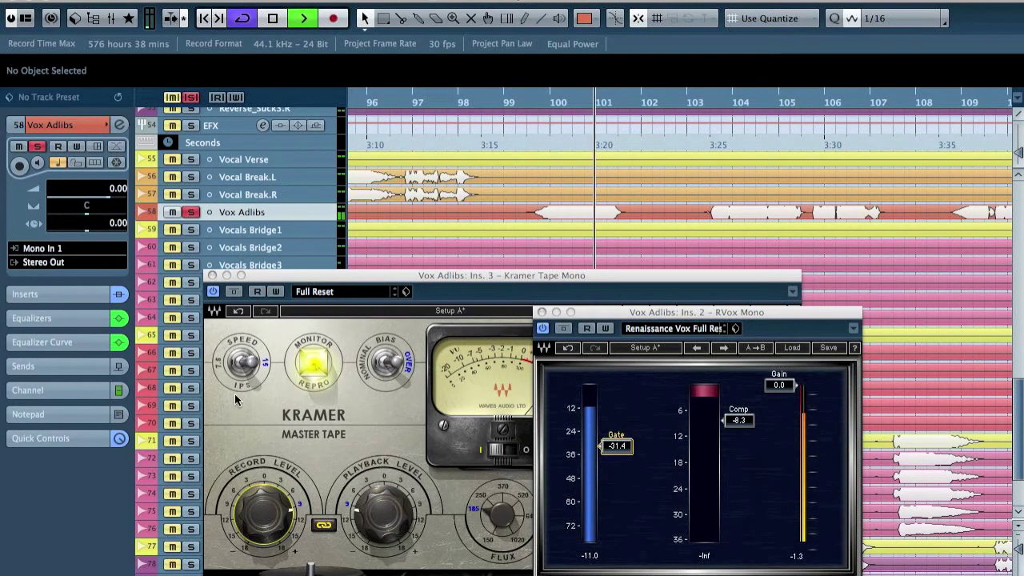
# Unlink Kramer Tape's record and playback levels, set the playback level to 2.8, and unsolo Vox Adlibs
pyautogui.click(340, 520)
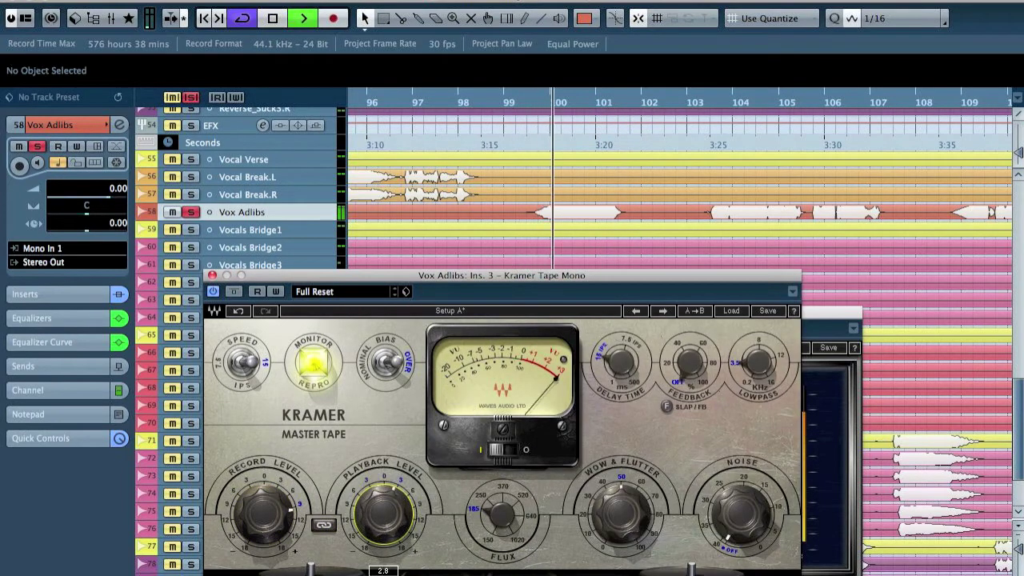
pyautogui.press('s')
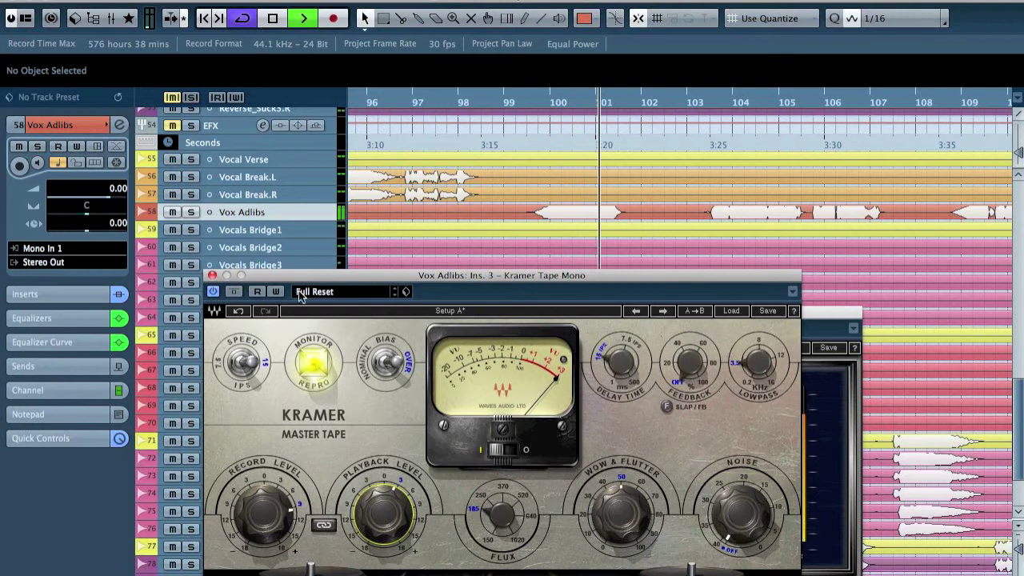
pyautogui.press('space')
# Set Kramer Tape's record level to 15 and flux to 640, and play Vox Adlibs soloed
pyautogui.moveTo(264, 512); pyautogui.dragTo(264, 500)
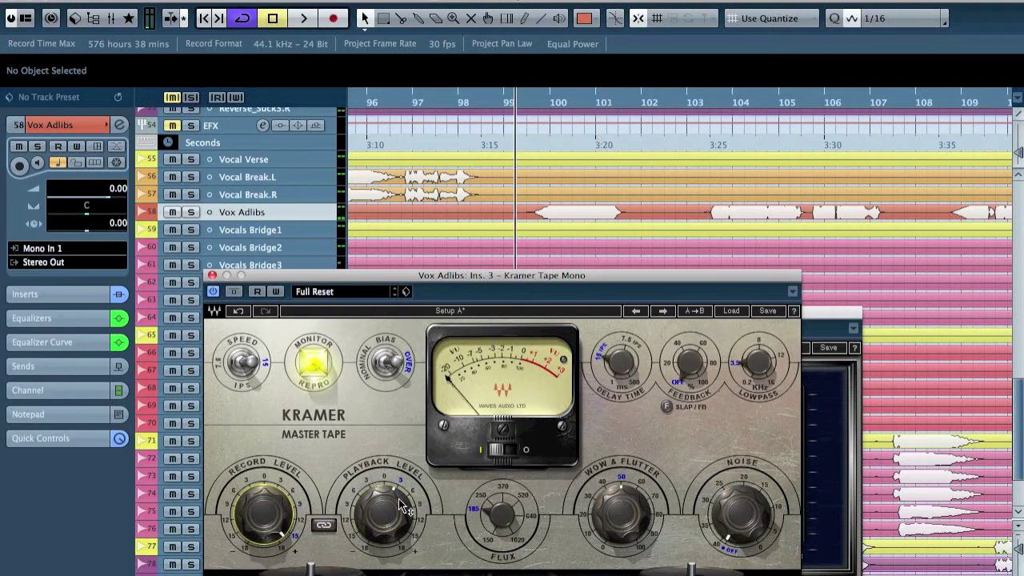
pyautogui.moveTo(516, 525); pyautogui.dragTo(516, 496)
pyautogui.press('space')
pyautogui.press('s')
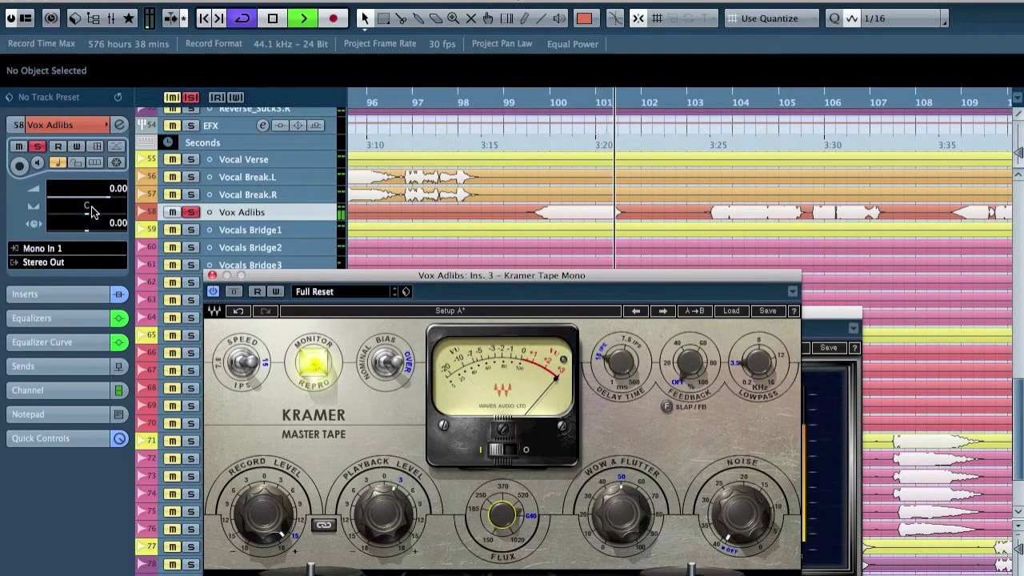
# Pan Vox Adlibs to R49 and play it unsoloed in the full mix
pyautogui.moveTo(80, 216); pyautogui.dragTo(104, 210)
pyautogui.press('space')
pyautogui.press('s')
pyautogui.press('space')
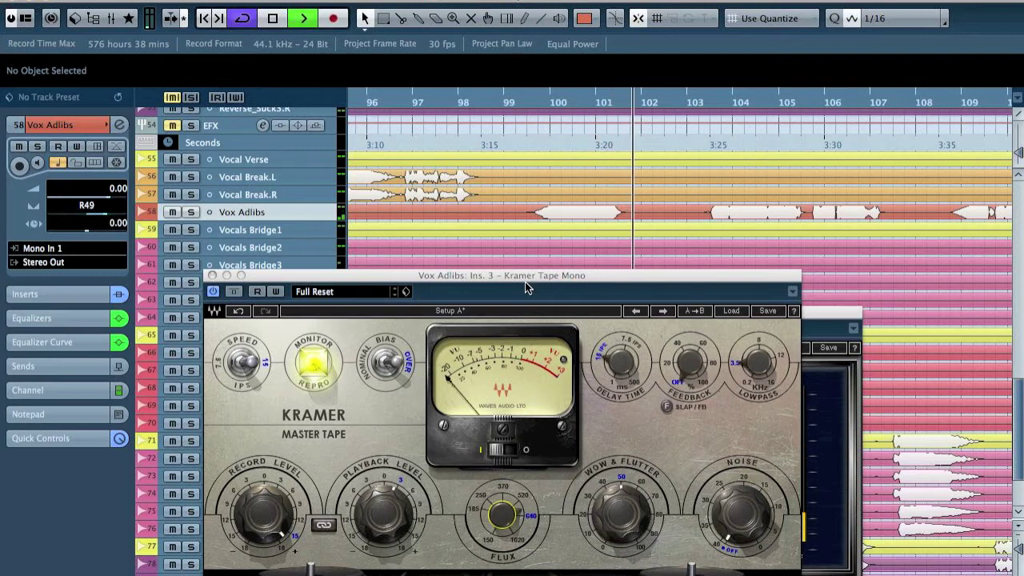
# Set Kramer Tape's record level to 9 and playback level to 6, and close both plug-in windows
pyautogui.moveTo(297, 512); pyautogui.dragTo(302, 509)
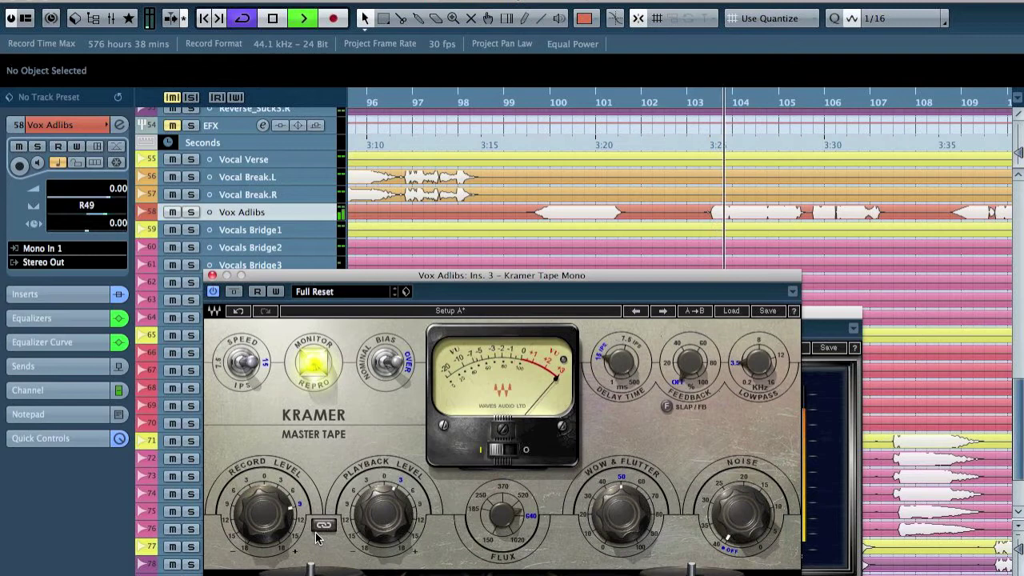
pyautogui.moveTo(419, 503); pyautogui.dragTo(416, 511)
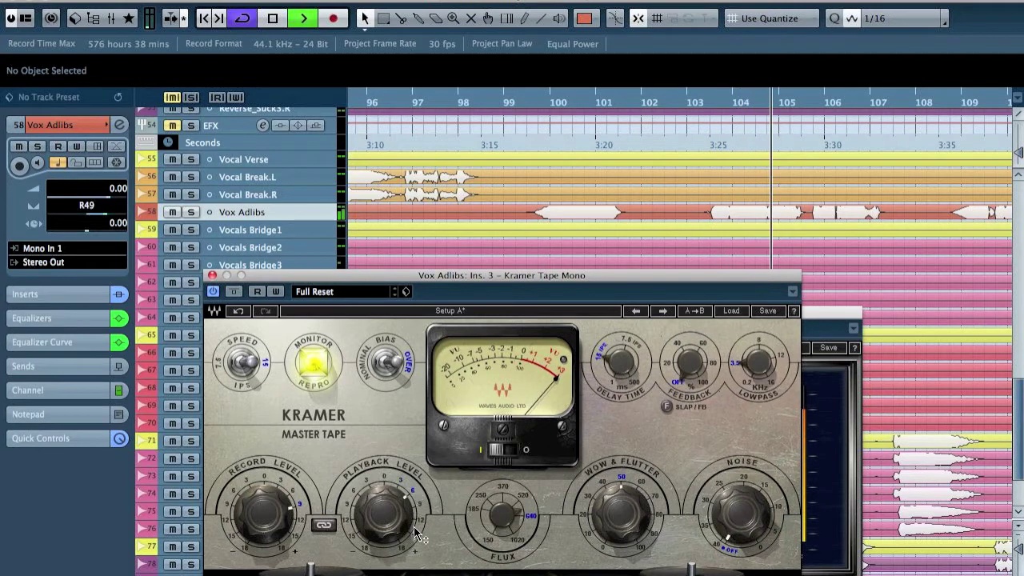
pyautogui.click(212, 276)
pyautogui.click(526, 308)
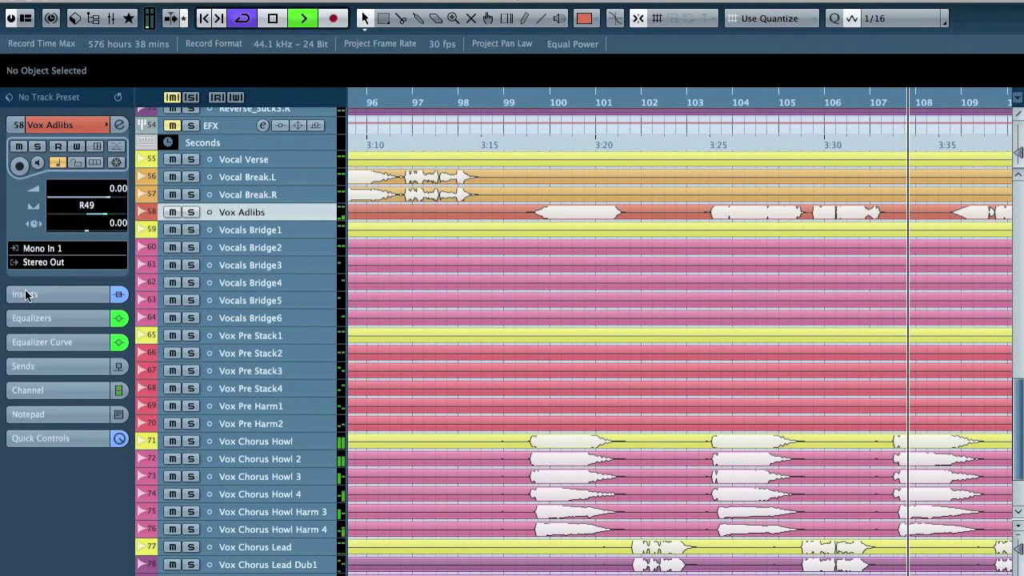
# Reduce the third equalizer band on Vox Adlibs to 5.8 dB at 2253 Hz and close the channel settings
pyautogui.press('e')
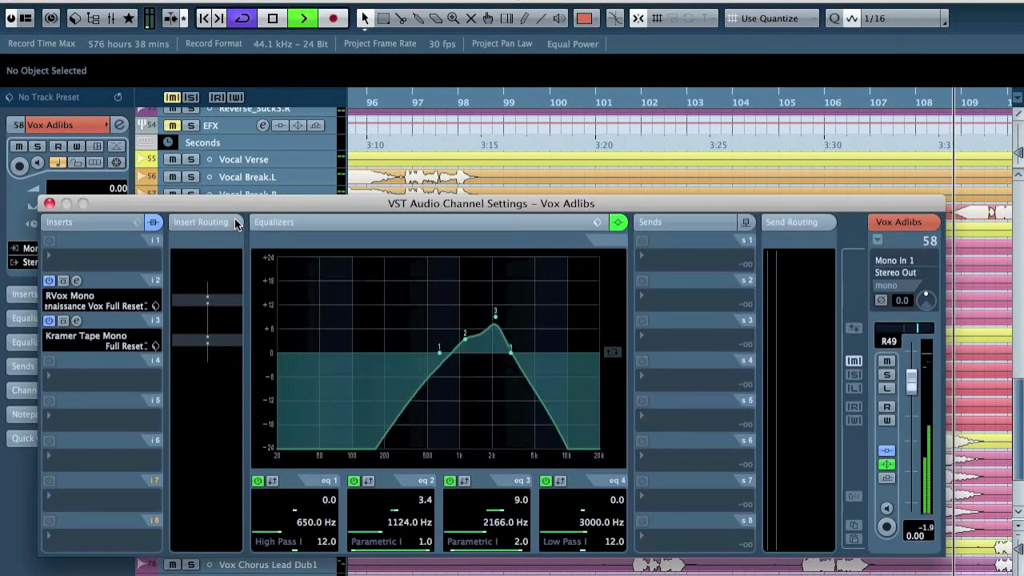
pyautogui.moveTo(486, 313); pyautogui.dragTo(495, 330)
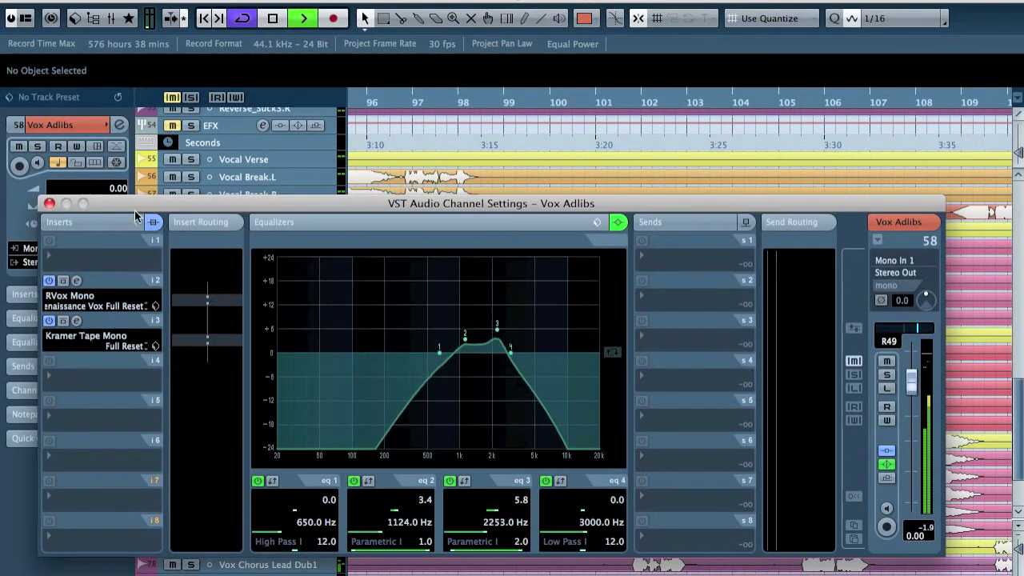
pyautogui.click(49, 203)
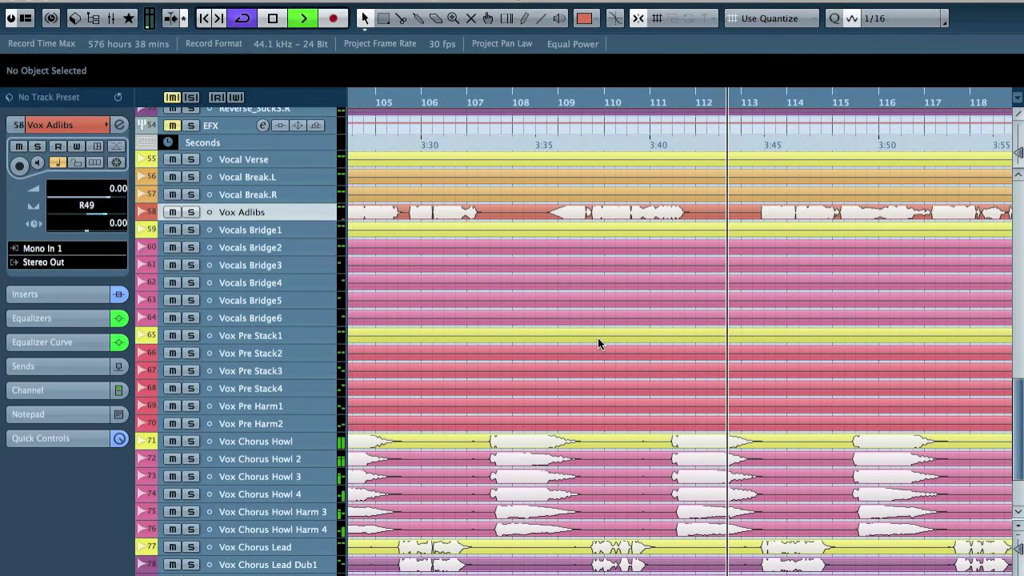
# Stop playback and unmute the EFX group track below the sound-effect tracks
pyautogui.press('g')
pyautogui.press('g')
pyautogui.press('g')
pyautogui.press('g')
pyautogui.press('g')
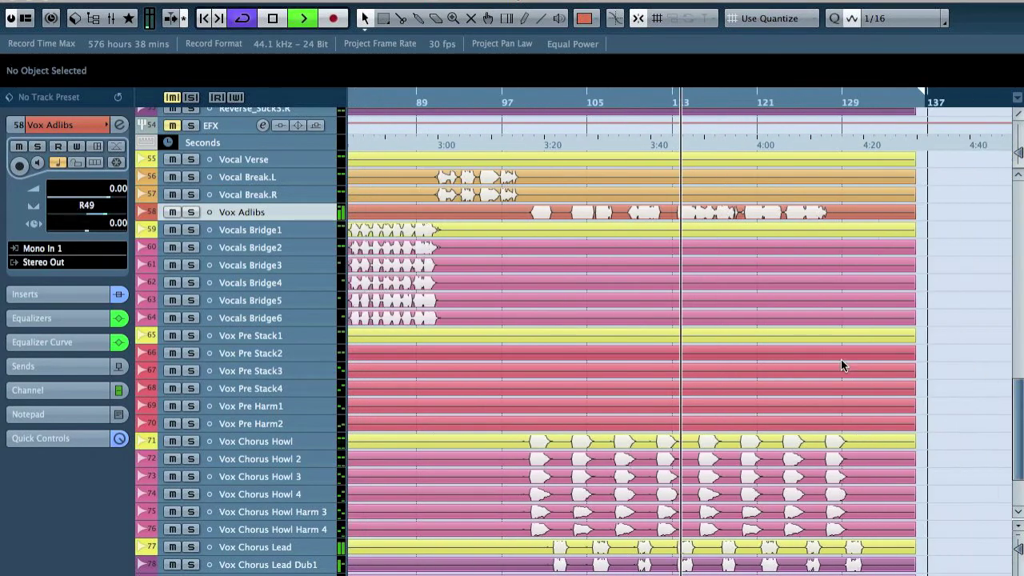
pyautogui.press('space')
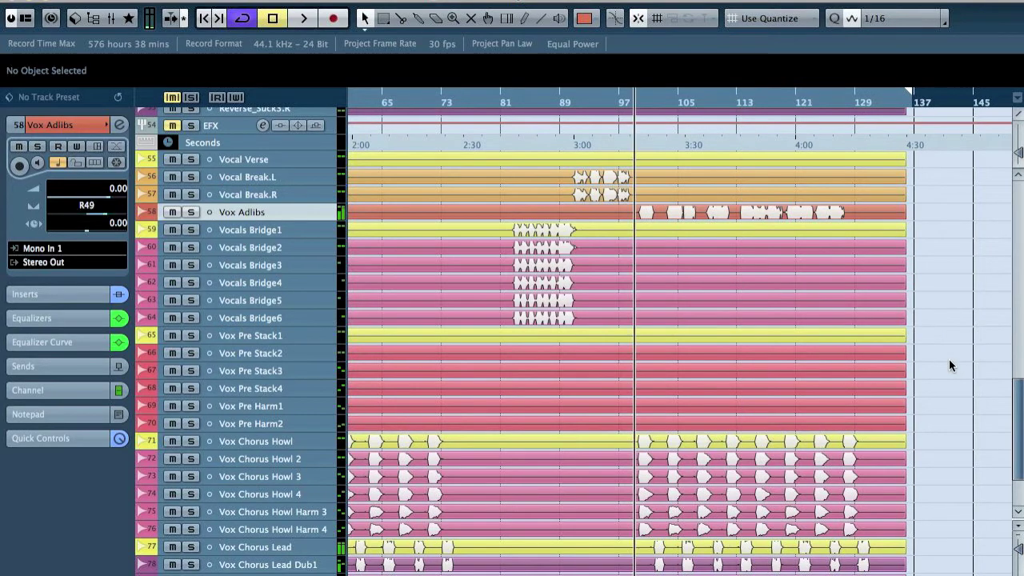
pyautogui.scroll(5, 949, 359)
pyautogui.click(282, 399)
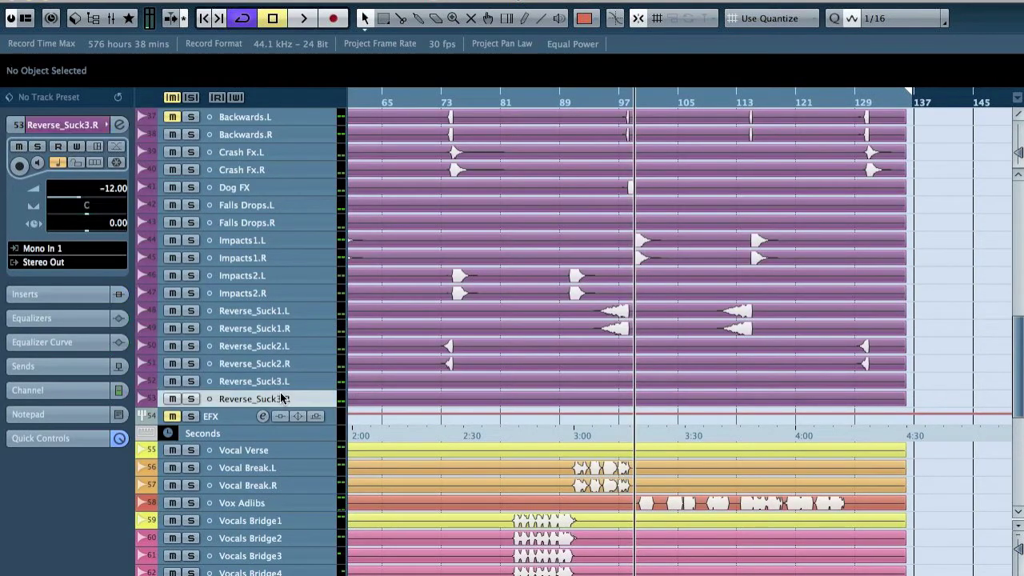
pyautogui.click(173, 417)
# Solo Reverse_Suck2.L and Reverse_Suck2.R and play them from bar 73, stopping after a short listen
pyautogui.click(290, 367)
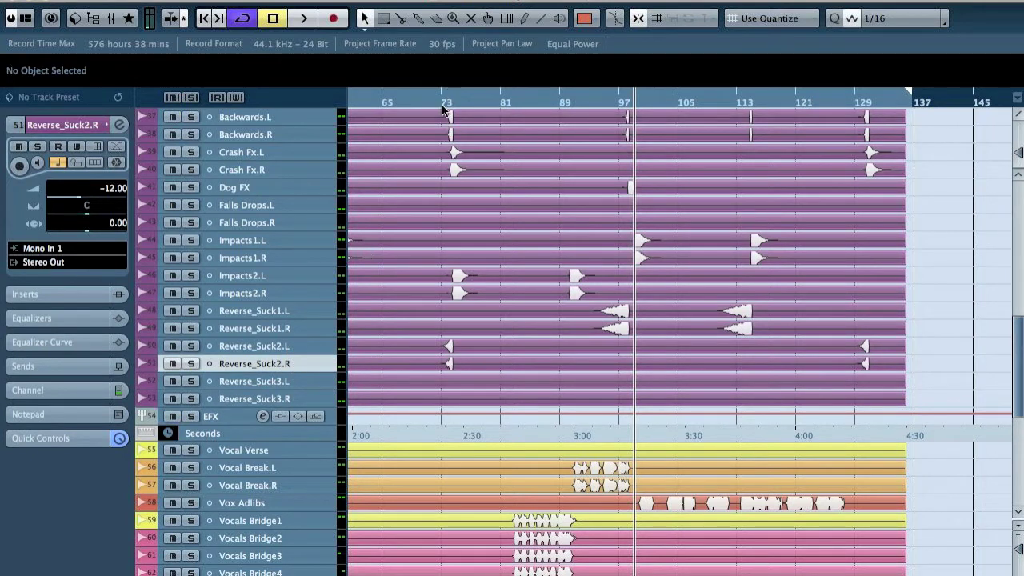
pyautogui.moveTo(445, 95); pyautogui.dragTo(441, 132)
pyautogui.keyDown('shift'); pyautogui.click(279, 348); pyautogui.keyUp('shift')
pyautogui.press('s')
pyautogui.press('space')
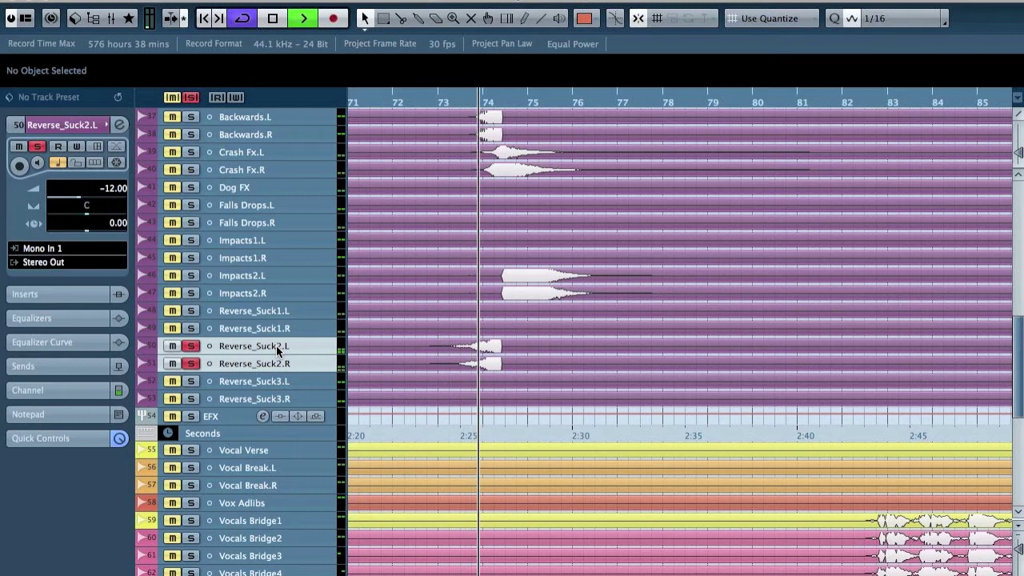
pyautogui.press('space')
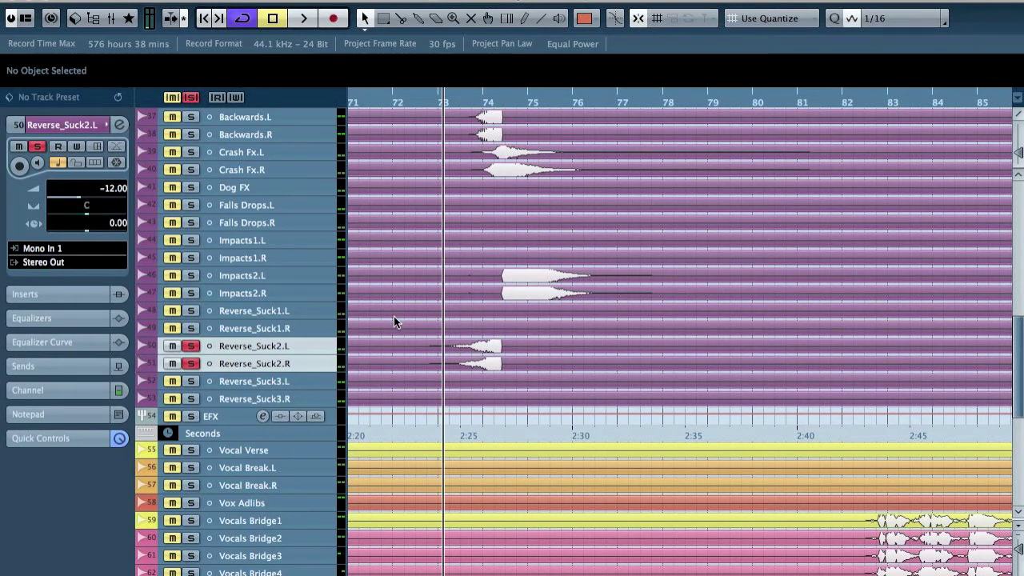
# Show the mixer, pan Reverse_Suck2.L hard left and Reverse_Suck2.R hard right, and link the two channels
pyautogui.press('F3')
pyautogui.hscroll(10, 542, 272)
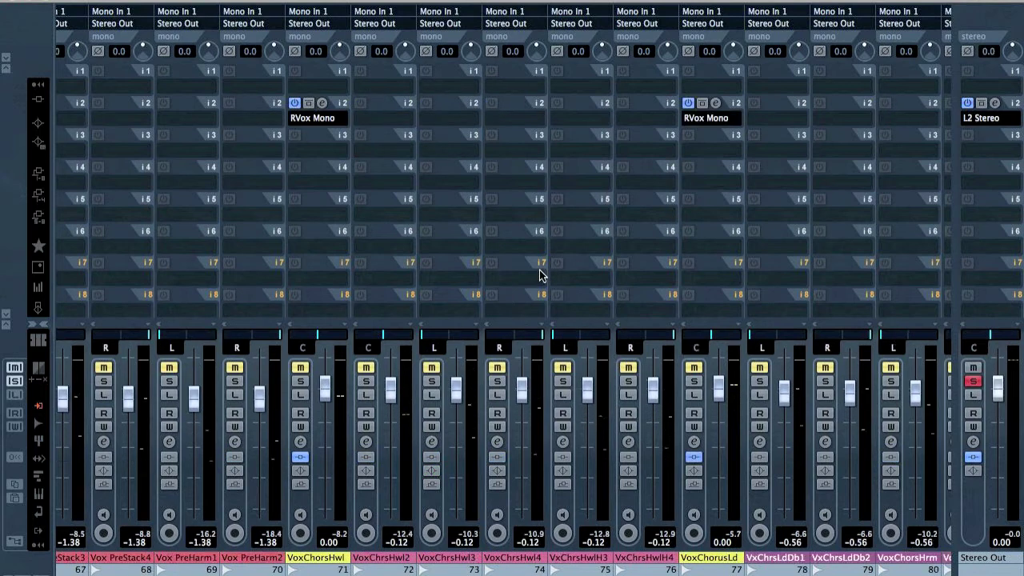
pyautogui.hscroll(-7, 541, 276)
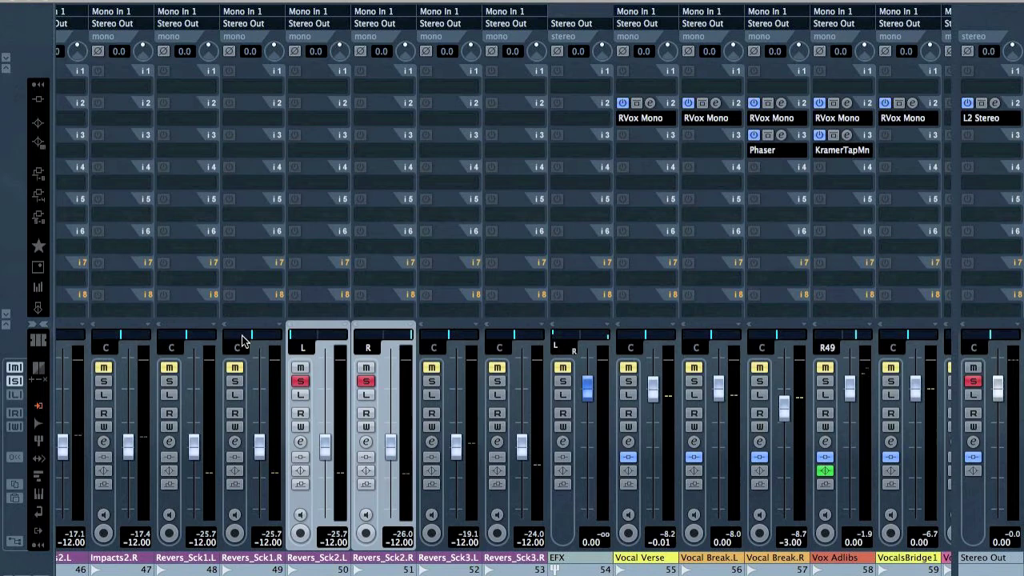
pyautogui.rightClick(367, 493)
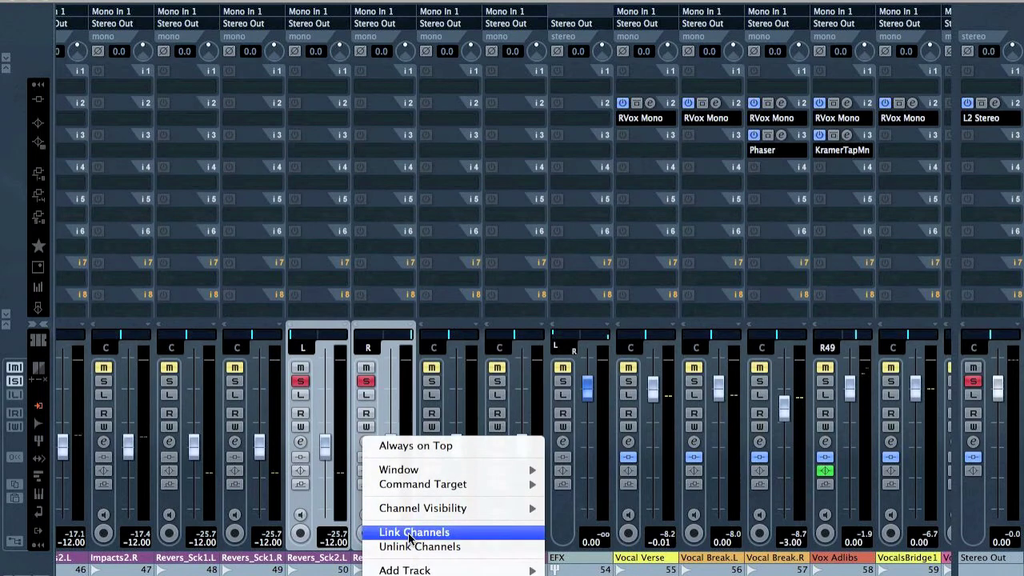
pyautogui.click(453, 531)
# Link the Reverse_Suck3.L and Reverse_Suck3.R channels and pan them hard left and hard right
pyautogui.click(434, 501)
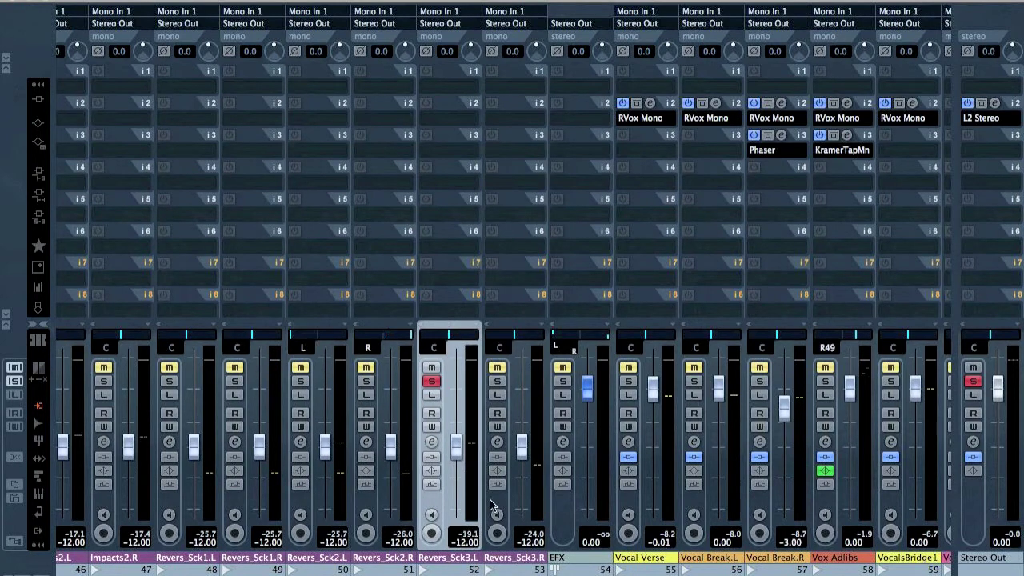
pyautogui.keyDown('shift'); pyautogui.click(492, 499); pyautogui.keyUp('shift')
pyautogui.rightClick(492, 499)
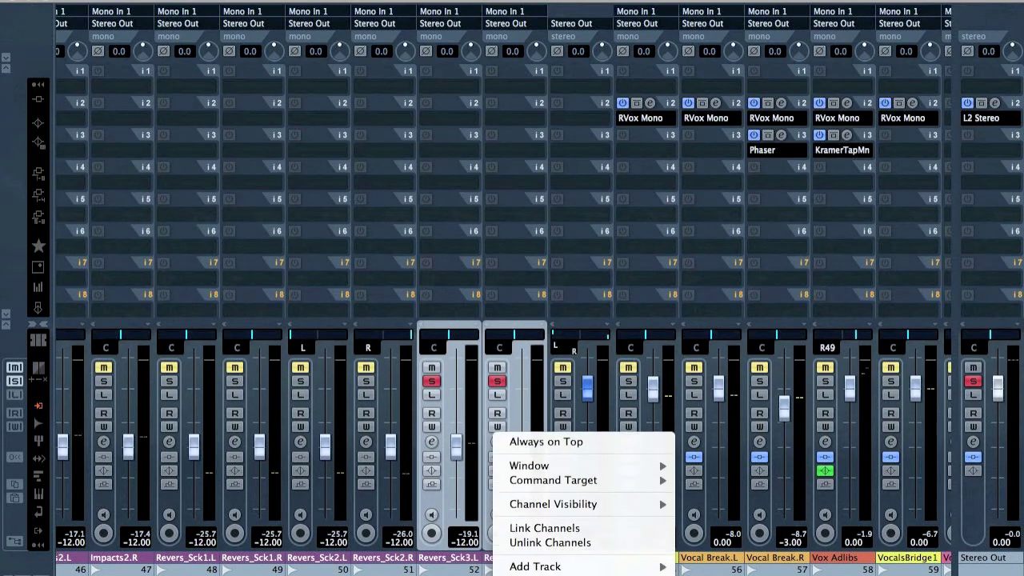
pyautogui.click(534, 514)
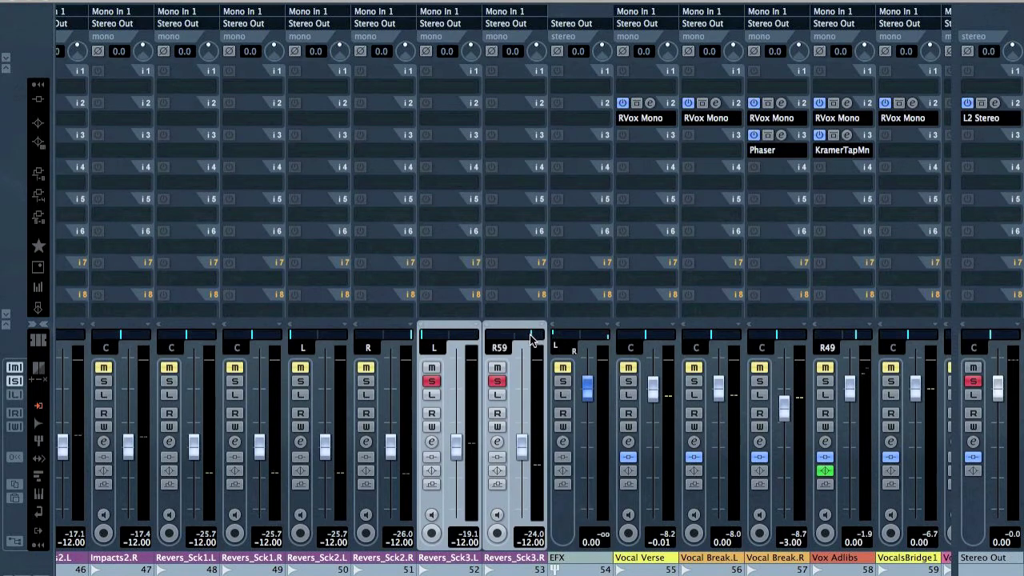
# Link the Reverse_Suck1.L and Reverse_Suck1.R channels and pan them hard left and hard right
pyautogui.click(225, 500)
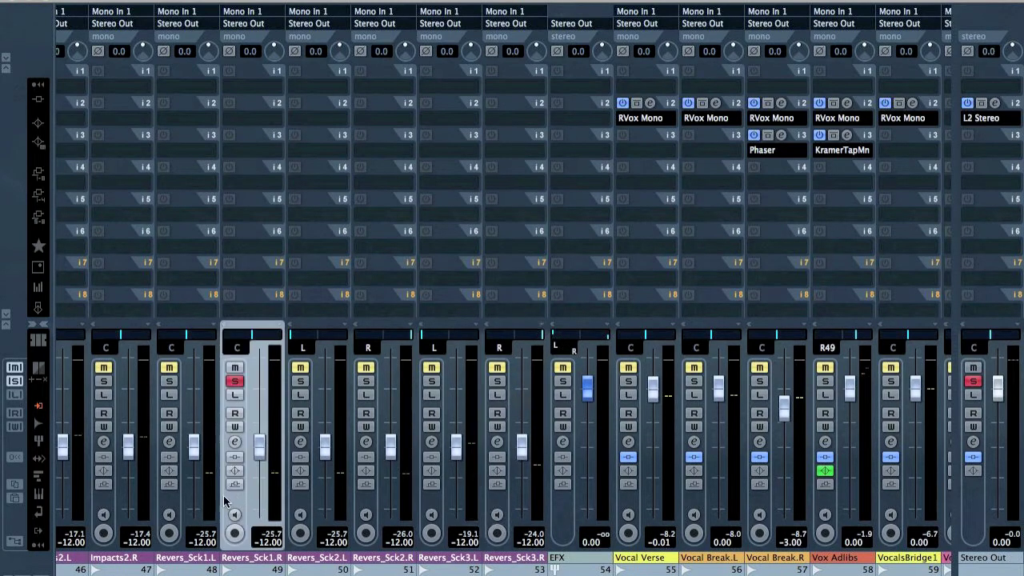
pyautogui.keyDown('shift'); pyautogui.click(160, 497); pyautogui.keyUp('shift')
pyautogui.rightClick(159, 497)
pyautogui.click(201, 537)
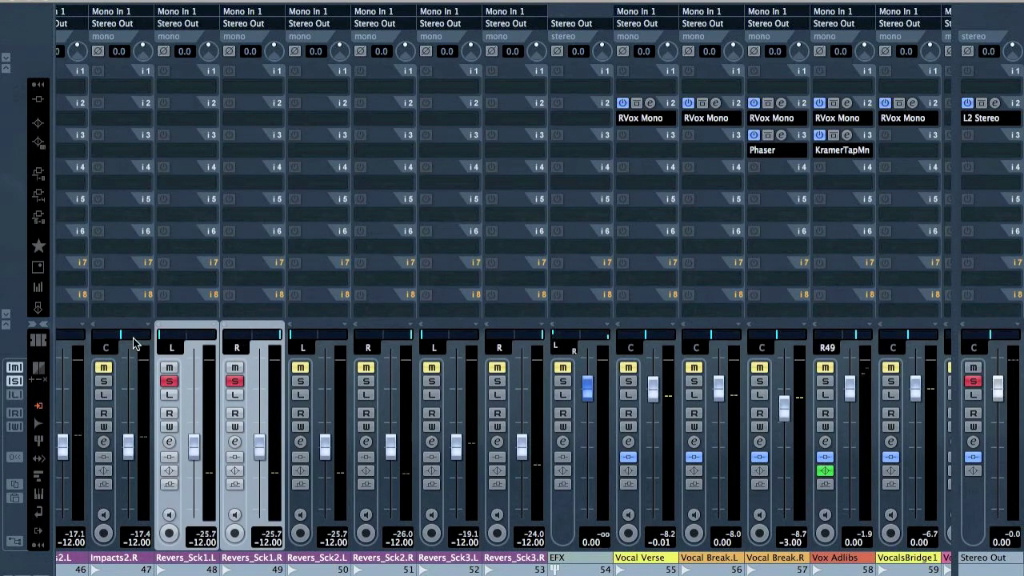
pyautogui.hscroll(-3, 344, 312)
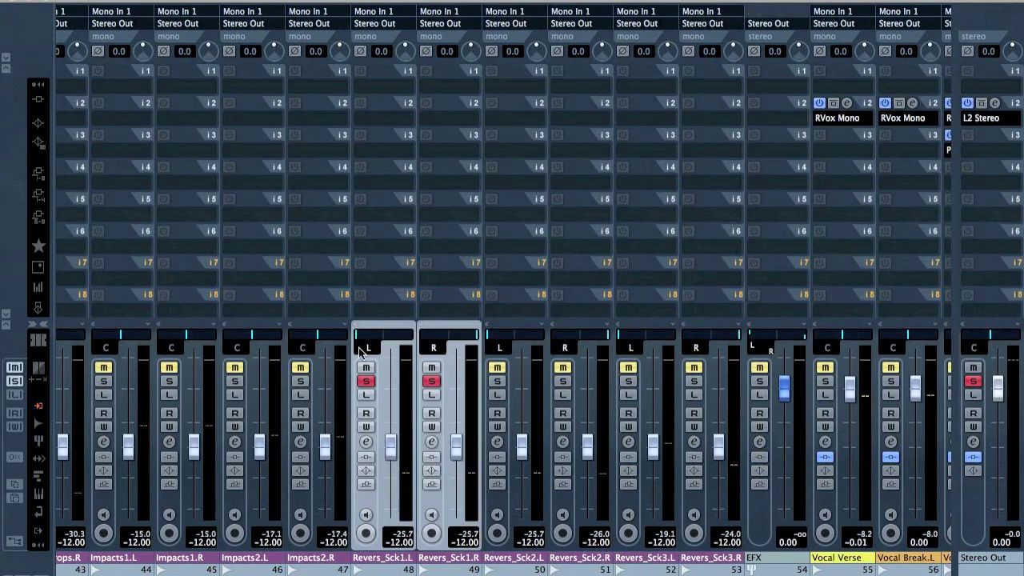
pyautogui.click(305, 498)
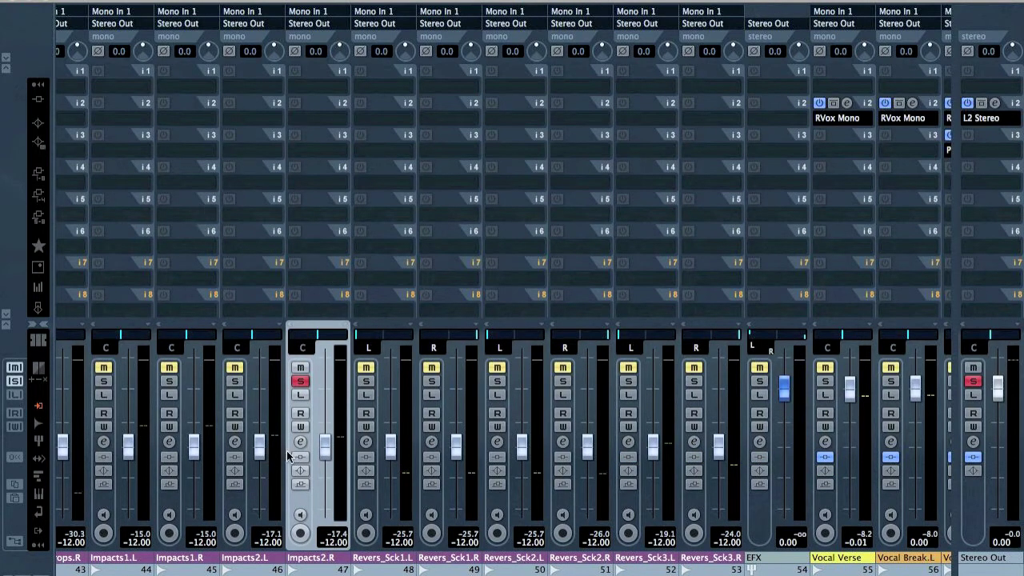
pyautogui.keyDown('shift'); pyautogui.click(237, 508); pyautogui.keyUp('shift')
pyautogui.rightClick(232, 506)
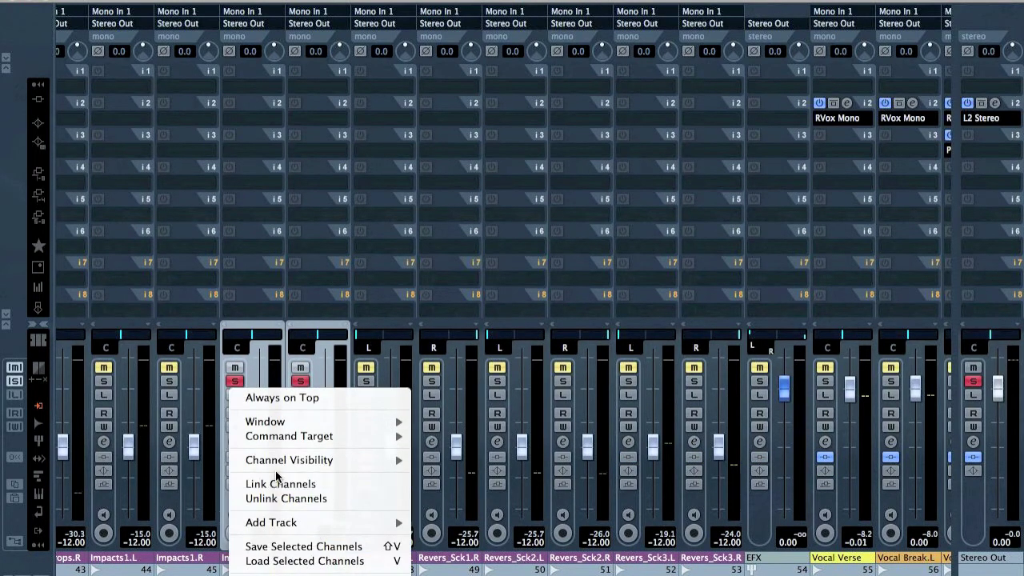
pyautogui.click(267, 286)
# Open the Key Commands settings and search for "link channels"
pyautogui.click(72, 0)
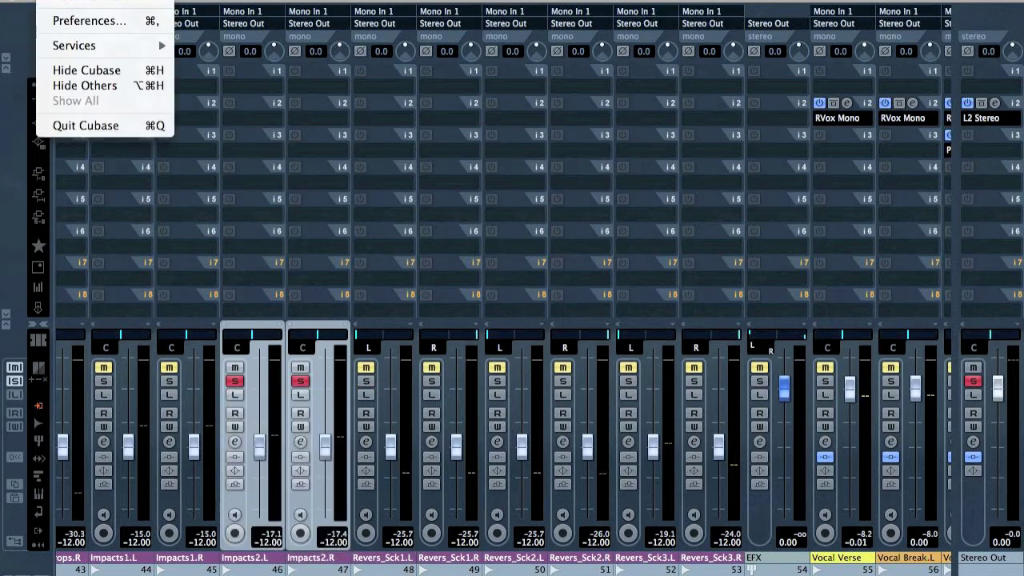
pyautogui.moveTo(112, 2)
pyautogui.click(189, 290)
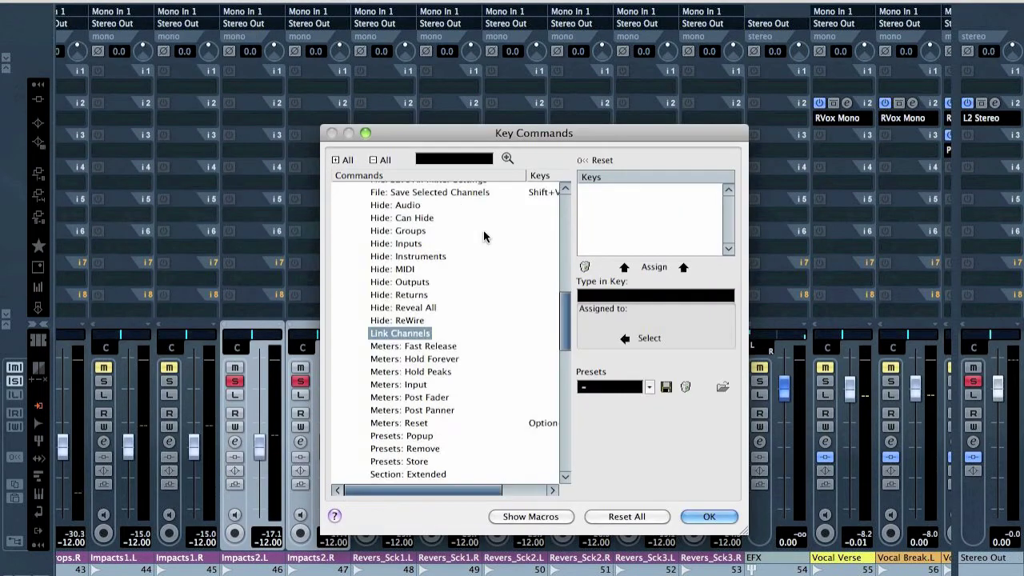
pyautogui.click(463, 158)
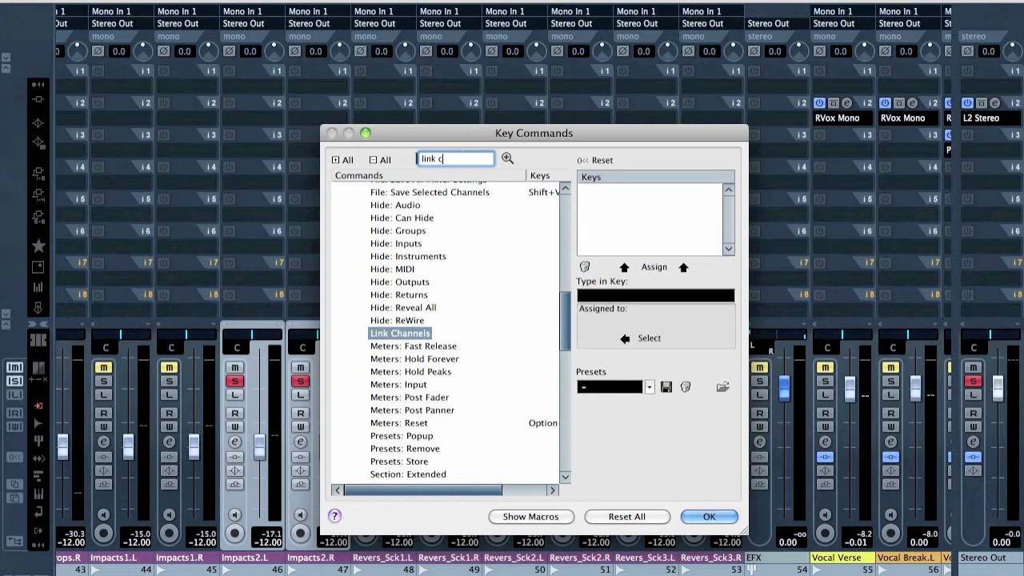
pyautogui.press('Return')
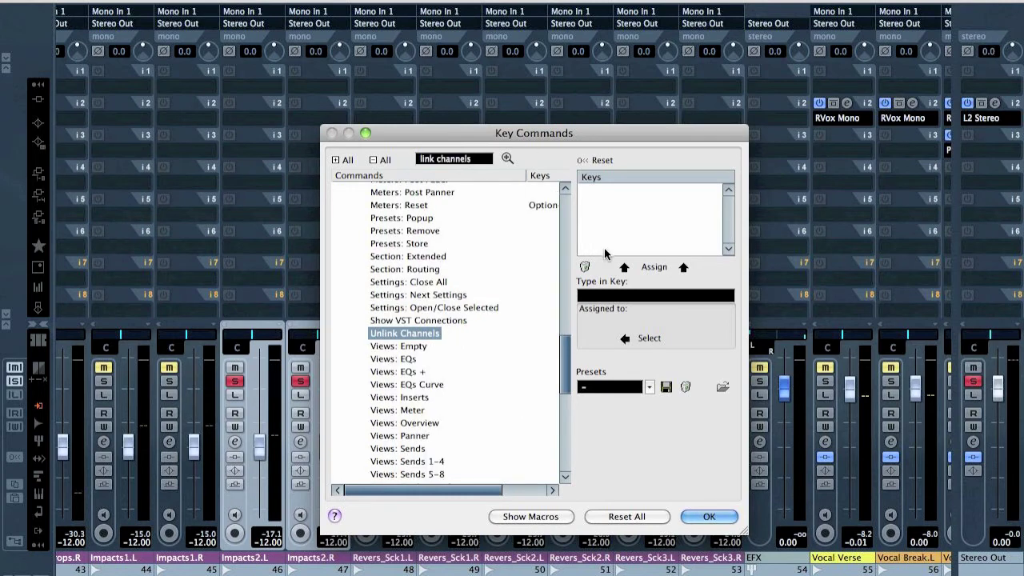
# Find the mixer's Link Channels command and try to assign Command+Shift+L to it, cancelling the reassignment
pyautogui.click(640, 296)
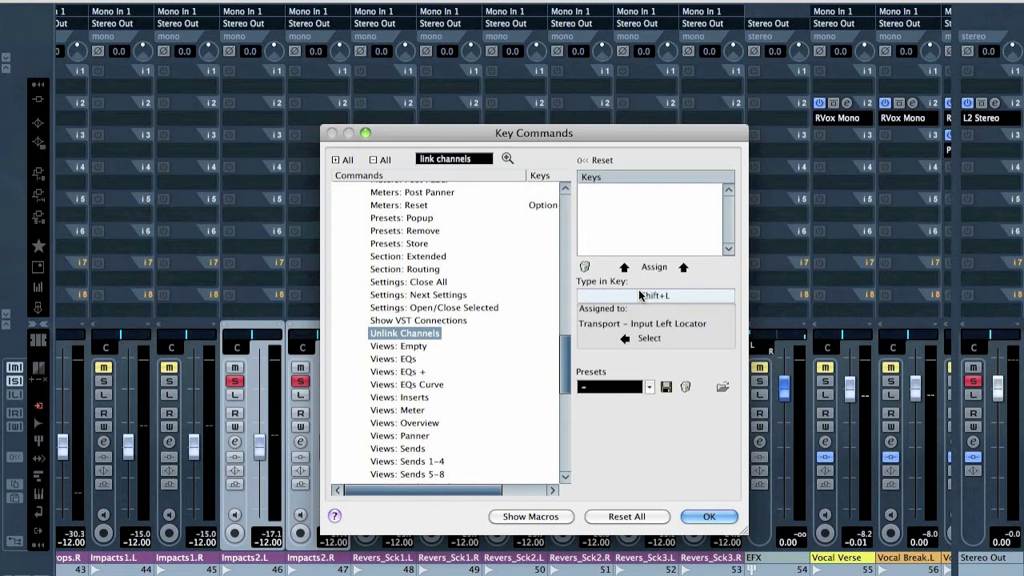
pyautogui.press('super+shift+l')
pyautogui.click(646, 269)
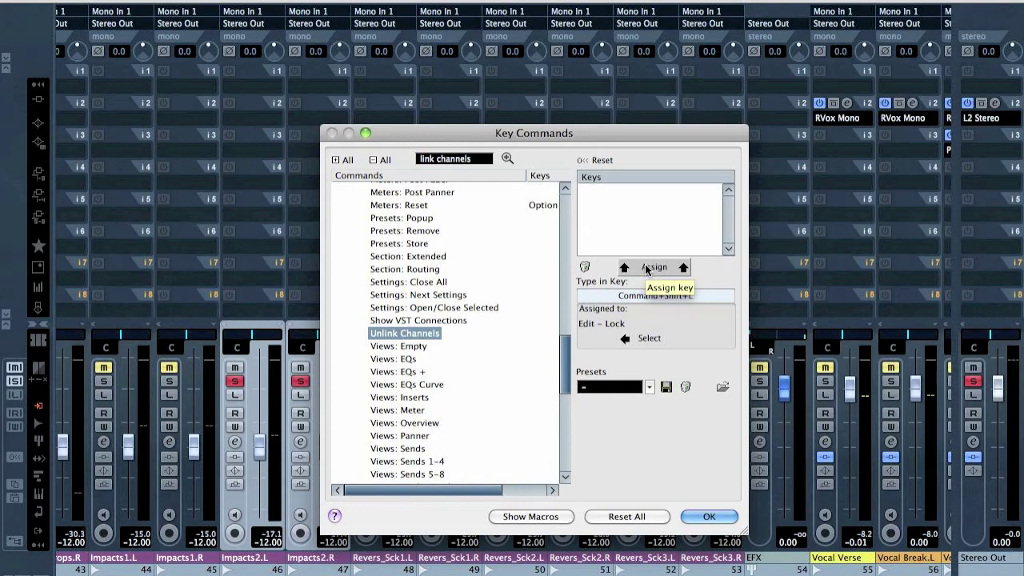
pyautogui.click(508, 158)
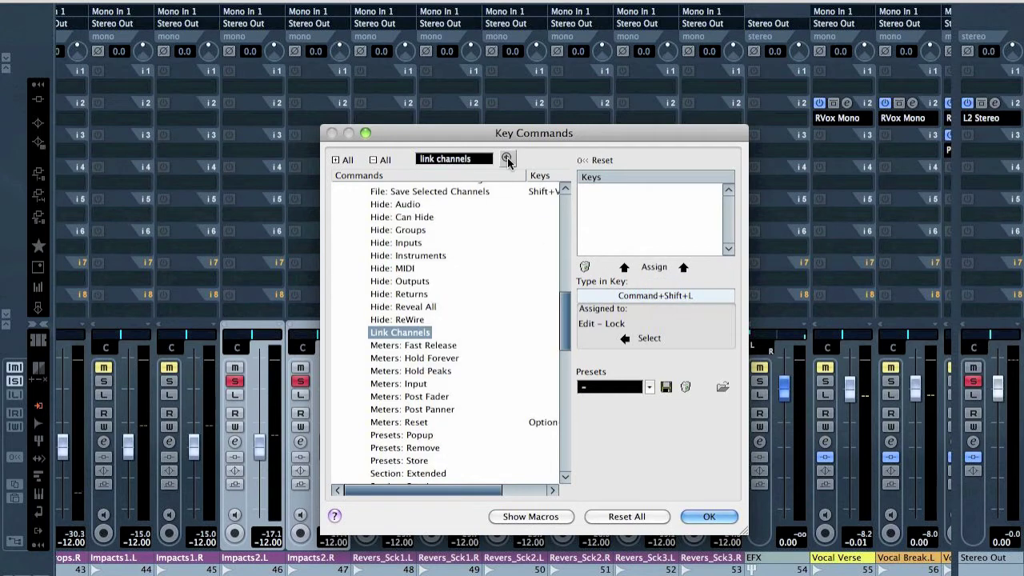
pyautogui.click(660, 269)
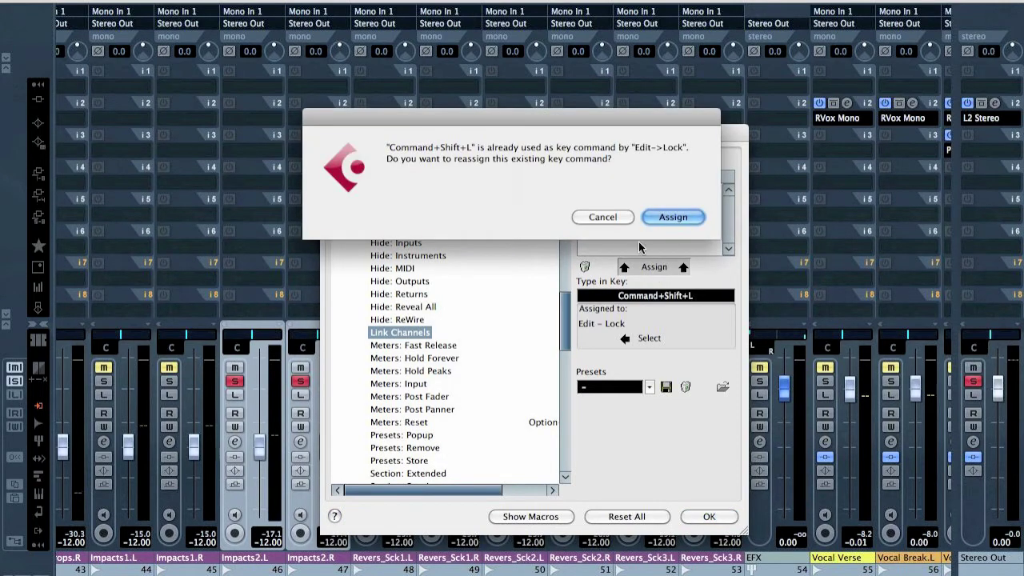
pyautogui.click(602, 217)
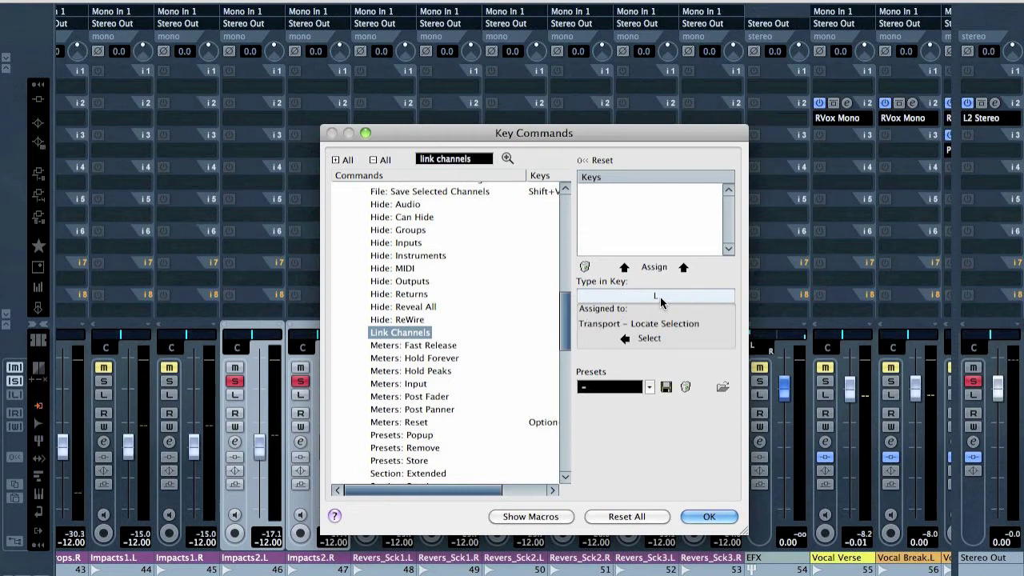
# Try several free keys for Link Channels and assign > as its key command
pyautogui.press('.')
pyautogui.press(',')
pyautogui.press('n')
pyautogui.press('v')
pyautogui.press('z')
pyautogui.click(659, 273)
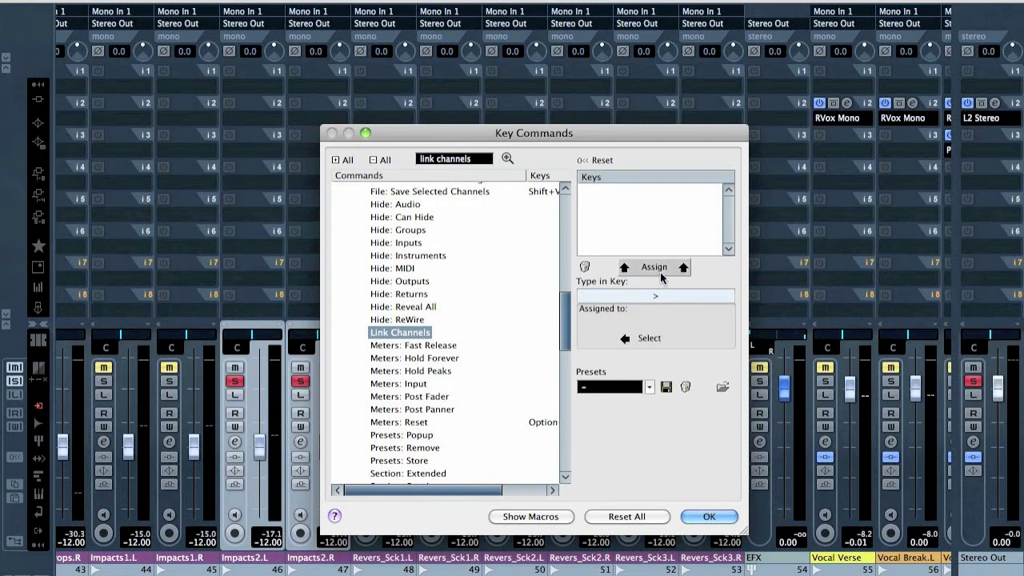
# Assign Option+Shift+> to the Unlink Channels command and close the Key Commands settings
pyautogui.click(450, 160)
pyautogui.write('unlink channels')
pyautogui.press('Return')
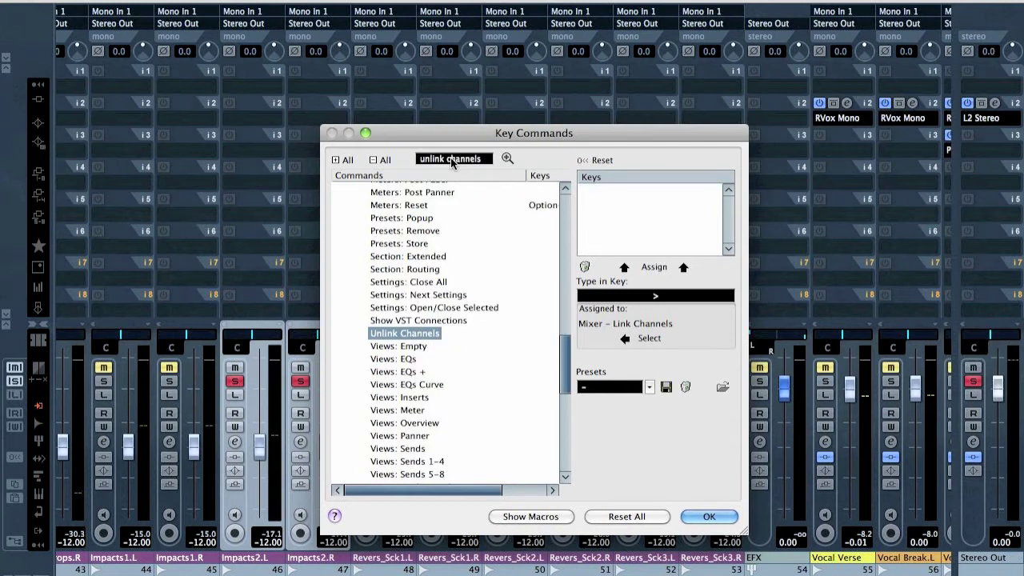
pyautogui.hotkey('alt', 'shift', '.')
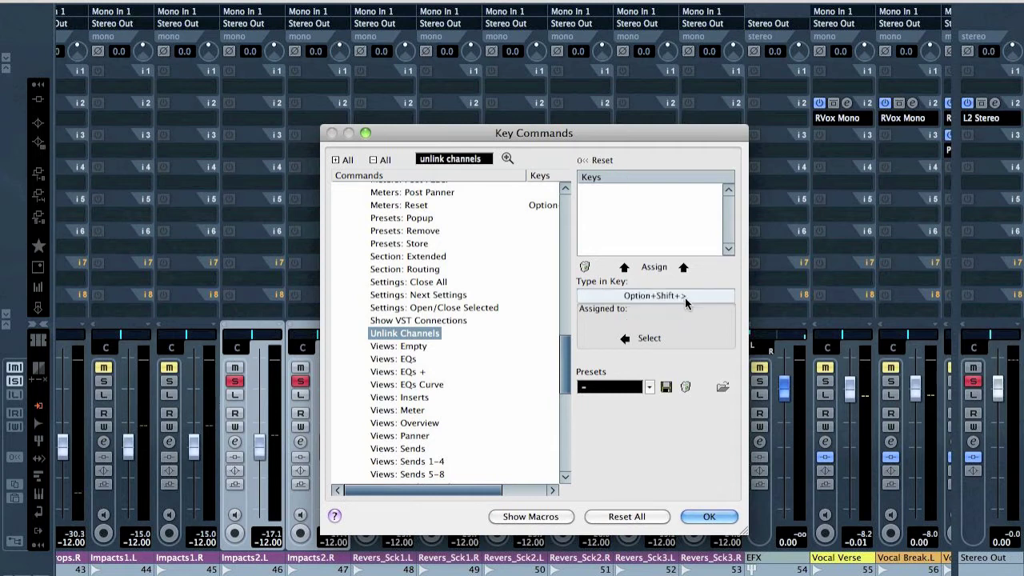
pyautogui.click(656, 268)
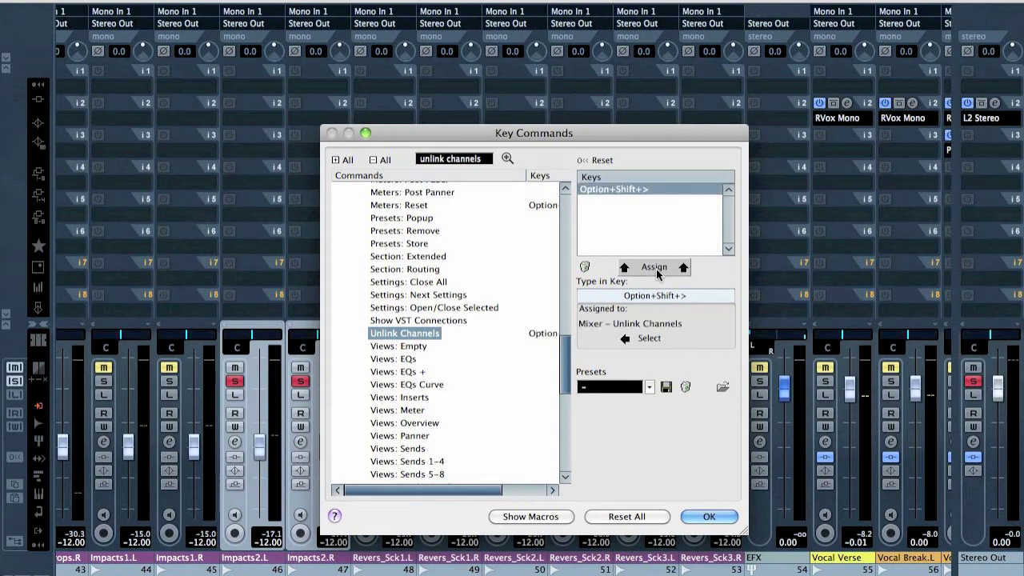
pyautogui.click(724, 516)
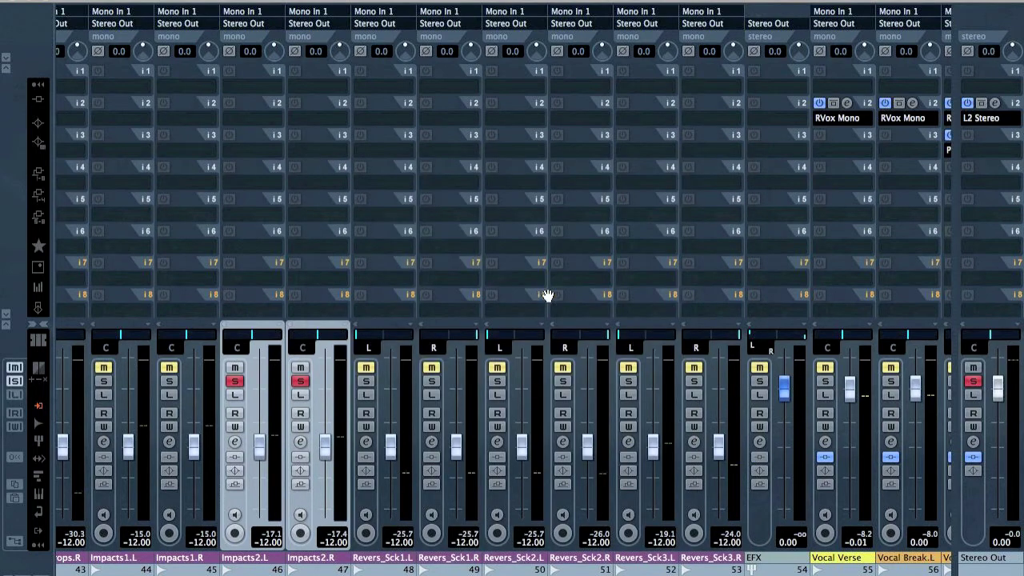
# Select the Impacts2.L and Impacts2.R channels together and take them out of solo
pyautogui.click(371, 491)
pyautogui.click(298, 497)
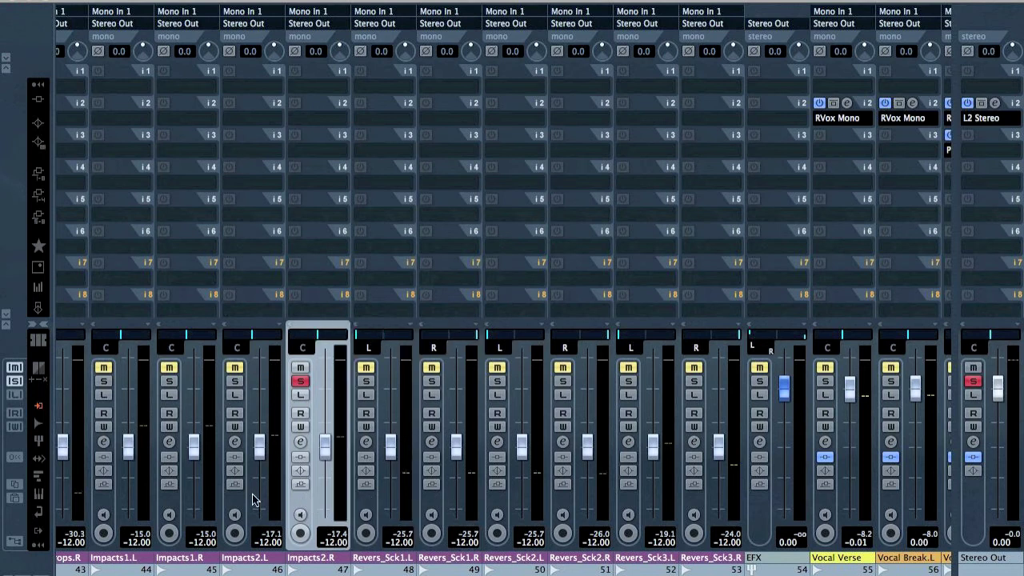
pyautogui.keyDown('shift'); pyautogui.click(244, 493); pyautogui.keyUp('shift')
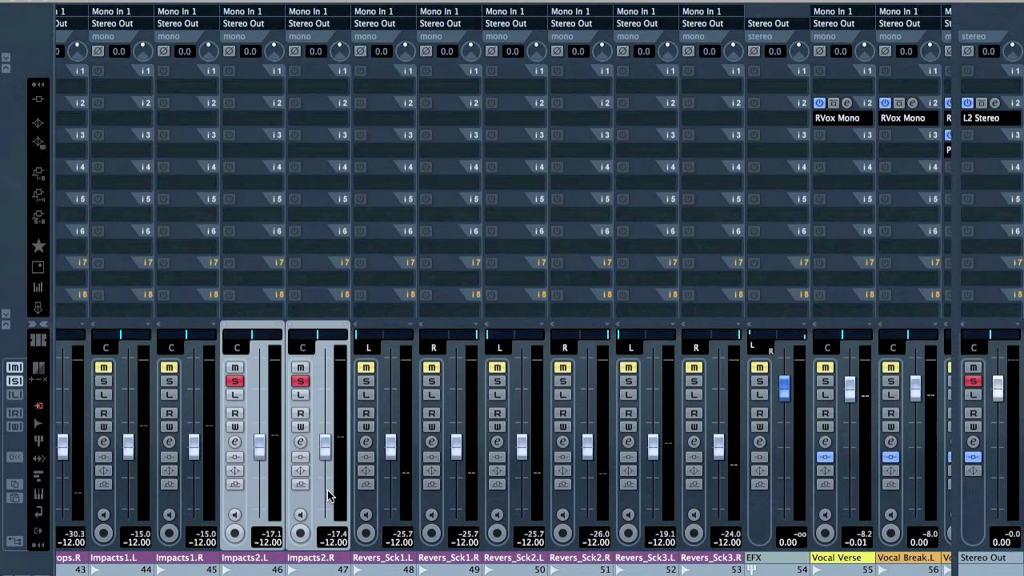
pyautogui.click(301, 382)
# Select the Impacts1.L/R channels and link them as a pair, and do the same for Falls Drops.L/R
pyautogui.hscroll(-3, 391, 368)
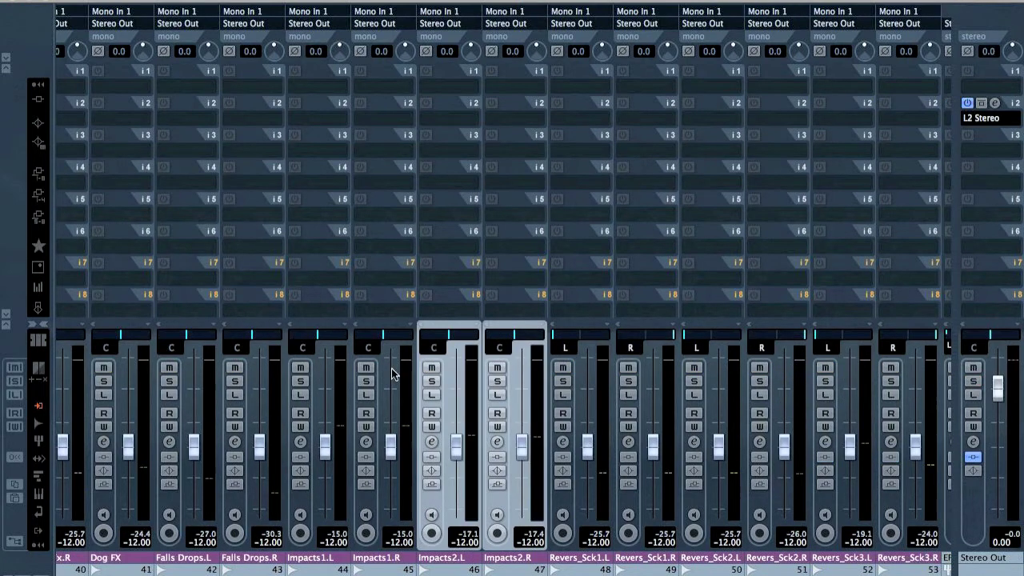
pyautogui.click(360, 503)
pyautogui.keyDown('shift'); pyautogui.click(300, 502); pyautogui.keyUp('shift')
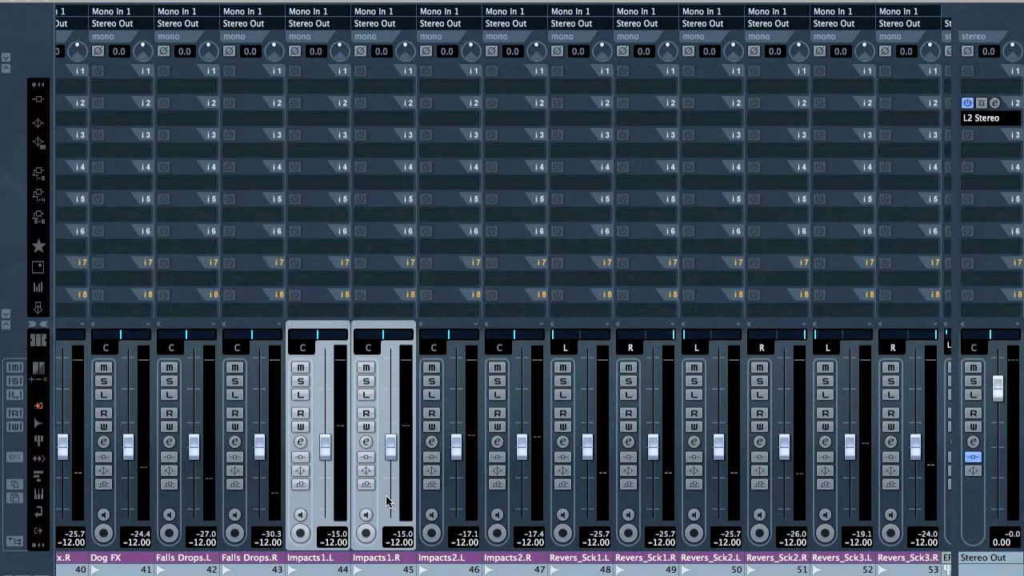
pyautogui.click(229, 500)
pyautogui.keyDown('shift'); pyautogui.click(165, 502); pyautogui.keyUp('shift')
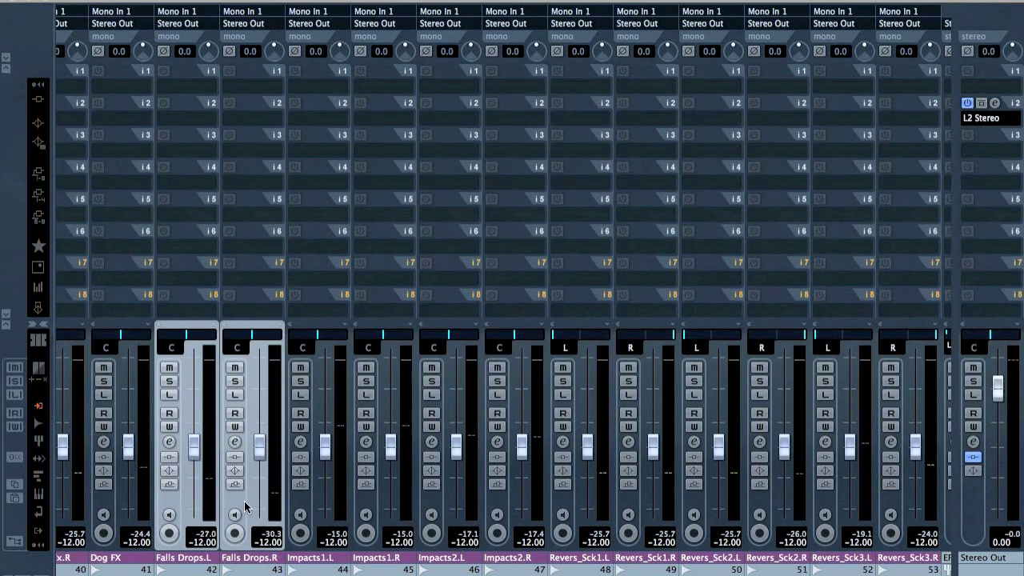
# Select and link the Crash Fx.L/R channels, followed by the Backwards.L/R channels
pyautogui.hscroll(-3, 250, 502)
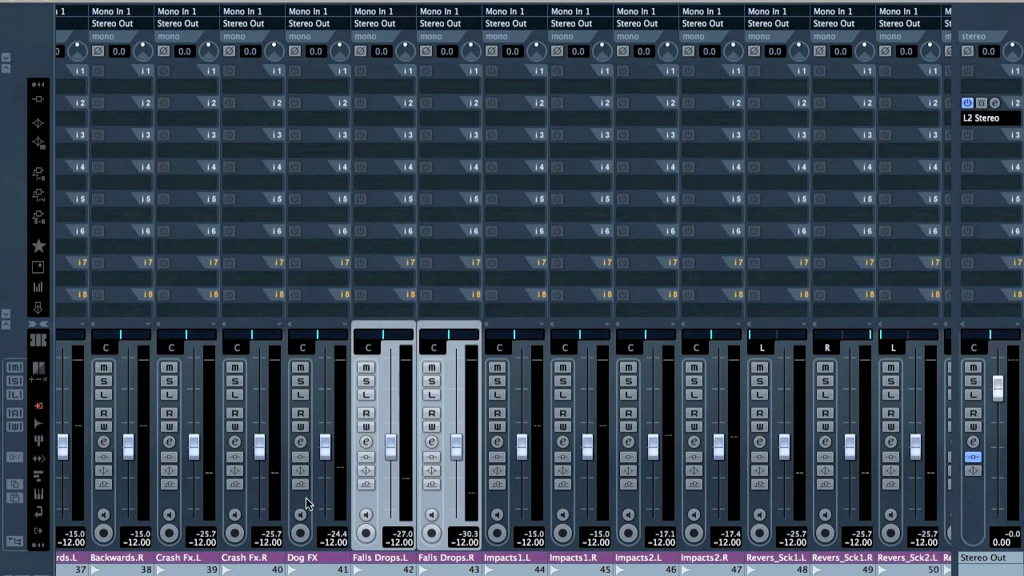
pyautogui.click(236, 499)
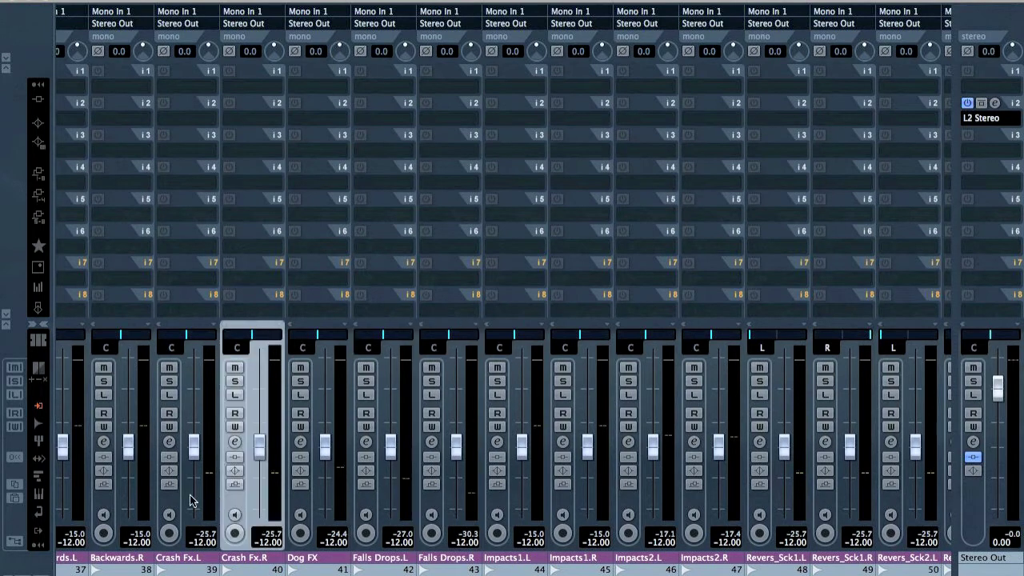
pyautogui.keyDown('shift'); pyautogui.click(193, 512); pyautogui.keyUp('shift')
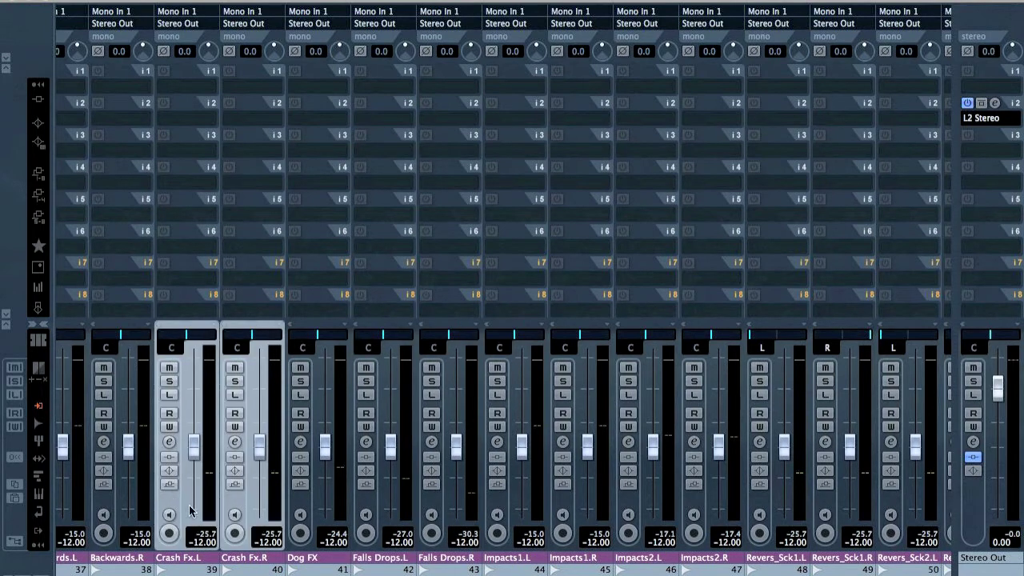
pyautogui.click(106, 506)
pyautogui.hscroll(-2, 253, 510)
pyautogui.keyDown('shift'); pyautogui.click(243, 502); pyautogui.keyUp('shift')
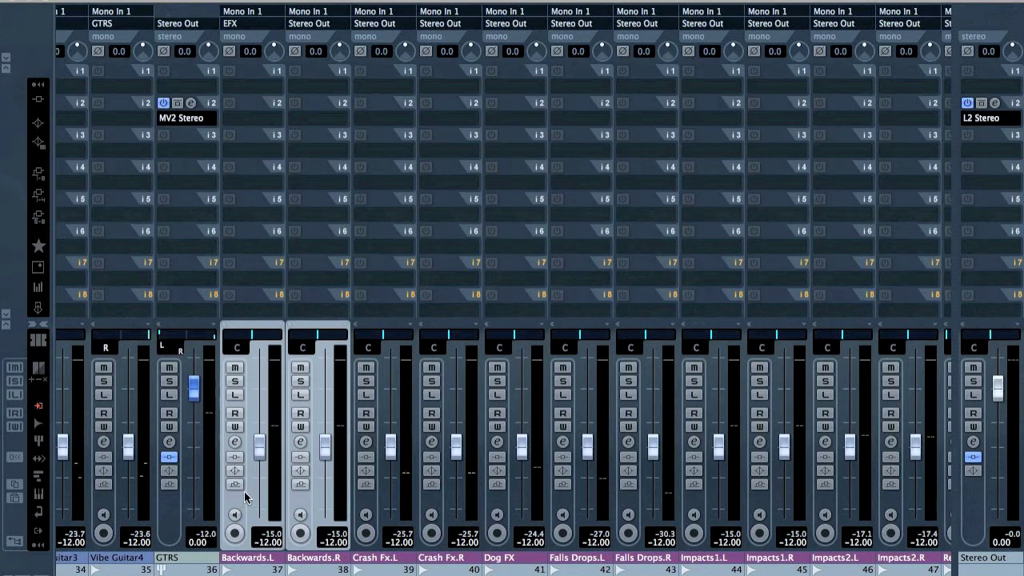
# Pan the Backwards, Crash Fx, Falls Drops, Impacts1 and Impacts2 pairs hard left and right according to their L/R names
pyautogui.moveTo(252, 334); pyautogui.dragTo(165, 333)
pyautogui.moveTo(319, 336); pyautogui.dragTo(297, 338)
pyautogui.moveTo(441, 336); pyautogui.dragTo(500, 336)
pyautogui.moveTo(649, 332)
pyautogui.mouseDown()
pyautogui.moveTo(715, 331)
pyautogui.moveTo(644, 331)
pyautogui.mouseUp()
pyautogui.moveTo(776, 334); pyautogui.dragTo(803, 344)
pyautogui.moveTo(906, 336); pyautogui.dragTo(947, 340)
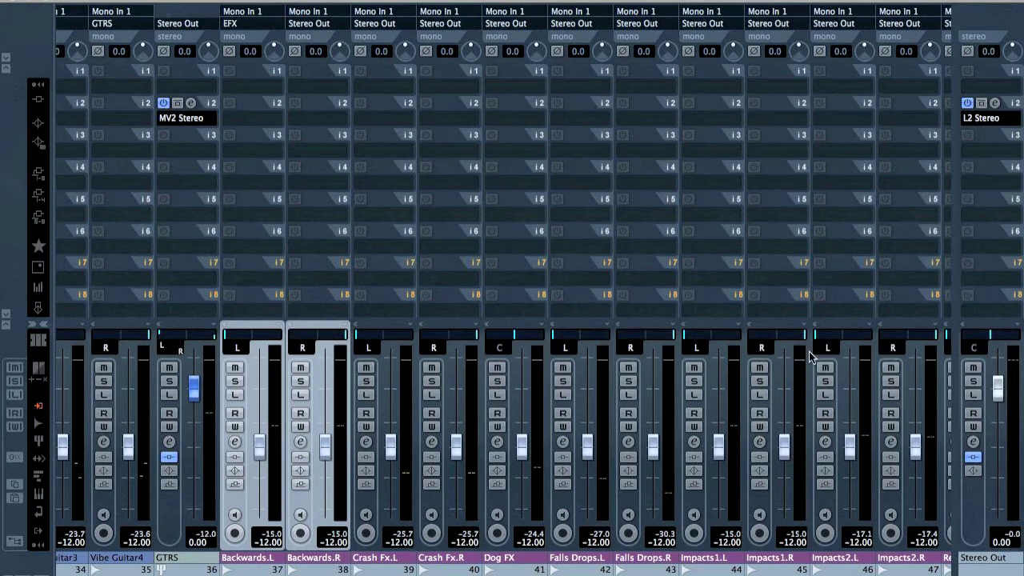
pyautogui.hscroll(2, 745, 369)
pyautogui.hscroll(4, 739, 361)
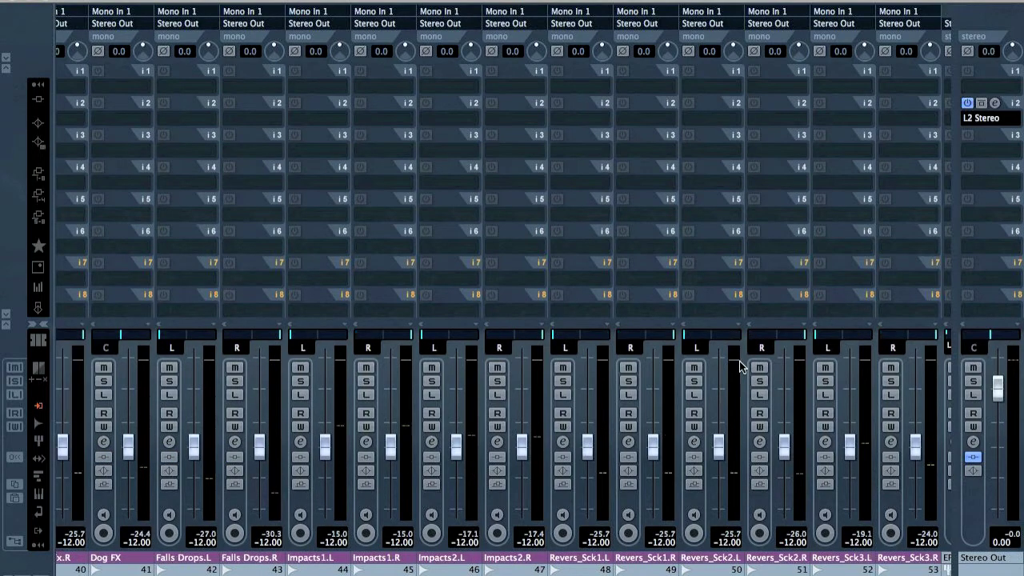
# In the project window's track list, move the Impacts2 pair below Crash Fx.R and the Reverse_Suck2 pair below Dog FX
pyautogui.press('F3')
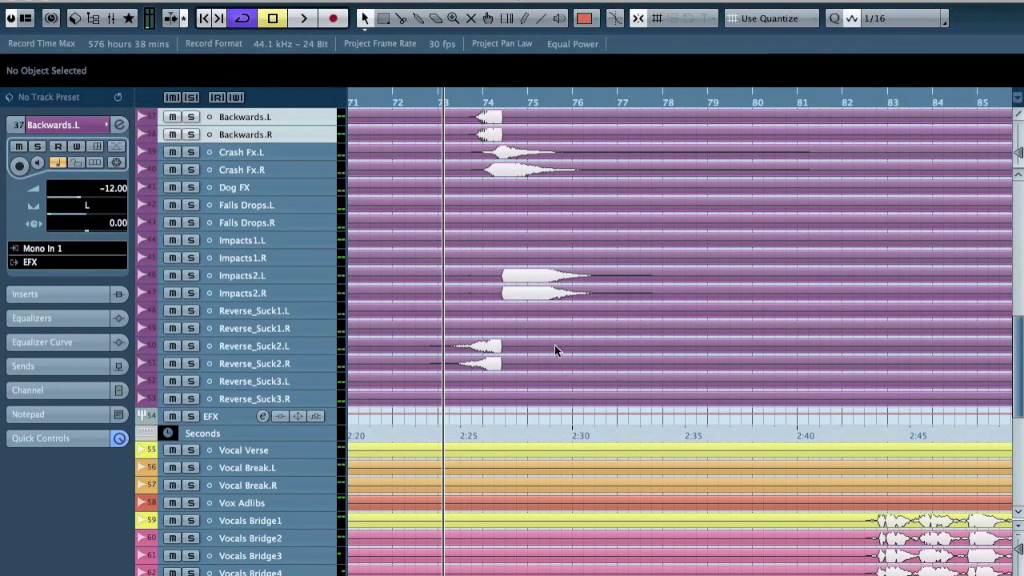
pyautogui.press('g')
pyautogui.press('g')
pyautogui.press('g')
pyautogui.press('g')
pyautogui.press('g')
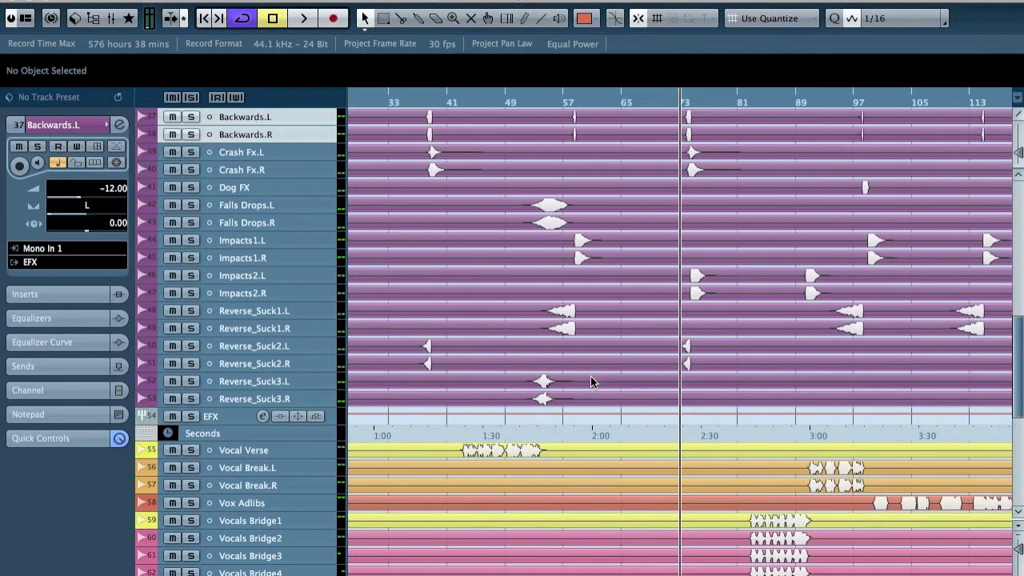
pyautogui.press('g')
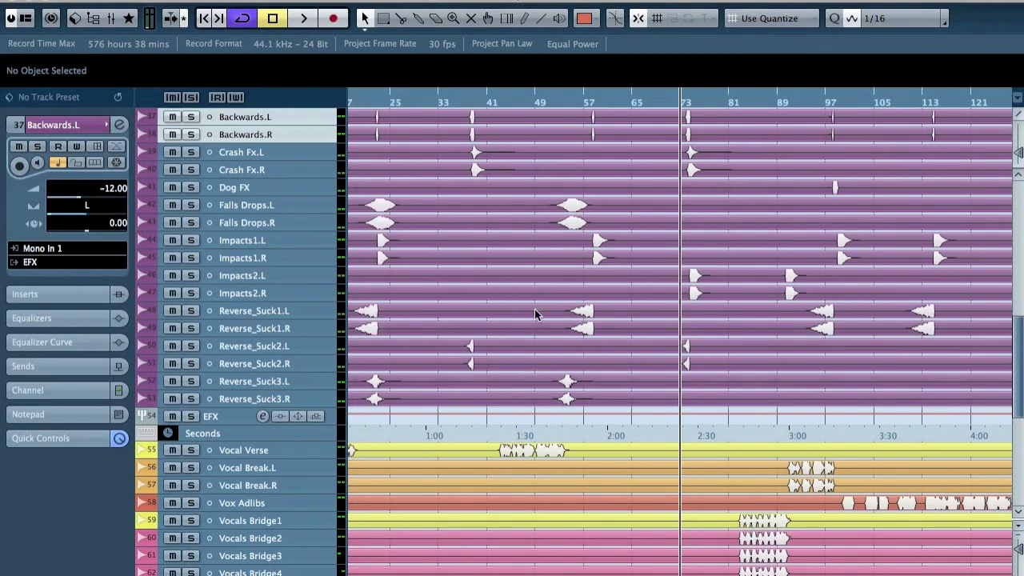
pyautogui.click(269, 136)
pyautogui.click(284, 276)
pyautogui.moveTo(273, 270); pyautogui.dragTo(268, 182)
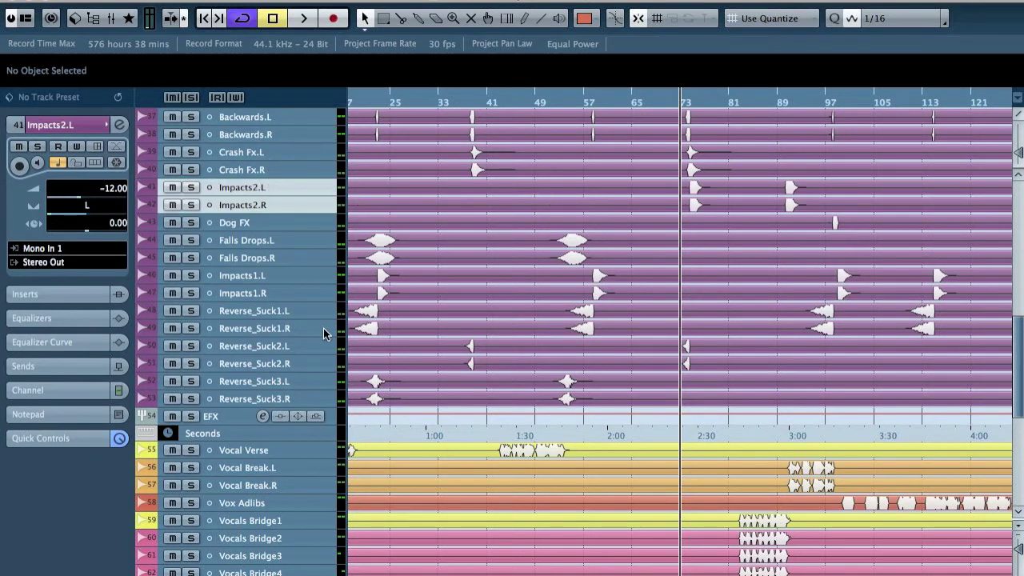
pyautogui.click(295, 343)
pyautogui.moveTo(291, 345); pyautogui.dragTo(272, 237)
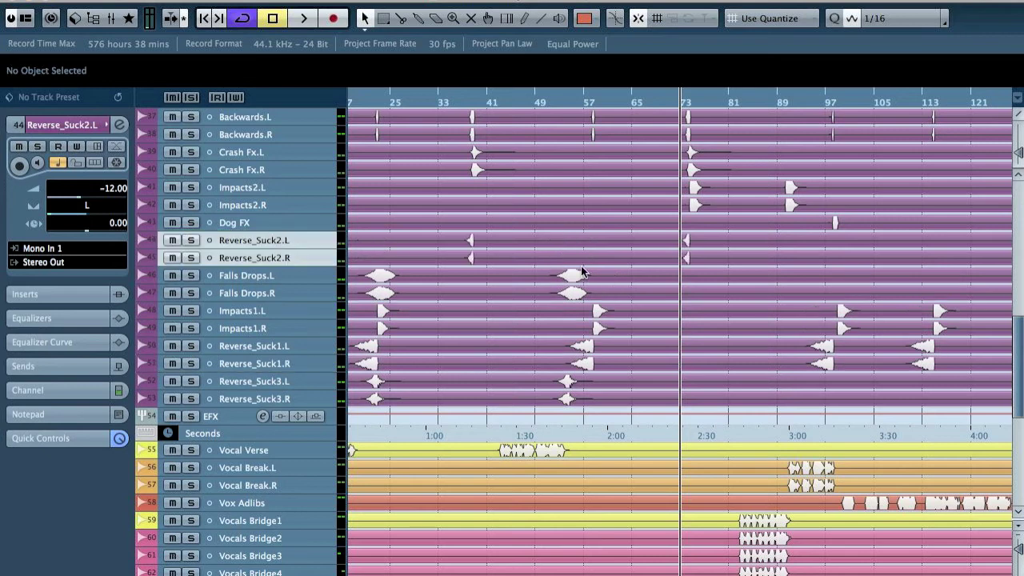
# Move the Falls Drops pair to just above the EFX group and place the Impacts1 pair directly above it
pyautogui.hscroll(-3, 468, 352)
pyautogui.moveTo(287, 273); pyautogui.dragTo(284, 404)
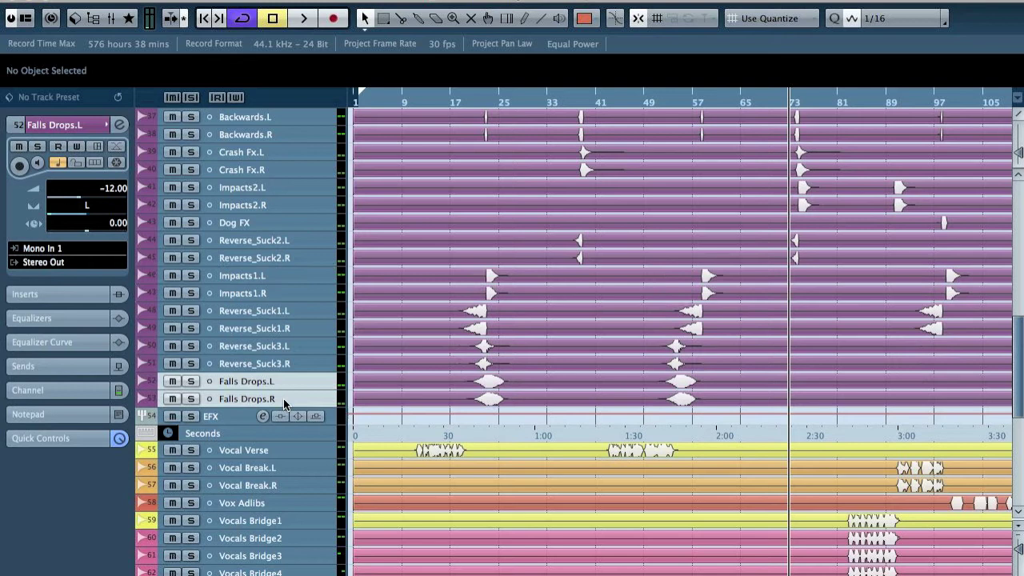
pyautogui.moveTo(278, 293); pyautogui.dragTo(276, 370)
pyautogui.scroll(4, 499, 312)
pyautogui.scroll(-4, 403, 379)
# Gather the Backwards, Reverse_Suck2 and Crash Fx pairs in that order and move them together below Falls Drops.R
pyautogui.moveTo(267, 119); pyautogui.dragTo(273, 324)
pyautogui.moveTo(258, 204); pyautogui.dragTo(256, 338)
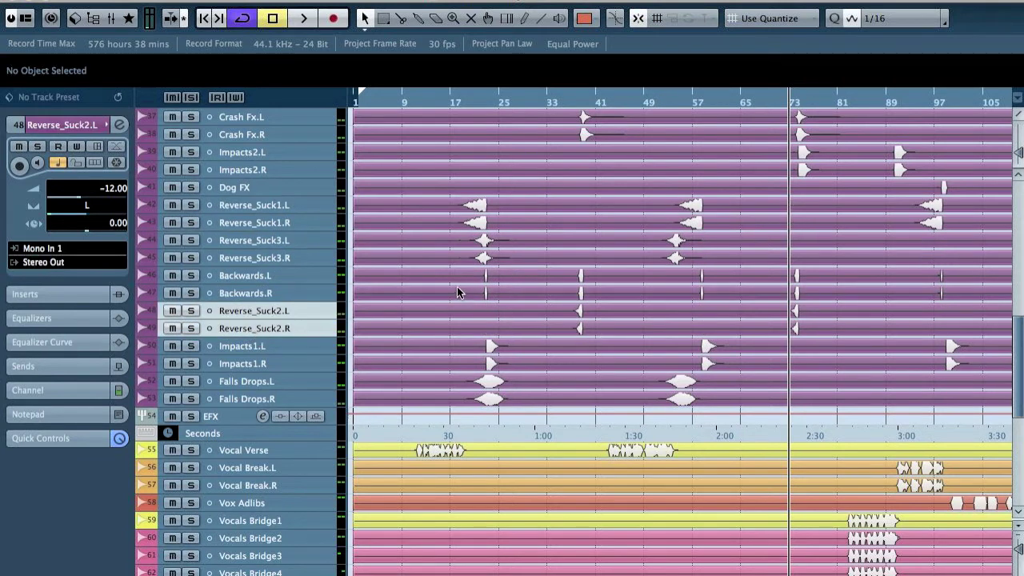
pyautogui.moveTo(254, 138); pyautogui.dragTo(269, 329)
pyautogui.keyDown('shift'); pyautogui.click(285, 240); pyautogui.keyUp('shift')
pyautogui.moveTo(285, 240); pyautogui.dragTo(283, 387)
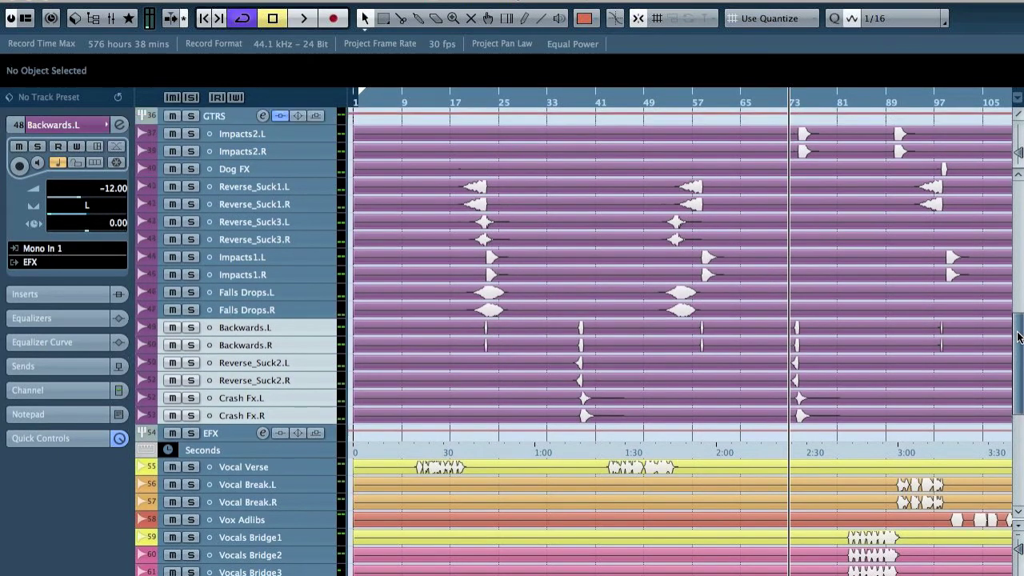
# Move the Reverse_Suck3 pair above the Reverse_Suck1 pair
pyautogui.moveTo(1019, 335); pyautogui.dragTo(1019, 330)
pyautogui.hscroll(5, 1003, 335)
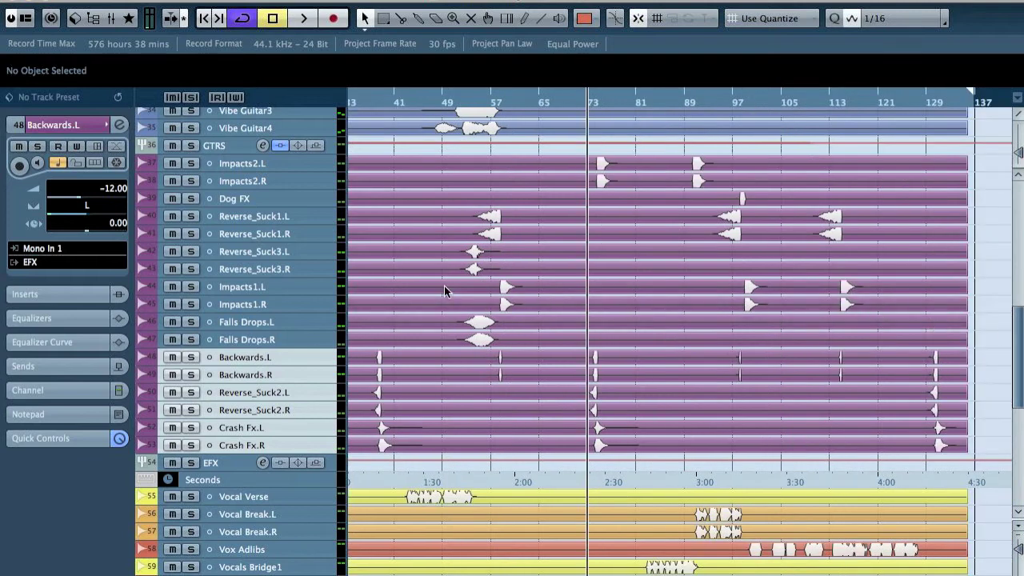
pyautogui.moveTo(284, 254); pyautogui.dragTo(281, 212)
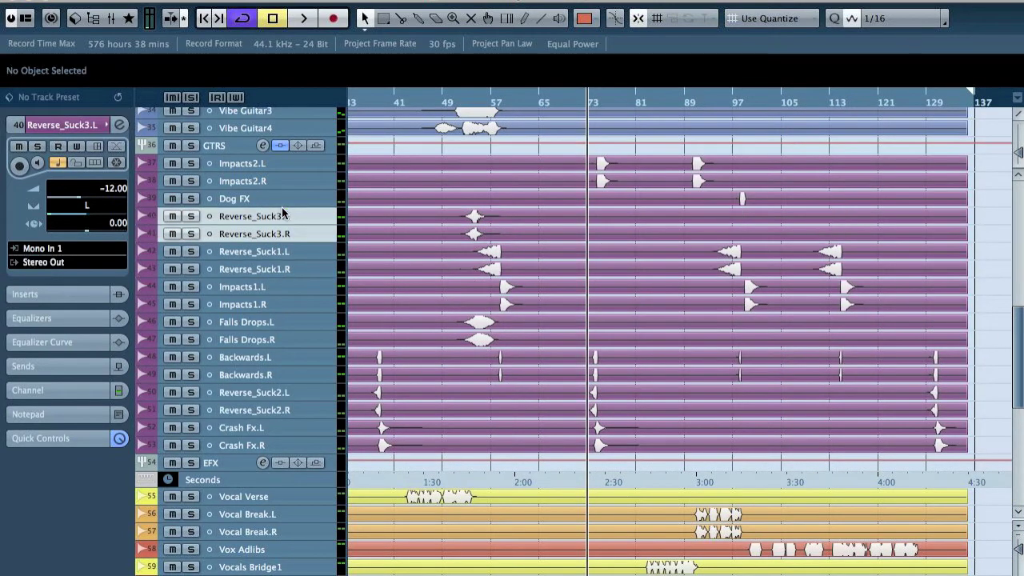
# Move the Impacts2 pair below Crash Fx.R, and place the Dog FX track after it, just above the EFX group
pyautogui.press('h')
pyautogui.press('g')
pyautogui.moveTo(243, 161); pyautogui.dragTo(244, 440)
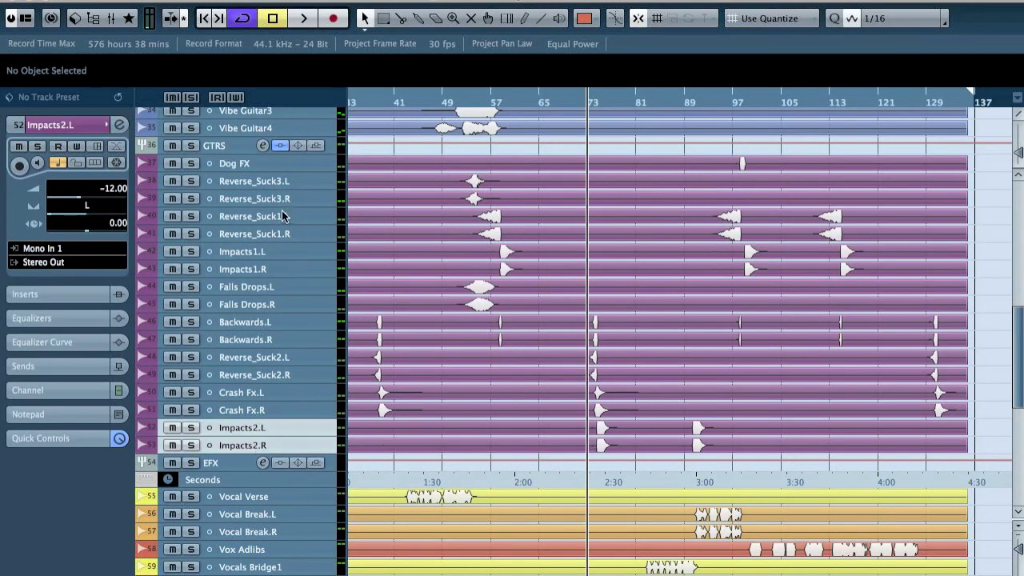
pyautogui.moveTo(268, 160); pyautogui.dragTo(278, 447)
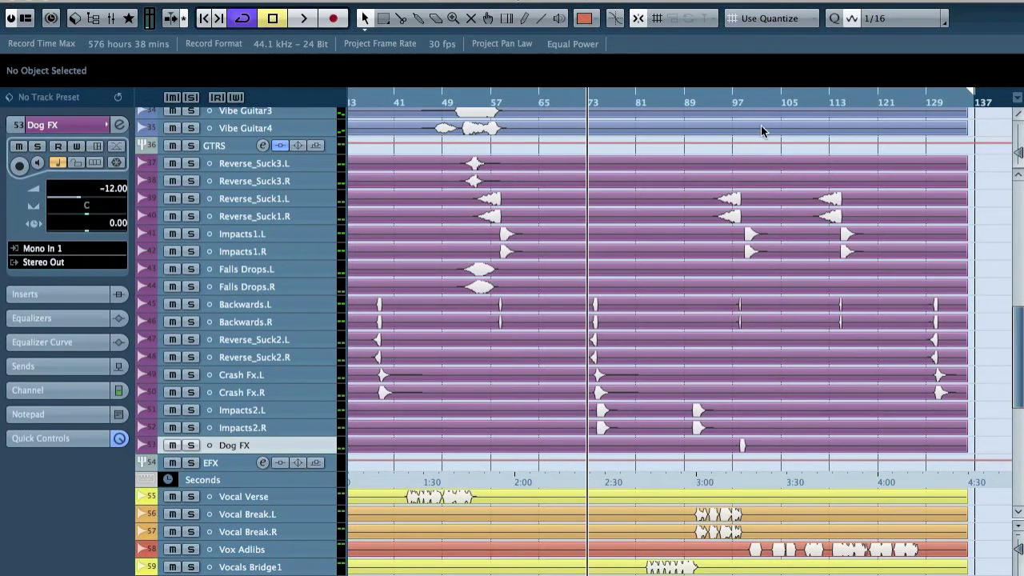
# Solo the Dog FX track and audition it from just before its sound after bar 97
pyautogui.moveTo(733, 109); pyautogui.dragTo(733, 128)
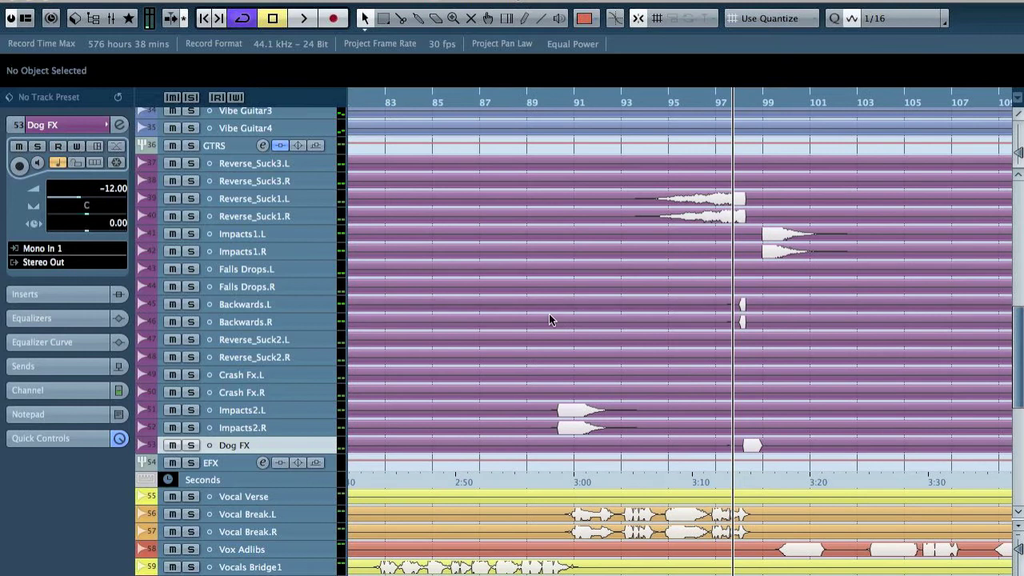
pyautogui.press('s')
pyautogui.press('space')
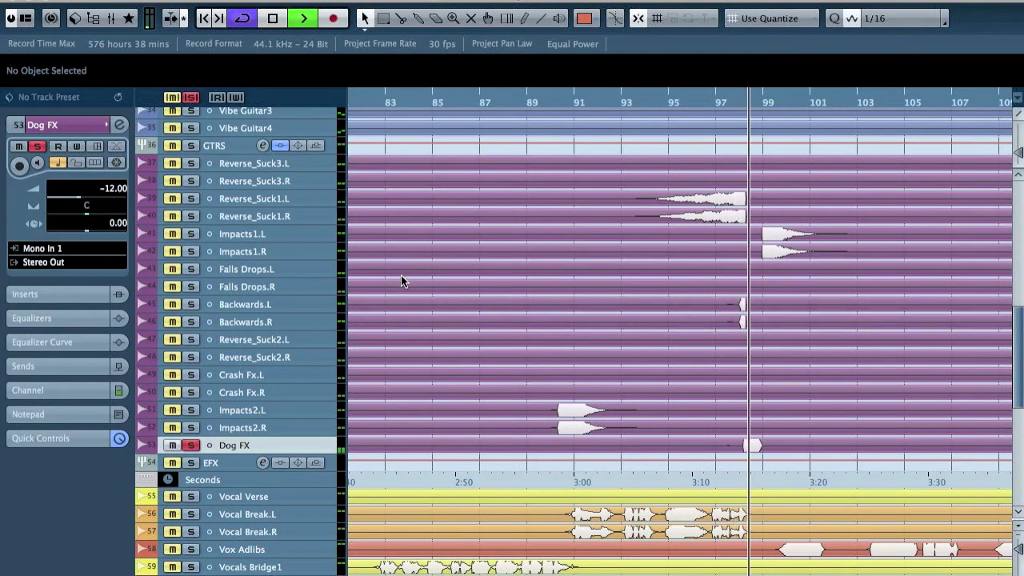
pyautogui.press('space')
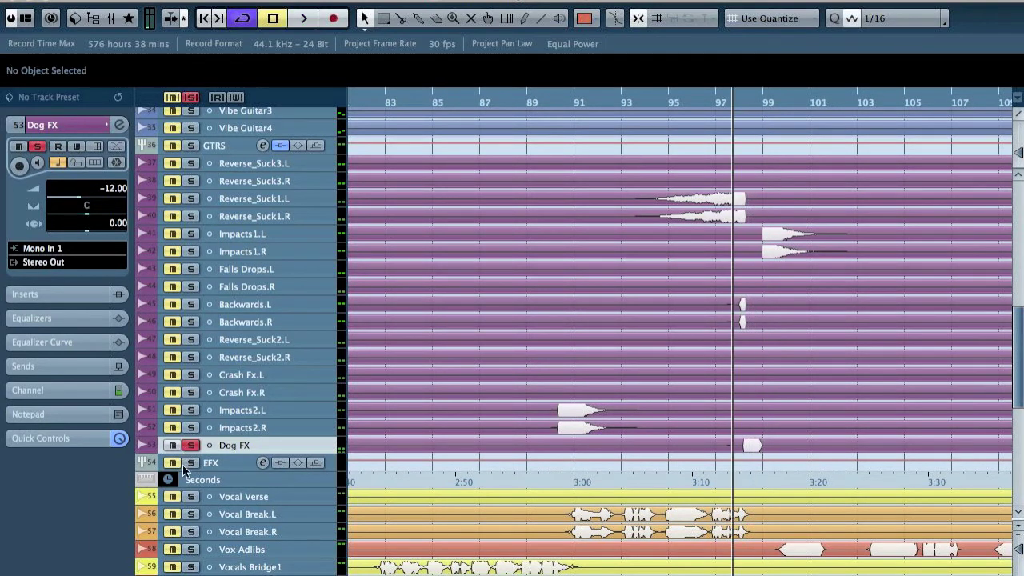
# Solo the EFX group alongside Dog FX, audition the passage repeatedly, and clear all solos
pyautogui.click(180, 463)
pyautogui.press('space')
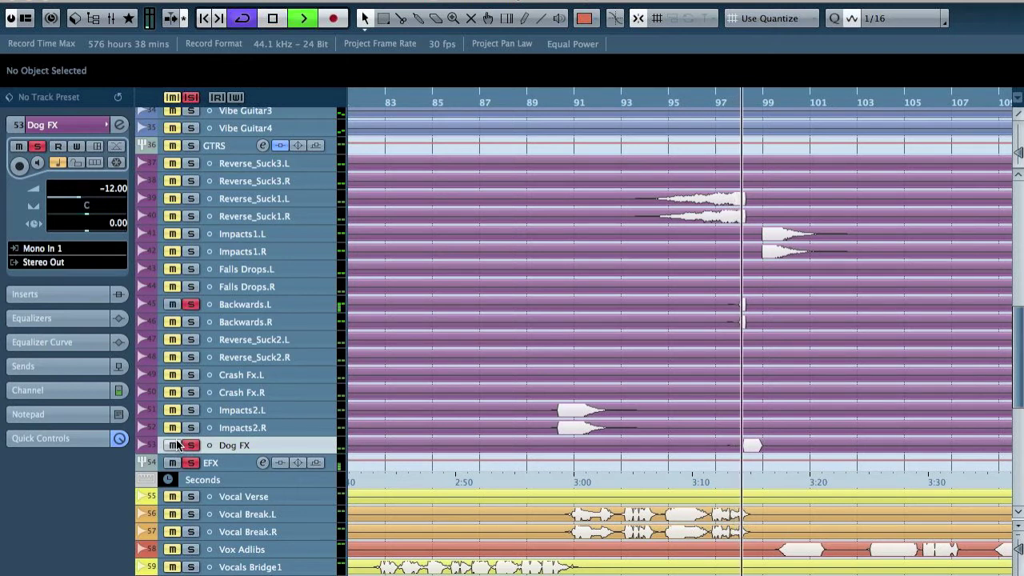
pyautogui.press('space')
pyautogui.press('space')
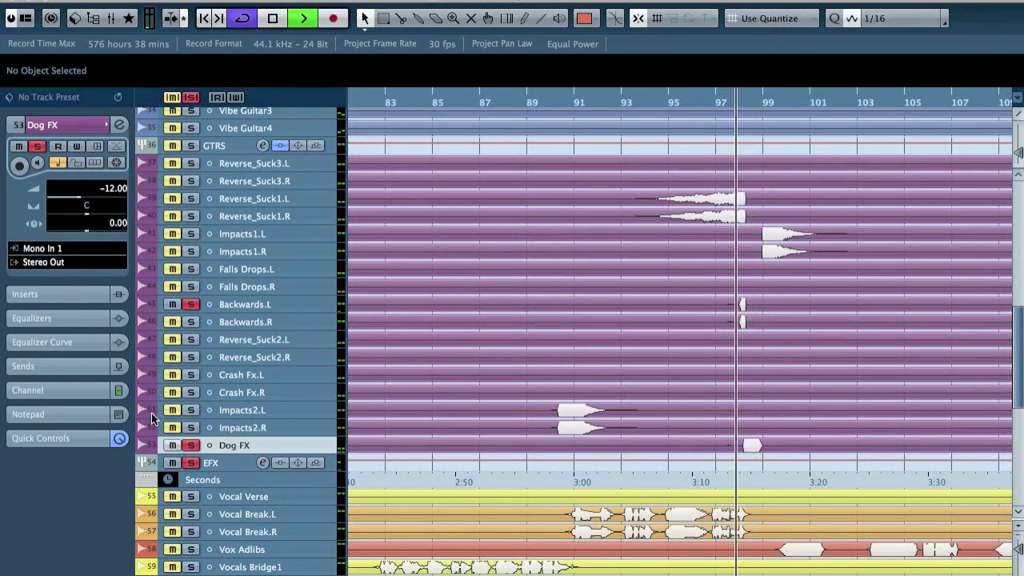
pyautogui.press('space')
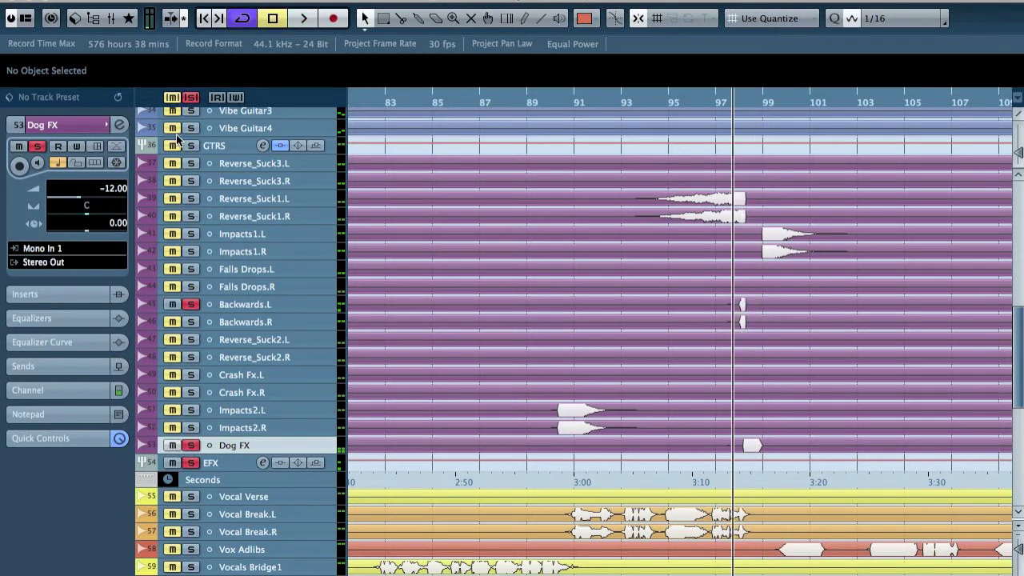
pyautogui.click(191, 97)
# Zoom in around bar 98, audition the Dog FX track on its own, and clear the solo
pyautogui.moveTo(745, 106); pyautogui.dragTo(720, 142)
pyautogui.press('s')
pyautogui.press('space')
pyautogui.doubleClick(664, 105)
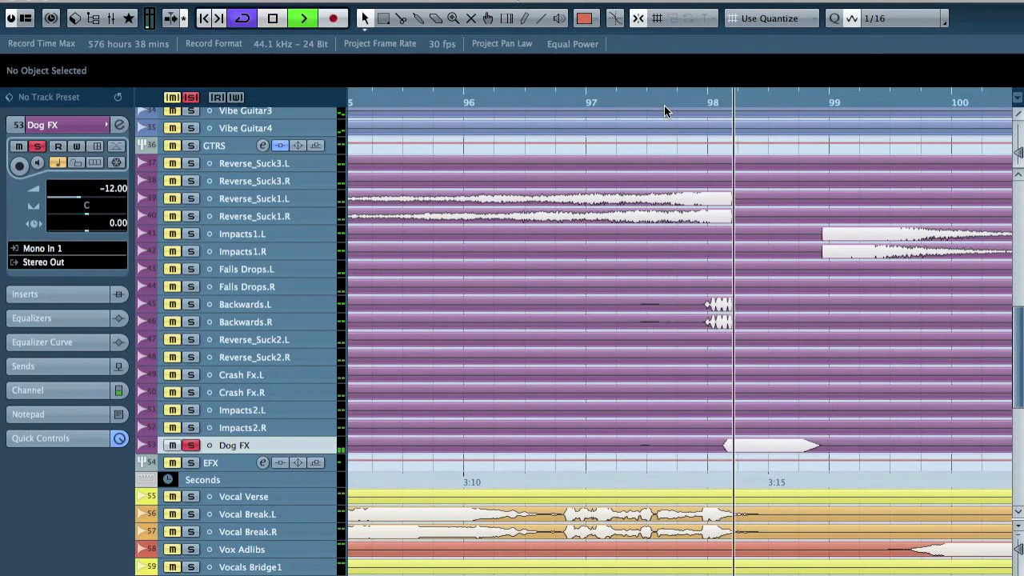
pyautogui.press('space')
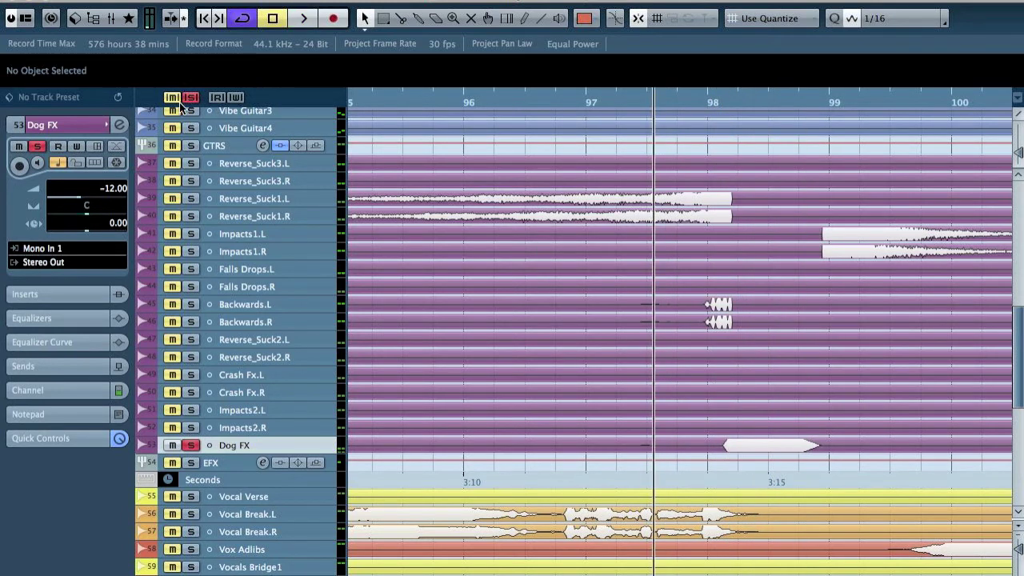
pyautogui.click(190, 97)
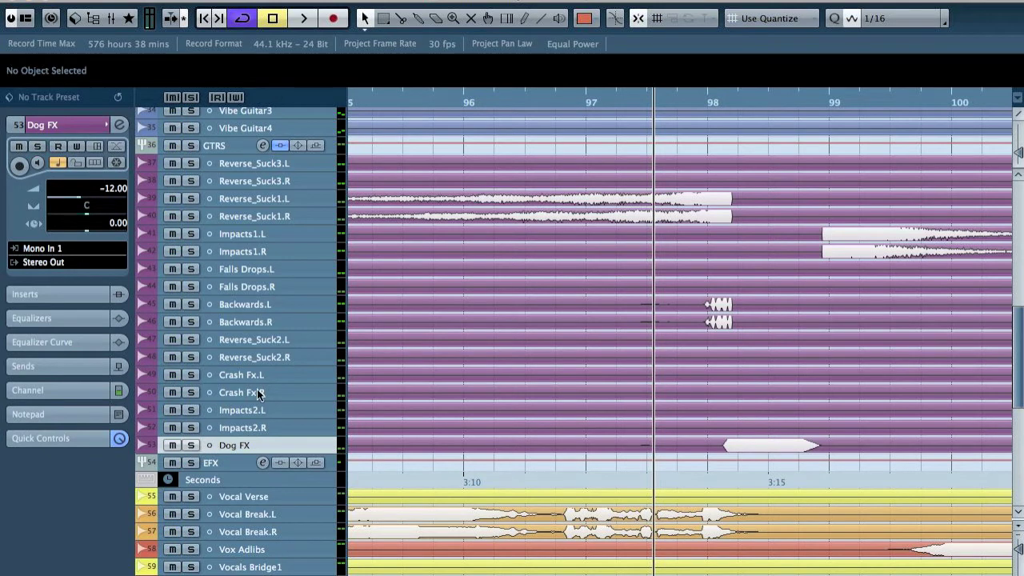
# Select all tracks from Reverse_Suck3.L to Dog FX and try to route their output to a group
pyautogui.keyDown('shift'); pyautogui.click(264, 163); pyautogui.keyUp('shift')
pyautogui.click(54, 262)
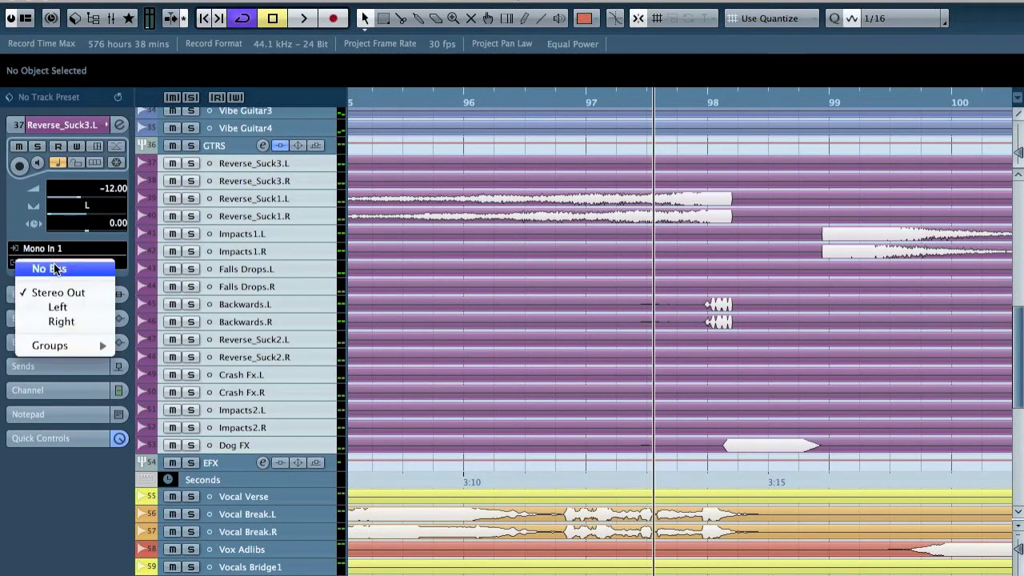
pyautogui.moveTo(89, 349)
pyautogui.click(144, 392)
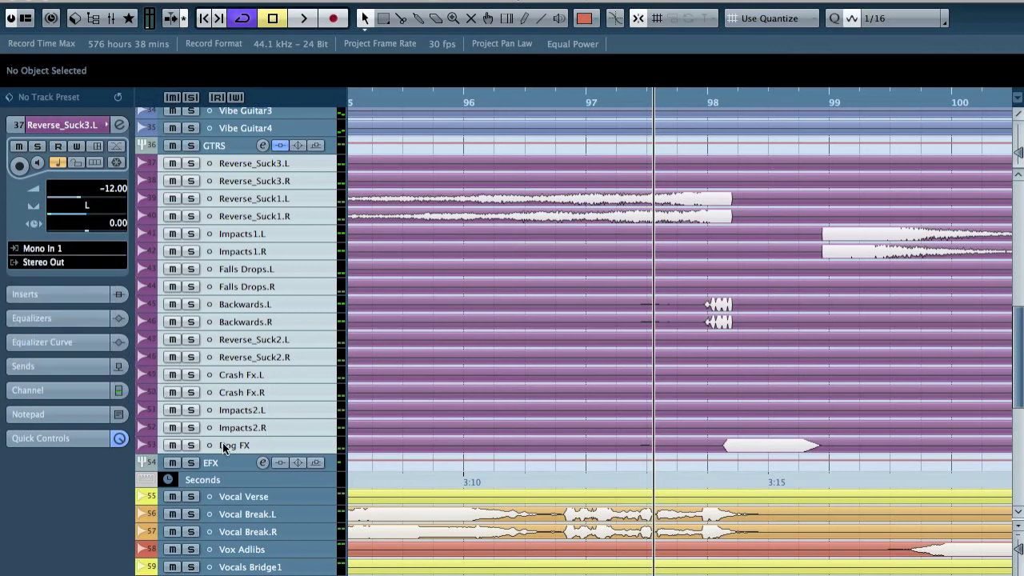
# Solo only the Dog FX track, play it briefly, and bring up the mixer
pyautogui.click(233, 447)
pyautogui.press('s')
pyautogui.press('space')
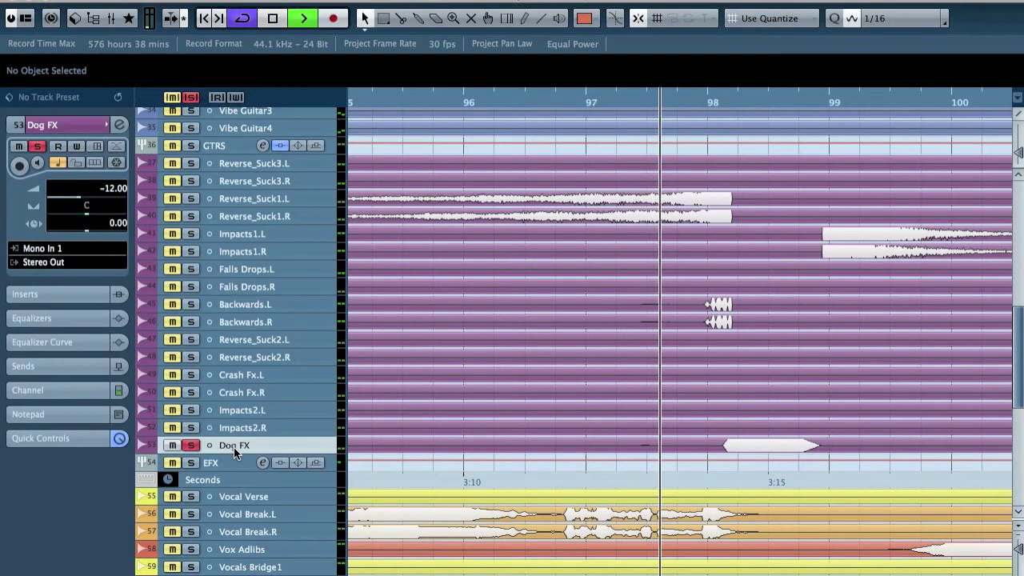
pyautogui.press('space')
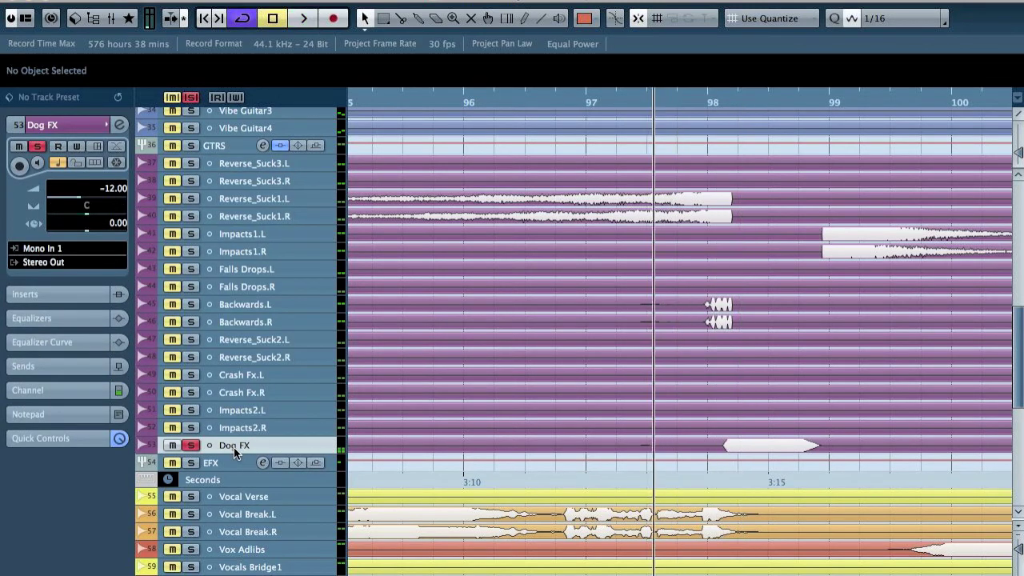
pyautogui.press('F3')
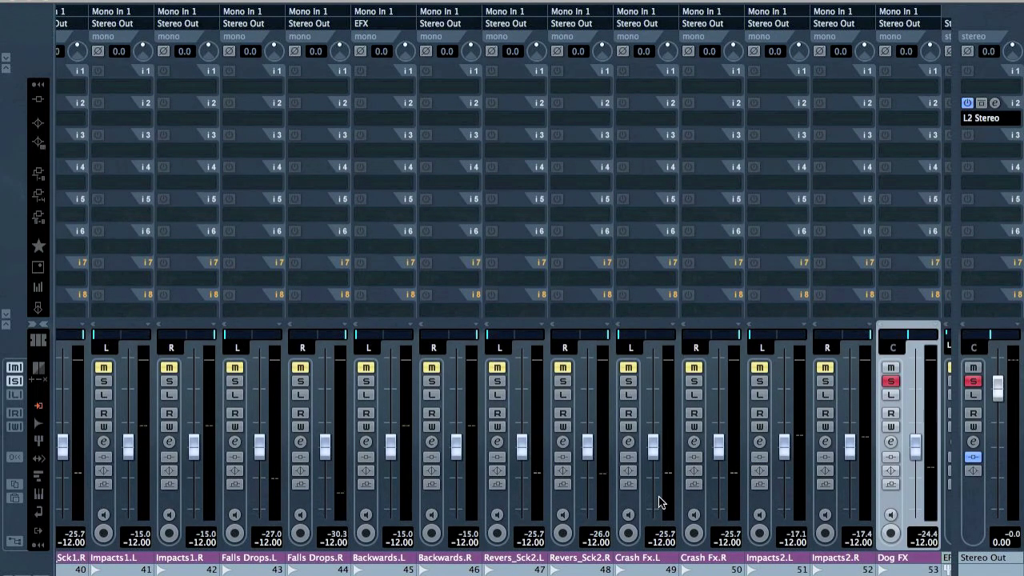
# Route the outputs of all sound-effect tracks from Reverse_Suck3.L to Dog FX to the EFX group
pyautogui.scroll(3, 658, 502)
pyautogui.click(238, 509)
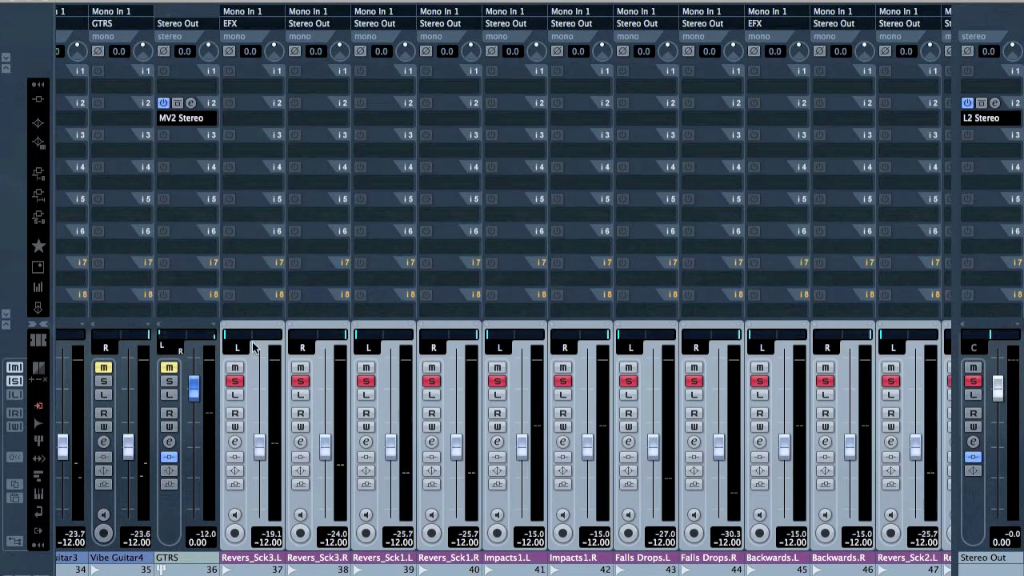
pyautogui.click(310, 26)
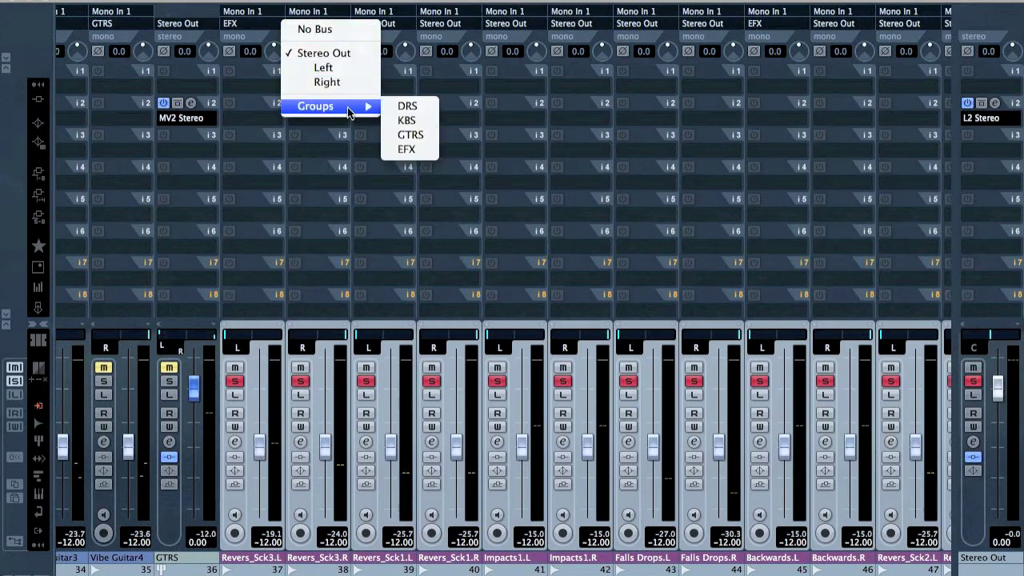
pyautogui.click(424, 151)
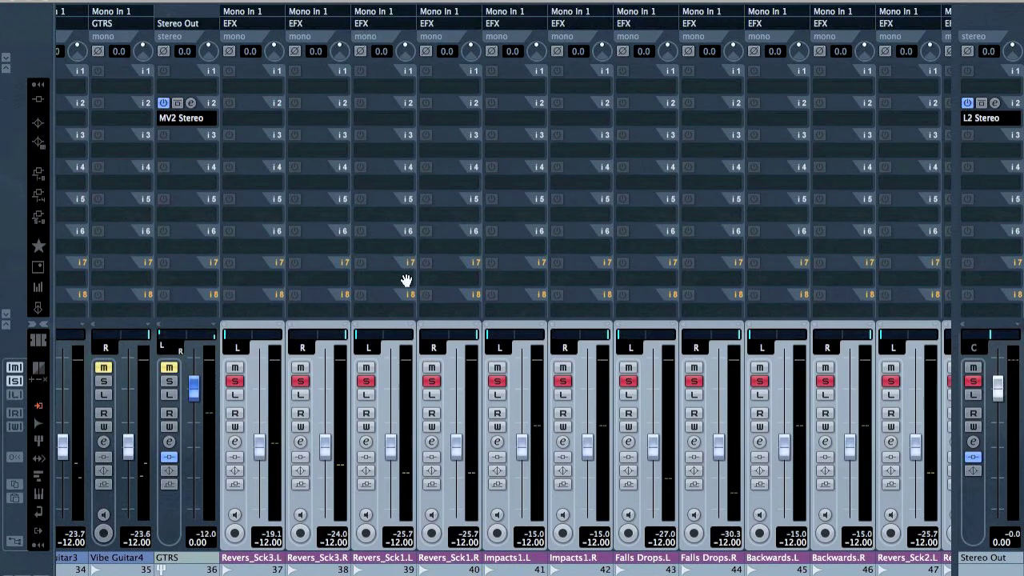
pyautogui.scroll(-4, 429, 216)
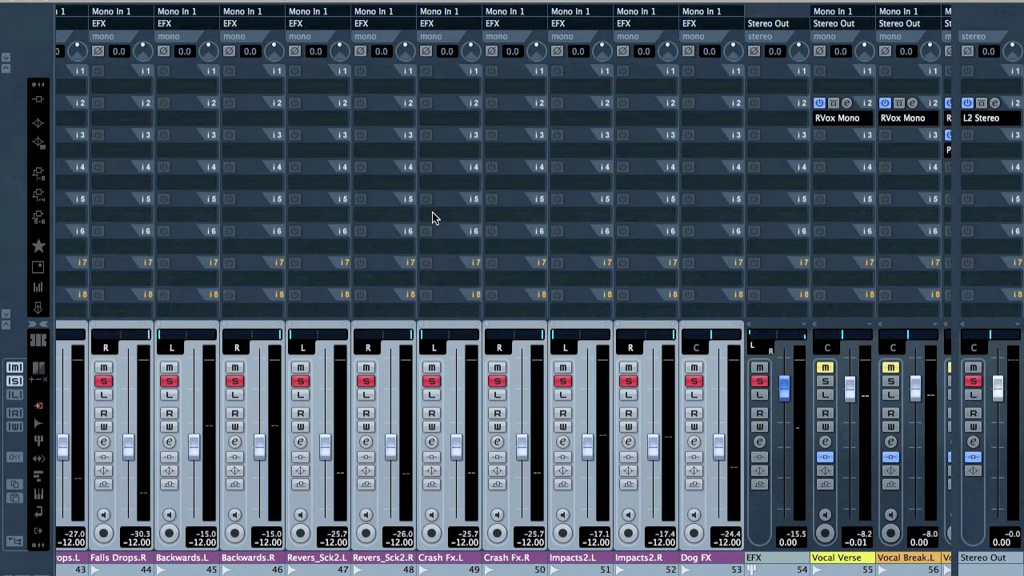
# Keep only Dog FX soloed among the effect tracks and audition it in the project window from bar 96
pyautogui.click(760, 382)
pyautogui.click(694, 382)
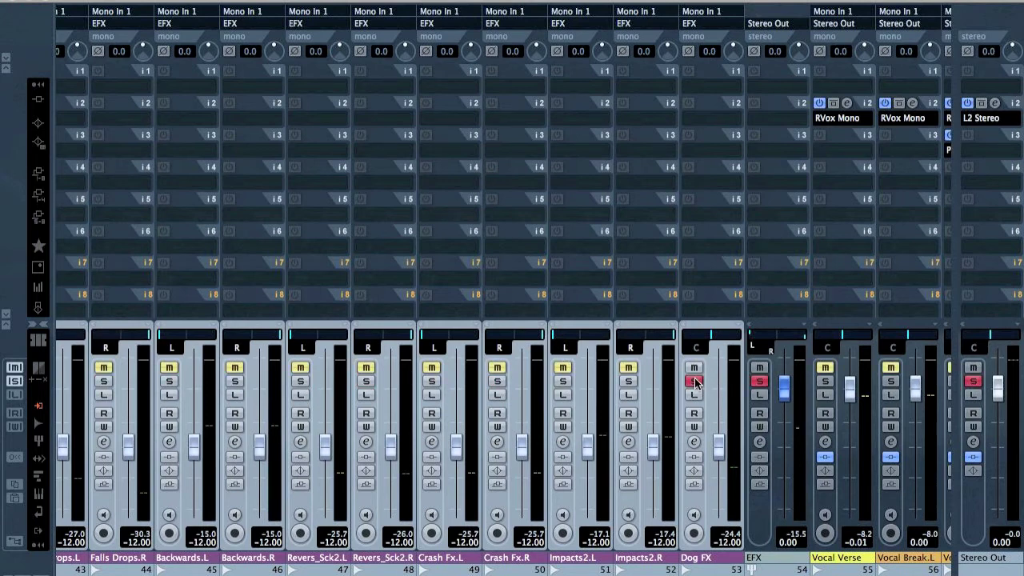
pyautogui.press('F3')
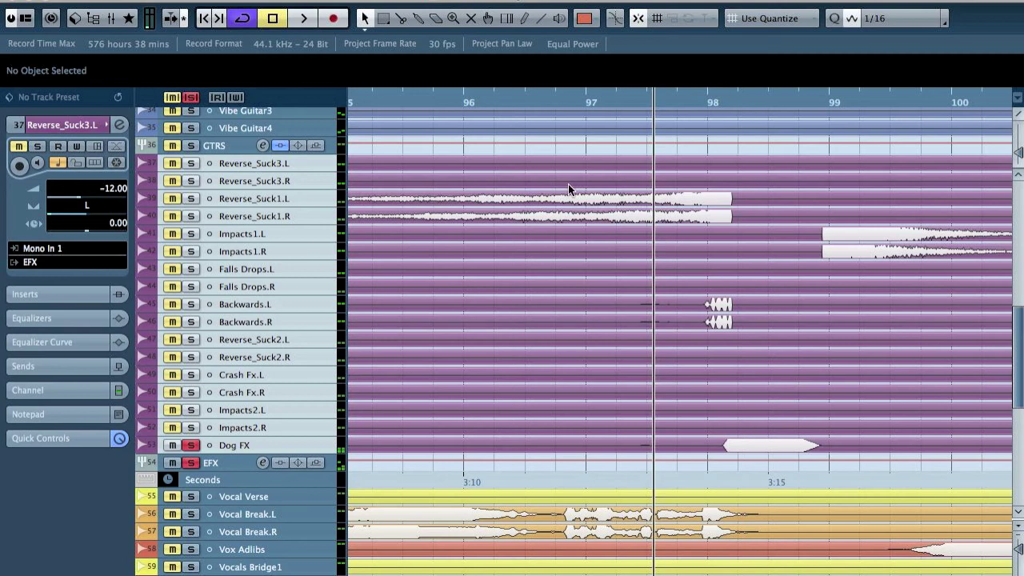
pyautogui.doubleClick(472, 97)
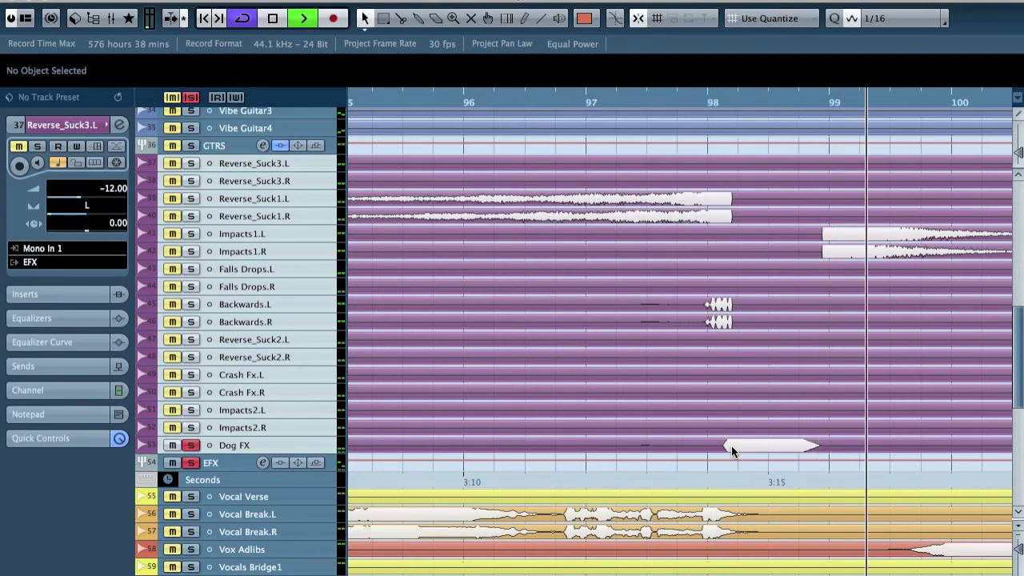
pyautogui.press('space')
# Select the EFX group, clear all solos, and play the full mix from bar 96
pyautogui.click(200, 464)
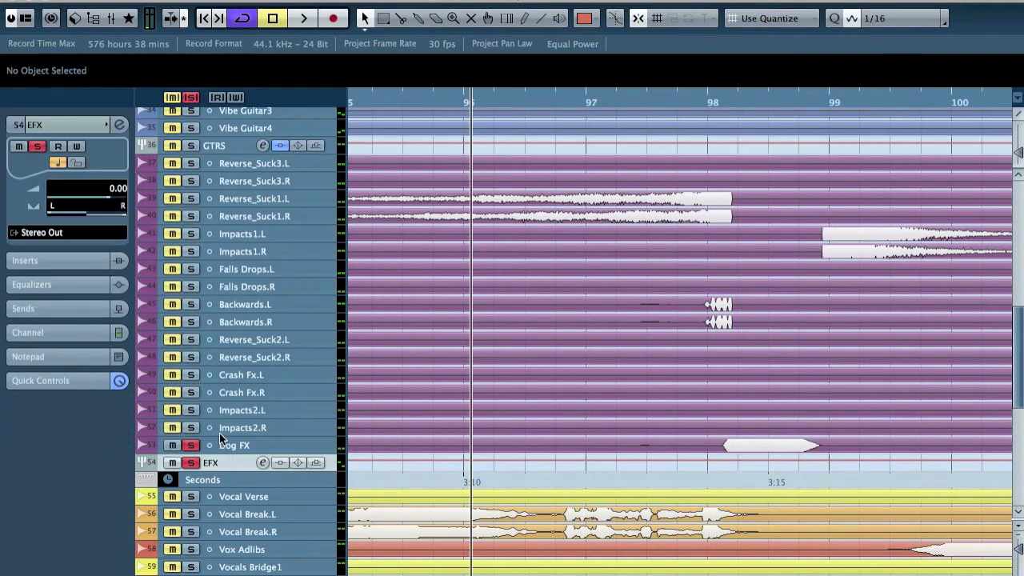
pyautogui.click(190, 97)
pyautogui.press('space')
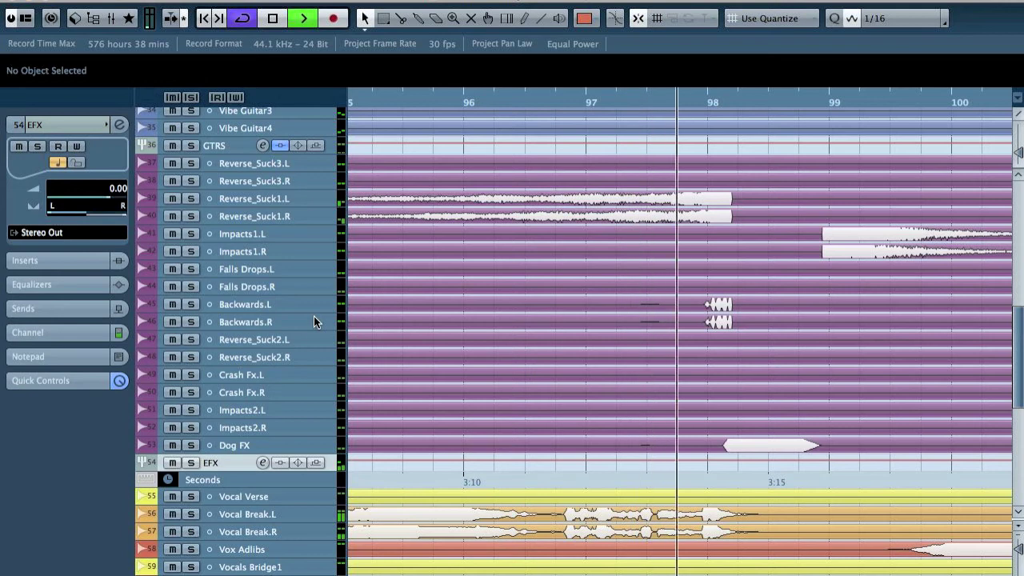
pyautogui.press('space')
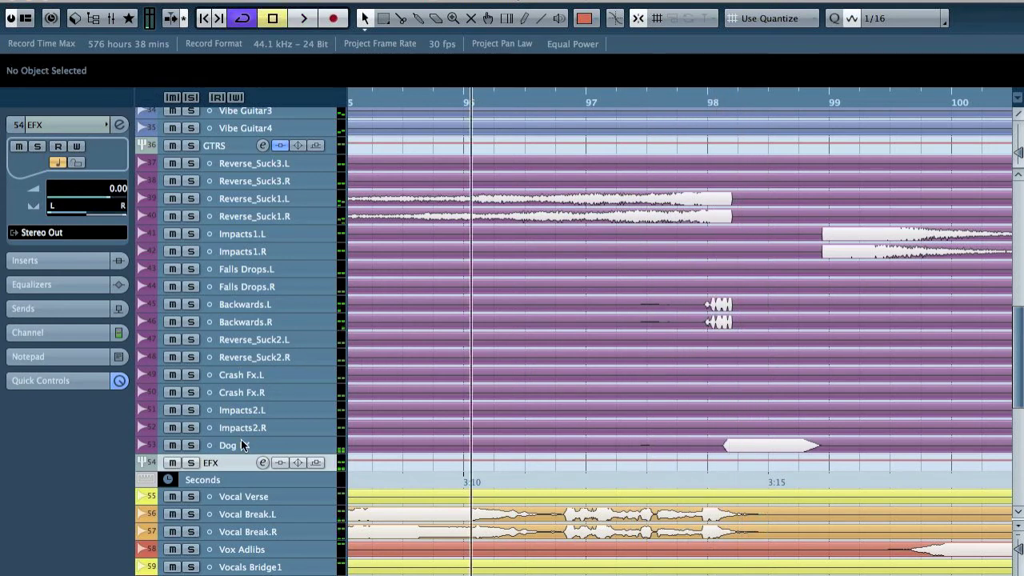
# Solo the Backwards.L and Backwards.R pair, audition it just before bar 98, and set its volume to -2.75 dB
pyautogui.click(278, 302)
pyautogui.press('s')
pyautogui.press('space')
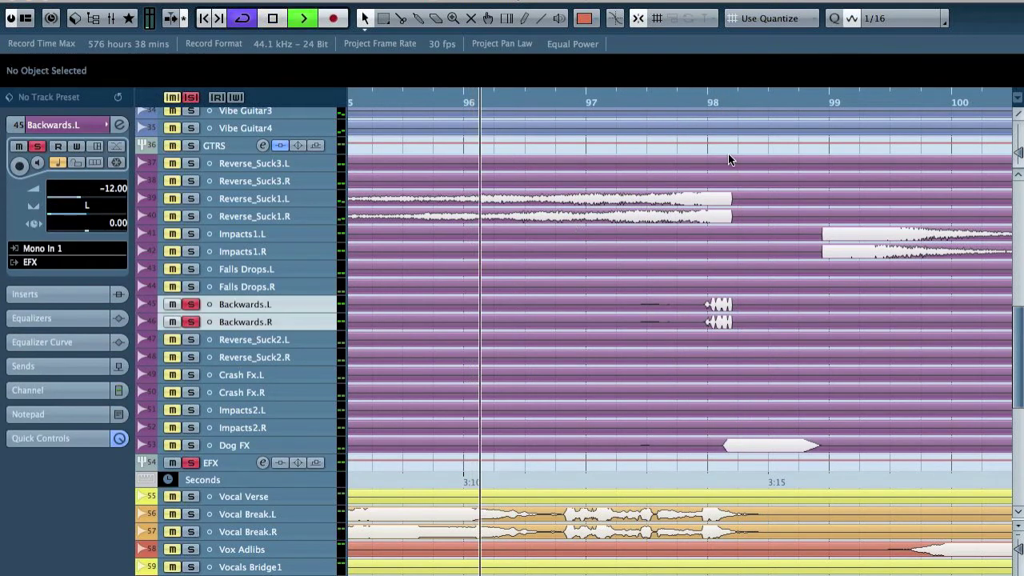
pyautogui.click(693, 94)
pyautogui.press('space')
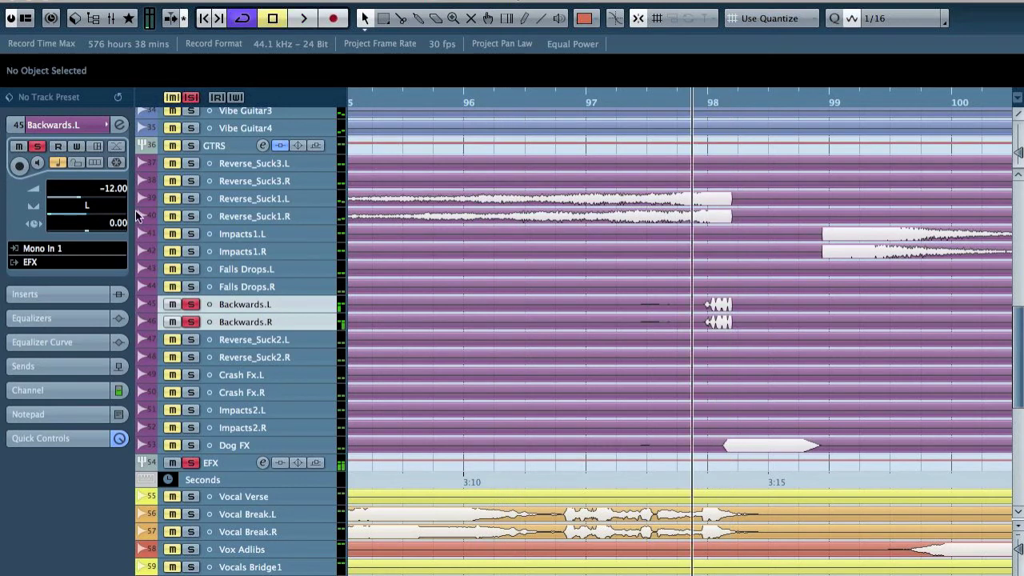
pyautogui.press('space')
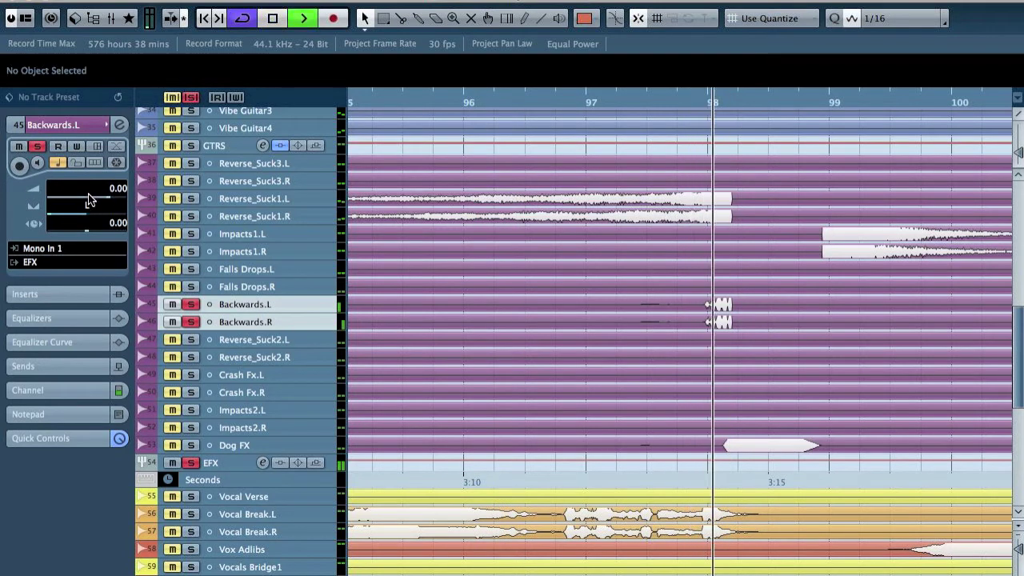
pyautogui.press('space')
pyautogui.scroll(-1, 98, 194)
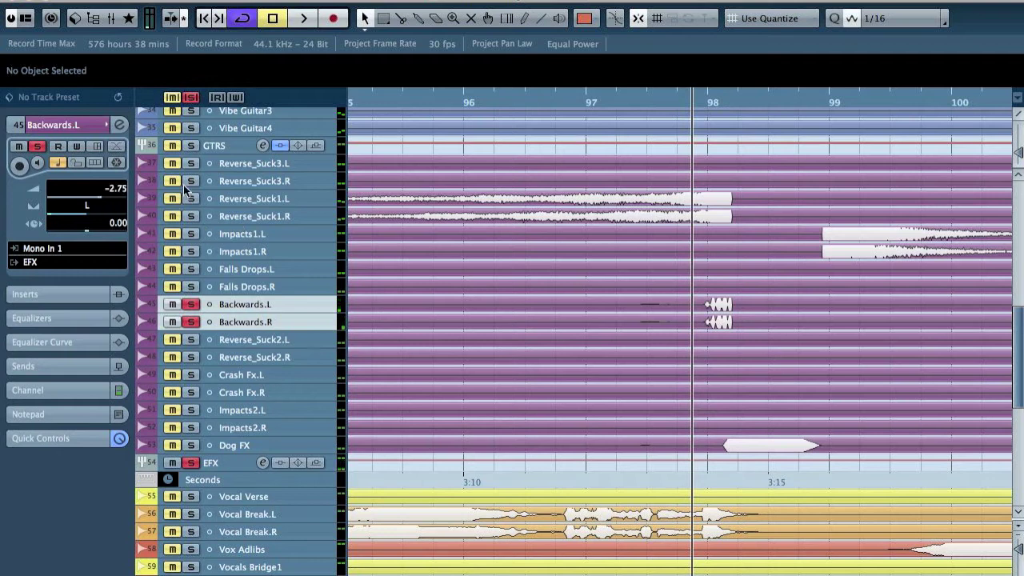
# Solo the Reverse_Suck1 pair, raise its volume to -1.17 dB, and audition it just before bar 98
pyautogui.click(260, 202)
pyautogui.press('space')
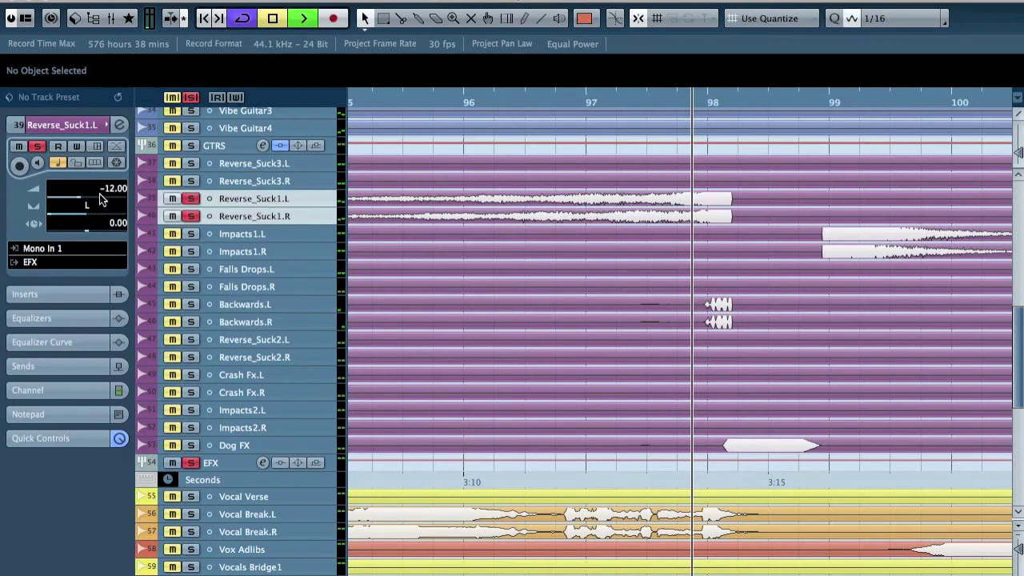
pyautogui.press('space')
pyautogui.click(102, 199)
pyautogui.scroll(1, 102, 200)
pyautogui.press('space')
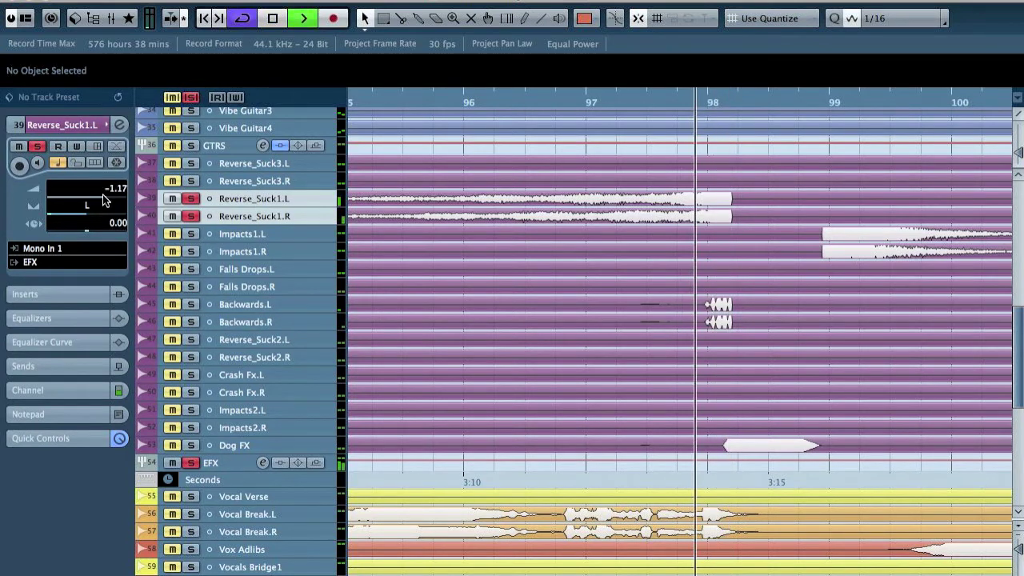
pyautogui.press('space')
# Clear all solos and set the Reverse_Suck1 pair's volume to -9.06 dB while auditioning the full mix around bar 98
pyautogui.click(191, 98)
pyautogui.press('space')
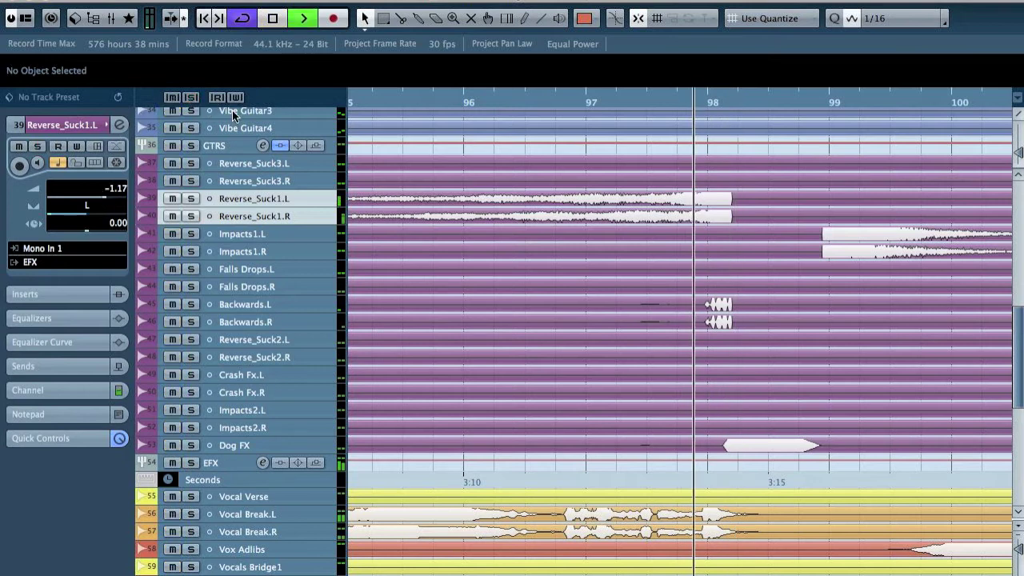
pyautogui.press('space')
pyautogui.click(85, 195)
pyautogui.press('space')
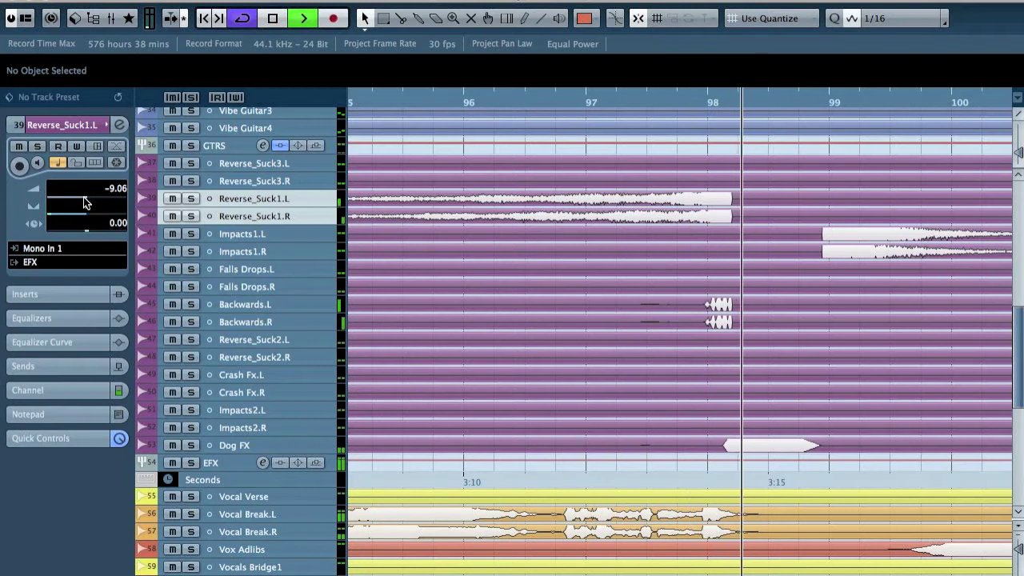
pyautogui.press('space')
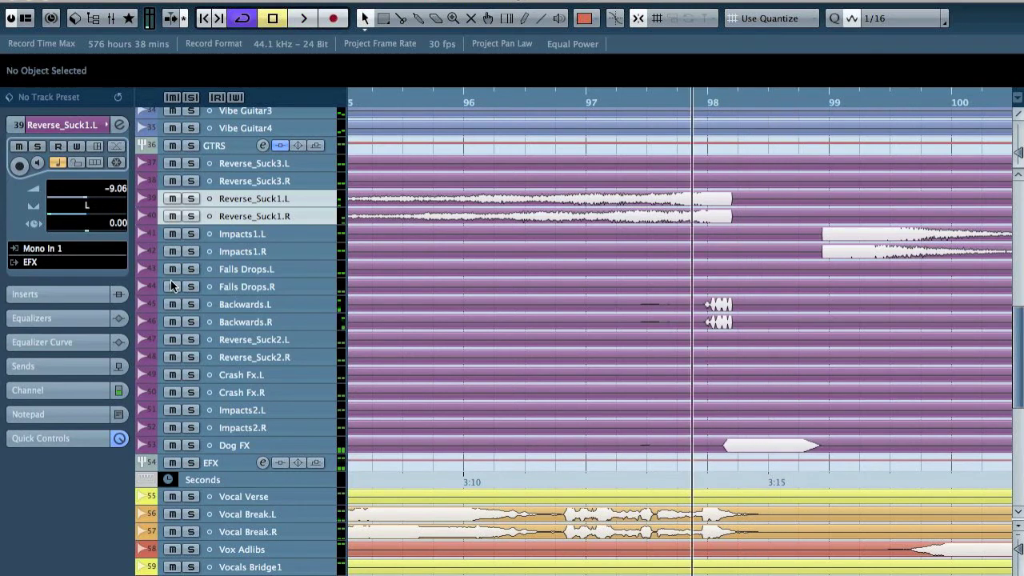
# Select the Dog FX track, switch to Finder, and locate Dog FX.wav in the Effects folder of Puremix_Zelab
pyautogui.click(244, 446)
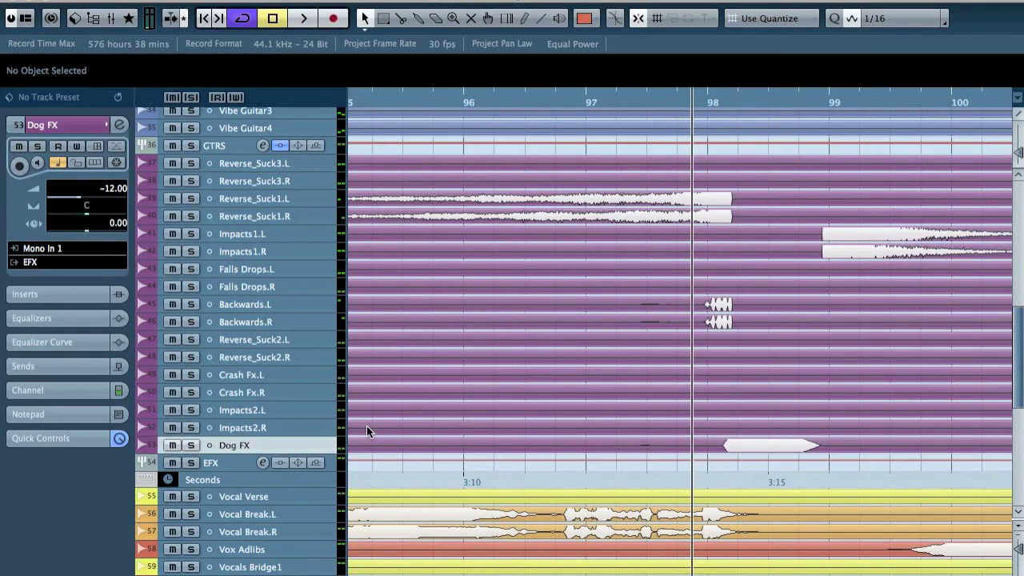
pyautogui.press('super+Tab')
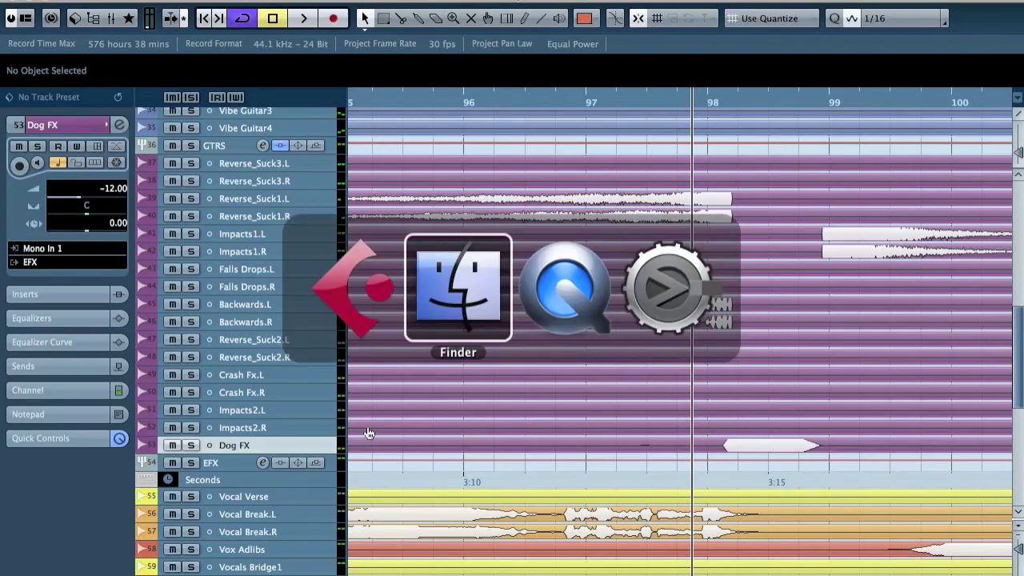
pyautogui.click(401, 137)
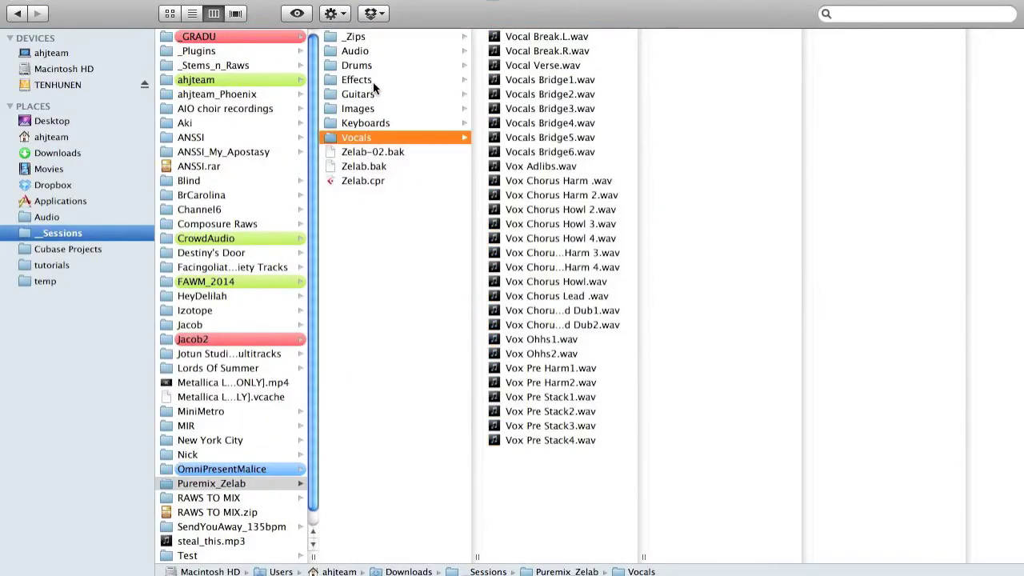
pyautogui.click(373, 82)
pyautogui.press('d')
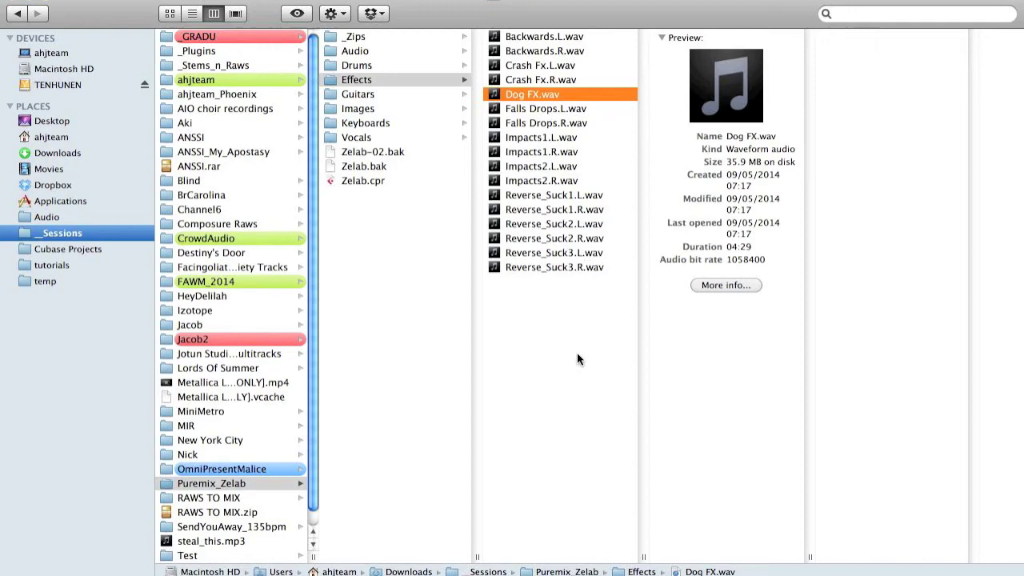
# Recheck the Dog FX track in Cubase, and preview Dog FX.wav in Finder around 3:09
pyautogui.press('super+Tab')
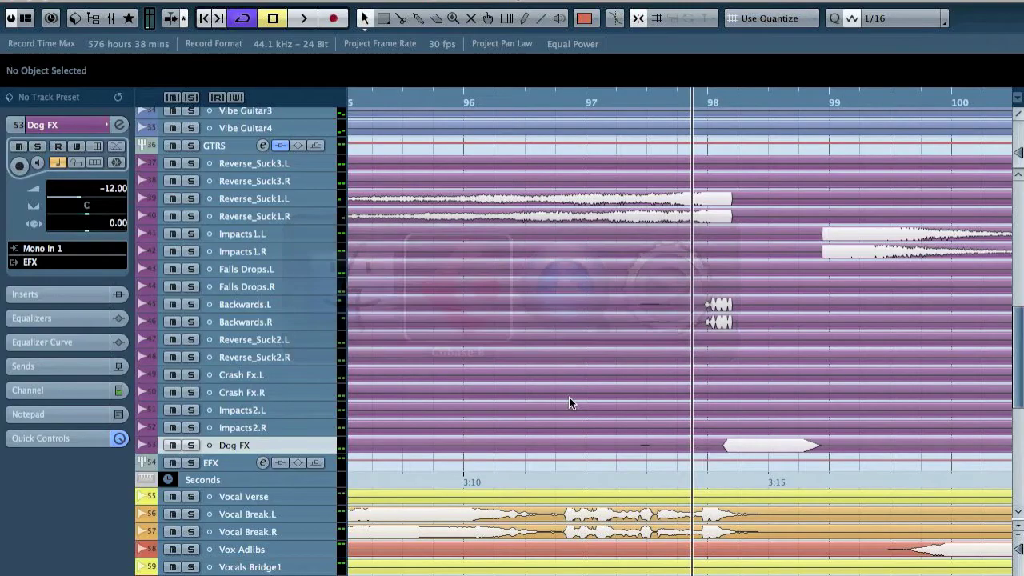
pyautogui.scroll(-5, 710, 394)
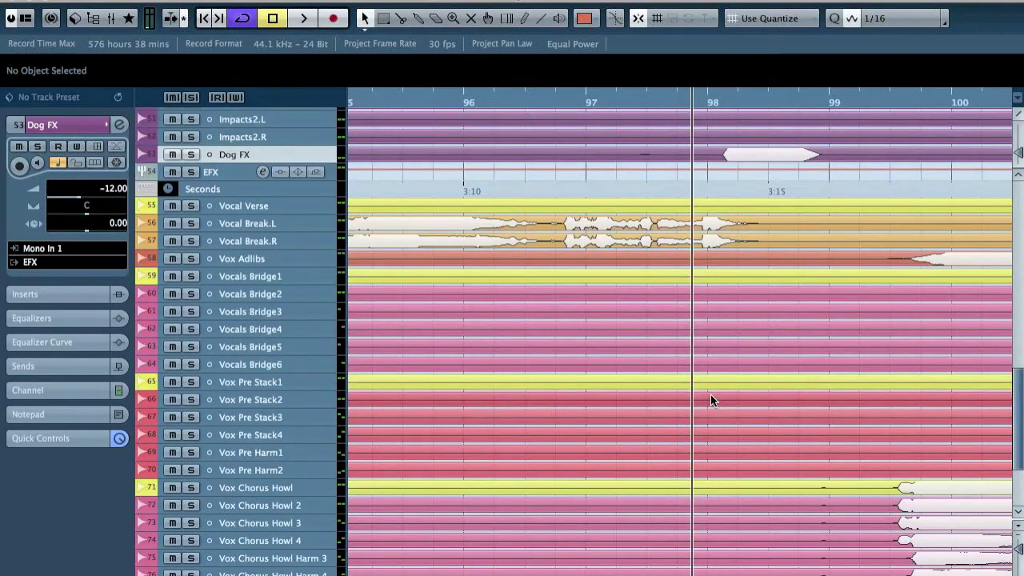
pyautogui.press('super+Tab')
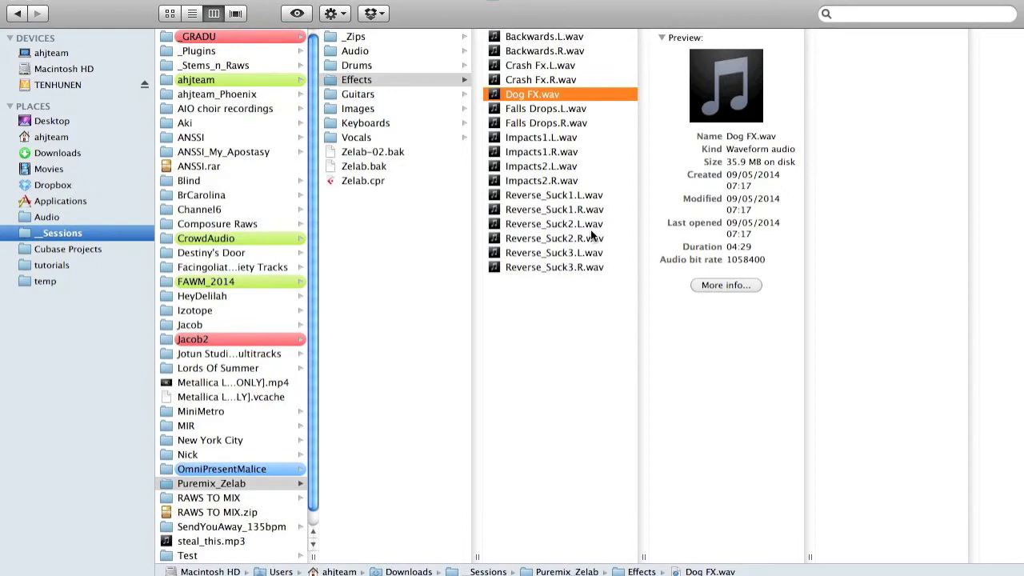
pyautogui.press('super+Tab')
pyautogui.press('super+shift+Tab')
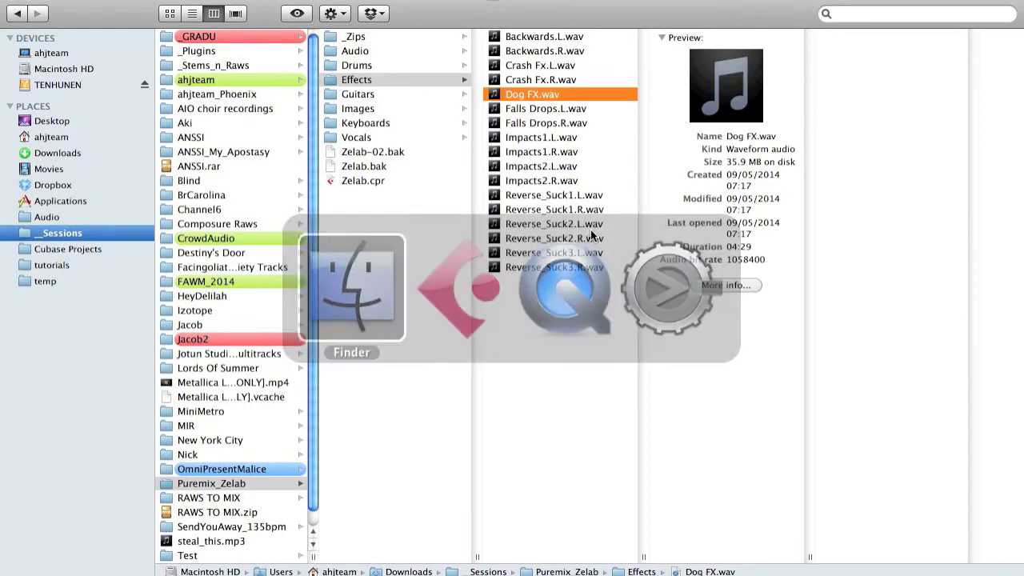
pyautogui.press('space')
pyautogui.moveTo(565, 424)
pyautogui.mouseDown()
pyautogui.moveTo(588, 421)
pyautogui.moveTo(575, 422)
pyautogui.mouseUp()
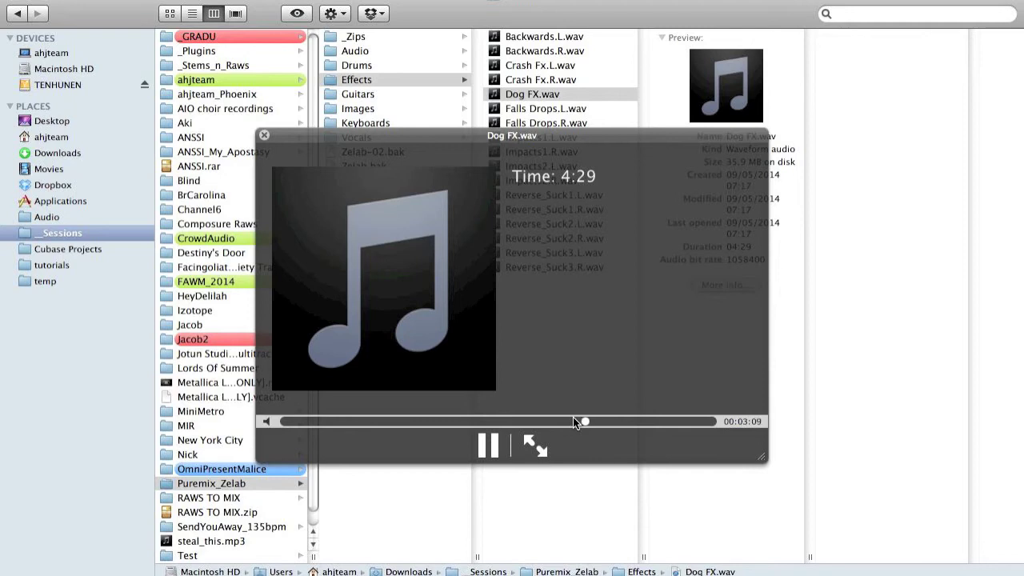
pyautogui.press('space')
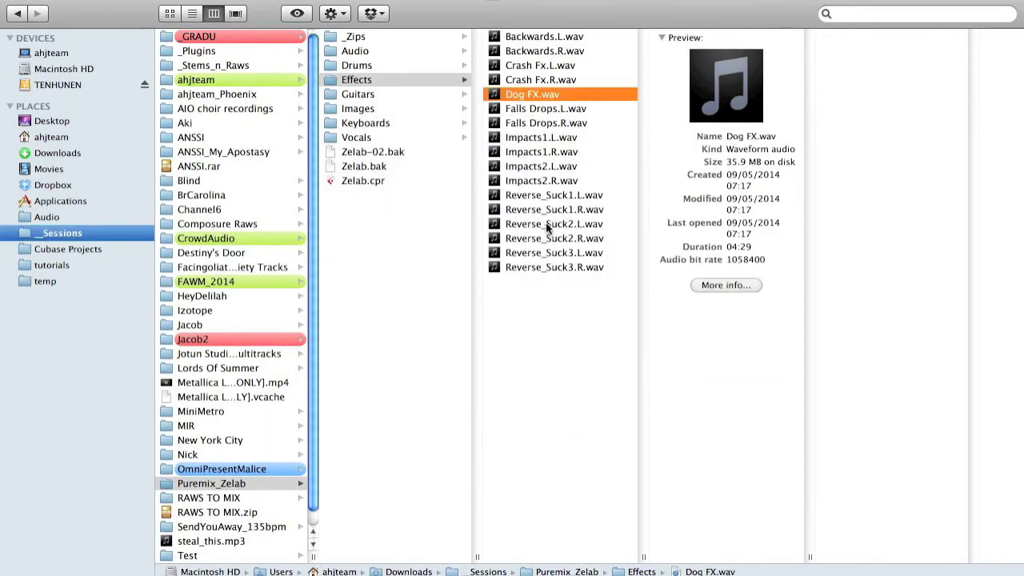
# Open Dog FX.wav in Audacity
pyautogui.rightClick(536, 94)
pyautogui.moveTo(610, 114)
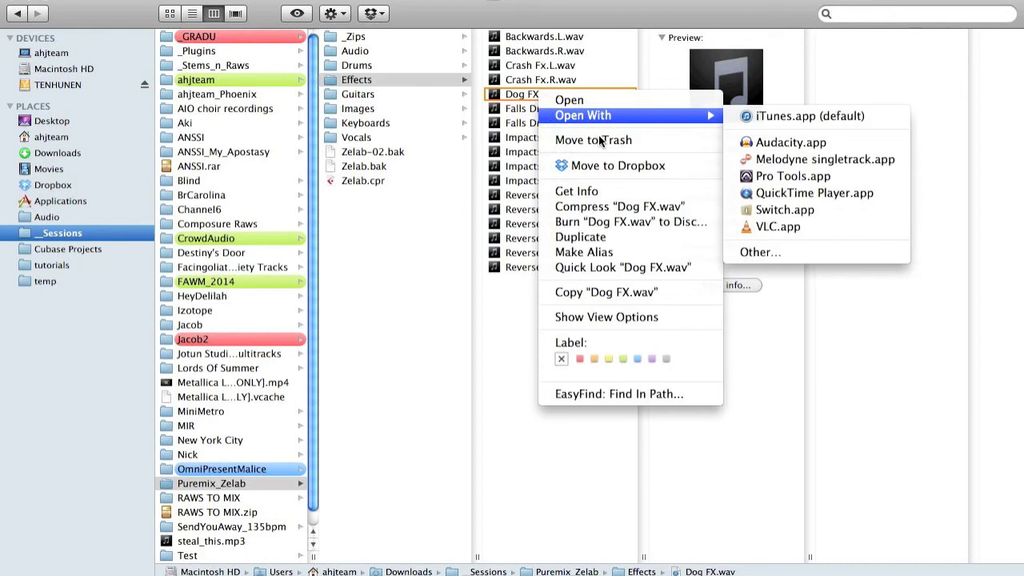
pyautogui.click(767, 145)
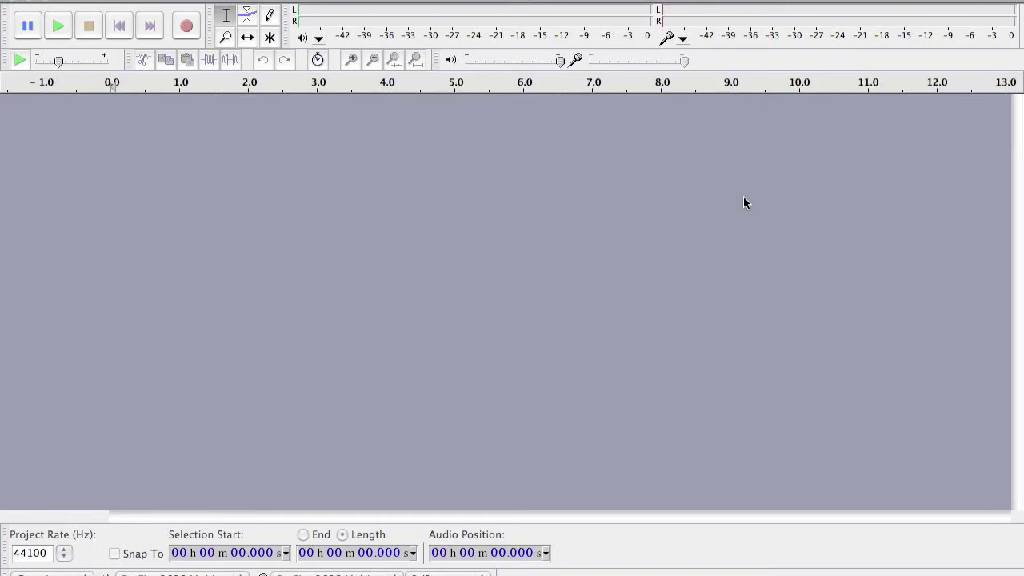
# Select about 5.3 seconds around the dog sound near 3:15, plot its spectrum, and close the frequency analysis
pyautogui.click(744, 157)
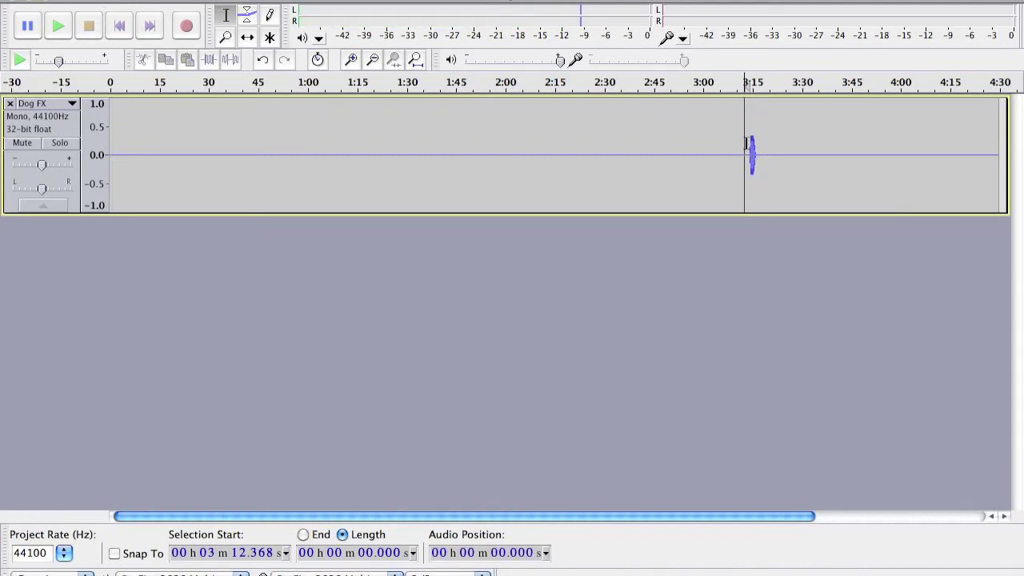
pyautogui.moveTo(748, 144); pyautogui.dragTo(764, 142)
pyautogui.click(452, 0)
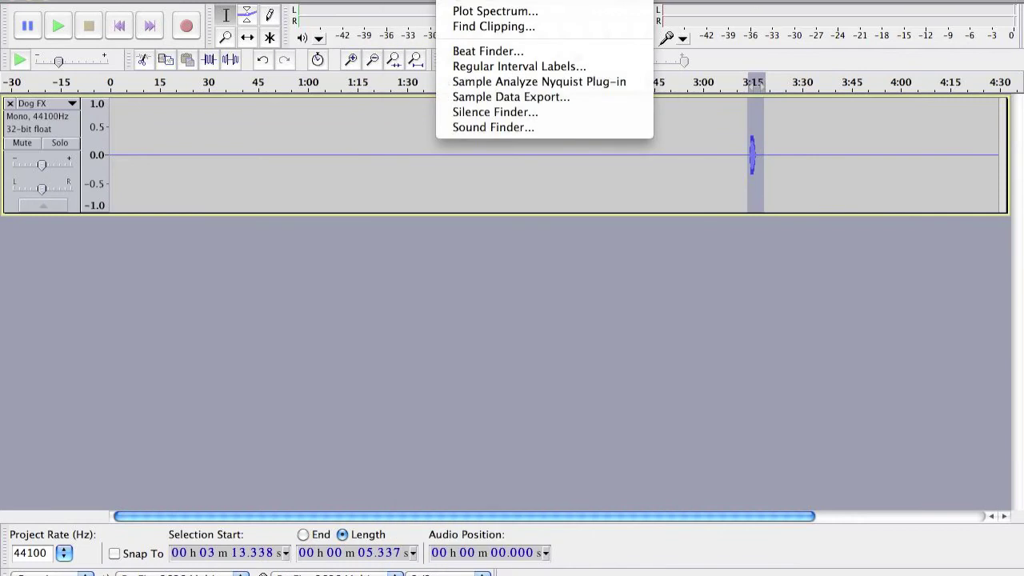
pyautogui.click(471, 11)
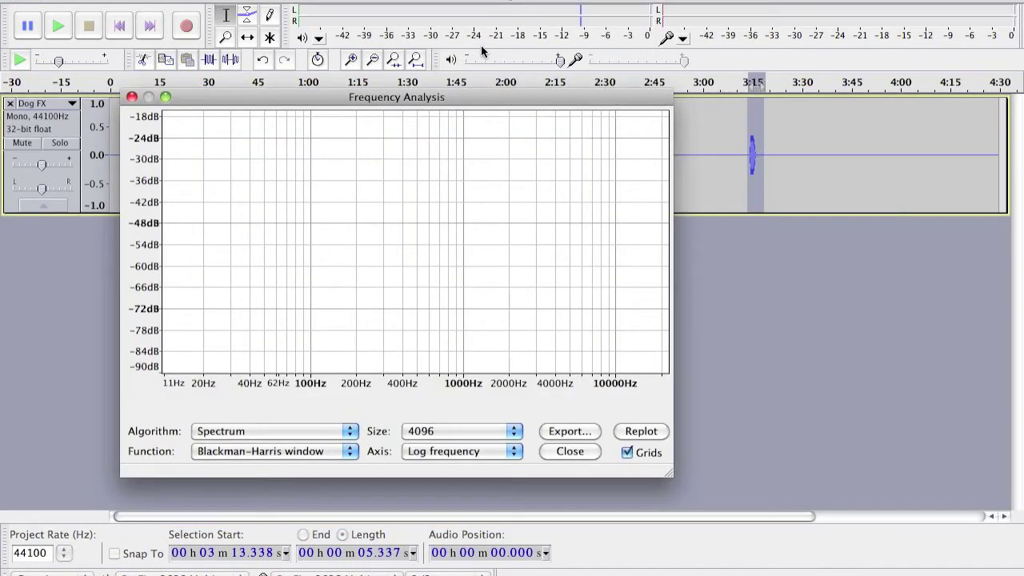
pyautogui.click(571, 452)
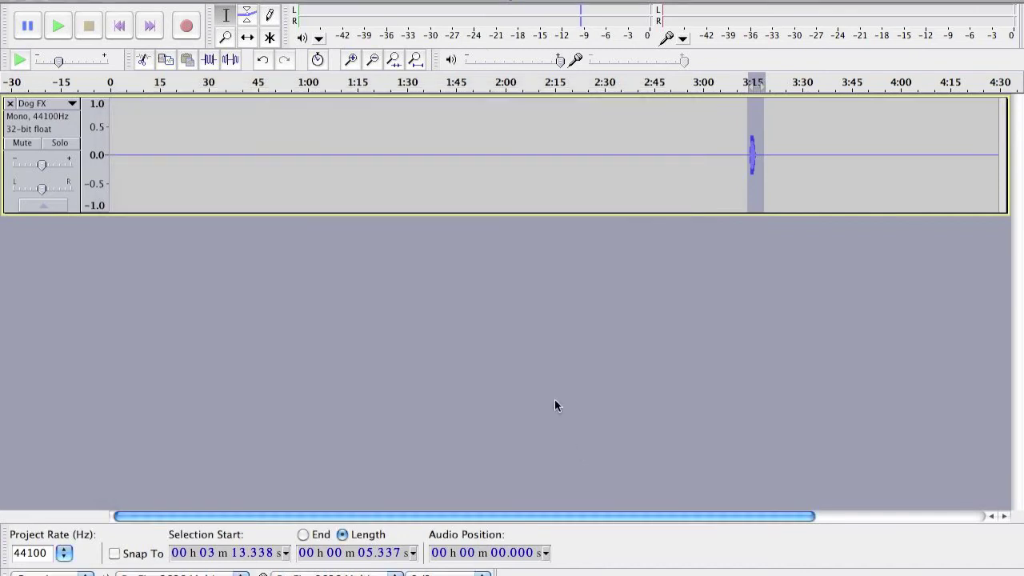
# Select about 2 seconds tightly around the dog sound, starting near 3:14
pyautogui.click(352, 60)
pyautogui.click(352, 60)
pyautogui.click(352, 60)
pyautogui.click(352, 60)
pyautogui.click(352, 60)
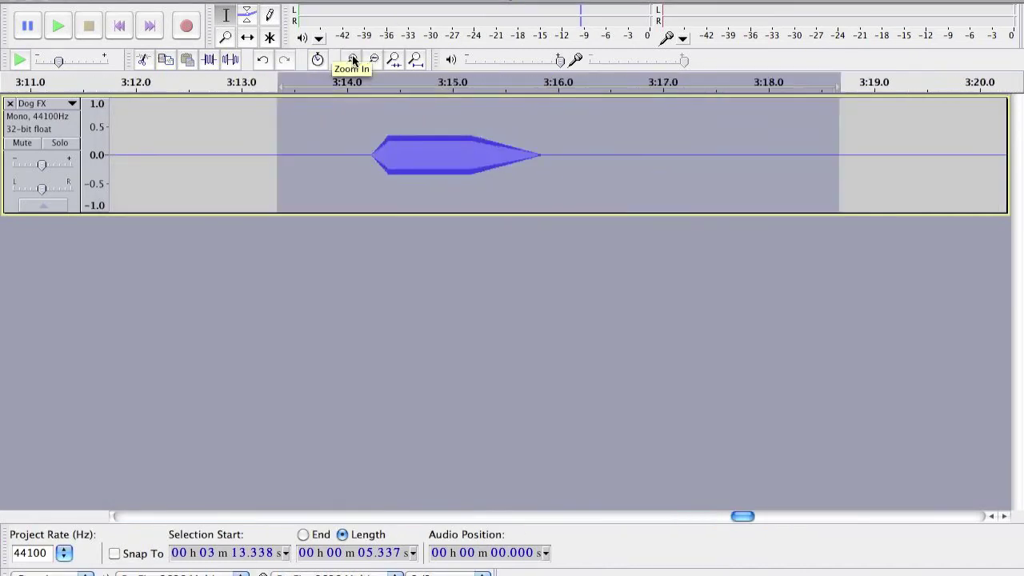
pyautogui.moveTo(357, 152); pyautogui.dragTo(560, 154)
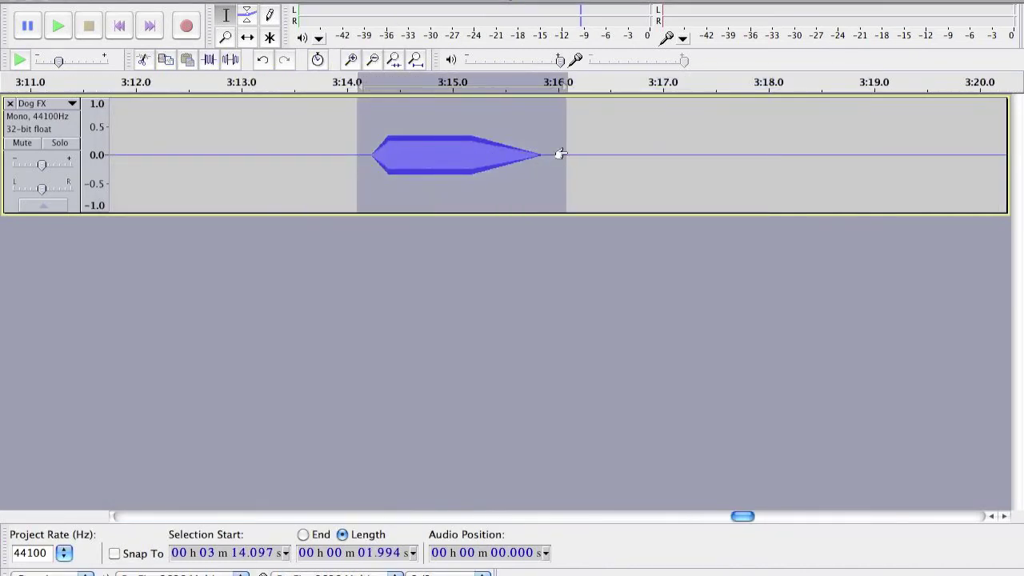
# Close the Dog FX audio window and switch back to Cubase
pyautogui.press('super+w')
pyautogui.click(439, 179)
pyautogui.press('super+Tab')
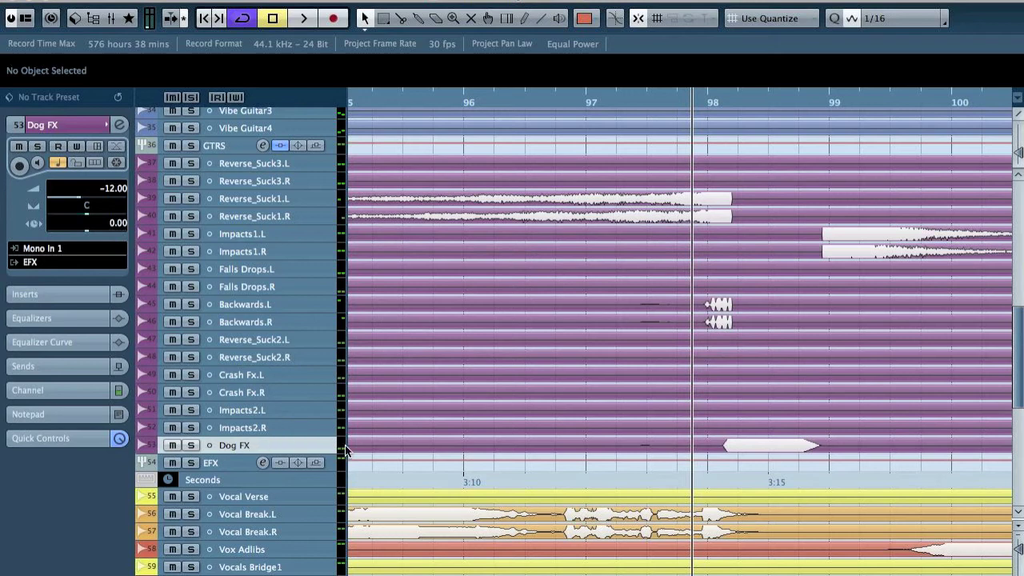
# Insert PAZ- Analyzer Stereo in the Dog FX track's second insert slot and play the sound through it
pyautogui.click(22, 292)
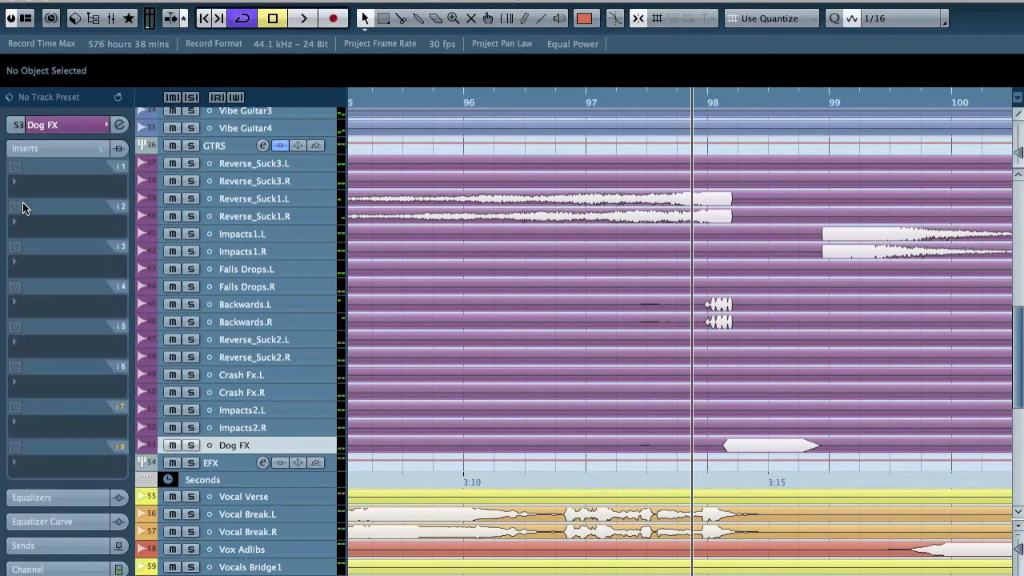
pyautogui.click(32, 224)
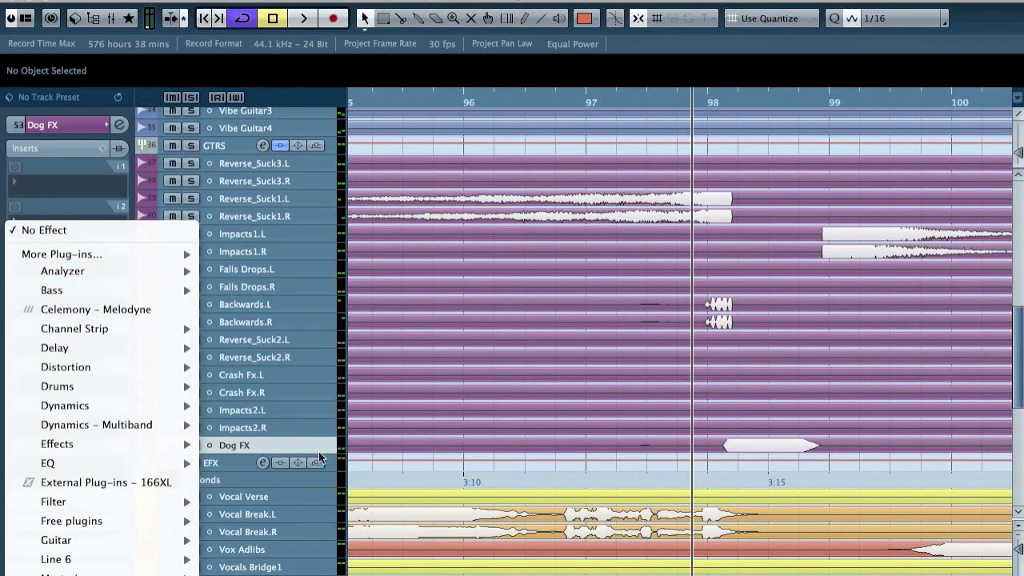
pyautogui.moveTo(143, 275)
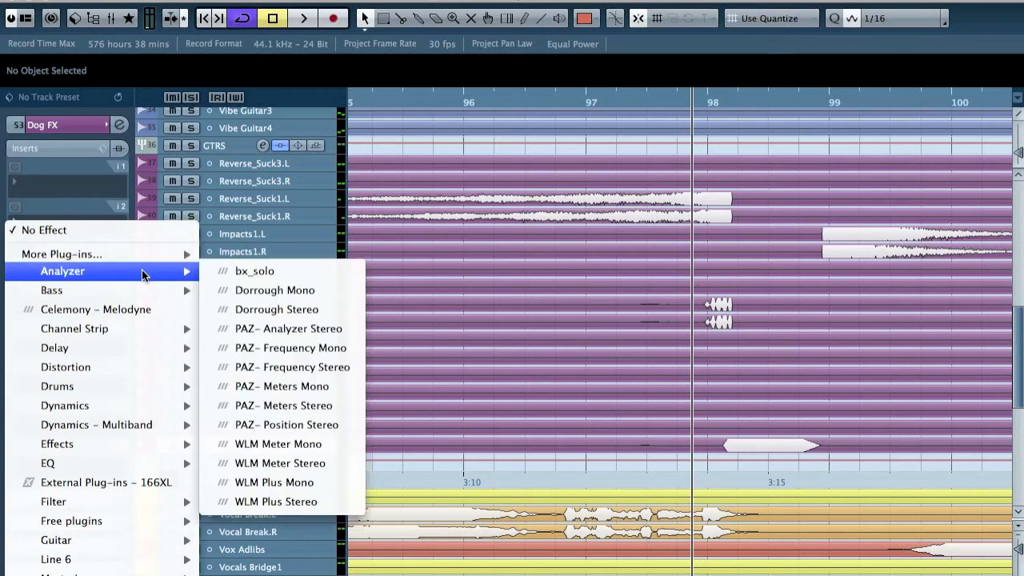
pyautogui.click(315, 329)
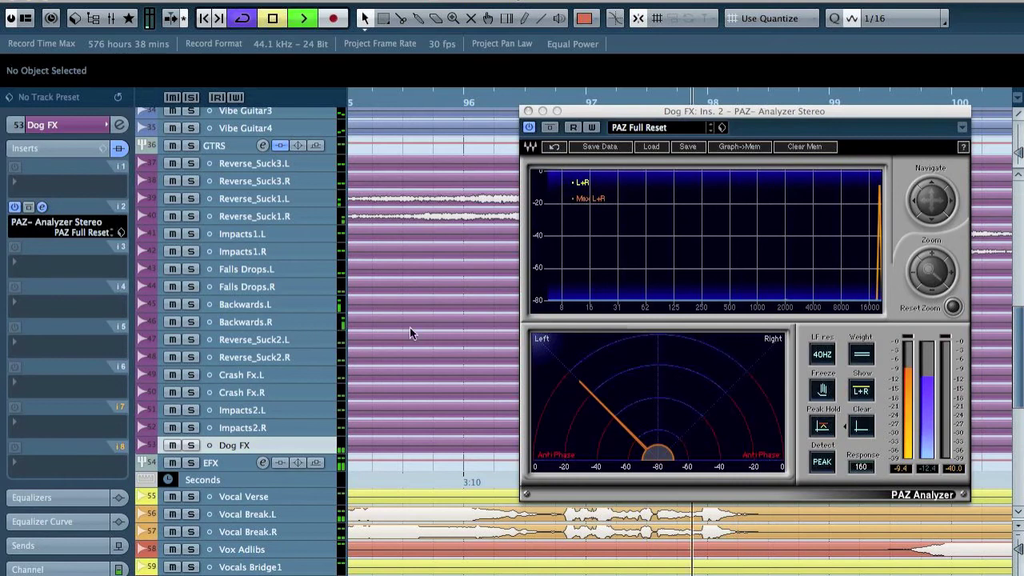
pyautogui.press('space')
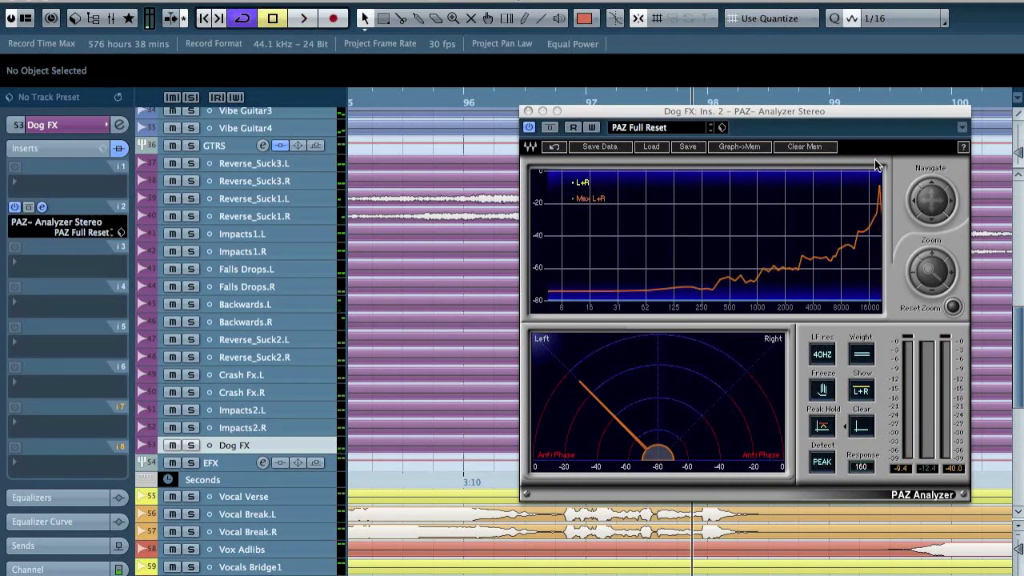
# Examine the high-frequency end of the Dog FX spectrum, focusing on the peak around 19 to 20 kHz
pyautogui.click(879, 191)
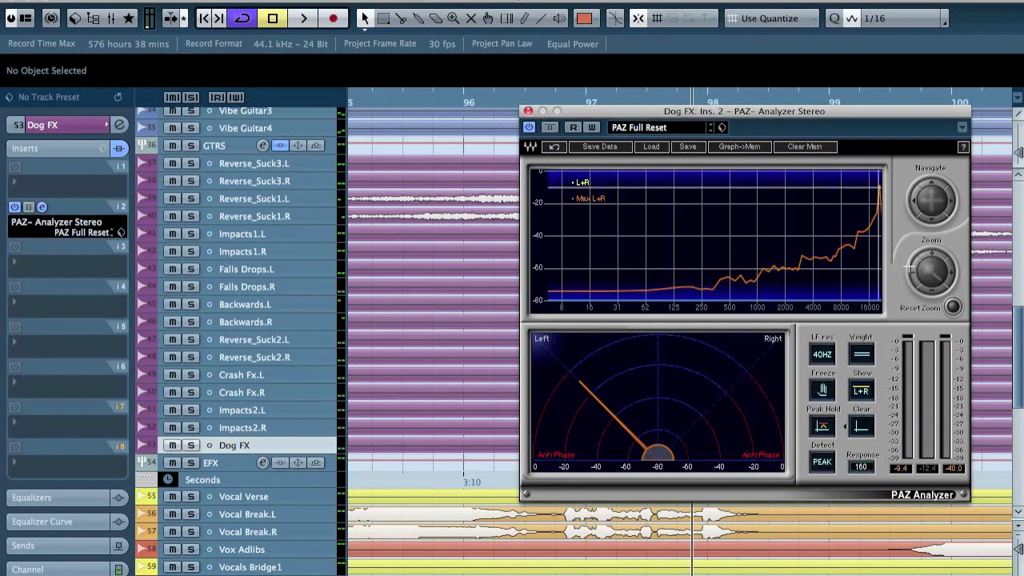
pyautogui.moveTo(956, 282); pyautogui.dragTo(976, 200)
pyautogui.click(956, 274)
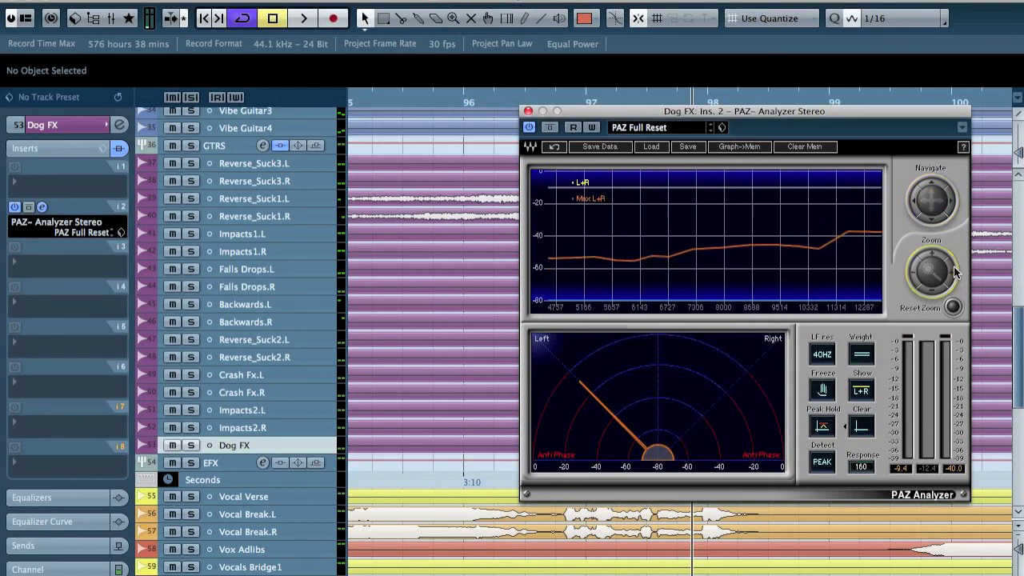
pyautogui.moveTo(927, 209); pyautogui.dragTo(933, 208)
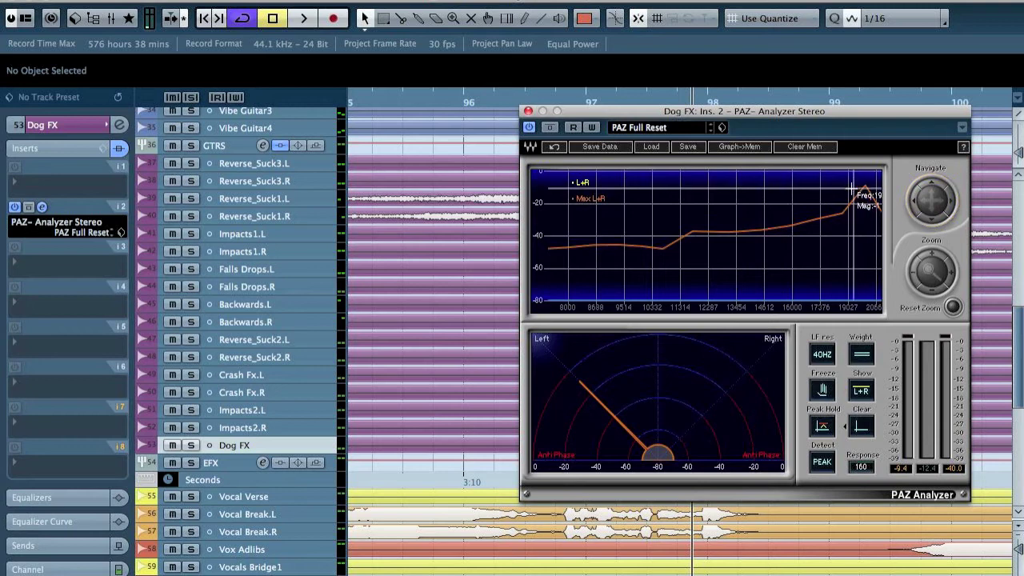
# Close the analyzer and remove the Dog FX track from the project
pyautogui.click(529, 111)
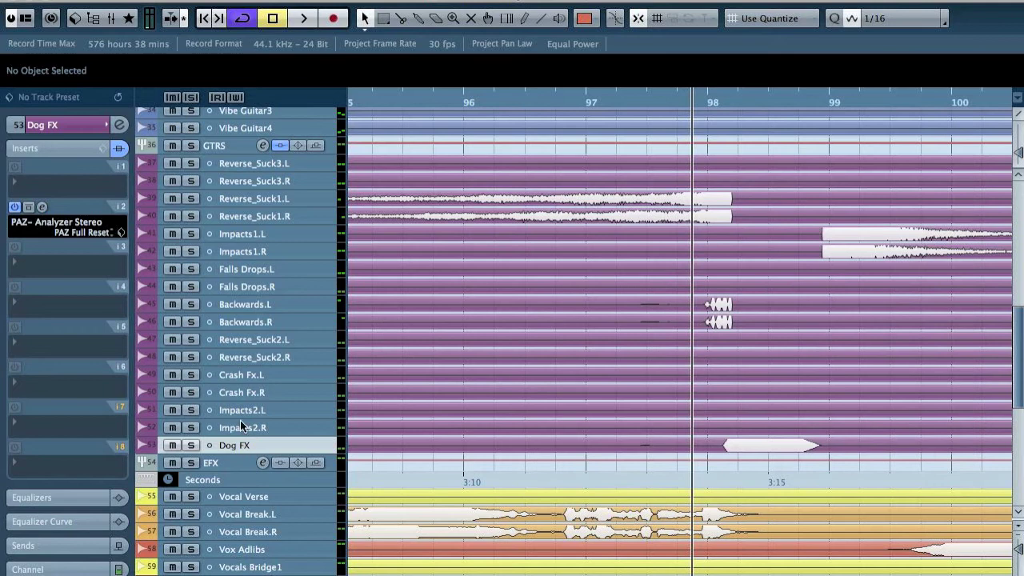
pyautogui.rightClick(258, 444)
pyautogui.click(315, 495)
# Play the song from around bar 17, with the first group of sound effects in view
pyautogui.press('g')
pyautogui.press('g')
pyautogui.press('g')
pyautogui.press('g')
pyautogui.press('g')
pyautogui.press('g')
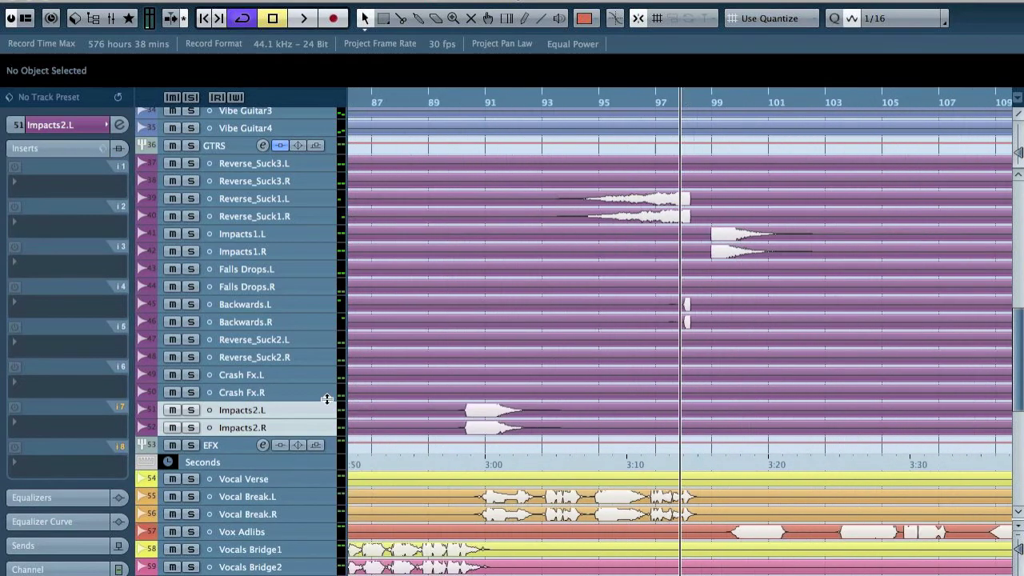
pyautogui.press('g')
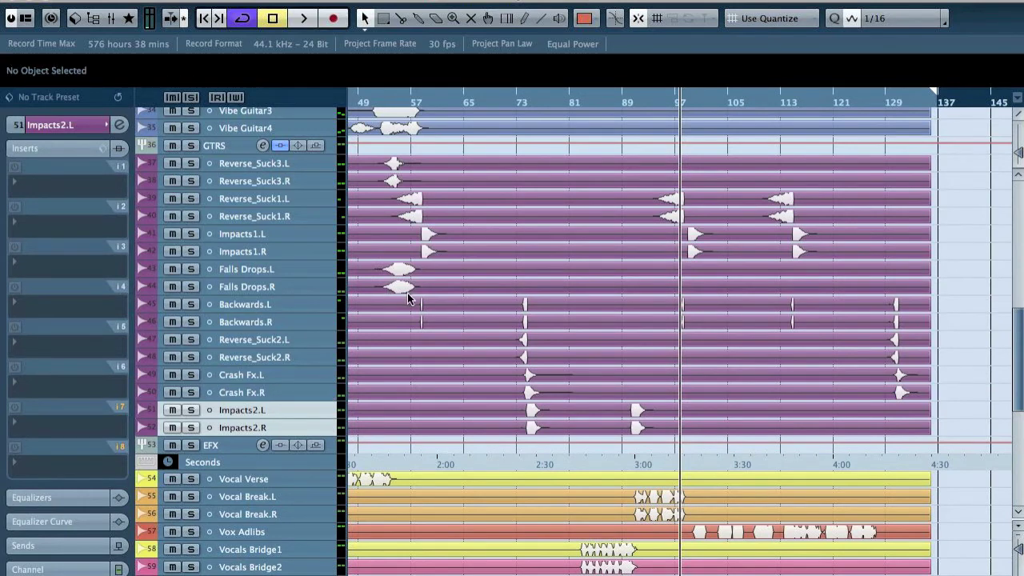
pyautogui.hscroll(-5, 408, 298)
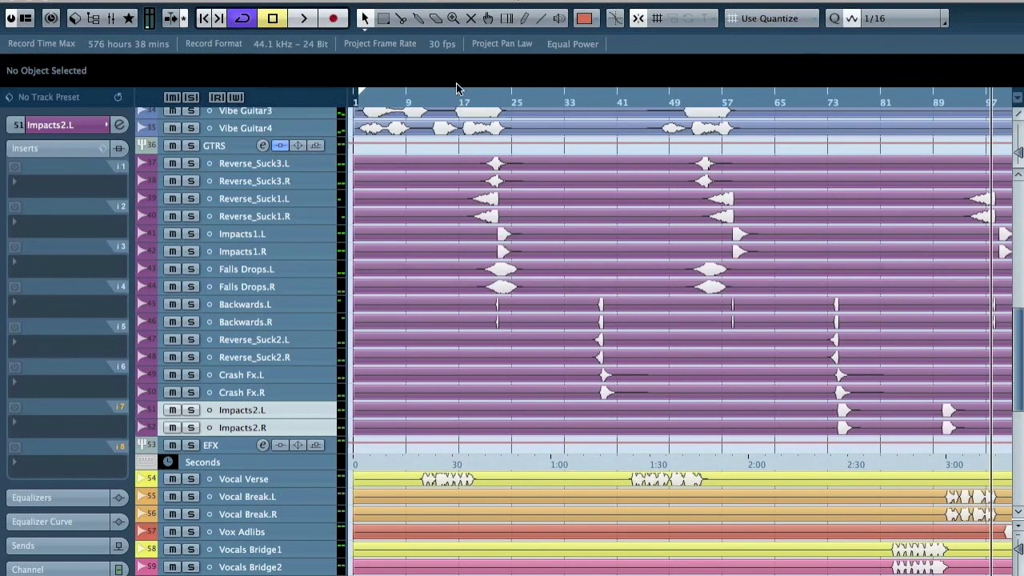
pyautogui.click(464, 102)
pyautogui.press('h')
pyautogui.press('h')
pyautogui.press('h')
pyautogui.press('h')
pyautogui.press('space')
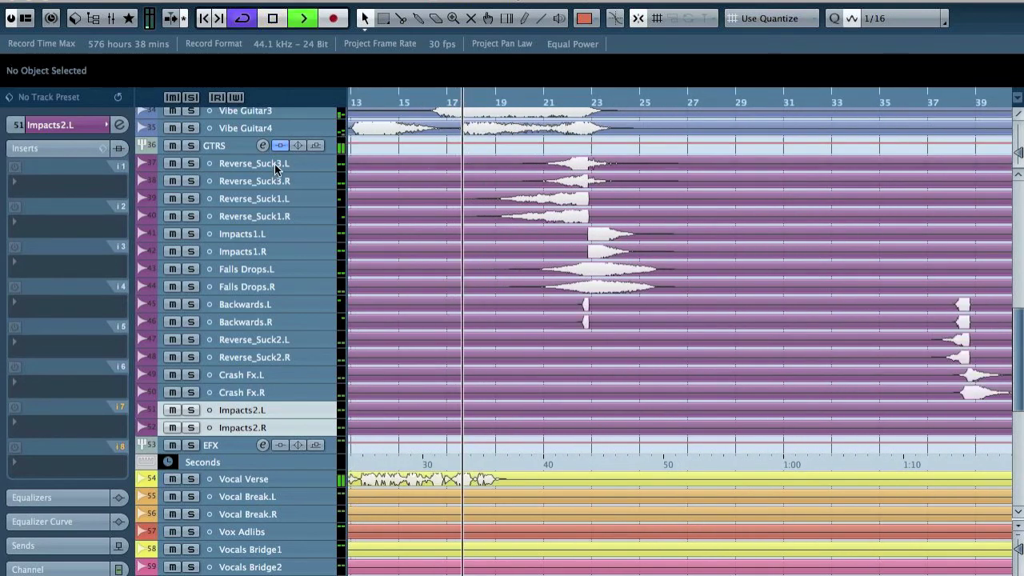
# Adjust the Reverse_Suck1 pair's volume to about -9 dB and the Reverse_Suck3 pair's to -7.94 dB during playback
pyautogui.click(276, 166)
pyautogui.click(286, 202)
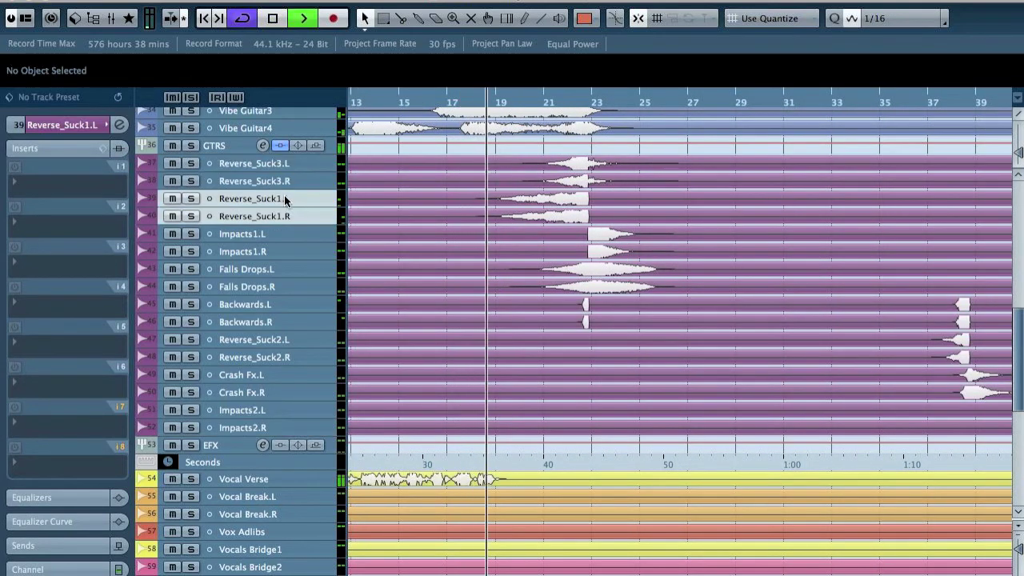
pyautogui.click(81, 124)
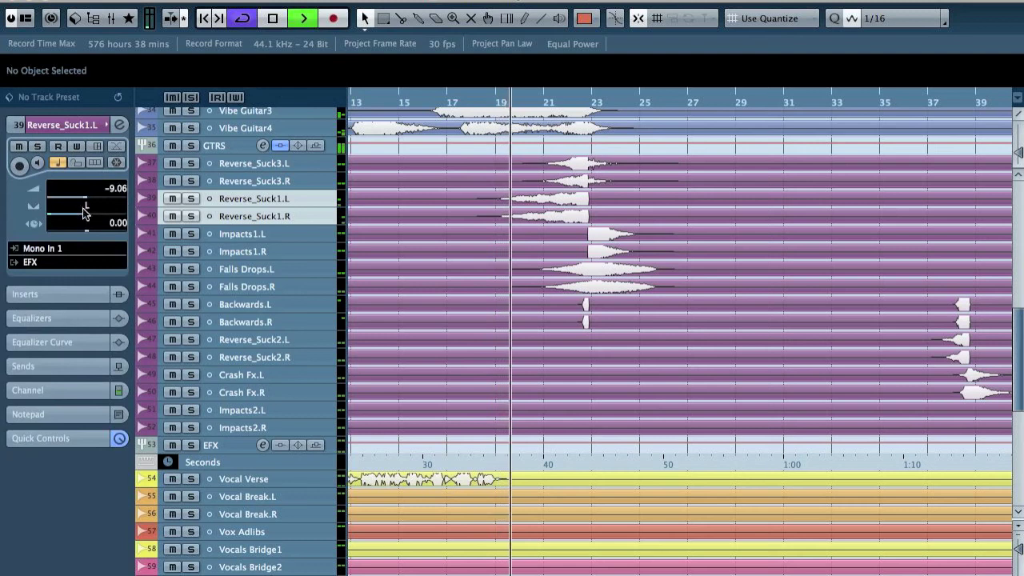
pyautogui.moveTo(94, 202); pyautogui.dragTo(87, 204)
pyautogui.press('Up')
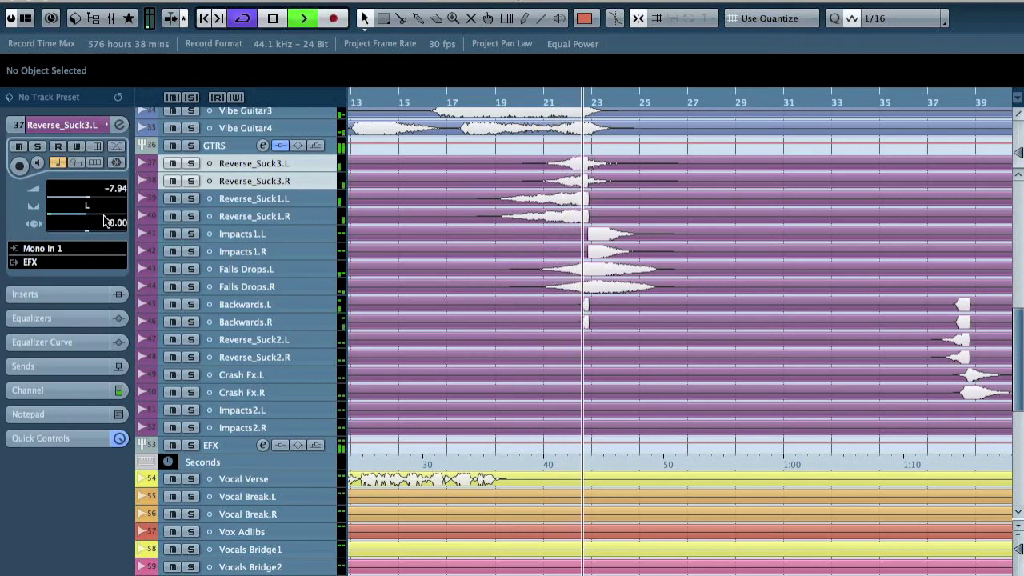
# Audition the Impacts1 pair soloed before bar 23, set its volume to -4.00 dB, and check it unsoloed in the mix
pyautogui.click(237, 233)
pyautogui.press('space')
pyautogui.press('n')
pyautogui.press('h')
pyautogui.press('s')
pyautogui.press('space')
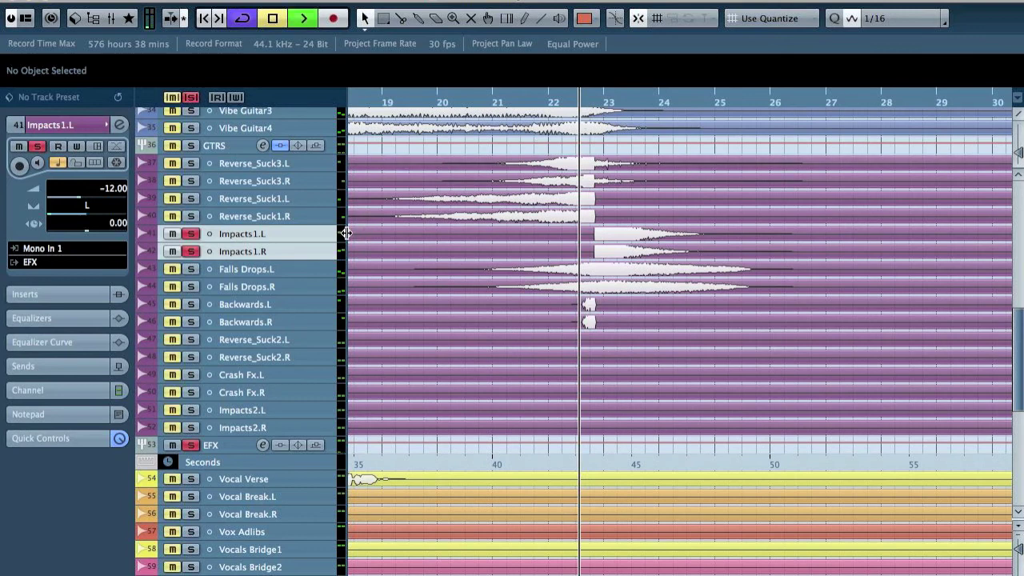
pyautogui.press('space')
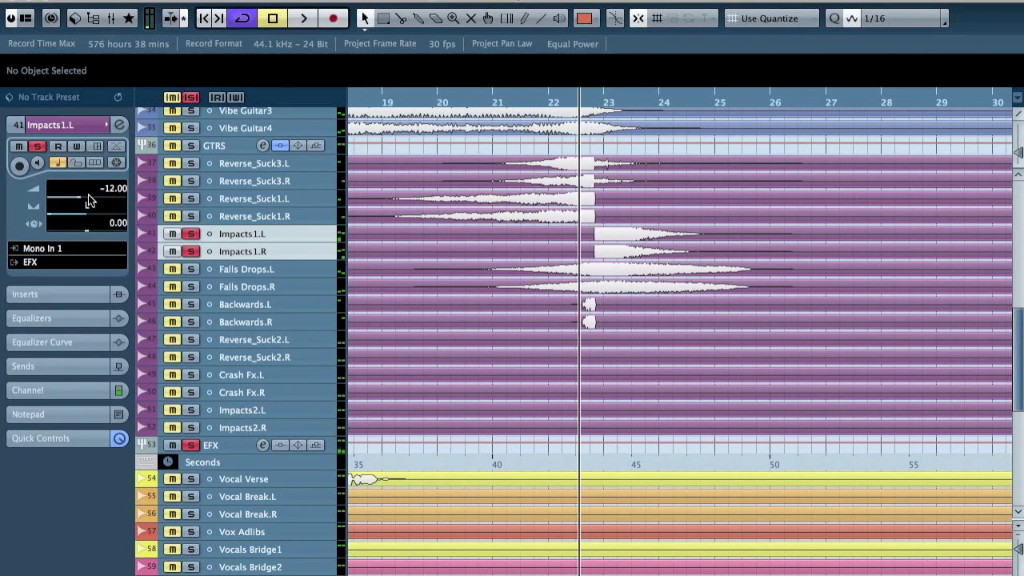
pyautogui.press('s')
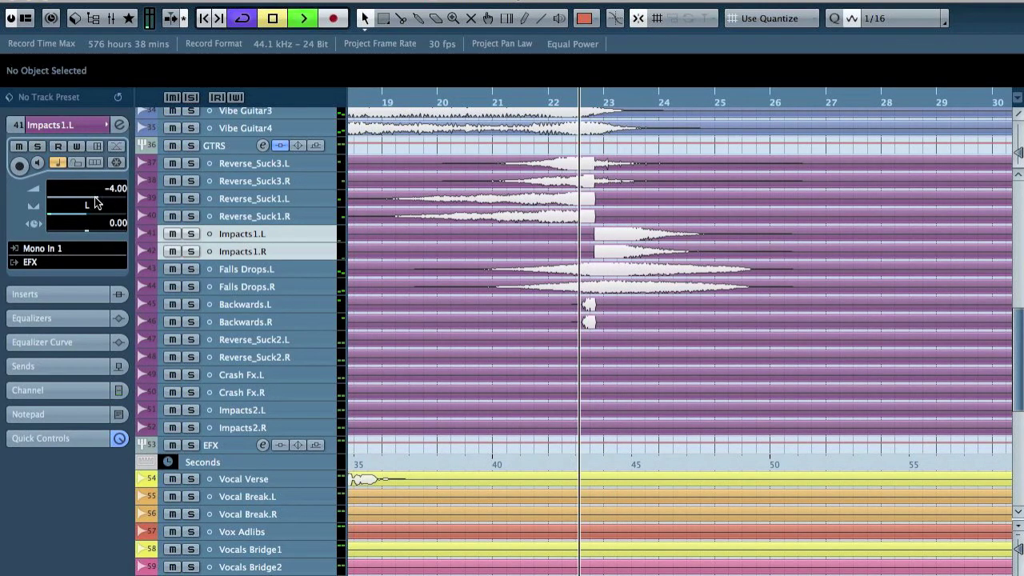
pyautogui.press('space')
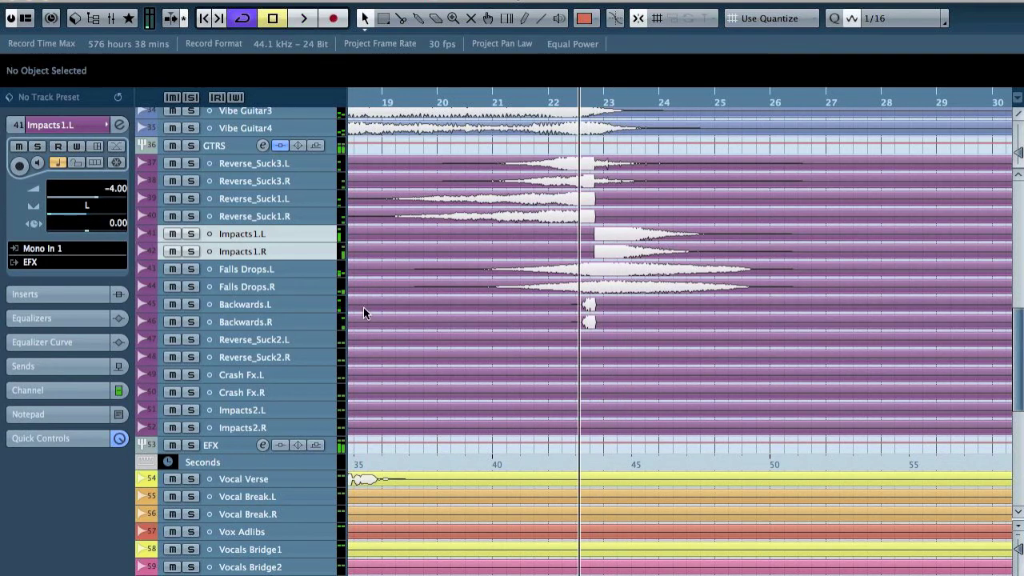
# Audition the Backwards pair around bar 23, first soloed and again in the full mix
pyautogui.click(277, 302)
pyautogui.press('s')
pyautogui.press('space')
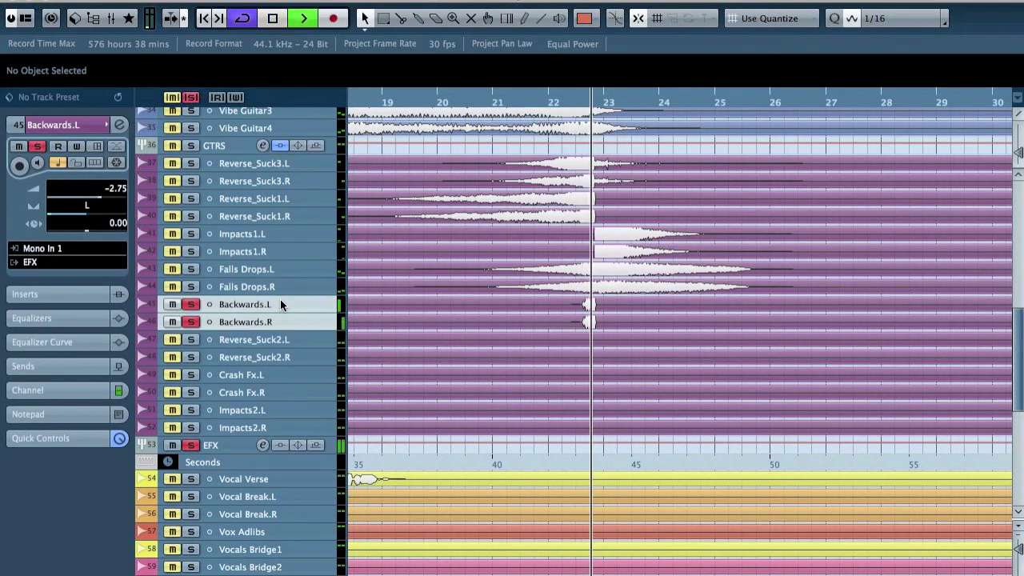
pyautogui.press('space')
pyautogui.press('s')
pyautogui.press('space')
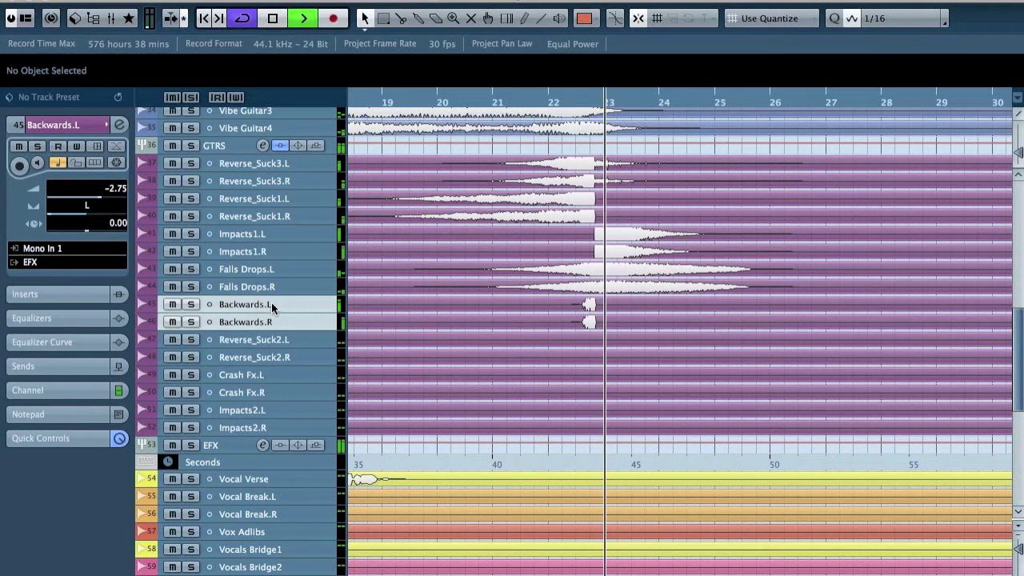
# Audition the Falls Drops pair soloed and in the full mix near bar 23, and lower its volume below -7.58 dB
pyautogui.click(274, 270)
pyautogui.press('s')
pyautogui.press('space')
pyautogui.press('space')
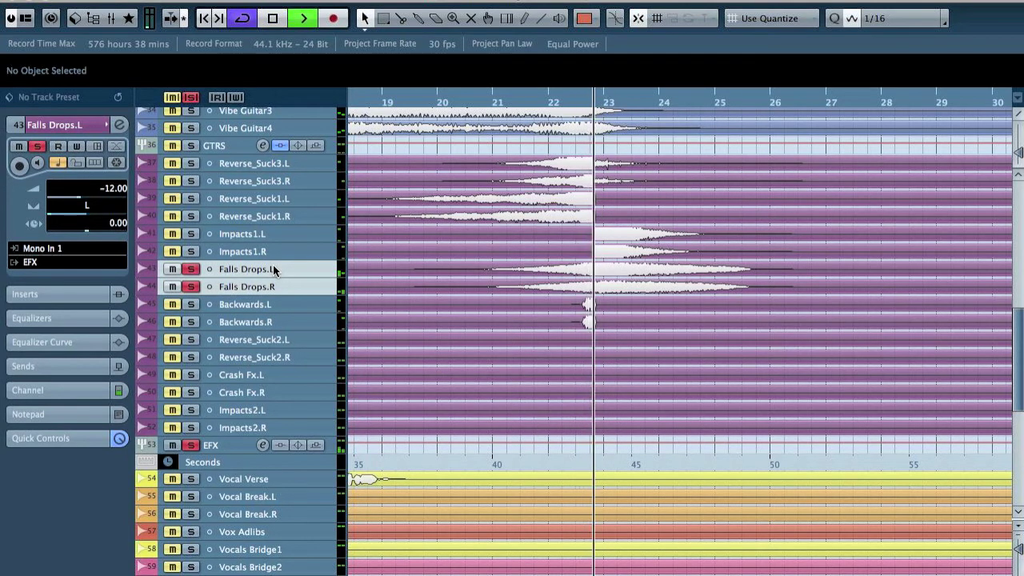
pyautogui.press('space')
pyautogui.press('space')
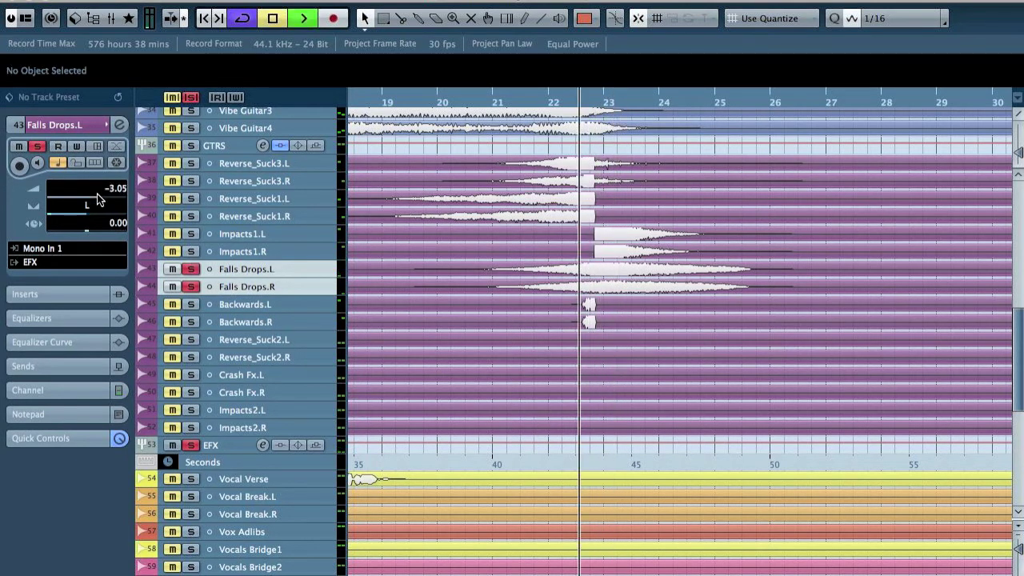
pyautogui.press('s')
pyautogui.press('space')
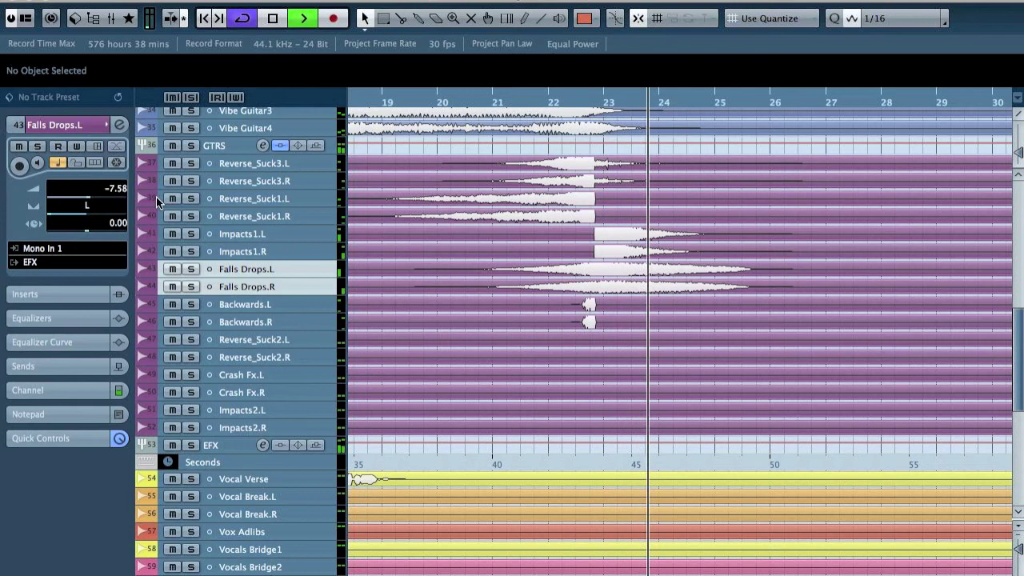
pyautogui.moveTo(82, 202); pyautogui.dragTo(78, 202)
# Play the effects passage again from around bar 19 and select the Reverse_Suck3 pair
pyautogui.press('space')
pyautogui.click(396, 102)
pyautogui.press('space')
pyautogui.click(265, 164)
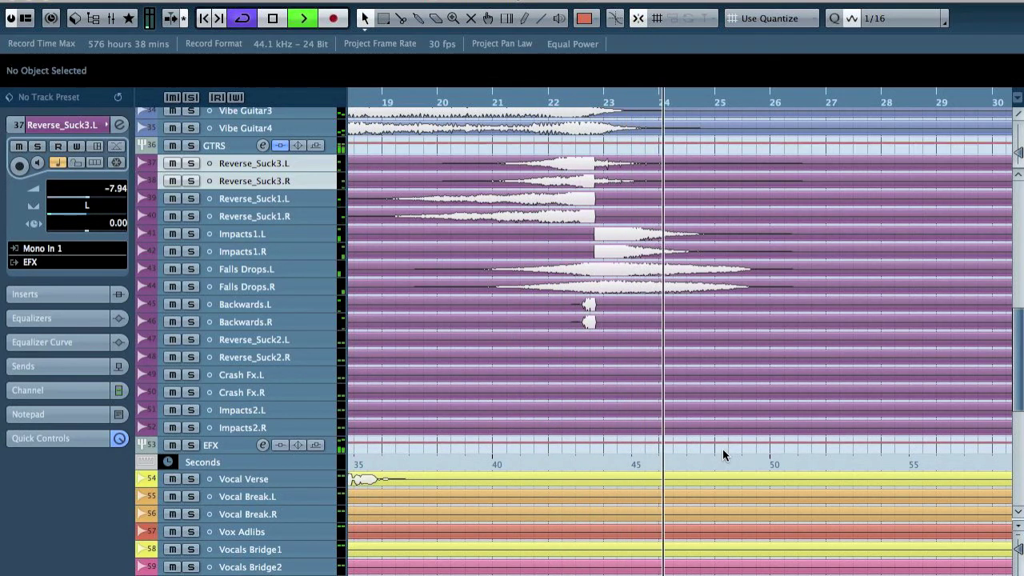
# Play the next effects passage from bar 37 and select the Backwards pair
pyautogui.press('g')
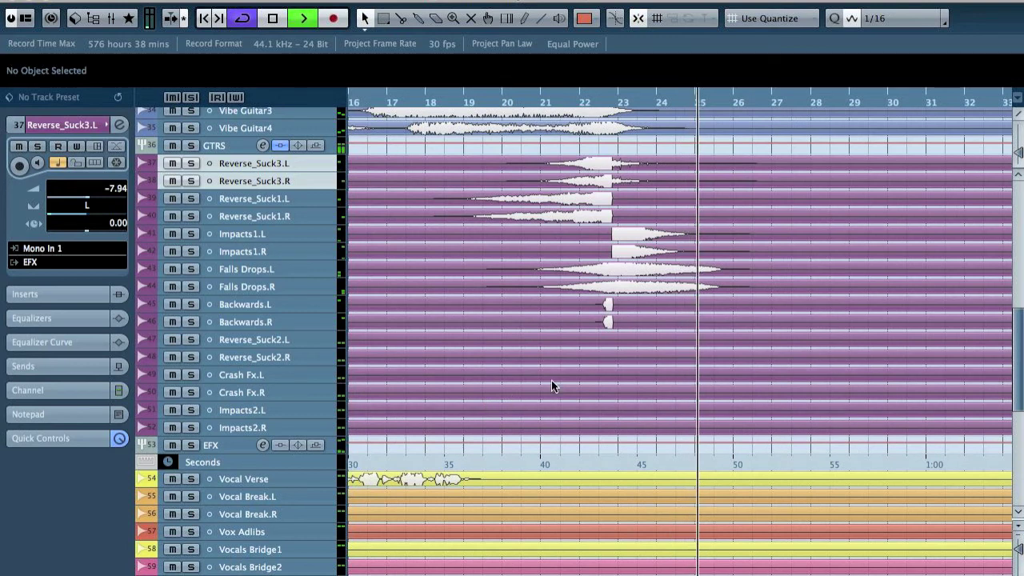
pyautogui.hscroll(10, 552, 385)
pyautogui.click(754, 107)
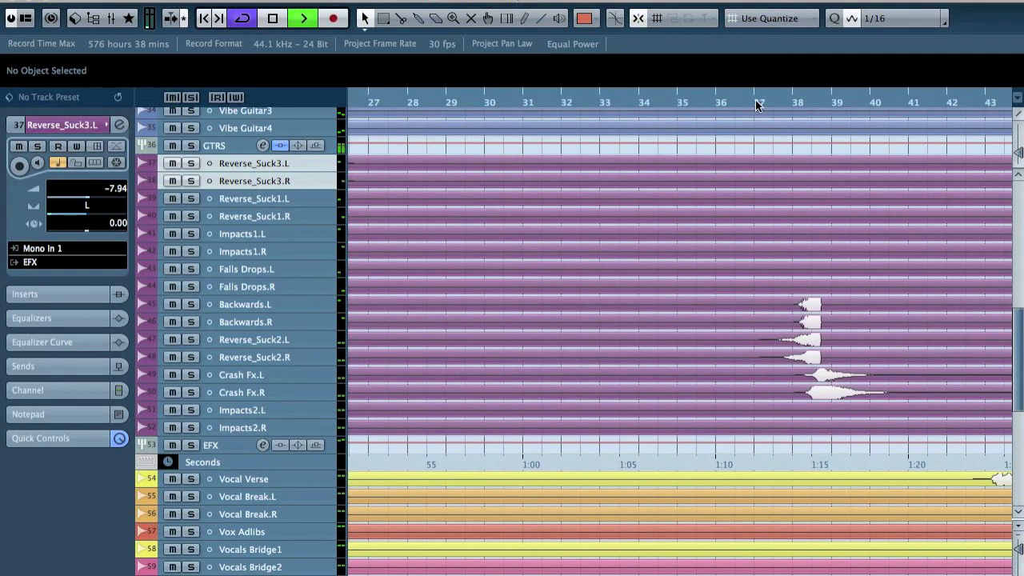
pyautogui.click(288, 304)
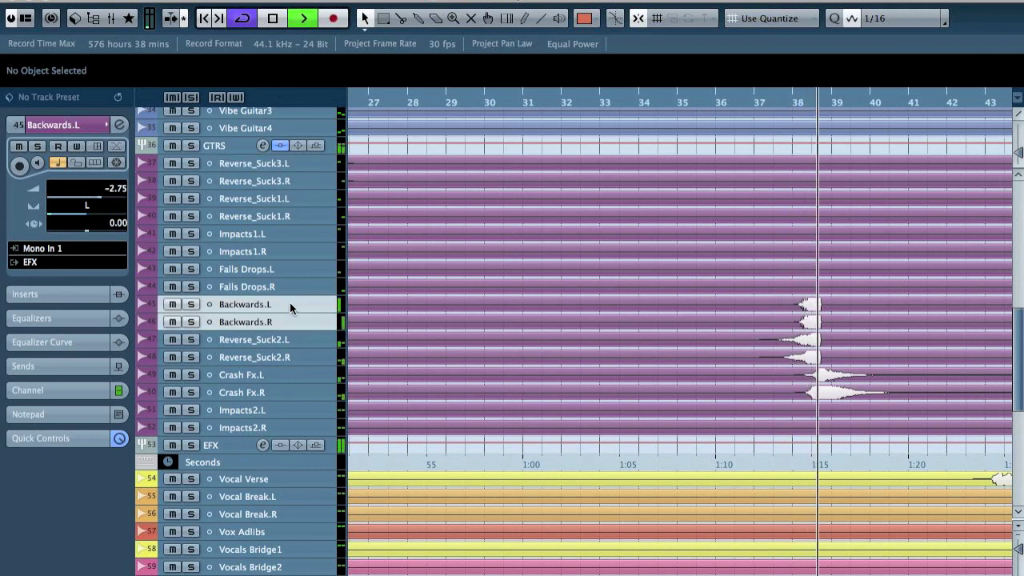
# Audition the Reverse_Suck2 pair from bar 37, soloed and in the full mix, and stop playback
pyautogui.click(292, 340)
pyautogui.press('space')
pyautogui.press('space')
pyautogui.press('s')
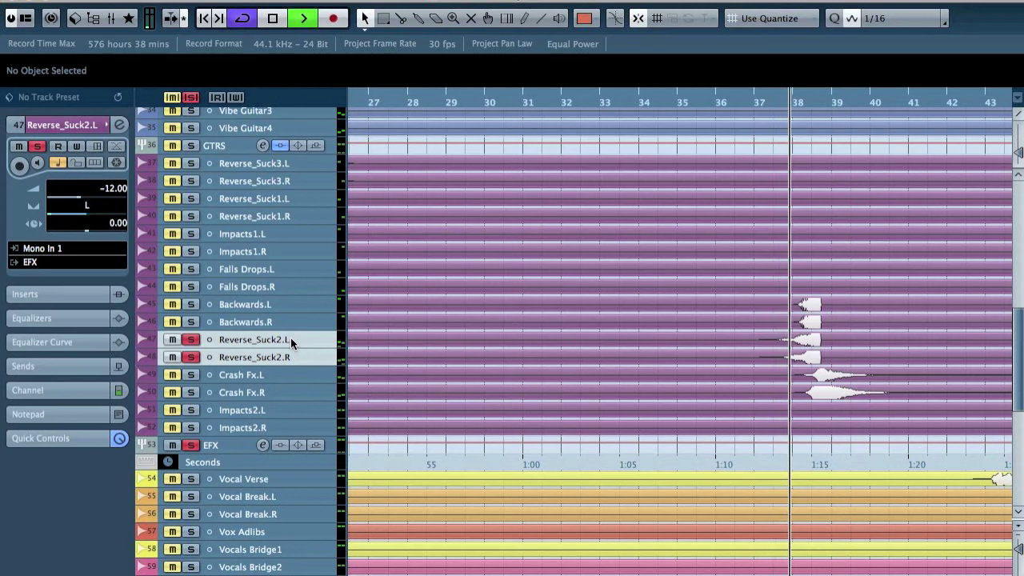
pyautogui.press('s')
pyautogui.press('space')
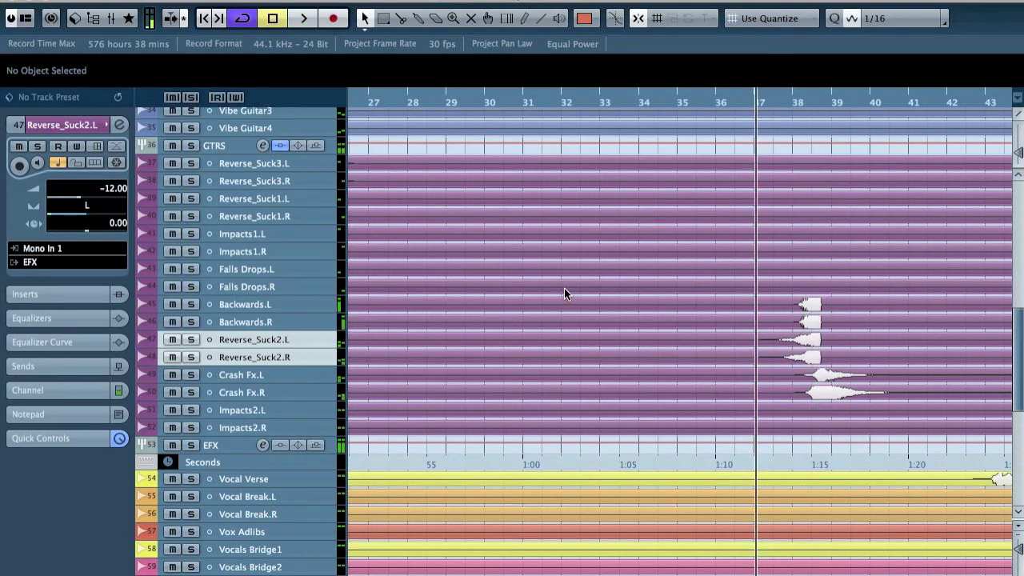
# Play the next effects passage from around bar 52
pyautogui.hscroll(10, 564, 294)
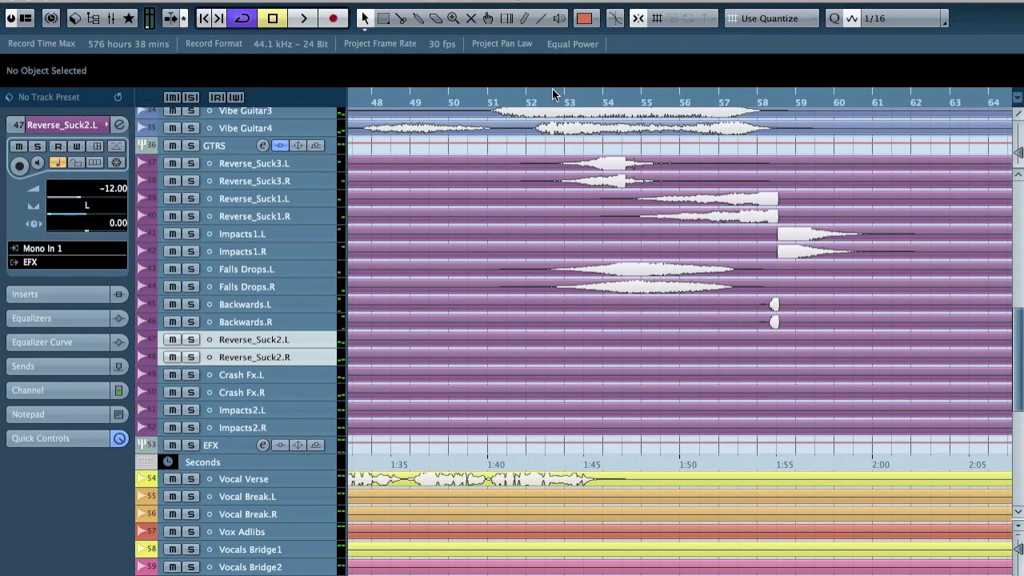
pyautogui.click(537, 103)
pyautogui.press('g')
pyautogui.press('g')
pyautogui.press('g')
pyautogui.press('g')
pyautogui.press('g')
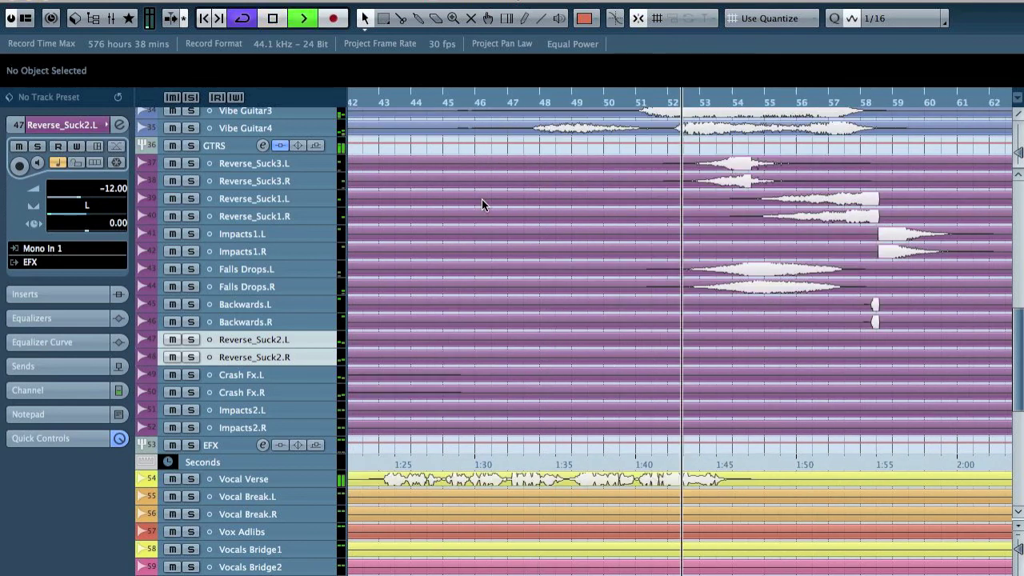
# Move the Reverse_Suck3 pair down the track list so it sits directly below the Impacts1 pair
pyautogui.press('h')
pyautogui.press('h')
pyautogui.press('h')
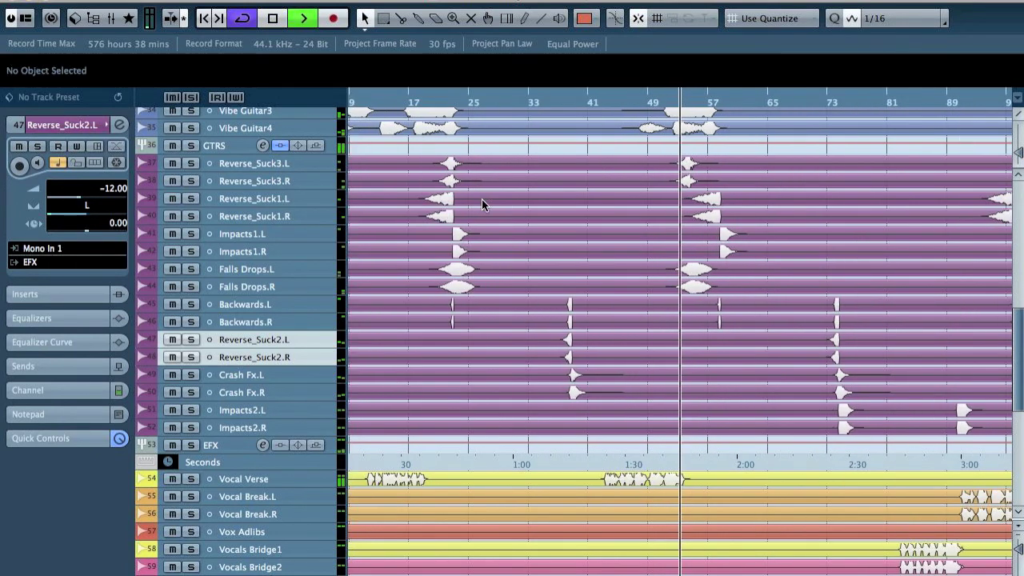
pyautogui.press('g')
pyautogui.press('g')
pyautogui.press('g')
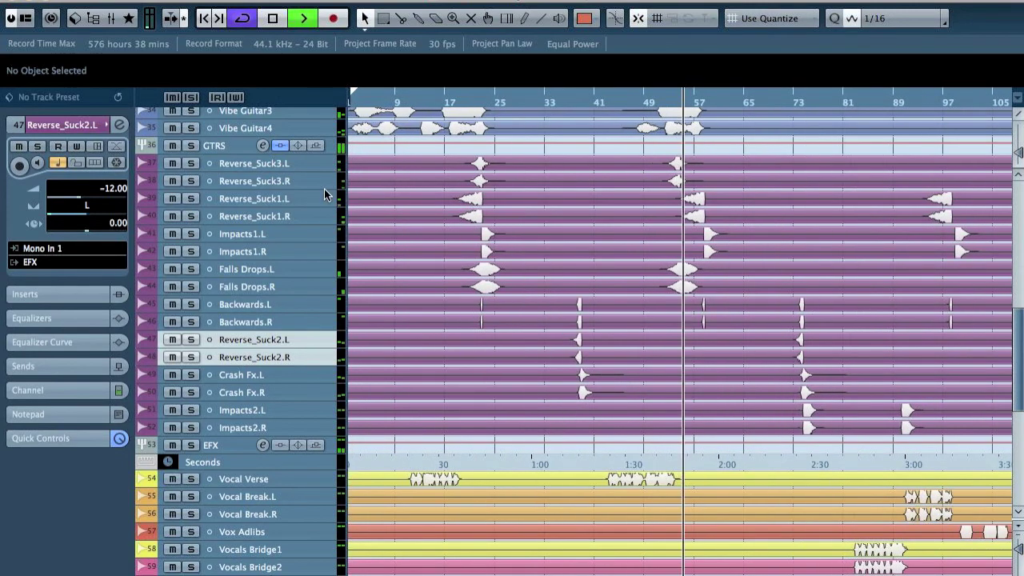
pyautogui.press('g')
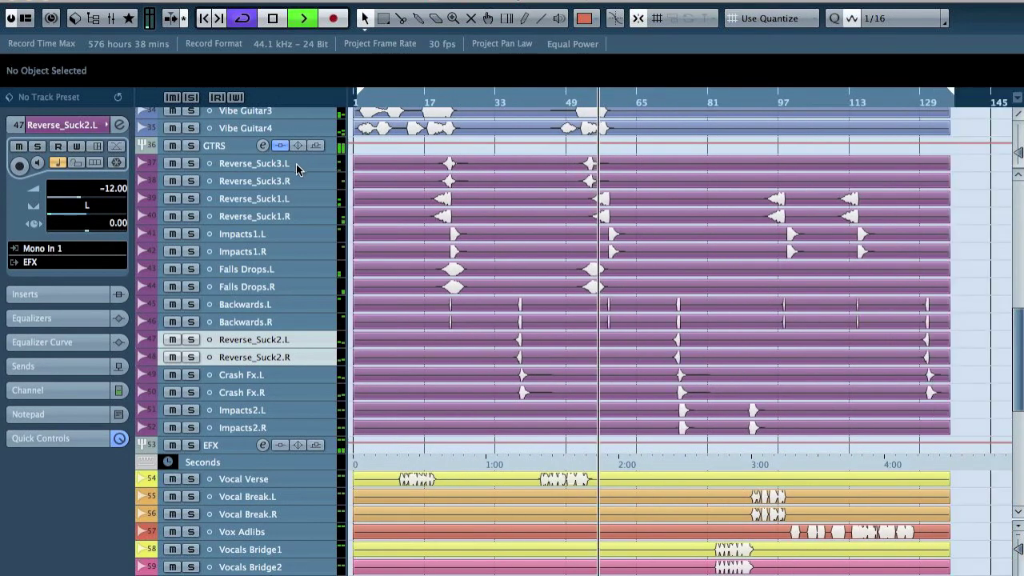
pyautogui.click(294, 164)
pyautogui.moveTo(288, 255); pyautogui.dragTo(288, 254)
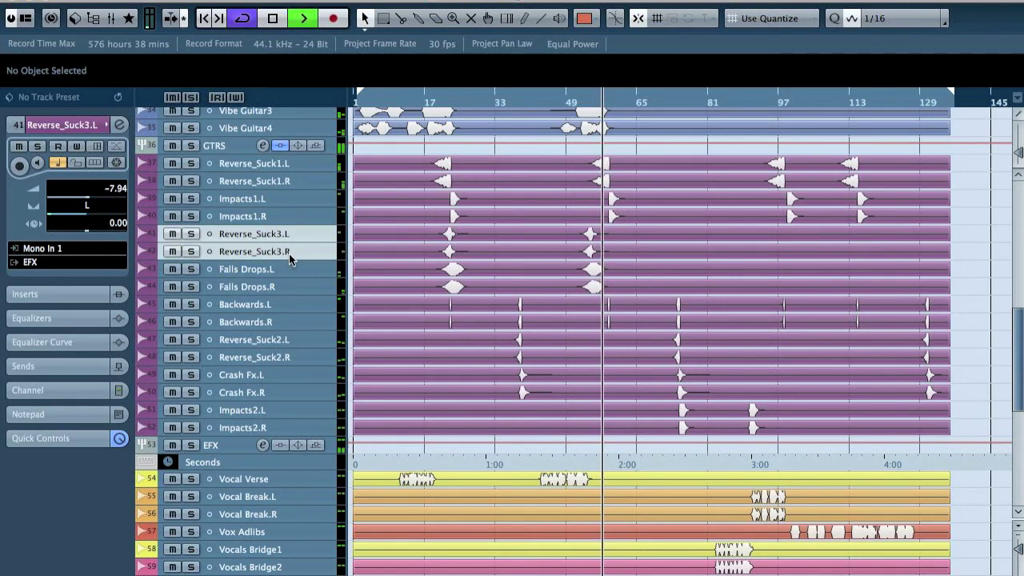
# Move the Impacts1 pair above the Reverse_Suck1 pair, directly under the GTRS group
pyautogui.press('h')
pyautogui.press('h')
pyautogui.press('h')
pyautogui.press('h')
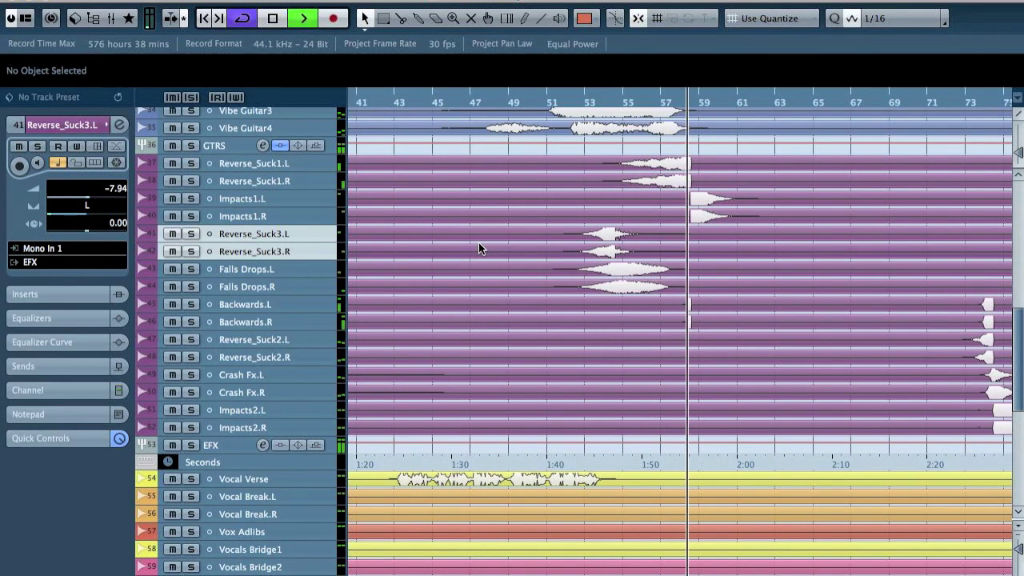
pyautogui.press('g')
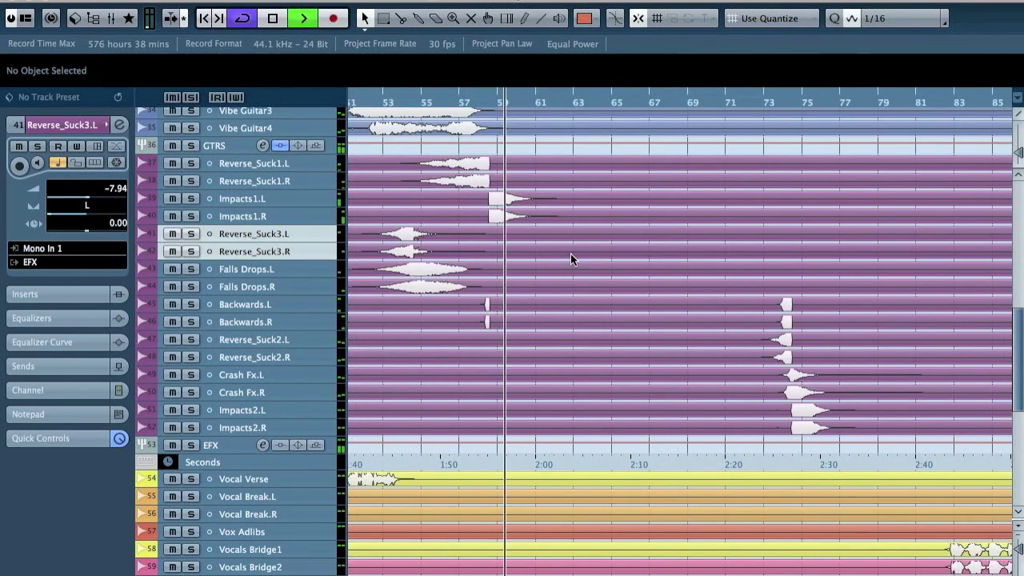
pyautogui.hscroll(-3, 571, 255)
pyautogui.press('g')
pyautogui.press('g')
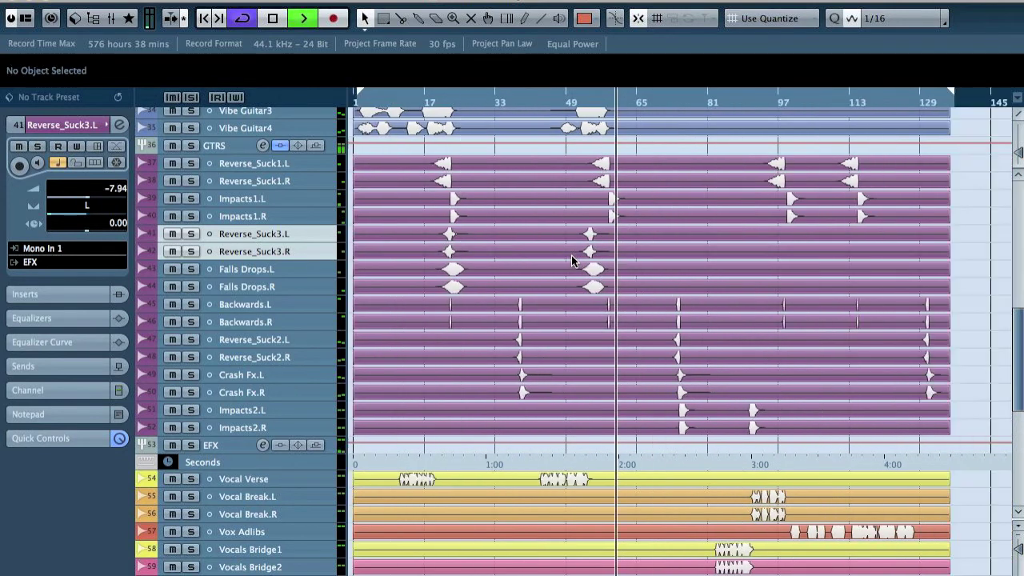
pyautogui.click(277, 199)
pyautogui.keyDown('shift'); pyautogui.click(277, 216); pyautogui.keyUp('shift')
pyautogui.moveTo(277, 216); pyautogui.dragTo(272, 163)
pyautogui.press('h')
pyautogui.press('h')
pyautogui.press('h')
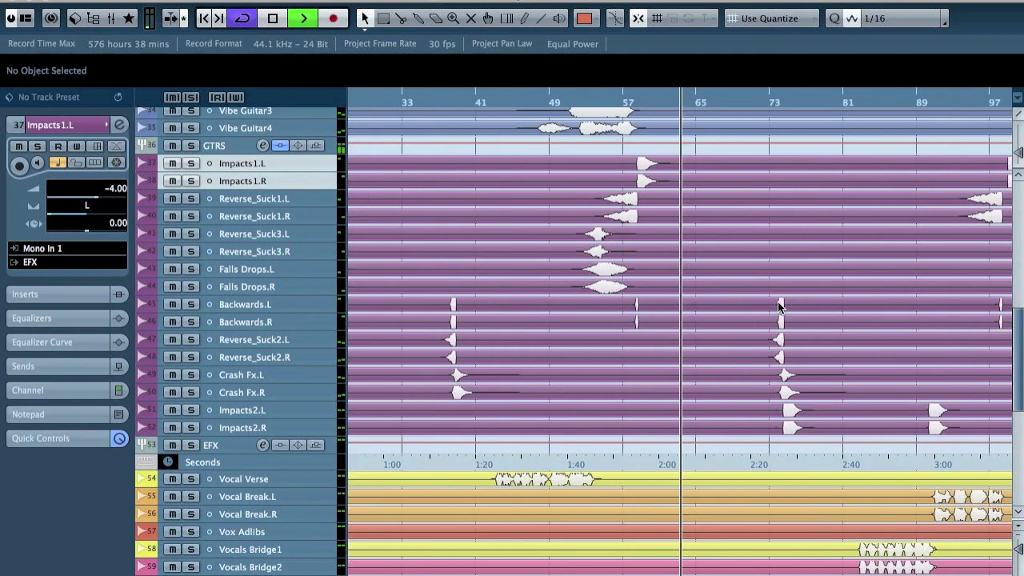
# Move the Seconds ruler track from below the EFX group to the top of the track list, above Kick1.L
pyautogui.hscroll(3, 721, 240)
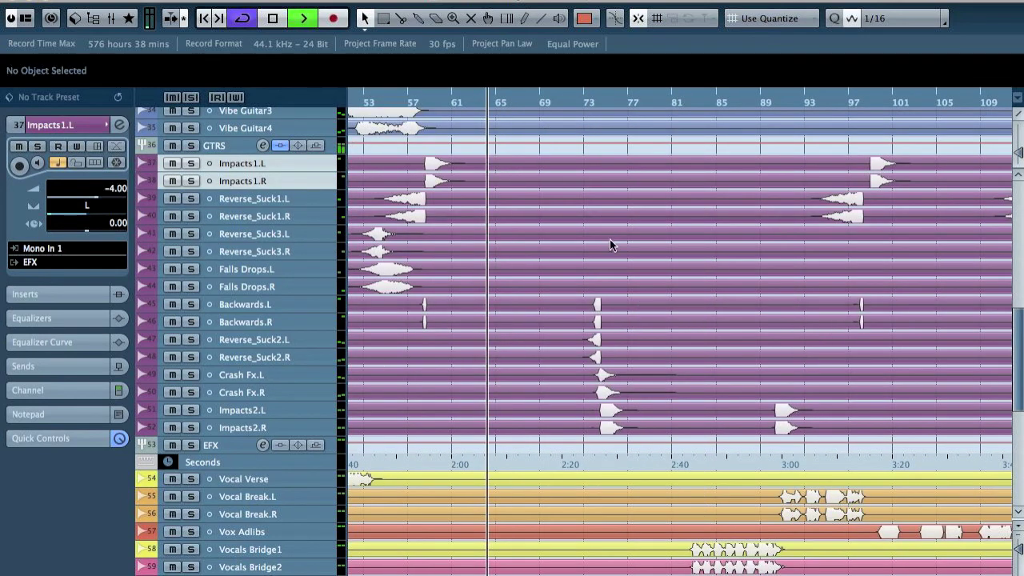
pyautogui.click(222, 461)
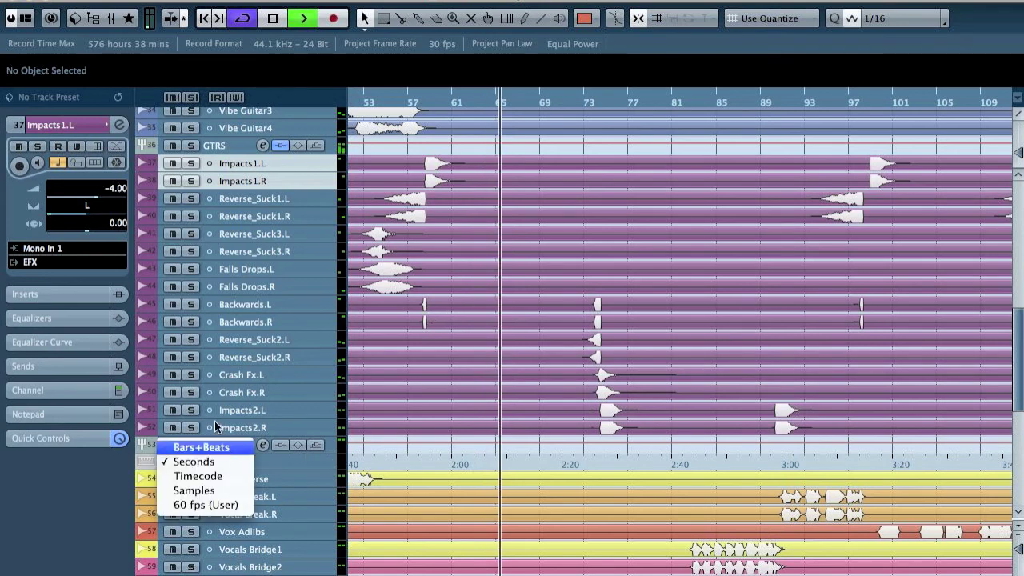
pyautogui.press('Escape')
pyautogui.click(147, 464)
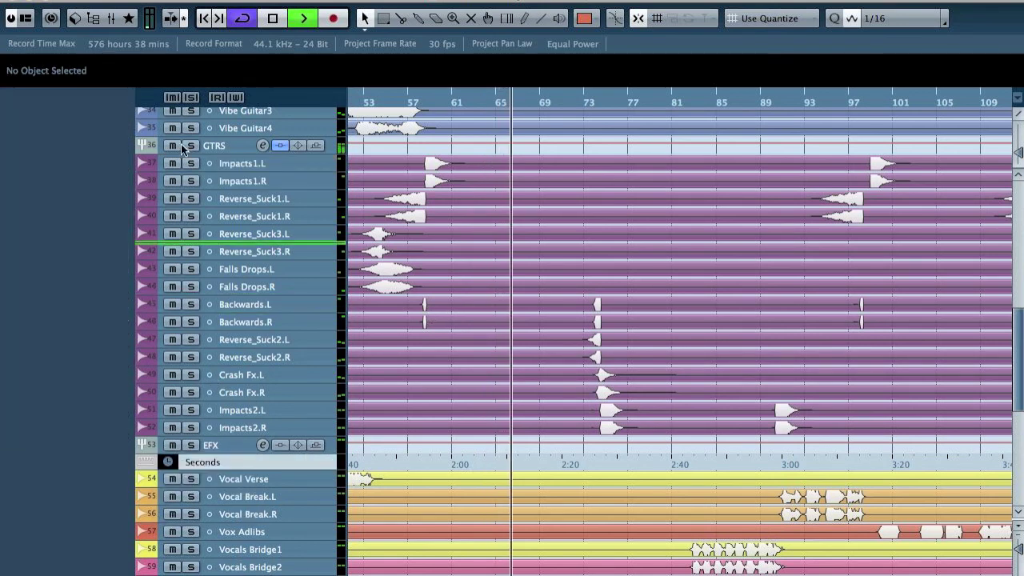
pyautogui.scroll(4, 205, 105)
pyautogui.scroll(12, 205, 117)
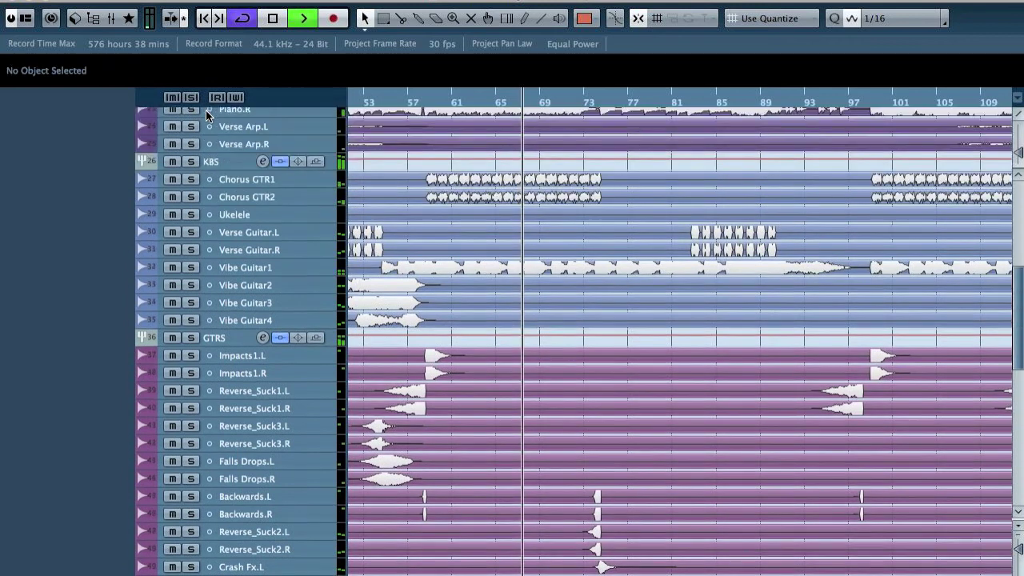
pyautogui.scroll(5, 208, 112)
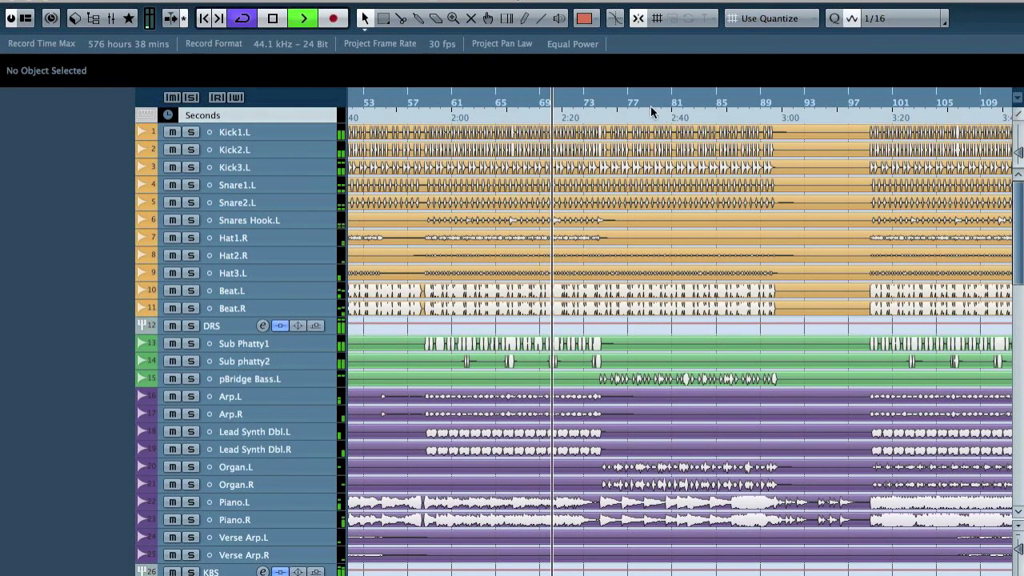
# Divide the track list, place the Seconds ruler in the upper section and shrink that section to fit it
pyautogui.scroll(2, 652, 112)
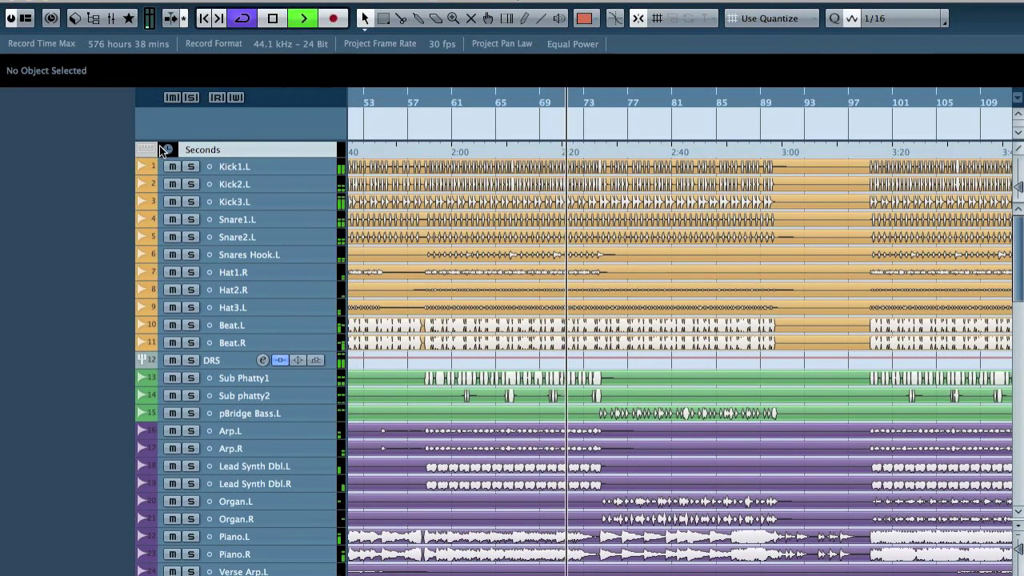
pyautogui.scroll(-2, 147, 119)
pyautogui.click(254, 144)
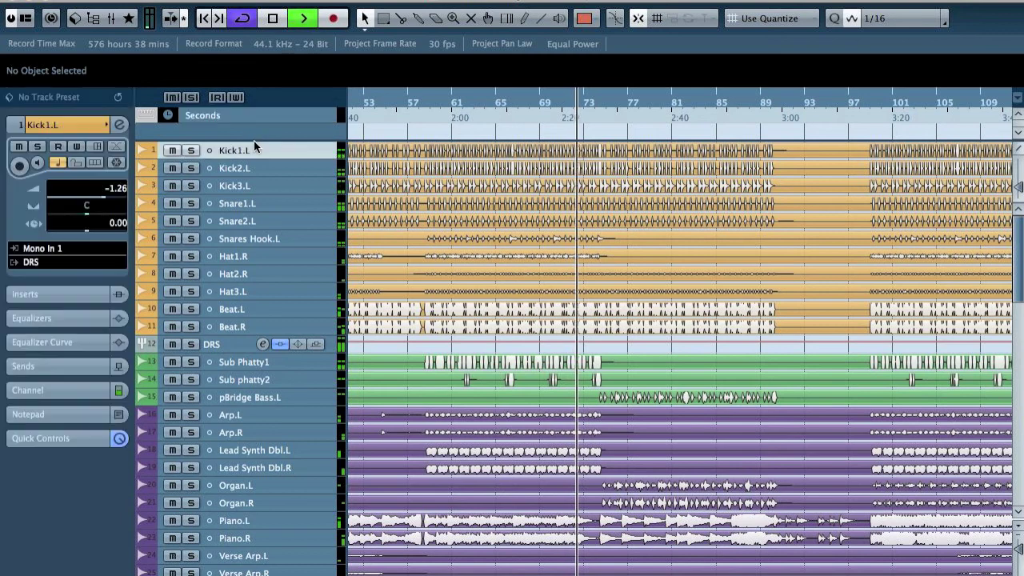
pyautogui.moveTo(258, 140); pyautogui.dragTo(256, 123)
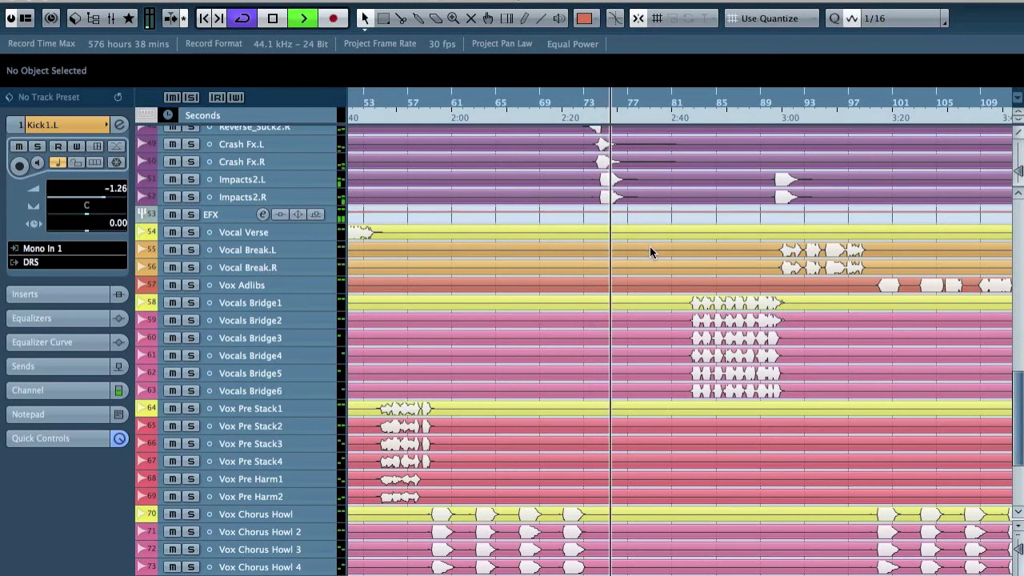
# Play the effects passage from around bar 73 and lower the Backwards pair's volume to -7.94 dB
pyautogui.hscroll(-5, 661, 257)
pyautogui.scroll(4, 674, 272)
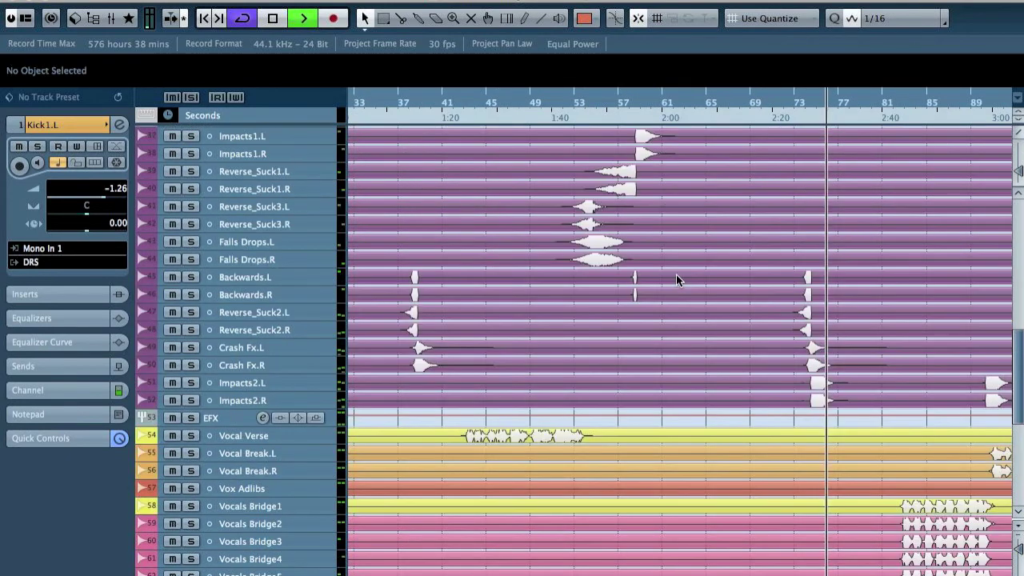
pyautogui.click(249, 279)
pyautogui.click(797, 101)
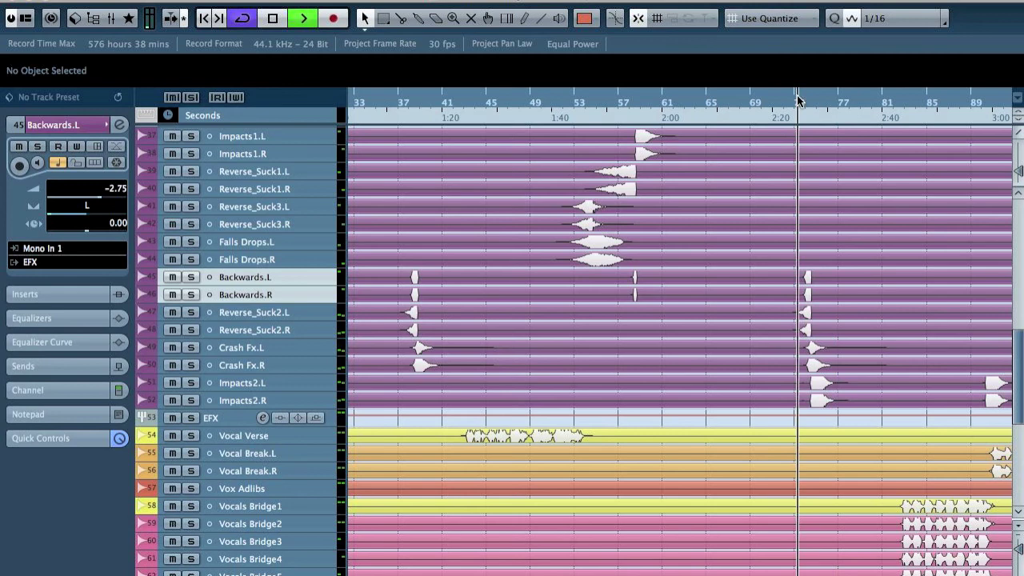
pyautogui.press('h')
pyautogui.press('h')
pyautogui.press('h')
pyautogui.moveTo(97, 204); pyautogui.dragTo(87, 203)
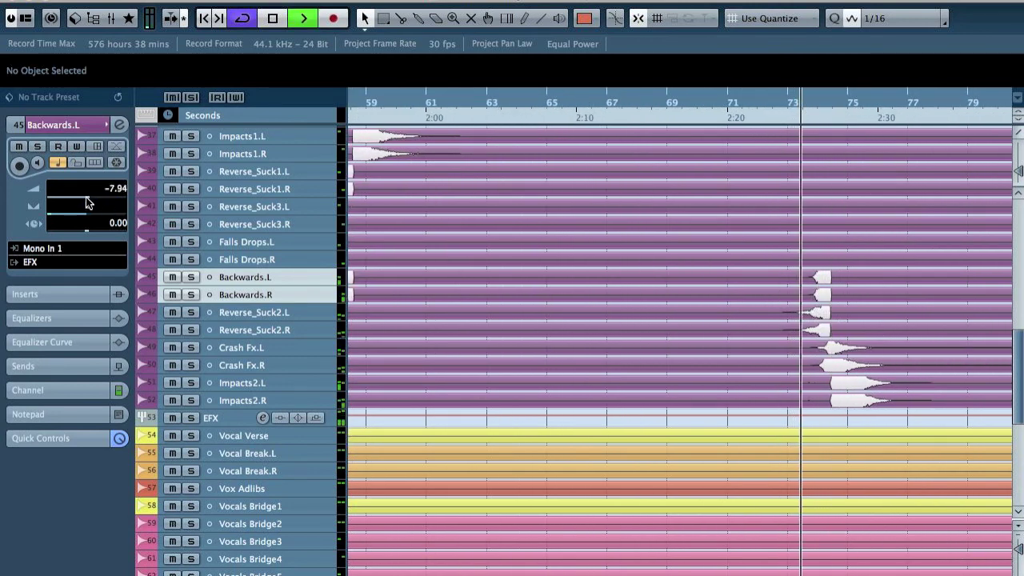
# Stop playback and review the arrangement of the vocal, keyboard and guitar tracks over the full song length
pyautogui.press('space')
pyautogui.scroll(-8, 661, 316)
pyautogui.press('g')
pyautogui.press('g')
pyautogui.press('g')
pyautogui.press('g')
pyautogui.press('g')
pyautogui.press('g')
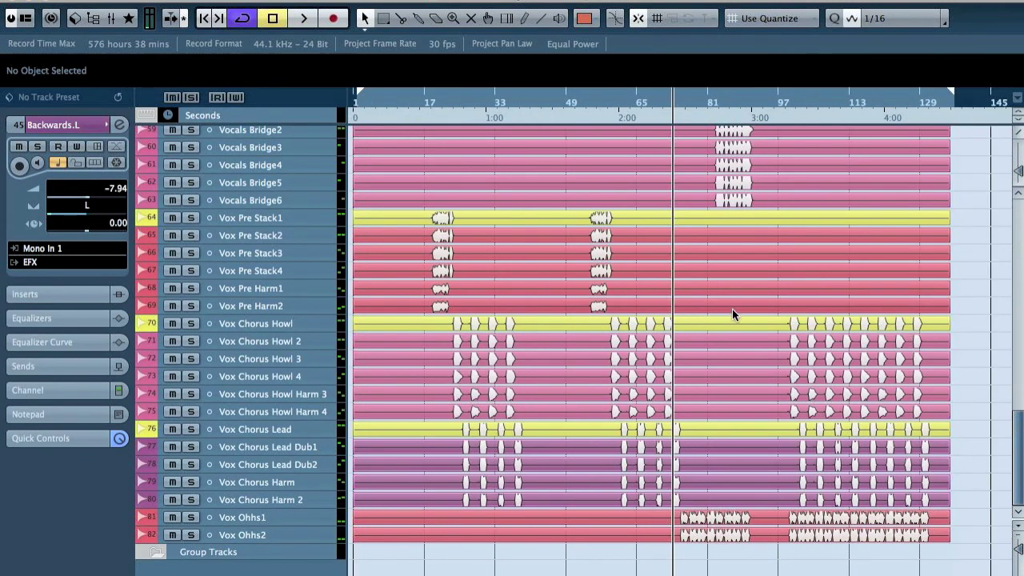
pyautogui.moveTo(1017, 421); pyautogui.dragTo(1006, 272)
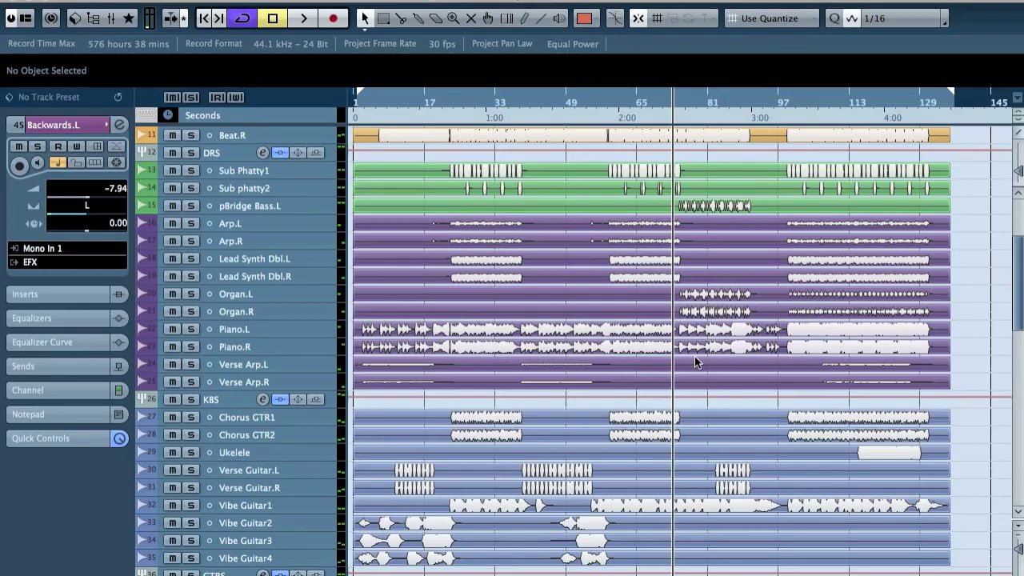
# Open the mixer and examine the routing, inserts and levels of all channels from Kick1.L to Vox Ohhs2
pyautogui.press('F3')
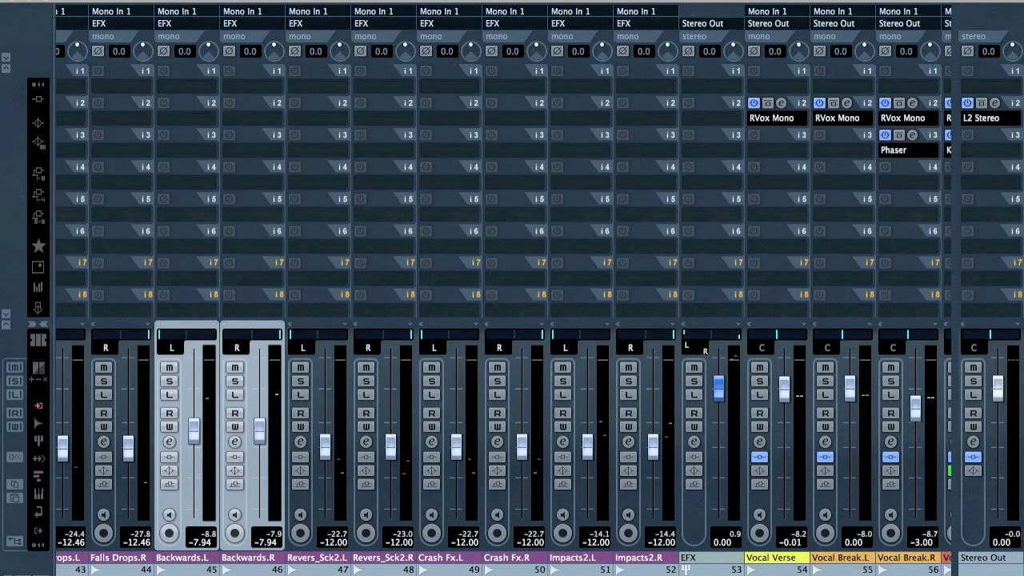
pyautogui.hscroll(-15, 80, 537)
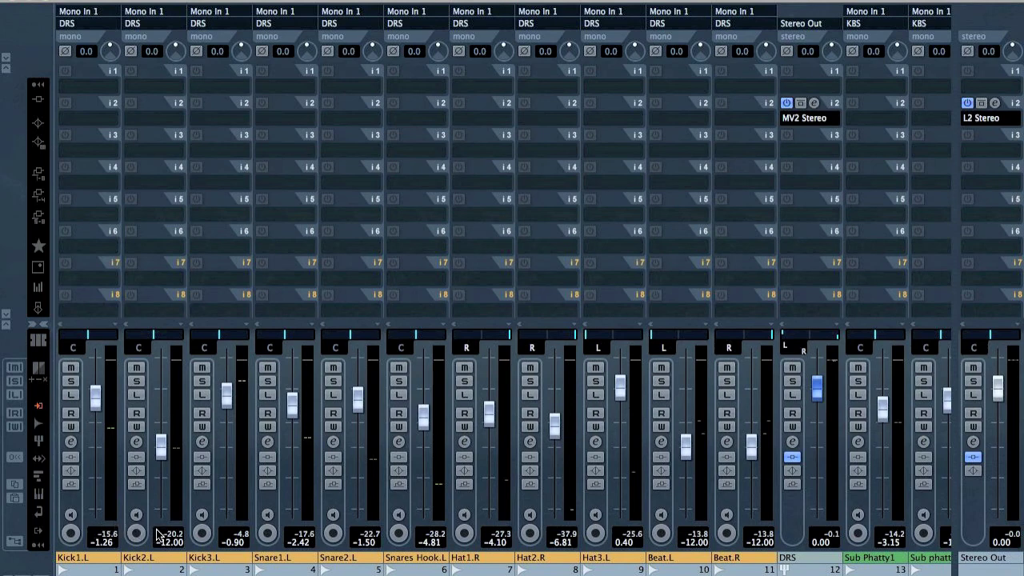
pyautogui.hscroll(5, 184, 539)
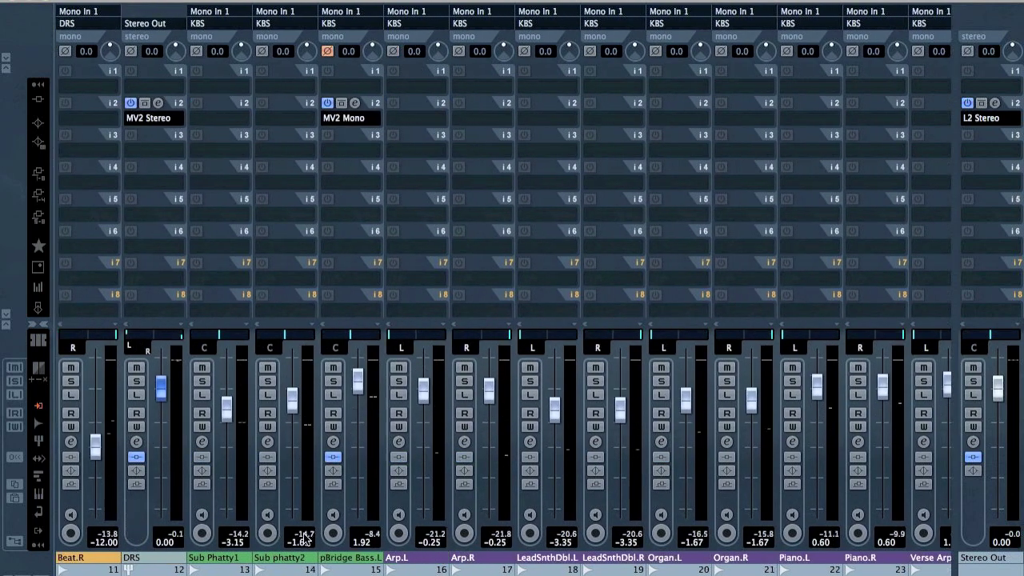
pyautogui.hscroll(6, 346, 534)
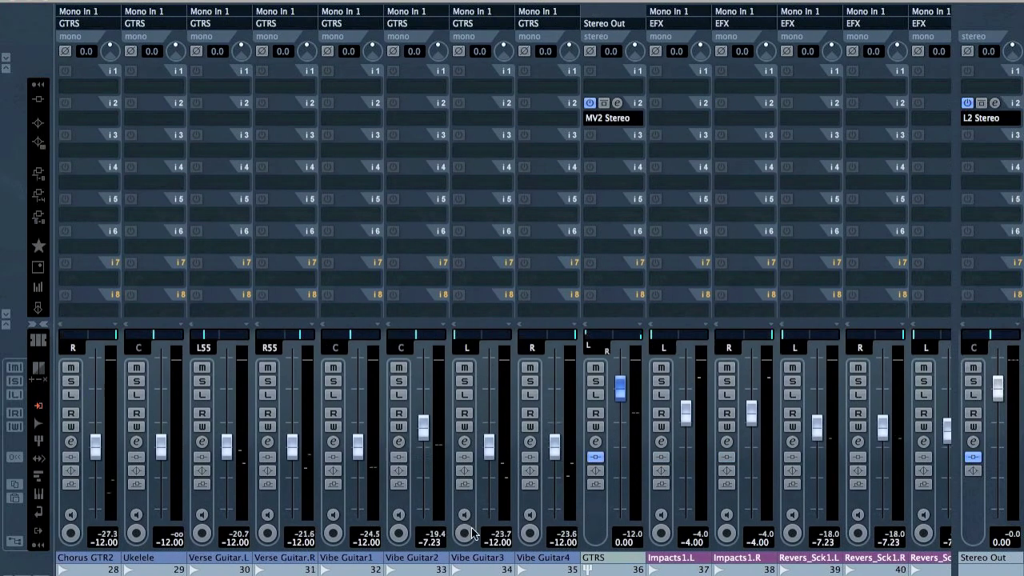
pyautogui.hscroll(5, 529, 533)
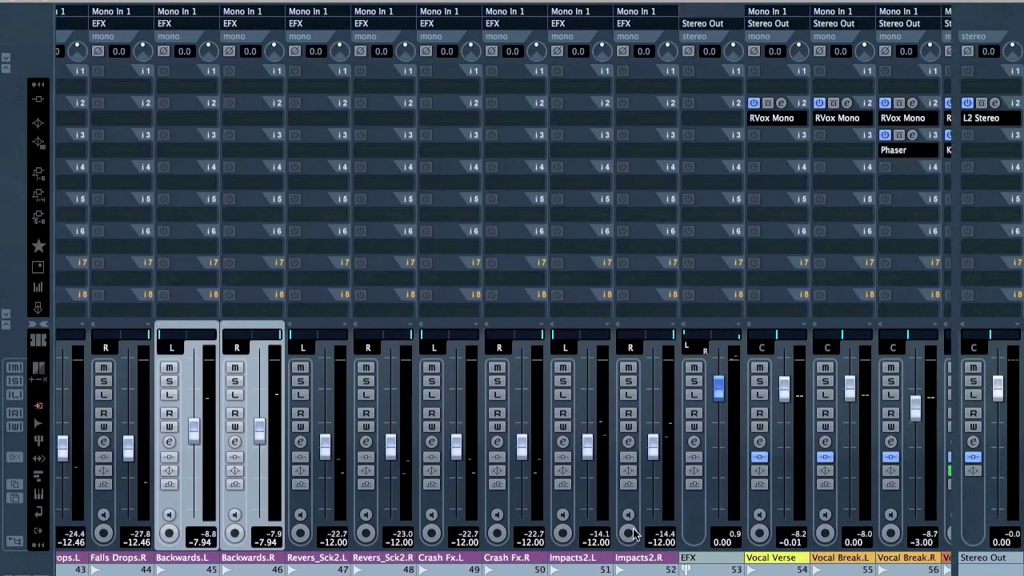
pyautogui.hscroll(1, 644, 535)
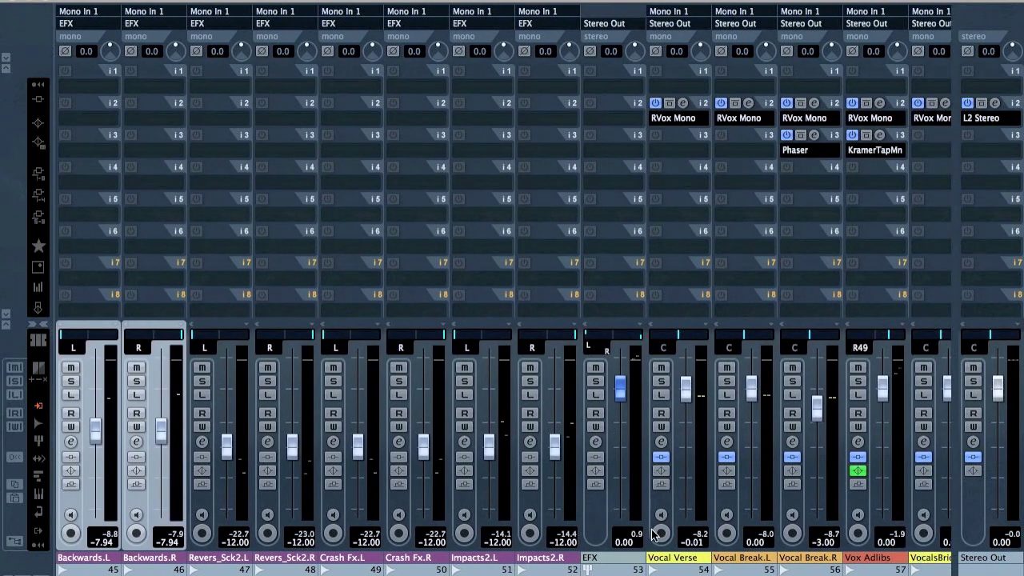
pyautogui.hscroll(2, 655, 534)
pyautogui.hscroll(10, 671, 535)
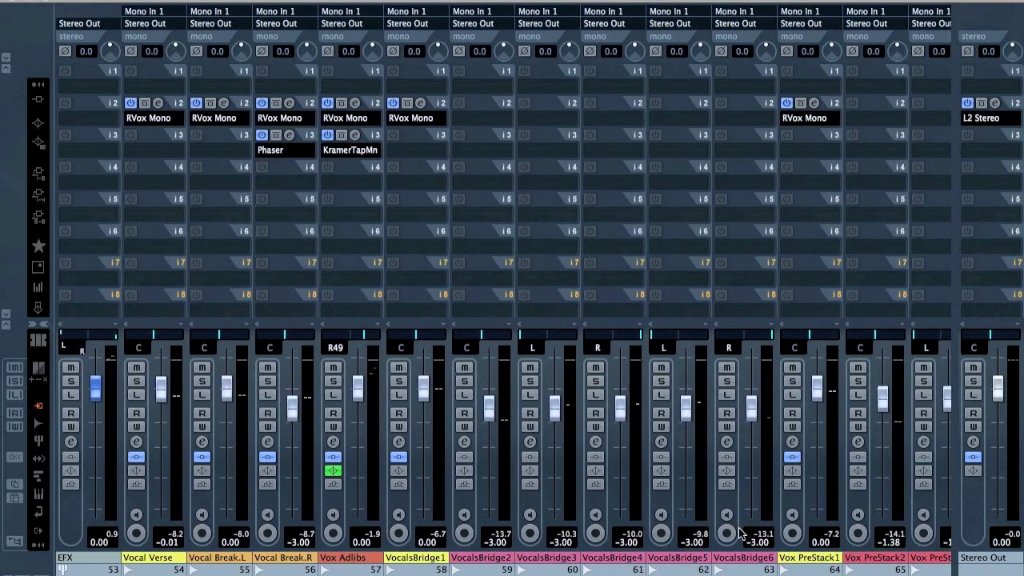
pyautogui.hscroll(10, 804, 532)
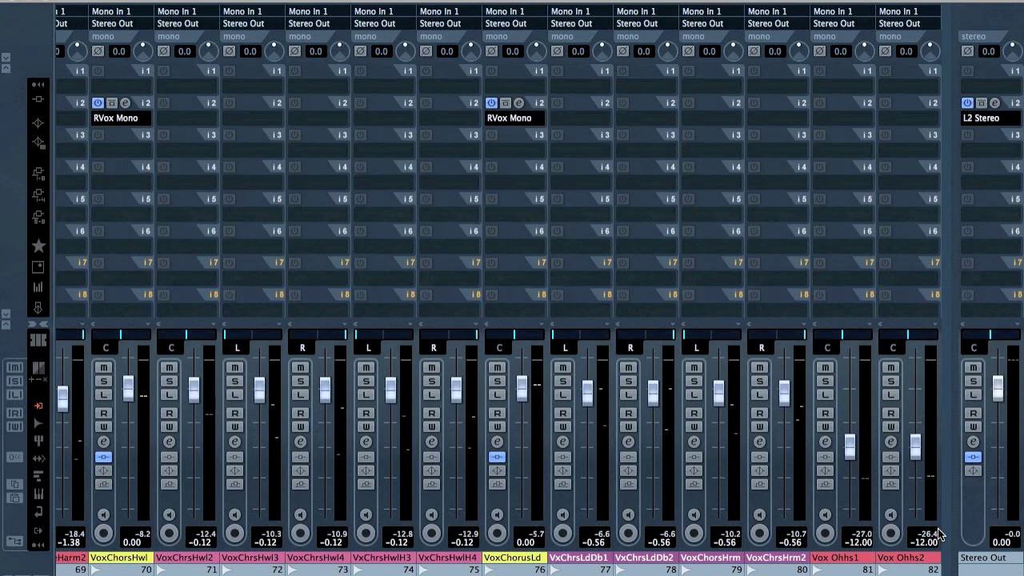
pyautogui.hscroll(-20, 940, 534)
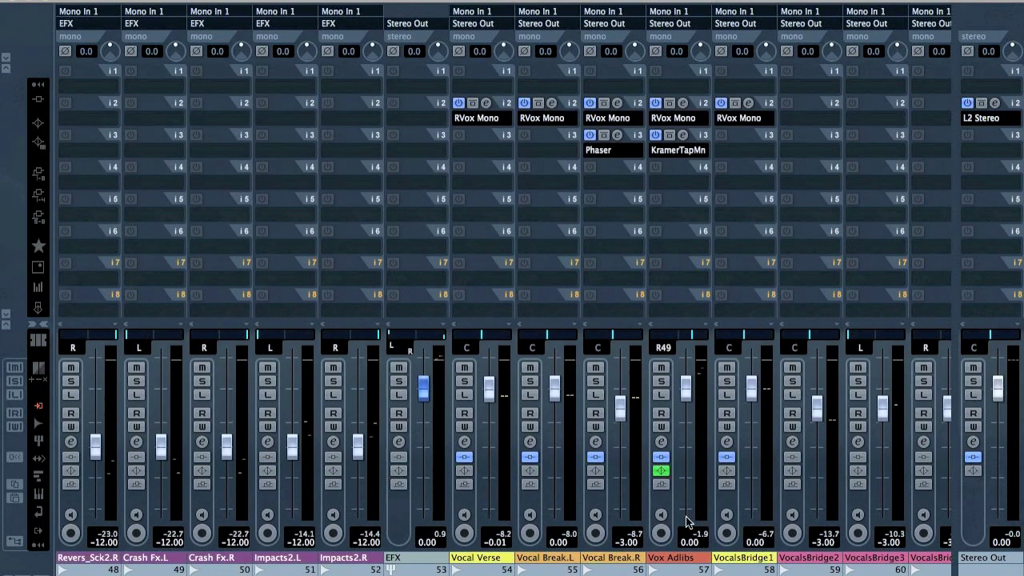
pyautogui.hscroll(-20, 686, 516)
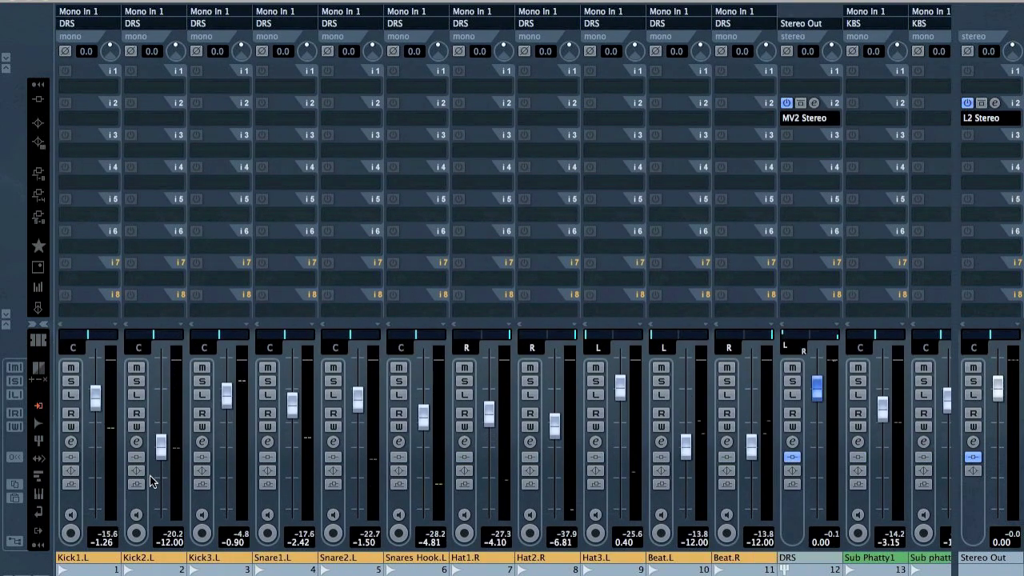